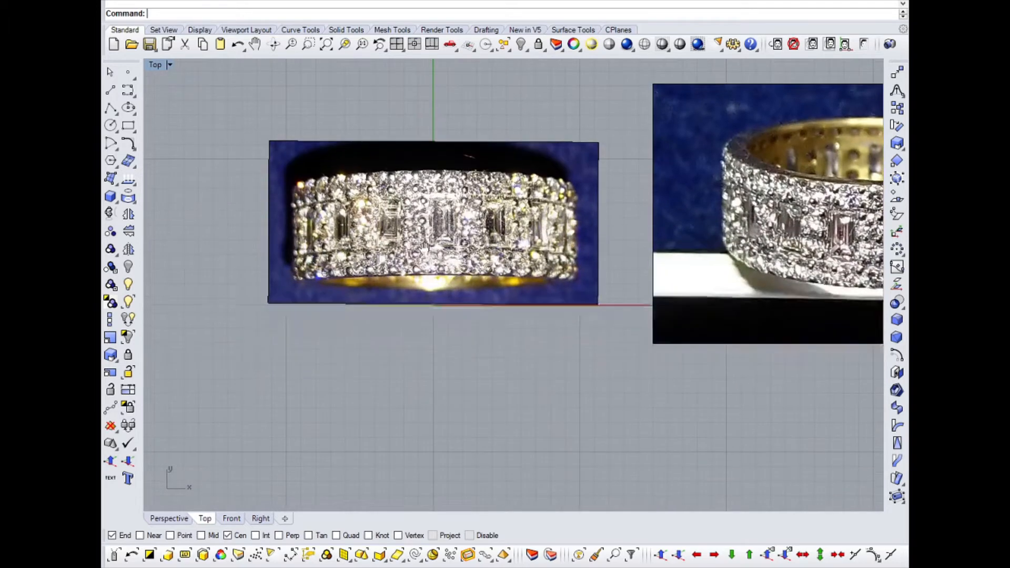
Step: Look over the ring reference picture in the Top view and switch to the four-viewport layout
right_click_drag(487, 240, 505, 316)
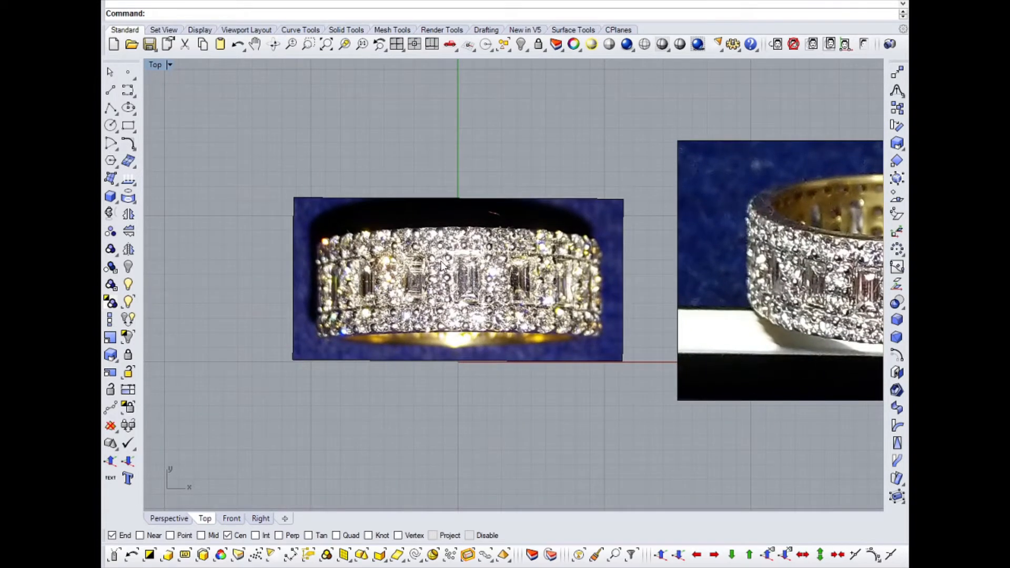
scroll(394, 258, "up", 3)
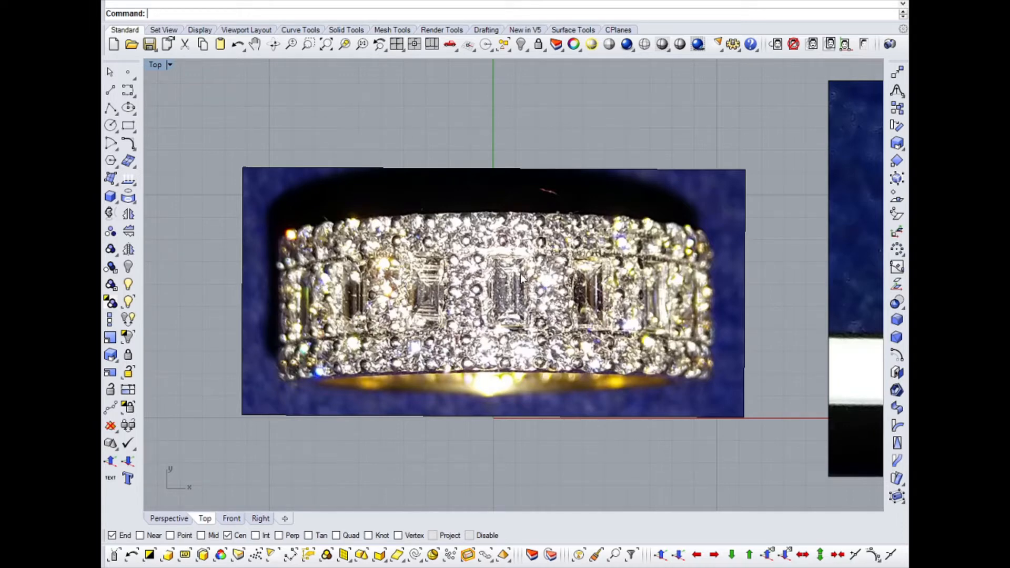
scroll(513, 271, "down", 4)
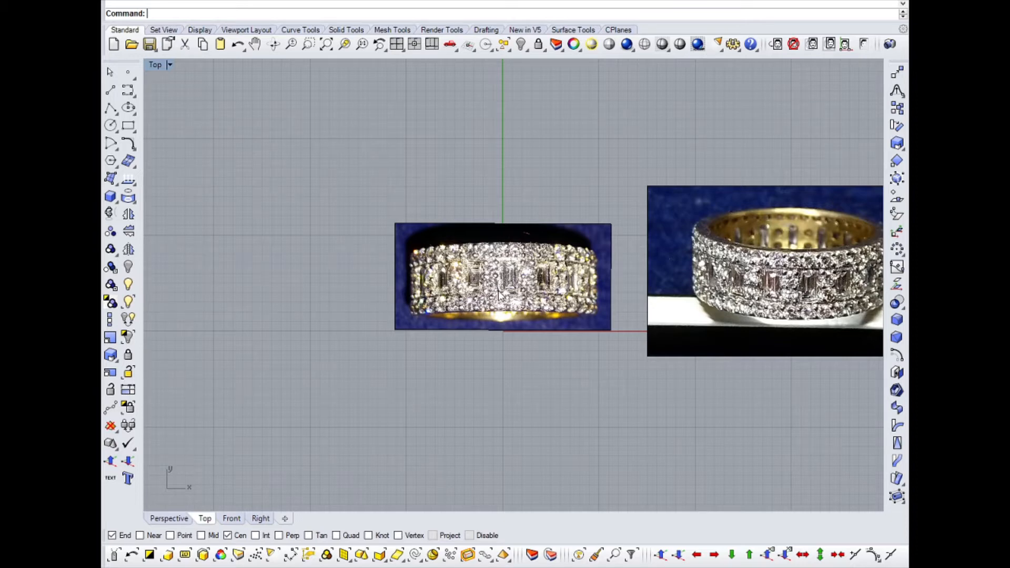
left_click(397, 44)
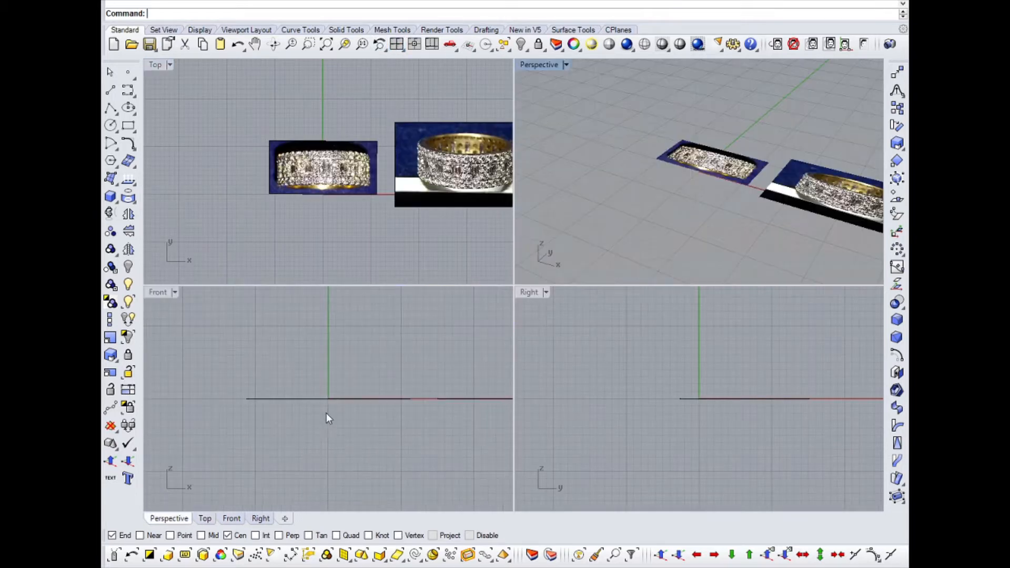
Step: Select both ring reference pictures and lock them in place
left_click(379, 356)
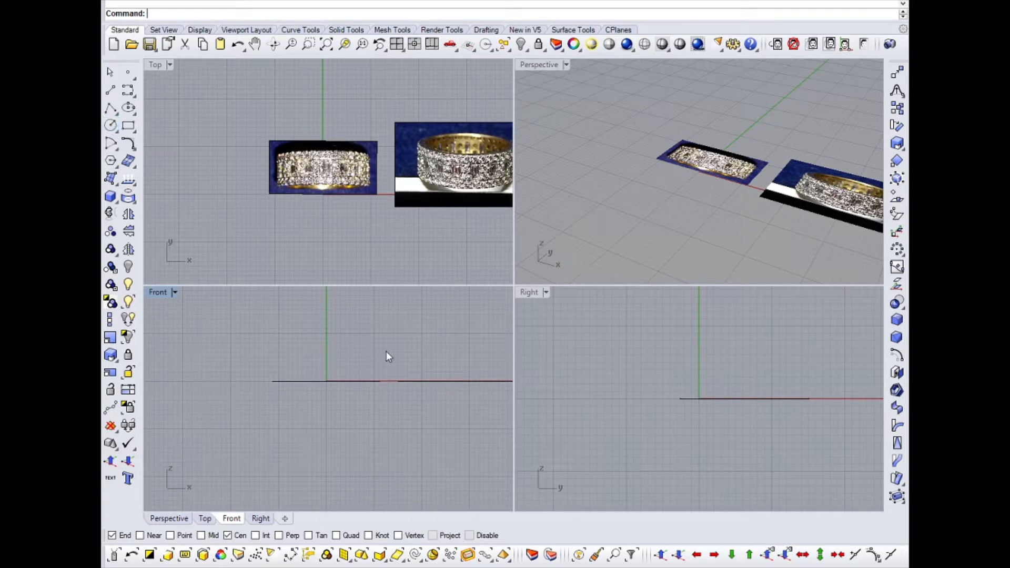
scroll(386, 352, "down", 3)
left_click_drag(243, 326, 513, 399)
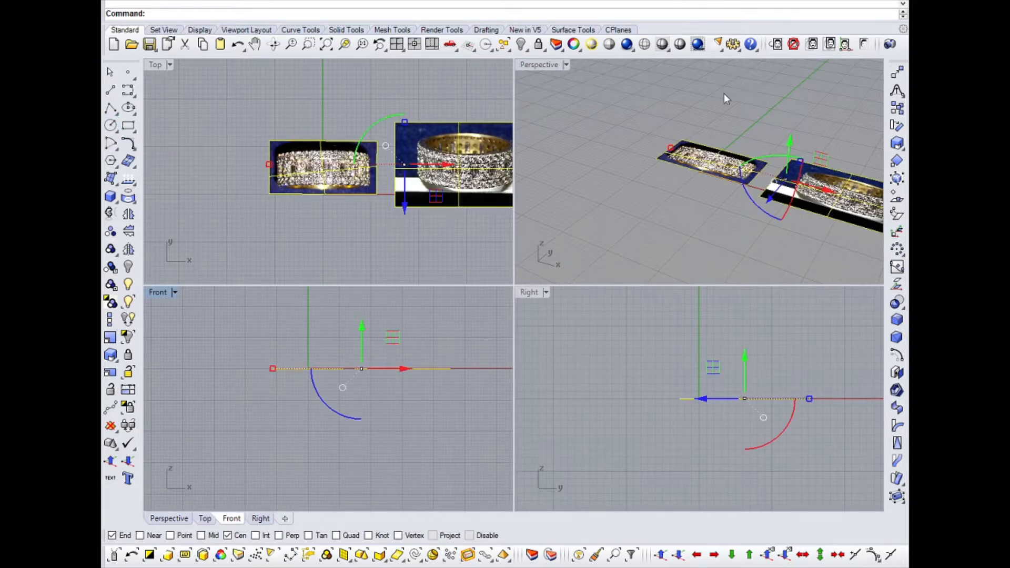
right_click_drag(724, 99, 673, 185)
middle_click(360, 118)
left_click(362, 178)
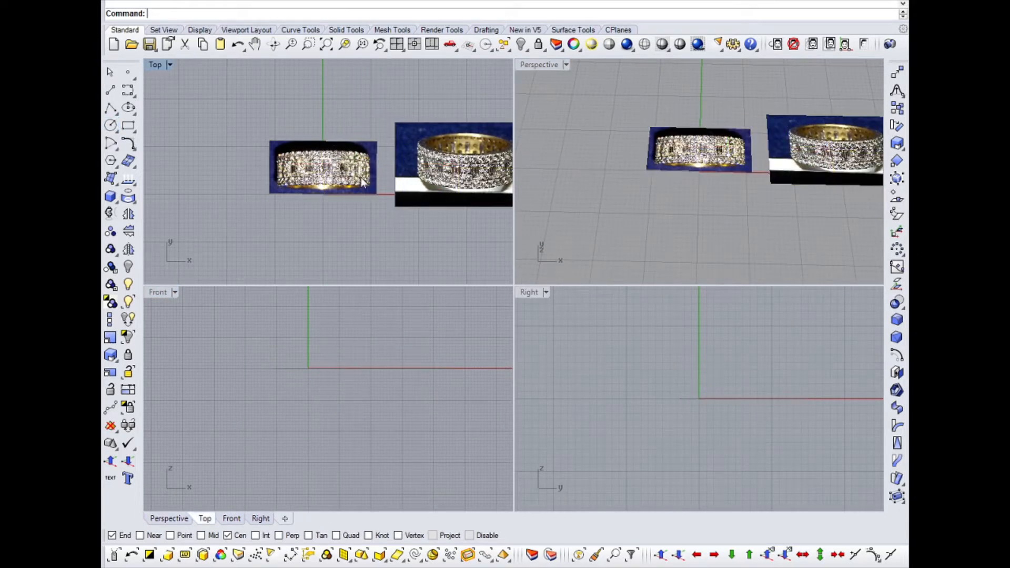
Step: Draw a circle with a diameter of 18.4 centred on the origin in the Front view
right_click_drag(412, 347, 378, 354)
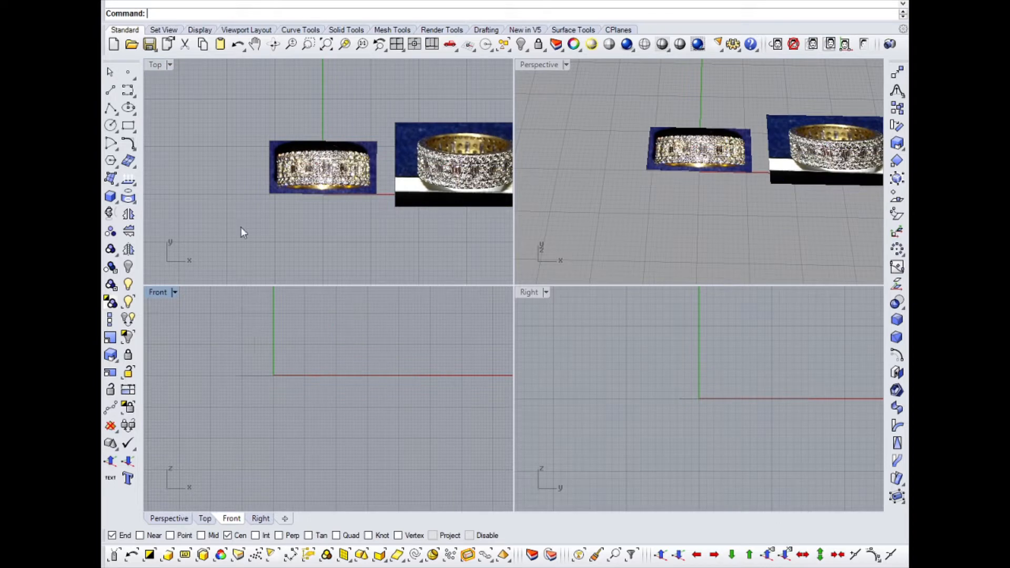
left_click(111, 128)
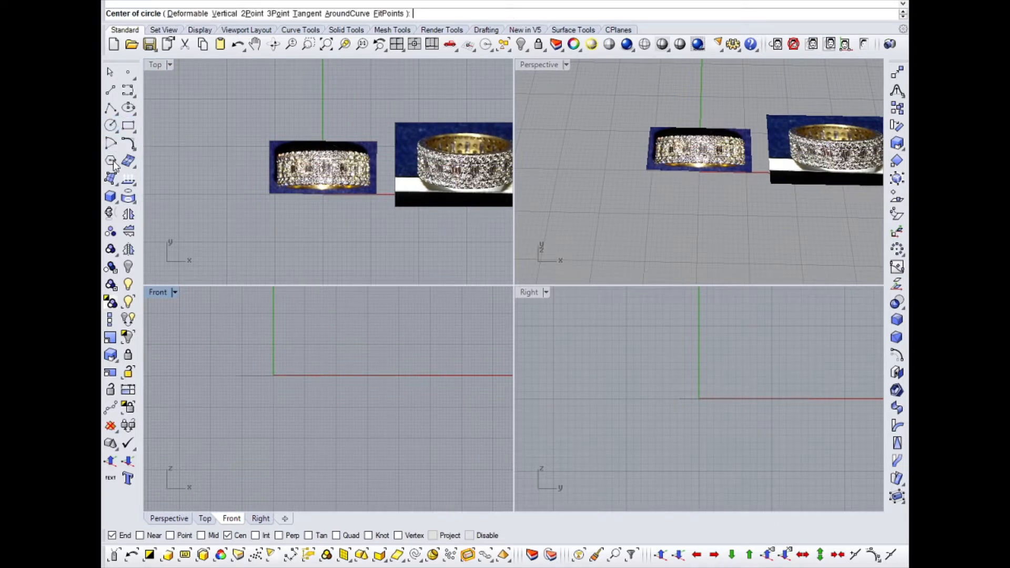
right_click_drag(322, 345, 284, 345)
left_click(228, 375)
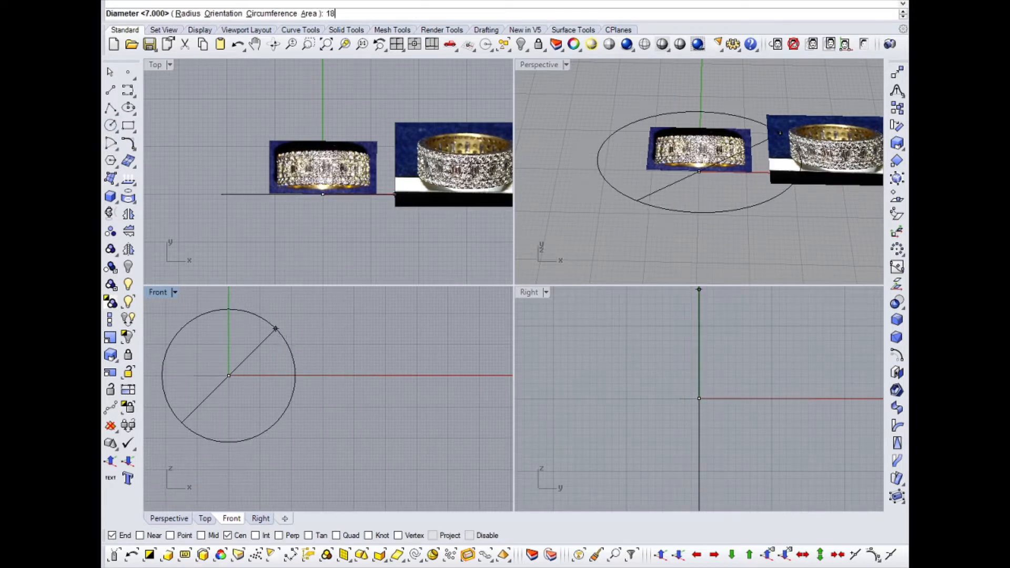
key("Return")
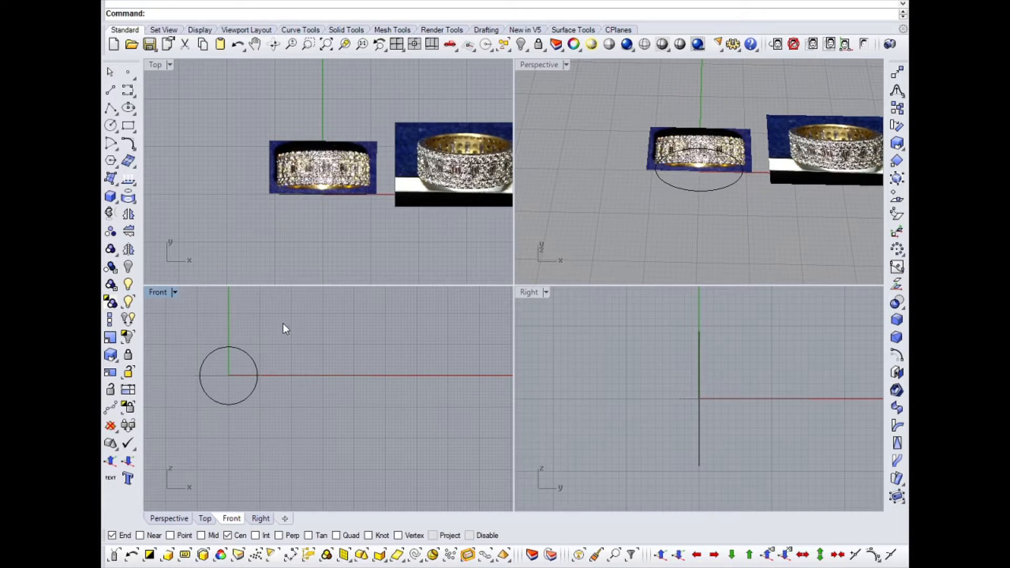
Step: Check the circle's diameter in the Front view with temporary diameter dimensions, without placing any
left_click(220, 348)
right_click_drag(277, 428, 345, 446)
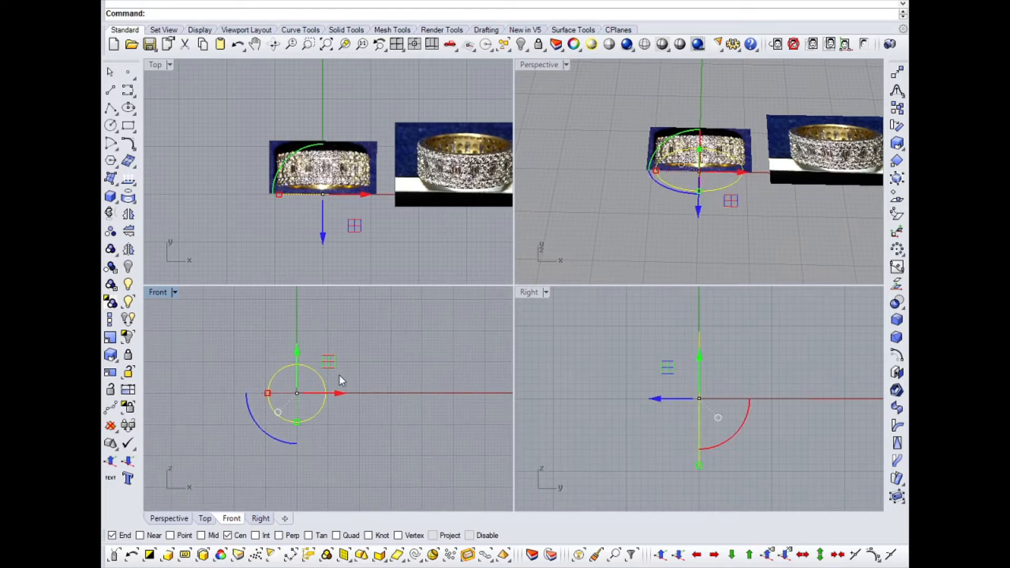
type("DimDiameter")
key("Return")
key("Escape")
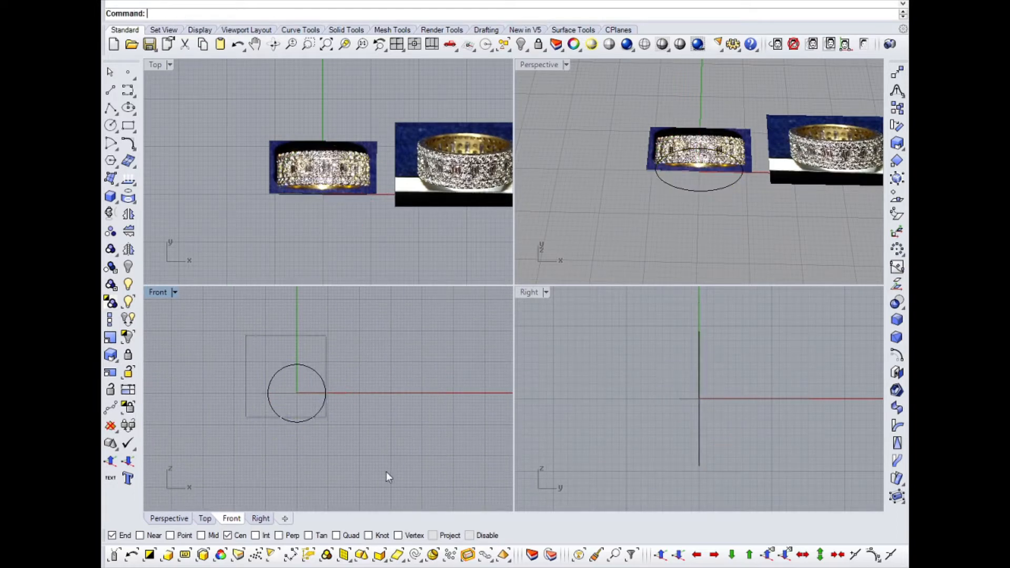
key("Return")
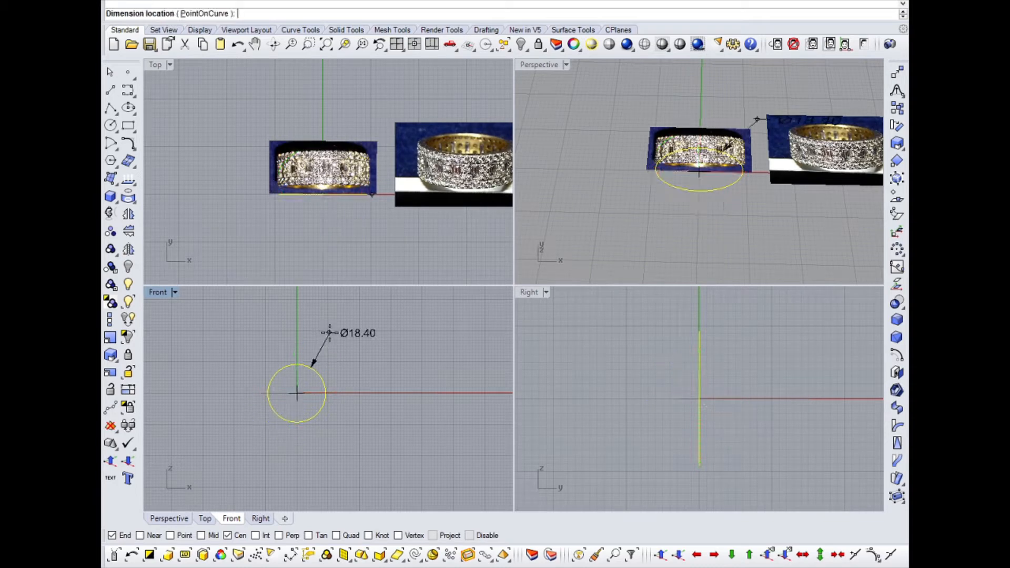
key("Escape")
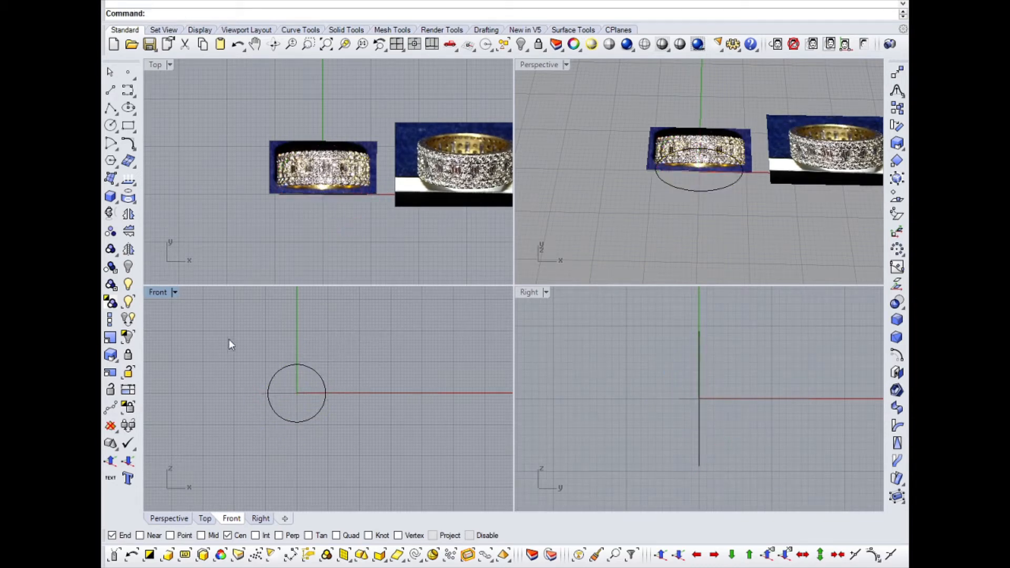
left_click_drag(228, 339, 356, 433)
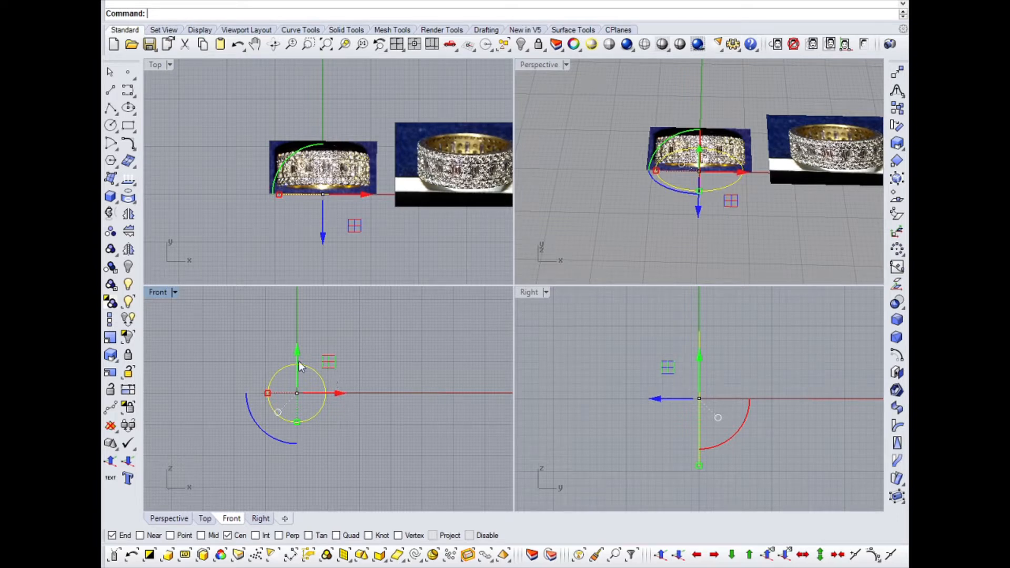
left_click_drag(244, 334, 354, 458)
type("DD")
key("Return")
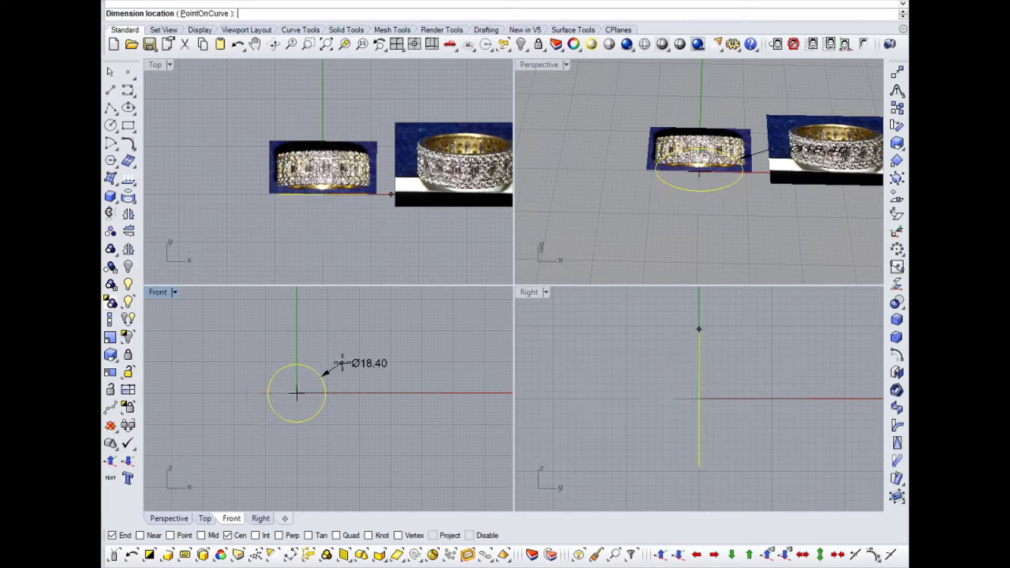
key("Escape")
key("Escape")
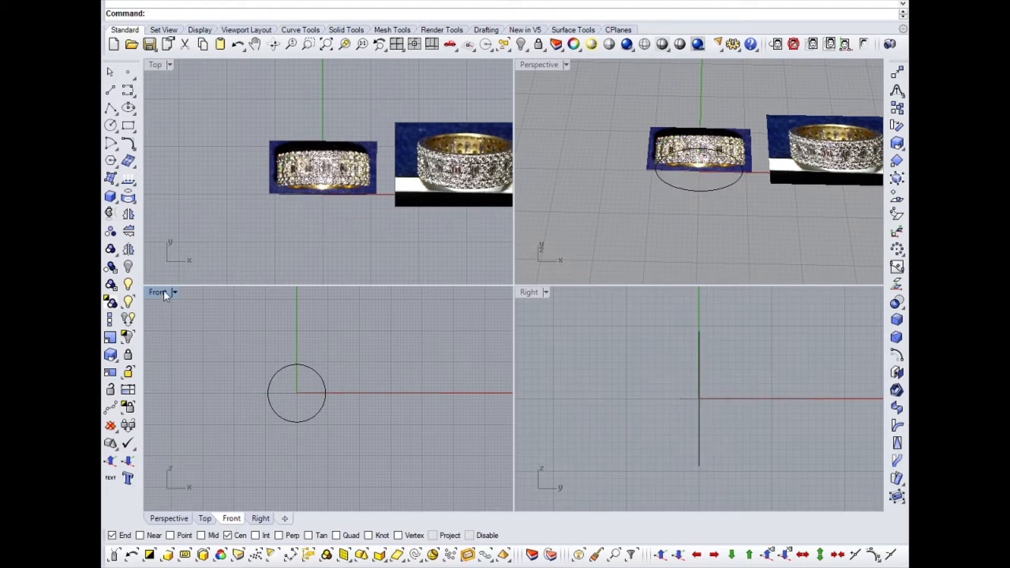
Step: Examine the band's edge thickness close up in the angled ring picture and select the circle in the Front view
scroll(719, 118, "up", 3)
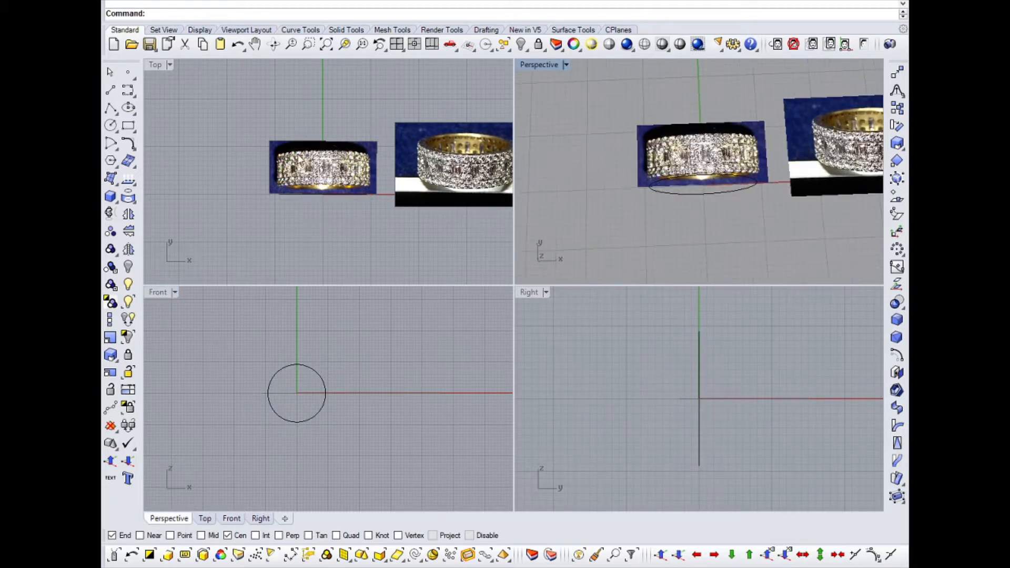
scroll(336, 174, "up", 3)
scroll(714, 180, "up", 2)
right_click_drag(714, 180, 785, 109)
scroll(785, 109, "up", 5)
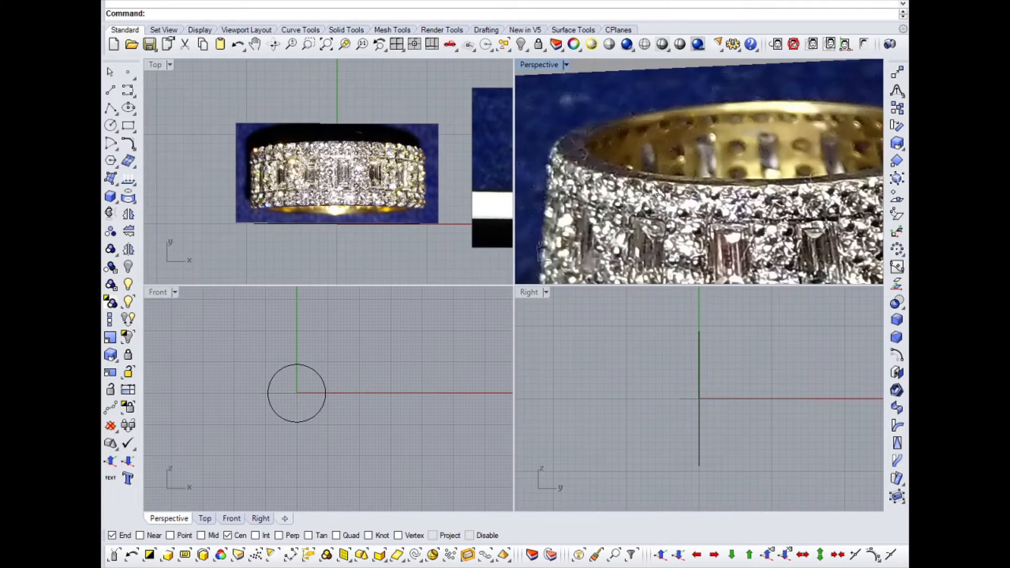
scroll(553, 145, "up", 2)
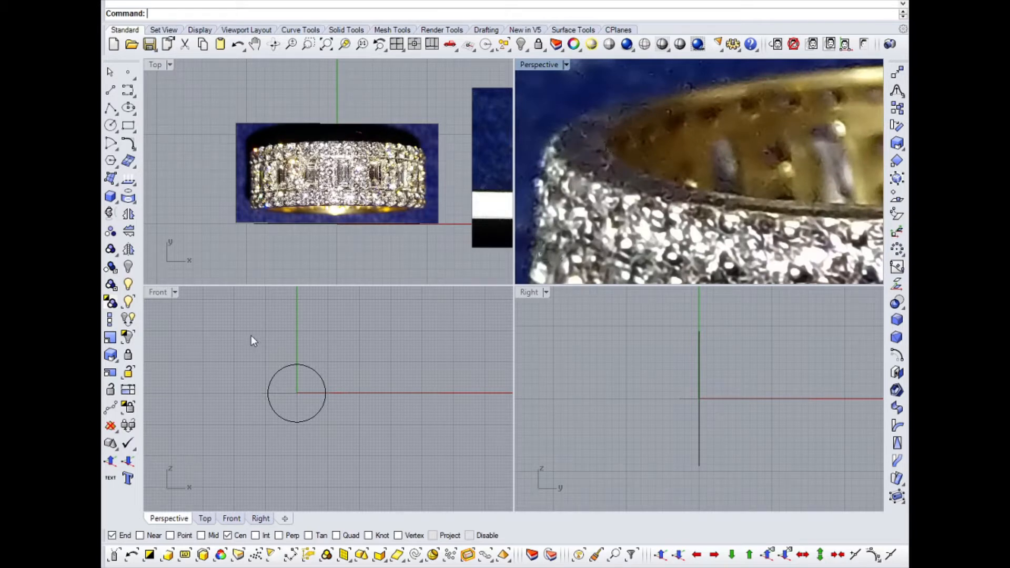
right_click_drag(295, 355, 323, 378)
left_click_drag(270, 343, 393, 459)
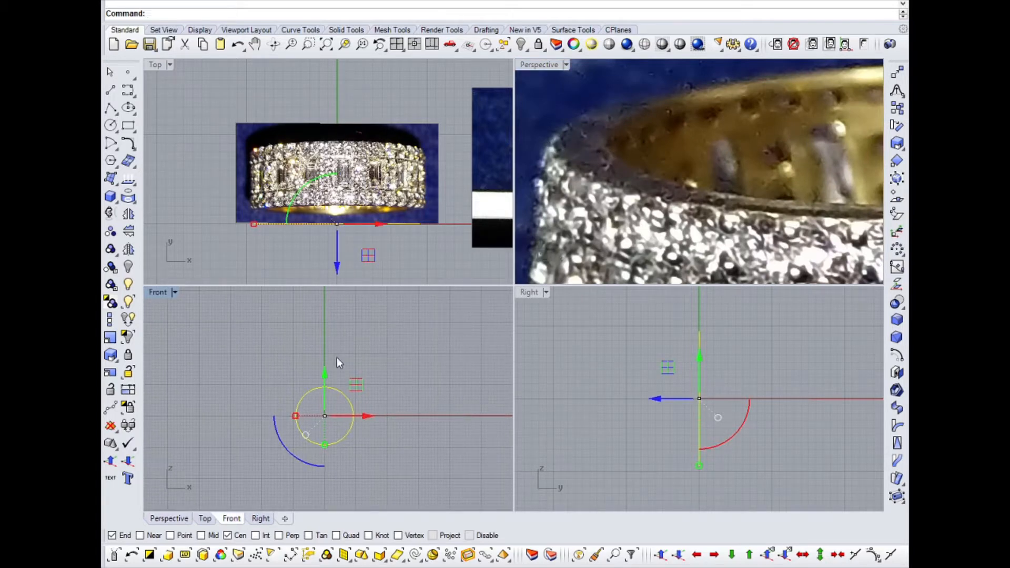
left_click(111, 125)
left_click(147, 135)
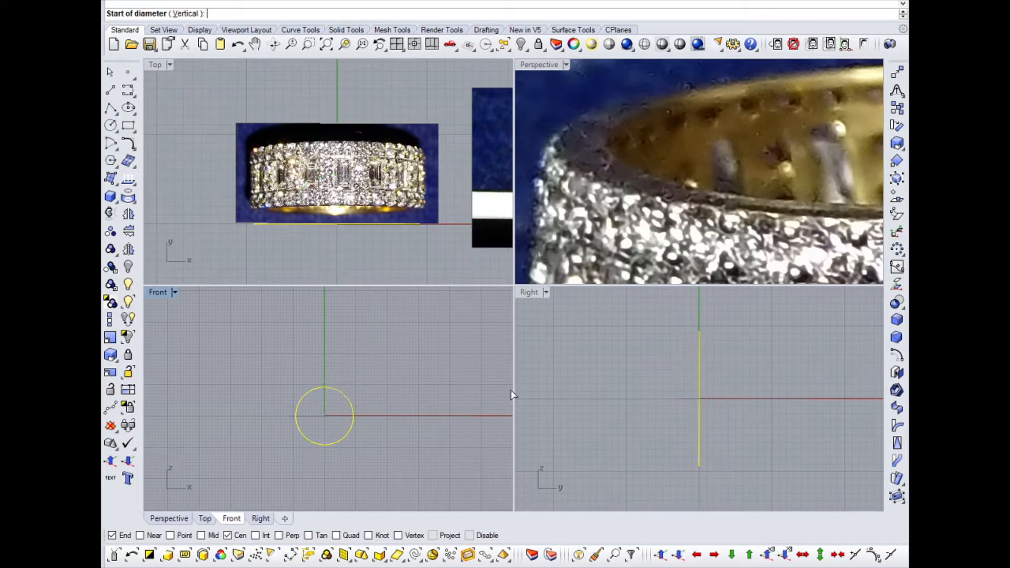
key("Escape")
Step: Offset the selected circle outward by 2 to outline the outside of the ring
left_click(896, 355)
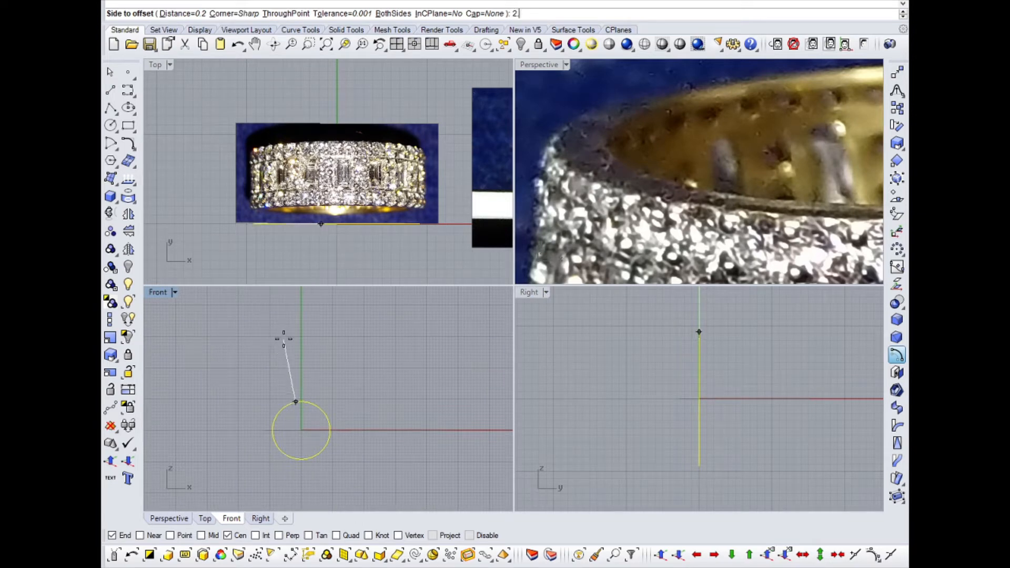
type("2")
key("Return")
left_click(310, 340)
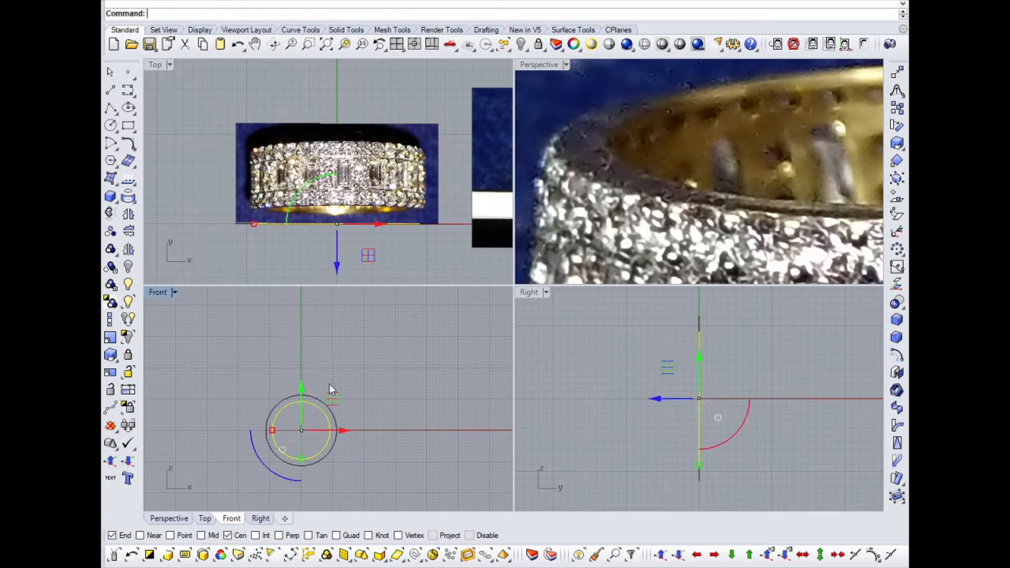
scroll(315, 392, "up", 3)
left_click(309, 384)
scroll(309, 368, "up", 1)
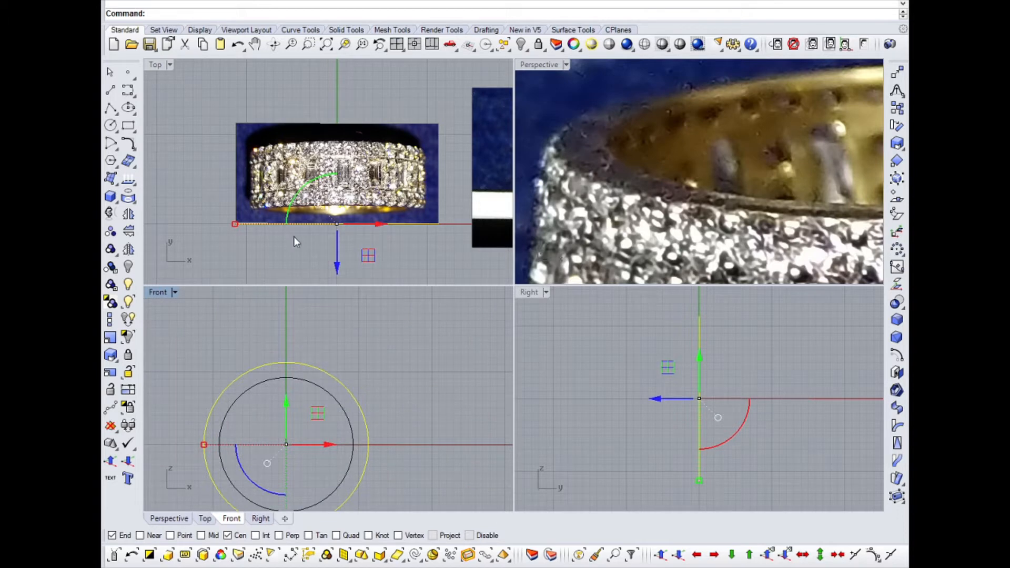
key("Escape")
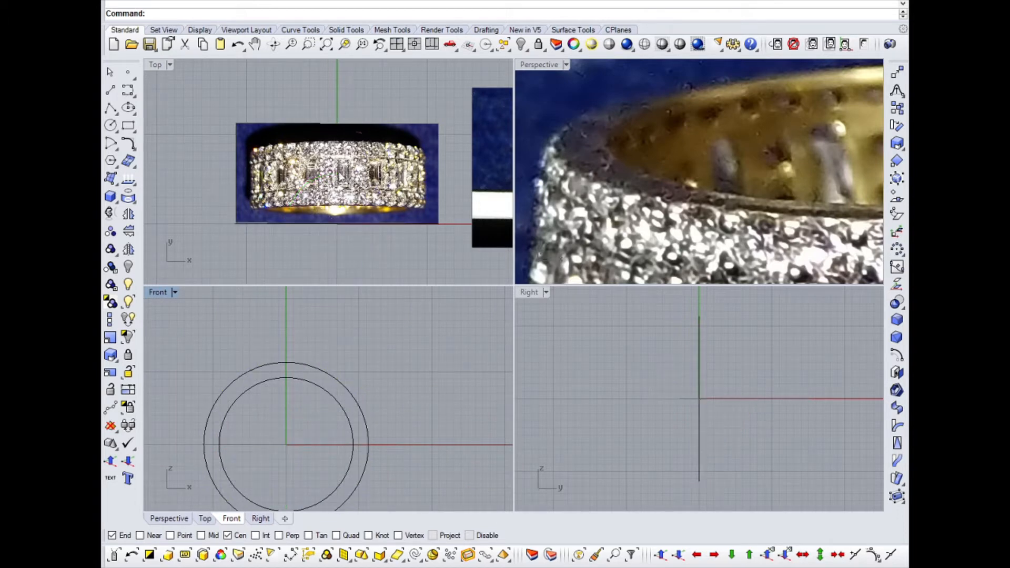
Step: Unlock only the straight-on ring reference picture in the Top view
left_click(336, 208)
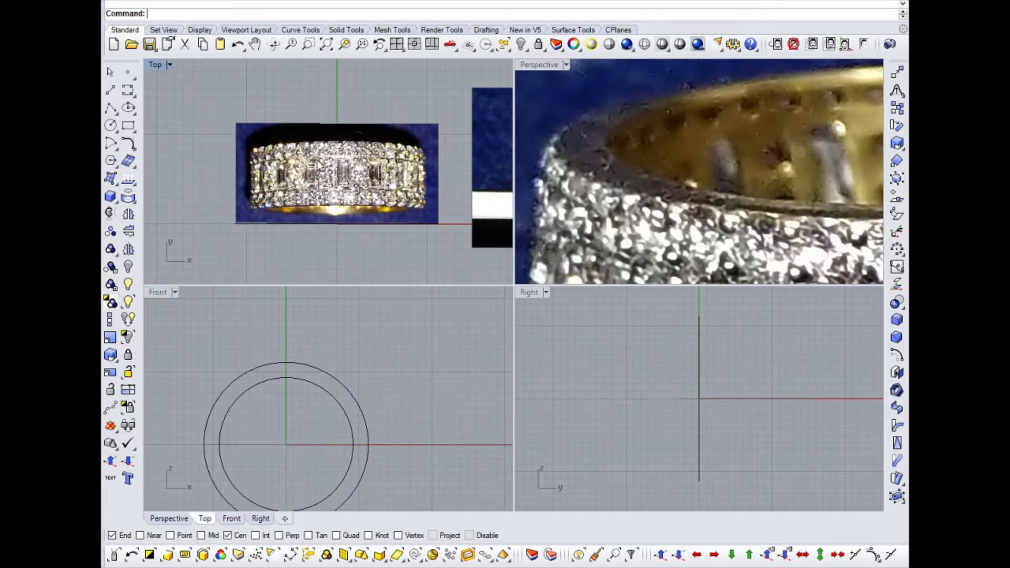
middle_click(320, 165)
right_click(320, 109)
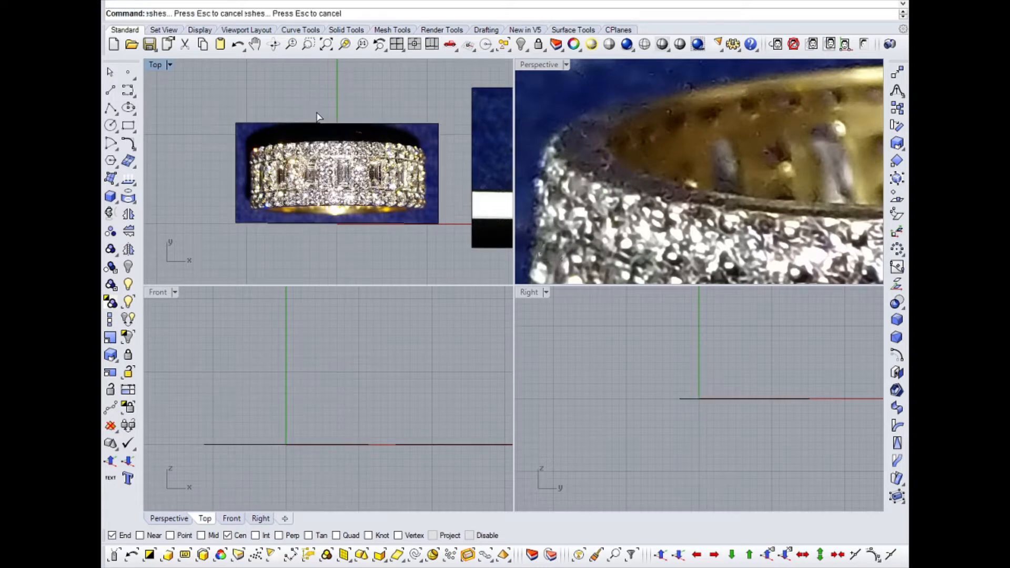
left_click(331, 184)
key("Return")
Step: Move the straight-on ring picture along the Y axis in the Top view so it sits above the ring circles
left_click(330, 184)
left_click_drag(338, 137, 338, 70)
right_click_drag(340, 89, 334, 147)
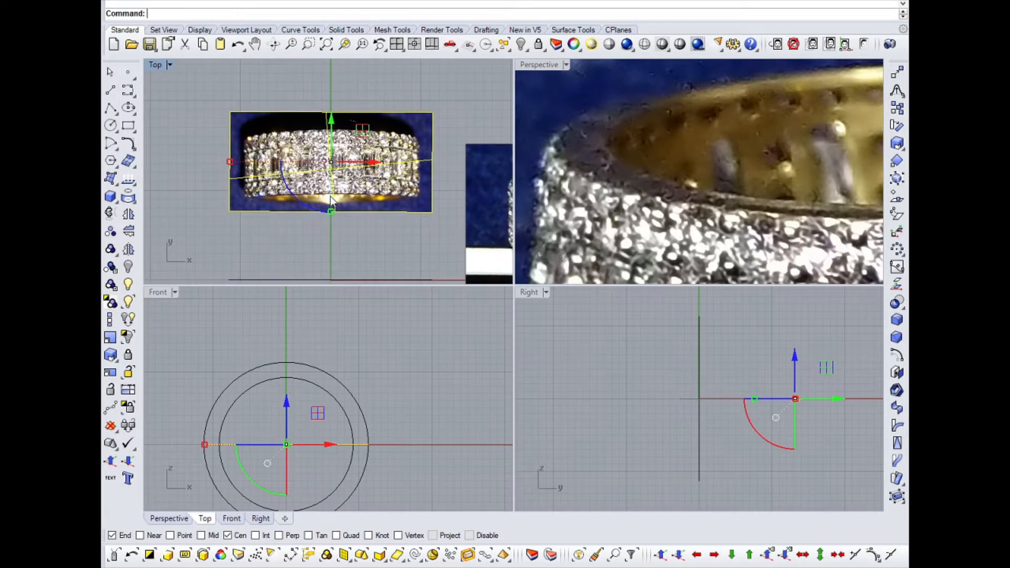
left_click(225, 104)
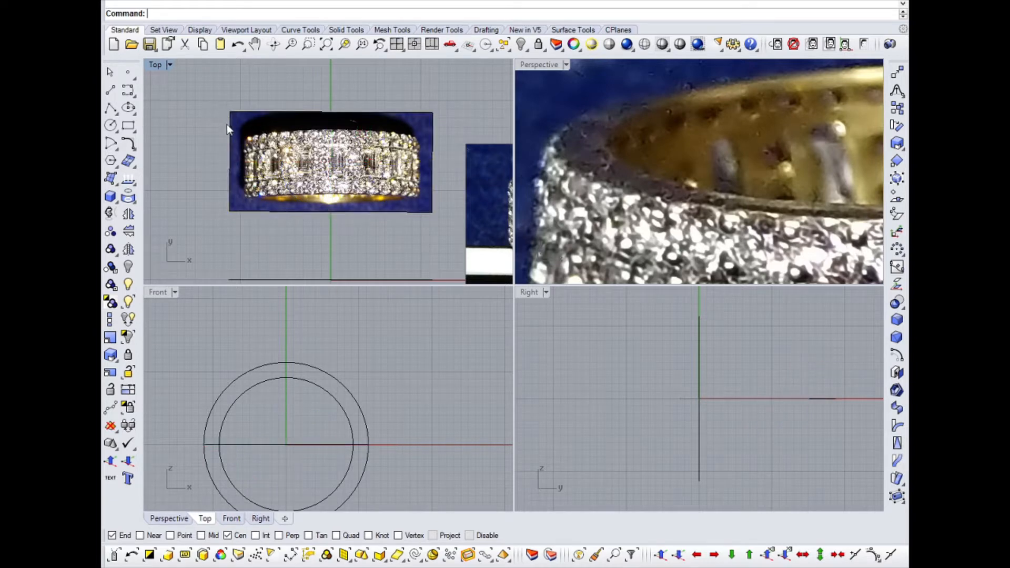
Step: Draw a circle with a diameter of 7 centred on the origin in the Top view
scroll(226, 124, "down", 3)
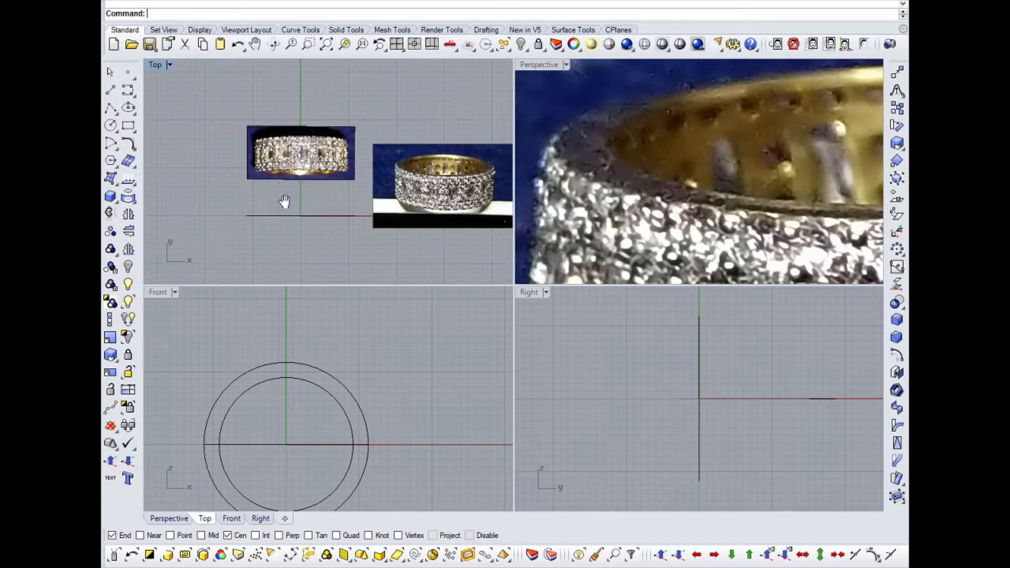
left_click(111, 125)
right_click_drag(253, 208, 264, 260)
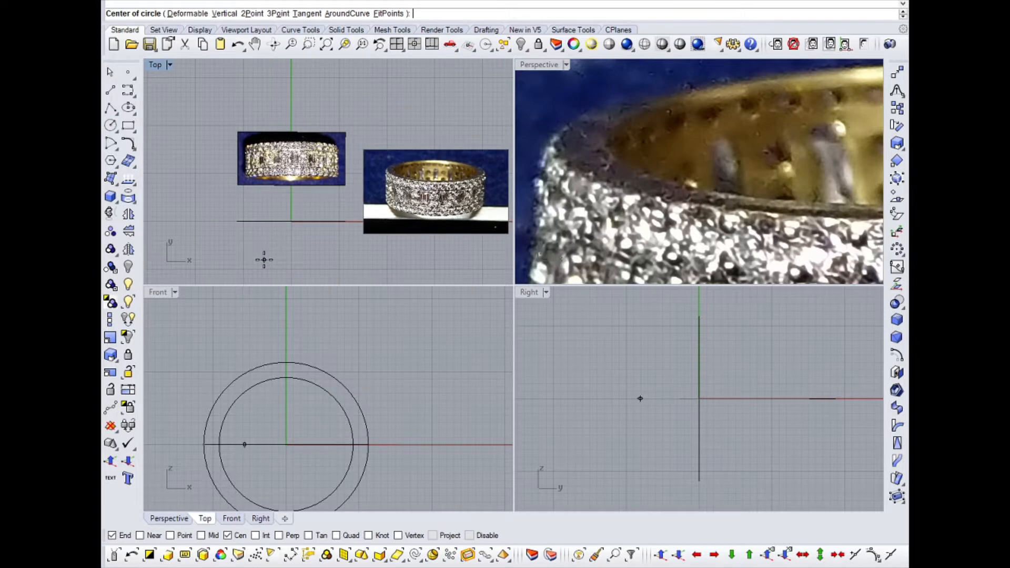
left_click(291, 221)
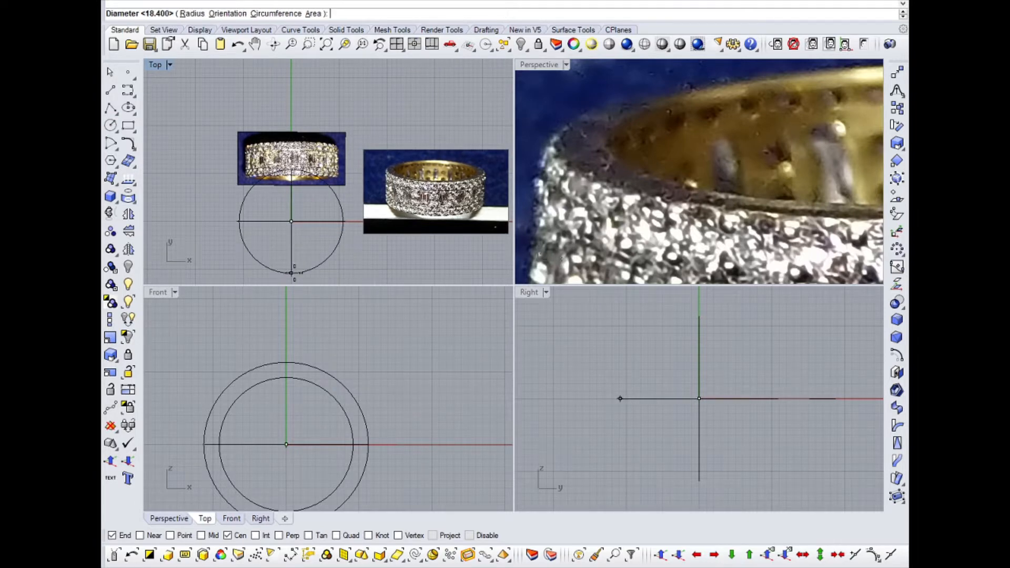
type("7")
key("Return")
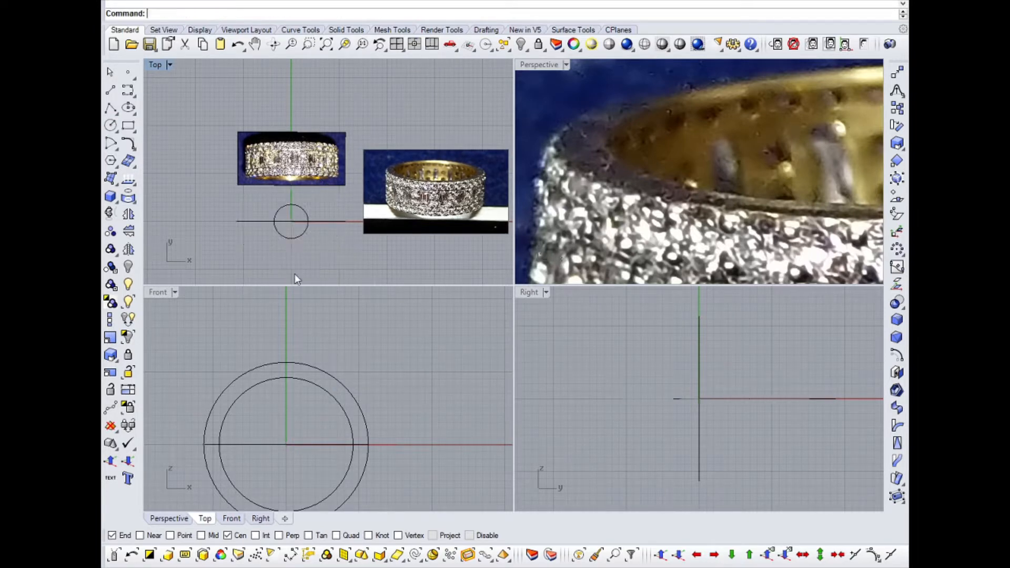
scroll(289, 213, "up", 3)
left_click(303, 209)
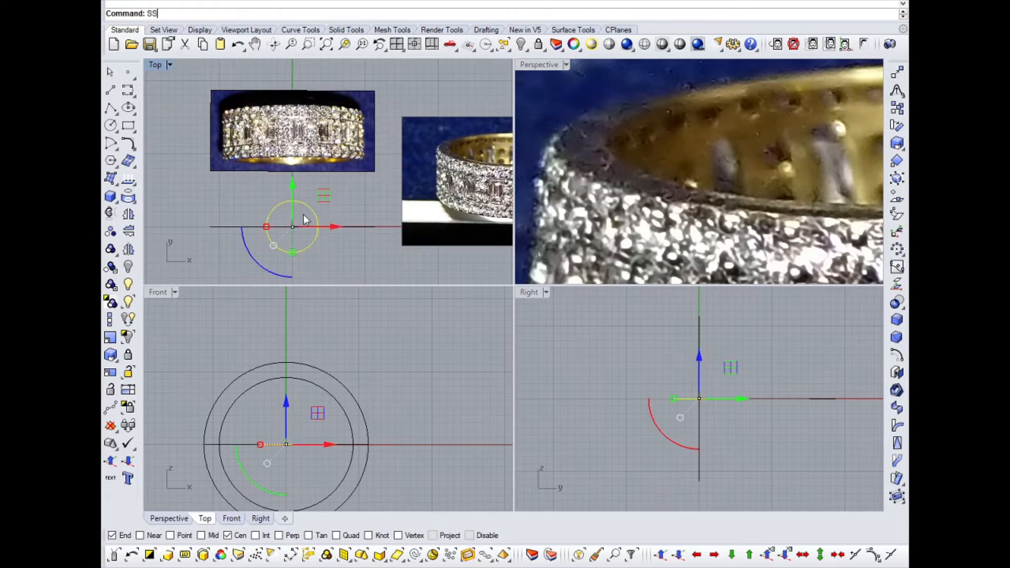
left_click(302, 219)
left_click(312, 214)
type("dd")
key("Return")
key("Escape")
key("Escape")
mouse_move(286, 212)
right_mouse_down()
mouse_move(286, 151)
mouse_move(286, 199)
right_mouse_up()
scroll(299, 114, "up", 3)
scroll(300, 113, "up", 2)
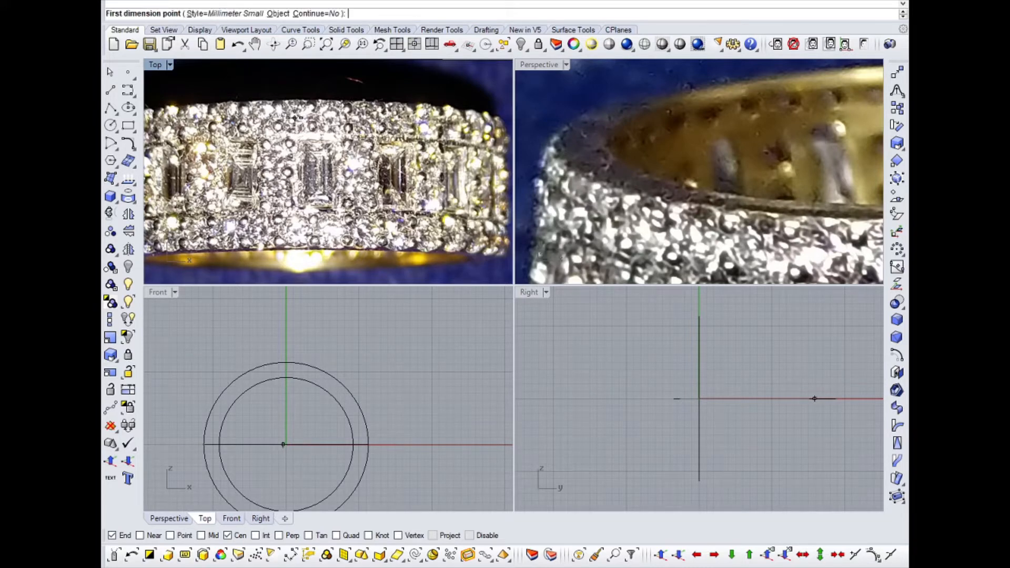
scroll(288, 342, "down", 4)
scroll(319, 149, "down", 5)
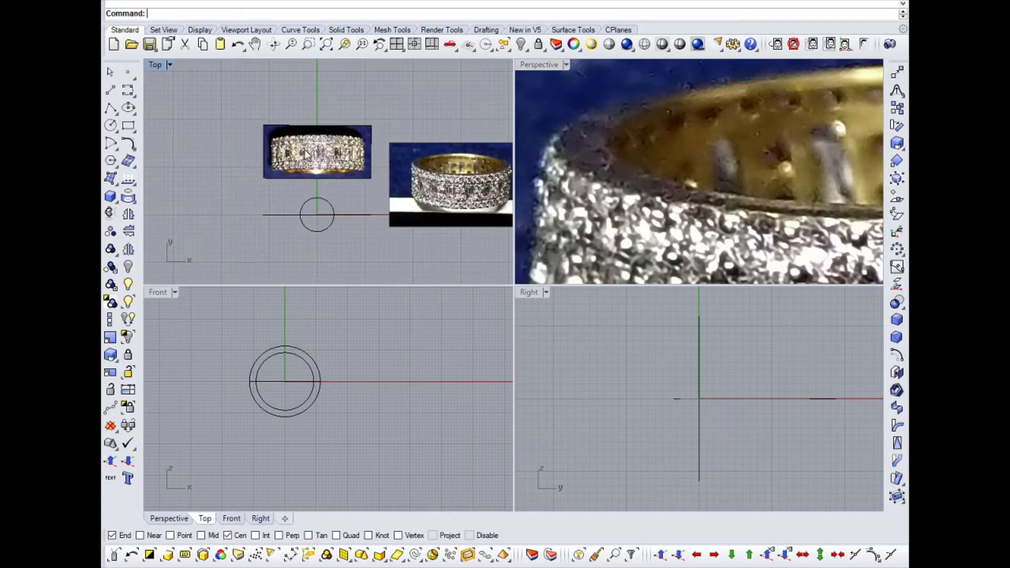
Step: Draw a small stone circle in the Top view, between the straight-on ring picture and the band-width guide circle
left_click(114, 130)
left_click(144, 132)
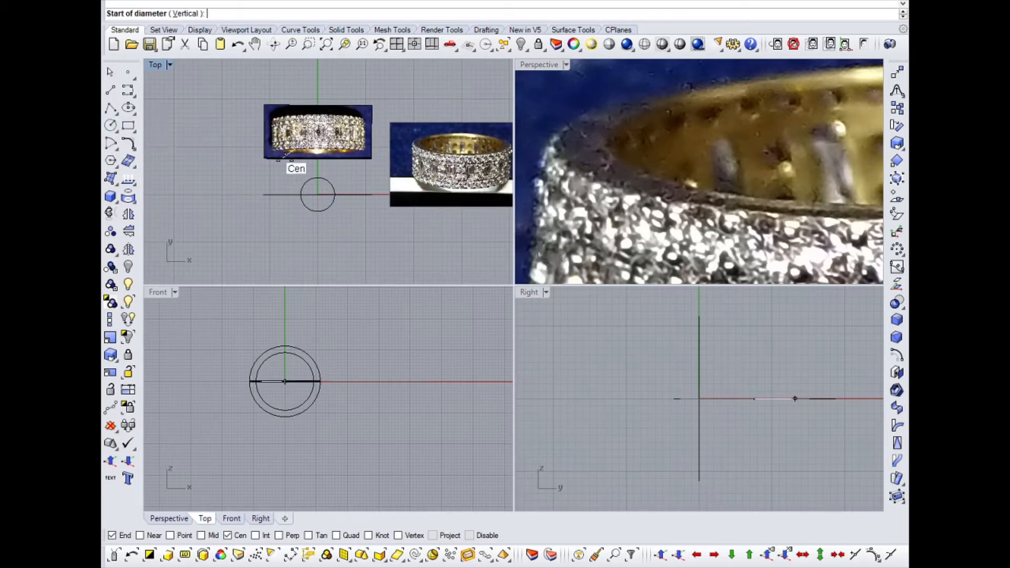
scroll(319, 177, "up", 5)
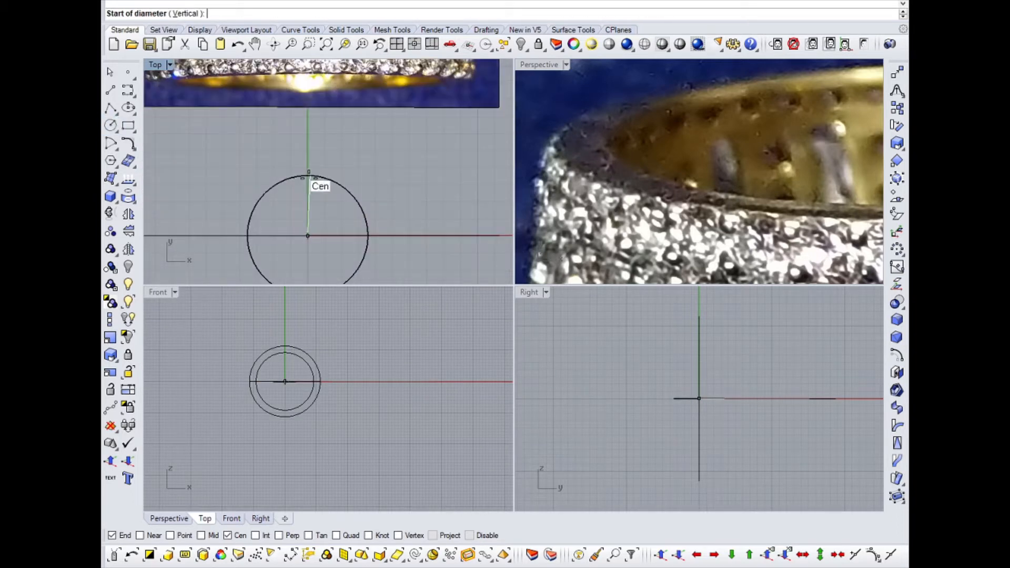
left_click(116, 131)
left_click(126, 132)
left_click(251, 139)
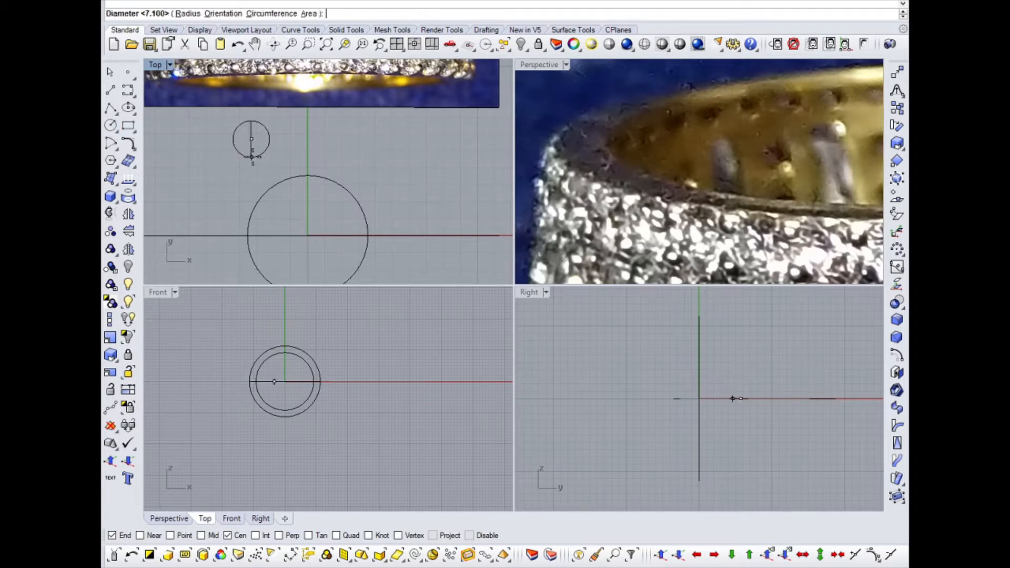
left_click(252, 157)
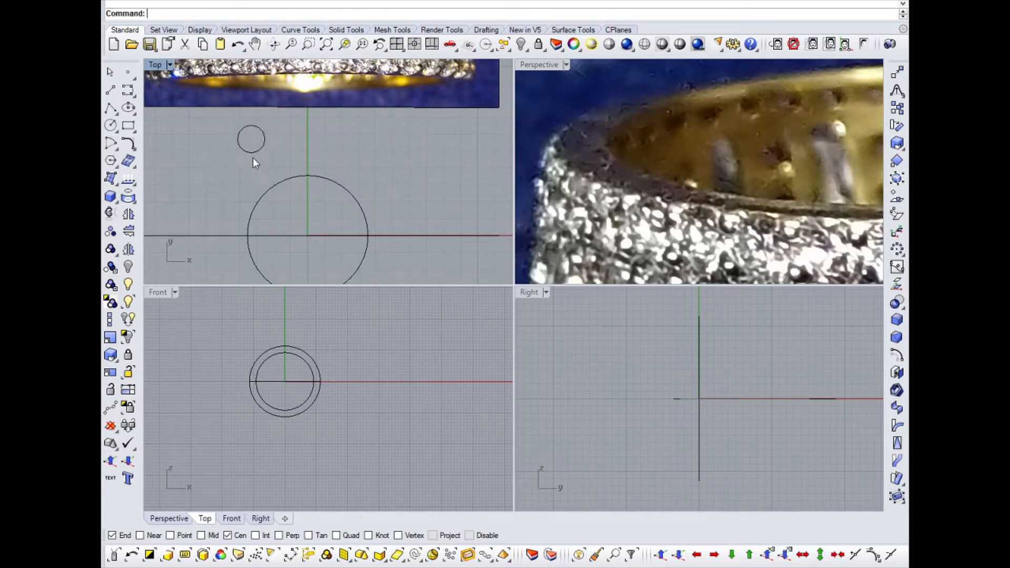
Step: Move the small stone circle by its centre onto the Y axis, just inside the far +Y edge of the guide circle
left_click_drag(225, 117, 279, 162)
left_click(898, 73)
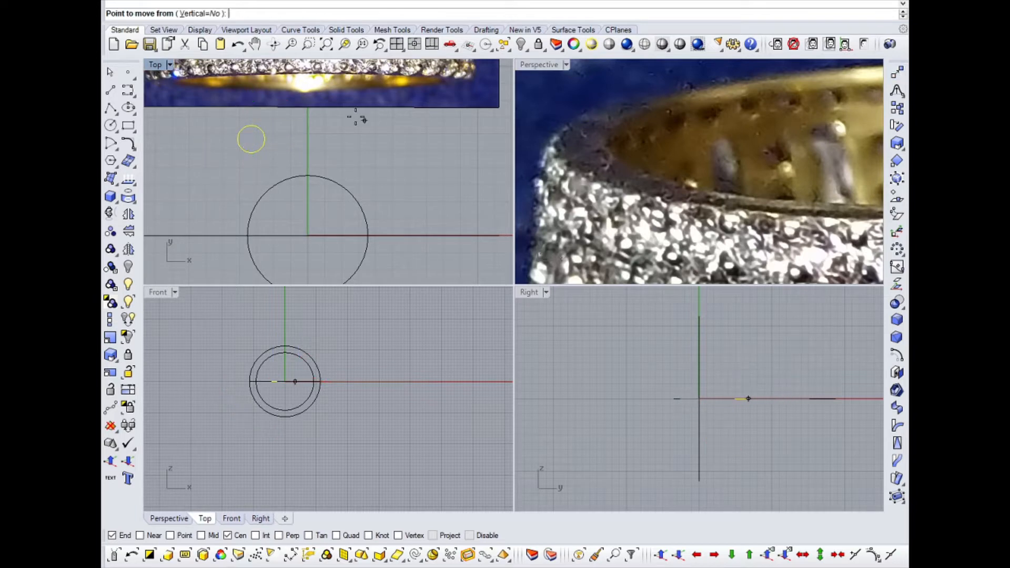
scroll(262, 141, "up", 2)
scroll(262, 141, "up", 1)
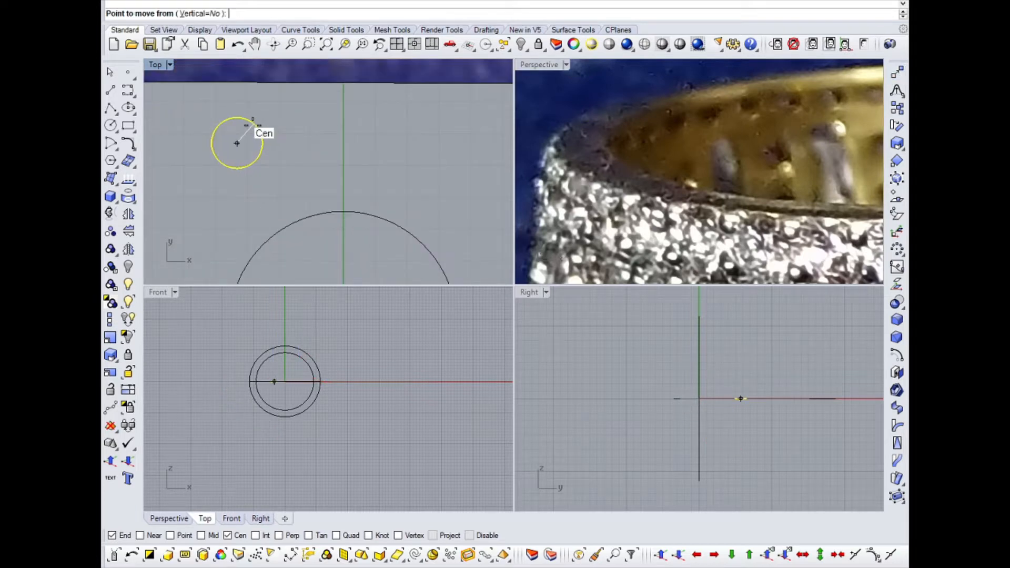
left_click(260, 131)
left_click(346, 236)
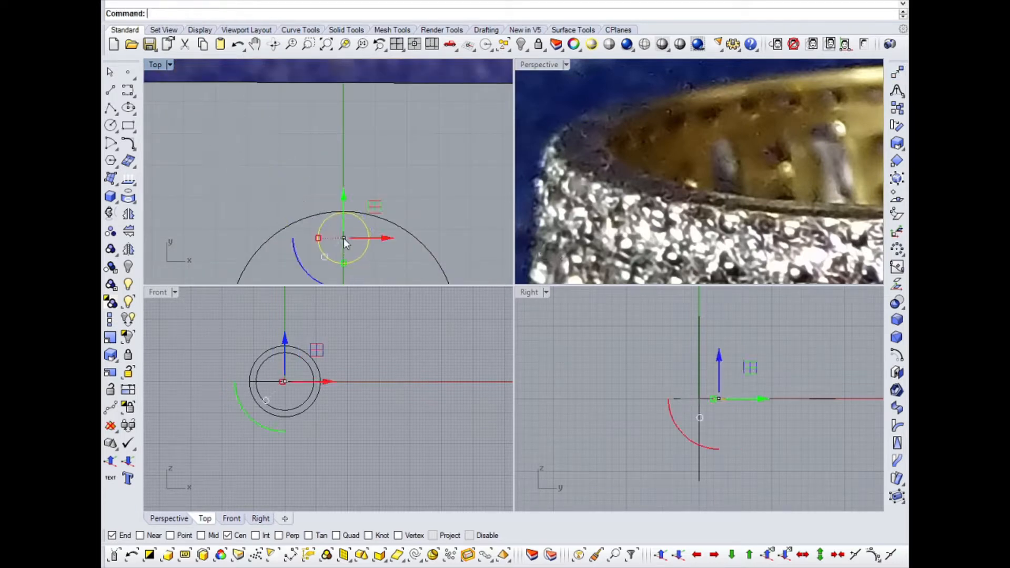
Step: Enable quadrant snapping and align the small circle's +Y quadrant with the guide circle's +Y quadrant
left_click(897, 73)
scroll(302, 249, "up", 1)
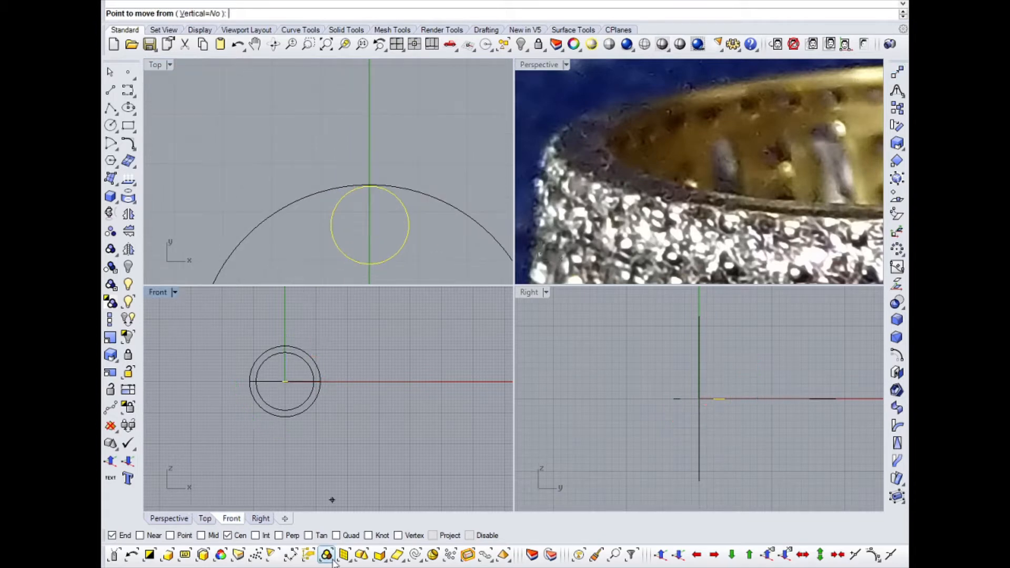
left_click(336, 535)
scroll(353, 171, "up", 2)
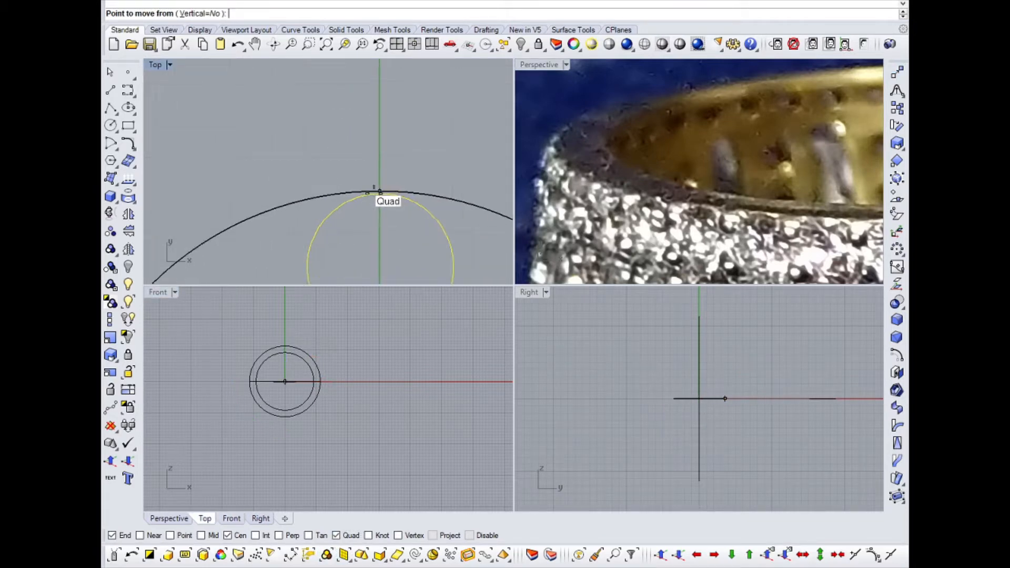
scroll(377, 192, "up", 1)
left_click(381, 188)
left_click(380, 189)
scroll(381, 189, "down", 3)
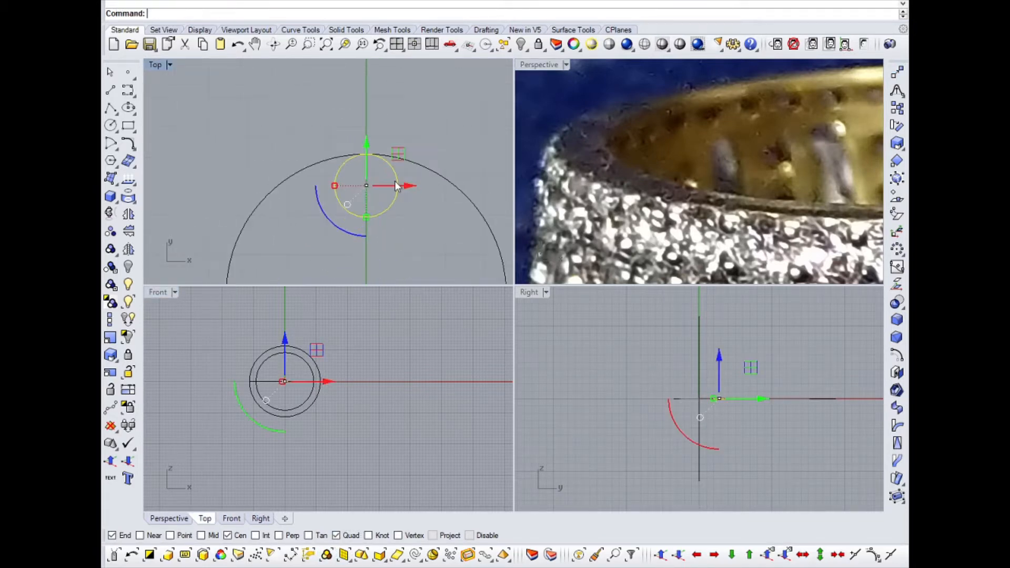
Step: Offset the small stone circle outward by 0.2 in the Top view, checking the spacing against the angled ring picture
key("Escape")
left_click(392, 184)
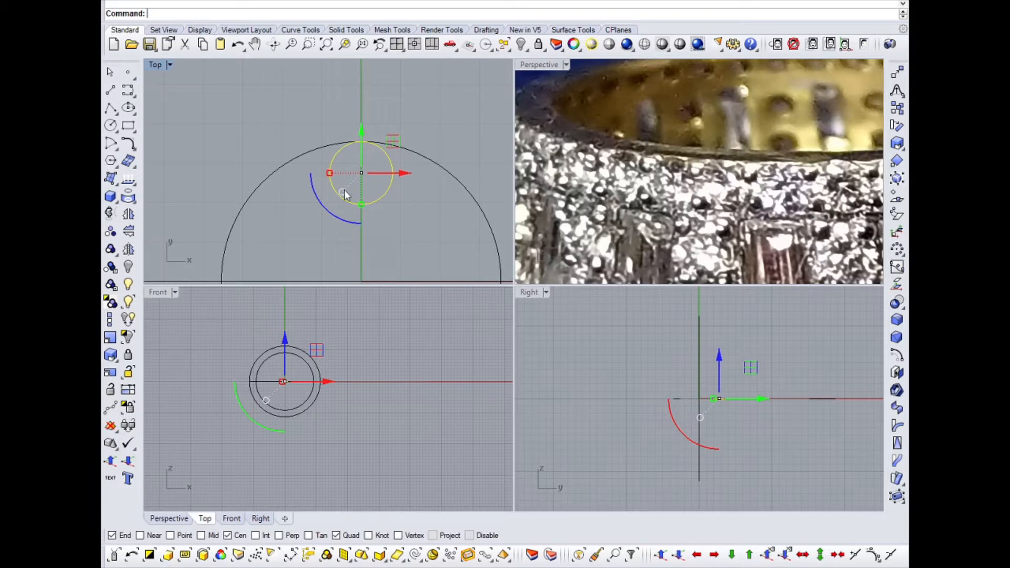
left_click(368, 187)
left_click(386, 189)
right_click_drag(390, 214, 369, 165)
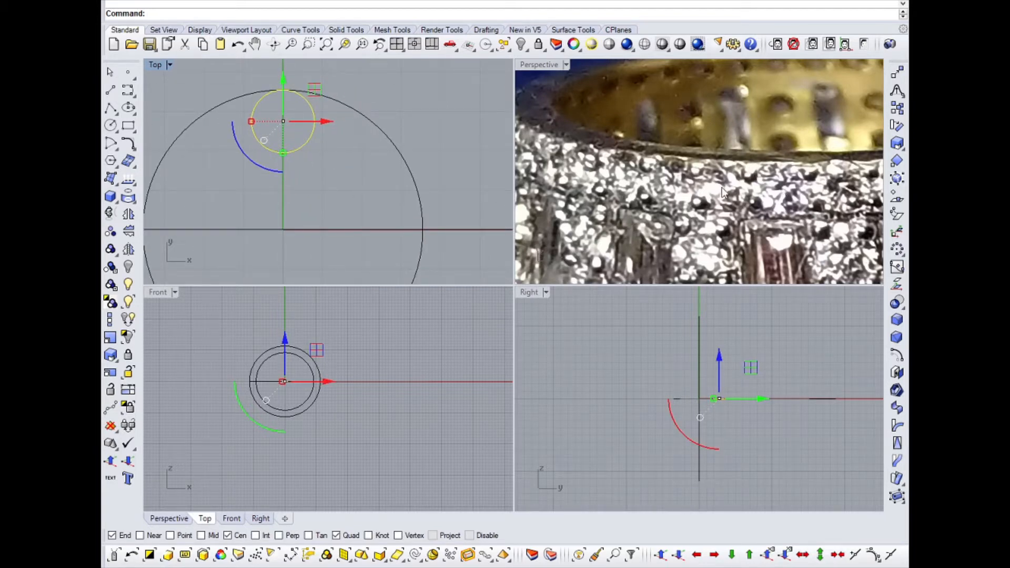
left_click(300, 142)
left_click(302, 143)
right_click_drag(342, 182, 318, 207)
left_click(897, 355)
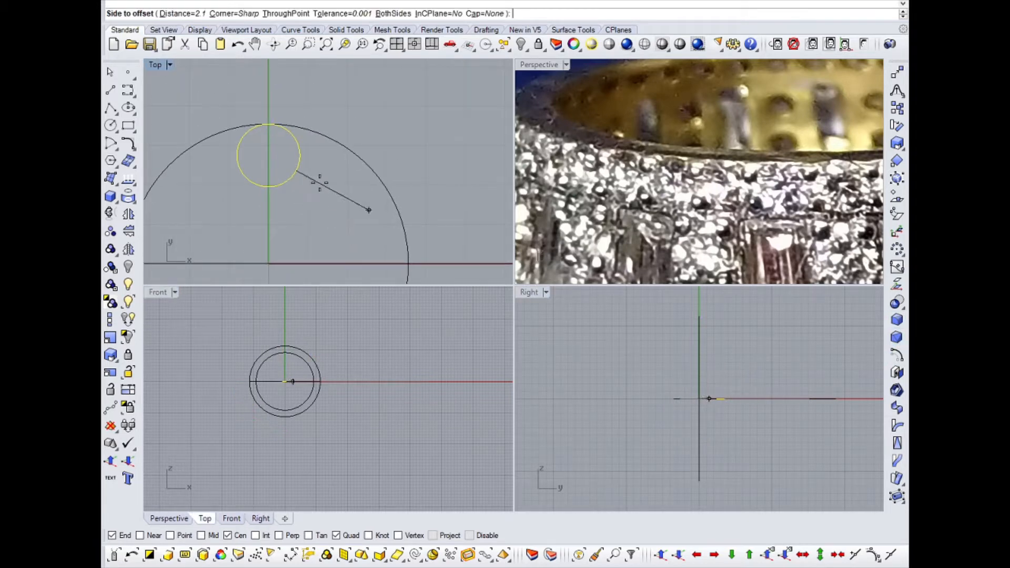
scroll(696, 166, "up", 5)
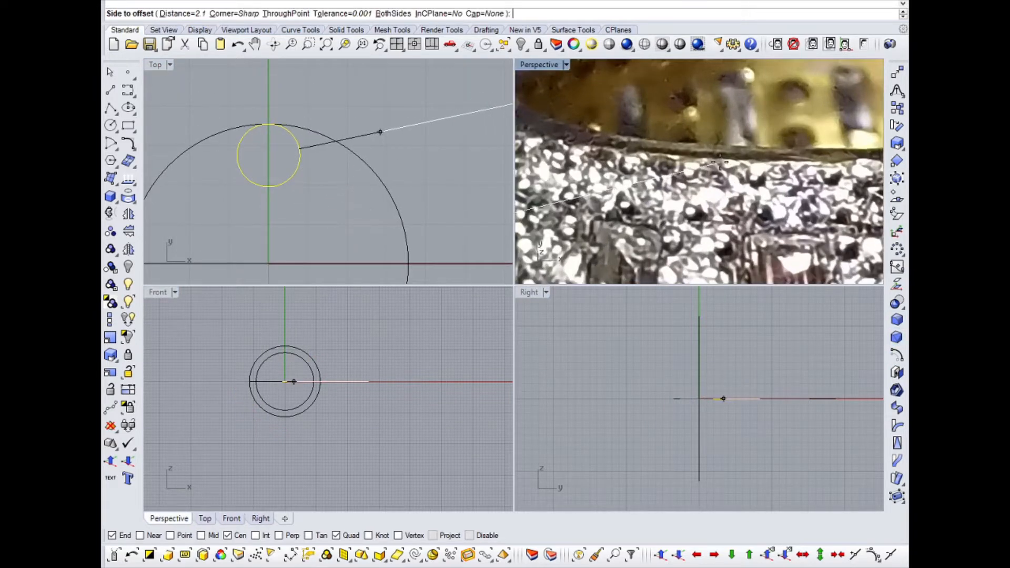
scroll(696, 166, "down", 5)
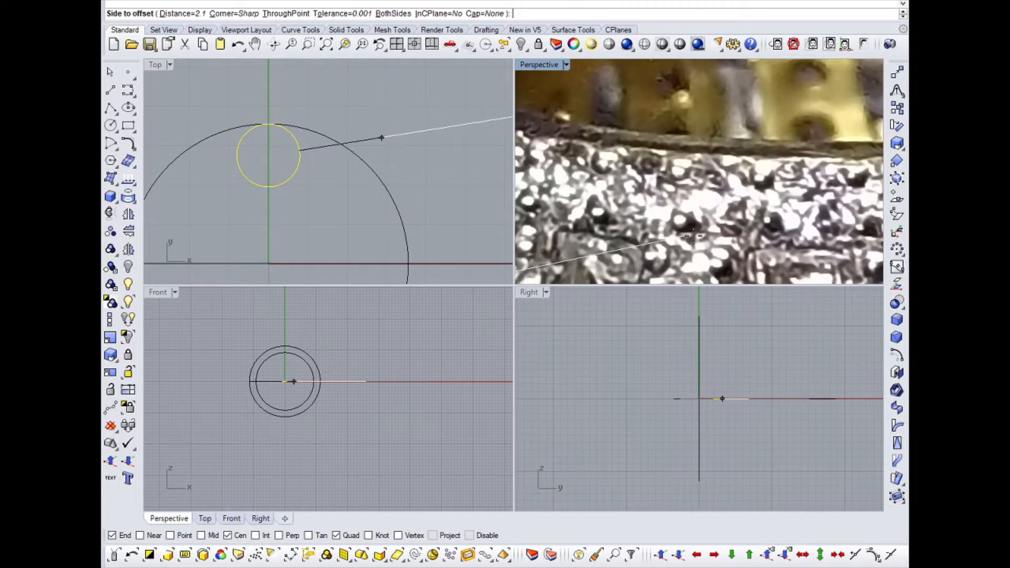
scroll(696, 173, "up", 4)
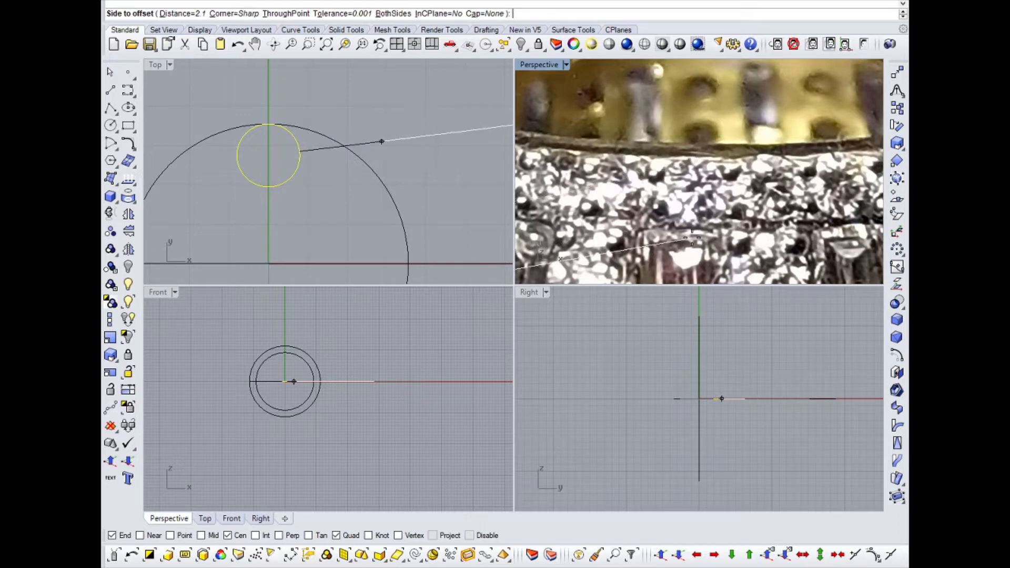
right_click_drag(341, 144, 352, 183)
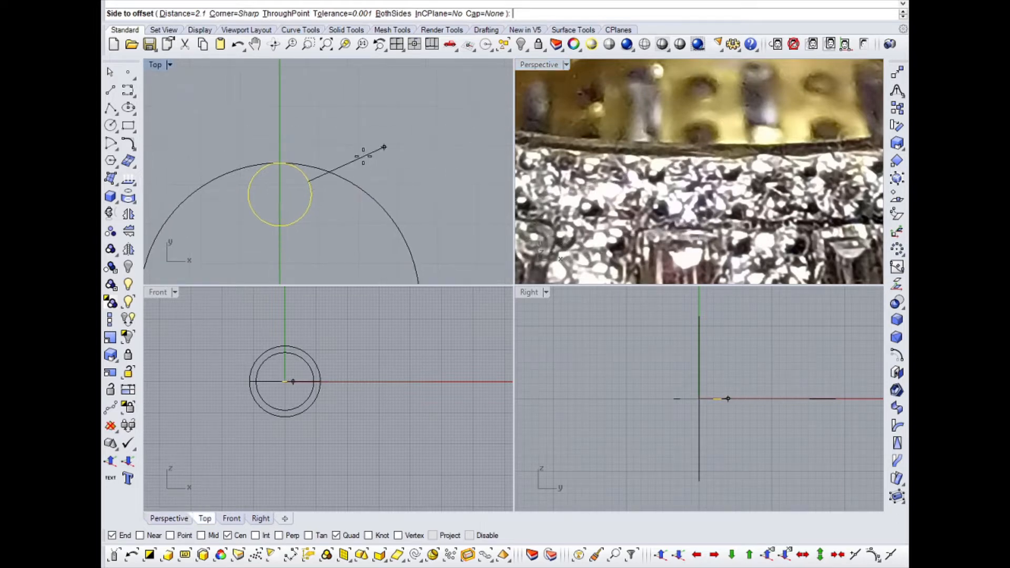
type(".2")
key("Return")
left_click(364, 147)
left_click(329, 229)
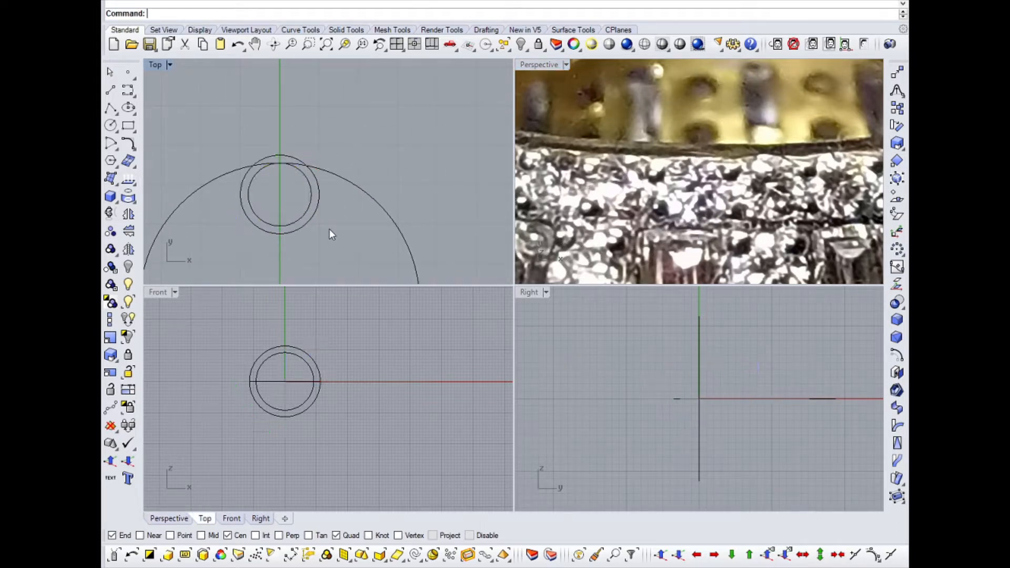
Step: Move both concentric stone circles together so the outer one's +Y quadrant meets the guide circle's +Y quadrant
left_click_drag(330, 229, 286, 198)
left_click(897, 72)
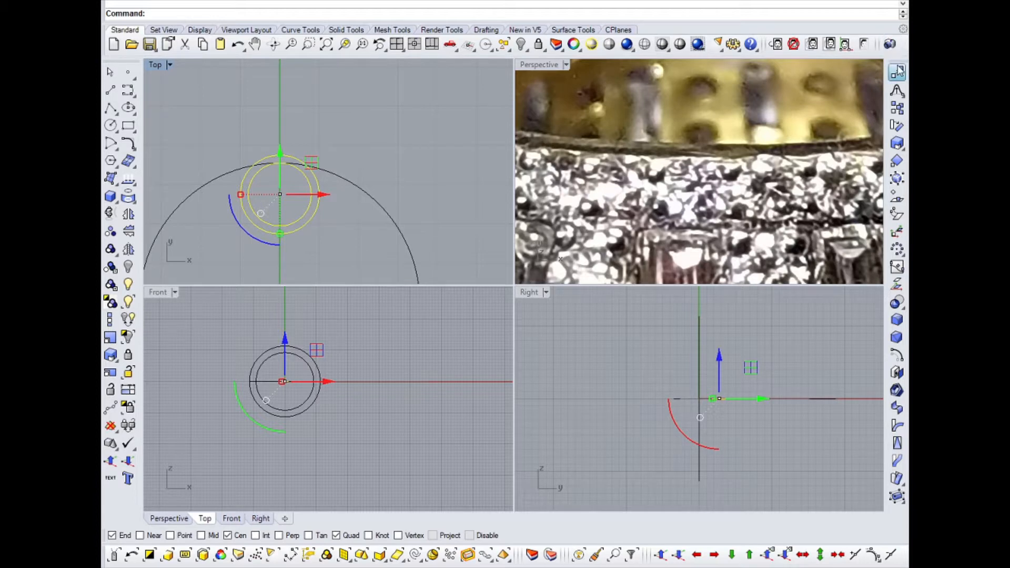
left_click(280, 156)
left_click(280, 156)
scroll(327, 139, "down", 5)
key("Escape")
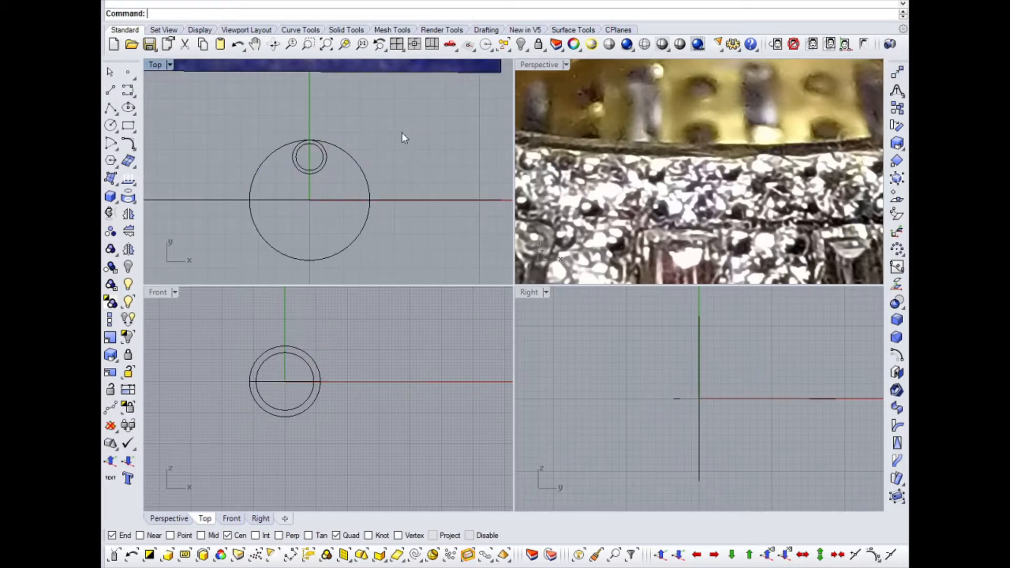
Step: Mirror the pair of small concentric circles across the X axis to the opposite edge of the guide circle
scroll(298, 185, "up", 4)
left_click_drag(279, 194, 402, 97)
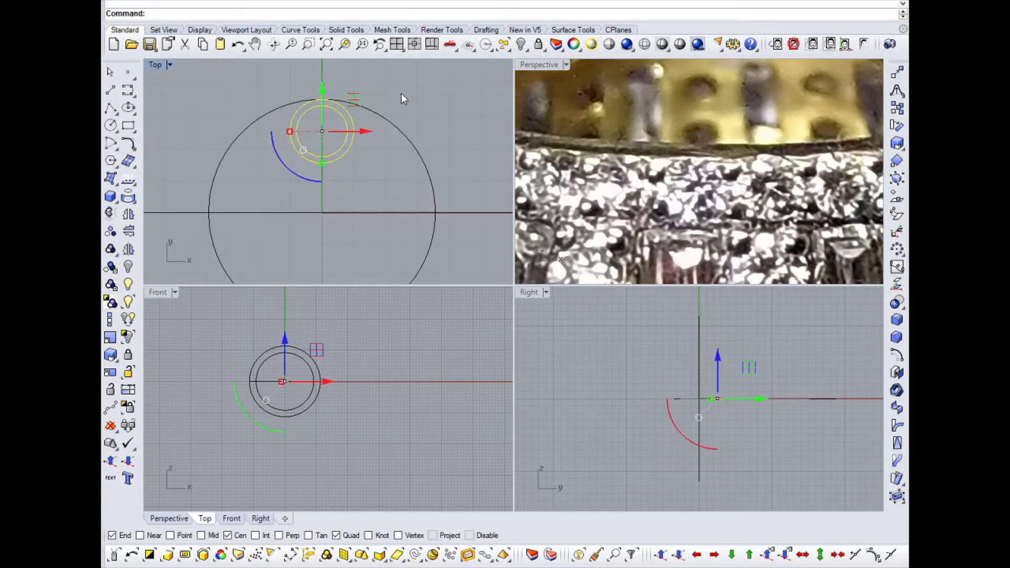
left_click(127, 215)
left_click(322, 213)
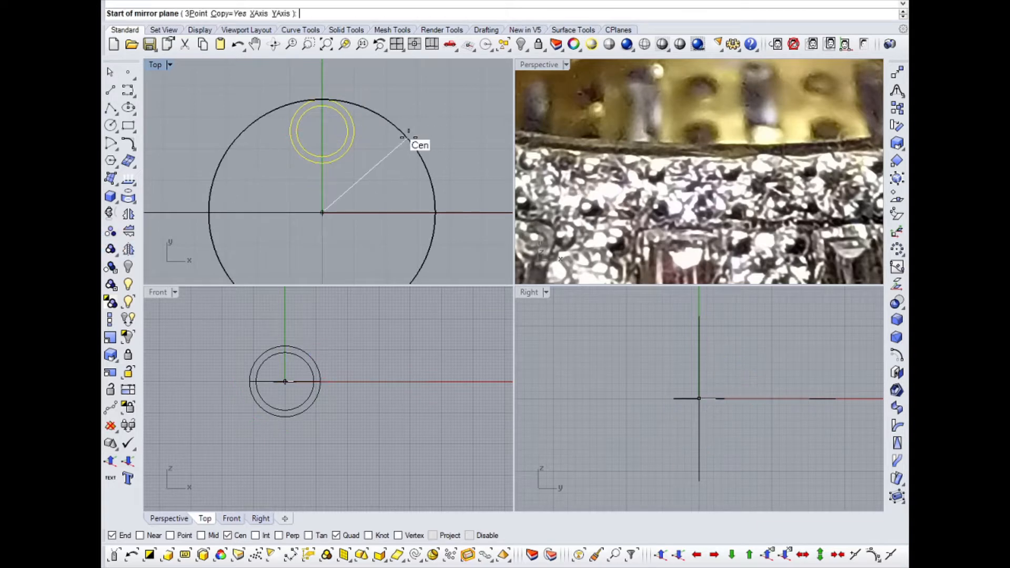
left_click(472, 151)
key("Escape")
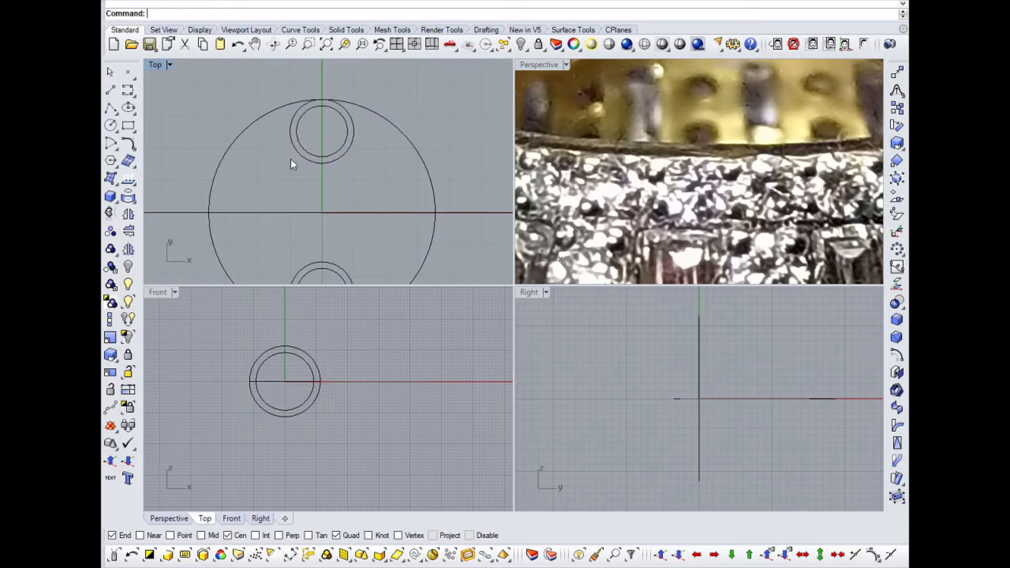
Step: Measure the gap between the two outer offset circles along the Y axis, without placing the dimension
type("dim")
key("Return")
left_click(321, 162)
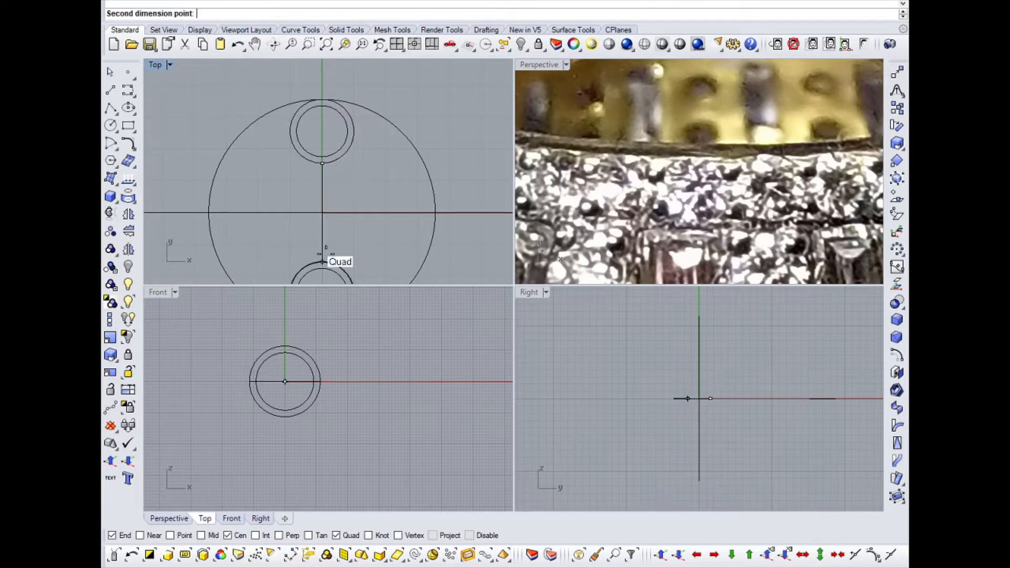
left_click(323, 262)
scroll(327, 246, "down", 3)
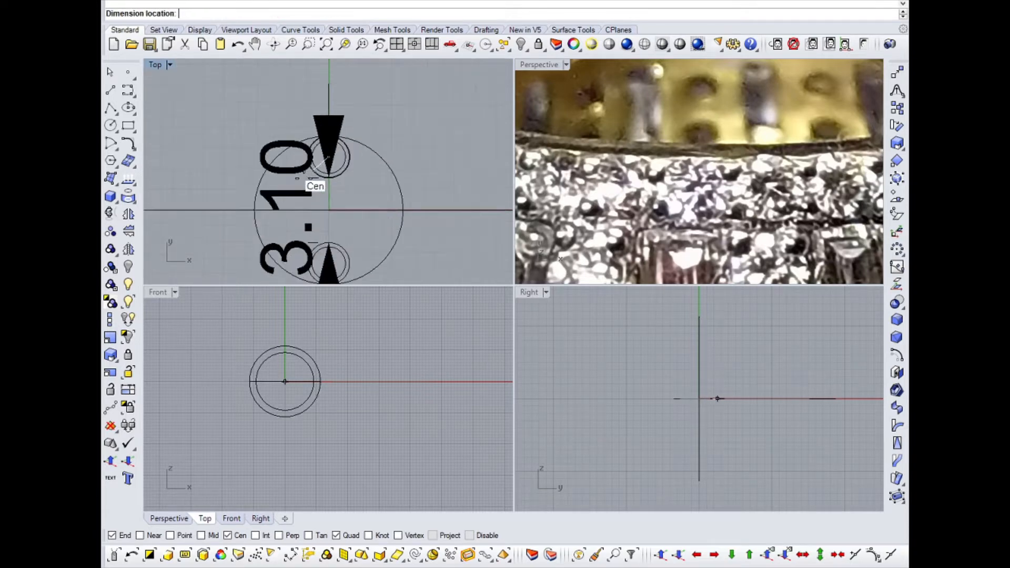
key("Escape")
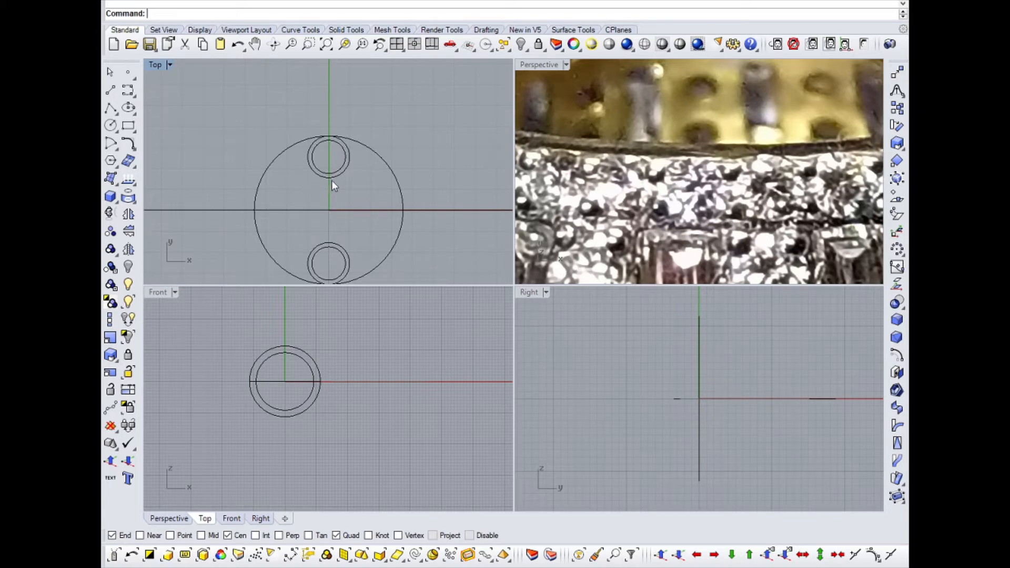
Step: Examine the baguette and round stone layout in the angled ring picture up close in a maximized Perspective view
right_click_drag(676, 235, 656, 113)
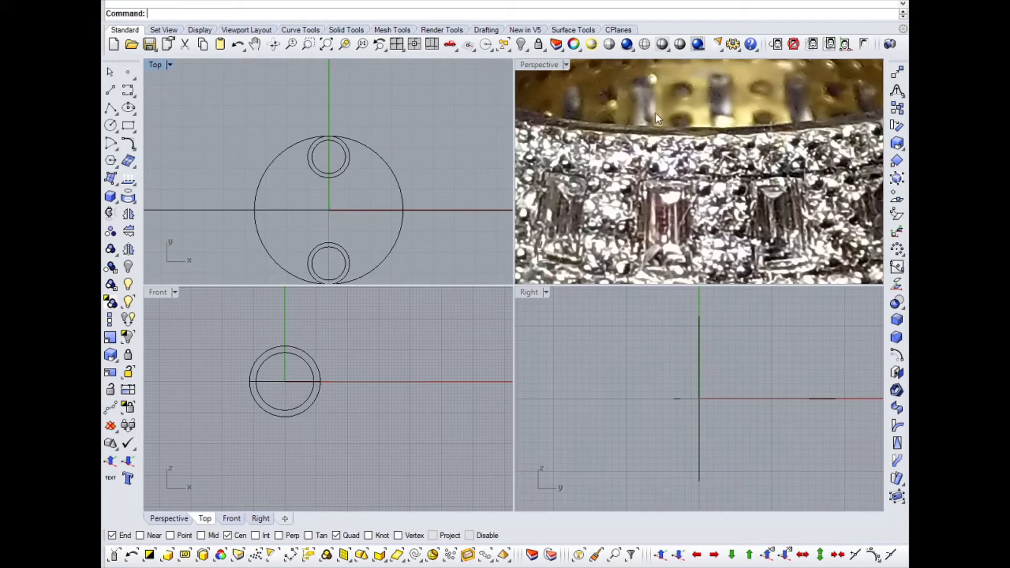
scroll(661, 191, "up", 3)
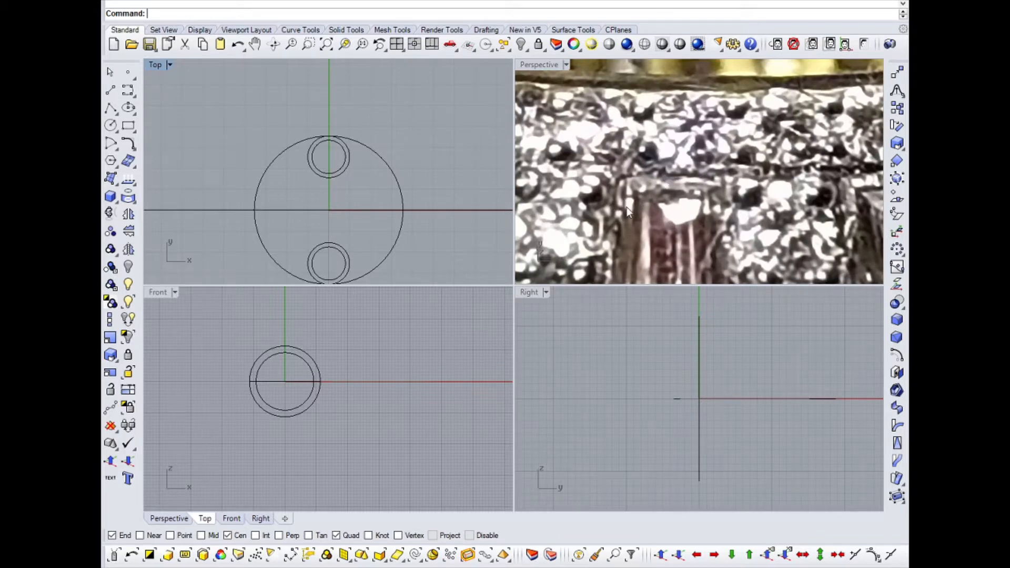
mouse_move(666, 181)
right_mouse_down()
mouse_move(685, 182)
mouse_move(677, 165)
right_mouse_up()
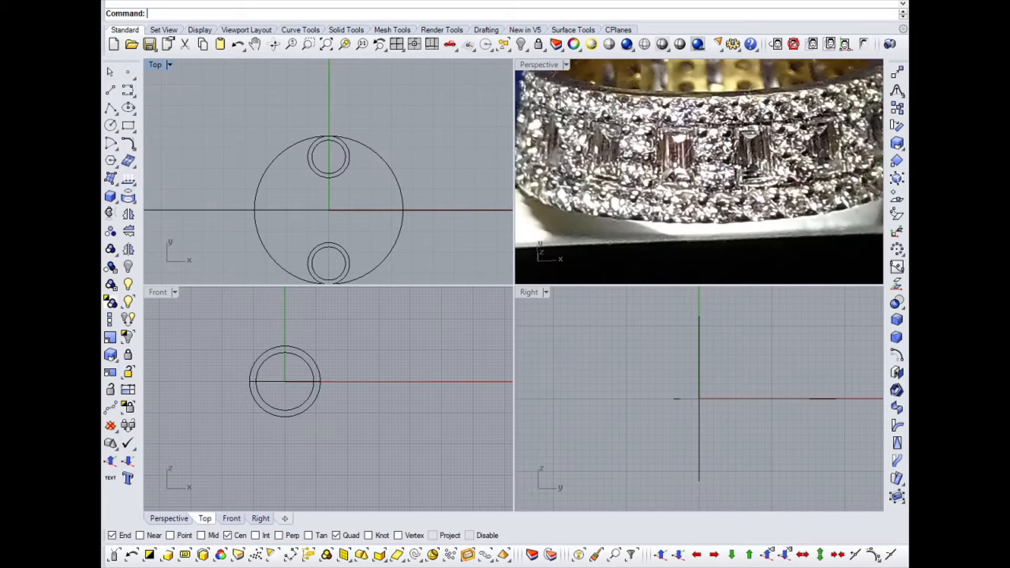
double_click(548, 64)
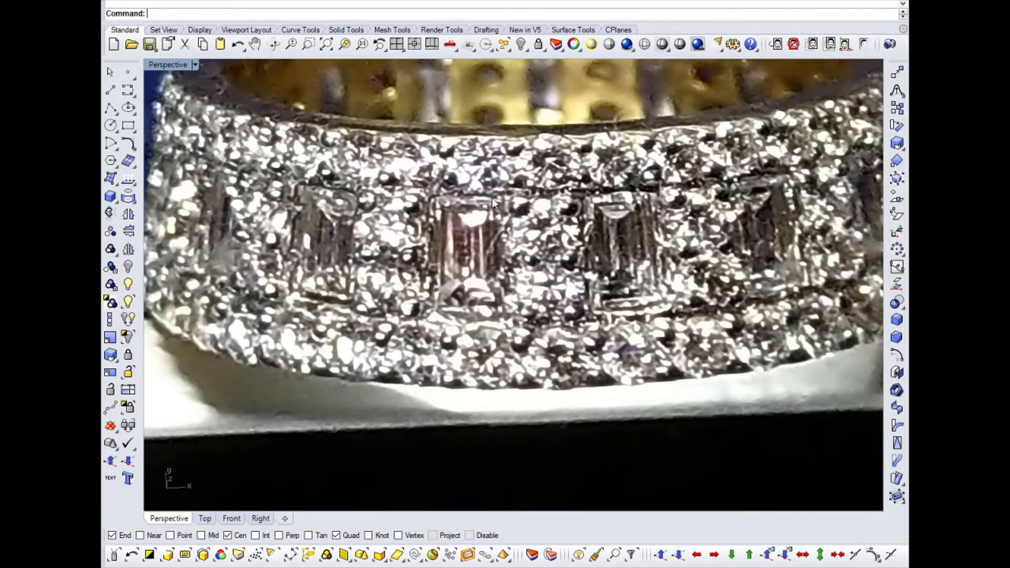
scroll(494, 206, "down", 8)
right_click_drag(494, 207, 576, 249)
scroll(576, 248, "down", 8)
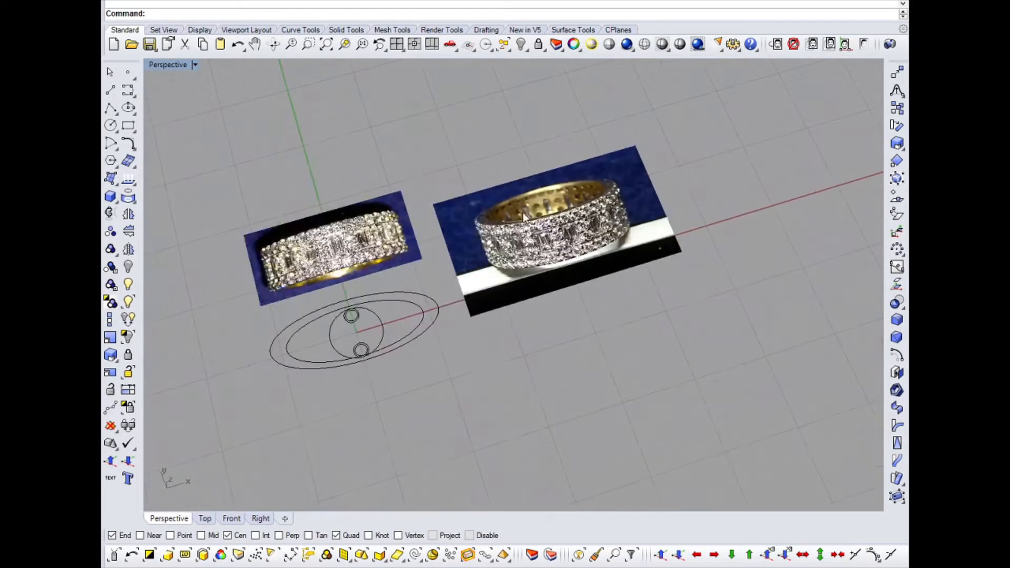
scroll(524, 216, "up", 10)
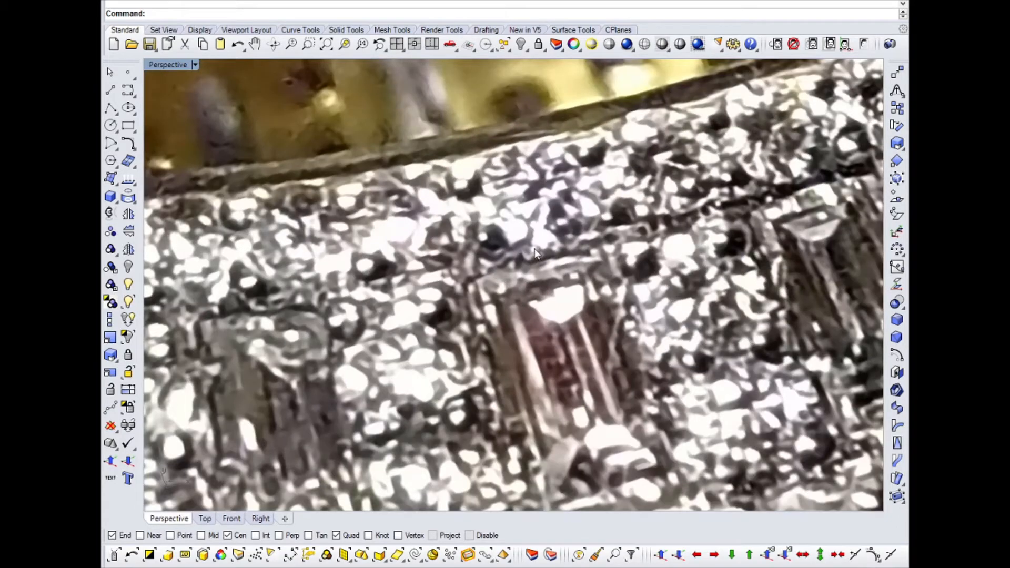
Step: Draw a small two-point diameter circle along the Y axis, starting at the upper inner stone circle's lower quadrant and extending toward the origin
scroll(532, 258, "down", 10)
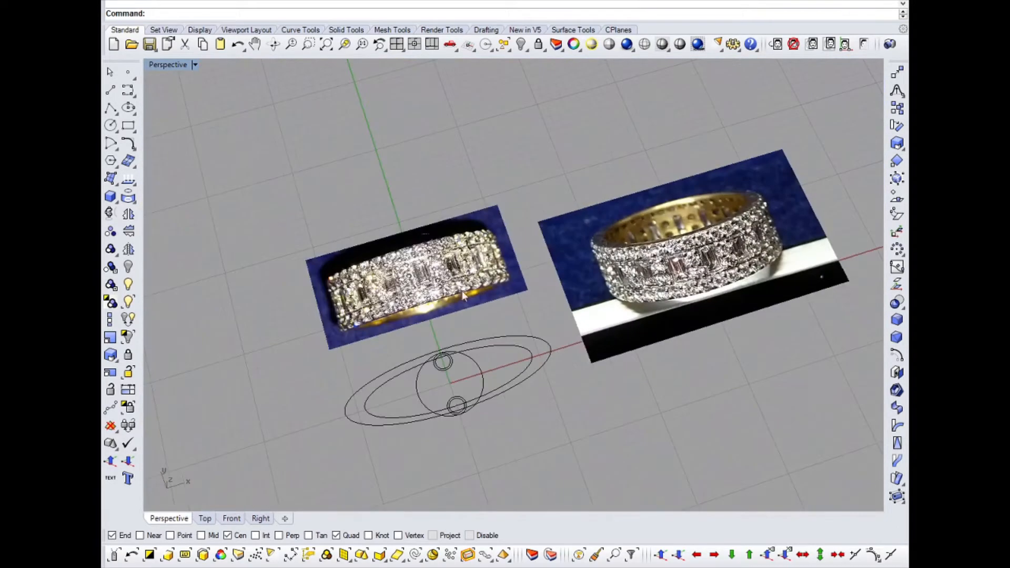
scroll(444, 360, "up", 5)
key("ctrl+F1")
scroll(513, 276, "up", 2)
left_click(510, 303)
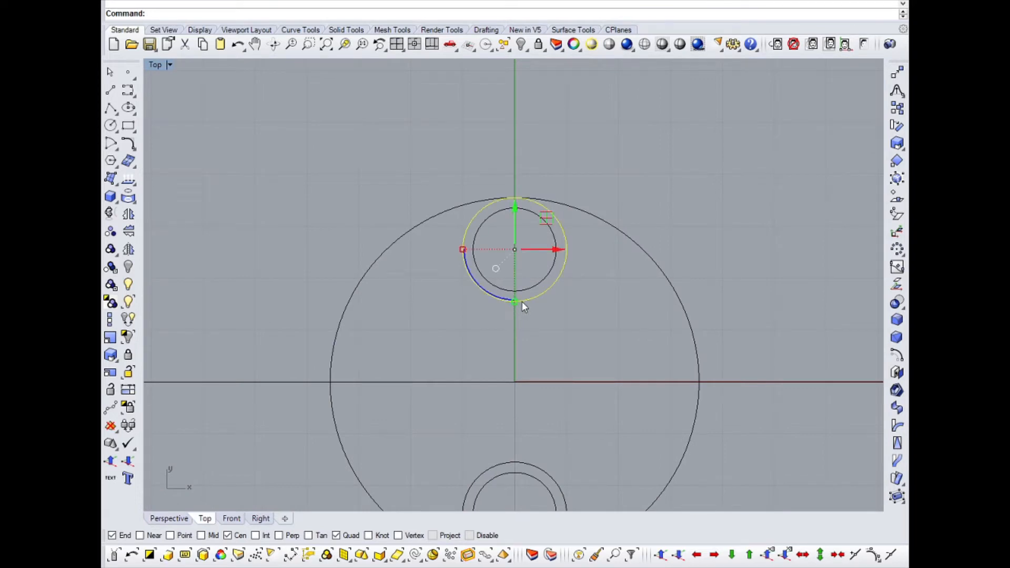
key("Escape")
left_click(111, 126)
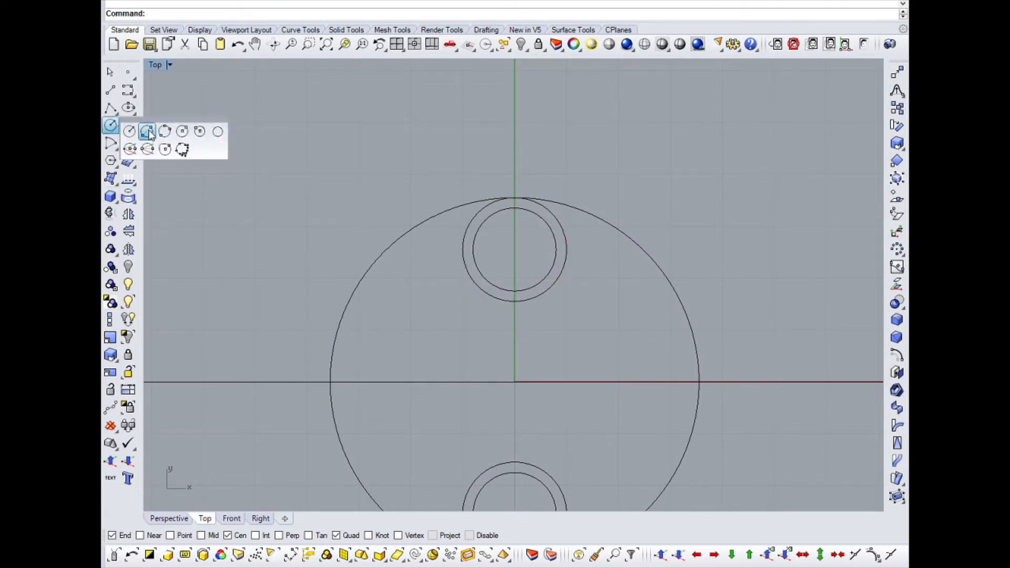
left_click(164, 149)
scroll(518, 302, "up", 3)
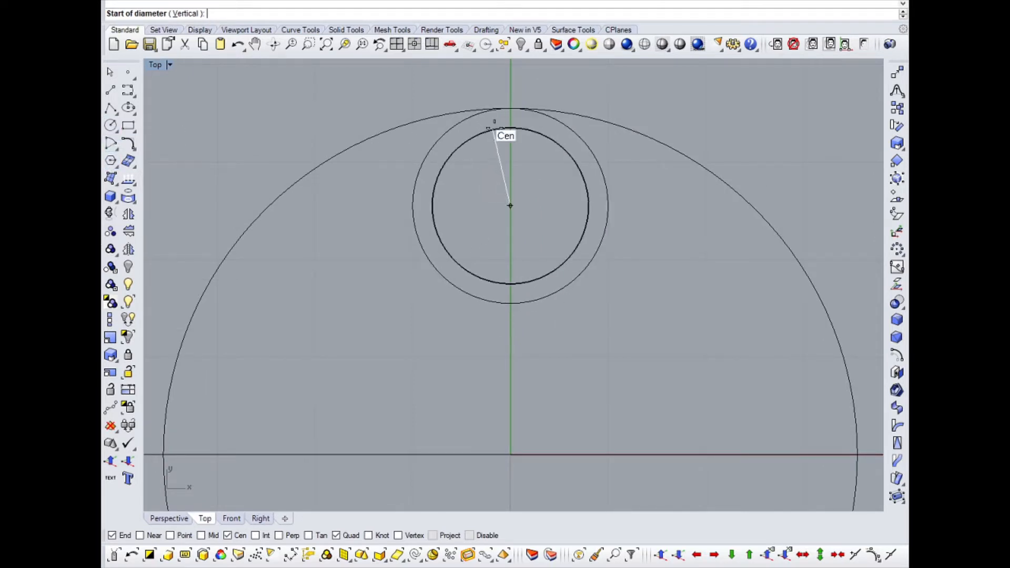
left_click(113, 128)
left_click(164, 149)
left_click(510, 283)
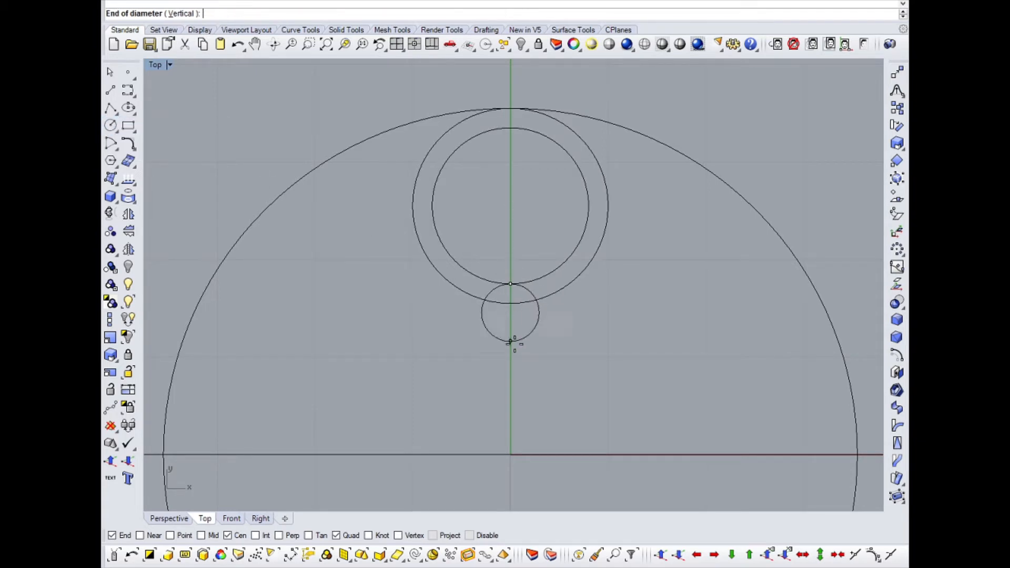
type("2")
key("Return")
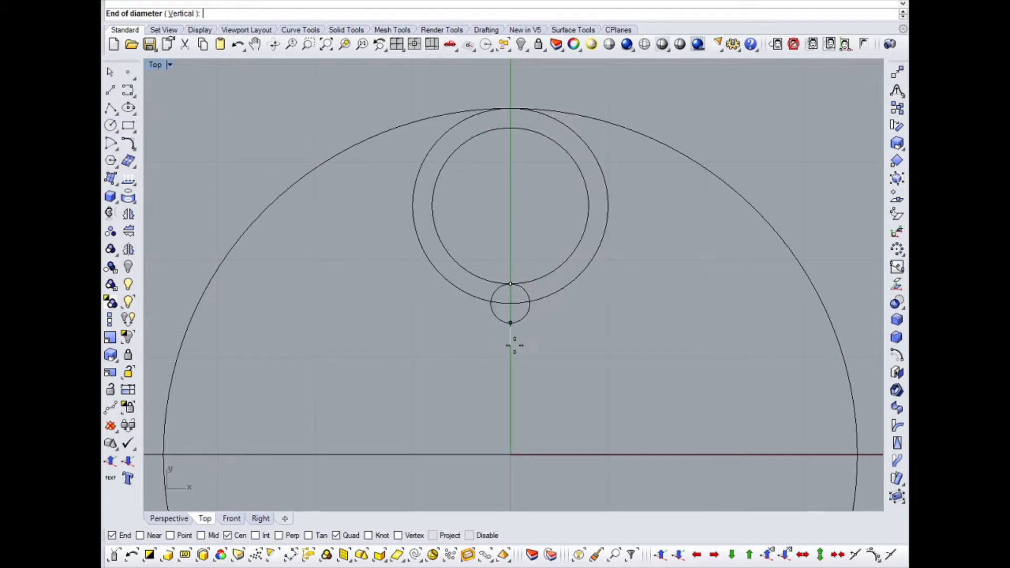
left_click(528, 314)
Step: Inspect the small circle's size and fit against the upper inner and outer stone circles and the guide circle
scroll(509, 284, "up", 3)
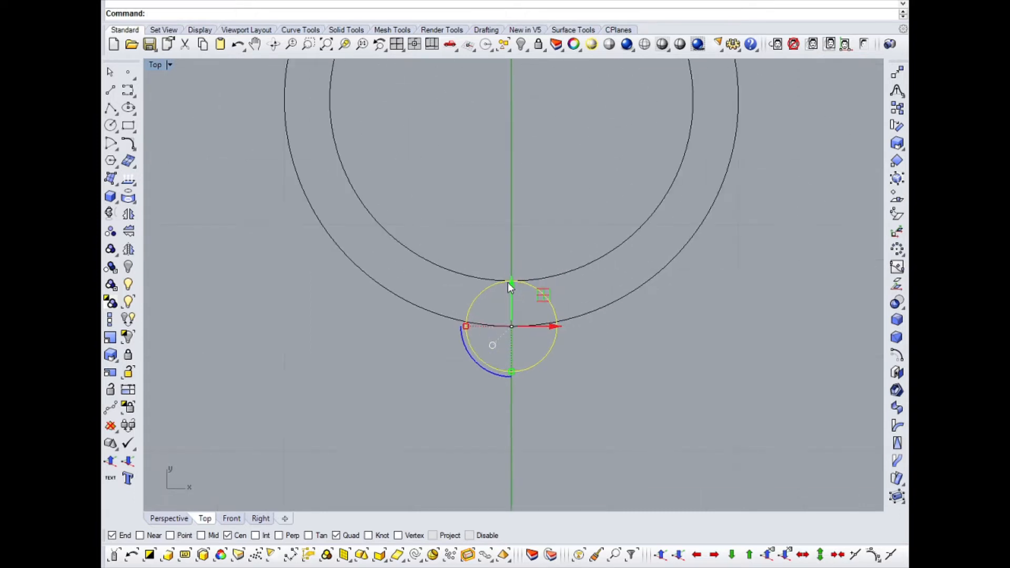
left_click(526, 324)
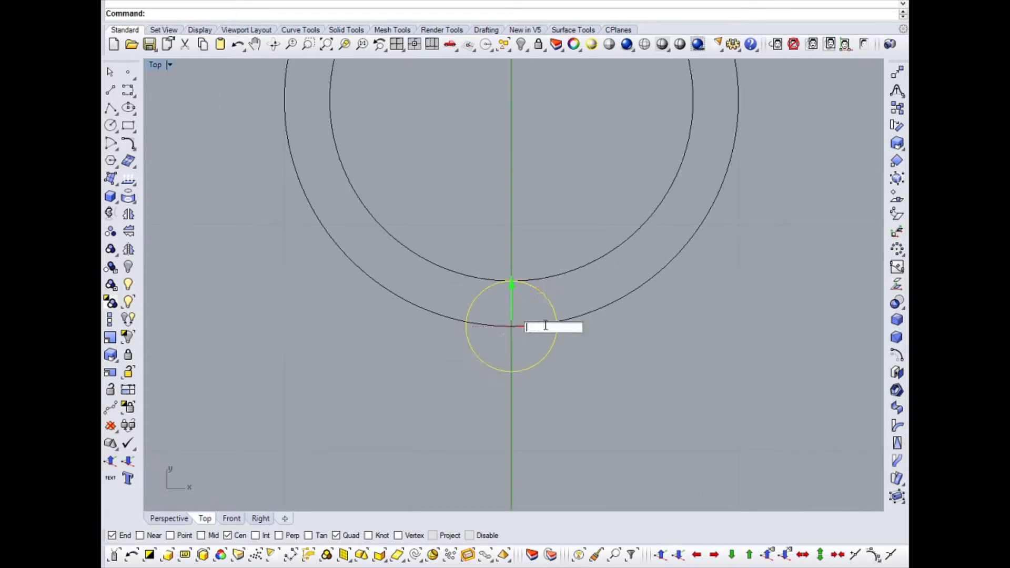
key("Escape")
left_click(498, 326)
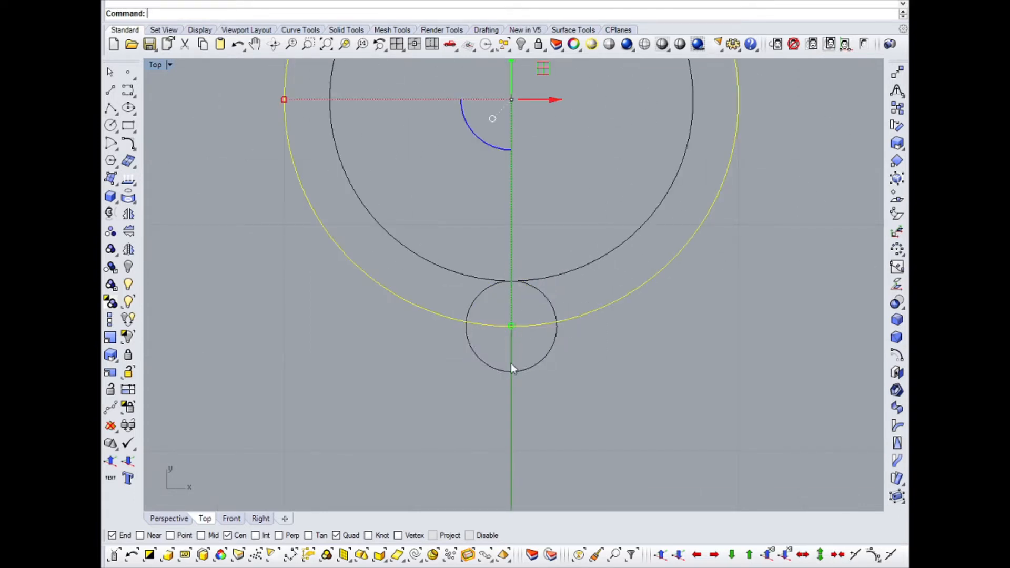
left_click(510, 280)
scroll(515, 370, "down", 5)
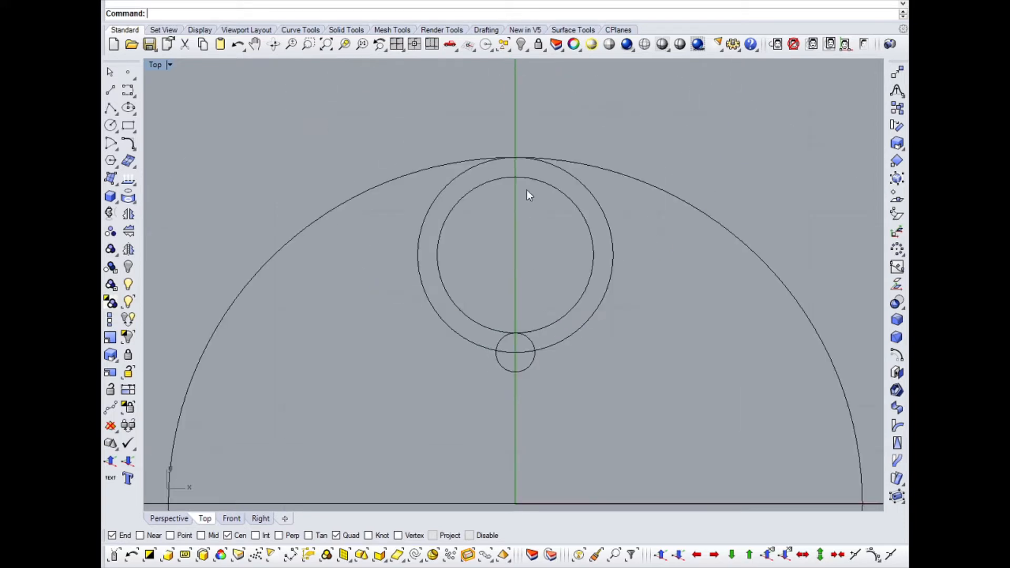
scroll(509, 247, "up", 5)
left_click(509, 250)
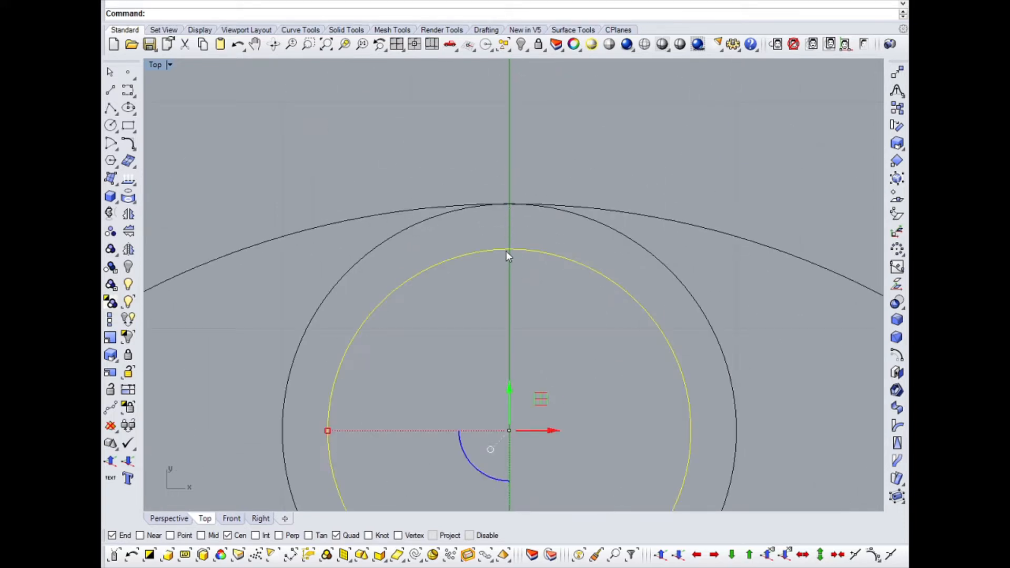
scroll(508, 202, "down", 4)
scroll(505, 236, "down", 2)
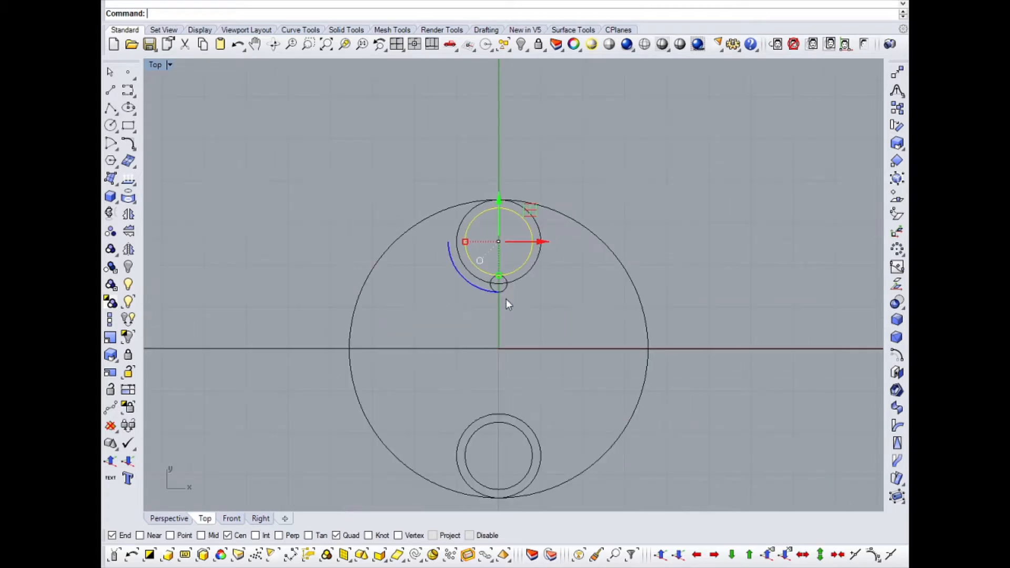
scroll(502, 289, "up", 4)
left_click(500, 282)
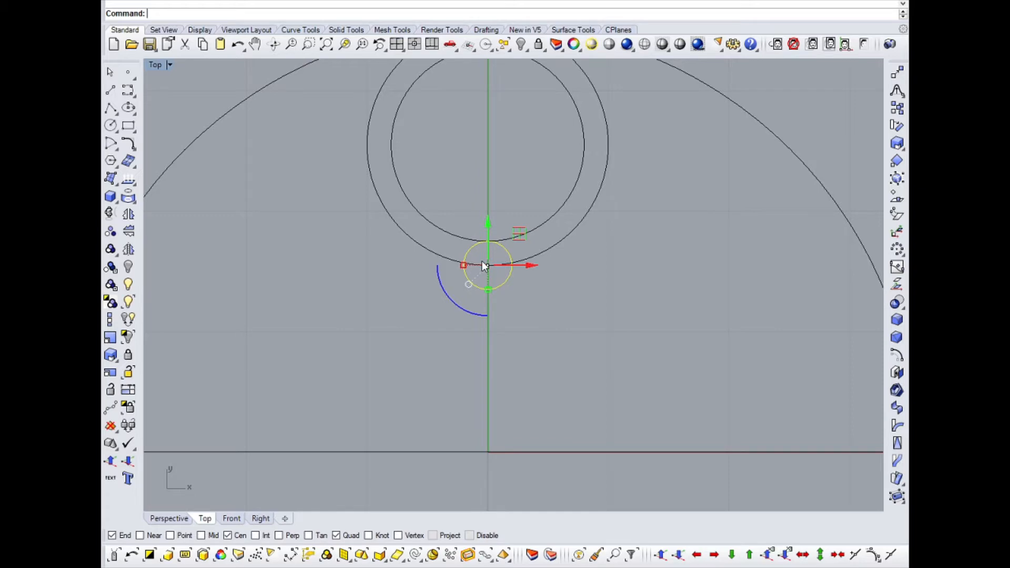
scroll(482, 261, "down", 4)
left_click(513, 284)
scroll(484, 247, "down", 5)
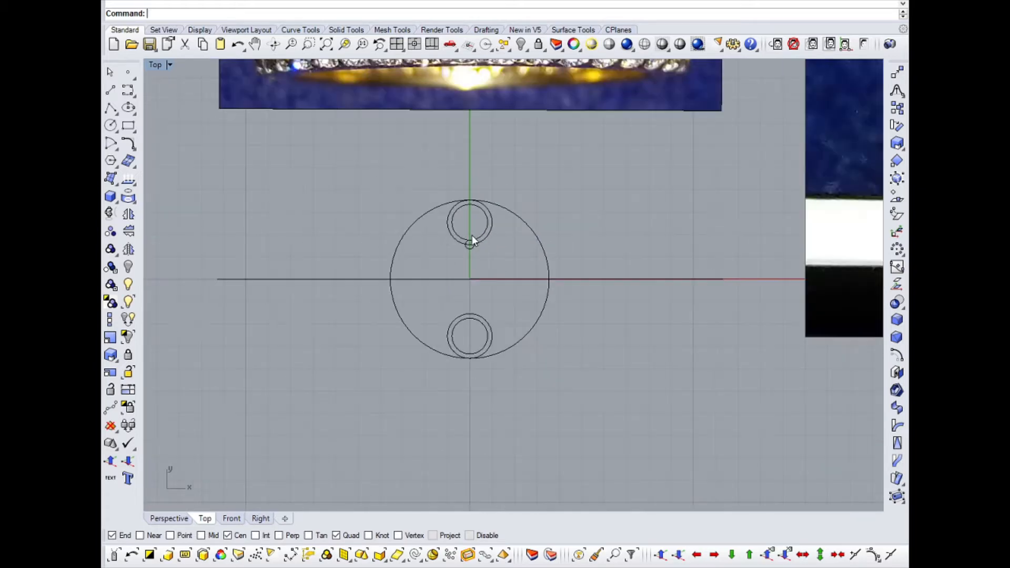
Step: Examine the stone rows and baguettes in the straight-on ring picture and compare them with the circle layout
scroll(513, 179, "up", 8)
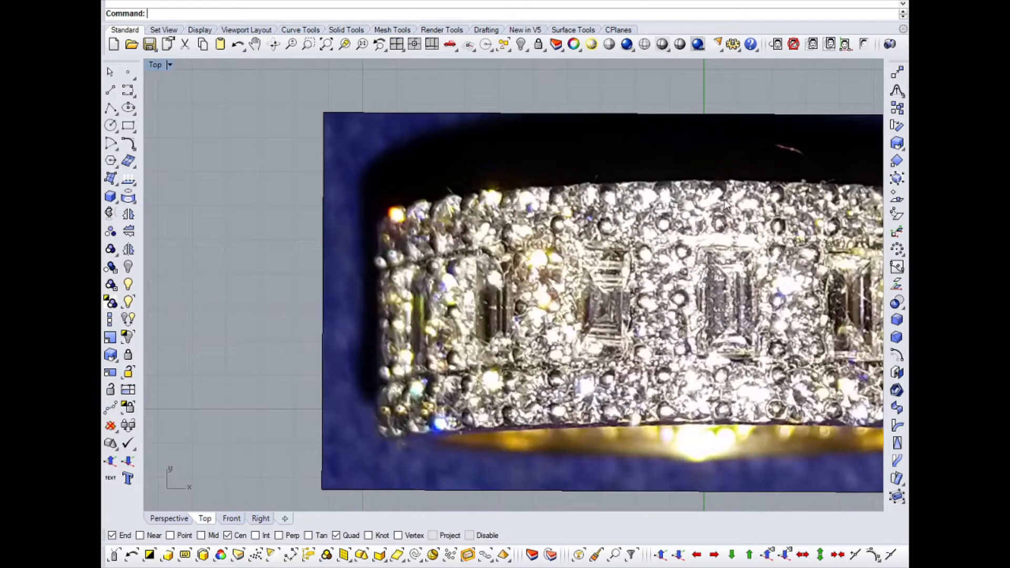
scroll(384, 232, "down", 2)
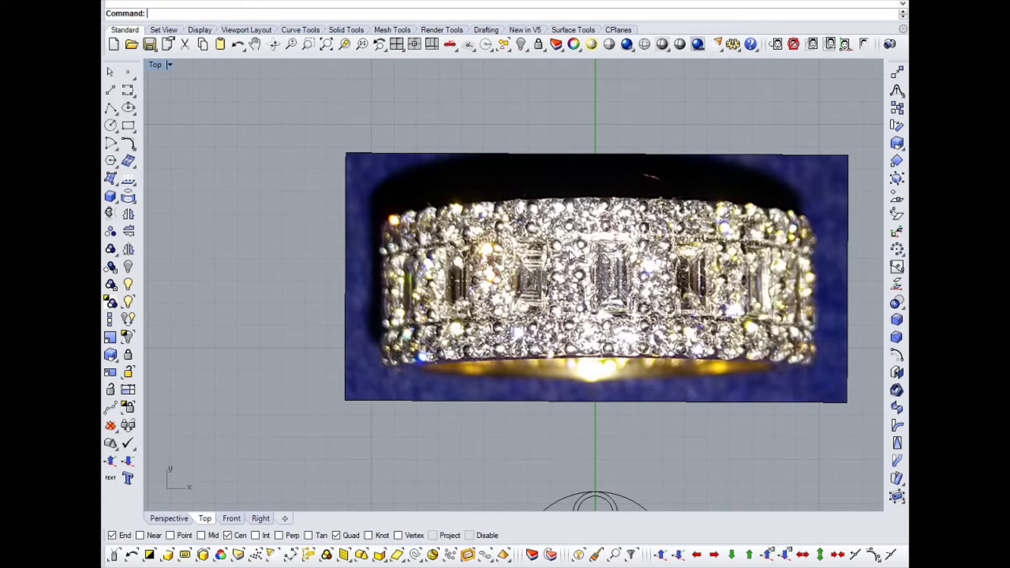
scroll(570, 277, "down", 4)
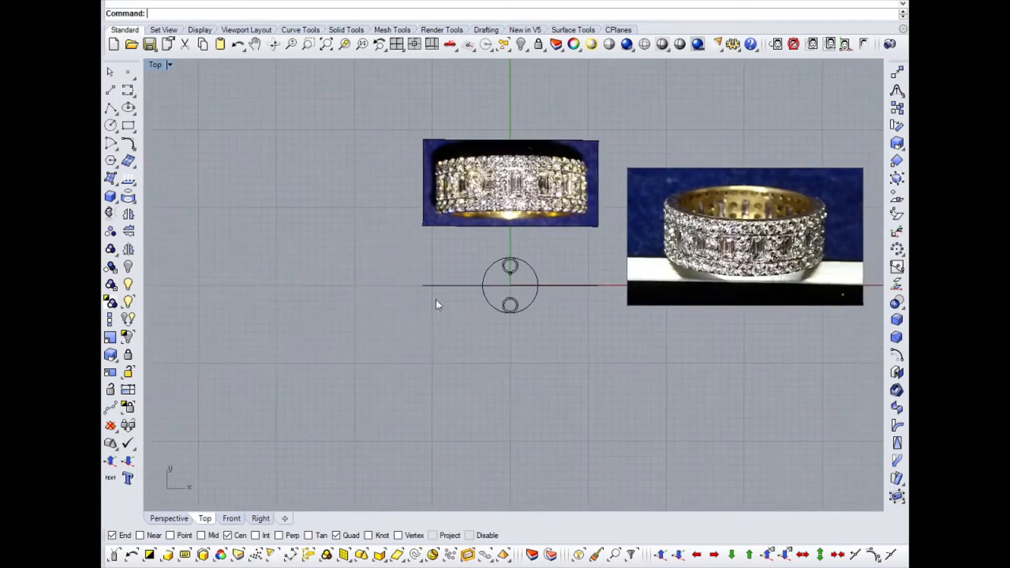
scroll(436, 300, "up", 3)
scroll(472, 277, "up", 3)
scroll(503, 291, "down", 3)
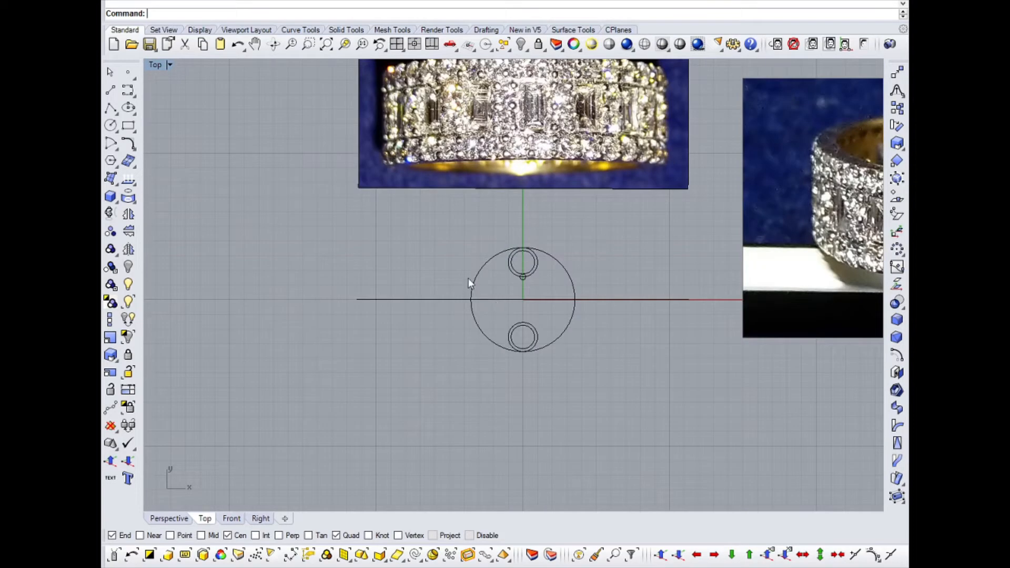
scroll(521, 263, "up", 3)
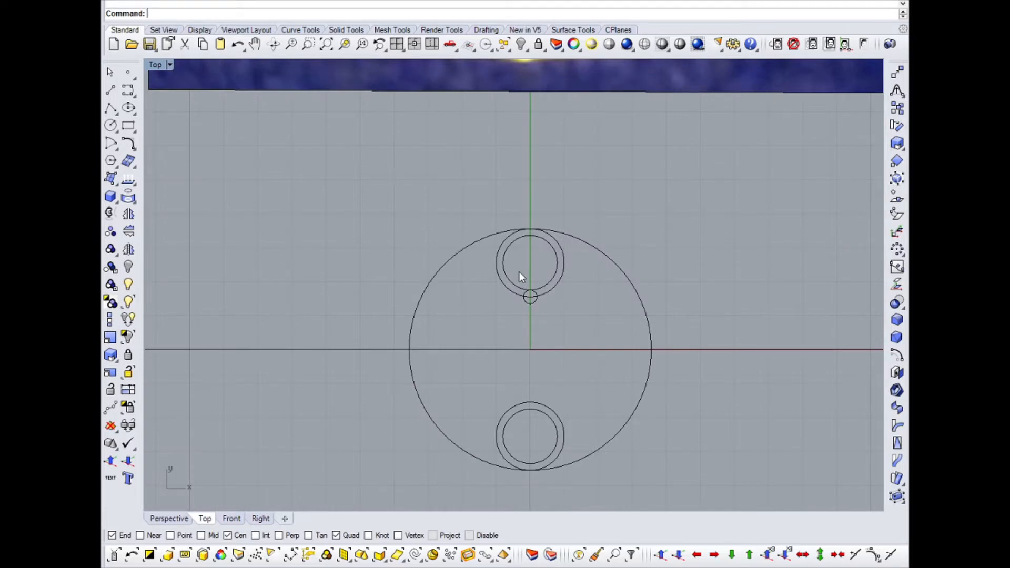
left_click_drag(522, 258, 484, 270)
key("ctrl+F2")
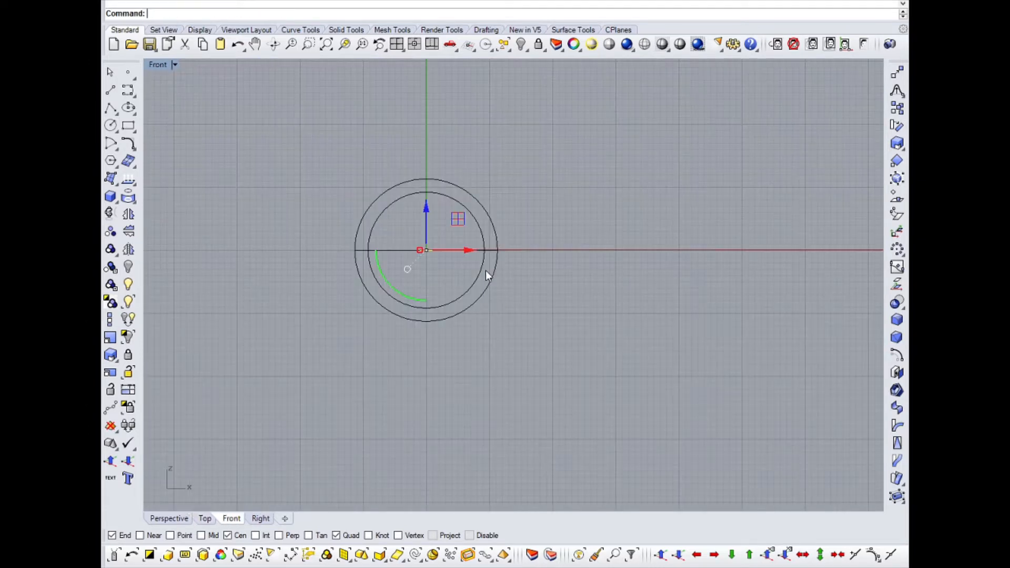
left_click(444, 267)
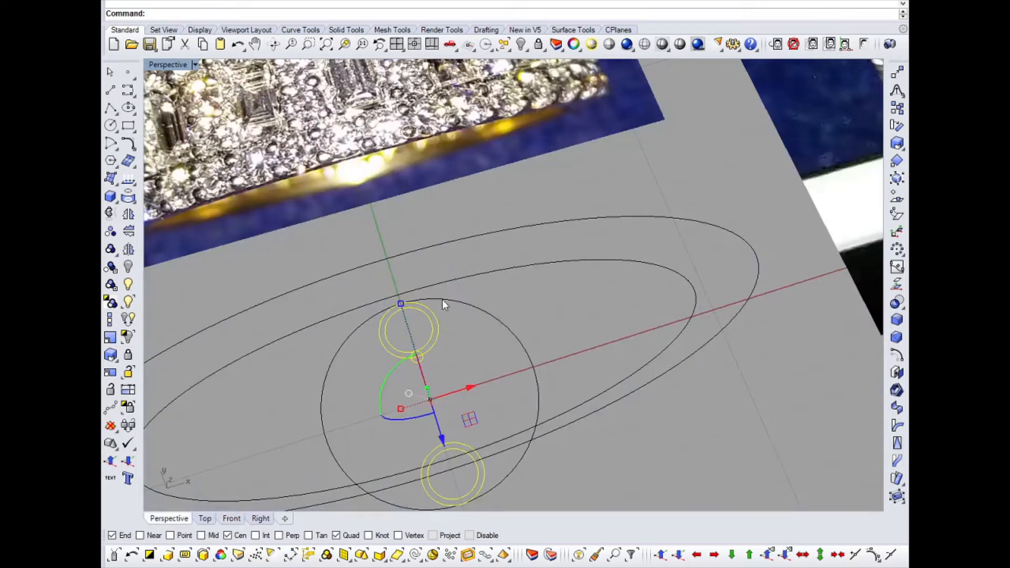
key("ctrl+F1")
scroll(472, 320, "down", 5)
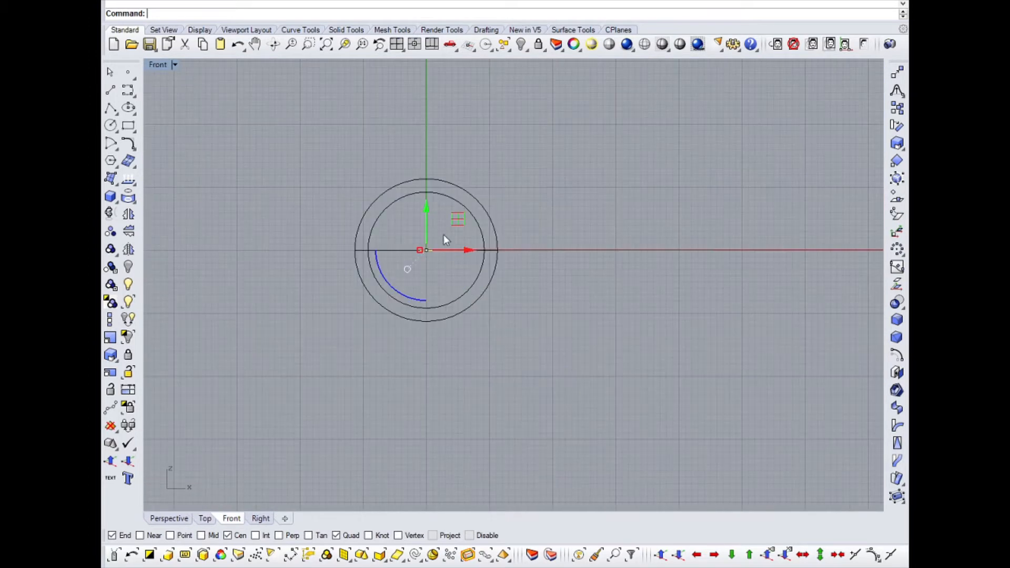
scroll(375, 258, "down", 2)
key("Escape")
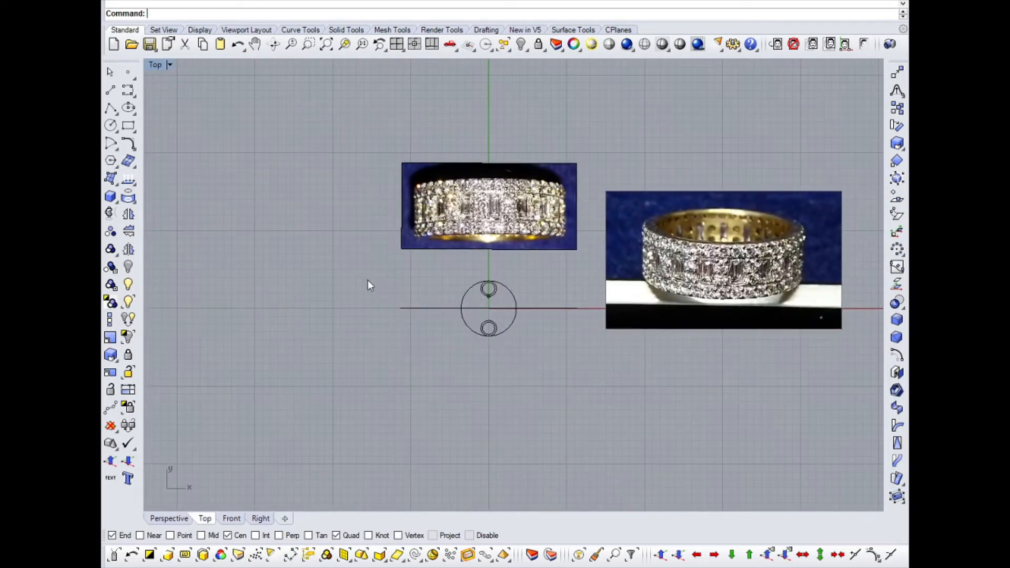
Step: Import the labelled chart of round diamond sizes and move it along the X axis clear of the ring layout and pictures
key("ctrl+o")
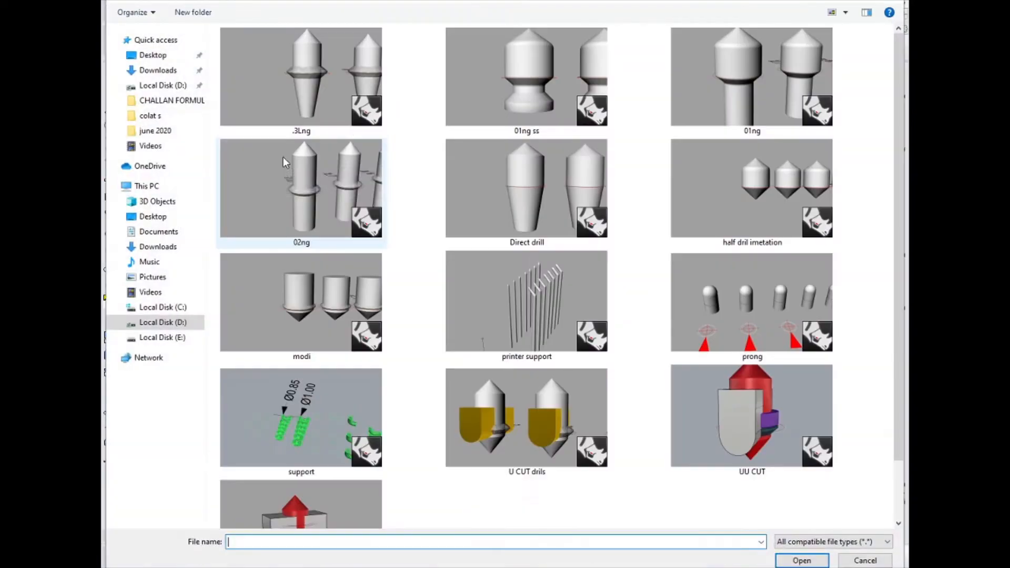
double_click(316, 80)
scroll(553, 306, "down", 2)
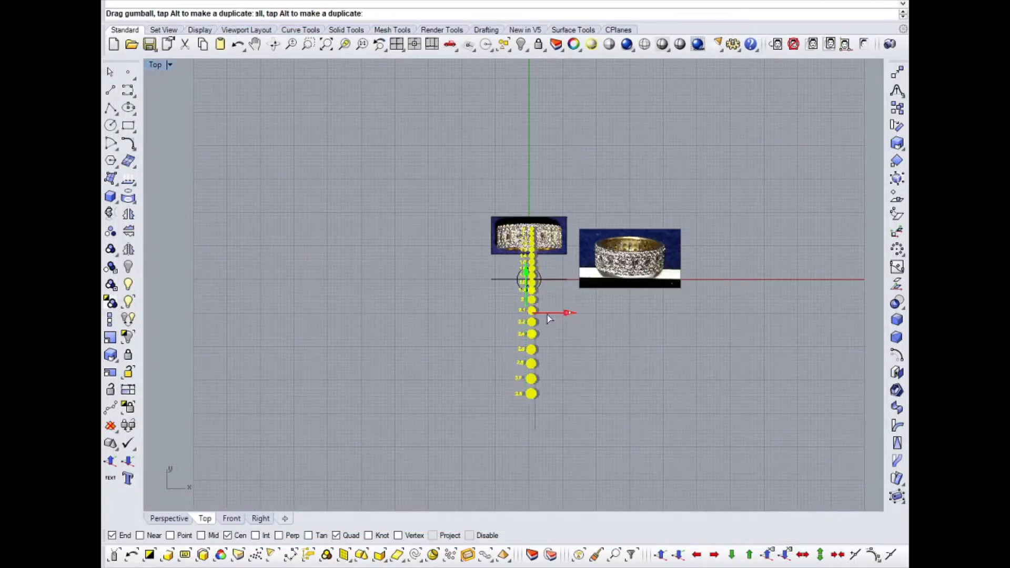
left_click_drag(547, 314, 261, 296)
Step: Copy the 1.6 diamond from the size chart, centre to centre, onto the upper pair of concentric stone circles
scroll(261, 295, "up", 5)
left_click(269, 198)
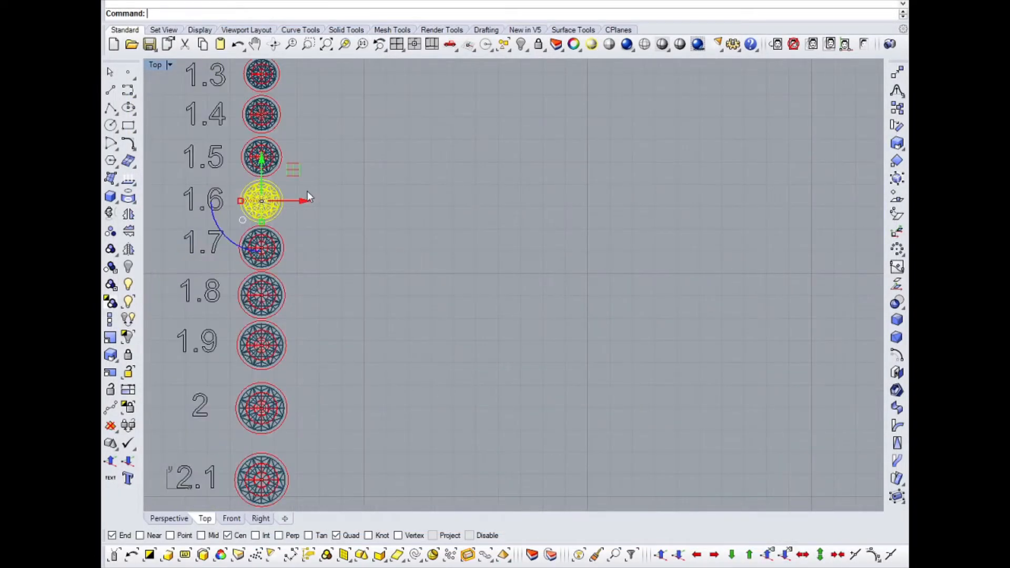
middle_click(307, 198)
scroll(268, 189, "up", 5)
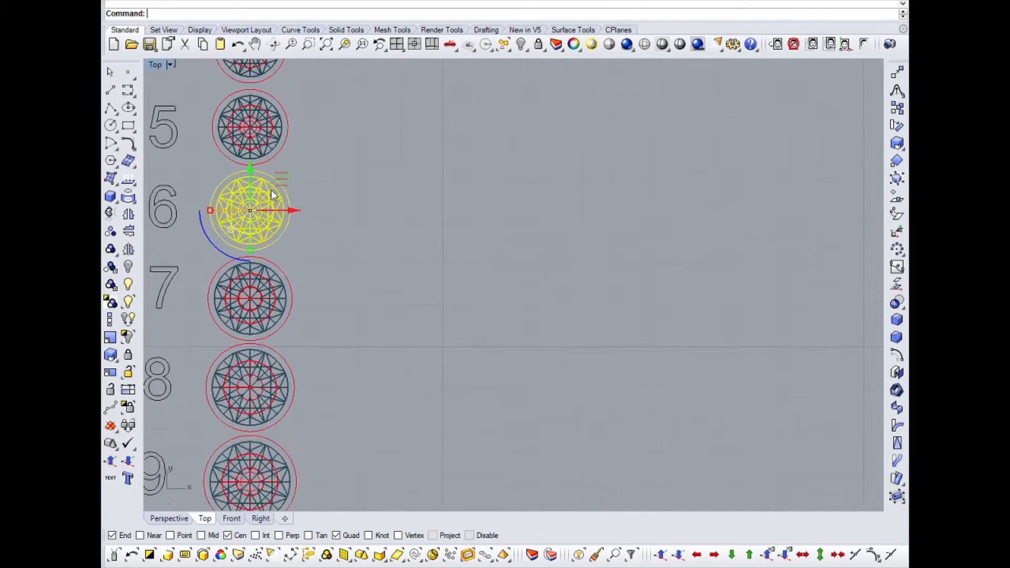
left_click(898, 143)
scroll(307, 192, "up", 3)
left_click(183, 242)
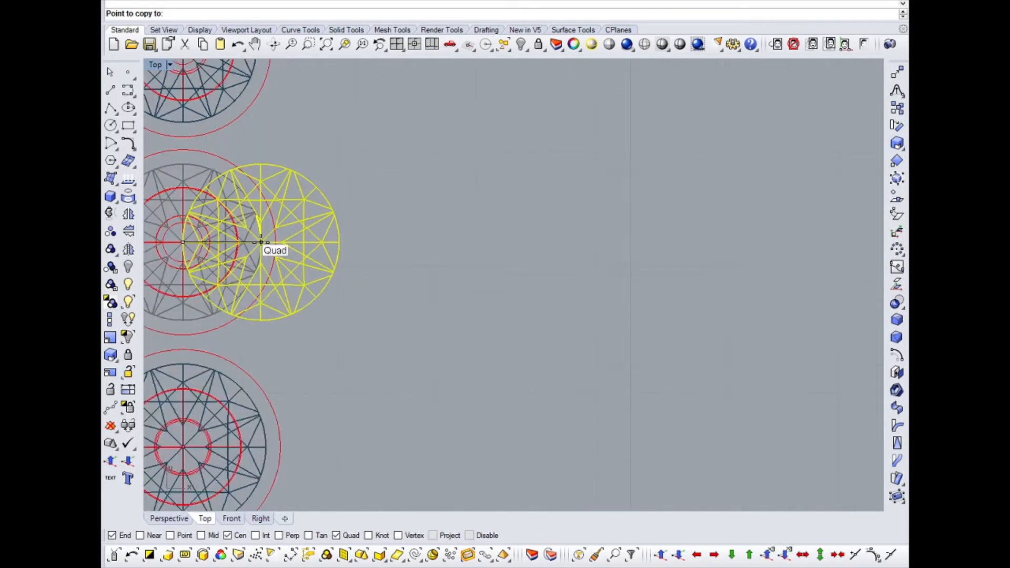
scroll(274, 249, "down", 6)
scroll(521, 255, "up", 6)
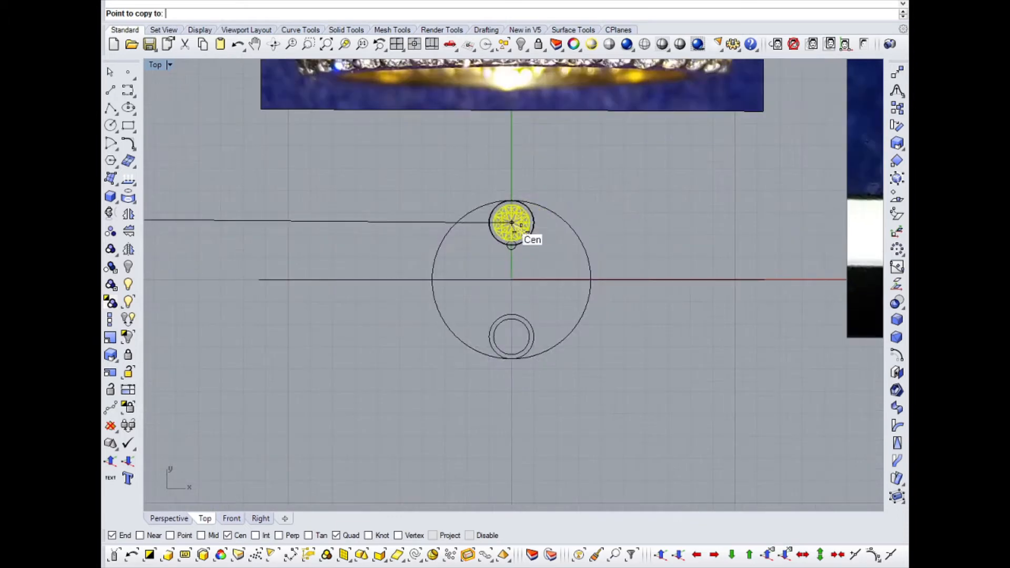
scroll(511, 223, "up", 2)
left_click(509, 221)
key("Return")
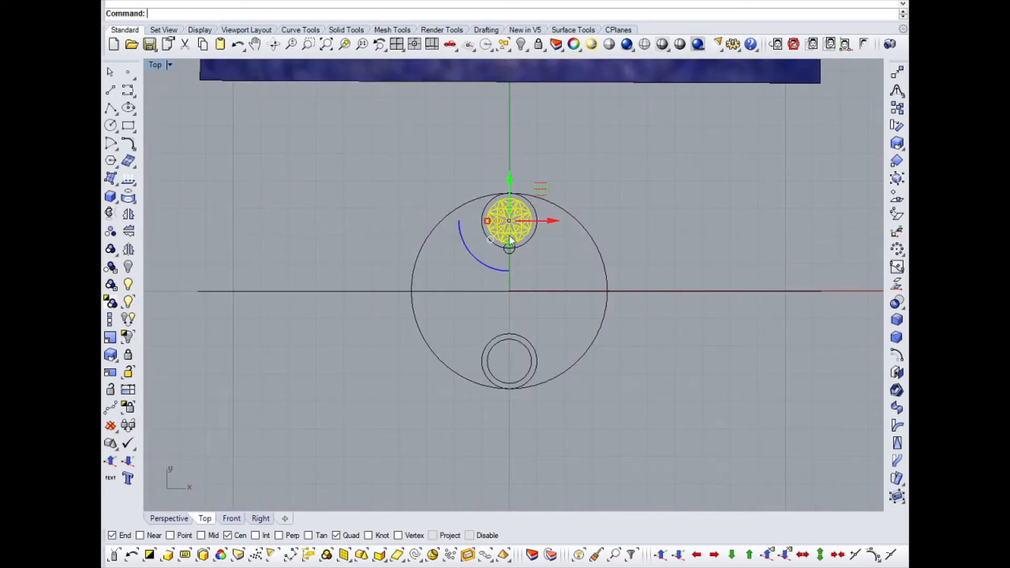
Step: Mirror the diamond onto the opposite stone circles, and raise the diamonds with their circles to the top of the outer ring circle in Front view
left_click(128, 215)
left_click(426, 178)
left_click_drag(480, 210, 560, 406)
key("ctrl+F2")
left_click_drag(442, 288, 455, 169)
scroll(445, 171, "up", 16)
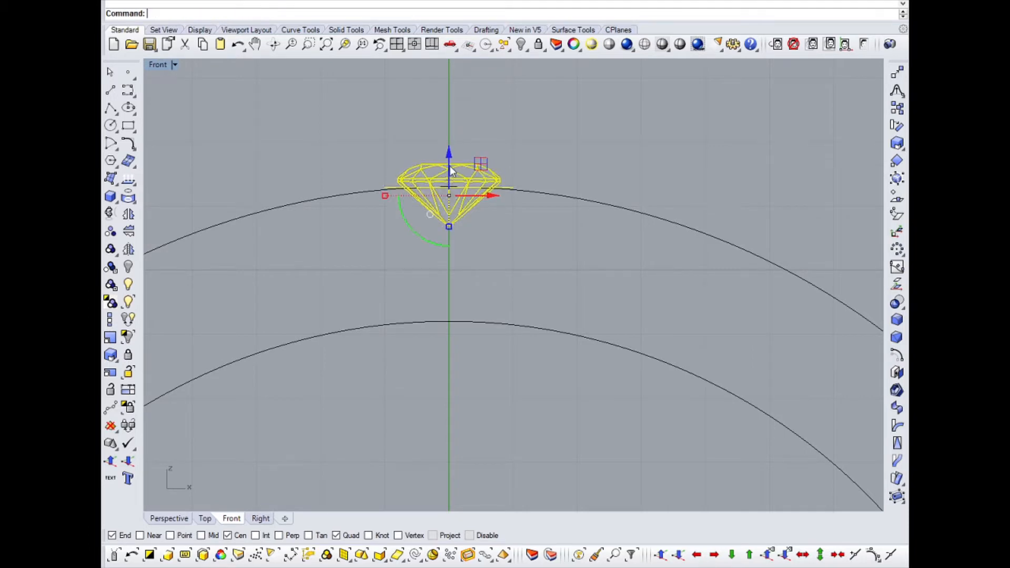
scroll(413, 193, "down", 4)
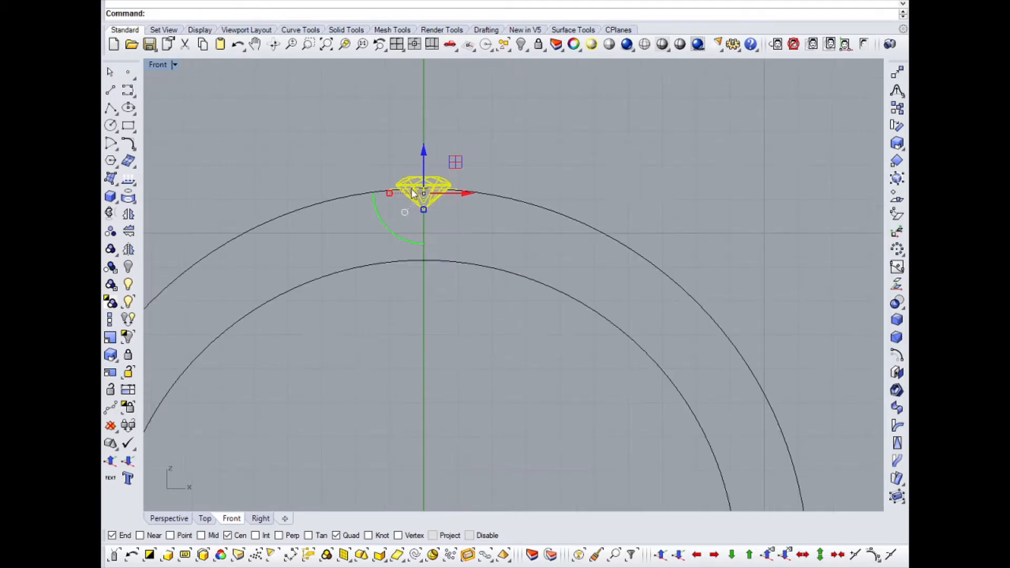
Step: Polar-array the top diamonds with their circles around the ring centre, with 40 items over a 360-degree fill angle
left_click(897, 249)
scroll(444, 213, "up", 10)
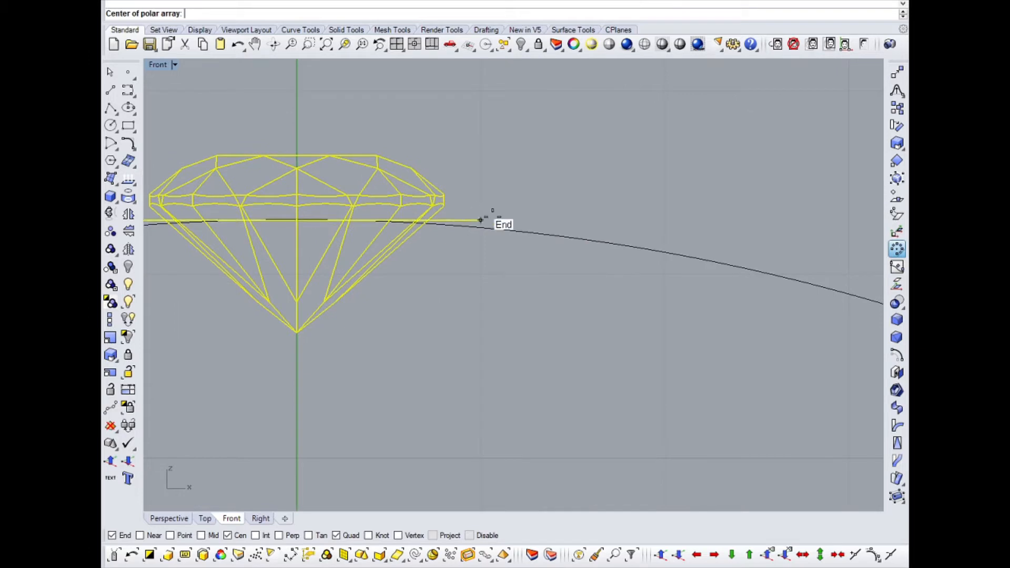
scroll(442, 203, "down", 4)
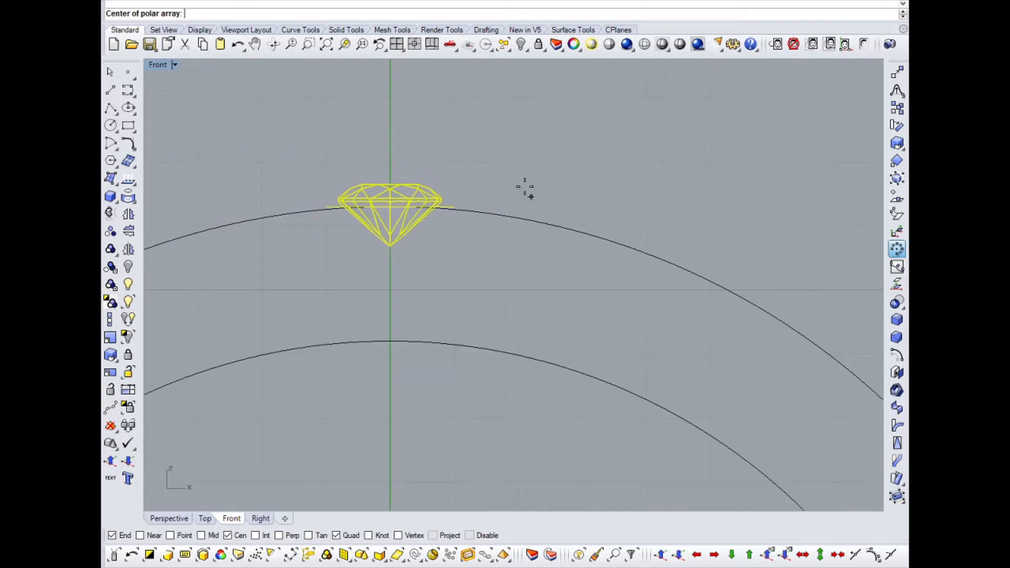
left_click(462, 188)
key("Return")
scroll(446, 184, "up", 4)
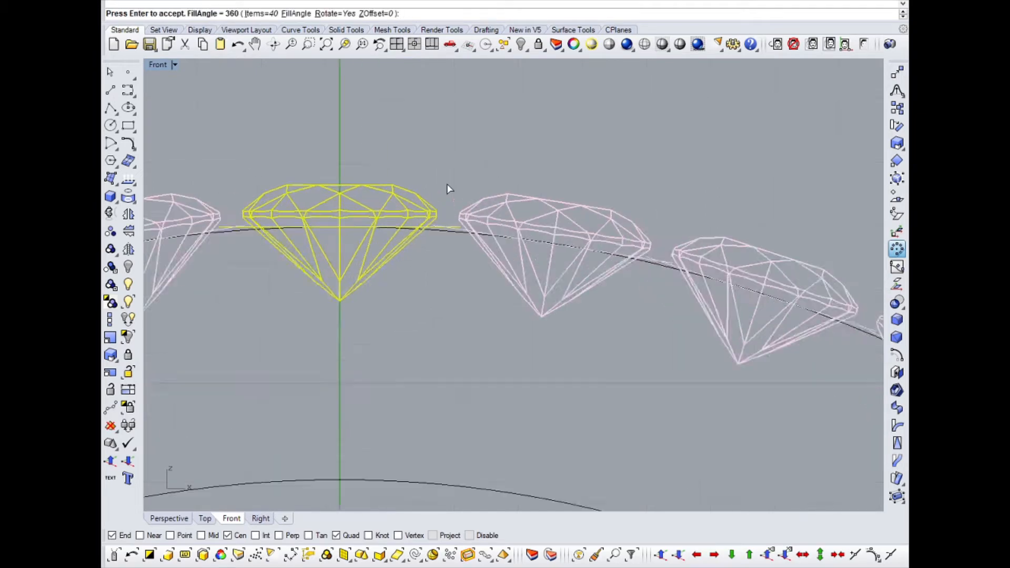
key("Return")
Step: Measure the gap between the girdles of the top diamond and its neighbour in Front view
scroll(450, 230, "up", 5)
scroll(434, 253, "up", 1)
type("dim")
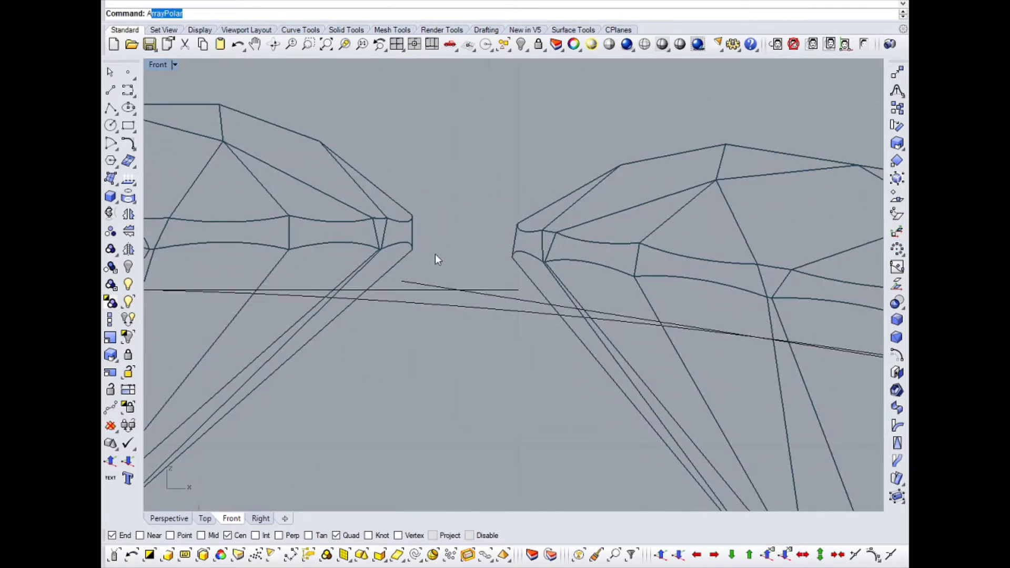
key("Return")
left_click(414, 249)
left_click(514, 259)
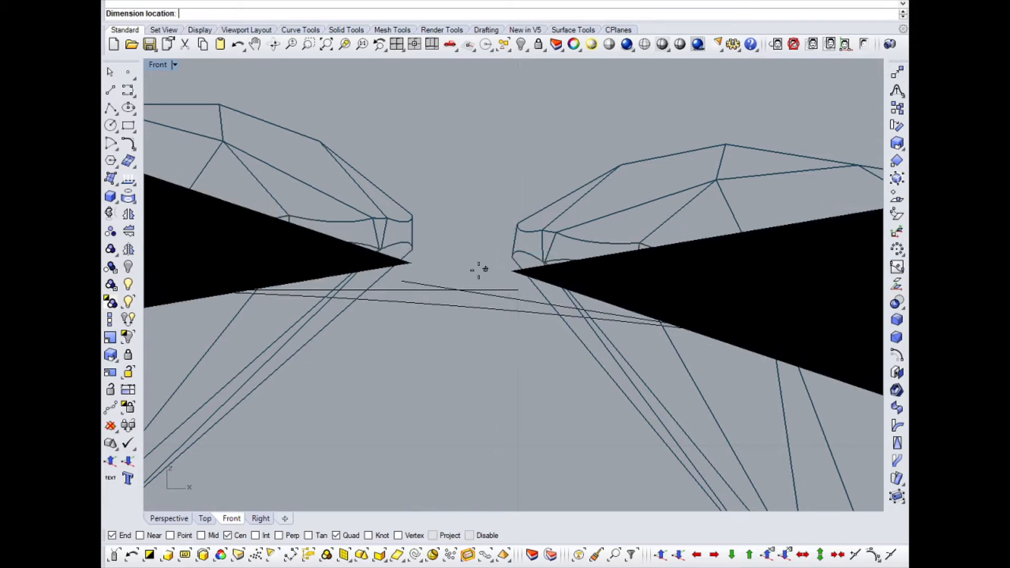
scroll(479, 266, "down", 5)
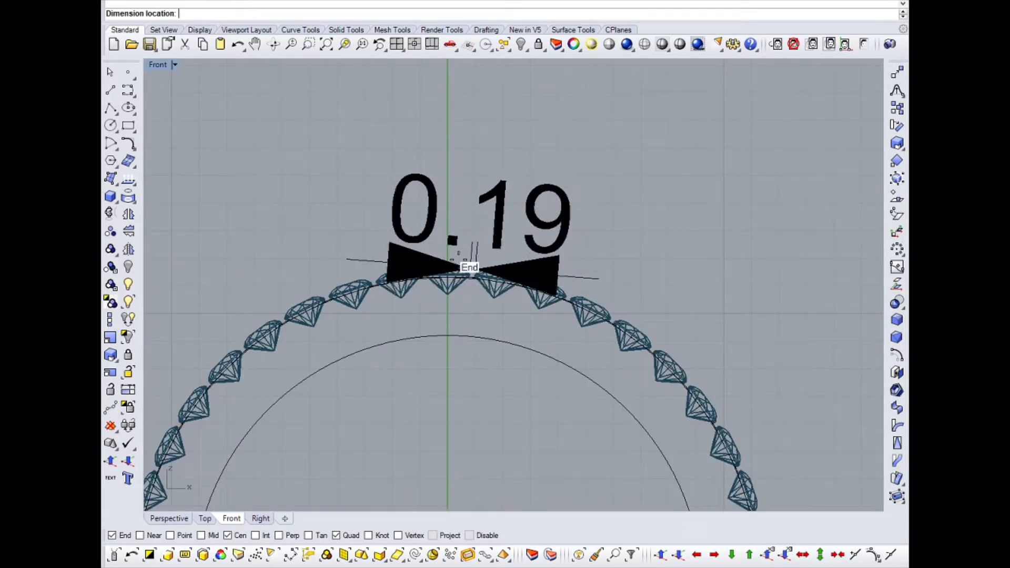
key("Escape")
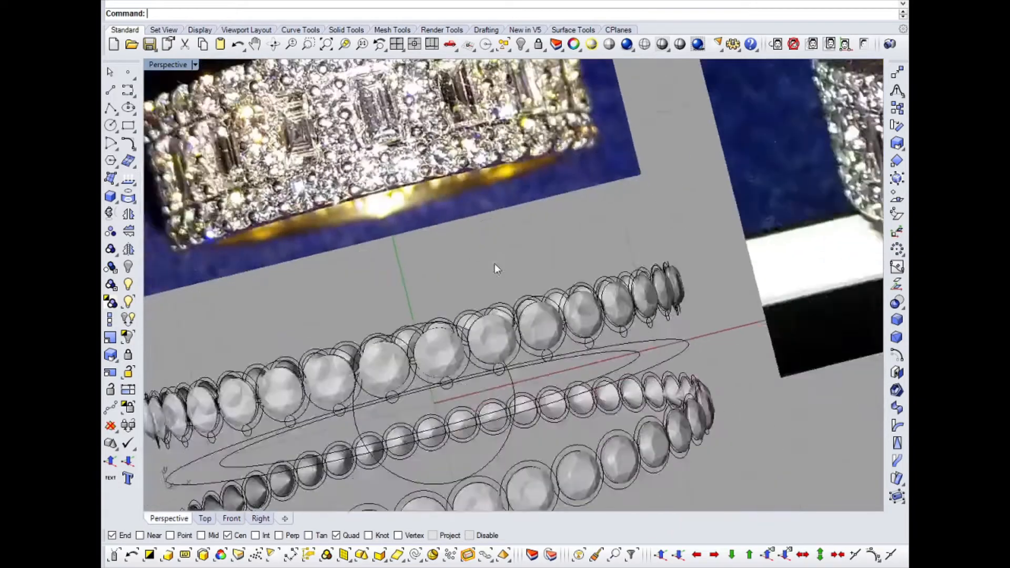
Step: Examine the two arrayed diamond rows and the spacing of their circles in Perspective and Top view
scroll(495, 263, "down", 7)
right_click_drag(495, 264, 465, 251)
scroll(465, 232, "up", 12)
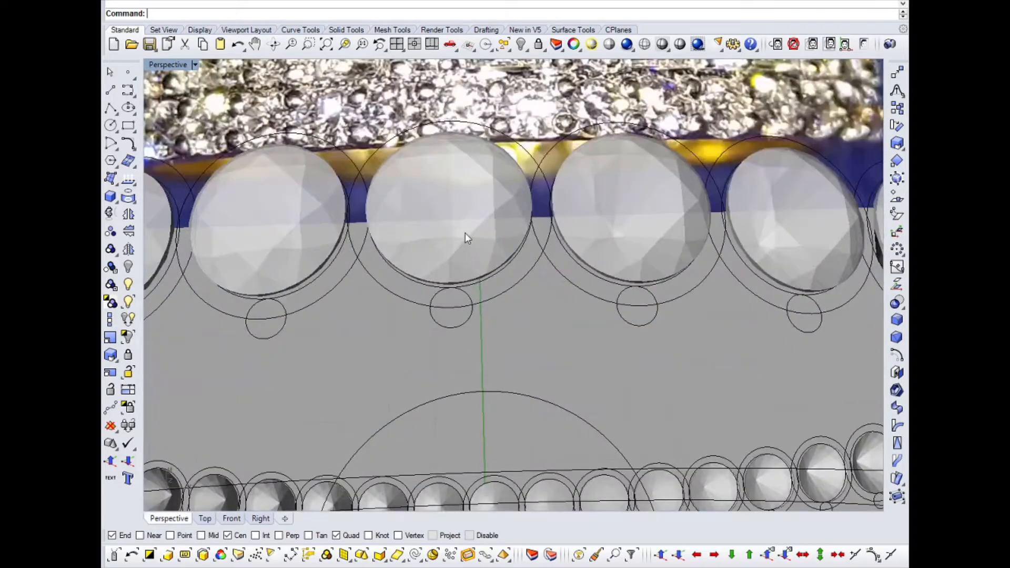
key("ctrl+F1")
left_click(509, 230)
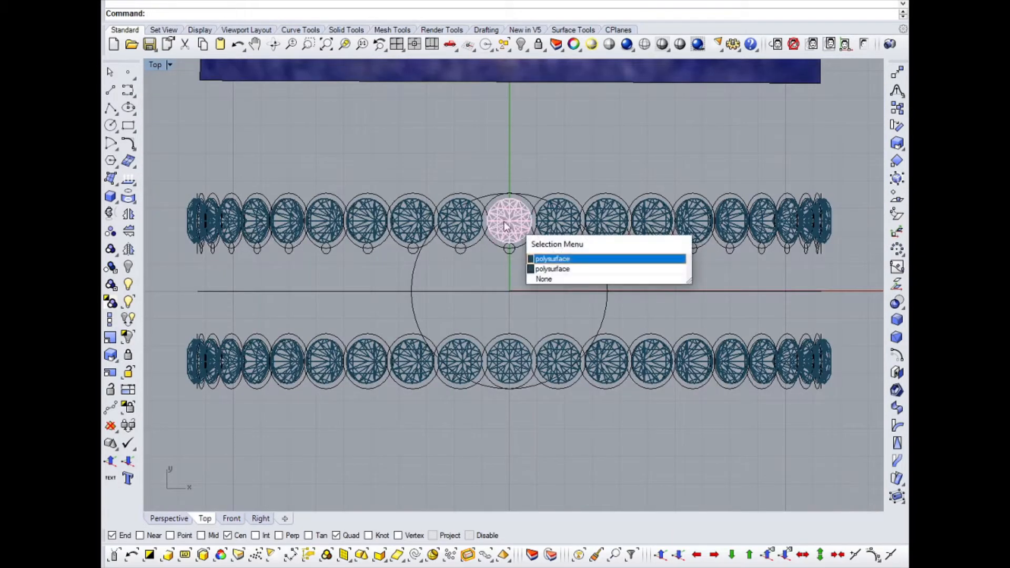
key("Escape")
Step: Try to lower the top diamonds and inner stone circles in Front view until their girdles meet the outer ring circle
key("ctrl+F2")
scroll(463, 263, "up", 5)
scroll(427, 269, "up", 1)
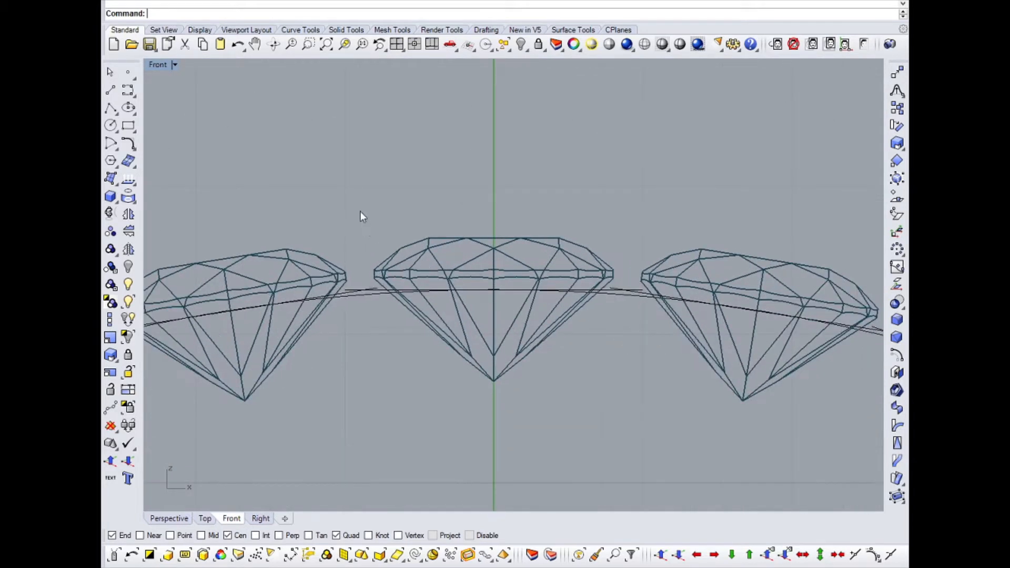
left_click_drag(360, 210, 614, 413)
scroll(493, 275, "up", 3)
left_click_drag(493, 275, 517, 304)
key("Escape")
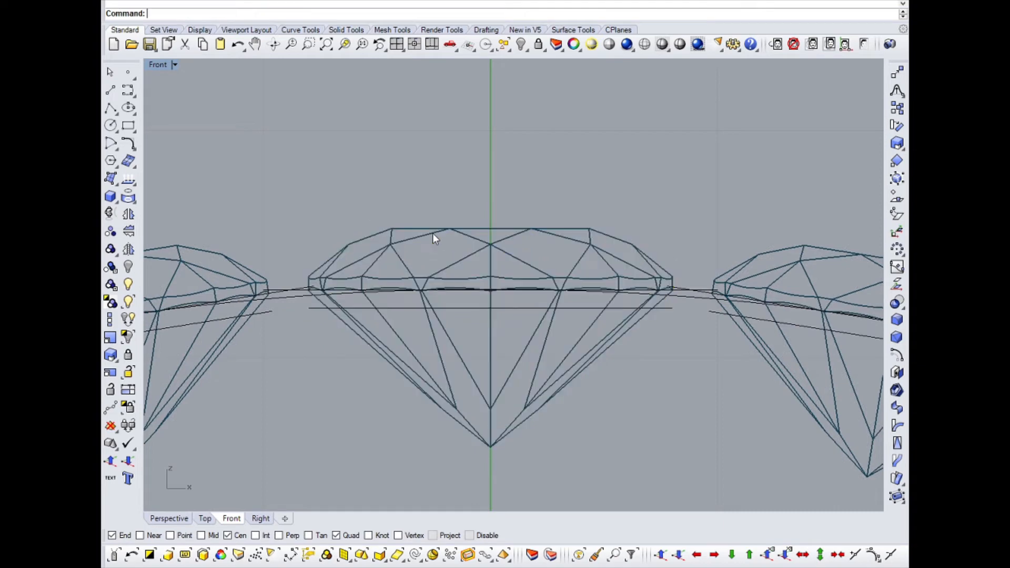
Step: Check the gap beside the lowered diamonds and undo the lowering
scroll(560, 215, "down", 3)
right_click_drag(559, 216, 504, 242)
scroll(507, 240, "up", 6)
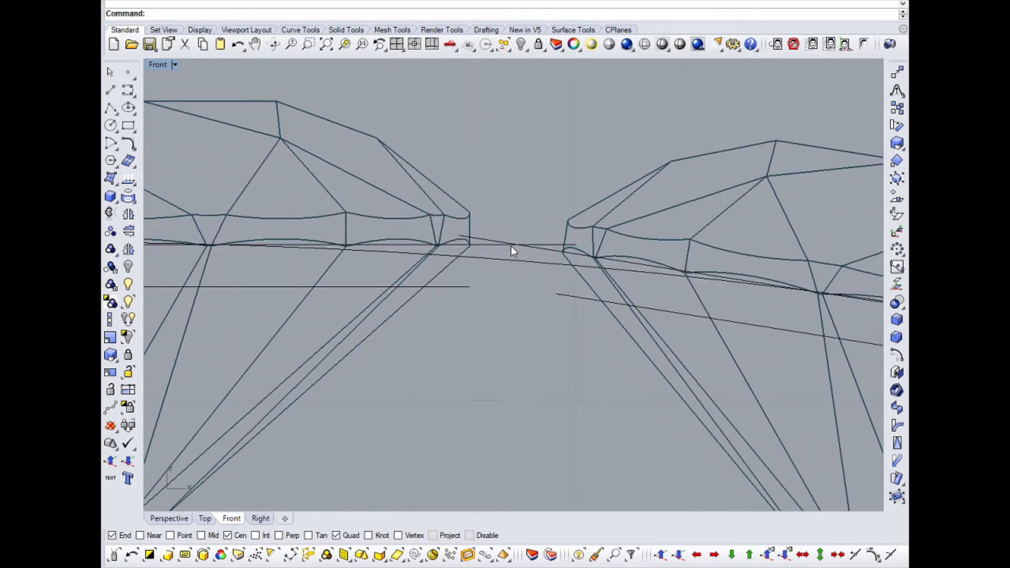
left_click(511, 251)
scroll(457, 245, "down", 6)
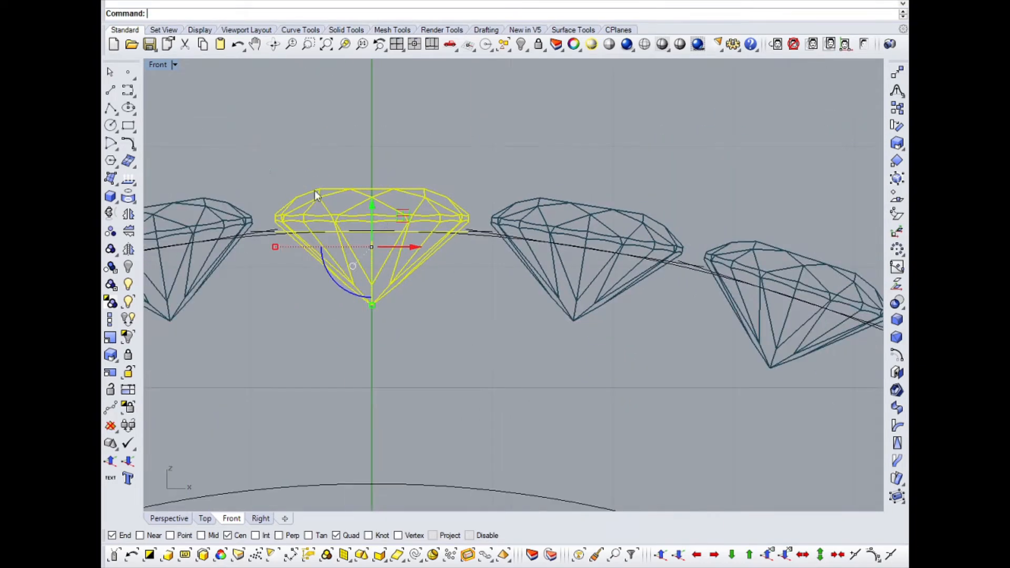
key("Escape")
Step: Lower the top diamonds together with all their circles in Front view until the girdles meet the outer ring circle
left_click_drag(217, 131, 519, 354)
left_click(897, 74)
scroll(452, 261, "up", 5)
left_click(493, 296)
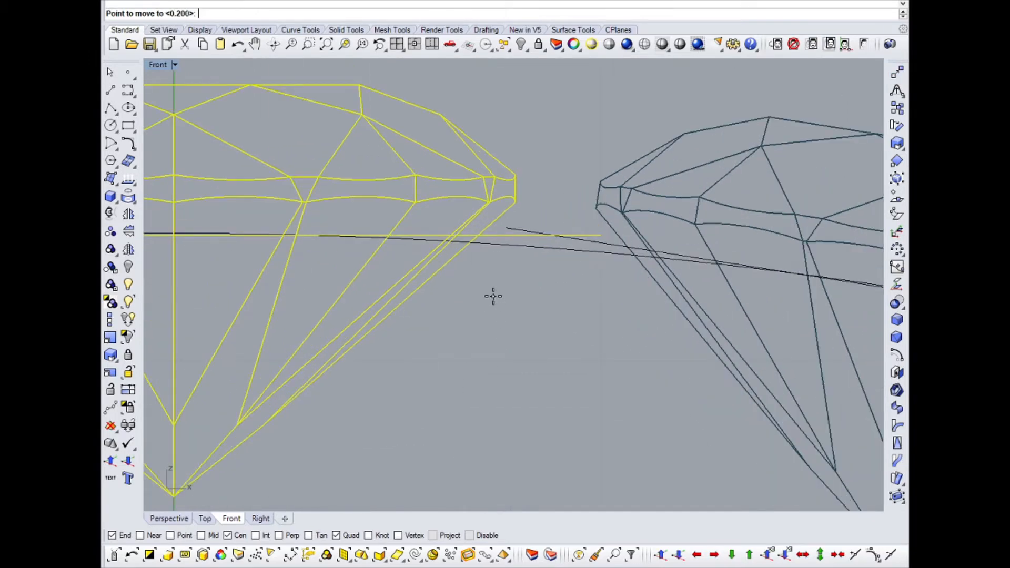
left_click(489, 316)
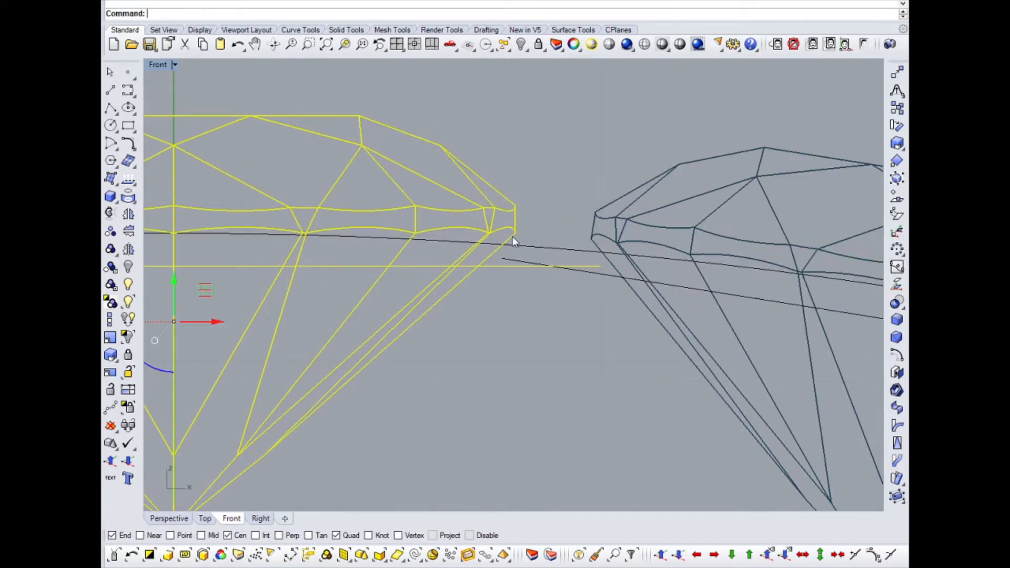
Step: Measure the girdle gap between the lowered top diamond and the adjacent diamond
right_click_drag(512, 235, 490, 222)
type("dim")
key("Return")
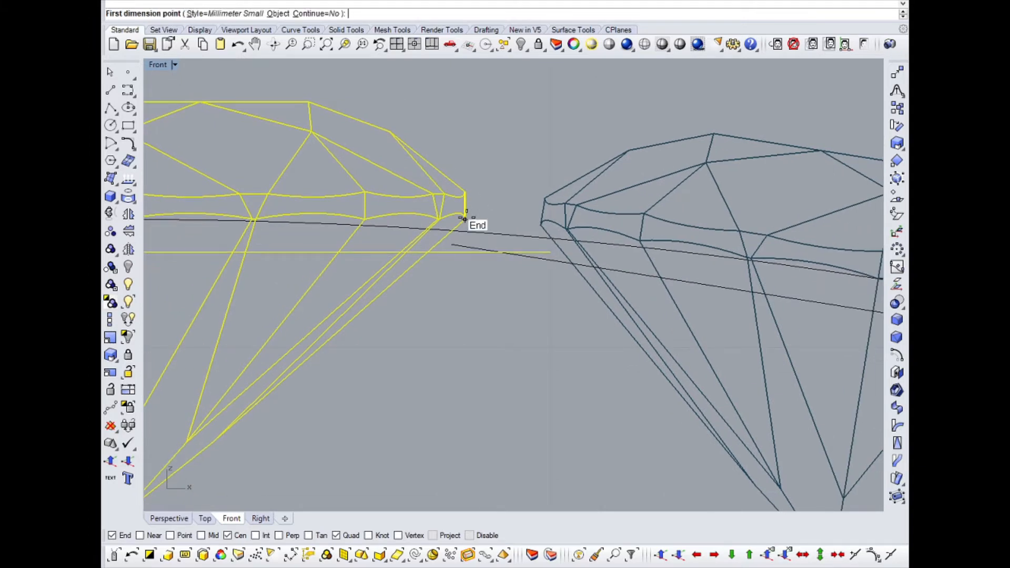
left_click(463, 218)
left_click(546, 227)
scroll(495, 252, "down", 5)
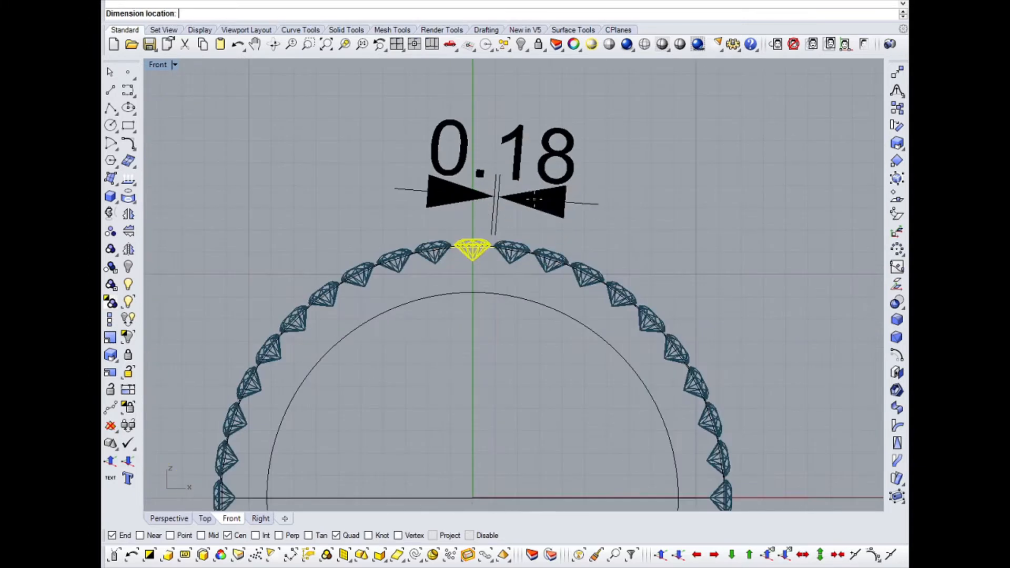
key("Escape")
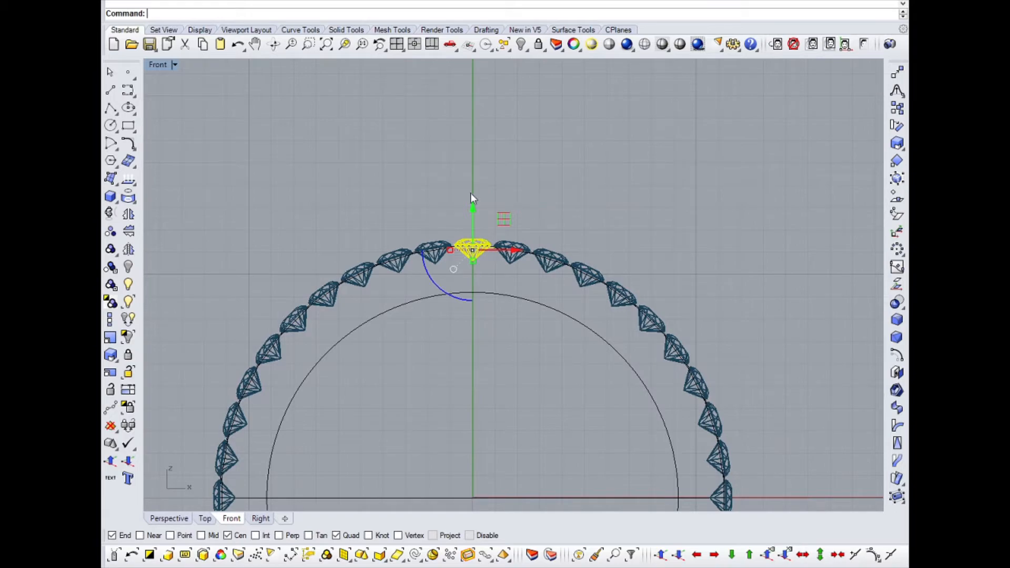
Step: Undo the lowering of the top diamonds and the polar array around the ring
scroll(501, 226, "down", 5)
key("ctrl+F4")
scroll(488, 208, "down", 5)
mouse_move(489, 209)
right_mouse_down()
mouse_move(497, 252)
mouse_move(493, 216)
right_mouse_up()
left_click(493, 216)
key("ctrl+z")
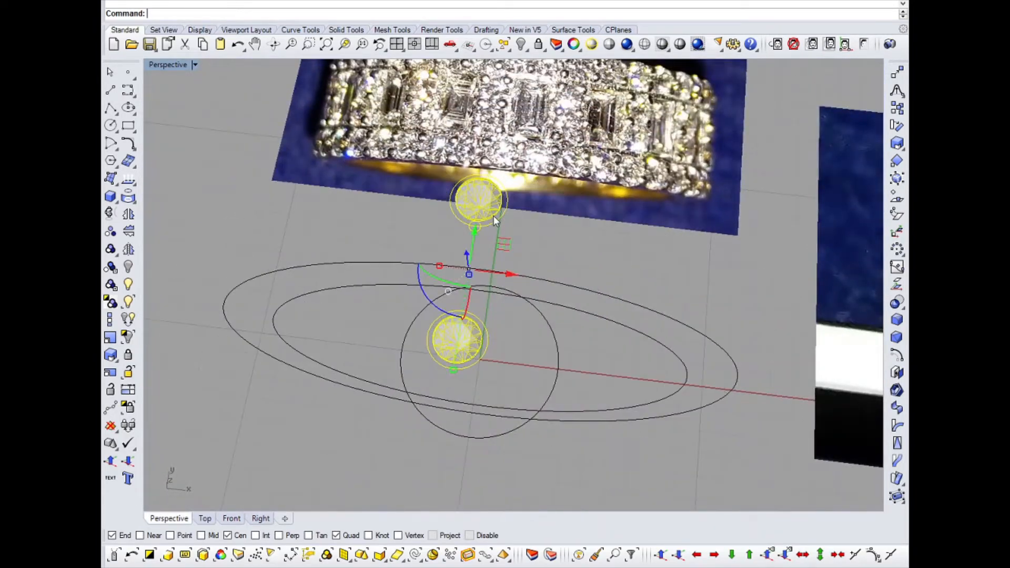
Step: Examine the stone rows and band edges in the angled ring picture in Top view
key("ctrl+F2")
scroll(580, 176, "down", 4)
key("Escape")
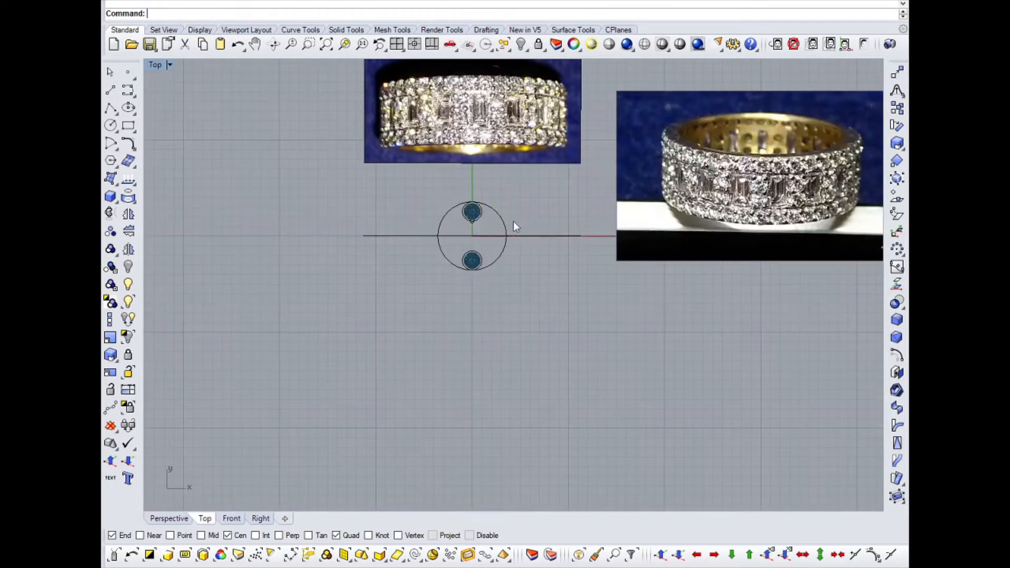
scroll(478, 184, "down", 1)
scroll(588, 202, "up", 6)
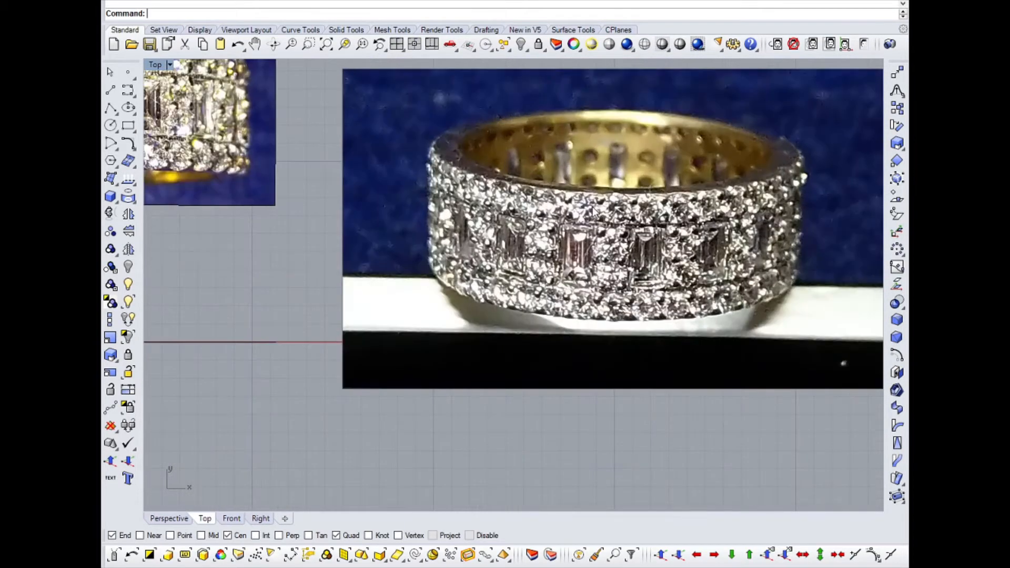
scroll(301, 231, "down", 8)
right_click_drag(276, 245, 428, 243)
Step: Offset the outer ring circle inward in Front view to just below the diamond's pointed tip
key("ctrl+F4")
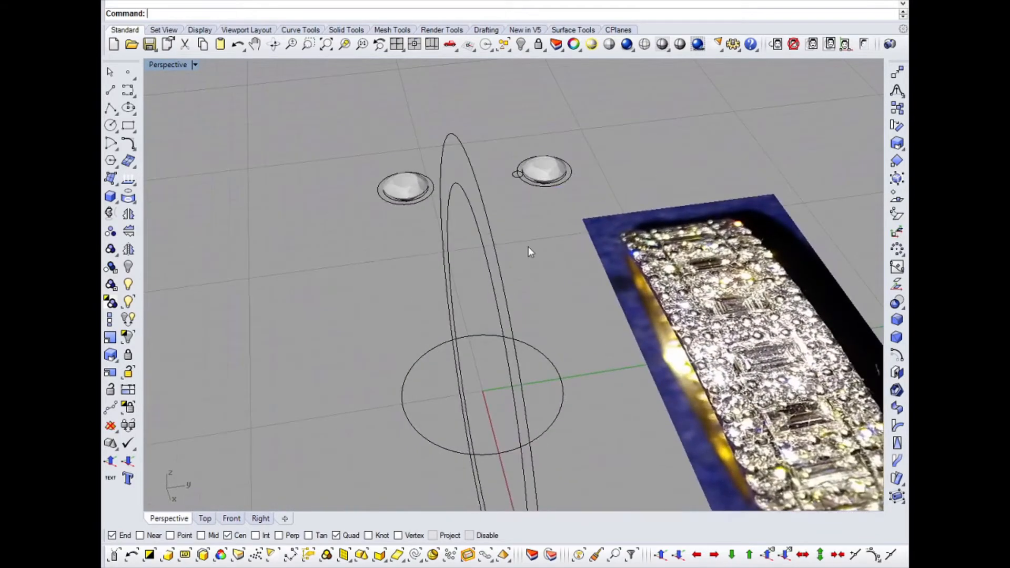
left_click(471, 168)
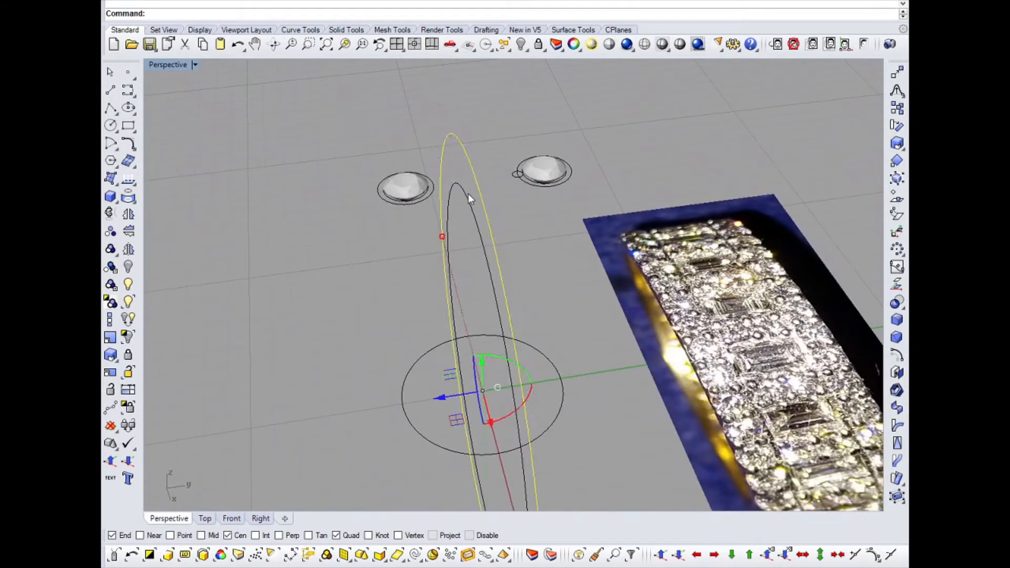
key("ctrl+F1")
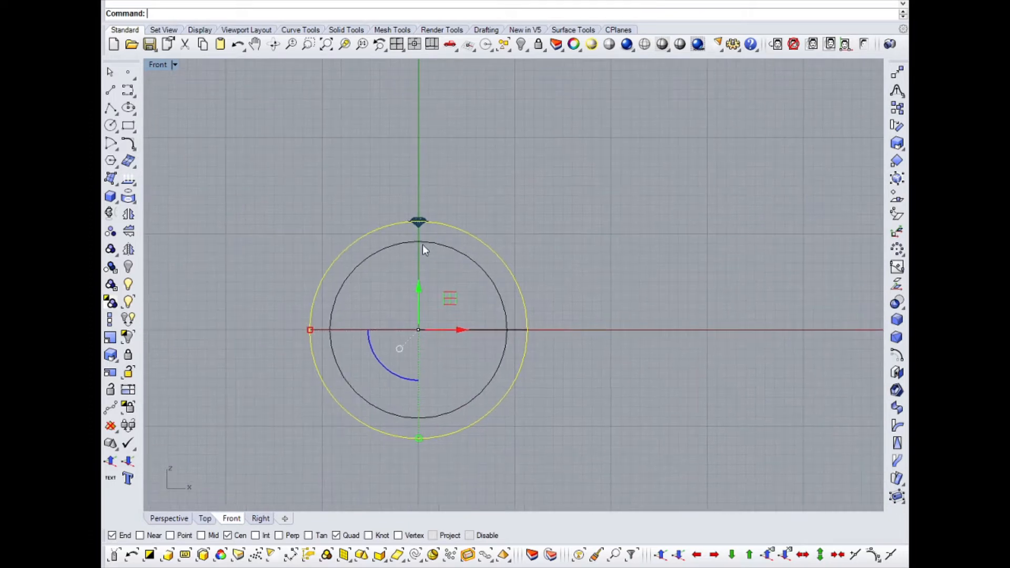
scroll(404, 228, "up", 5)
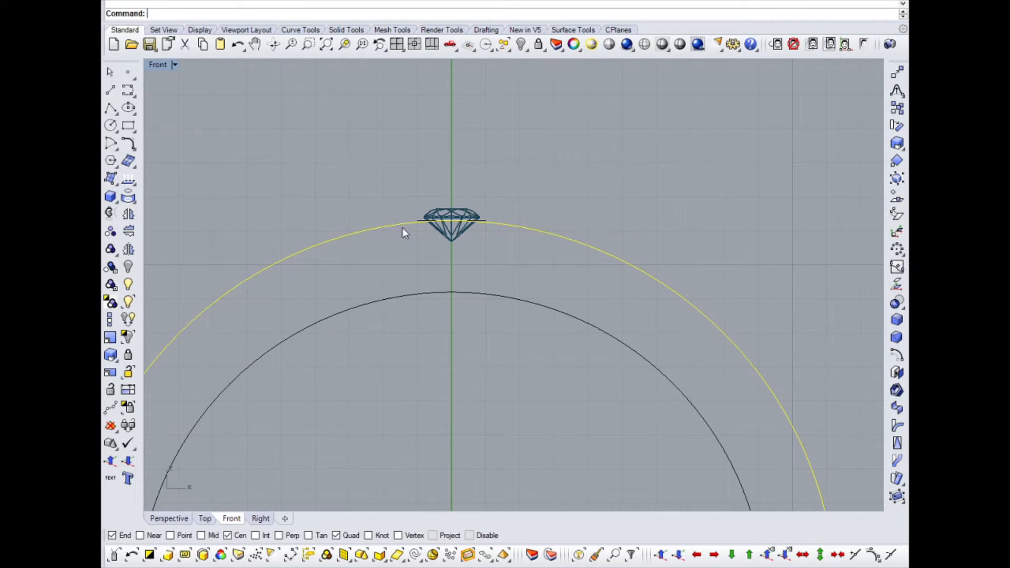
left_click(897, 355)
scroll(471, 258, "up", 4)
right_click_drag(474, 247, 454, 306)
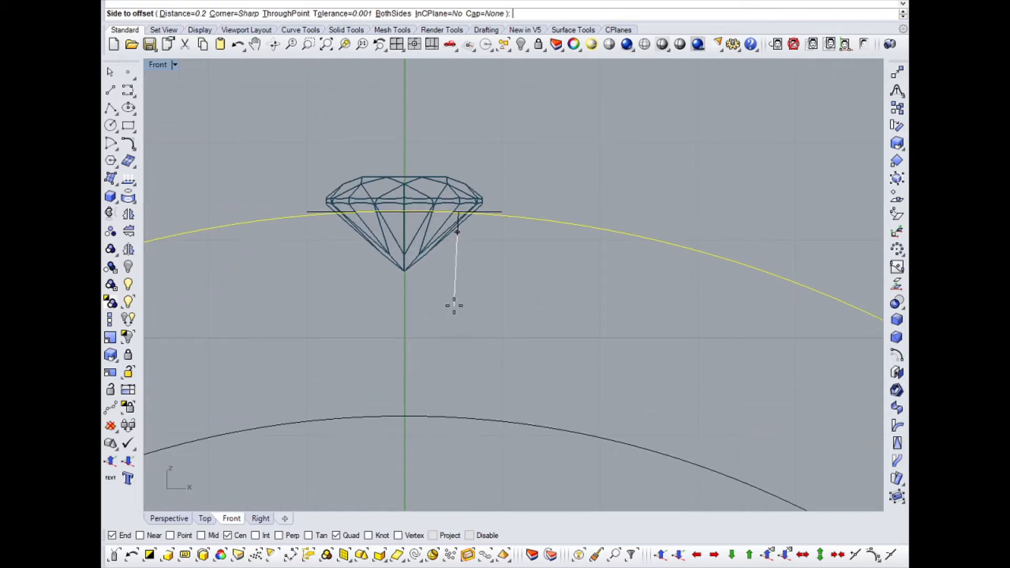
left_click(517, 304)
key("ctrl+z")
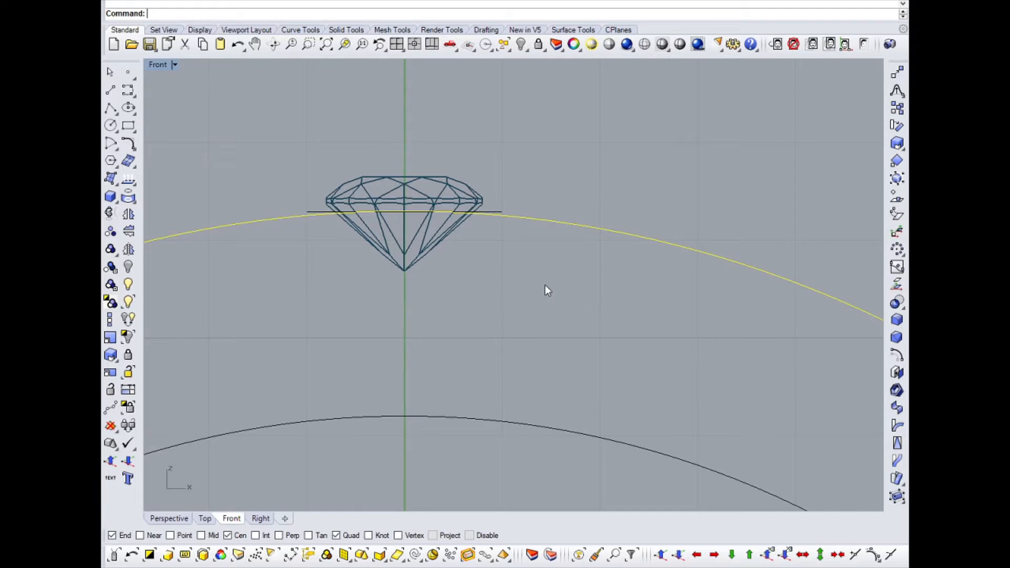
key("Return")
left_click(520, 327)
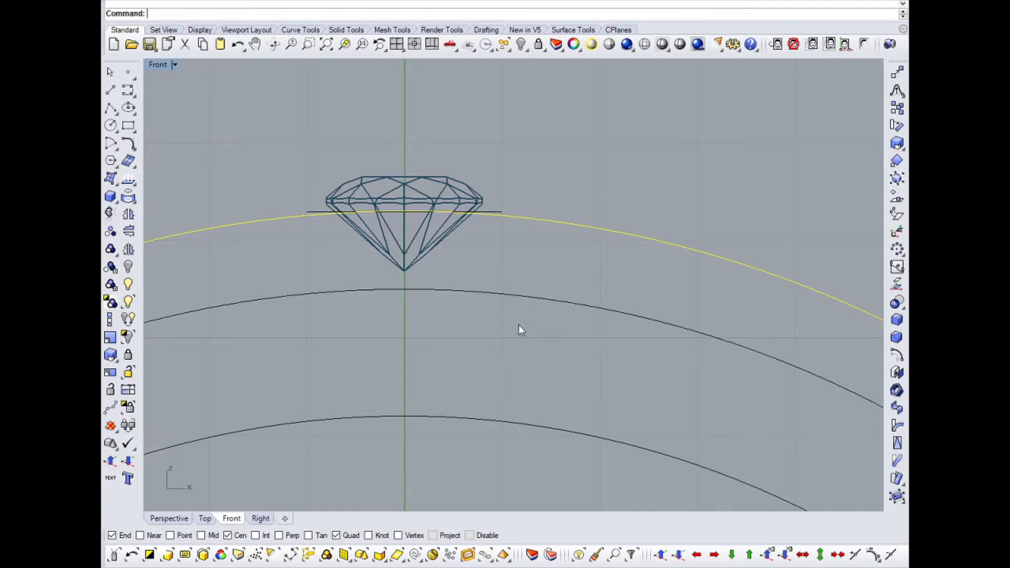
Step: Move the outer ring circle and its inward offset about 3.54 mm along Y to the large circle's upper edge in Top view
left_click(529, 296, "shift")
key("ctrl+F4")
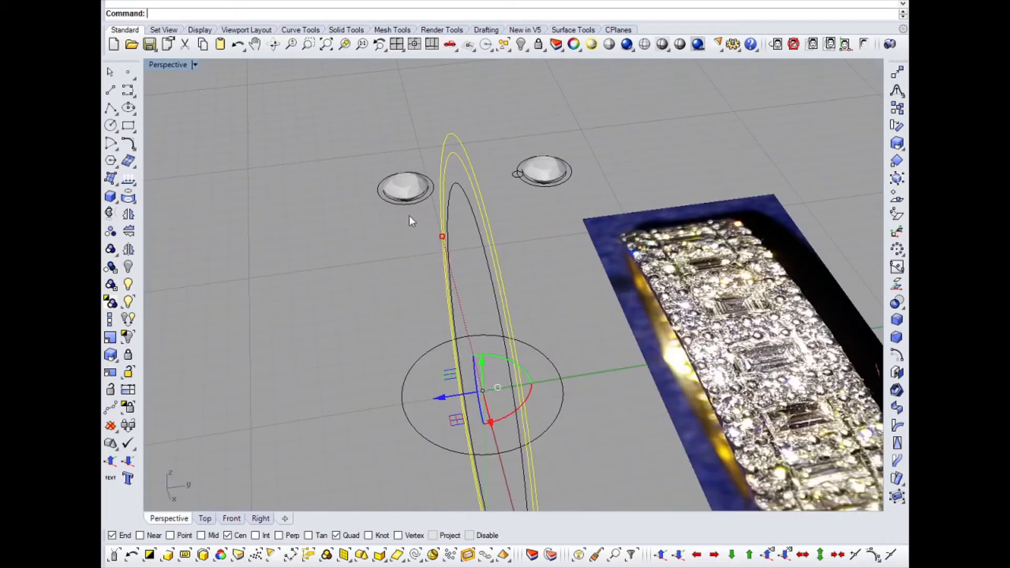
scroll(411, 219, "down", 5)
right_click_drag(455, 236, 484, 248)
key("ctrl+F1")
scroll(334, 282, "up", 14)
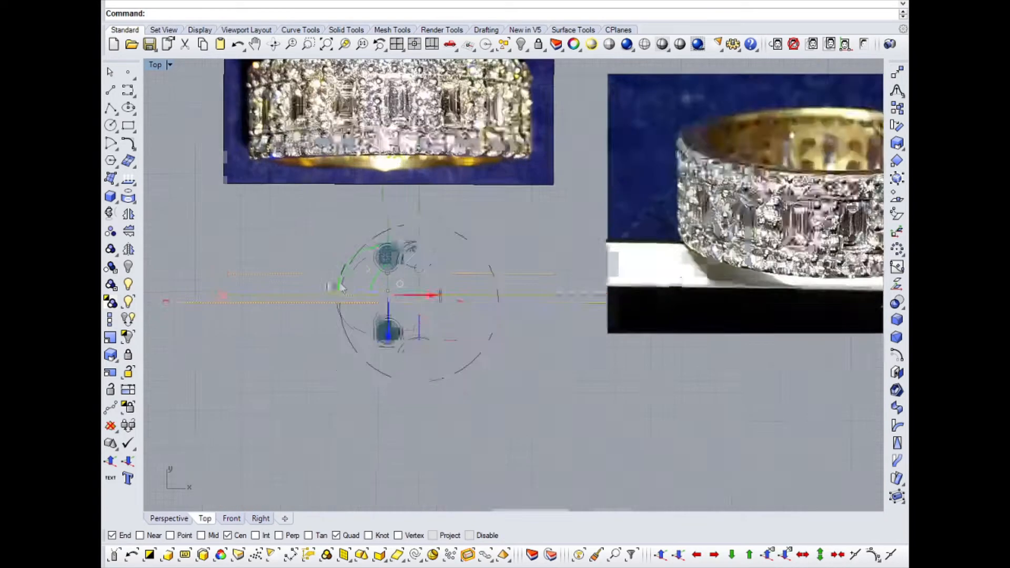
left_click(897, 73)
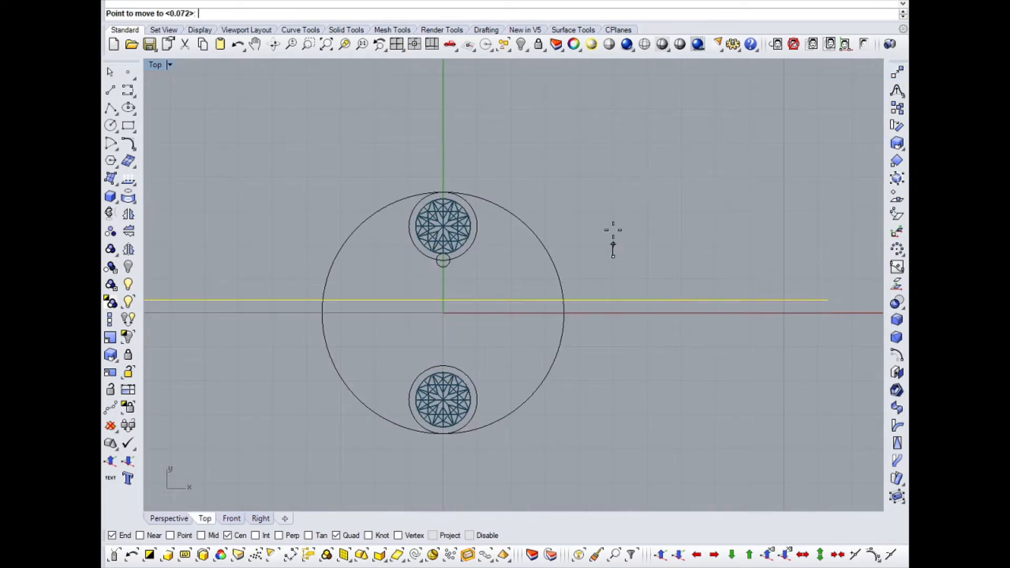
left_click(613, 256)
key("Escape")
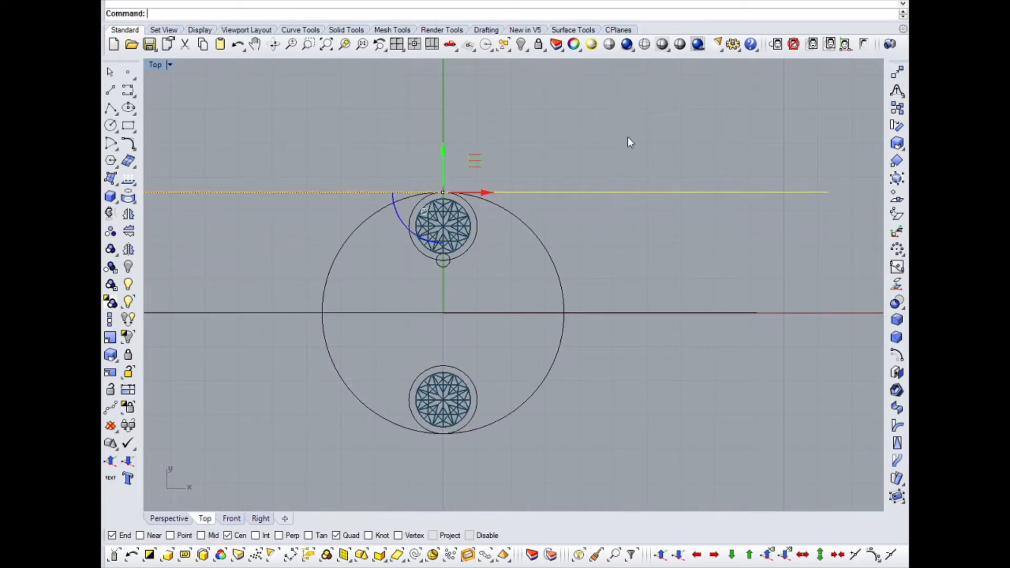
Step: Fine-align the two moved ring circles with the large circle's upper edge in Top view, and inspect their position in Perspective
scroll(457, 195, "up", 10)
key("Return")
scroll(444, 239, "up", 2)
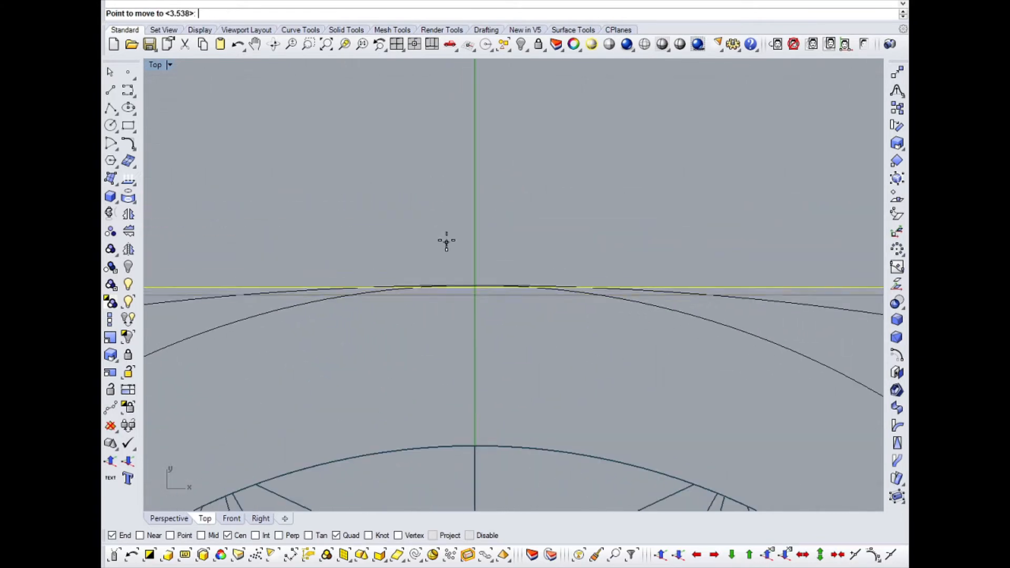
key("Escape")
scroll(446, 239, "down", 9)
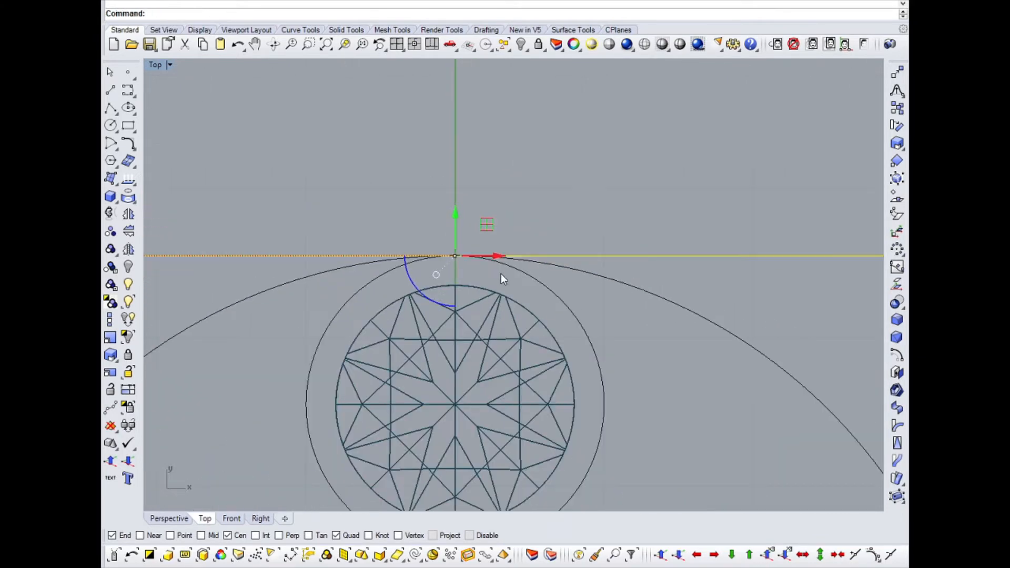
key("ctrl+F4")
right_click_drag(501, 284, 459, 226)
key("Escape")
scroll(485, 221, "up", 9)
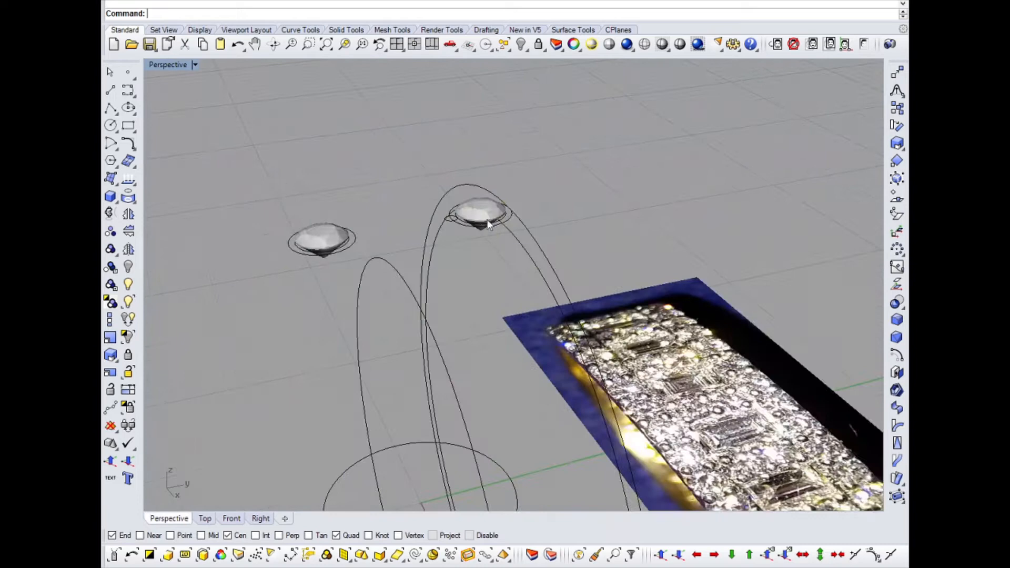
Step: Measure the vertical distance from the inner finger circle's top to the outer ring circle's top in Front view
left_click(516, 215)
right_click_drag(377, 254, 412, 235)
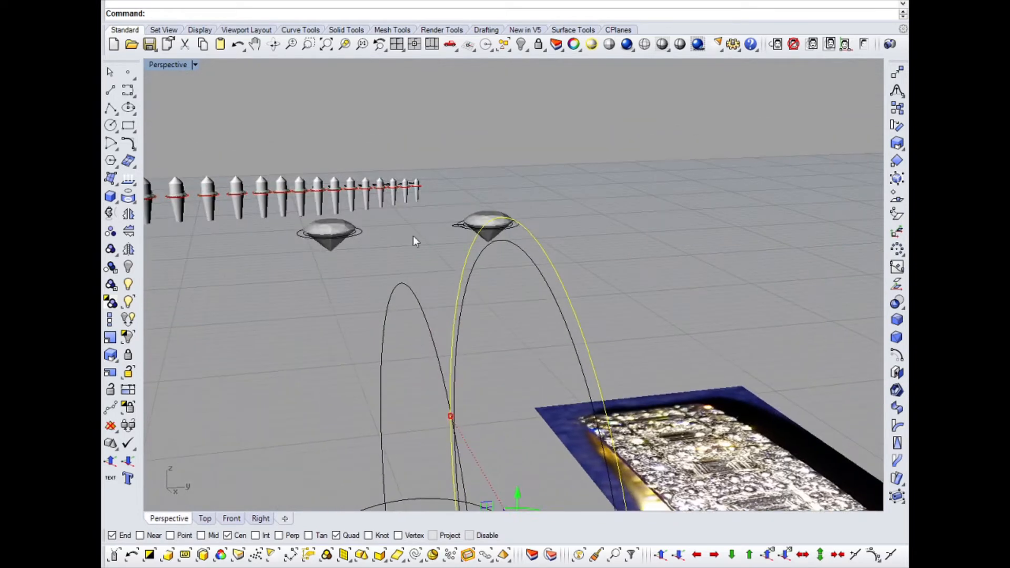
left_click(404, 284)
key("ctrl+F1")
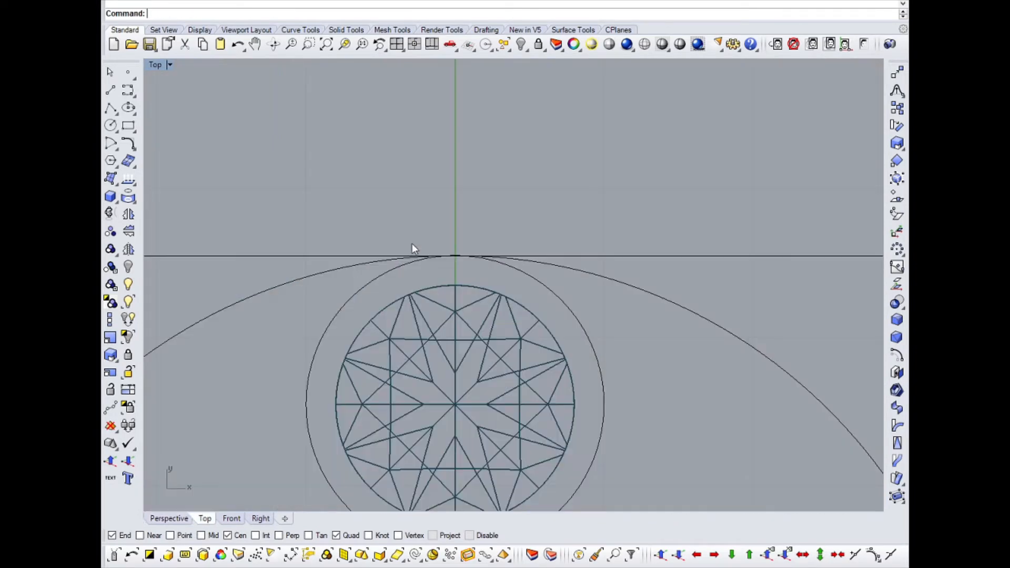
key("ctrl+F2")
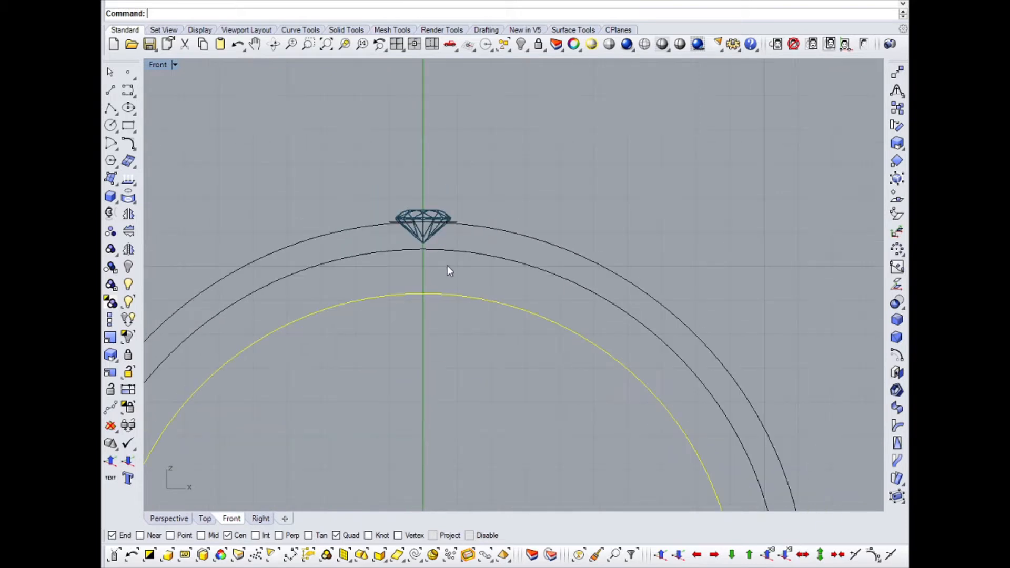
type("vd")
key("Return")
left_click(423, 293)
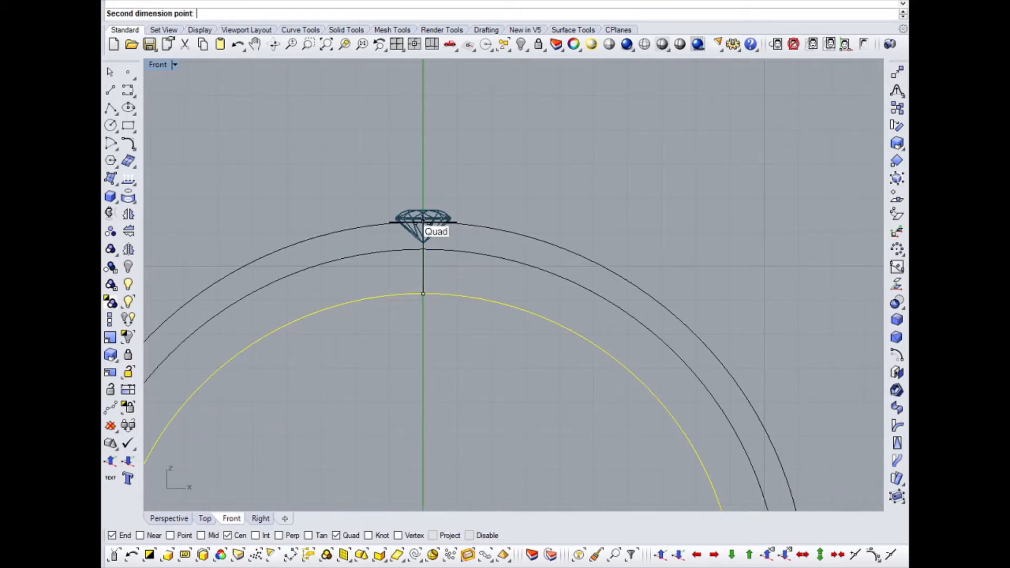
left_click(423, 223)
key("Escape")
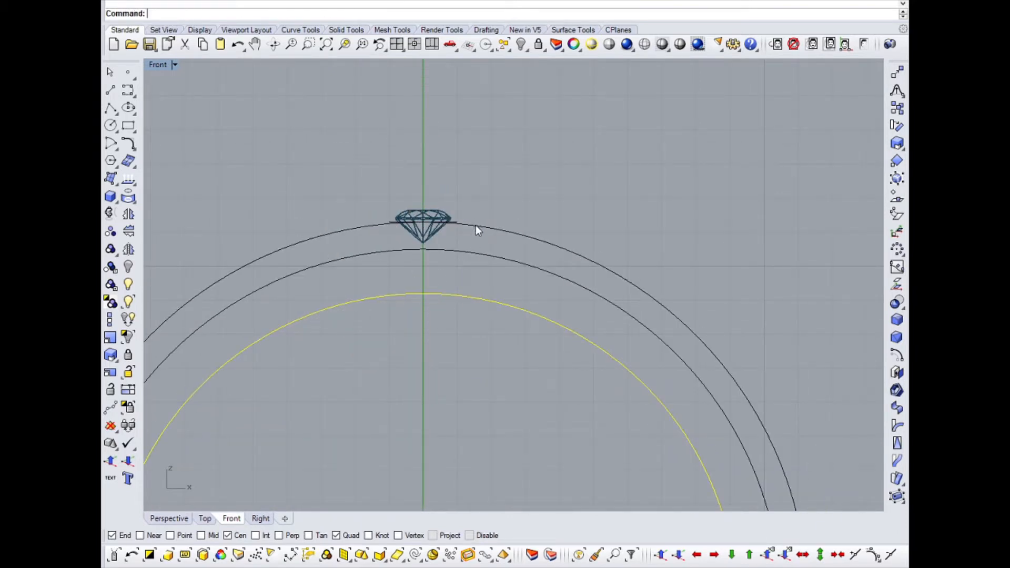
Step: Select the two outer ring circles and measure the vertical distance from the outer one's top to the diamond's tip in Front view
left_click(476, 226)
left_click(469, 255, "shift")
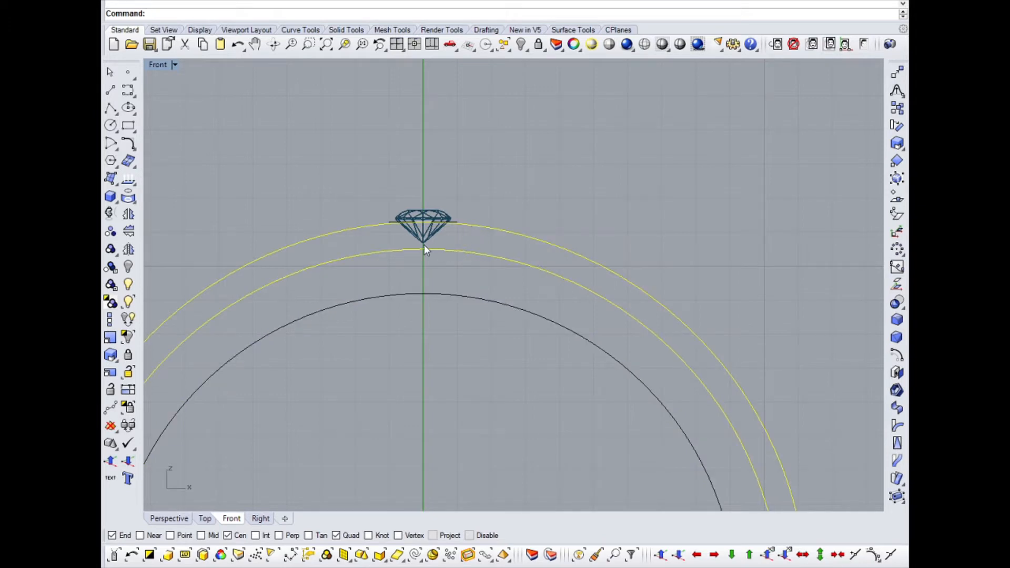
scroll(424, 247, "up", 2)
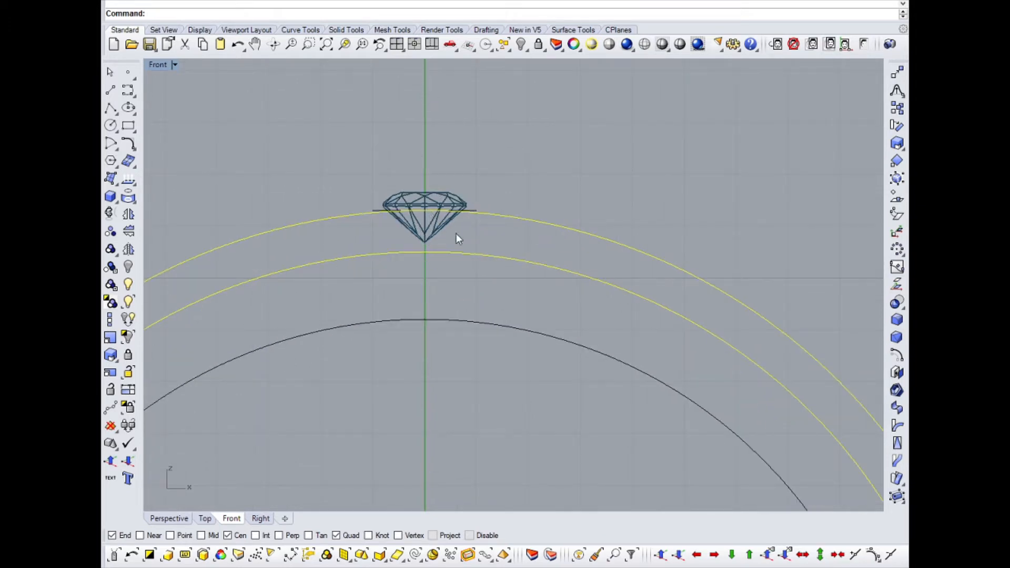
right_click(456, 232)
scroll(419, 215, "up", 3)
left_click(430, 205)
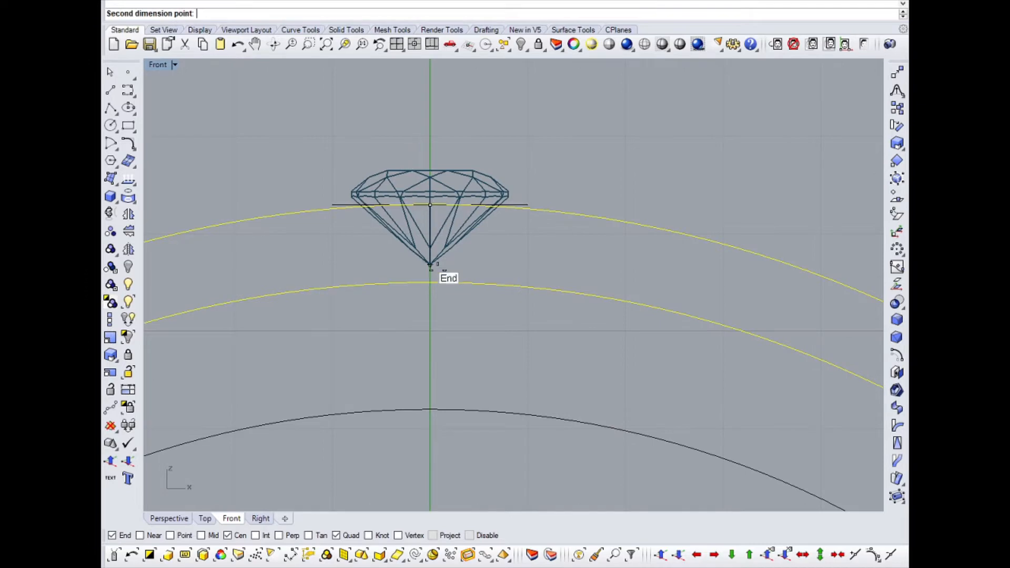
left_click(431, 266)
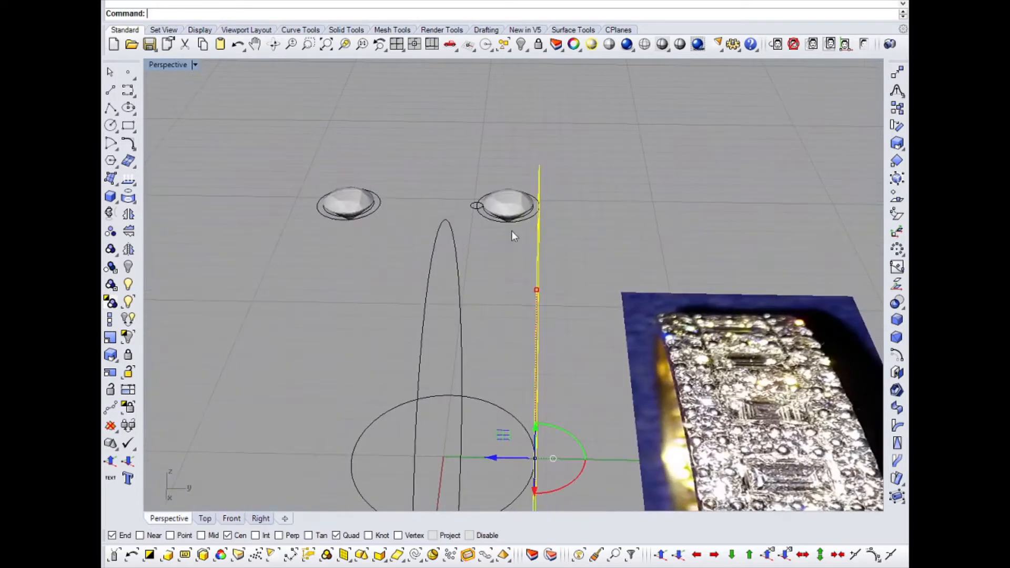
Step: Move the two outer ring circles slightly along Y in Top view to touch the large circle's upper edge exactly
key("ctrl+F1")
scroll(440, 197, "up", 10)
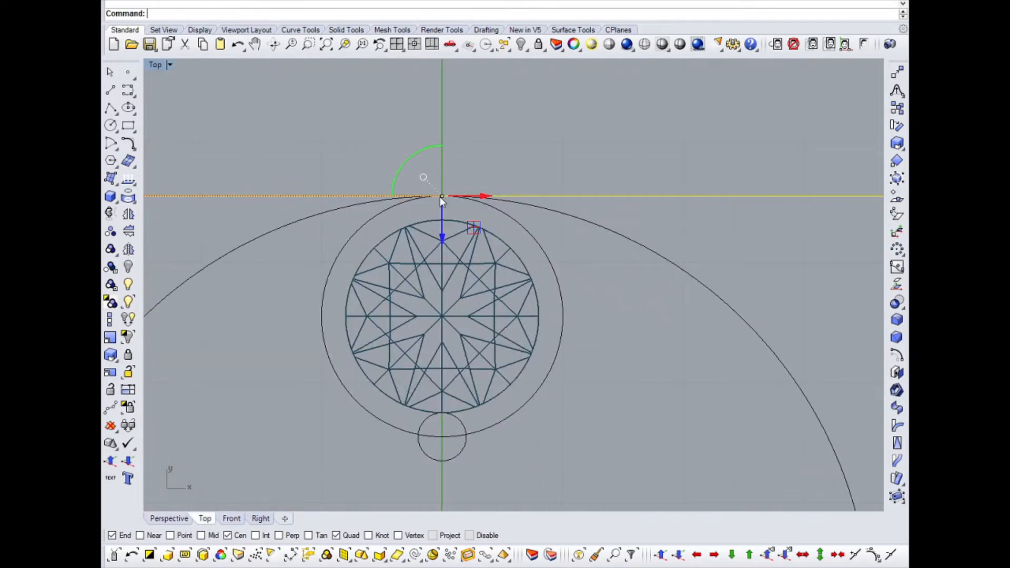
scroll(442, 192, "up", 5)
scroll(444, 186, "down", 5)
scroll(447, 189, "up", 10)
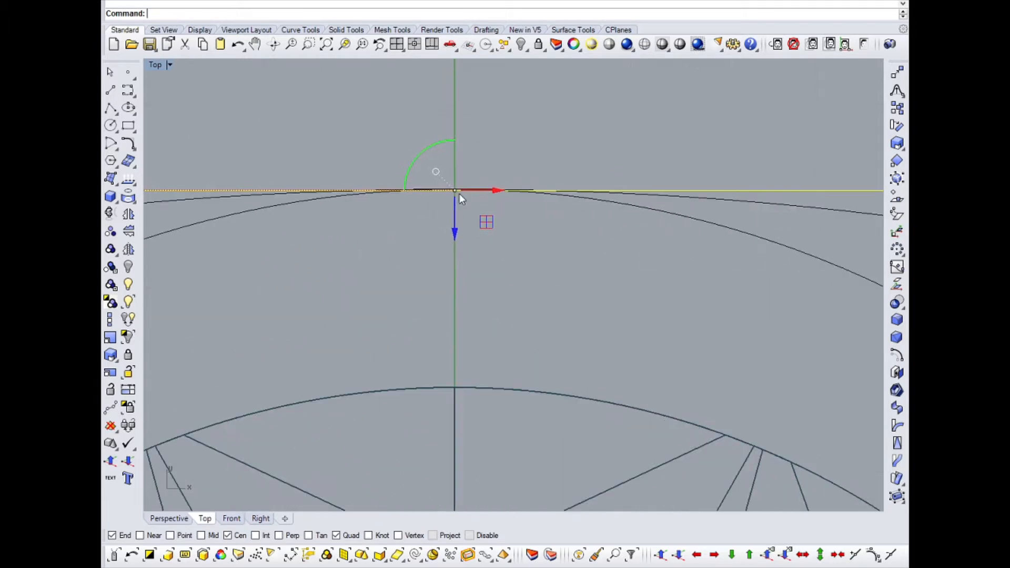
left_click(897, 72)
scroll(462, 180, "up", 3)
left_click(459, 184)
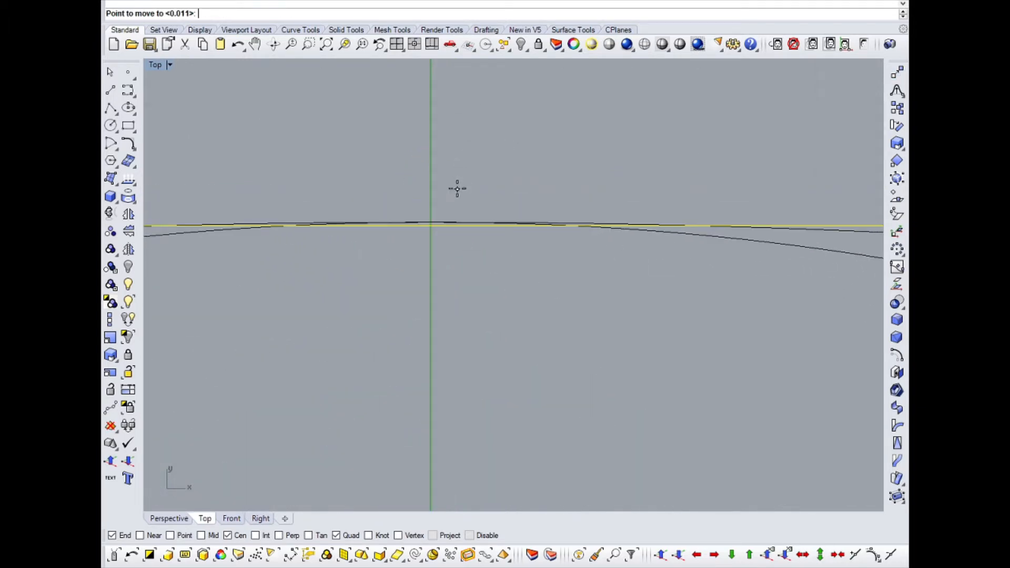
left_click(456, 185)
scroll(497, 211, "down", 6)
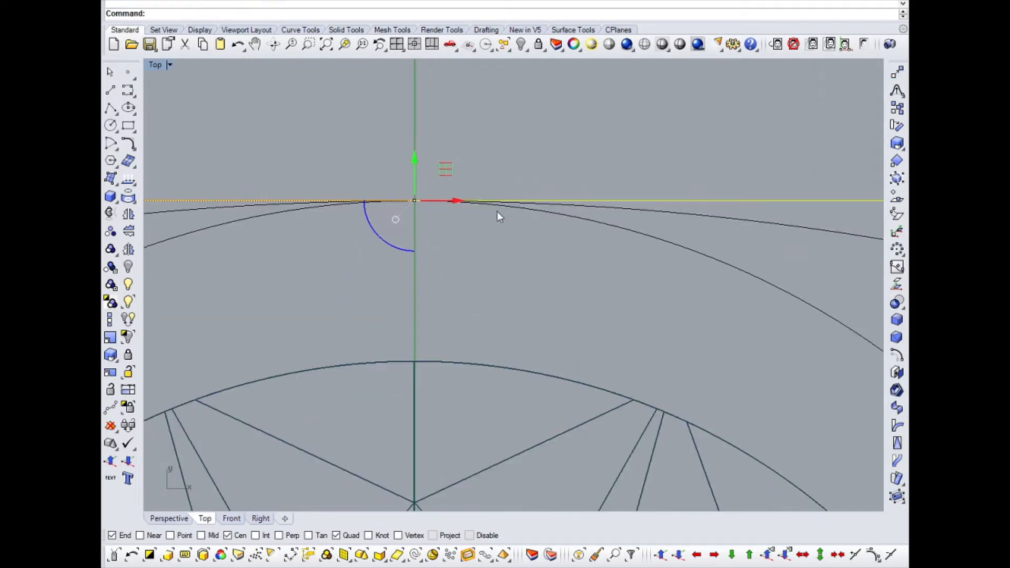
Step: Extrude the two ring circles straight into a solid band ending at the small circle's lower edge in Top view
scroll(428, 178, "down", 3)
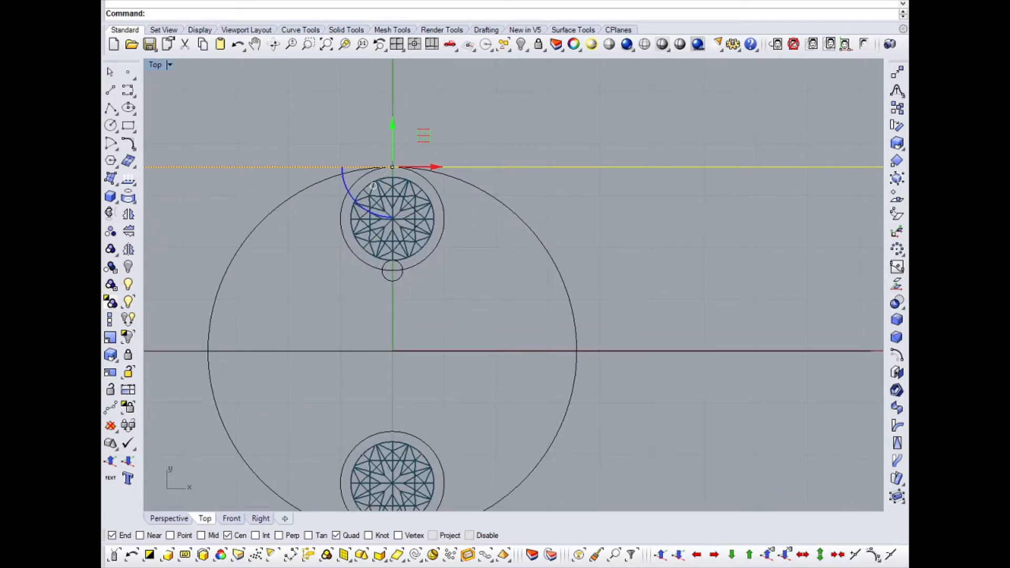
left_click(248, 1)
mouse_move(306, 200)
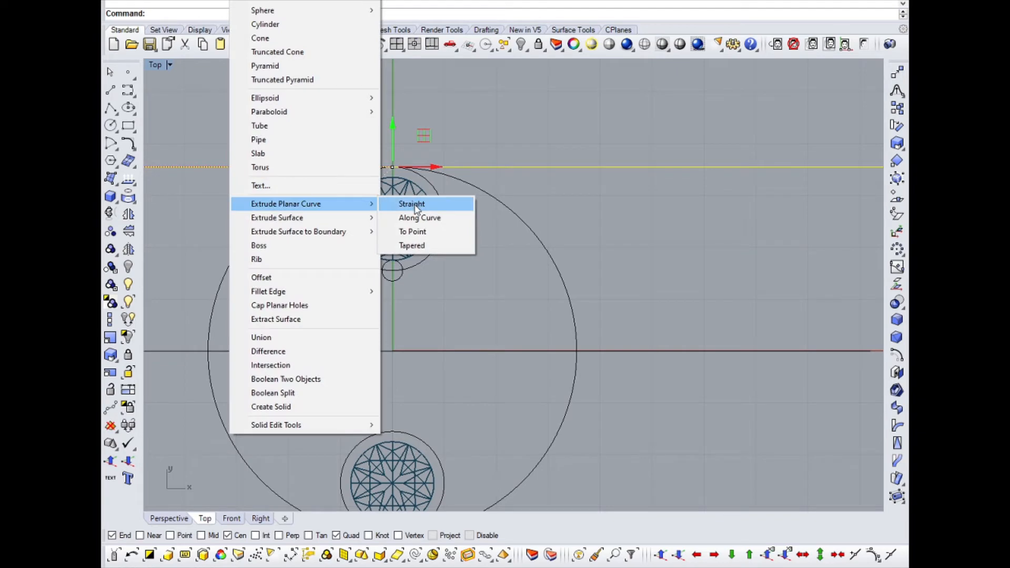
left_click(413, 204)
left_click(392, 272)
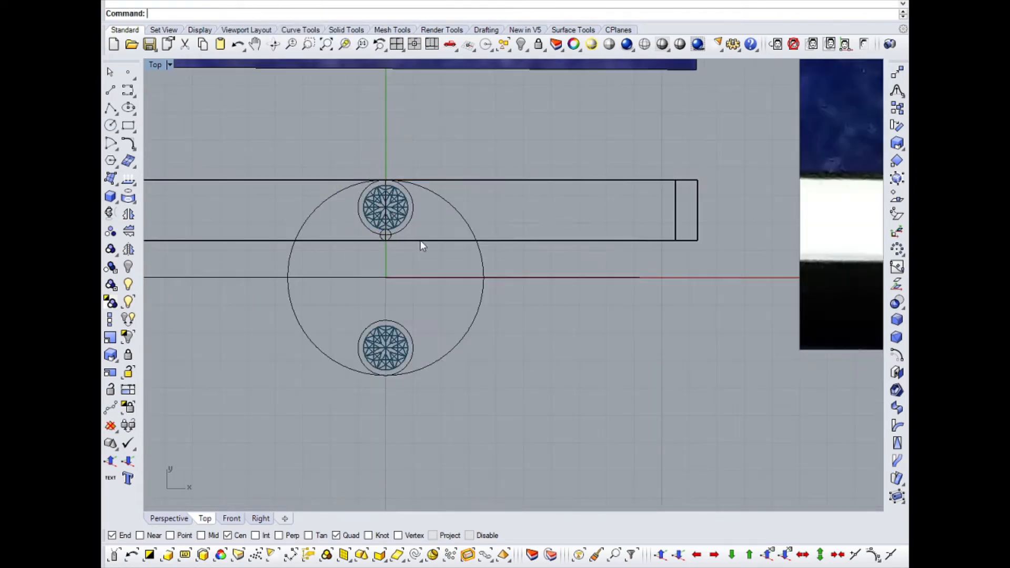
Step: Mirror the extruded solid band across the X axis to the opposite diamond in Top view
left_click(449, 232)
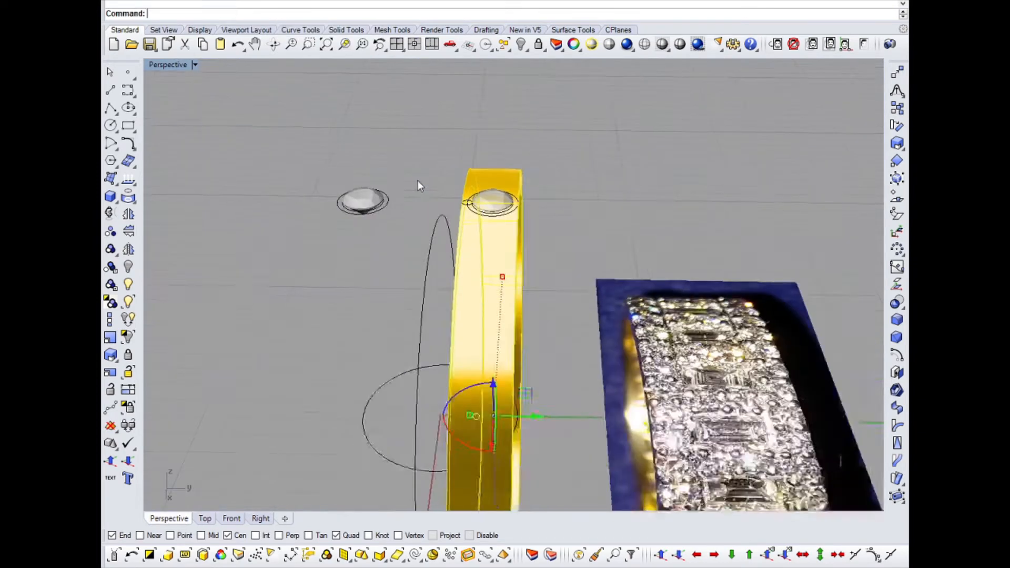
right_click_drag(418, 181, 495, 193)
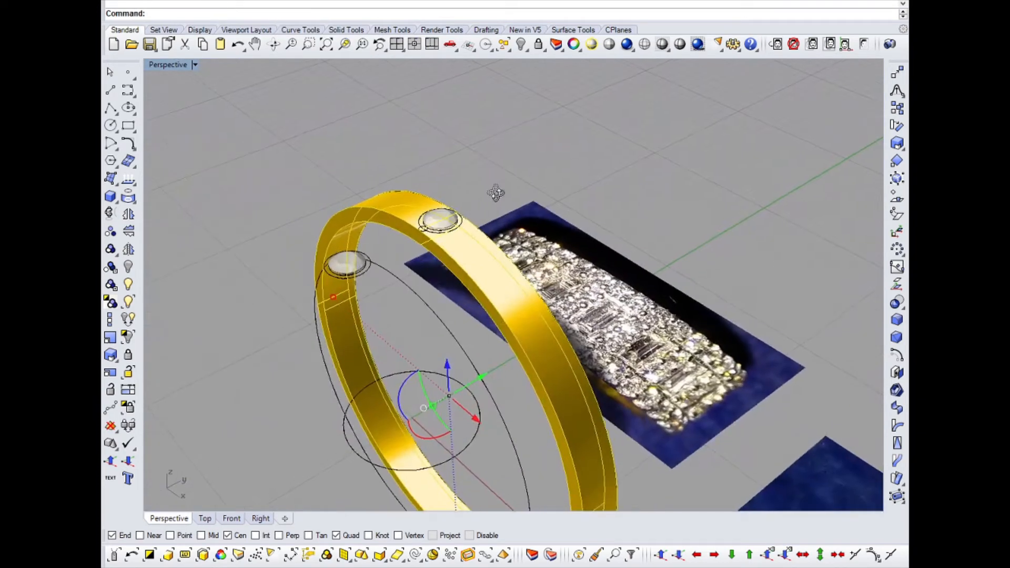
key("ctrl+F1")
scroll(496, 192, "down", 6)
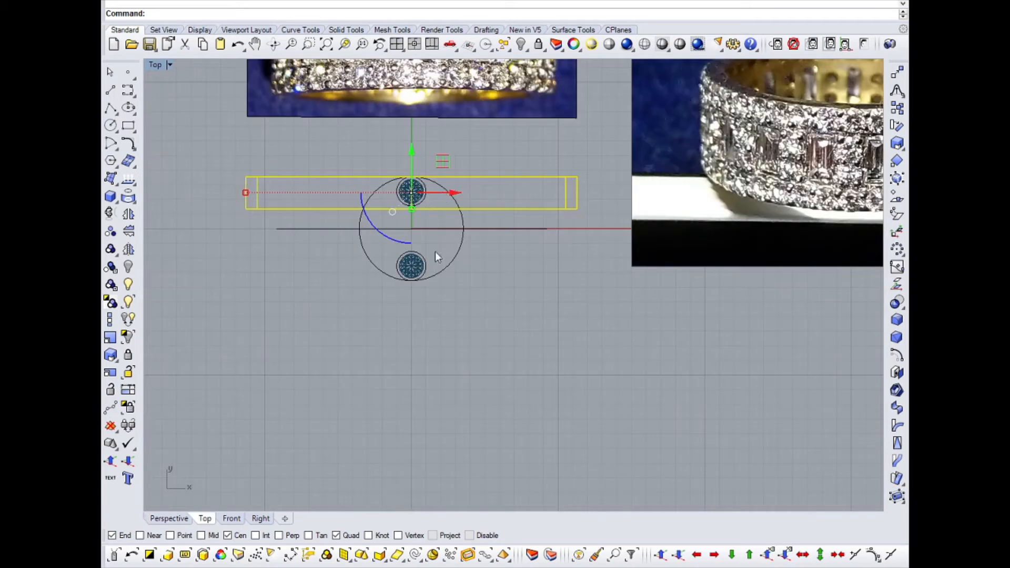
left_click(129, 231)
left_click(342, 327)
Step: Inspect both bands in Perspective and examine the stone rows and baguettes in the reference picture
key("ctrl+F4")
right_click_drag(402, 188, 391, 272)
scroll(391, 272, "up", 5)
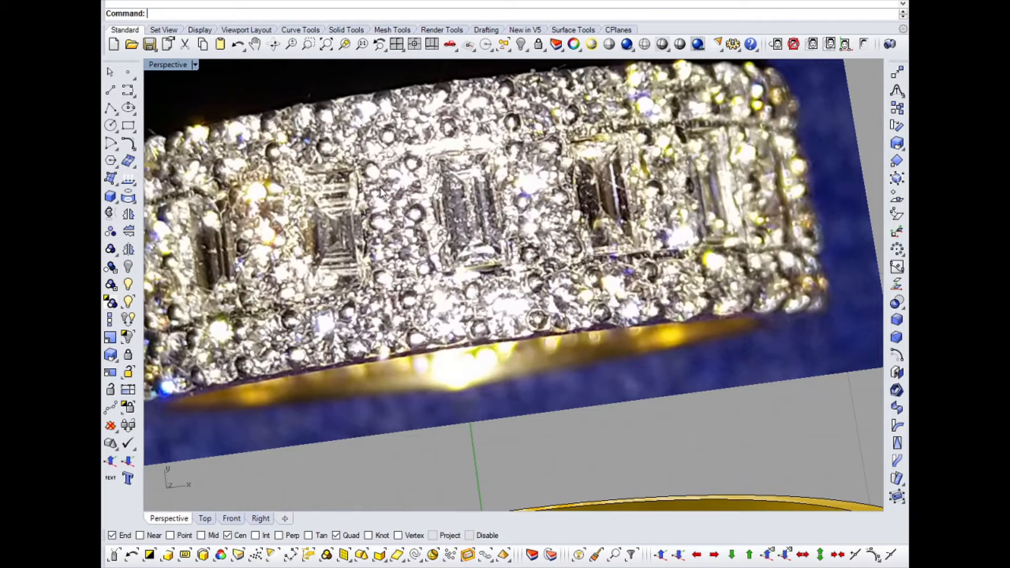
scroll(389, 215, "down", 2)
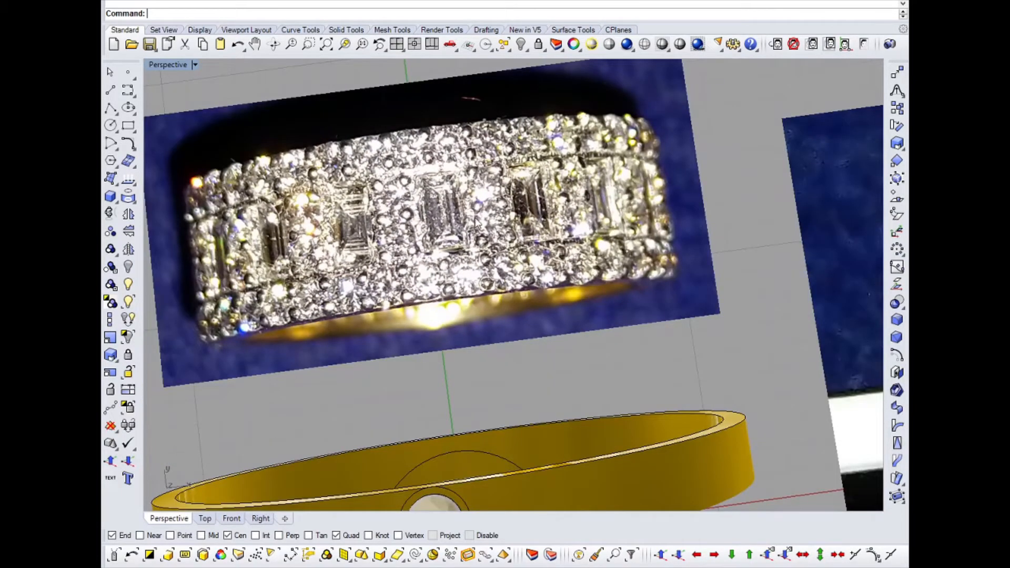
key("ctrl+m")
left_click(383, 220)
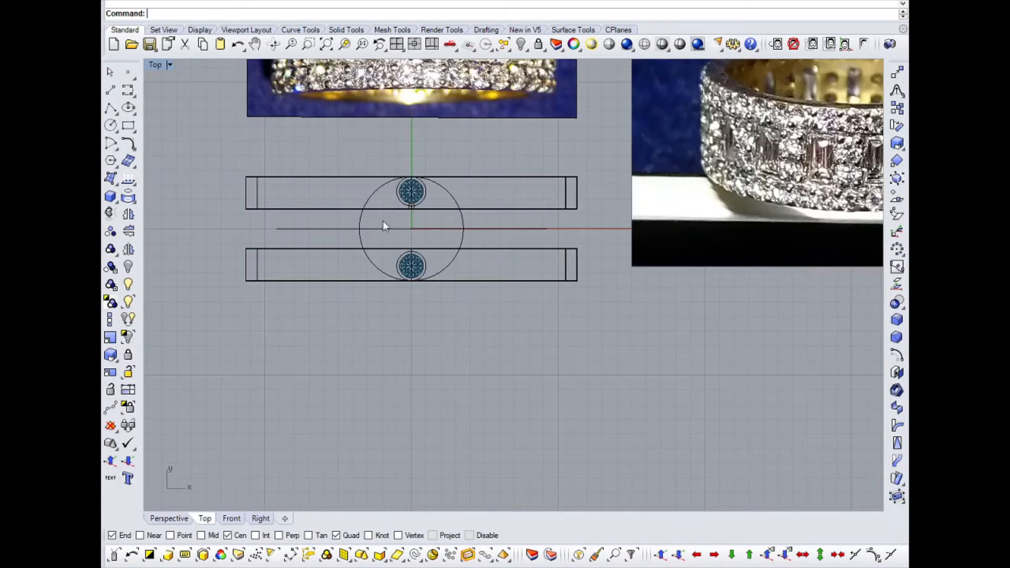
scroll(412, 197, "up", 5)
left_click(466, 184)
scroll(466, 184, "down", 4)
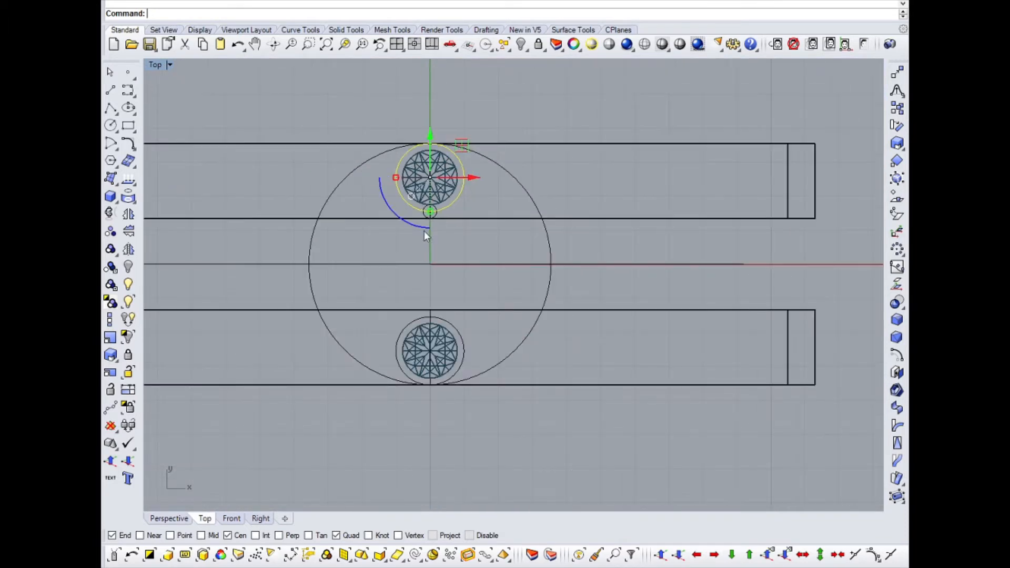
key("Escape")
scroll(441, 191, "up", 3)
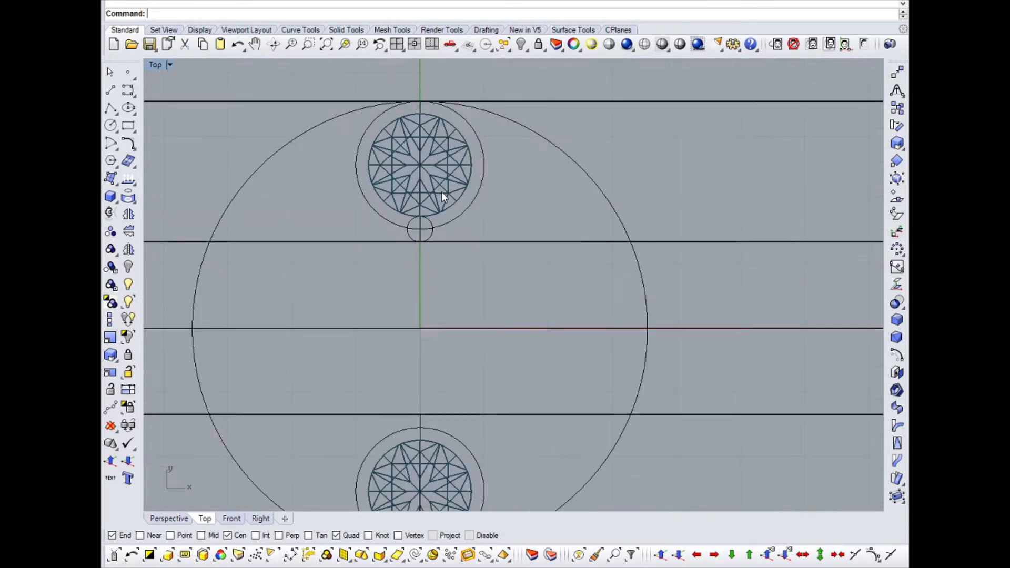
right_click_drag(424, 254, 425, 220)
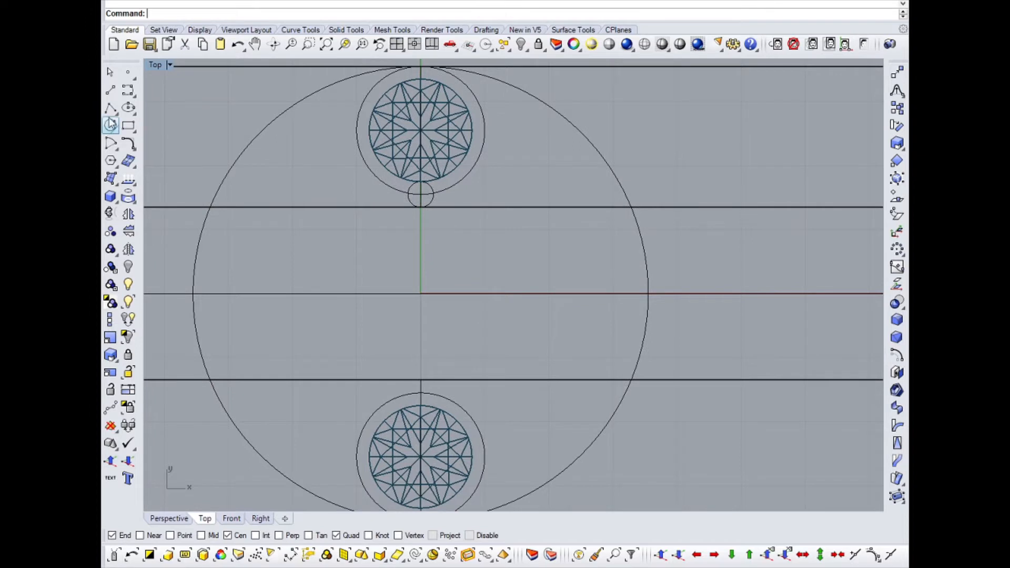
left_click(405, 116)
key("Escape")
Step: Draw a circle of diameter 1.6 centred on the origin in Top view
left_click(111, 126)
right_click_drag(473, 308, 442, 327)
left_click(410, 312)
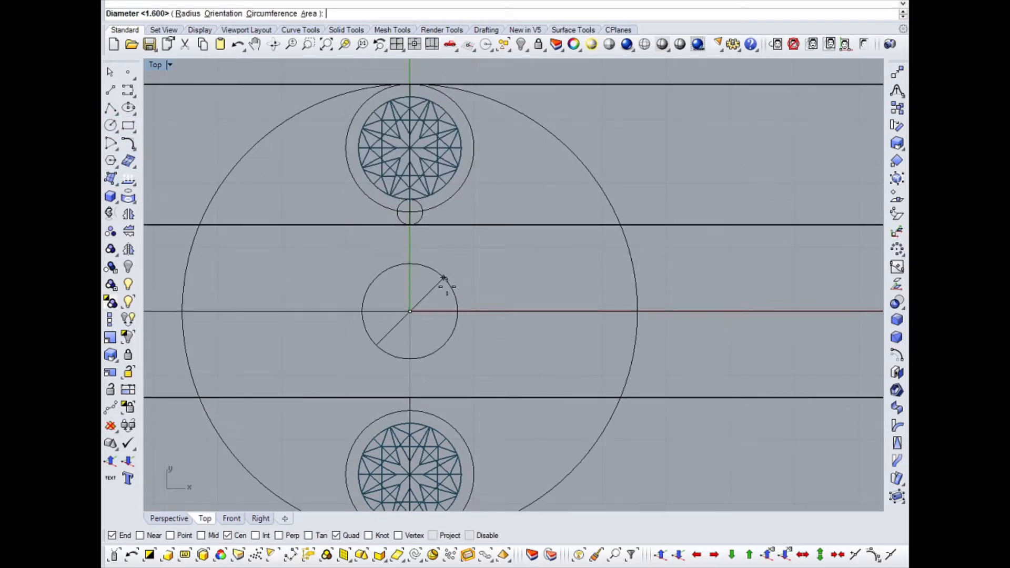
type("1.")
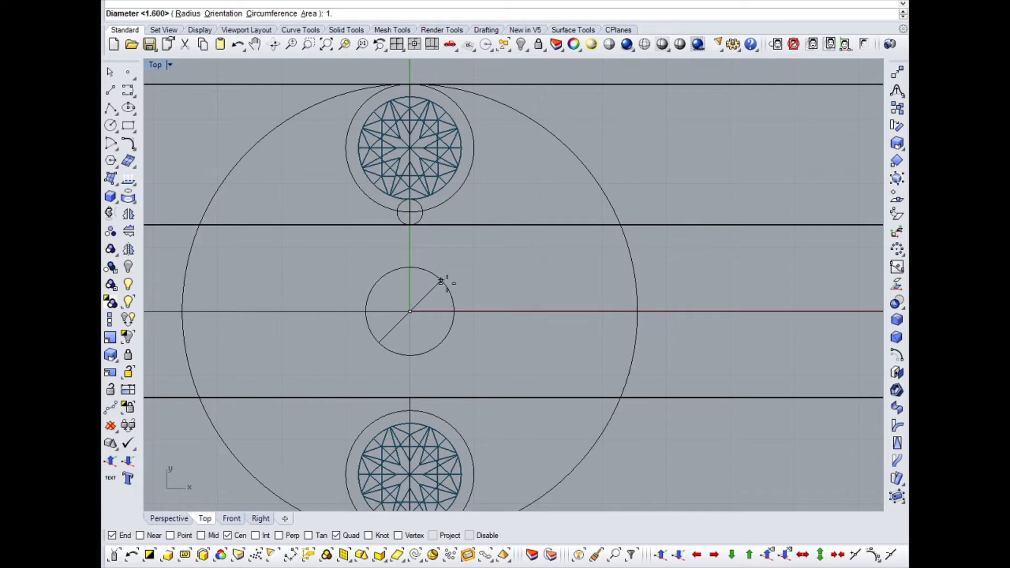
type("6")
key("Return")
Step: Offset the central circle outward to form a slightly larger concentric circle
left_click(450, 285)
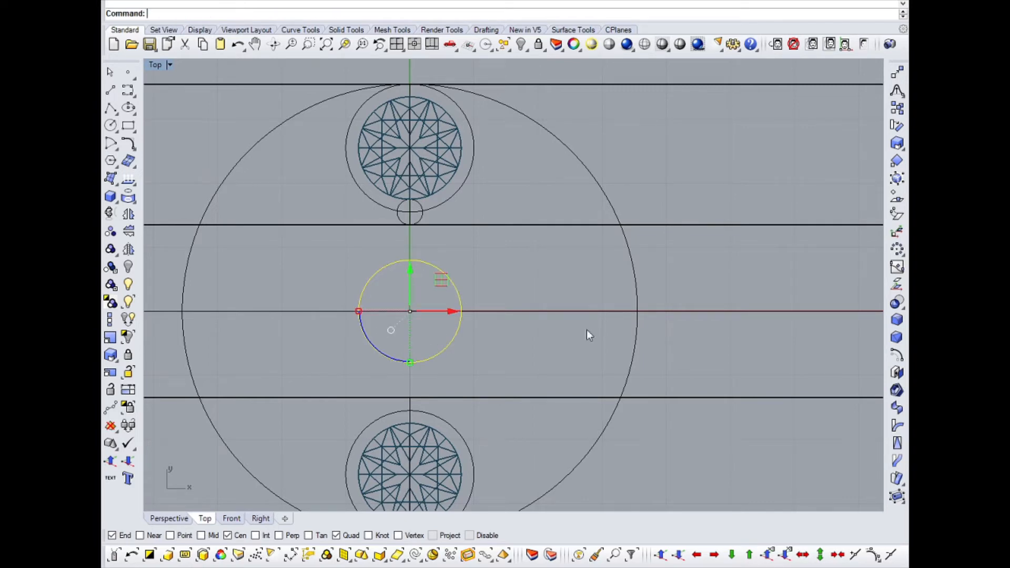
left_click(897, 355)
scroll(494, 293, "up", 5)
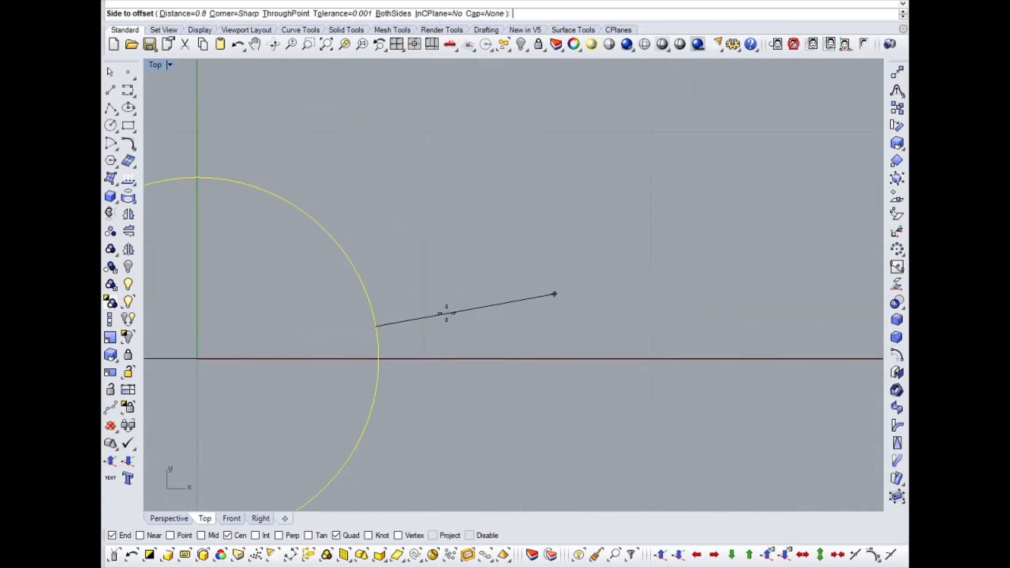
left_click(476, 302)
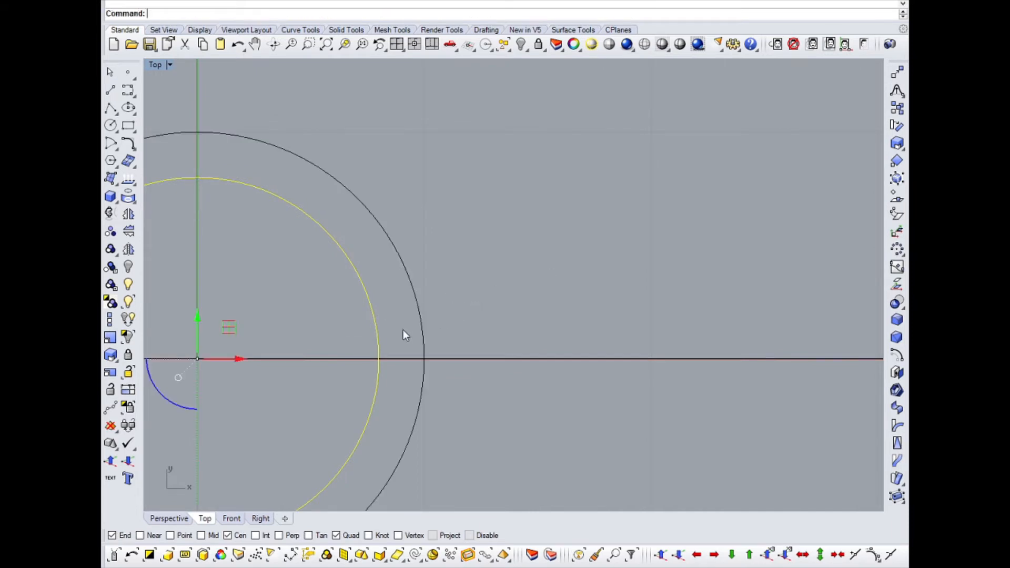
scroll(400, 300, "down", 4)
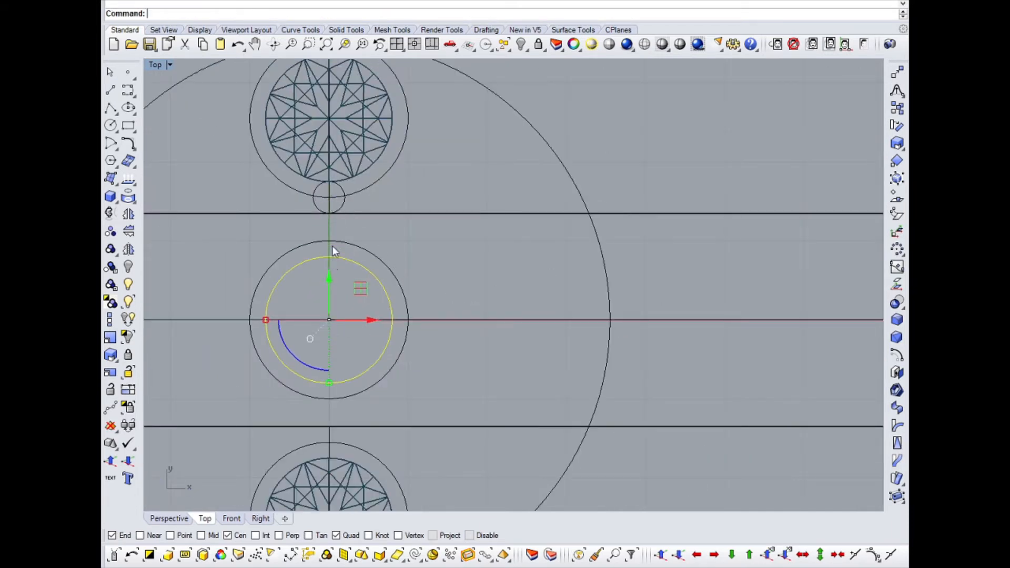
Step: Move the two central concentric circles up along Y until the outer one's top meets the upper diamond's lower edge
key("Escape")
left_click_drag(430, 266, 354, 228)
scroll(418, 229, "down", 3)
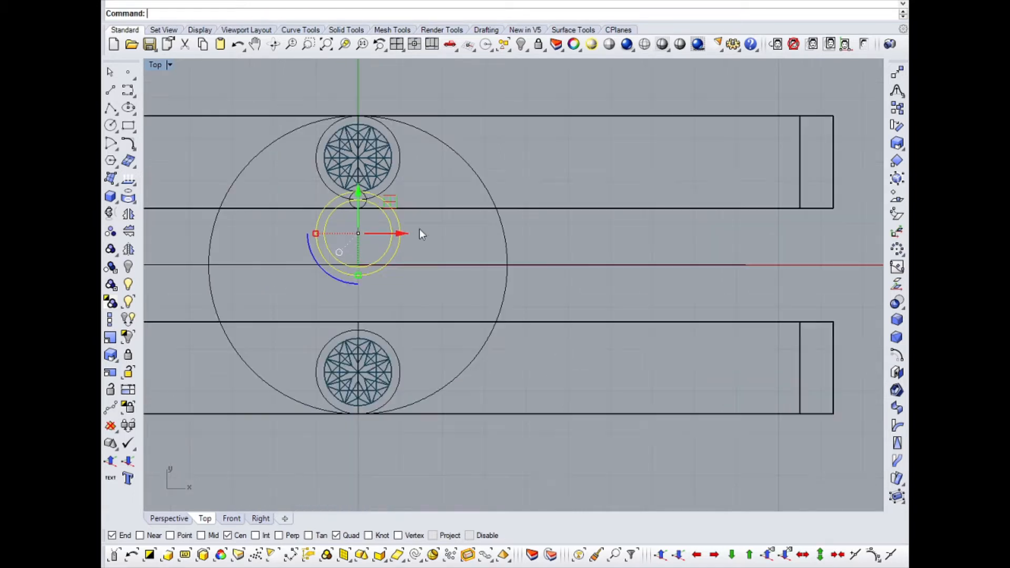
right_click_drag(419, 229, 472, 288)
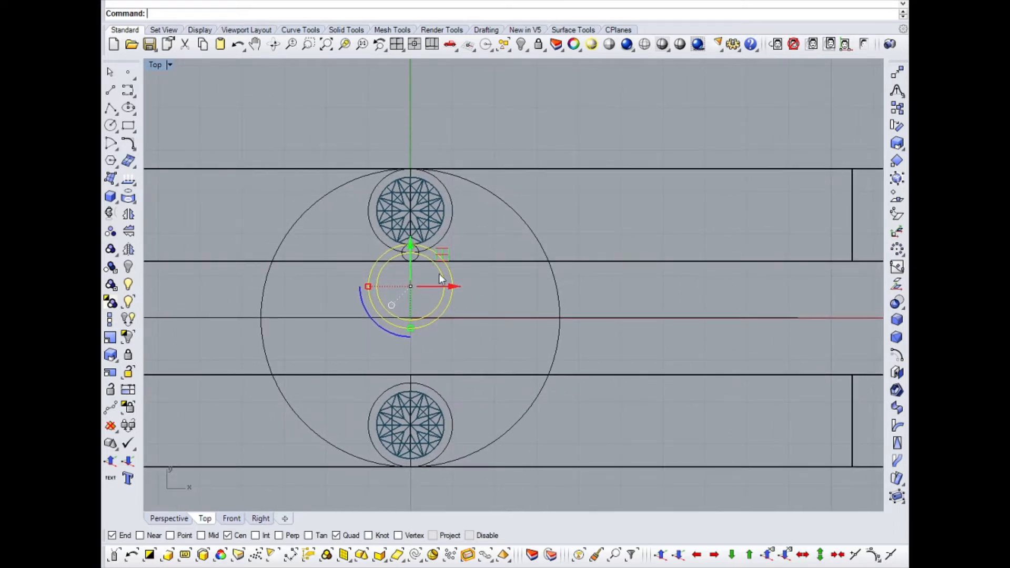
scroll(439, 287, "up", 5)
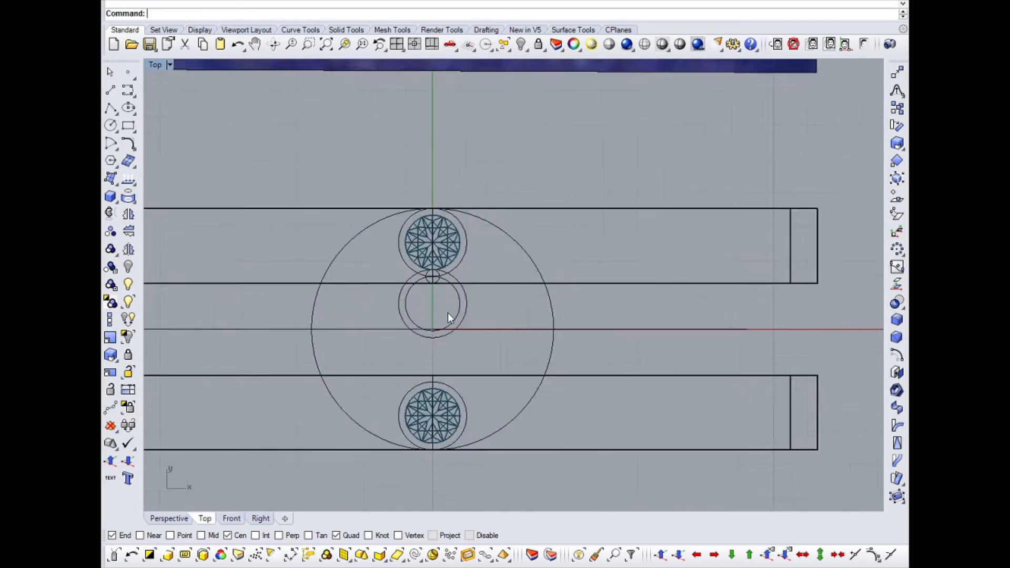
Step: Move the two concentric circles up until the inner one's top meets the diamond's lower edge, and lower them by 0.15
scroll(449, 314, "up", 3)
left_click(469, 310)
scroll(470, 309, "up", 3)
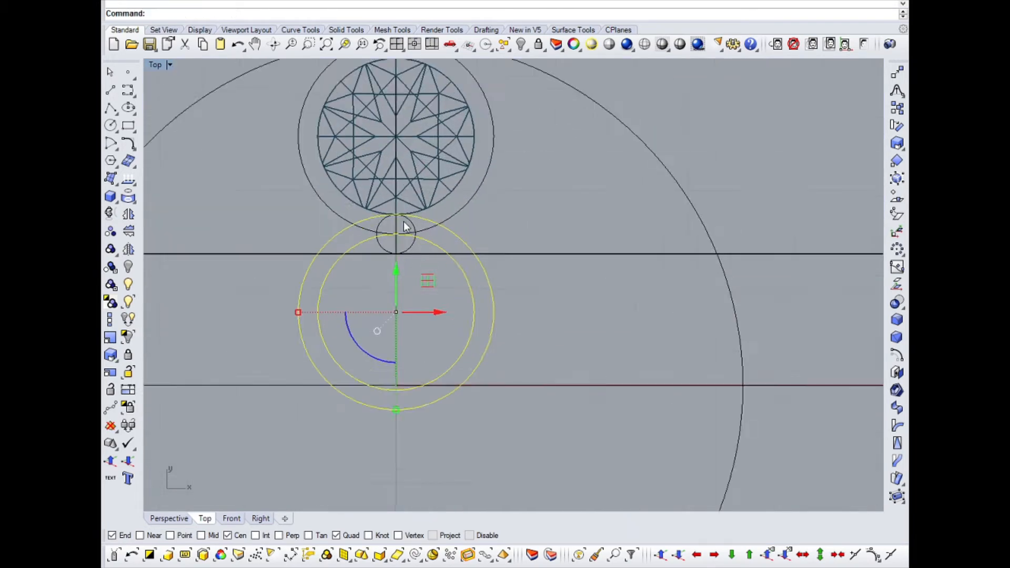
left_click_drag(395, 311, 416, 277)
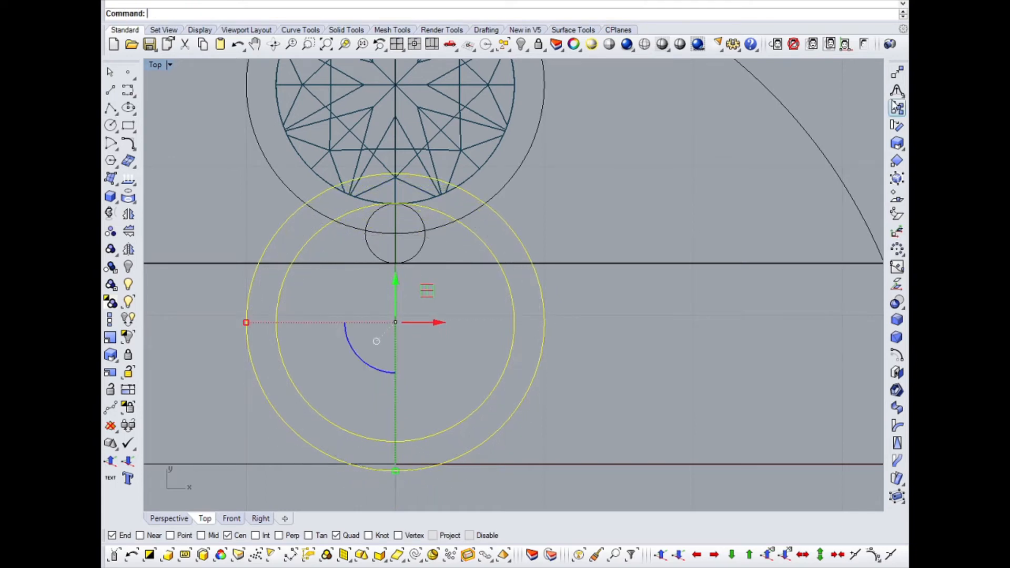
left_click(897, 72)
left_click(598, 308)
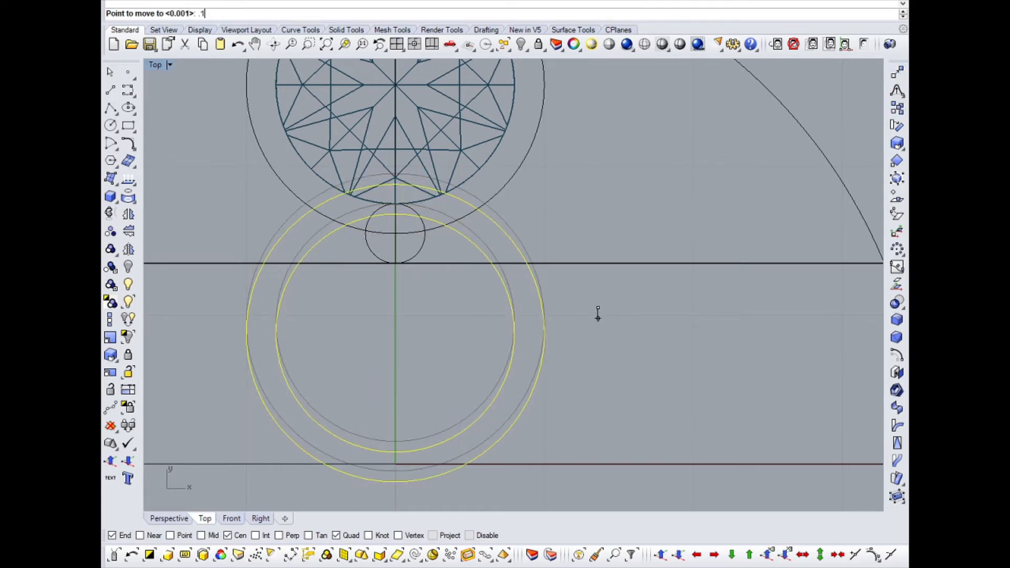
left_click(586, 351)
Step: Mirror the two concentric circles across the X axis and try to dimension the gap between the inner circles
scroll(474, 395, "down", 3)
scroll(437, 405, "up", 4)
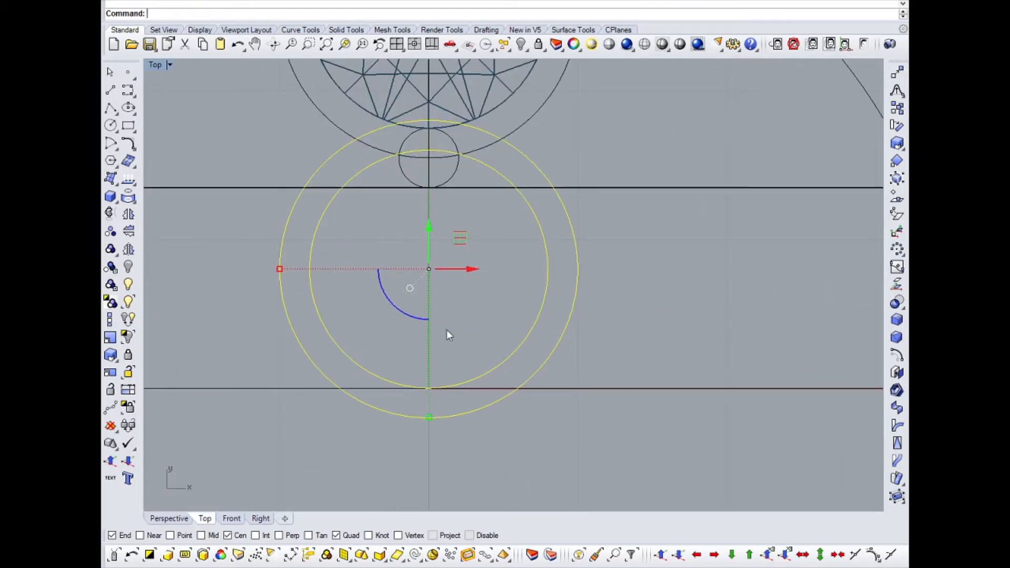
scroll(626, 247, "down", 3)
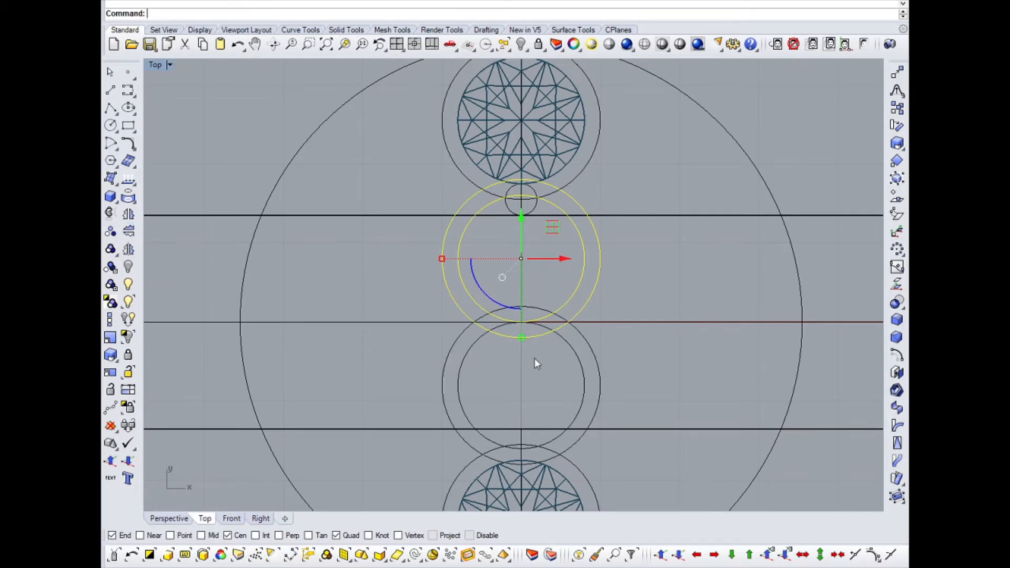
scroll(534, 359, "up", 5)
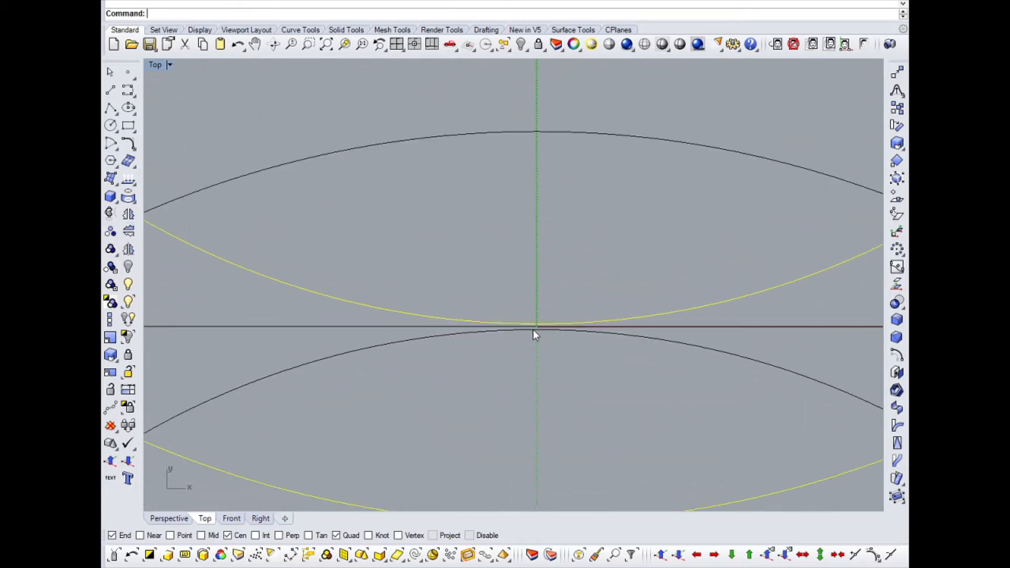
scroll(523, 332, "down", 3)
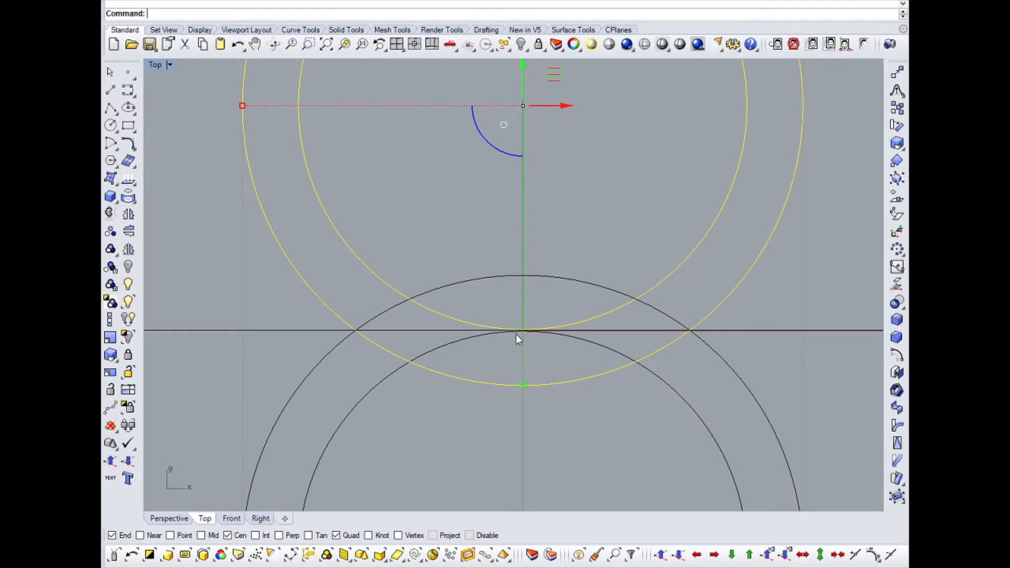
scroll(516, 331, "down", 3)
type("Dim")
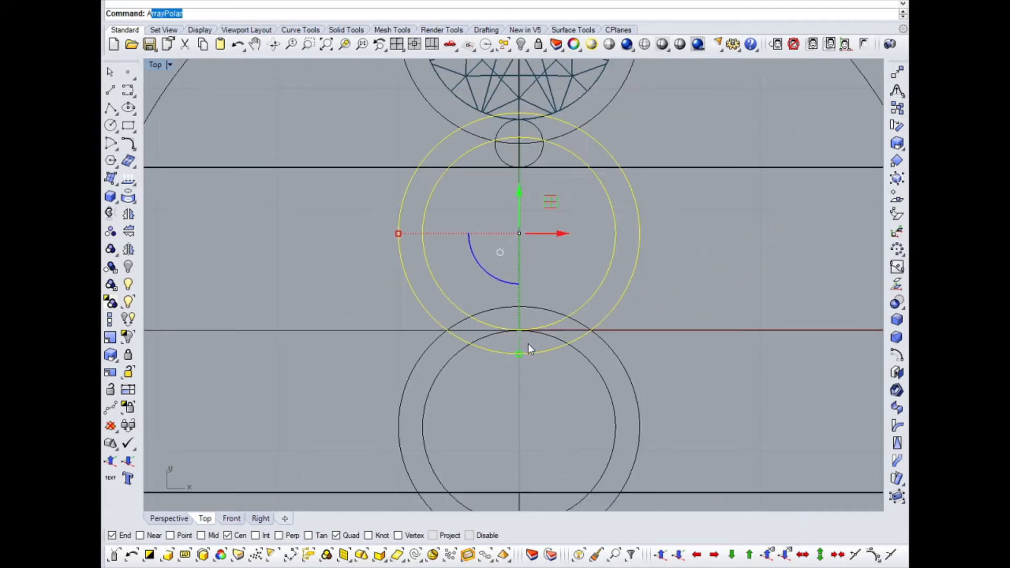
key("Return")
scroll(526, 338, "up", 4)
left_click(513, 322)
key("Escape")
scroll(519, 343, "down", 5)
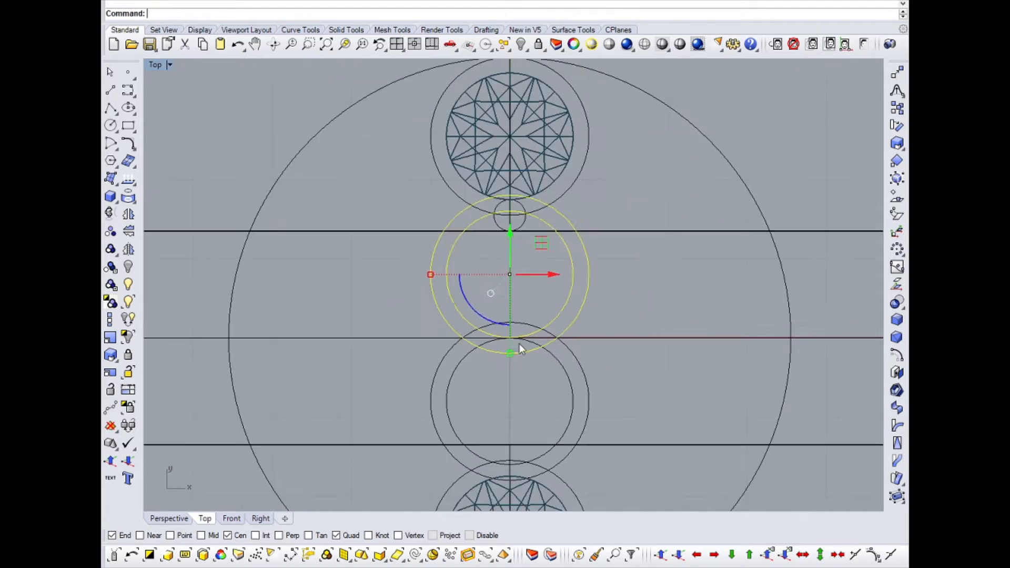
Step: Delete both pairs of concentric circles between the two diamonds
key("Escape")
left_click(590, 389)
key("Delete")
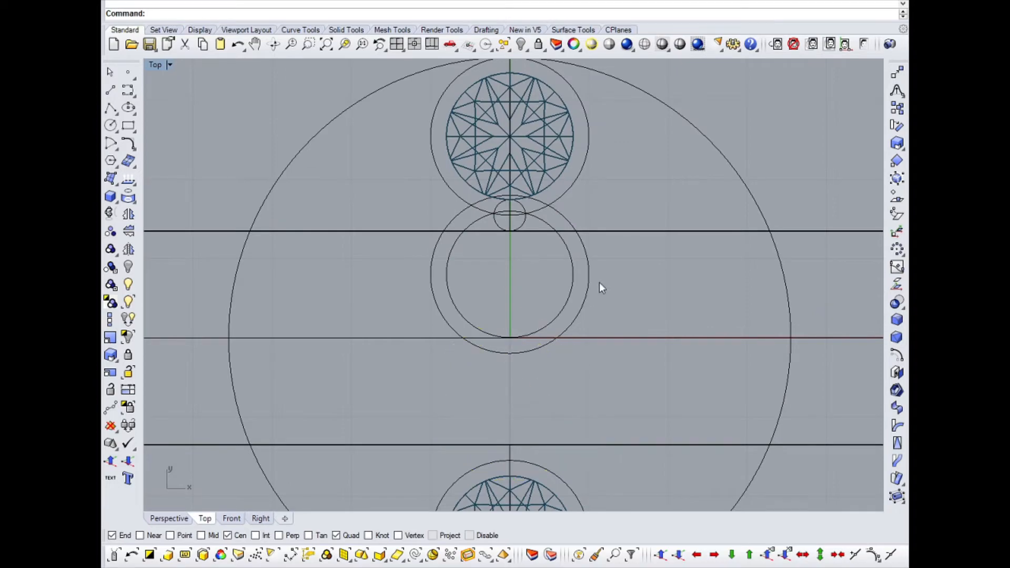
left_click_drag(598, 282, 533, 304)
key("Delete")
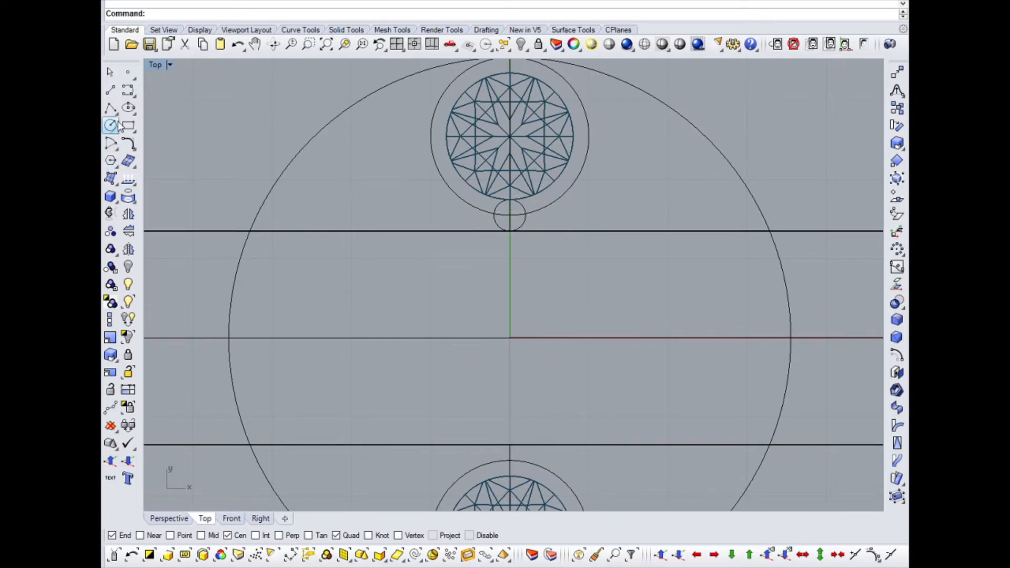
Step: Examine the baguettes and the small round stones between them in both reference pictures
scroll(434, 302, "down", 6)
scroll(660, 263, "up", 10)
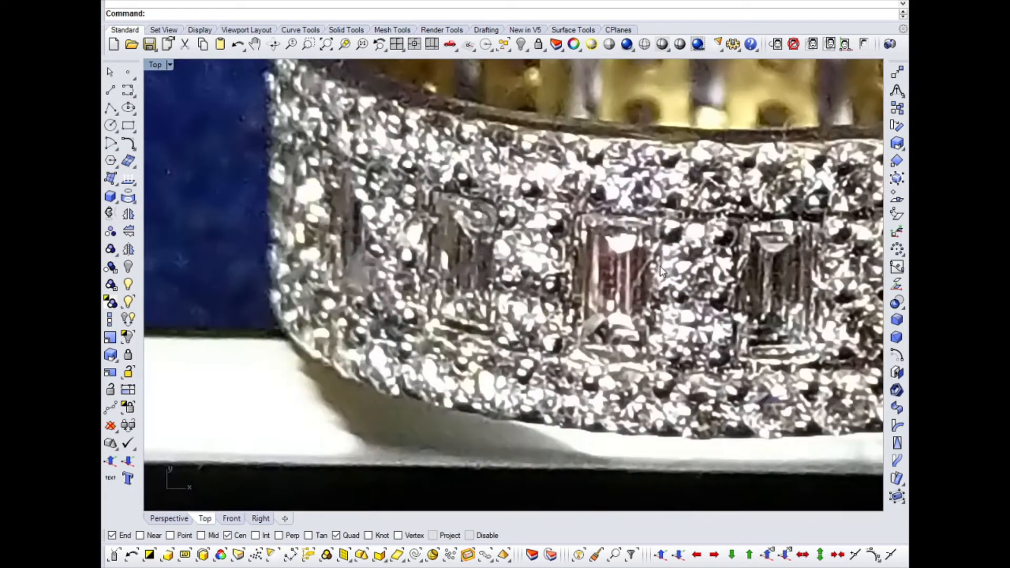
scroll(372, 265, "down", 5)
scroll(389, 152, "up", 6)
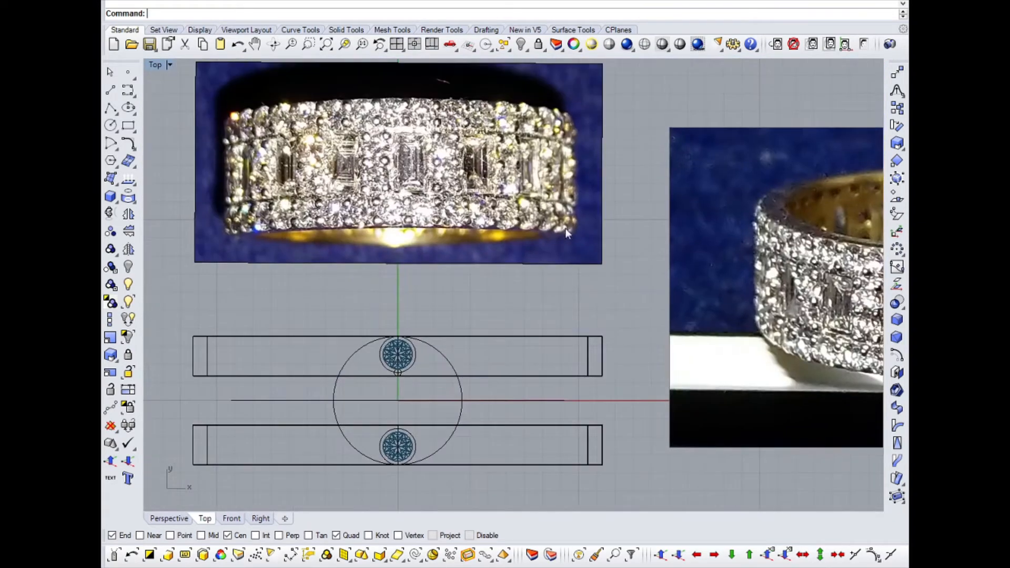
scroll(389, 152, "up", 3)
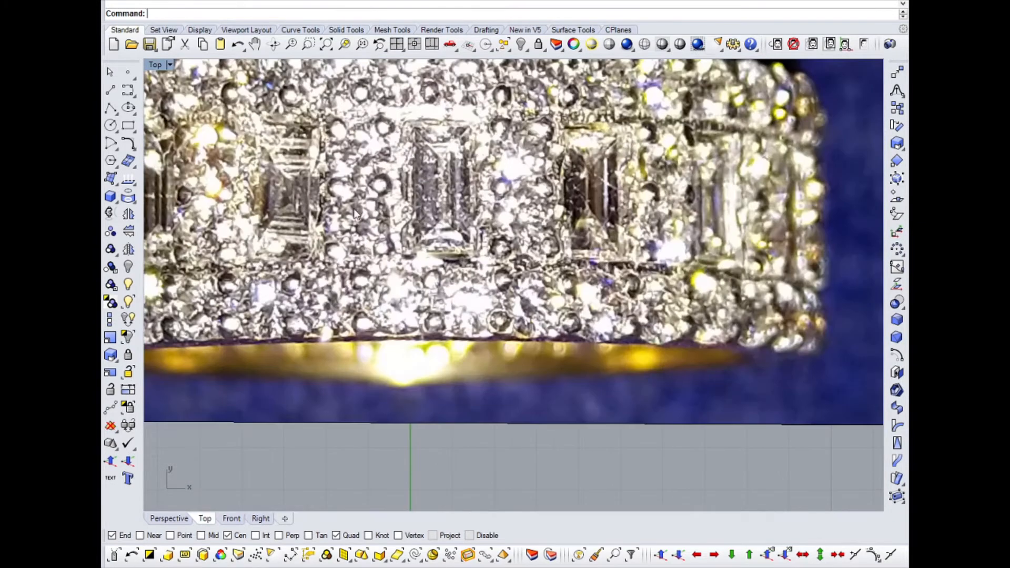
scroll(416, 336, "down", 6)
scroll(431, 303, "up", 6)
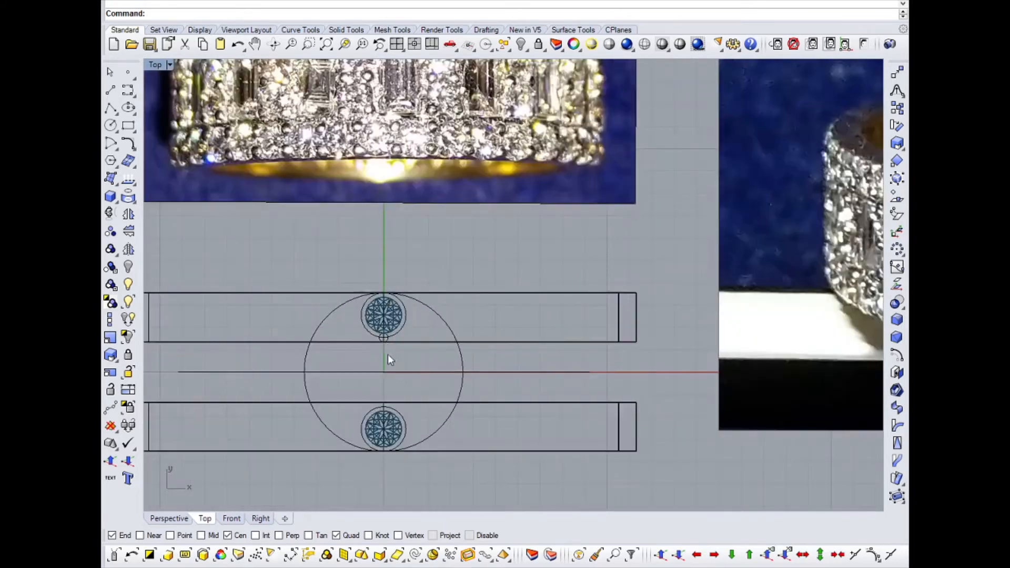
Step: Draw a circle by diameter from the origin upward along the Y axis, slightly smaller than the upper diamond
left_click(111, 127)
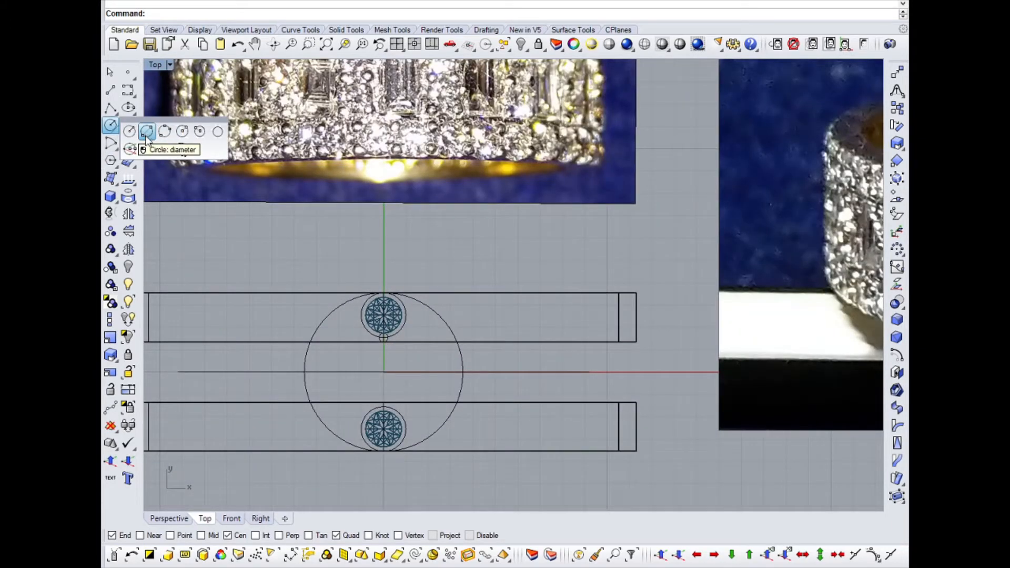
left_click(147, 131)
scroll(390, 358, "up", 5)
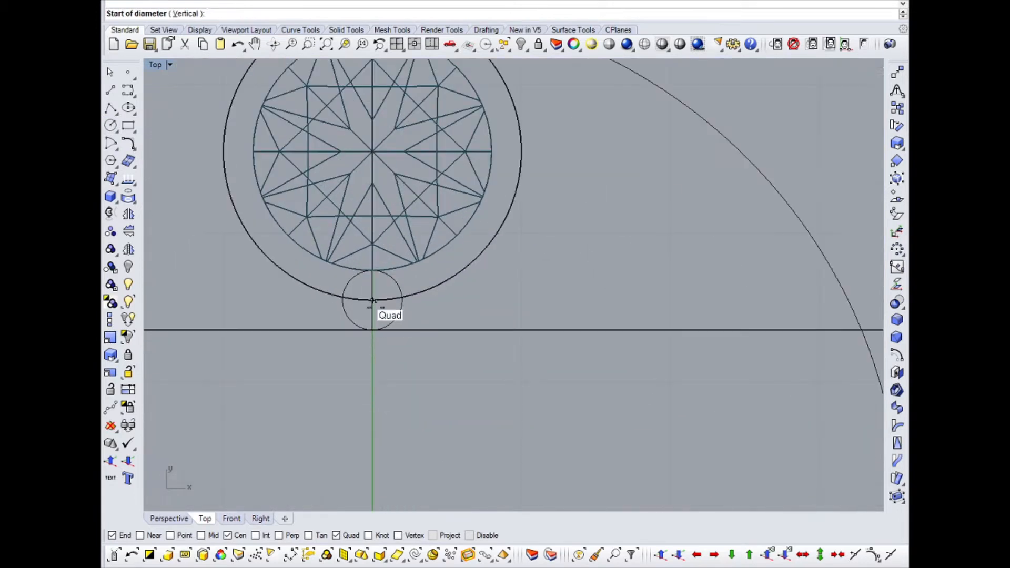
scroll(387, 367, "down", 5)
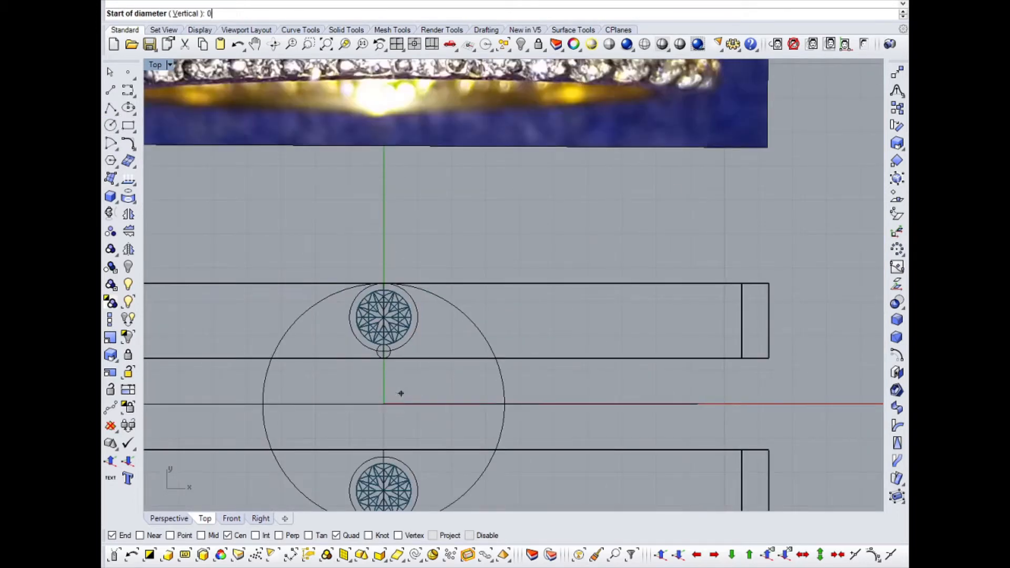
left_click(402, 403)
scroll(401, 395, "up", 5)
scroll(385, 377, "up", 4)
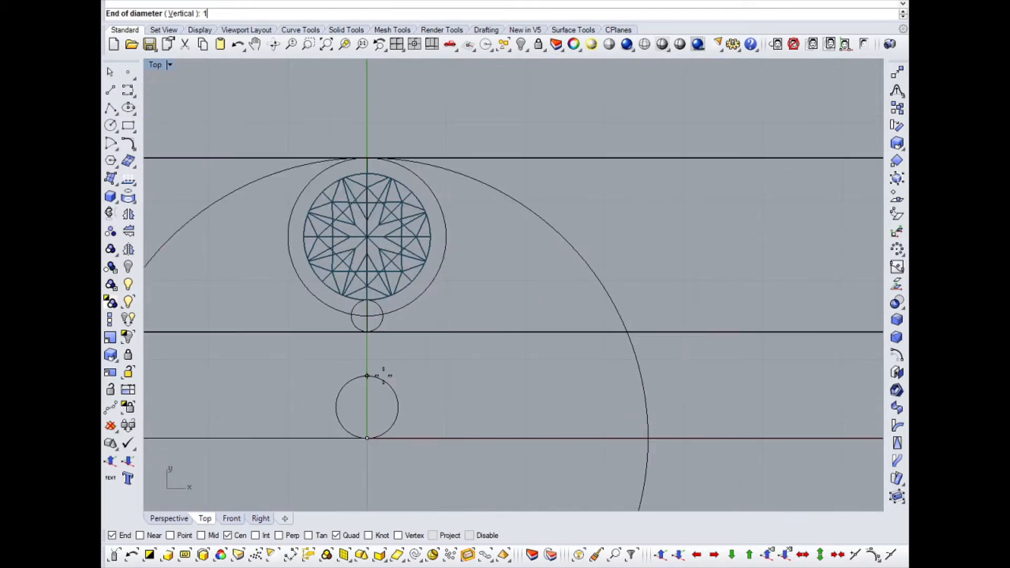
left_click(383, 374)
left_click(426, 383)
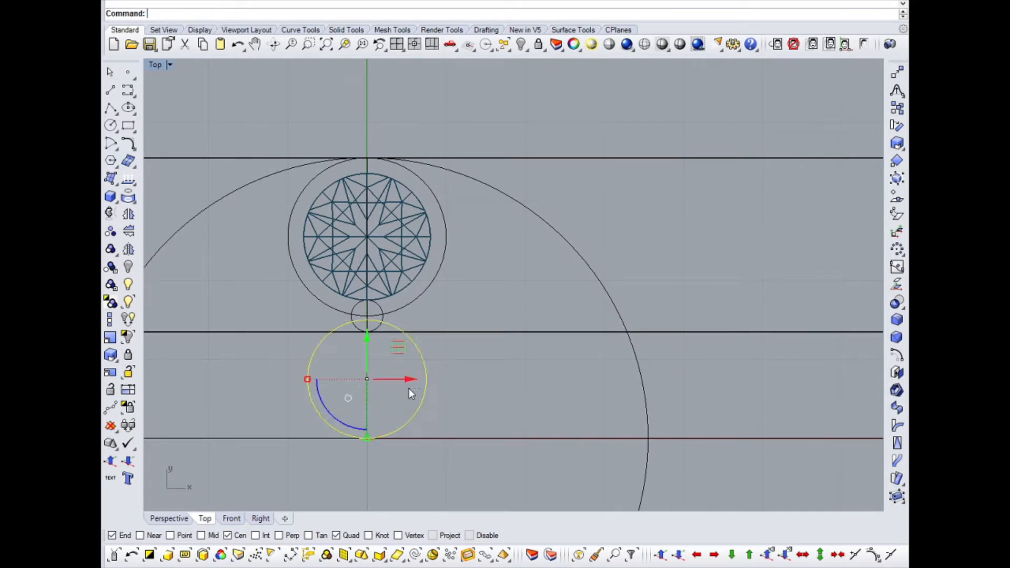
Step: Offset the new circle outward by 0.15, and offset it outward again by a slightly larger distance
left_click(897, 355)
right_click_drag(476, 380, 453, 365)
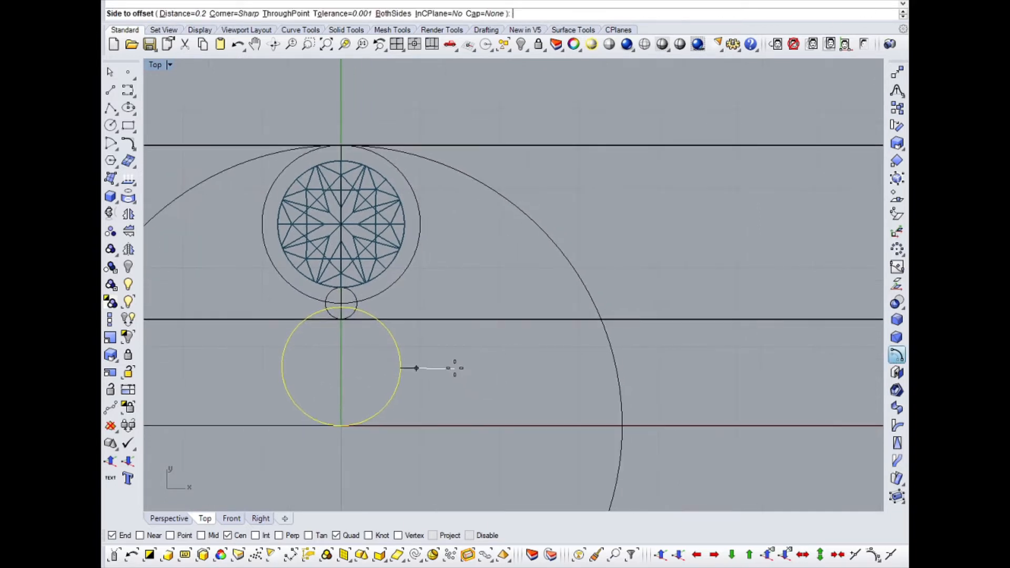
type(".1")
key("Return")
left_click(481, 358)
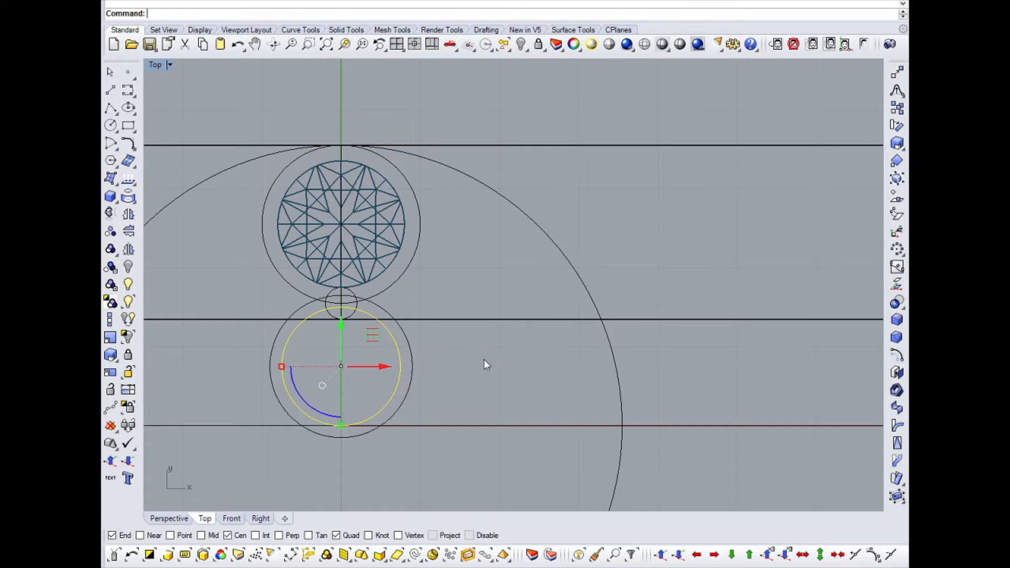
key("Escape")
left_click(403, 374)
left_click(401, 372)
key("Return")
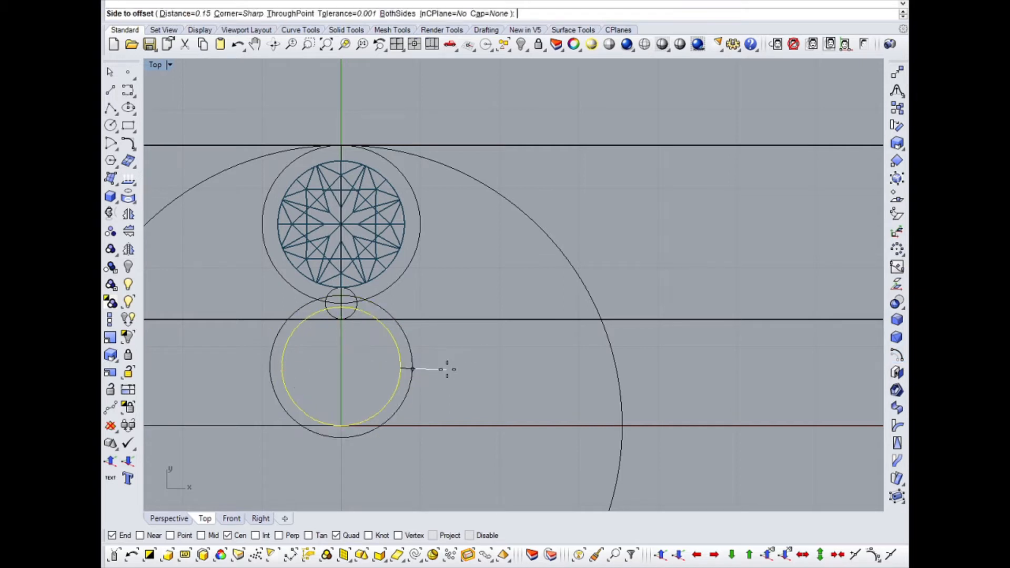
left_click(452, 364)
key("Escape")
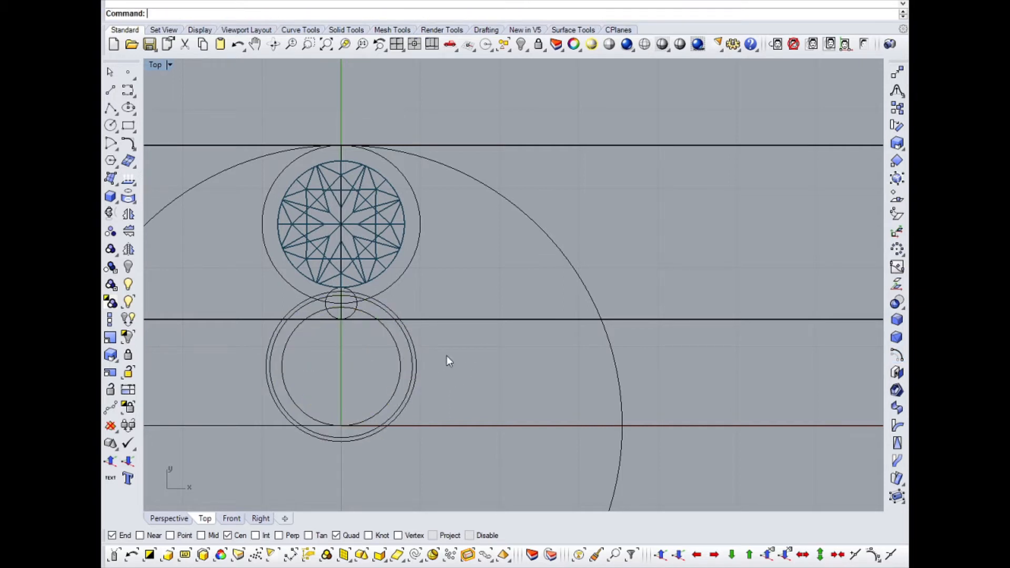
Step: Move the three concentric circles up along Y until the outermost one's top meets the upper diamond's lower edge
left_click_drag(447, 355, 359, 321)
scroll(352, 315, "up", 3)
left_click_drag(333, 380, 353, 366)
scroll(391, 296, "down", 3)
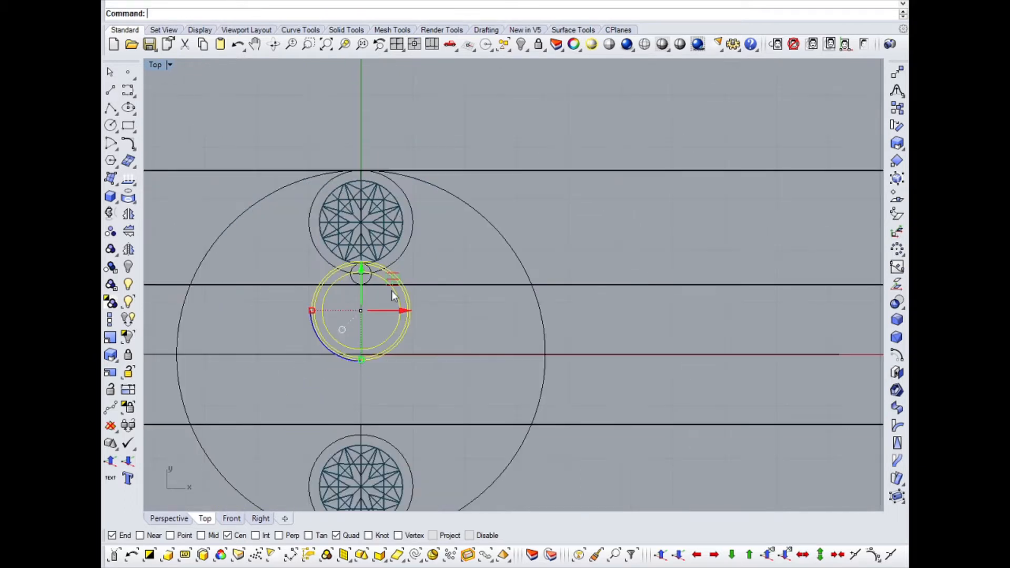
Step: Mirror the three concentric circles across the X axis to form a matching lower set
left_click(128, 232)
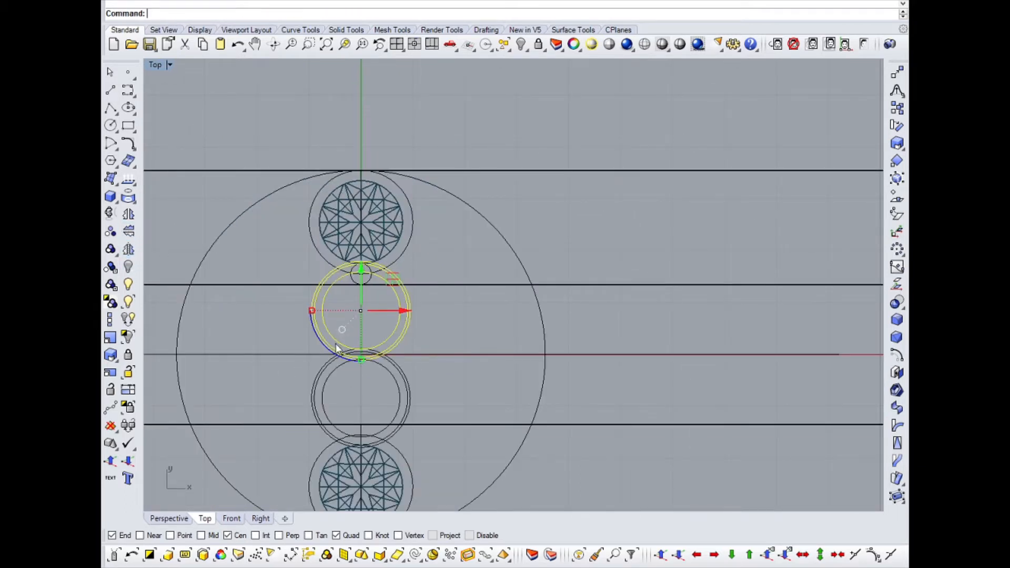
scroll(354, 351, "up", 6)
scroll(356, 361, "up", 5)
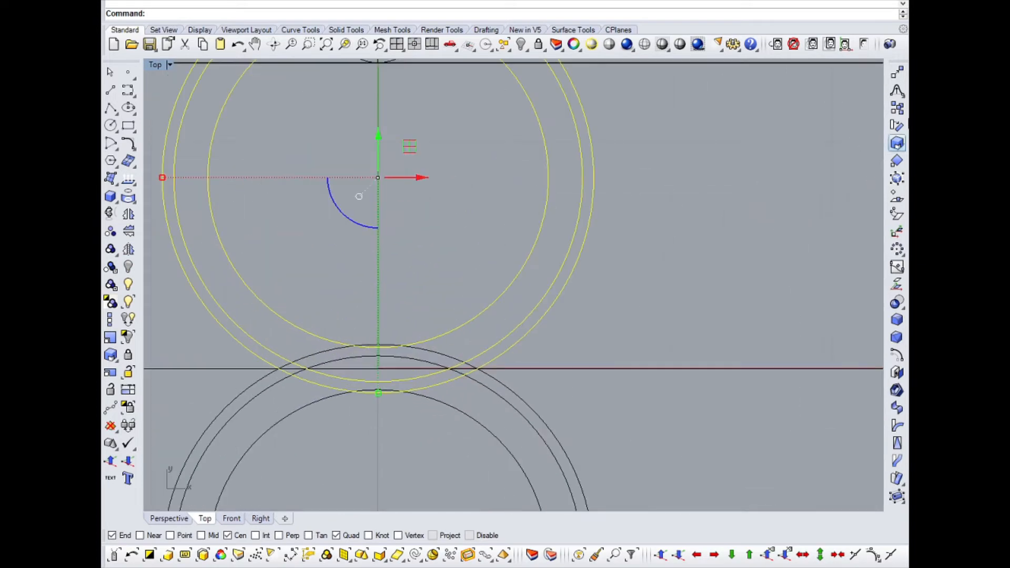
Step: Nudge the upper set of three circles along Y to adjust its overlap with the mirrored set
left_click(897, 72)
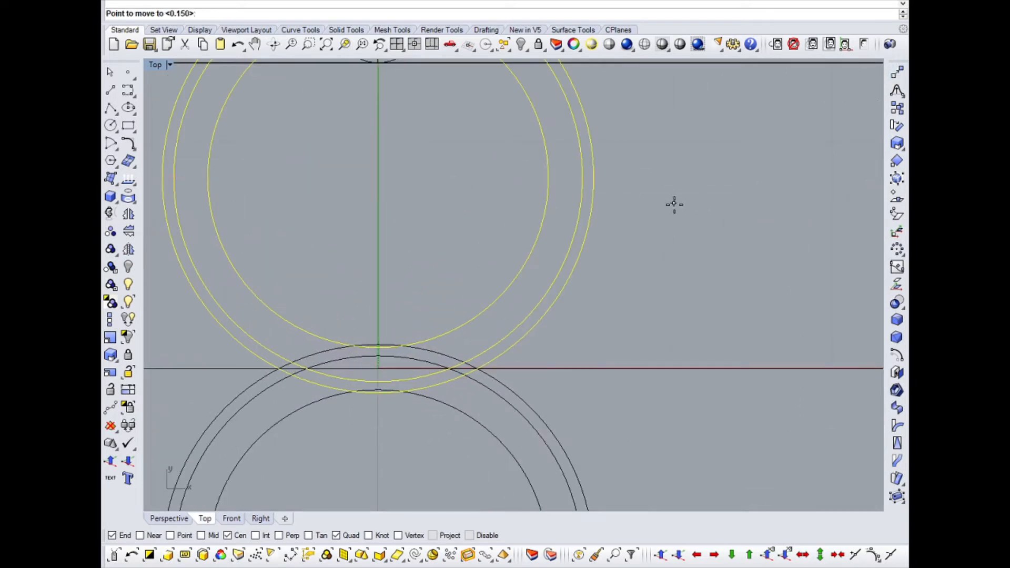
key("Return")
key("Return")
scroll(373, 432, "up", 5)
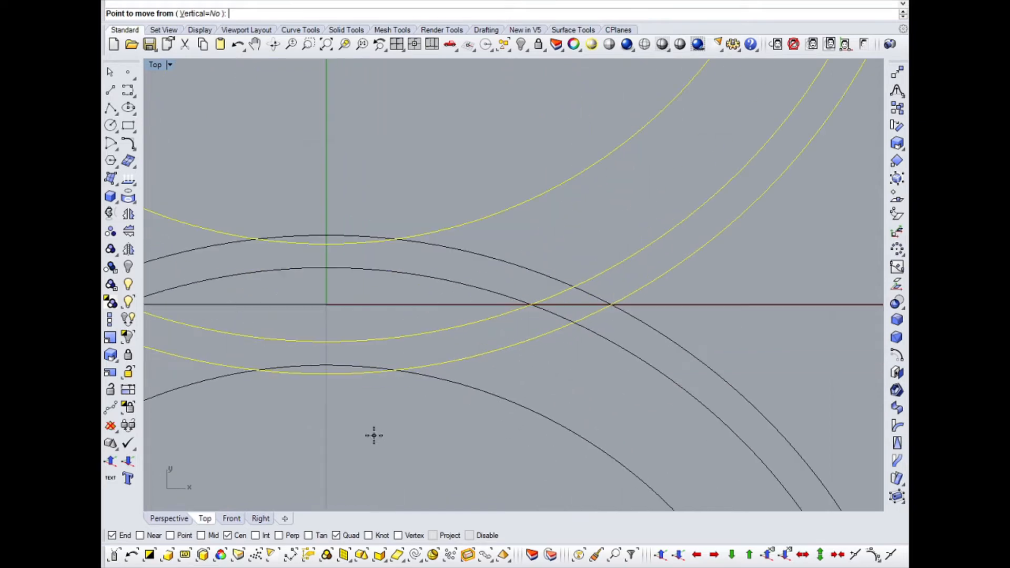
left_click(372, 433)
left_click(363, 363)
scroll(363, 358, "down", 6)
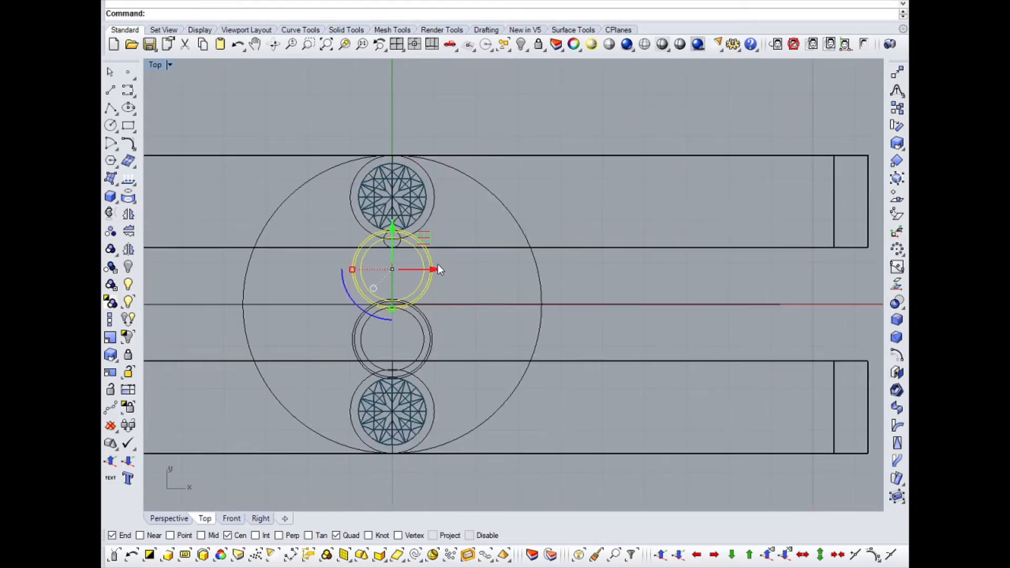
Step: Fine-tune the upper circle set along Y until its innermost circle's bottom meets the mirrored middle circle's top
scroll(384, 233, "up", 4)
key("Return")
scroll(341, 360, "up", 3)
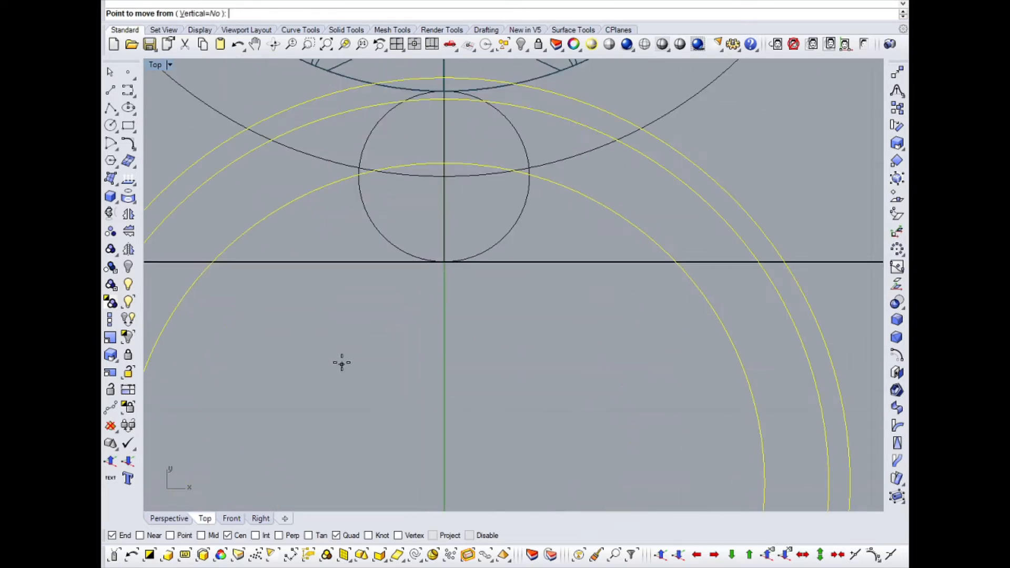
left_click(343, 358)
left_click(343, 332)
scroll(368, 337, "down", 5)
scroll(402, 340, "up", 5)
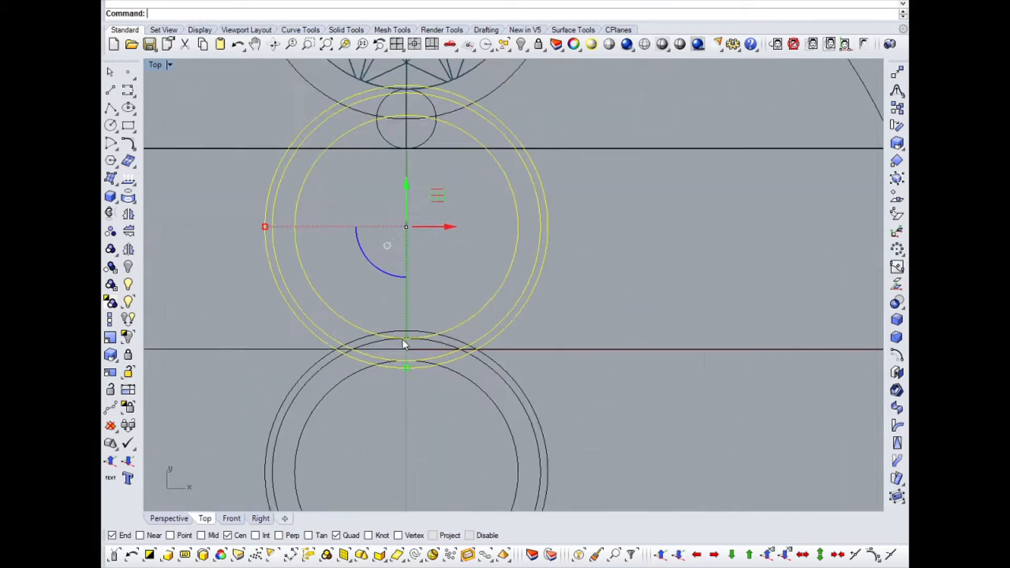
scroll(404, 343, "up", 3)
key("Return")
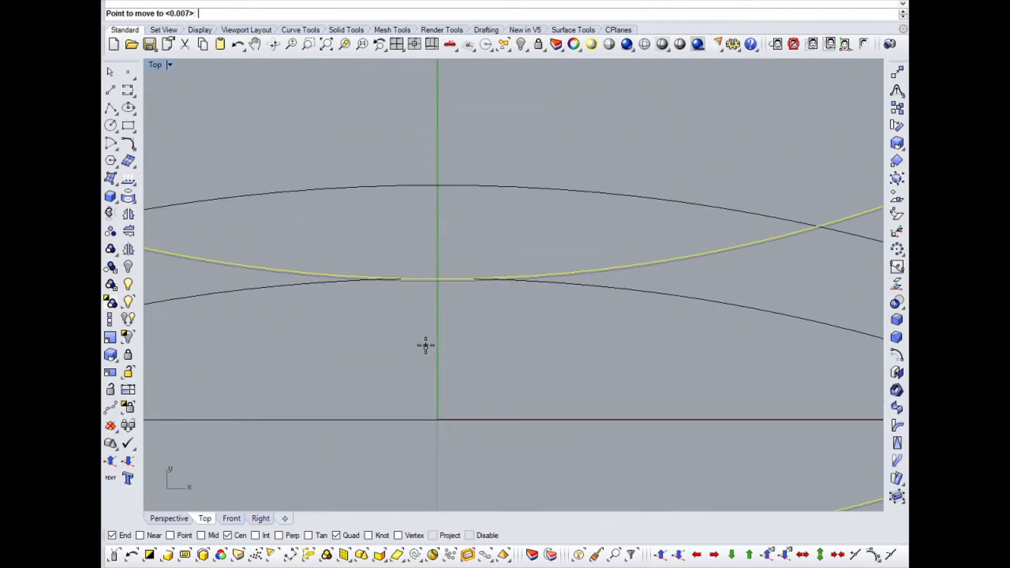
left_click(426, 345)
Step: Inspect the two circle sets and both bands in Perspective from a lower viewing angle
scroll(412, 274, "down", 15)
left_click(415, 251)
key("ctrl+Tab")
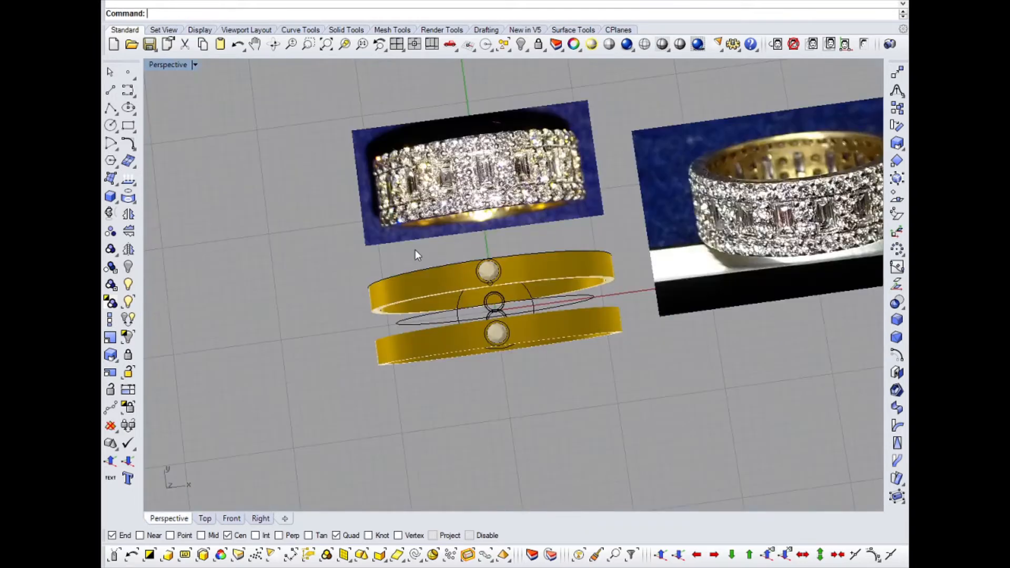
right_click_drag(488, 342, 482, 251)
key("ctrl+Tab")
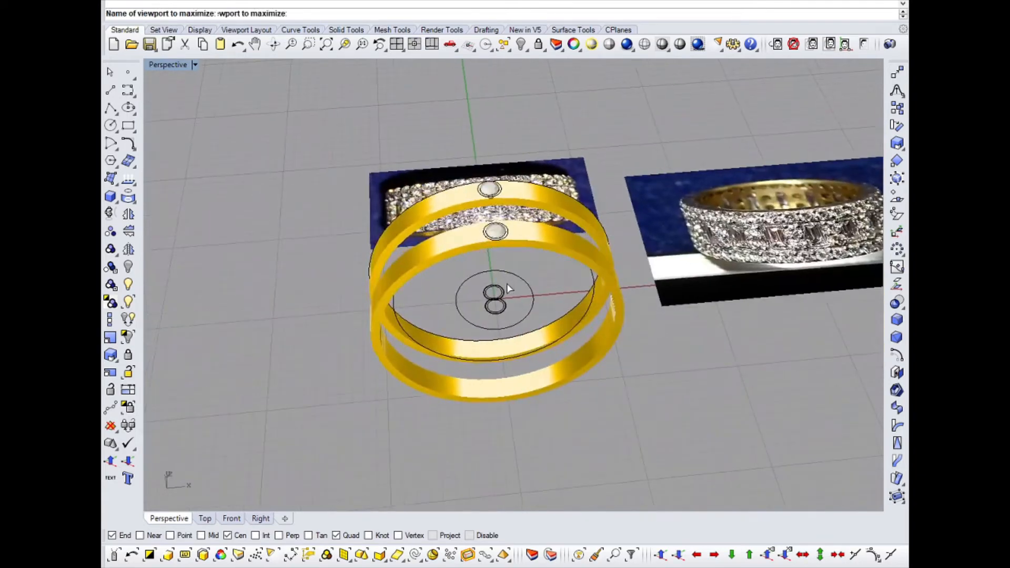
Step: Examine the stone layout in the reference photos and compare it with the open gap between the two bands in Perspective
scroll(399, 254, "down", 5)
right_click_drag(437, 205, 439, 230)
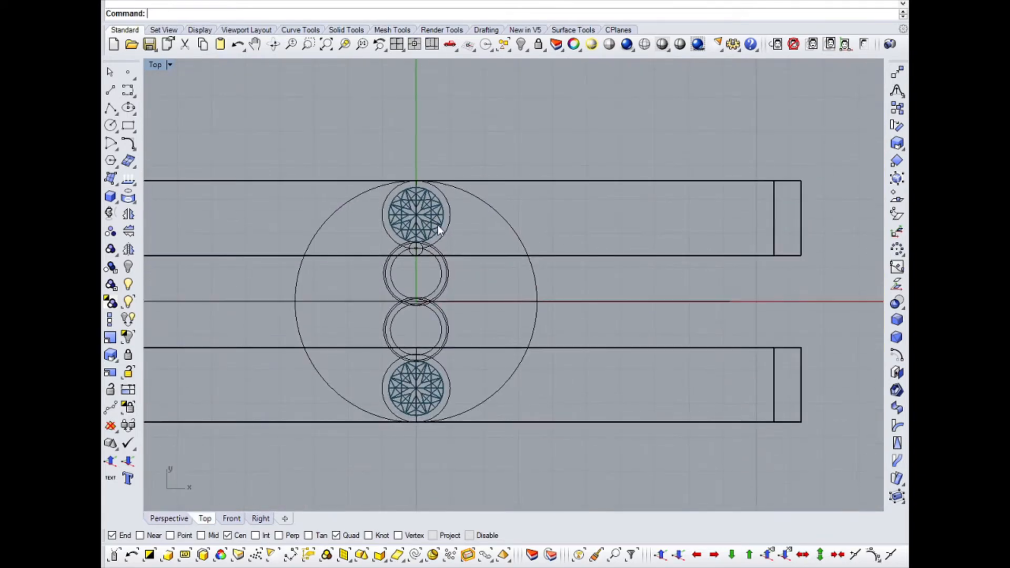
left_click(111, 197)
key("Escape")
key("ctrl+Tab")
right_click_drag(482, 260, 479, 221)
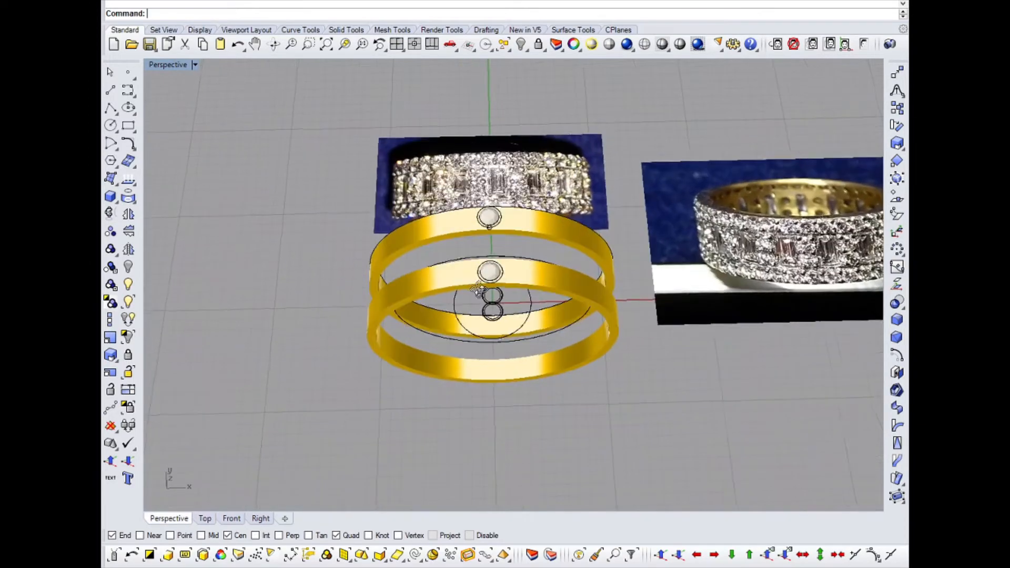
middle_click(476, 216)
left_click(477, 181)
scroll(796, 242, "up", 10)
right_click_drag(797, 242, 798, 225)
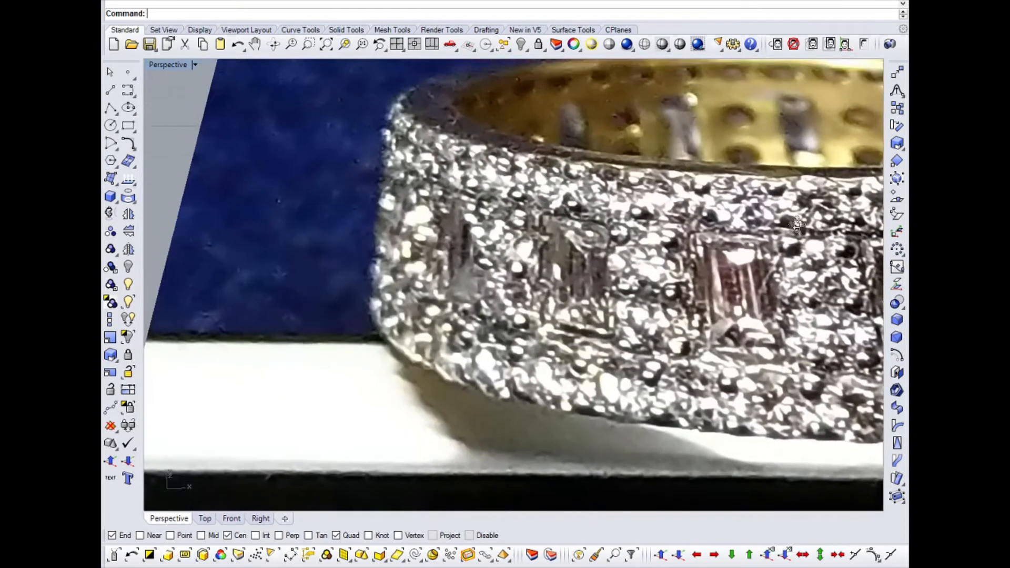
scroll(796, 225, "down", 10)
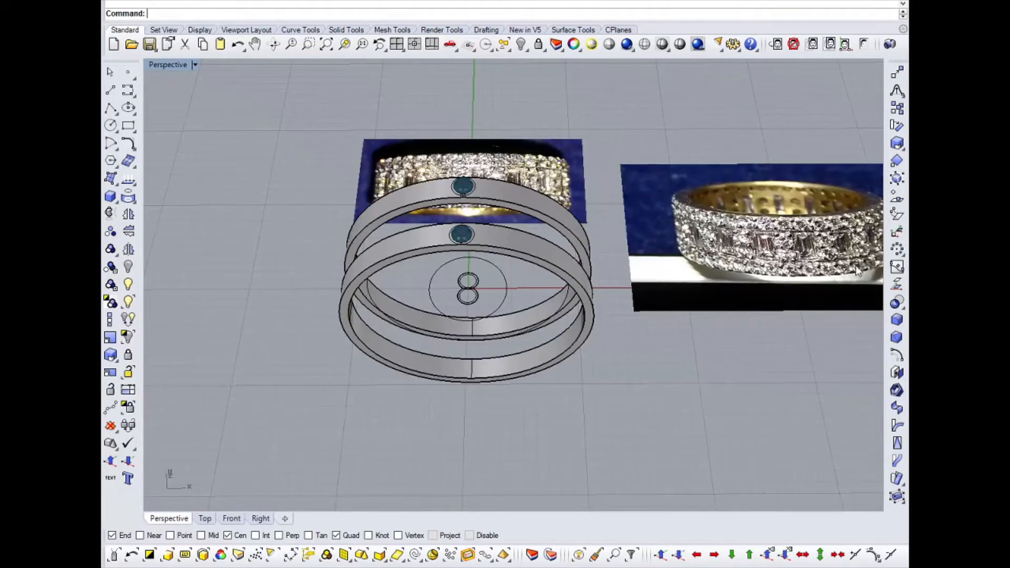
scroll(794, 257, "up", 5)
scroll(805, 284, "down", 5)
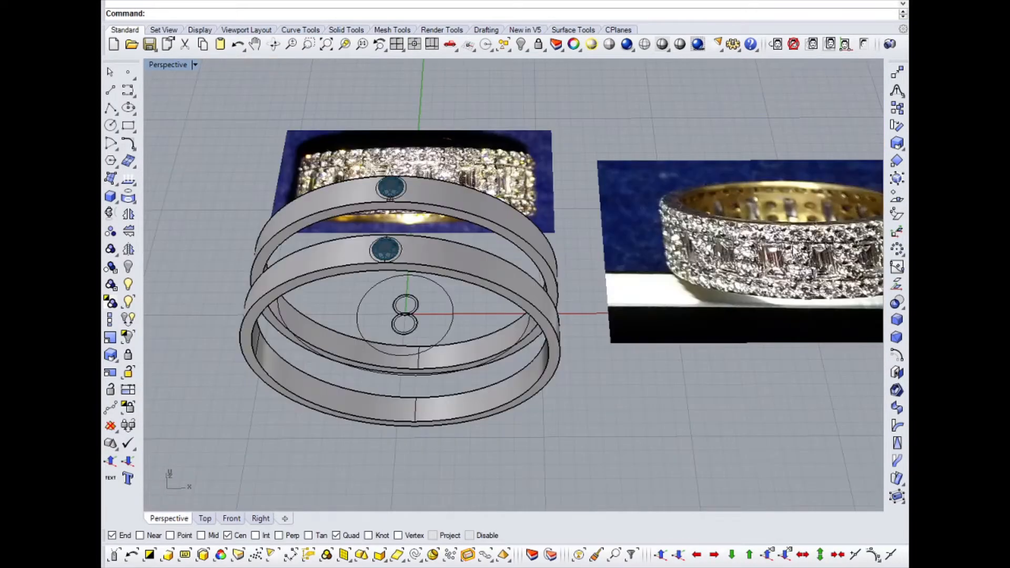
scroll(788, 237, "up", 5)
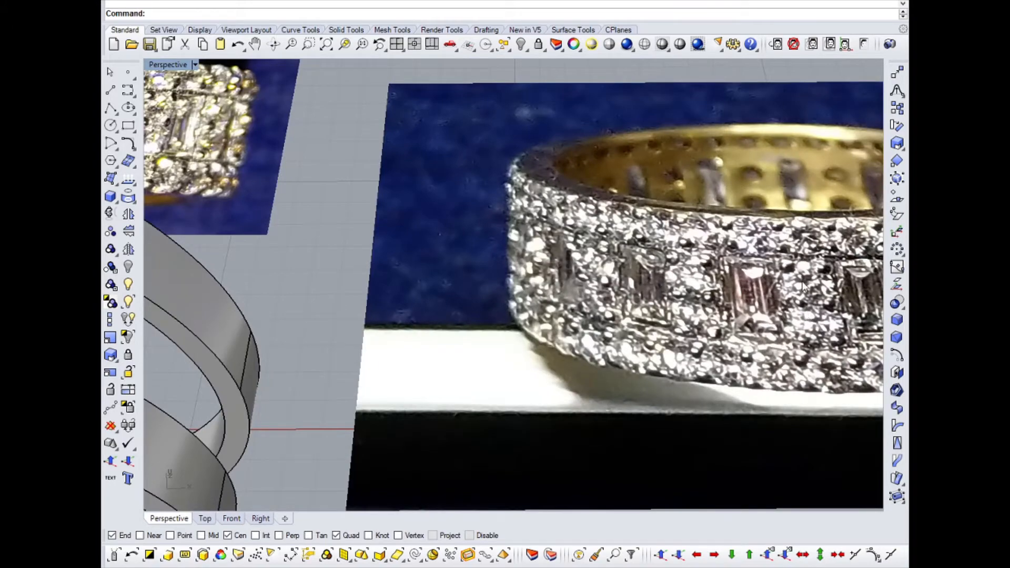
scroll(803, 287, "down", 5)
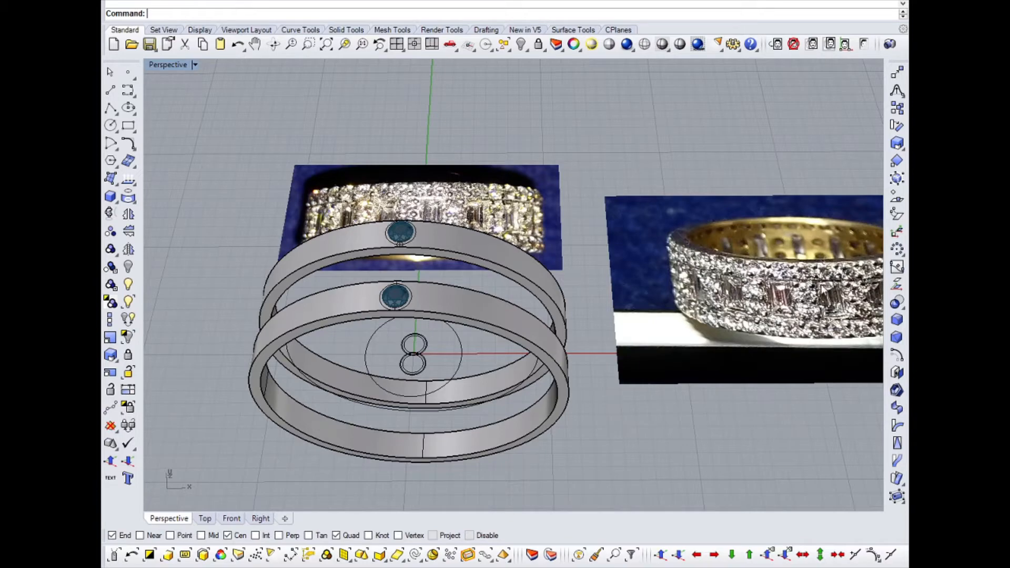
scroll(357, 238, "down", 3)
scroll(434, 335, "up", 5)
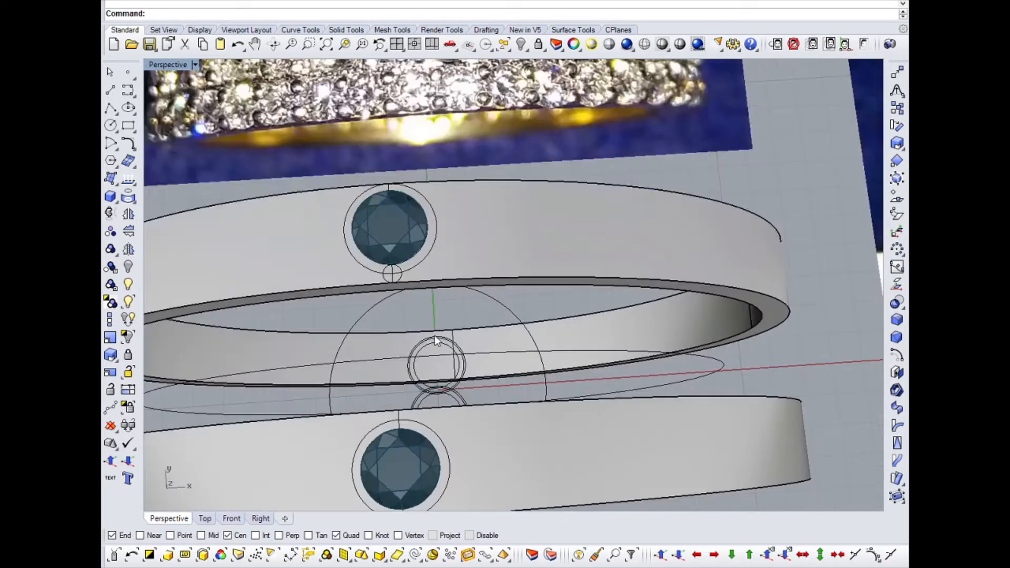
Step: Create a box in the Top view spanning the two circle sets toward the lower stone's center, and give it a low height in Front
key("ctrl+F1")
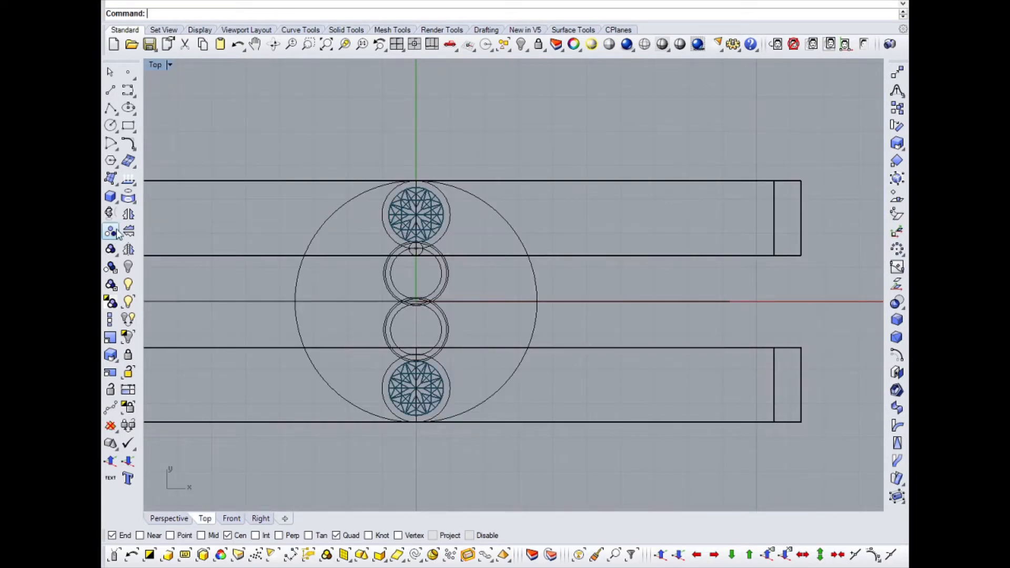
left_click(459, 256)
left_click(390, 241)
left_click(571, 186)
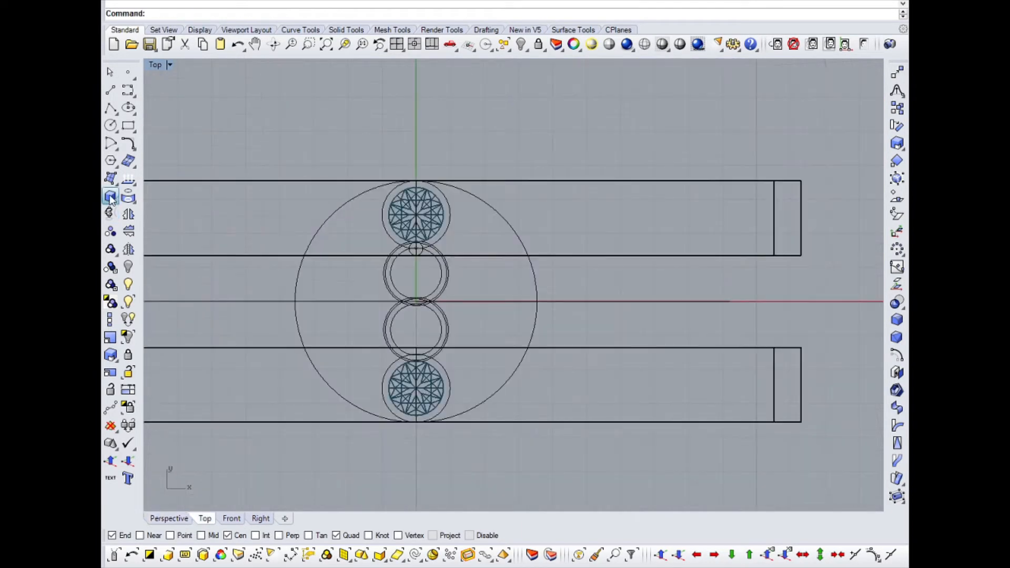
left_click(110, 197)
scroll(373, 231, "up", 5)
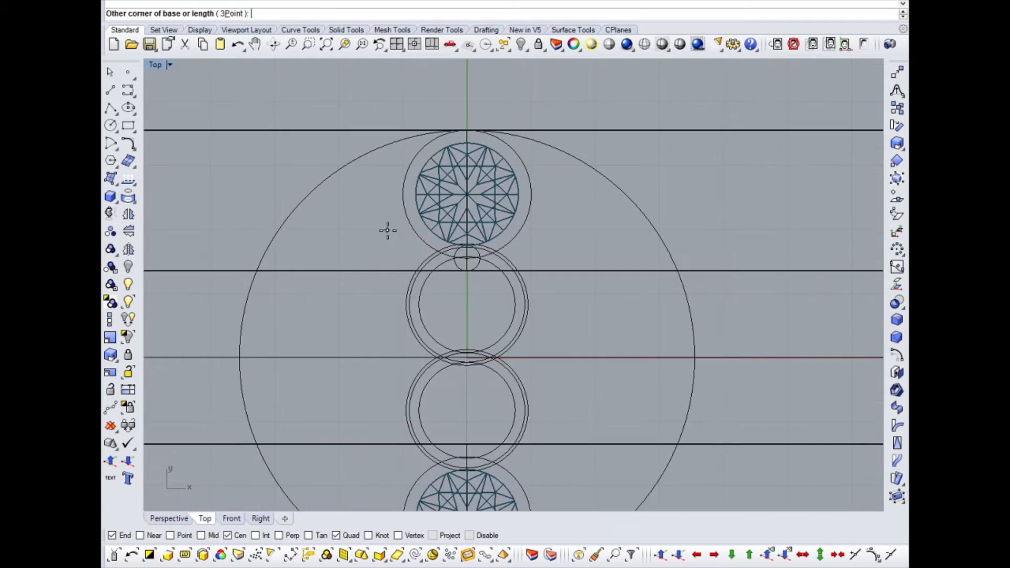
left_click(387, 230)
right_click_drag(518, 479, 478, 354)
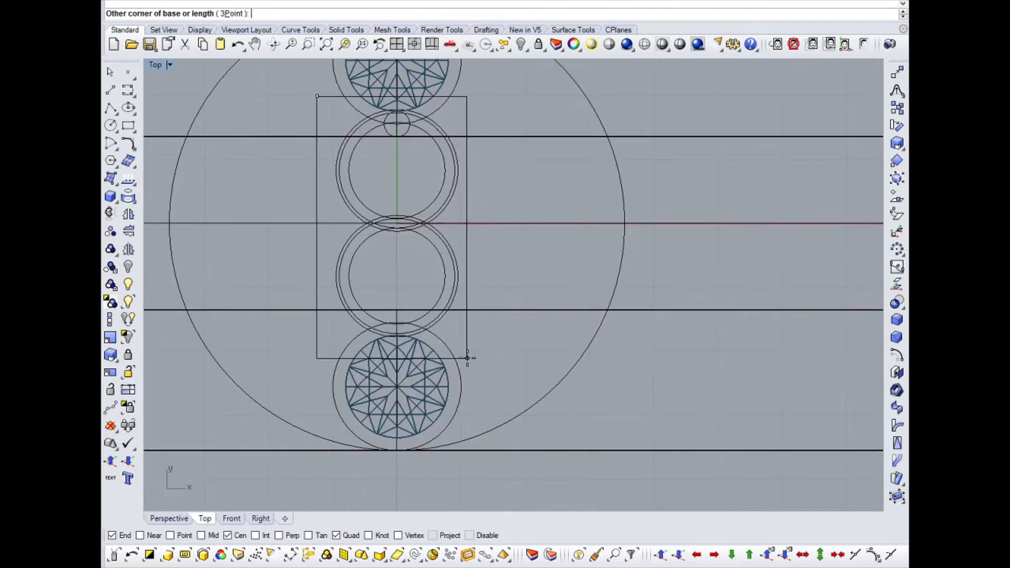
left_click(465, 352)
key("ctrl+F2")
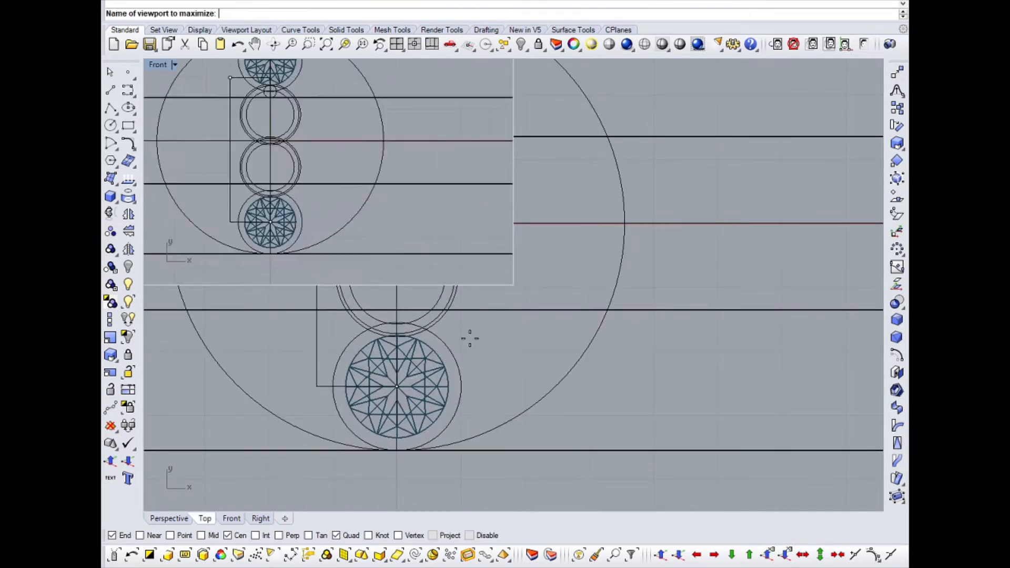
scroll(416, 433, "down", 1)
scroll(402, 322, "up", 4)
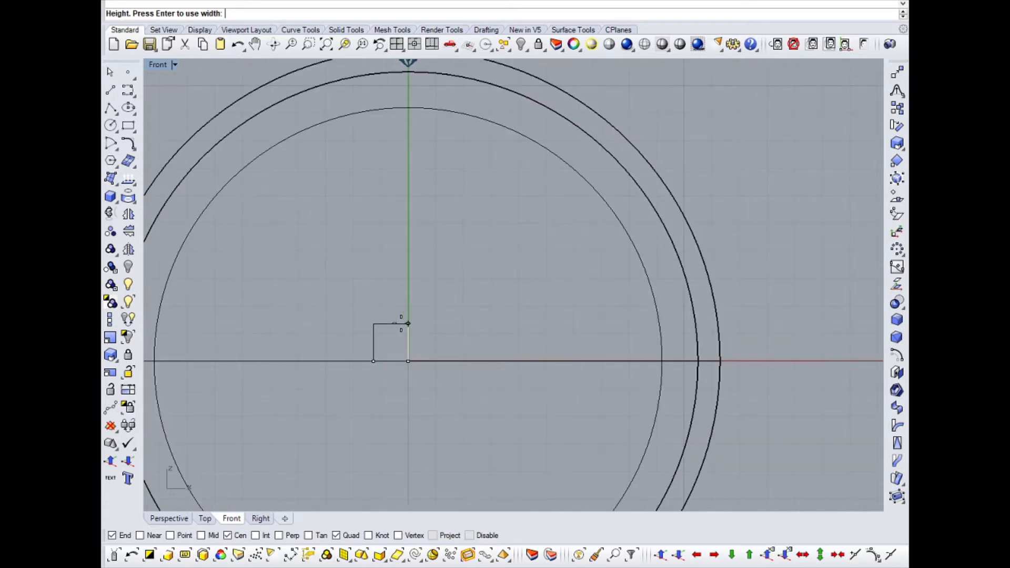
key("Return")
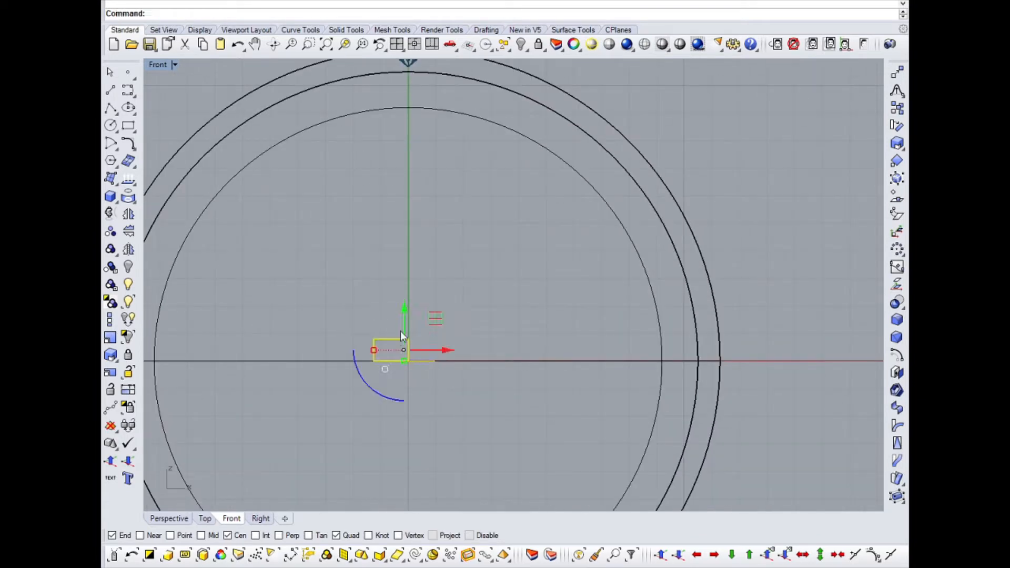
Step: Raise the box above the ground plane and widen it symmetrically to about the circle sets' outer width
left_click_drag(403, 342, 434, 245)
key("ctrl+F1")
scroll(375, 239, "up", 2)
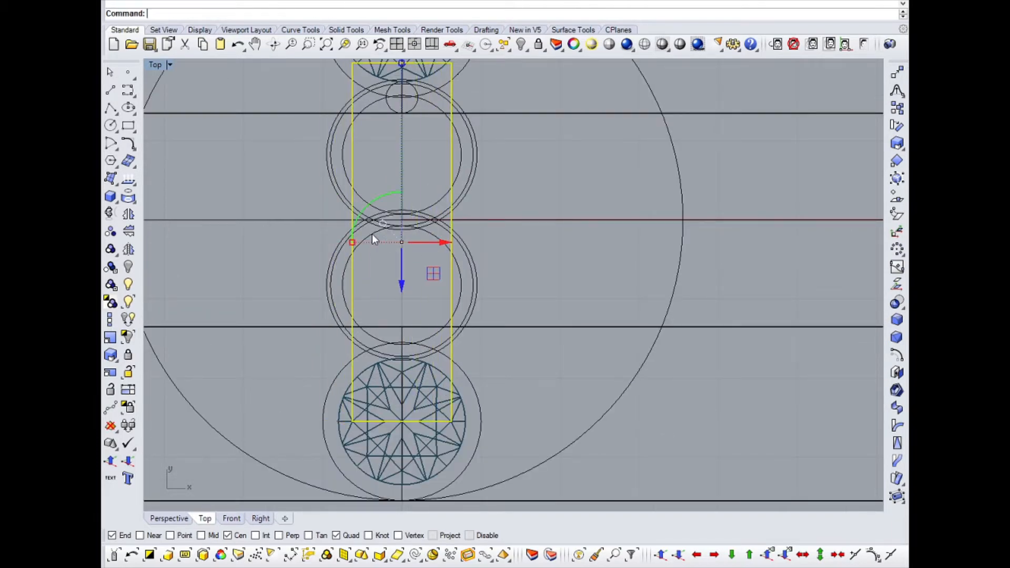
scroll(372, 234, "up", 2)
left_click_drag(349, 248, 307, 268)
scroll(514, 266, "down", 5)
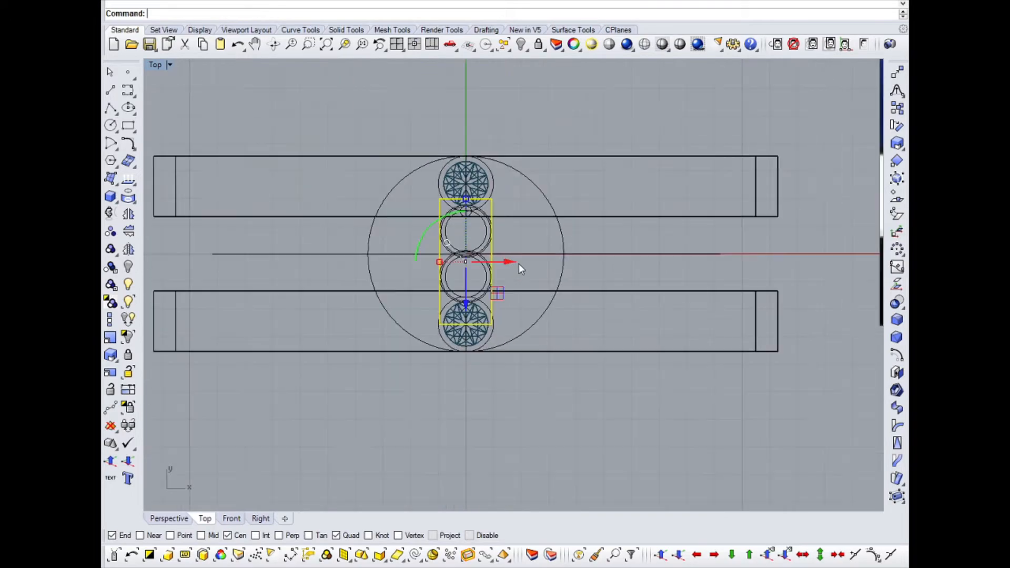
Step: Move the box up to bridge the two bands at their crown, with its top near their outer surfaces
key("ctrl+F4")
middle_click(445, 255)
left_click(444, 254)
right_click_drag(507, 380, 488, 282)
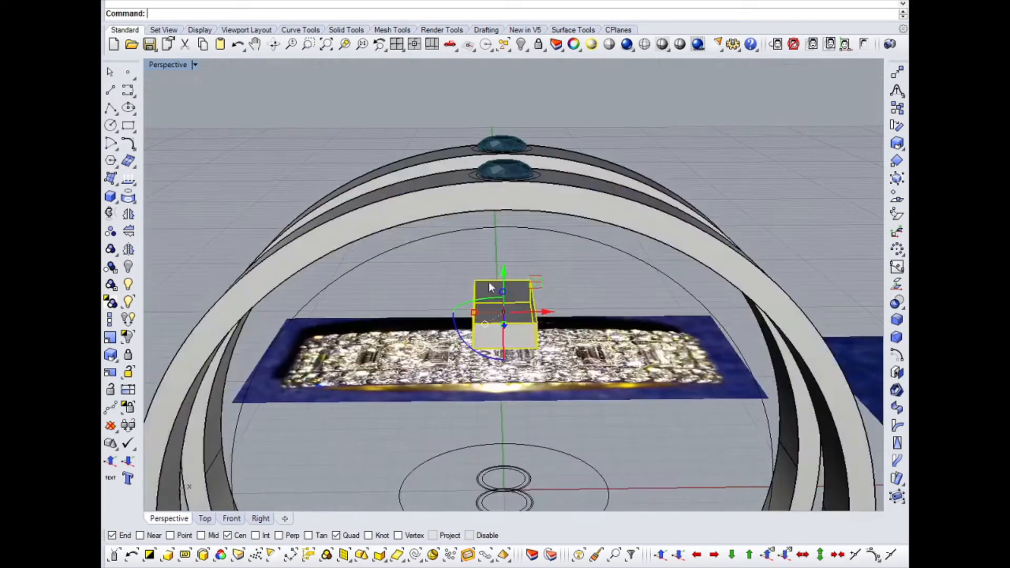
left_click_drag(505, 268, 513, 138)
right_click_drag(513, 138, 490, 161)
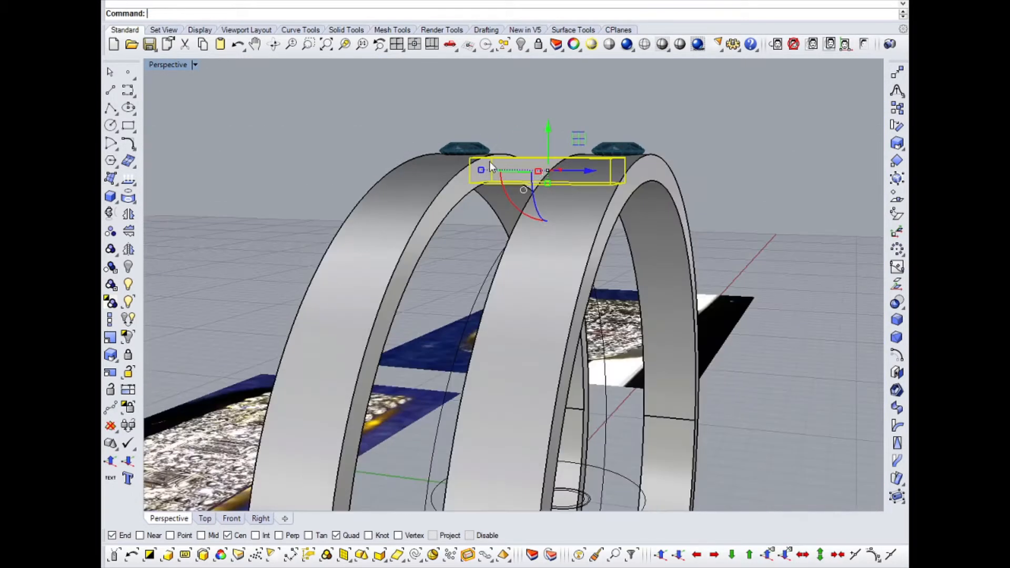
scroll(625, 188, "up", 6)
left_click_drag(630, 175, 637, 167)
right_click_drag(636, 167, 439, 168)
key("Escape")
right_click_drag(506, 162, 450, 173)
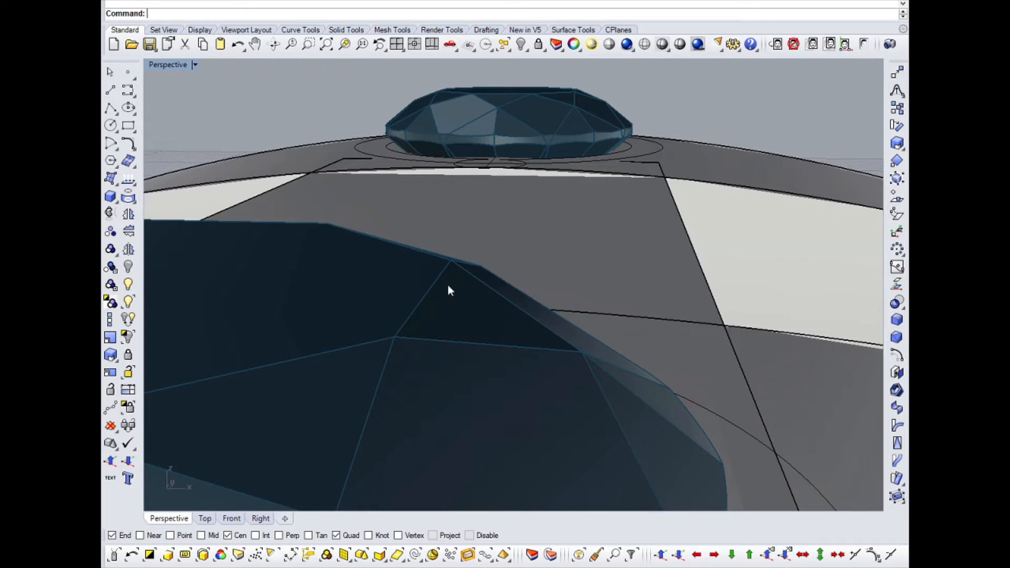
Step: Delete the box bridging the two bands
left_click(606, 196)
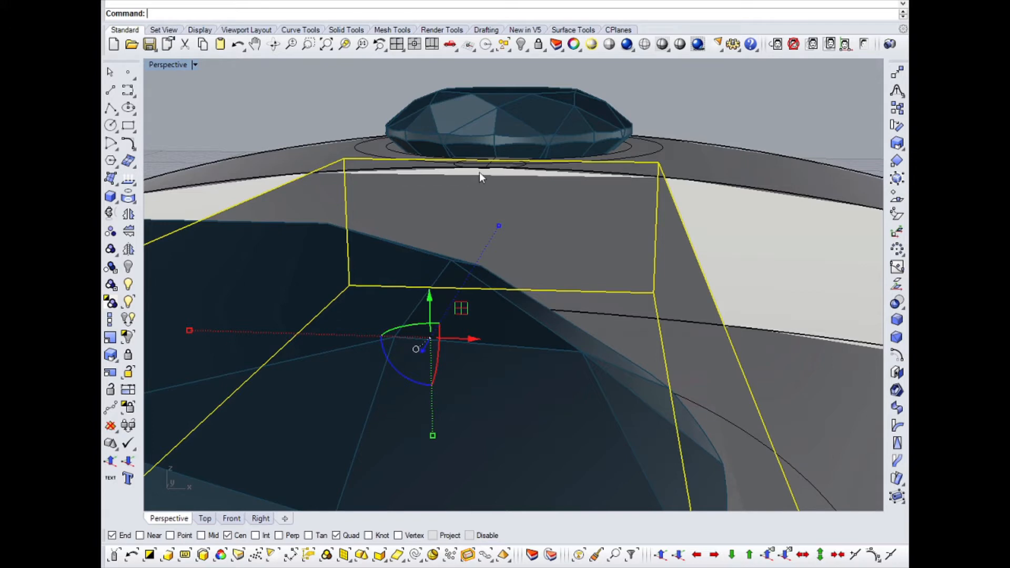
scroll(479, 175, "down", 3)
right_click_drag(548, 179, 462, 171)
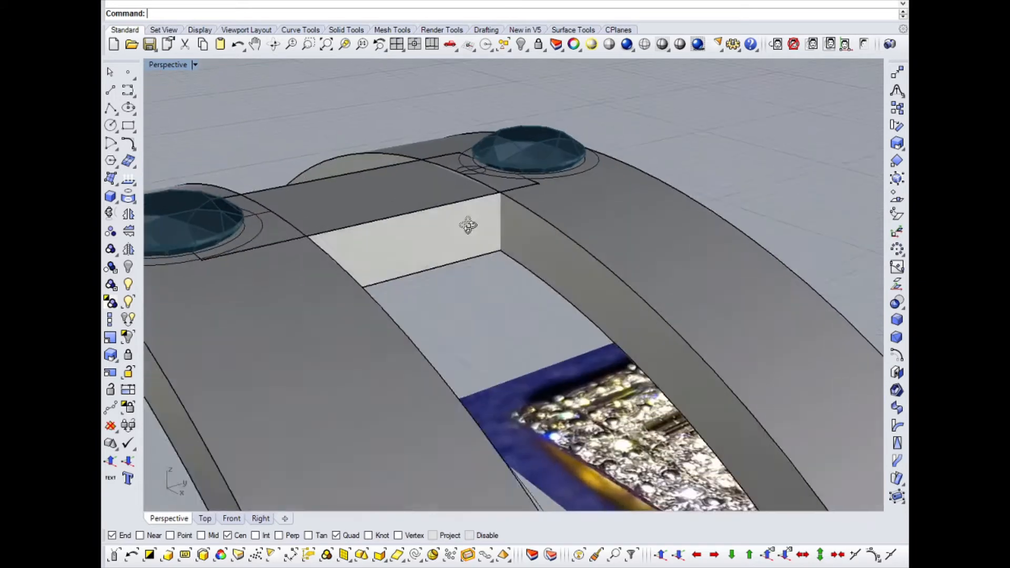
left_click(451, 196)
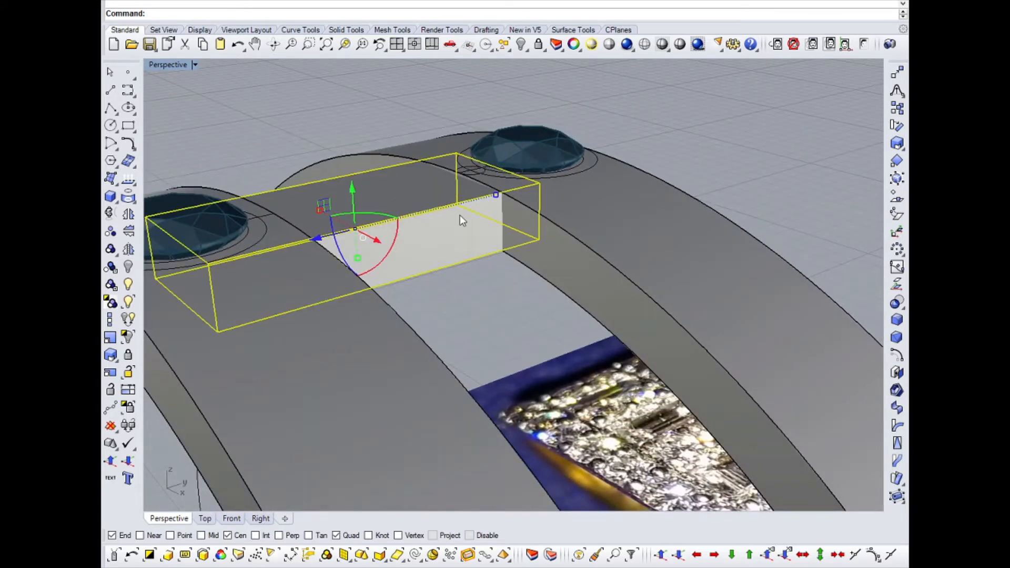
scroll(459, 215, "up", 3)
key("Return")
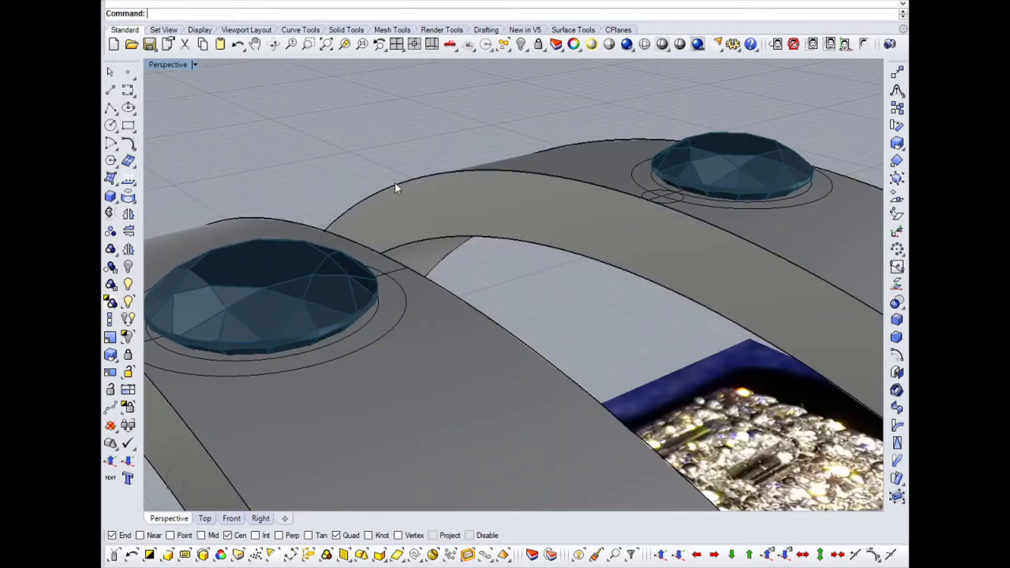
Step: Extrude the upper band's outer edge circle as a solid along Y to the opposite band's outer edge
right_click_drag(395, 182, 617, 214)
left_click(666, 203)
left_click(701, 228)
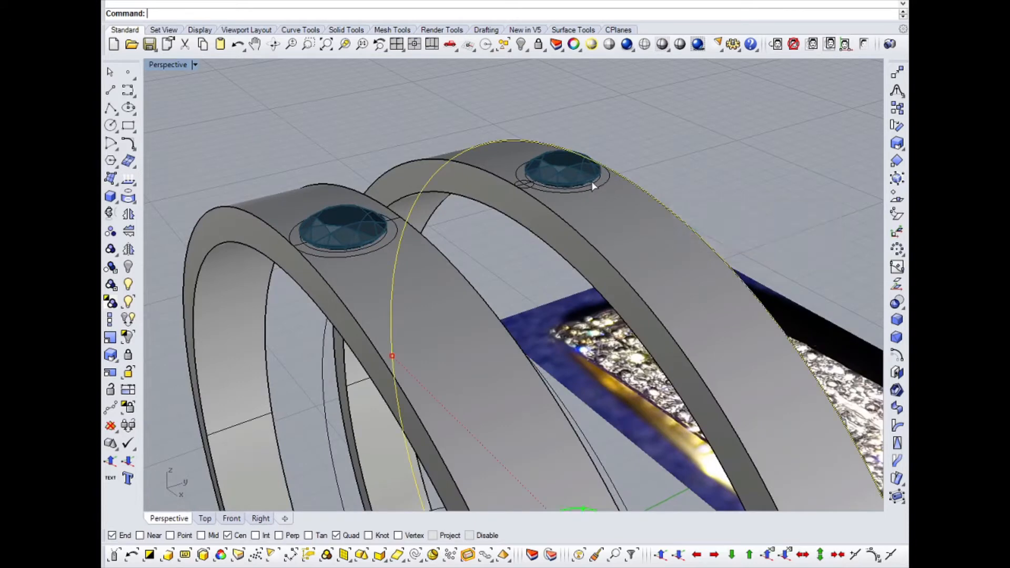
key("ctrl+F1")
left_click(255, 0)
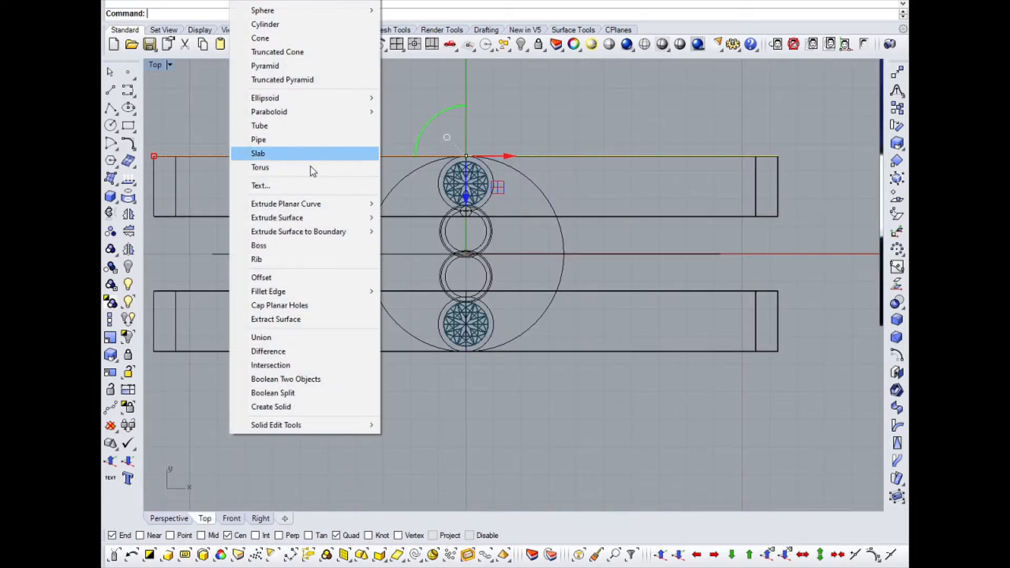
mouse_move(340, 202)
left_click(413, 201)
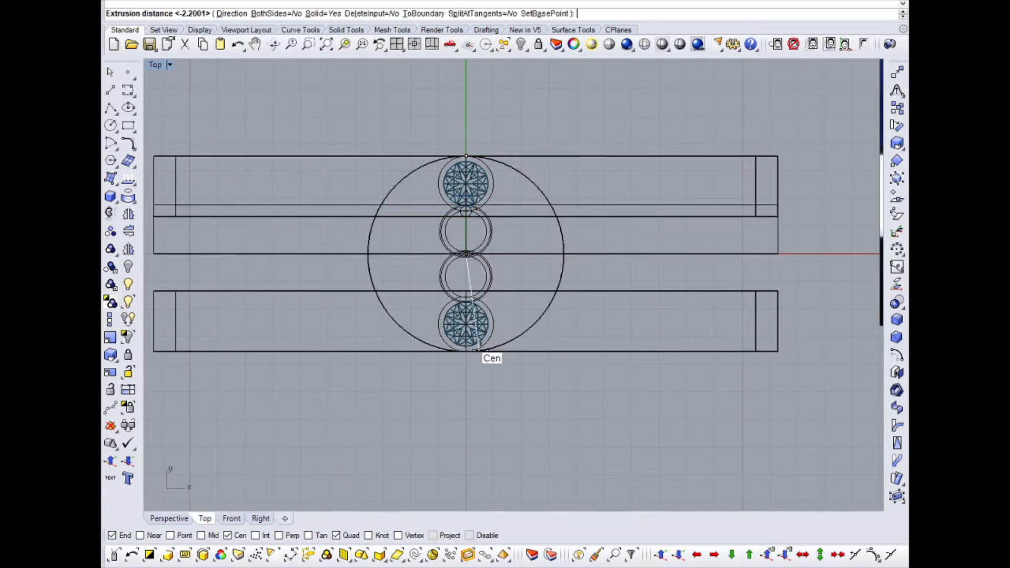
left_click(466, 352)
Step: Explode the extruded cylinder and delete its two end caps, keeping only the wall surface around both bands
key("ctrl+F4")
right_click_drag(530, 270, 466, 234)
left_click(490, 230)
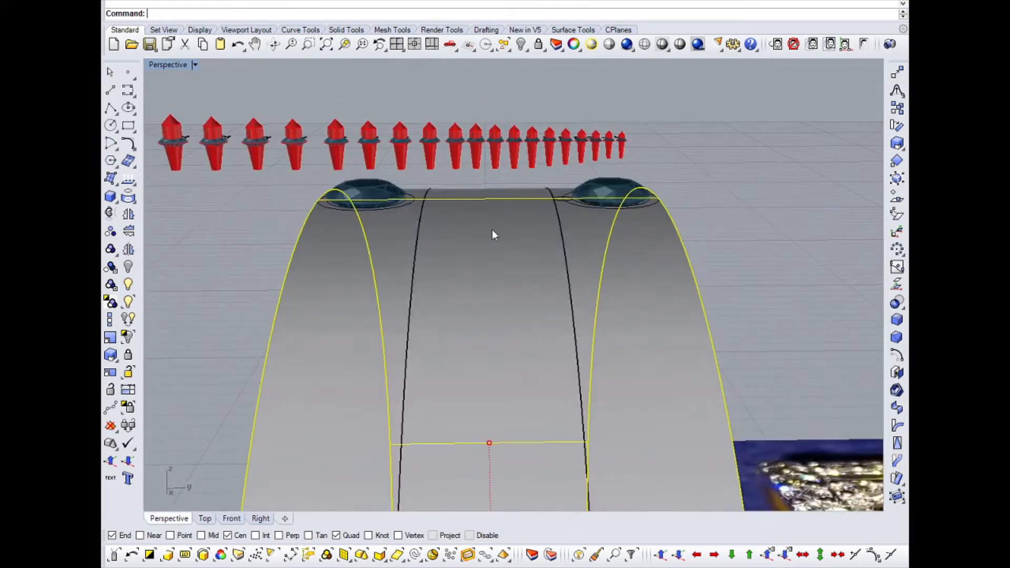
middle_click(491, 230)
left_click(491, 216)
left_click(491, 216, "ctrl")
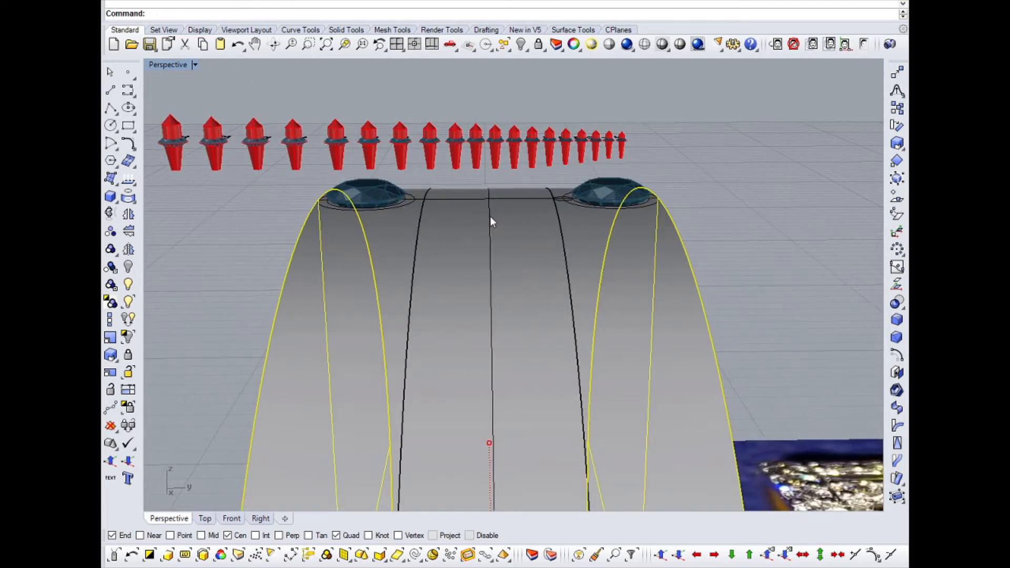
key("Escape")
right_click_drag(400, 238, 357, 362)
left_click(432, 243)
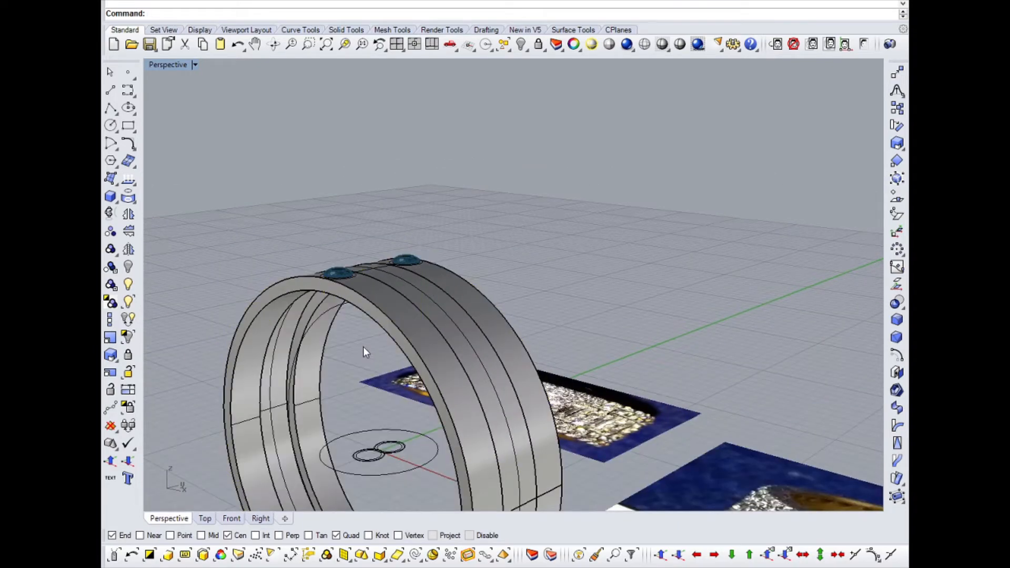
right_click_drag(363, 346, 403, 287)
left_click(346, 213)
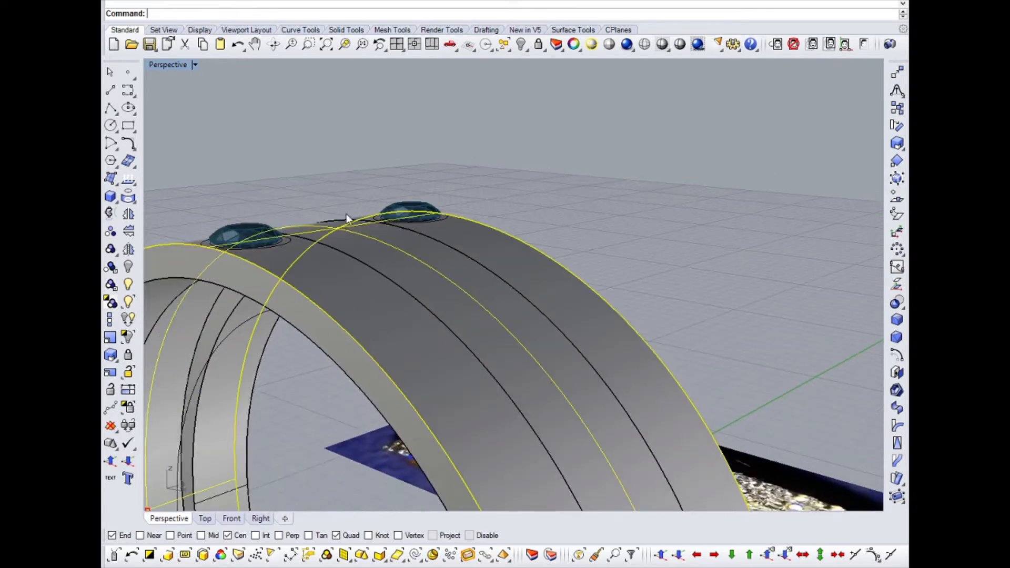
right_click_drag(346, 214, 413, 291)
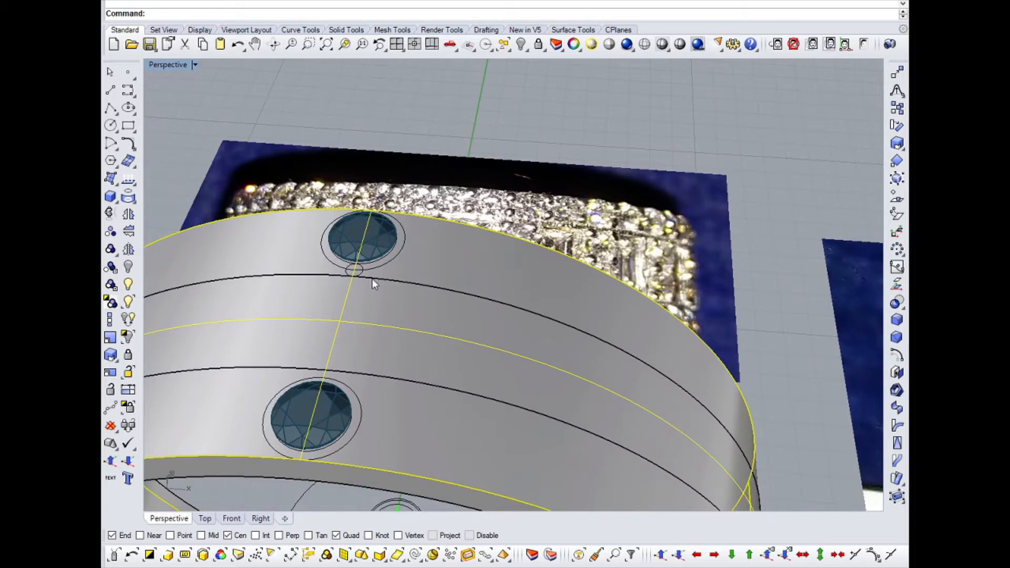
Step: Draw a line parallel to the Y axis, extending both ways from the upper outermost circle's negative-X quadrant past both bands
key("ctrl+F1")
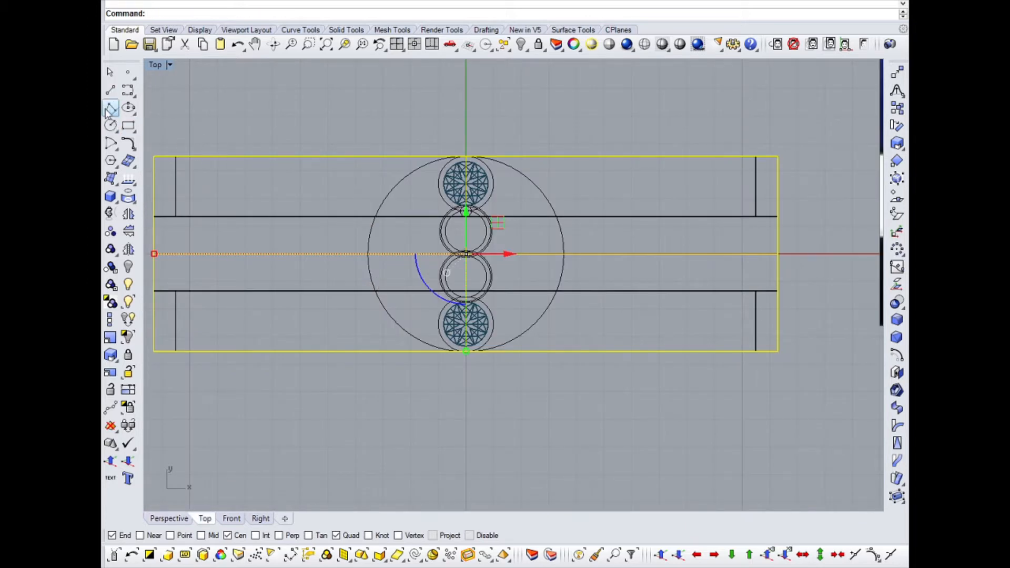
left_click(111, 91)
scroll(451, 271, "up", 3)
left_click(463, 224)
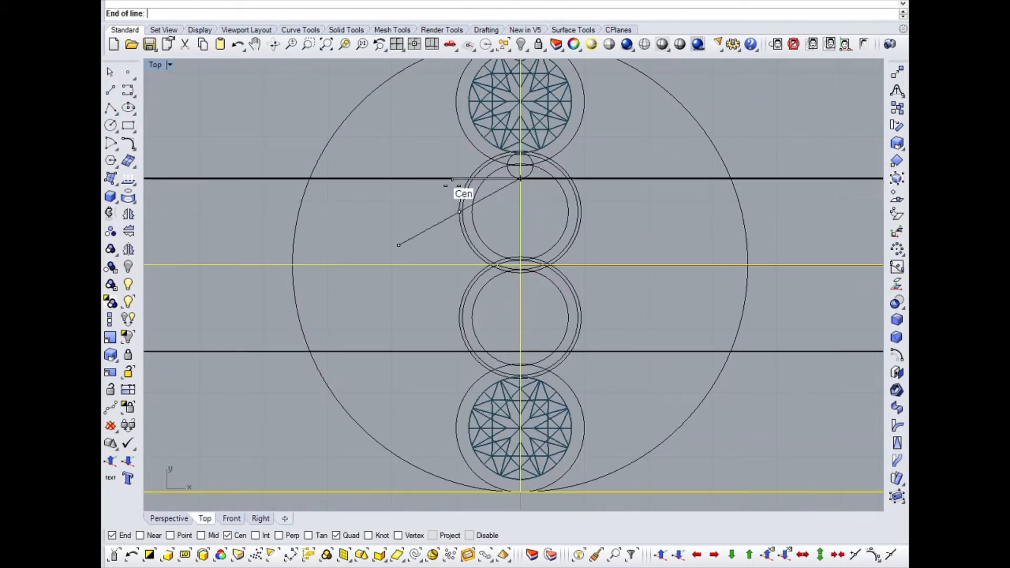
scroll(400, 247, "down", 4)
left_click(453, 468)
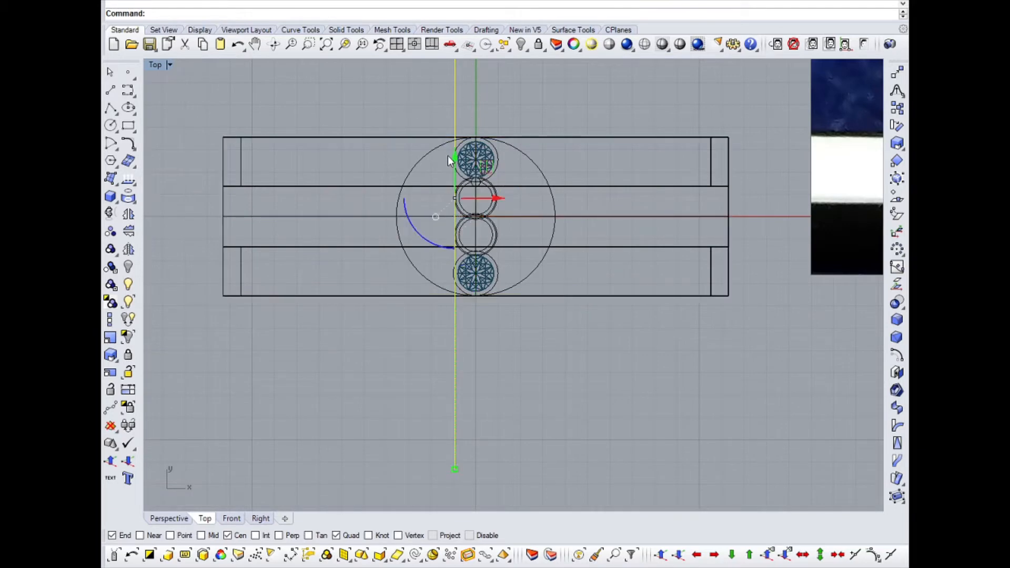
Step: Mirror the vertical guide line across the Y axis to the positive-X side of the stone circles, and select both lines
scroll(458, 187, "up", 5)
left_click(129, 214)
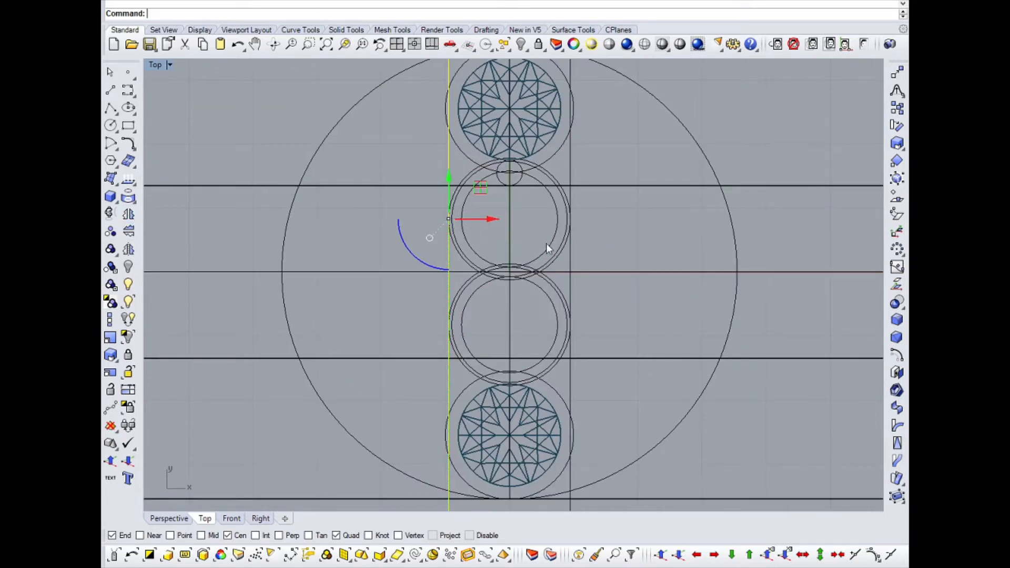
left_click(572, 261)
left_click(571, 262)
right_click_drag(570, 262, 500, 269)
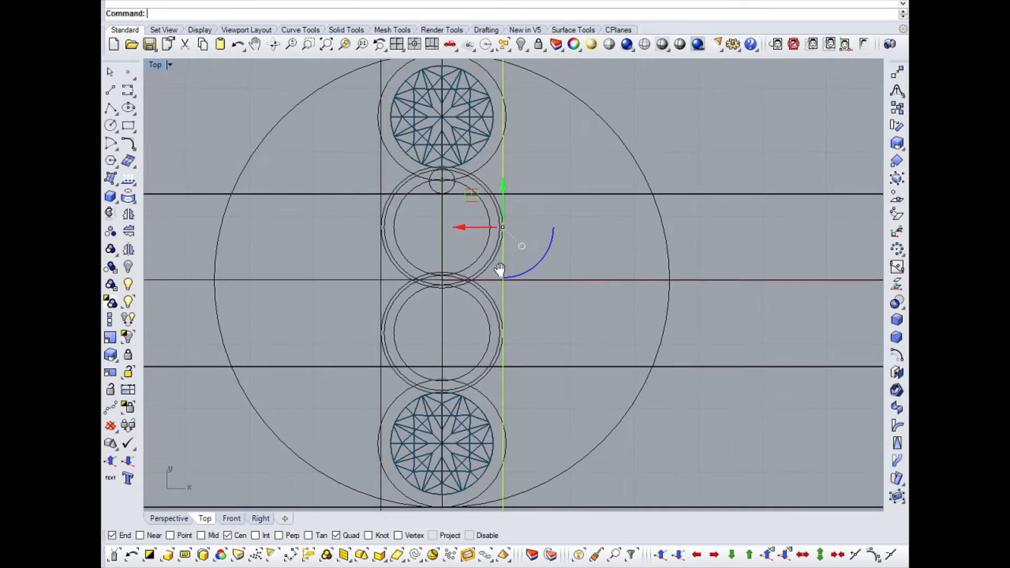
left_click(382, 264, "shift")
scroll(500, 226, "up", 5)
scroll(490, 255, "down", 8)
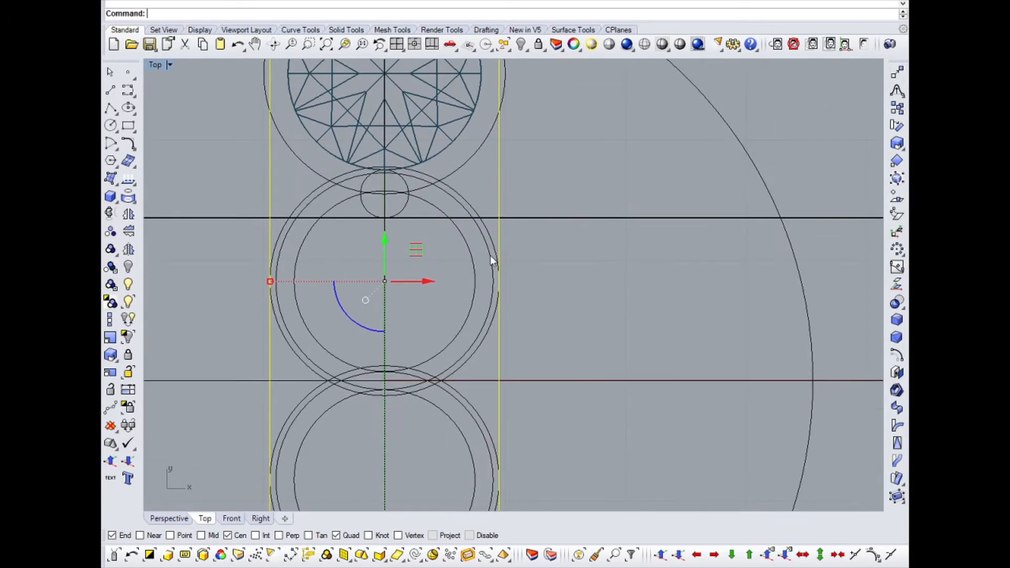
left_click(129, 301)
scroll(434, 252, "down", 6)
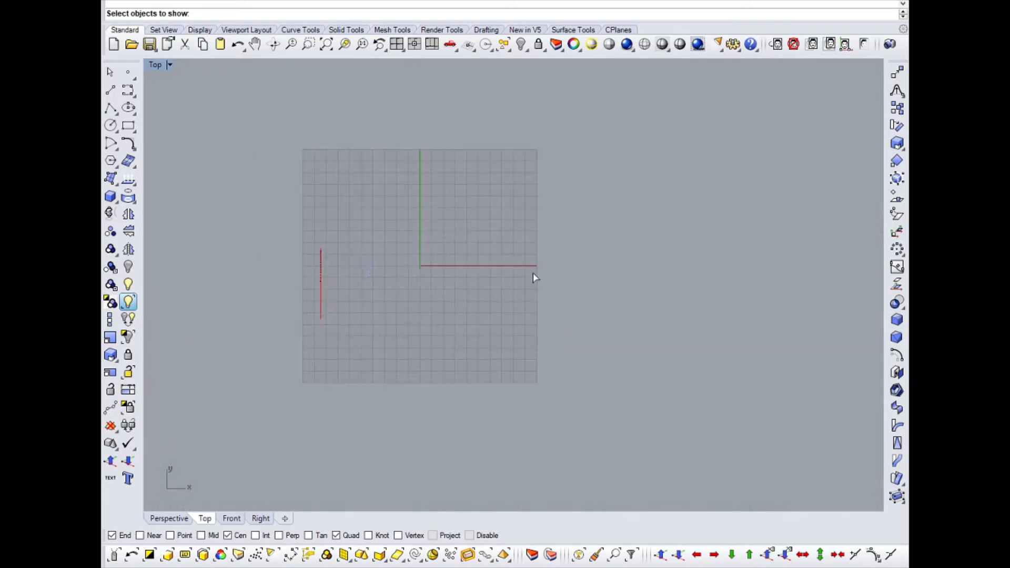
key("Escape")
Step: Move the positive-X guide line outward along X by 0.1
scroll(453, 269, "up", 13)
scroll(466, 218, "up", 2)
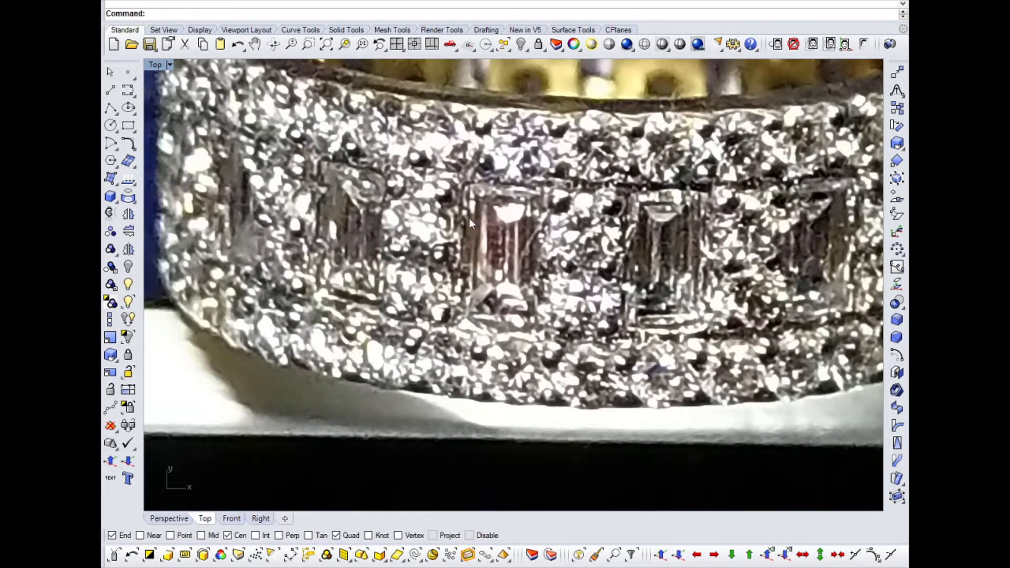
scroll(317, 284, "down", 8)
scroll(231, 263, "up", 7)
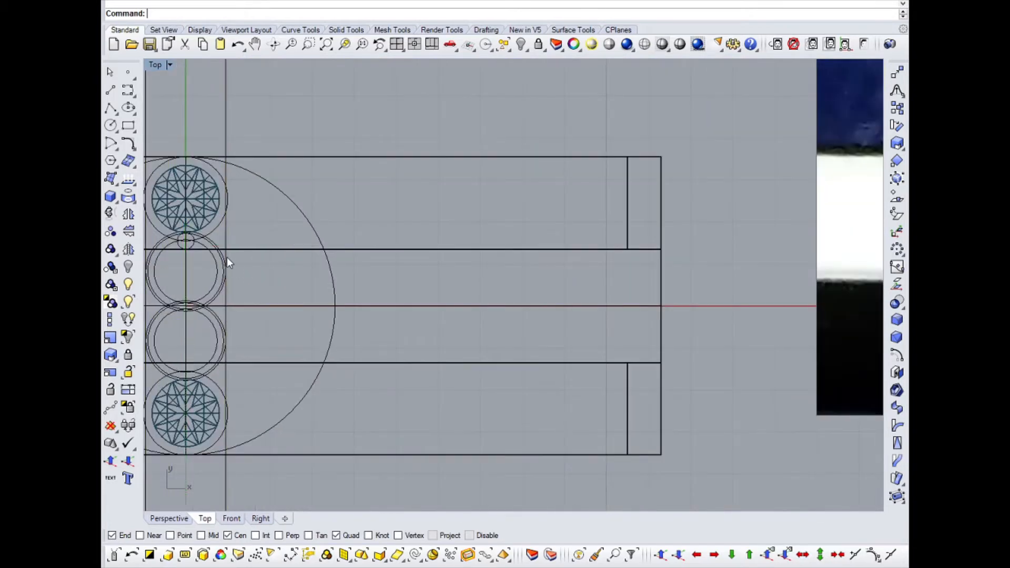
left_click(226, 261)
scroll(227, 268, "up", 5)
left_click(897, 72)
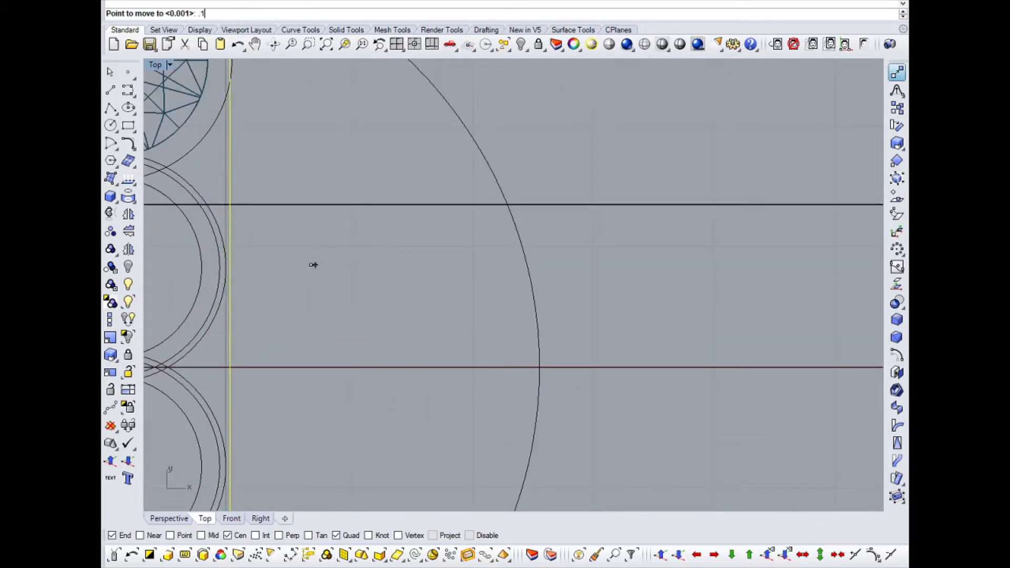
key("Return")
Step: Move the negative-X guide line outward from the stone circles by 0.1
scroll(332, 265, "down", 5)
scroll(232, 295, "up", 2)
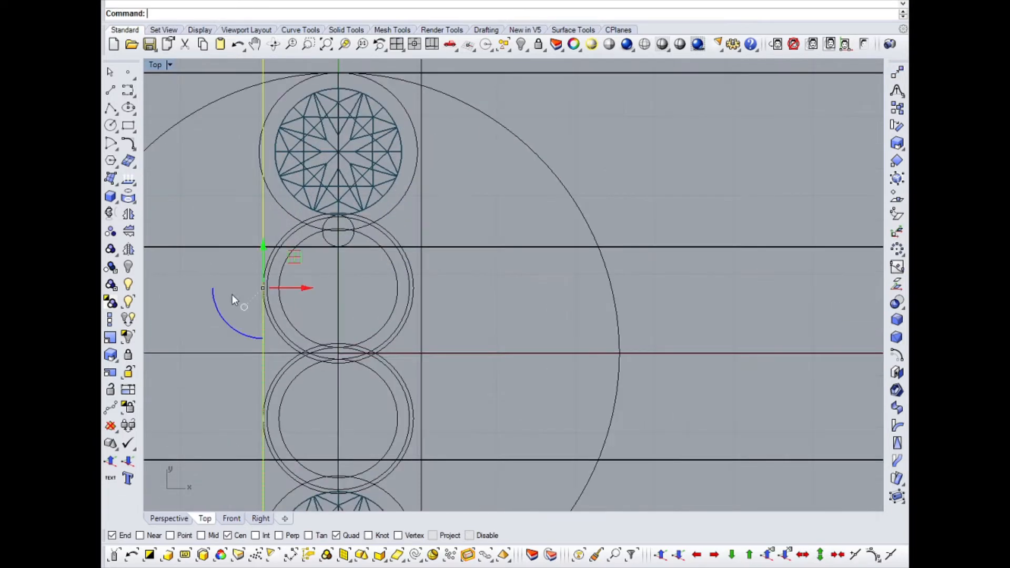
right_click(232, 295)
left_click(221, 304)
right_click(215, 304)
left_click(198, 304)
scroll(339, 301, "down", 6)
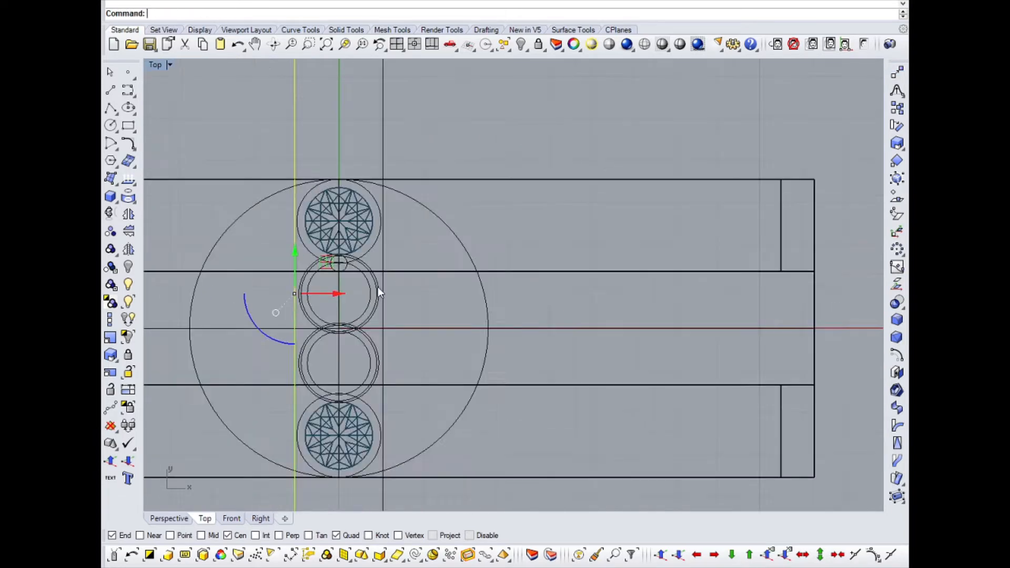
Step: In shaded display, trim the cylinder wall with both guide lines, removing the parts outside them and keeping the strip between
key("Escape")
left_click_drag(438, 112, 278, 175)
middle_click(530, 143)
left_click(530, 141)
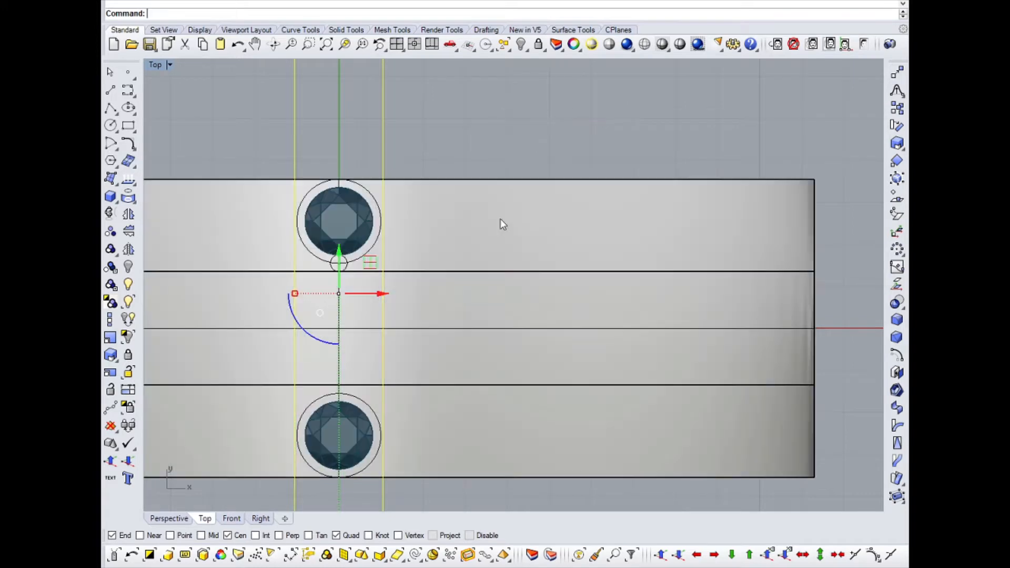
left_click(422, 328, "shift")
middle_click(422, 325)
left_click(442, 307)
left_click(448, 311)
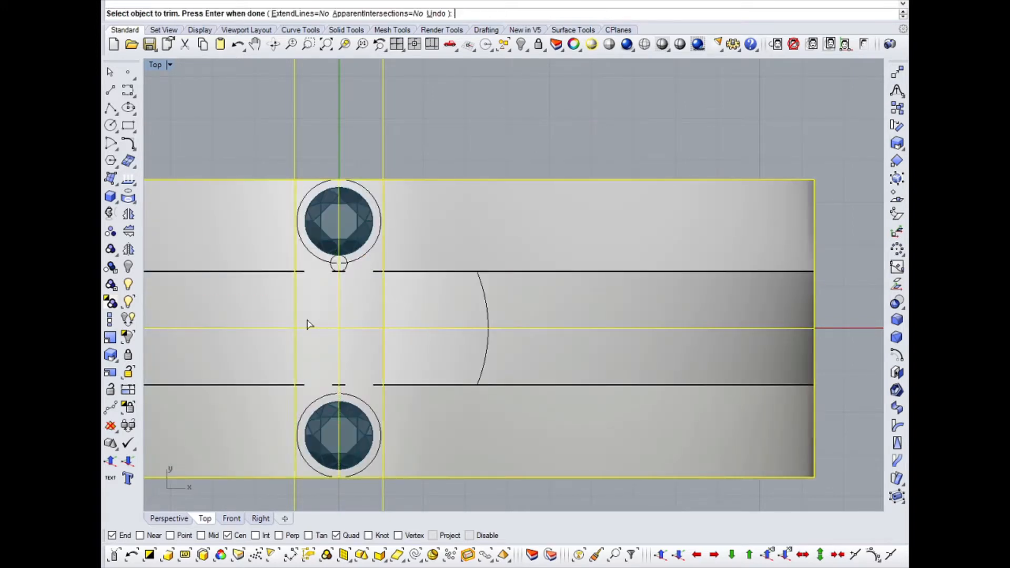
left_click(276, 309)
key("Return")
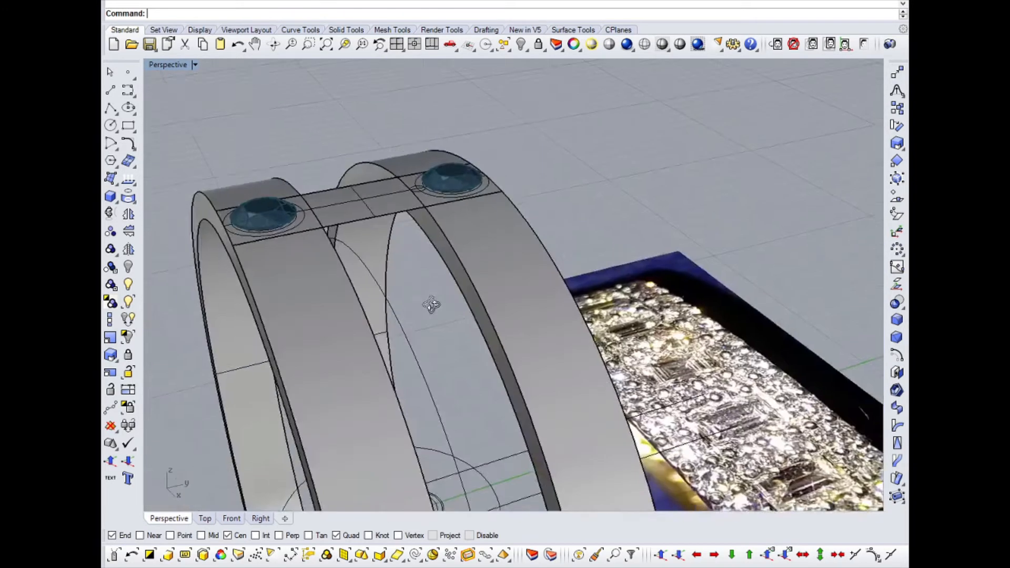
Step: Examine the trimmed strip between the bands from several angles and in rendered display
right_click_drag(428, 293, 405, 392)
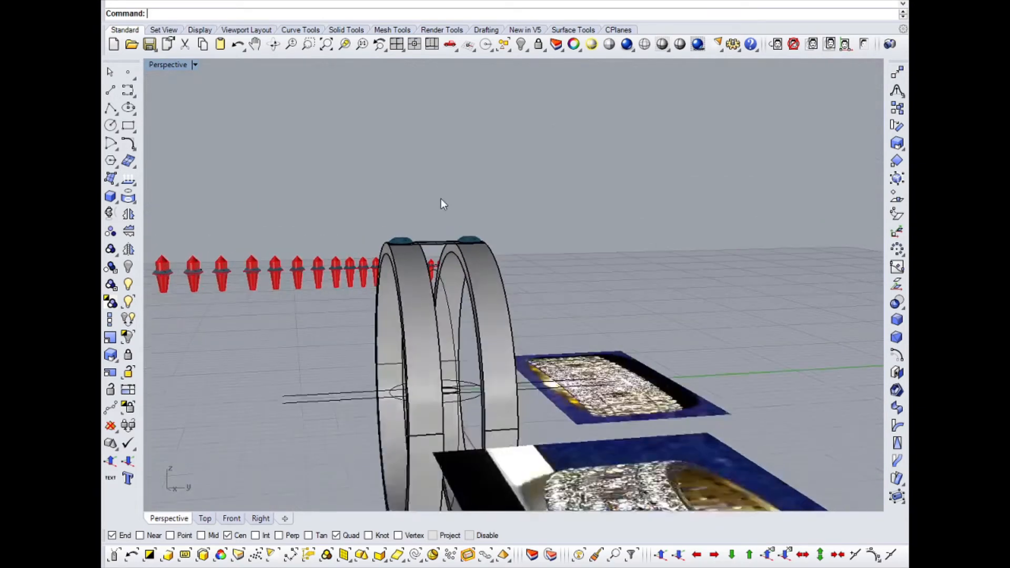
scroll(441, 198, "up", 10)
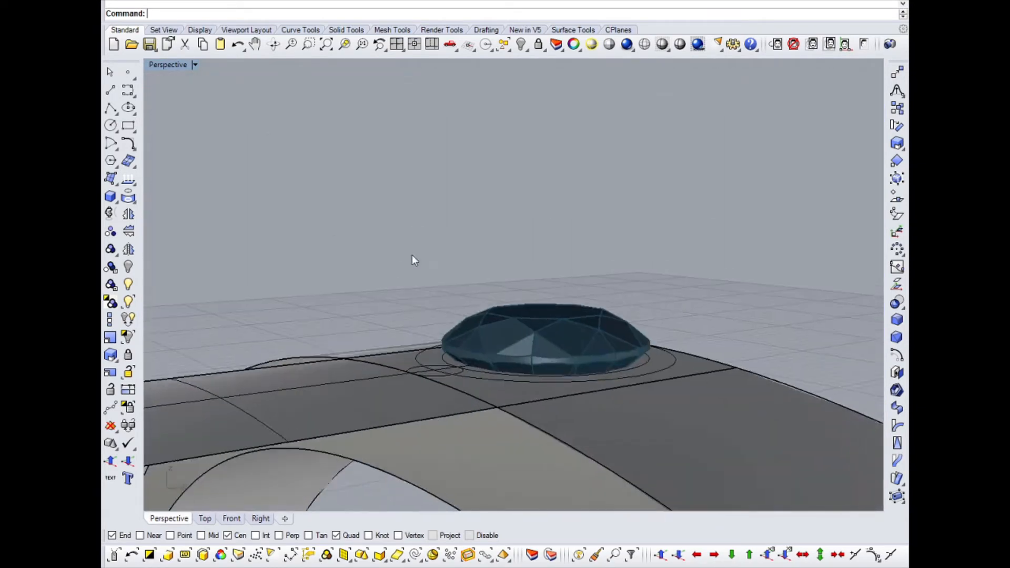
middle_click(414, 334)
left_click(427, 314)
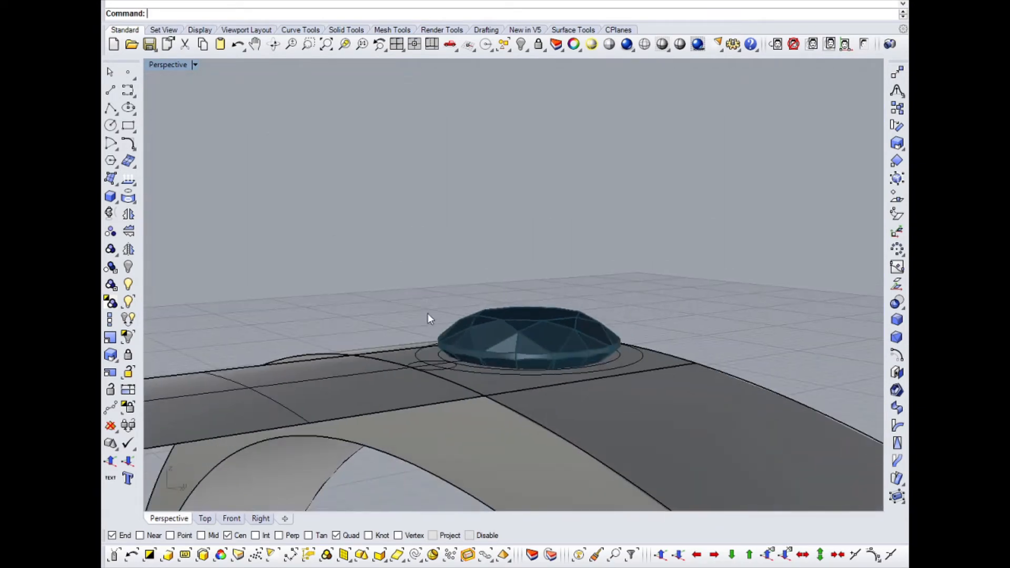
right_click_drag(428, 313, 316, 275)
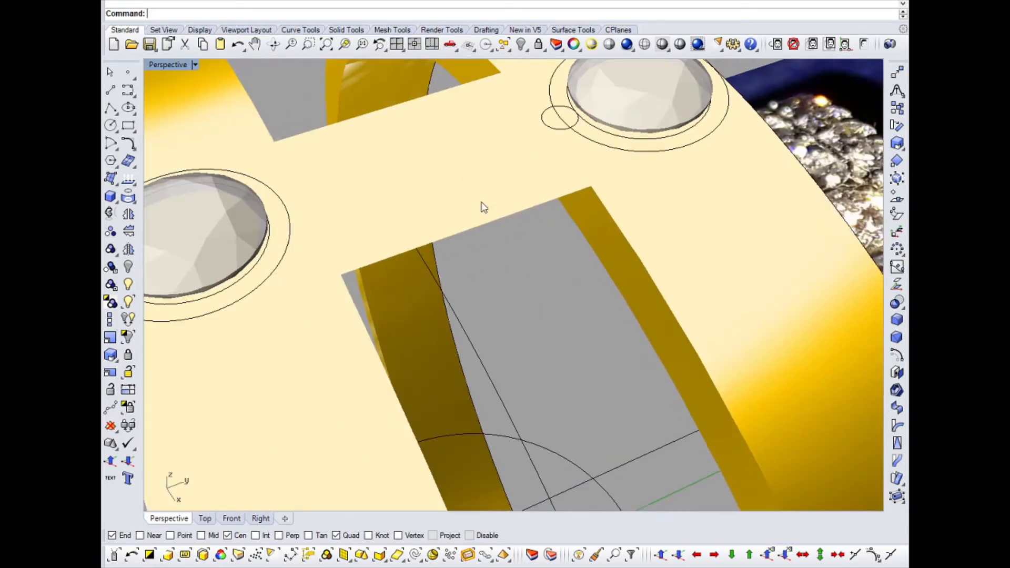
Step: Return to shaded display and shorten the strip symmetrically along Y so its ends reach the stones' inner edges
left_click(410, 215)
middle_click(483, 163)
left_click(495, 158)
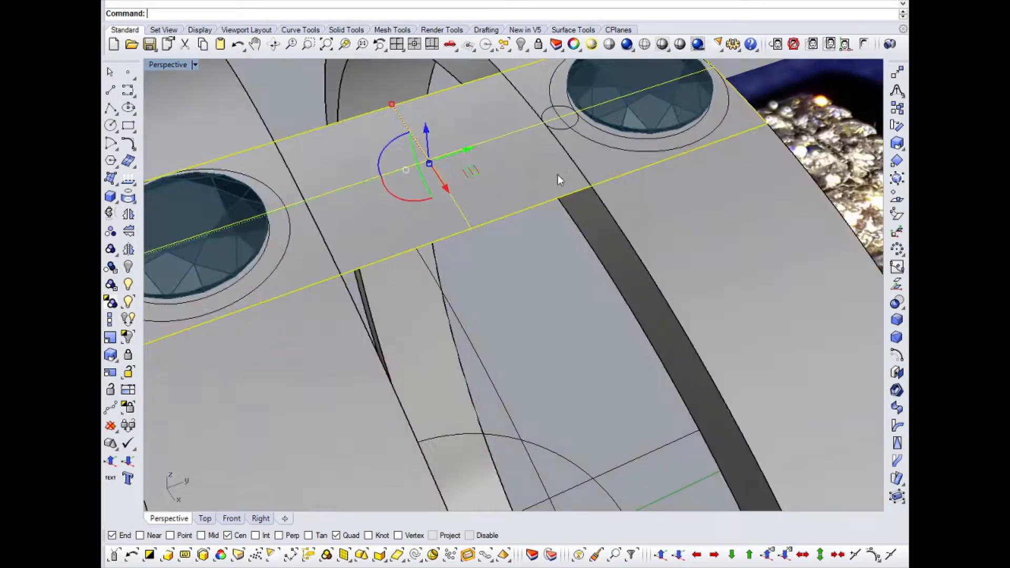
scroll(214, 157, "down", 5)
right_click_drag(215, 157, 431, 300)
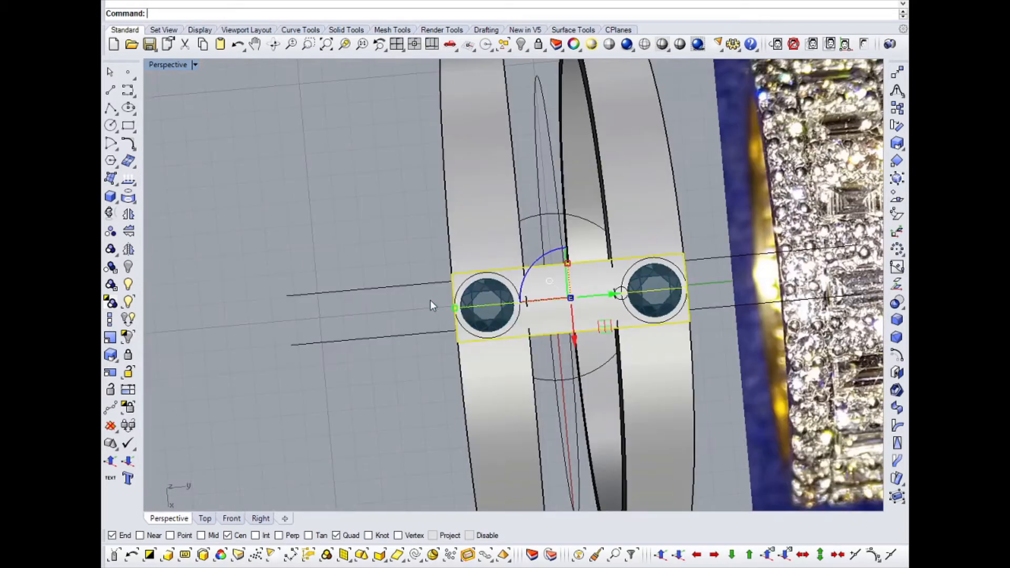
scroll(434, 308, "up", 3)
left_click_drag(451, 309, 570, 308)
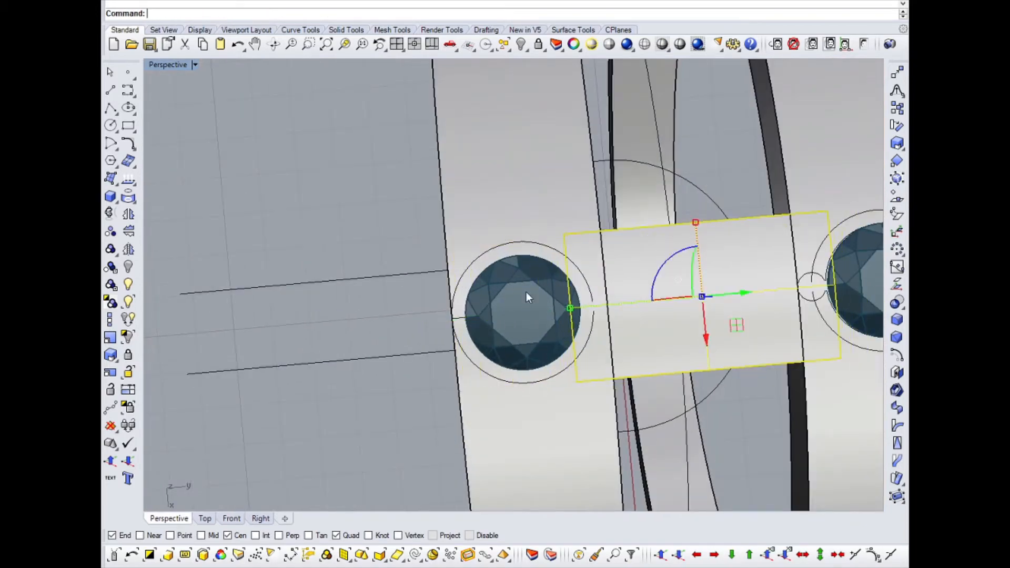
Step: Try to extrude the strip surface straight as a solid by 0.8, and undo it
scroll(526, 292, "down", 5)
right_click_drag(593, 277, 524, 173)
scroll(453, 231, "up", 4)
right_click_drag(453, 231, 512, 232)
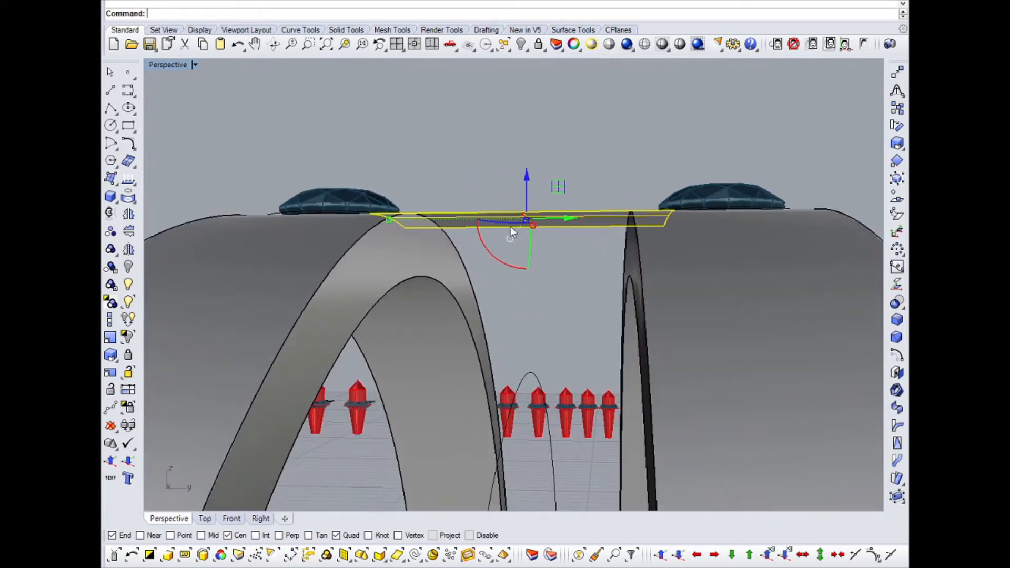
left_click(263, 2)
mouse_move(295, 217)
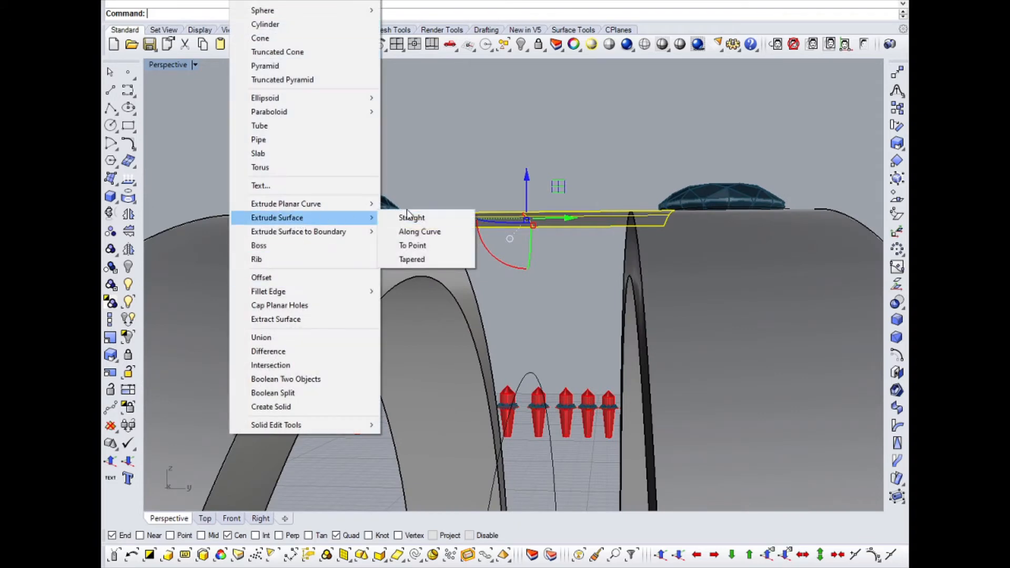
left_click(413, 217)
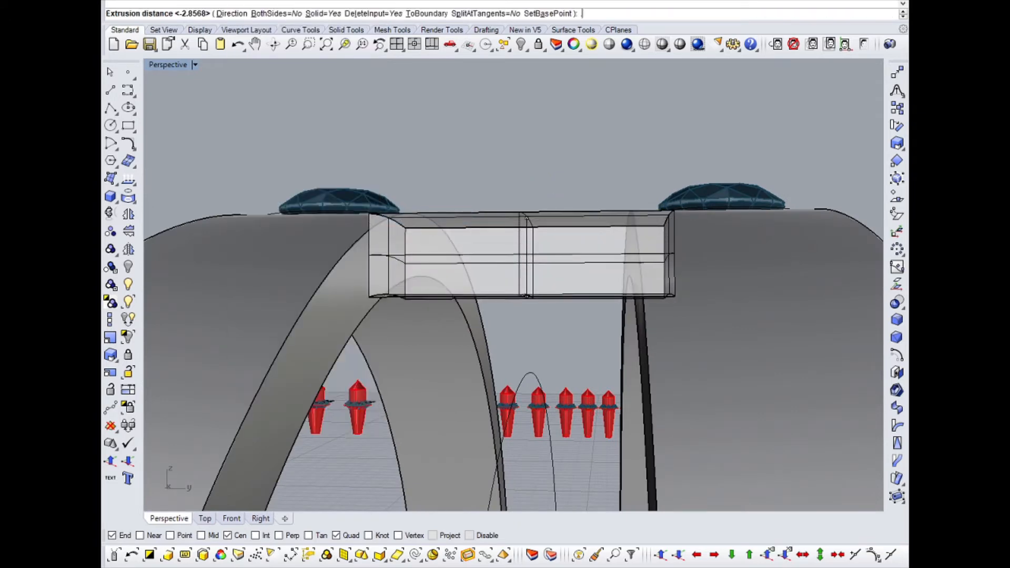
right_click(507, 298)
key("ctrl+z")
Step: Extrude the strip surface straight by -0.8 as a solid towards the ring's centre
right_click(507, 296)
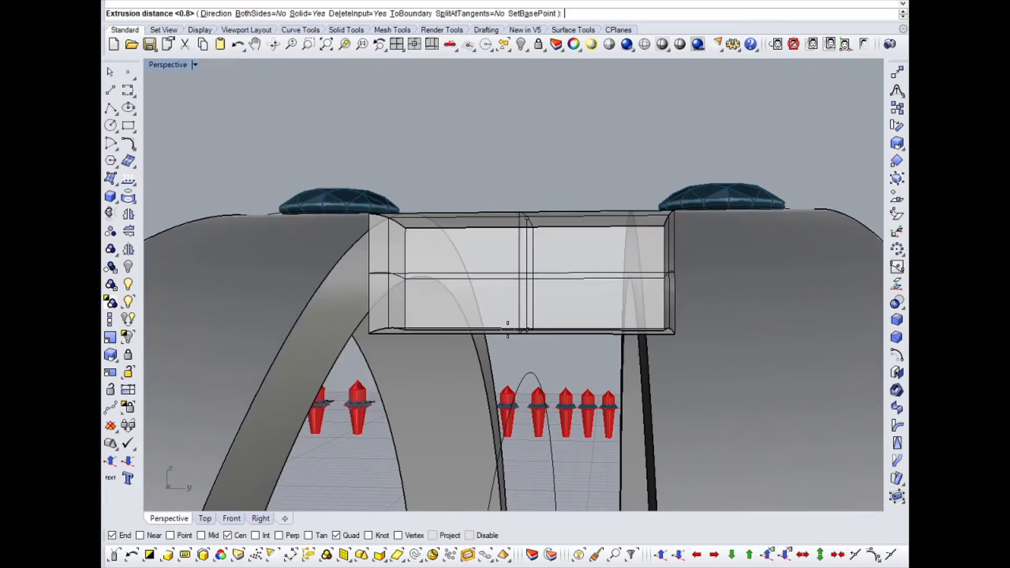
type("-.8")
key("Return")
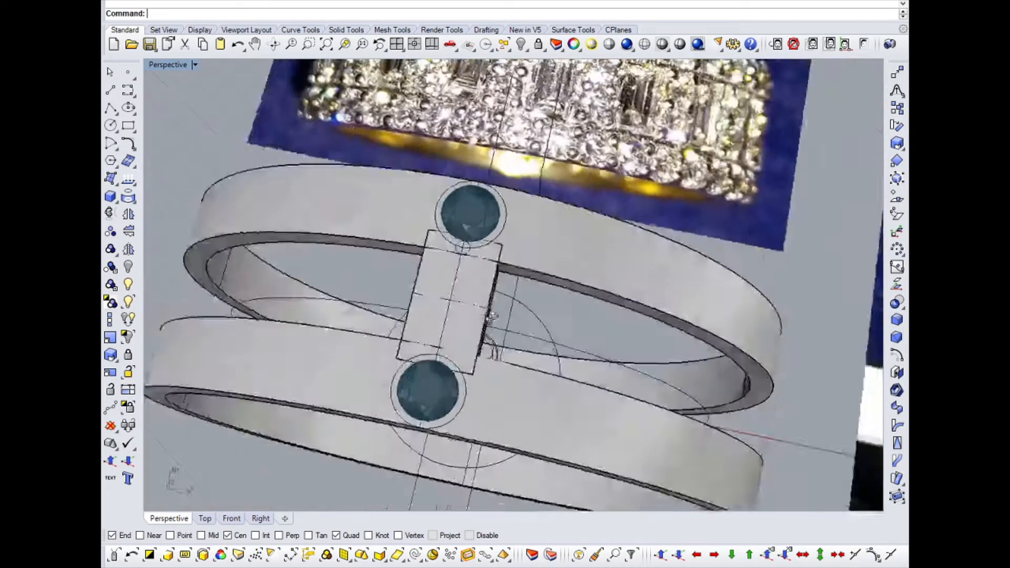
Step: After checking the reference photo, polar array the bridging block around the ring's centre in the Front view with 17 items
scroll(491, 316, "down", 5)
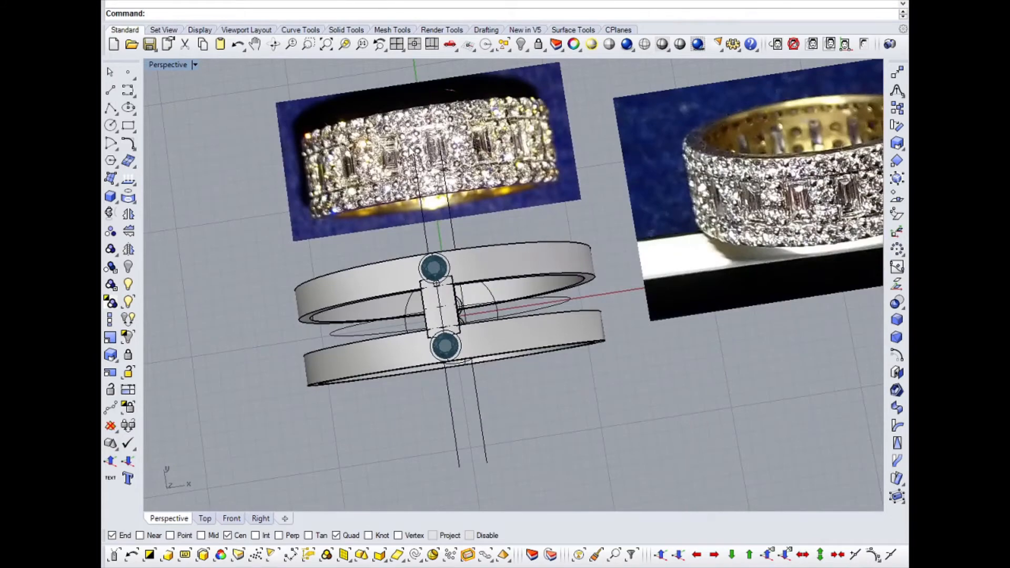
scroll(414, 151, "up", 3)
scroll(419, 147, "up", 3)
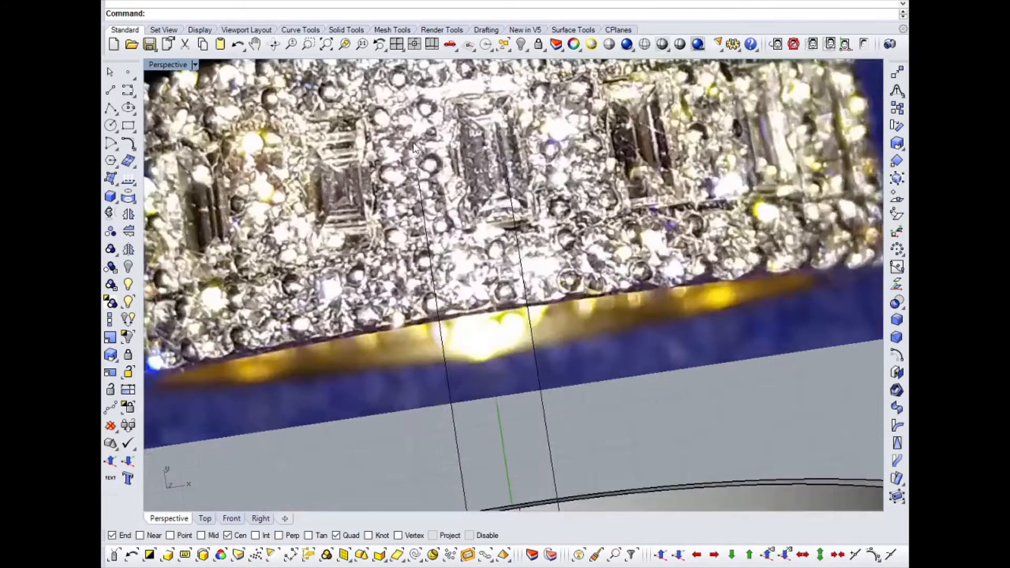
scroll(411, 167, "down", 3)
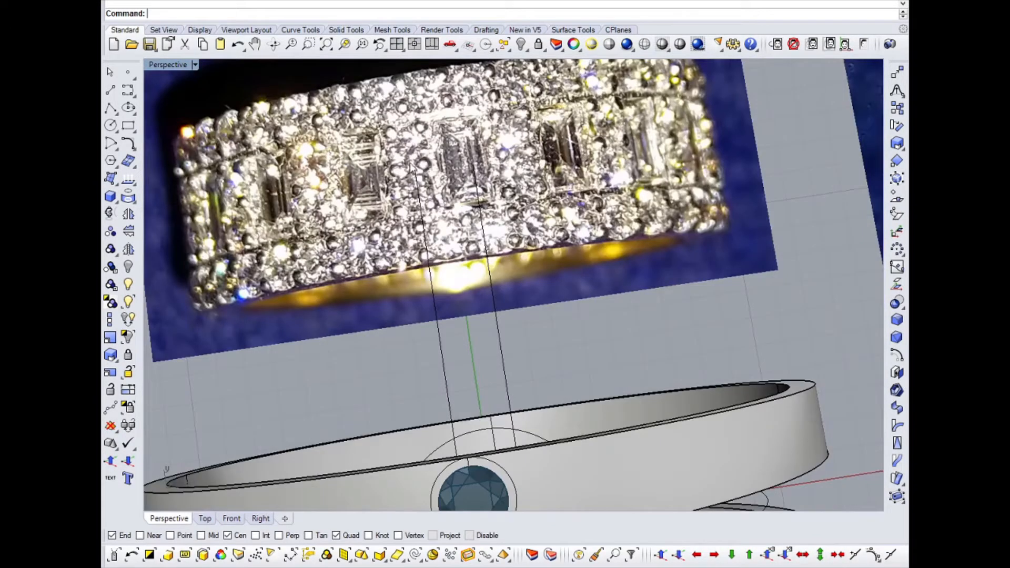
scroll(411, 146, "down", 3)
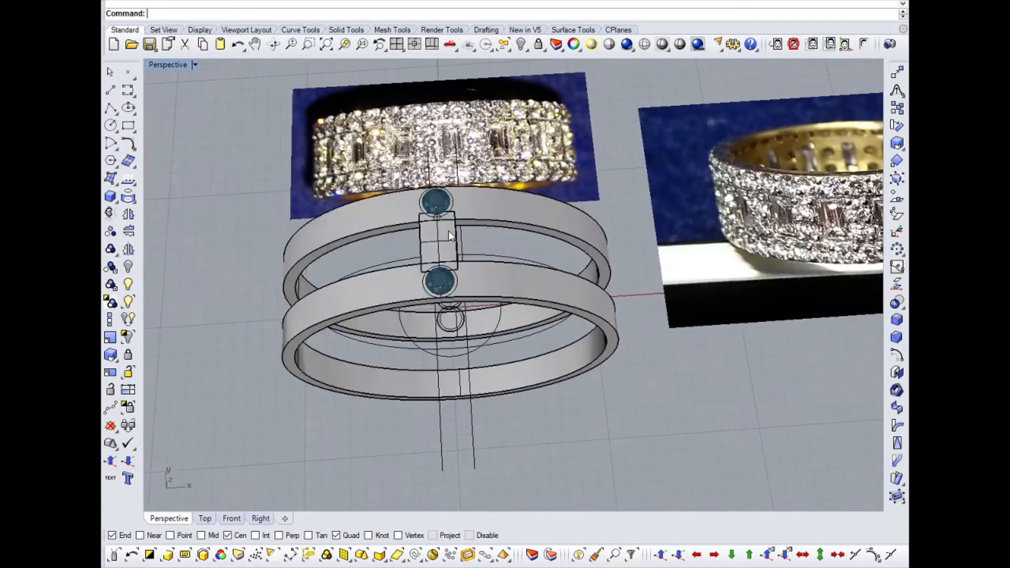
left_click(449, 234)
key("ctrl+F2")
scroll(381, 242, "down", 5)
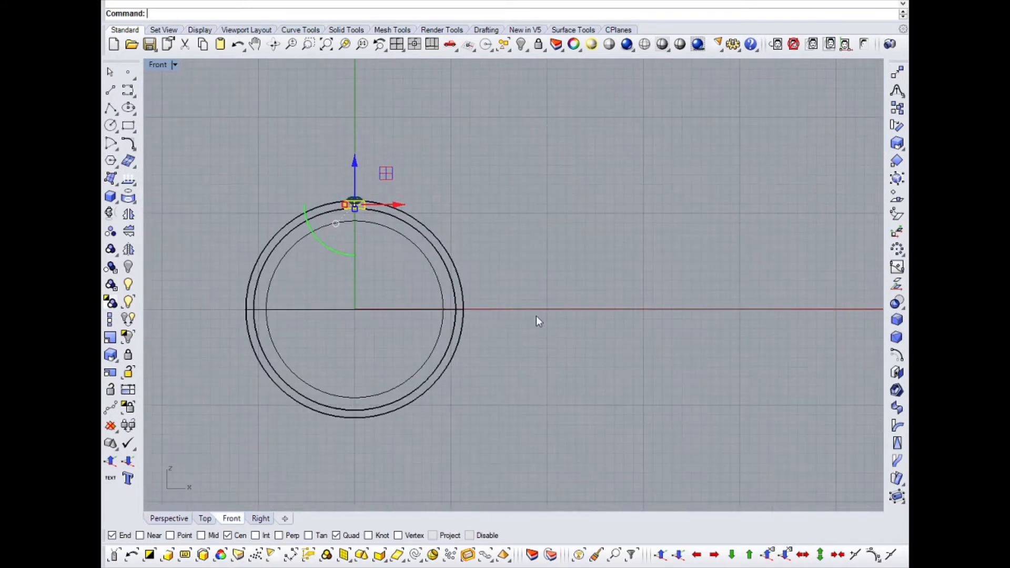
left_click(897, 249)
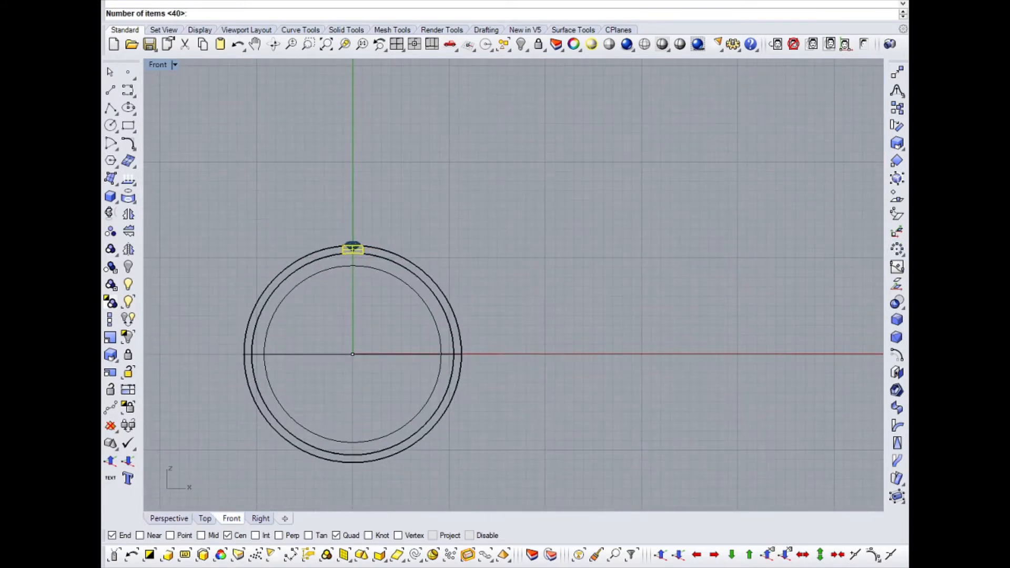
type("17")
key("Return")
key("Return")
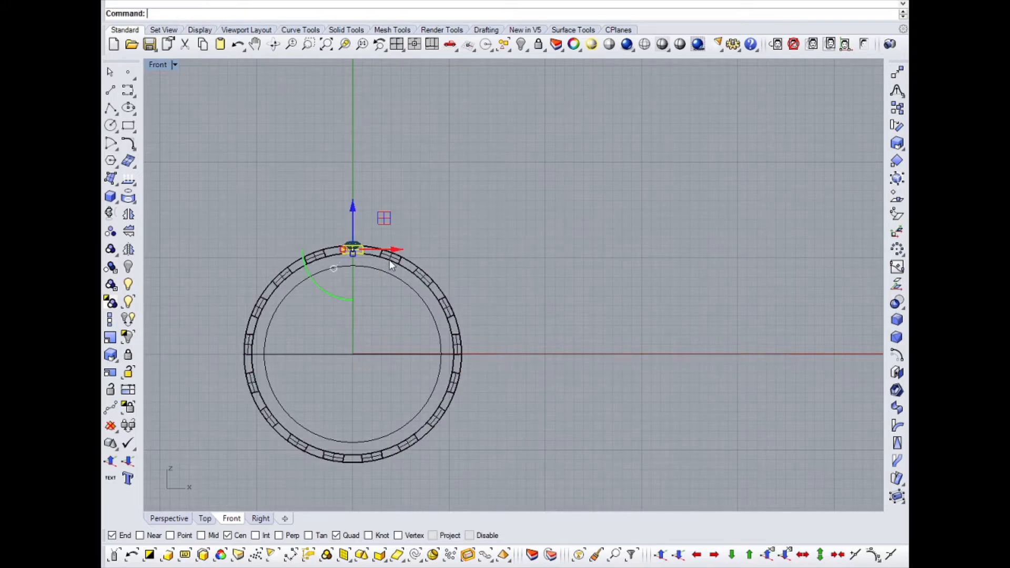
Step: Inspect the arrayed bridging blocks and the gaps between them in the Perspective, Right and Top views
scroll(390, 260, "up", 4)
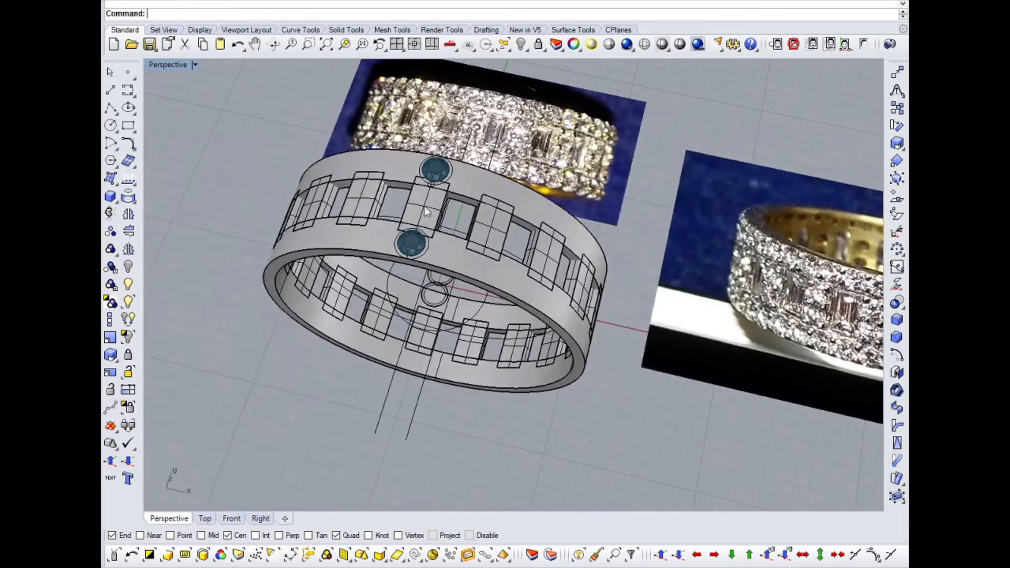
scroll(466, 213, "up", 10)
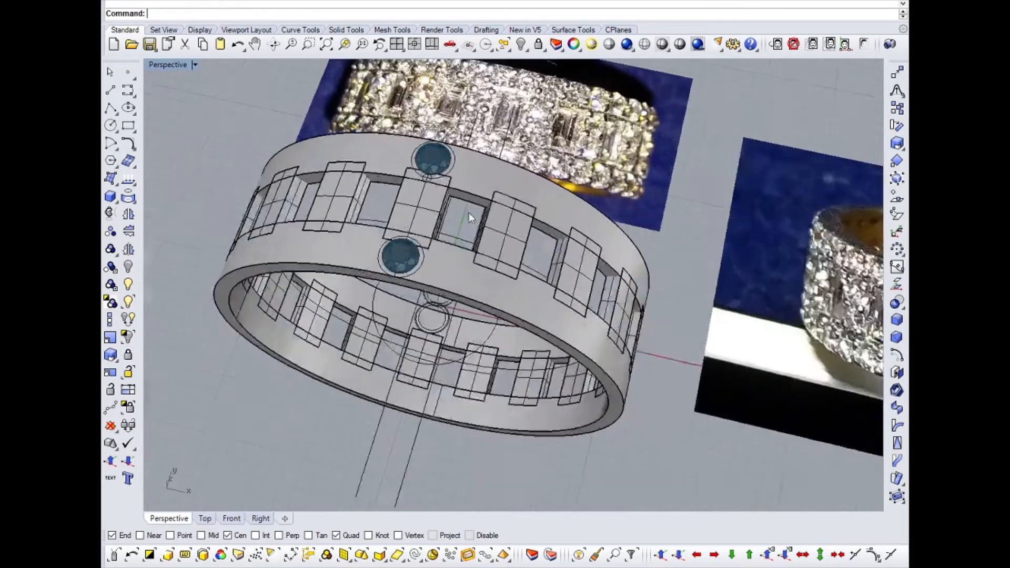
right_click_drag(469, 213, 400, 224)
scroll(431, 219, "down", 10)
scroll(388, 195, "up", 8)
left_click(380, 185)
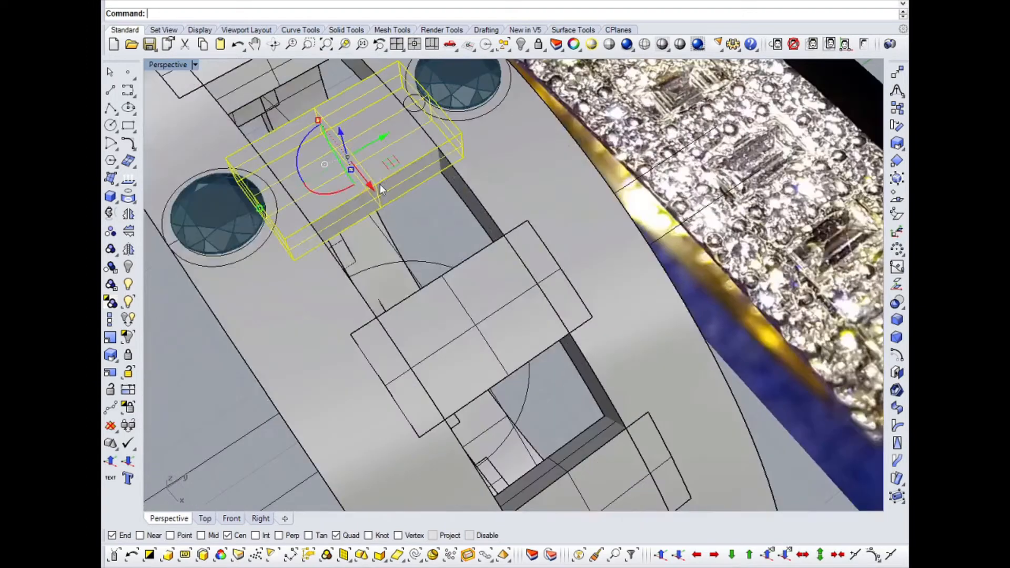
key("ctrl+F1")
key("ctrl+F3")
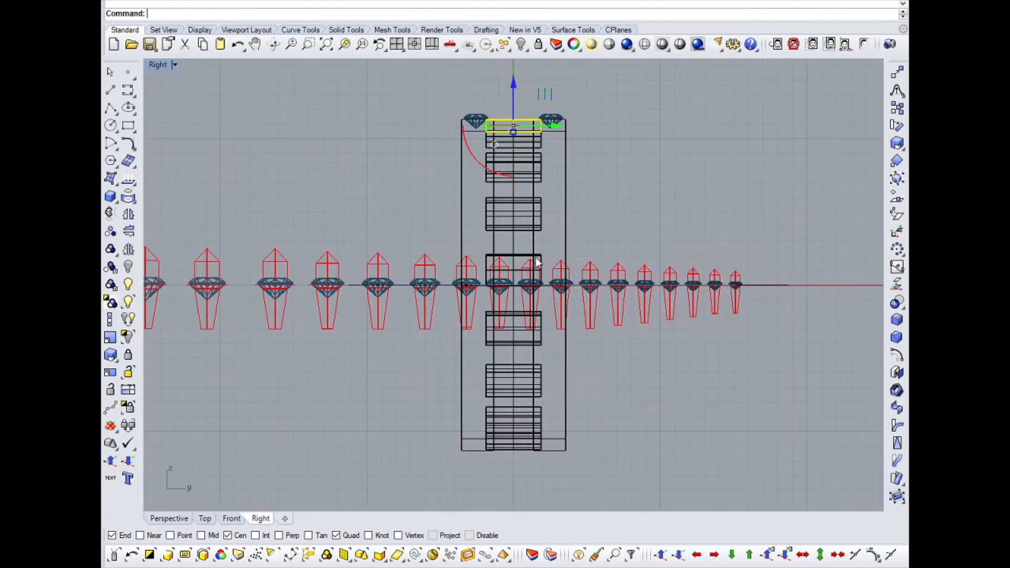
key("ctrl+F4")
right_click_drag(409, 180, 361, 205)
key("ctrl+F1")
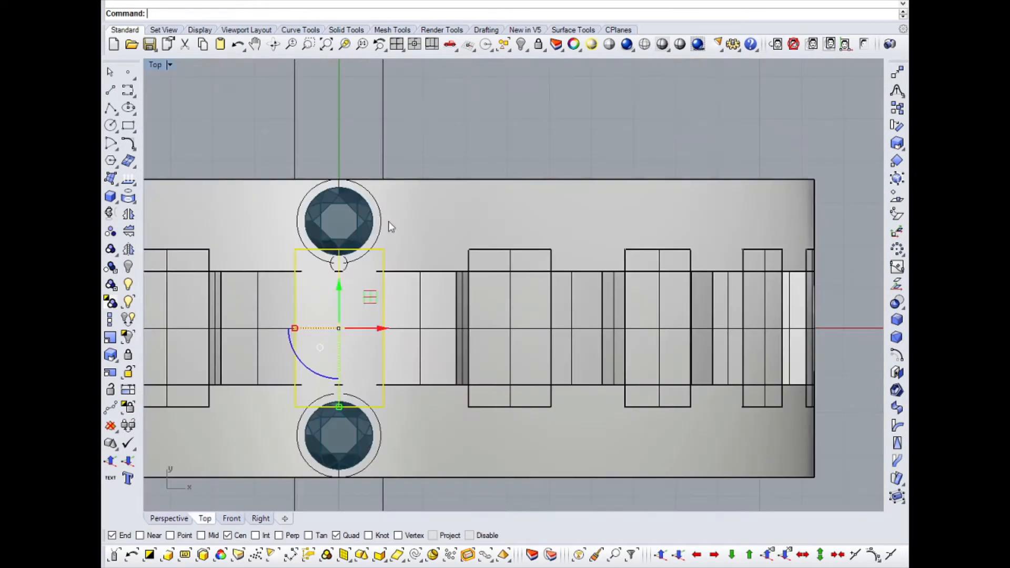
middle_click(406, 279)
left_click(389, 314)
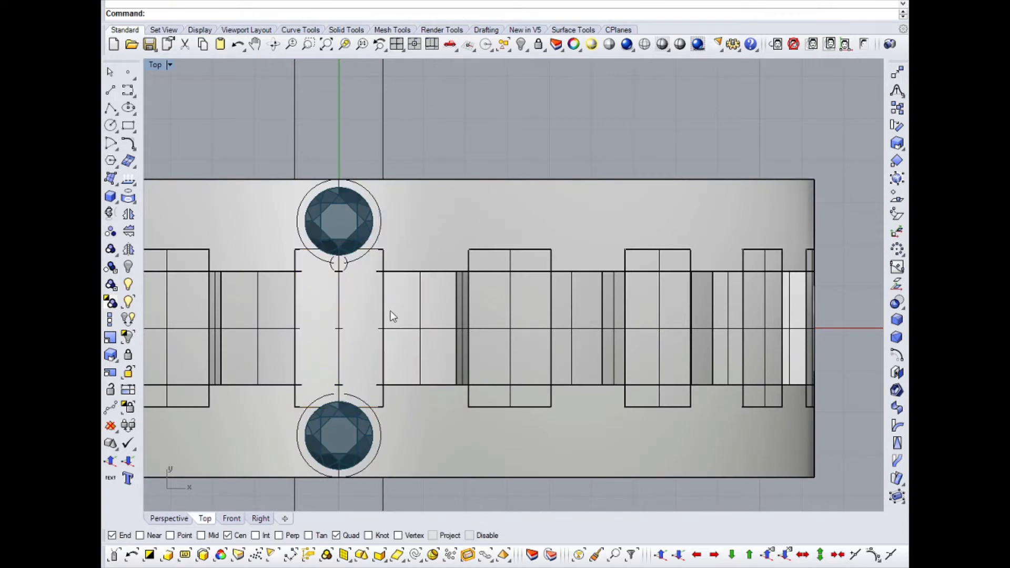
Step: With Near snapping on, dimension the gap between the centre block and its neighbour in Top view, placing it above the band
type("Dim")
key("Return")
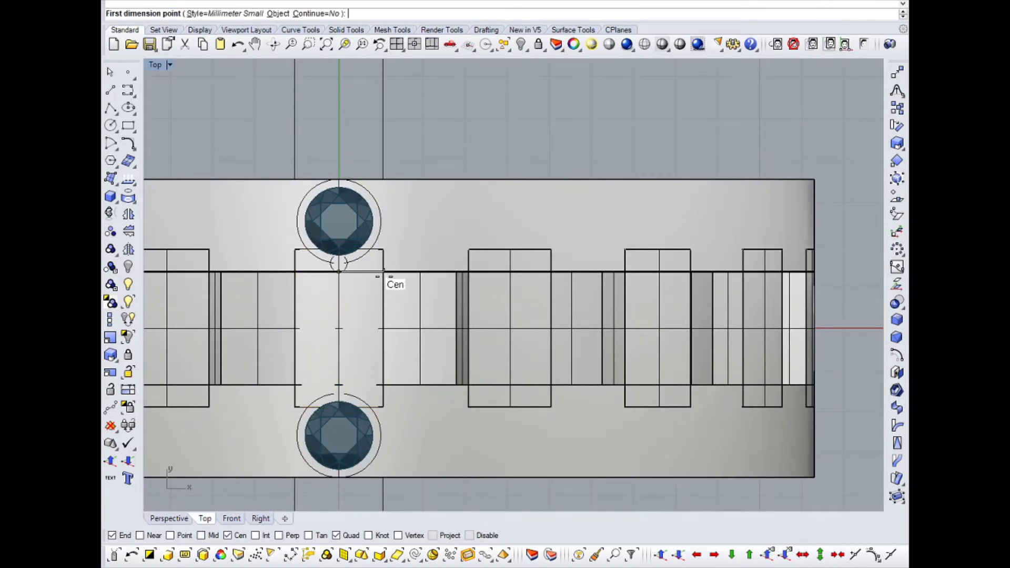
scroll(377, 275, "up", 4)
left_click(140, 535)
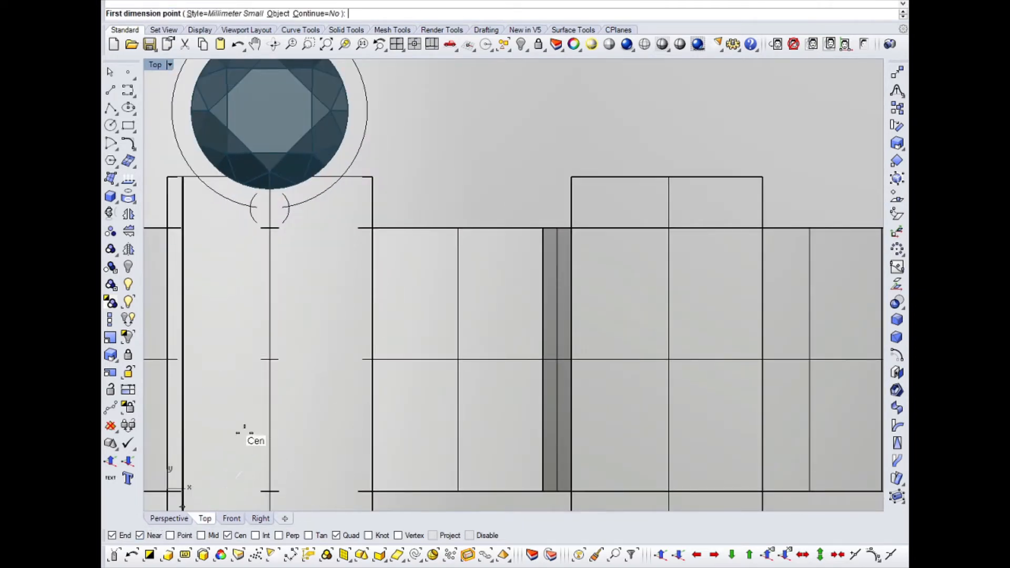
left_click(373, 242)
left_click(572, 242)
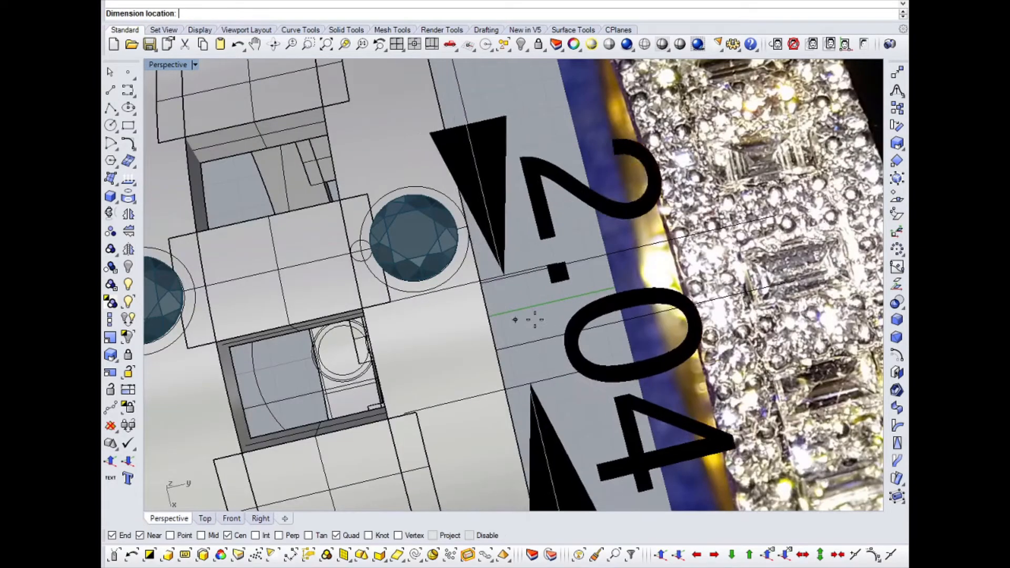
scroll(535, 320, "down", 8)
right_click_drag(535, 319, 480, 294)
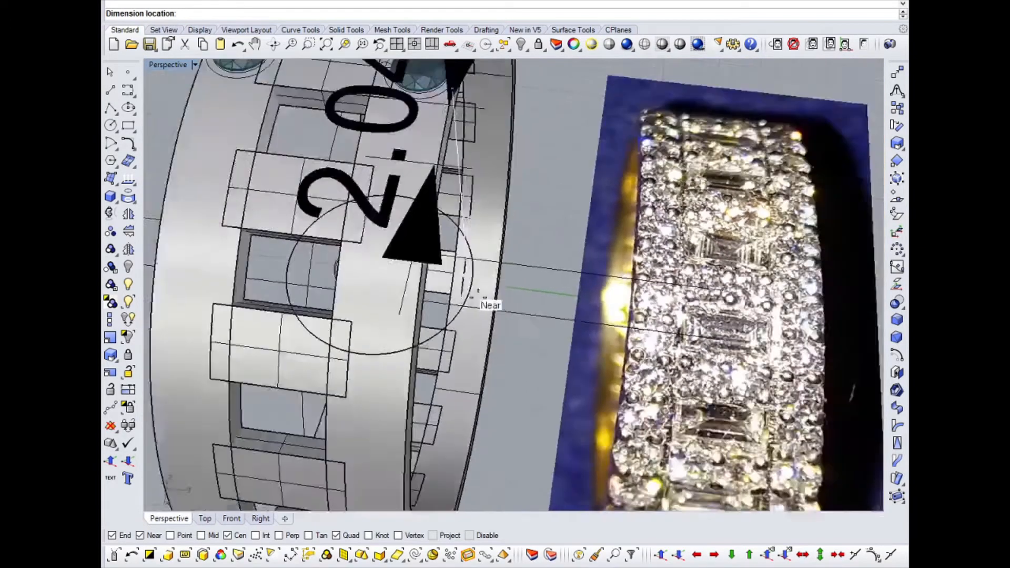
scroll(480, 294, "down", 3)
right_click_drag(465, 221, 405, 187)
right_click_drag(380, 179, 557, 240)
key("ctrl+F1")
scroll(490, 151, "down", 2)
right_click_drag(490, 151, 478, 283)
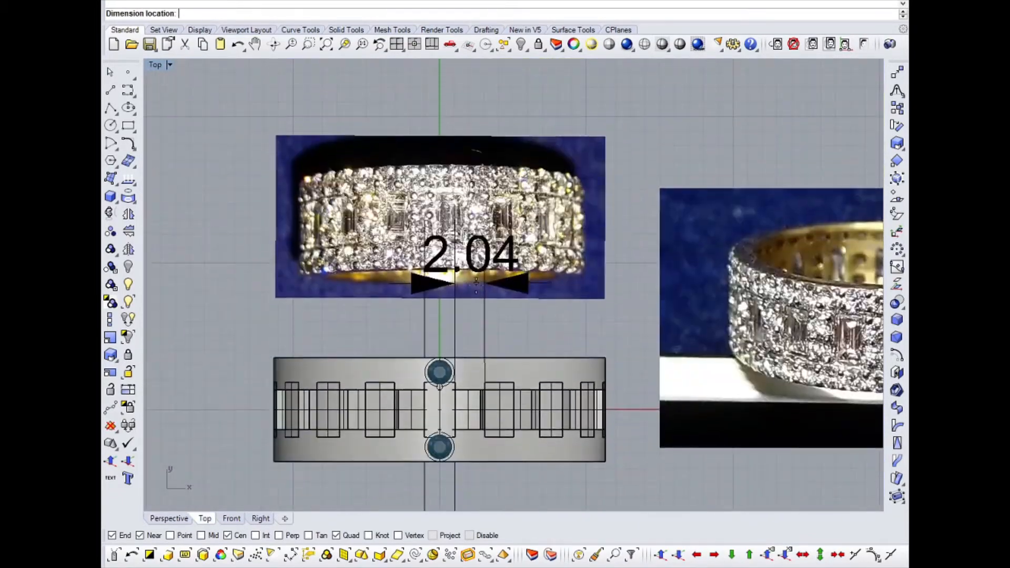
left_click(497, 332)
Step: Dimension the width of the middle baguette stone in the top reference photo
scroll(447, 228, "up", 16)
right_click(436, 228)
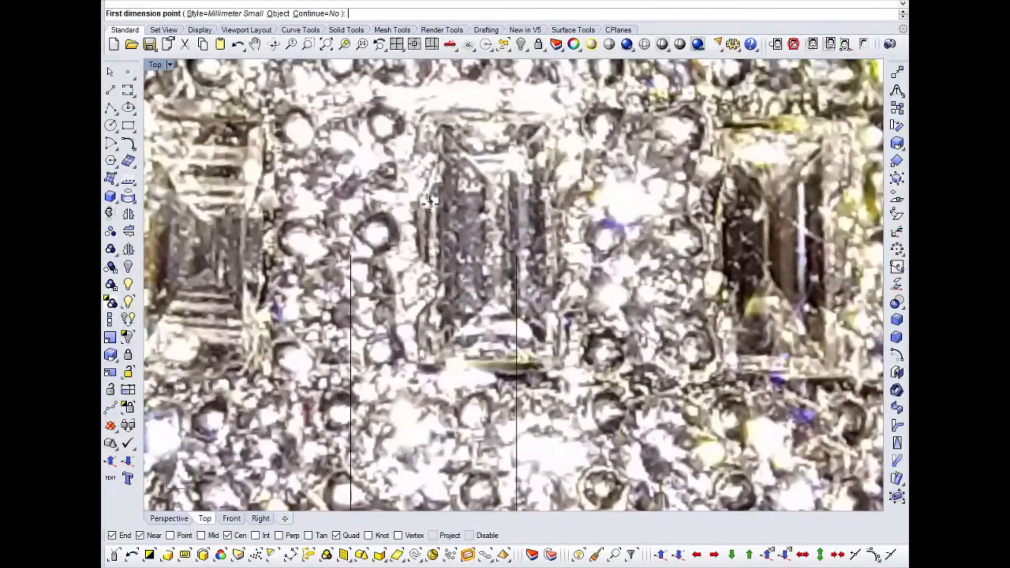
left_click(432, 228)
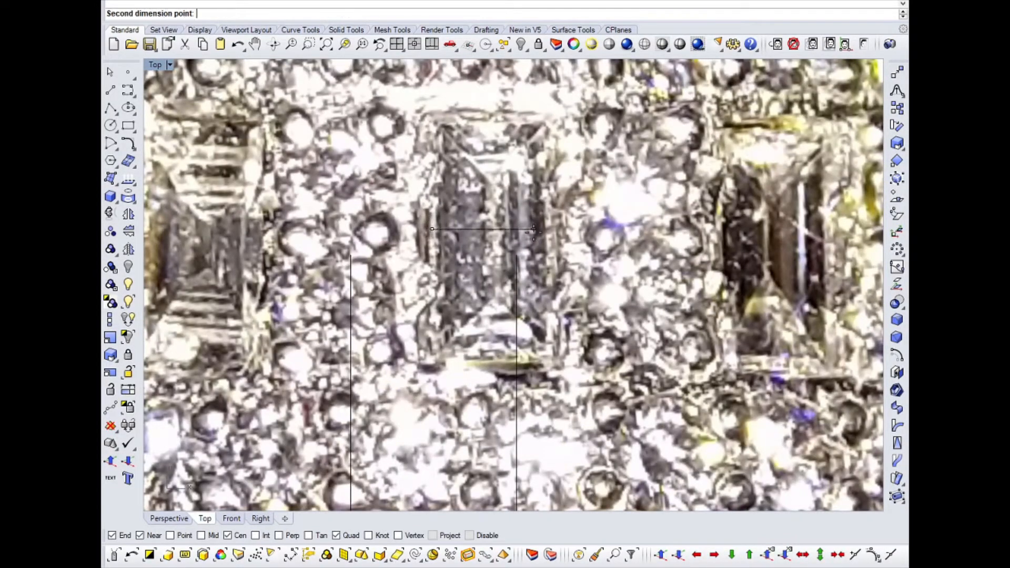
left_click(556, 228)
scroll(527, 247, "down", 15)
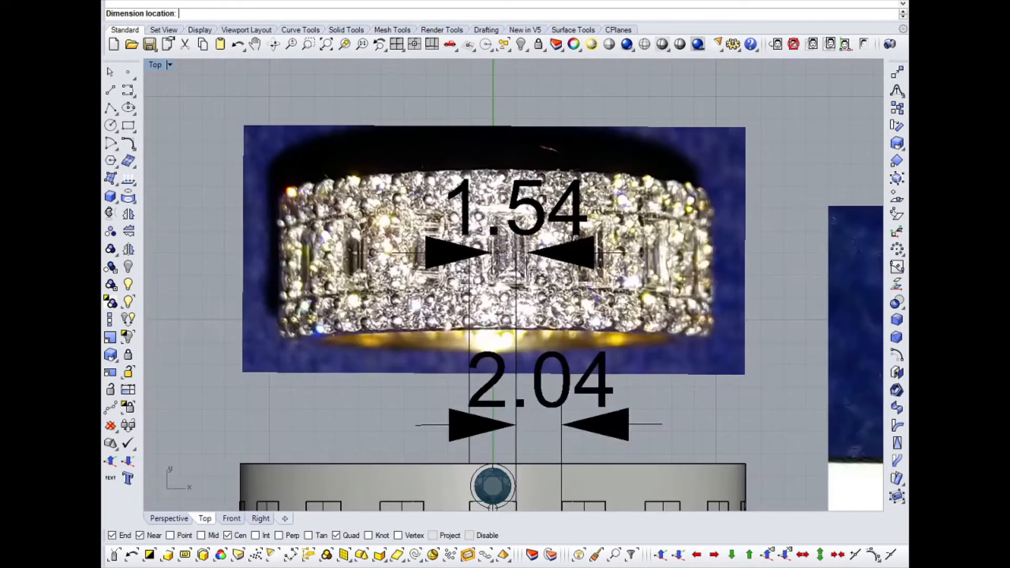
left_click(490, 252)
Step: Re-measure the same baguette from edge to edge without placing the dimension, and return to the ring's centre block
scroll(489, 255, "up", 15)
right_click(490, 257)
left_click(482, 243)
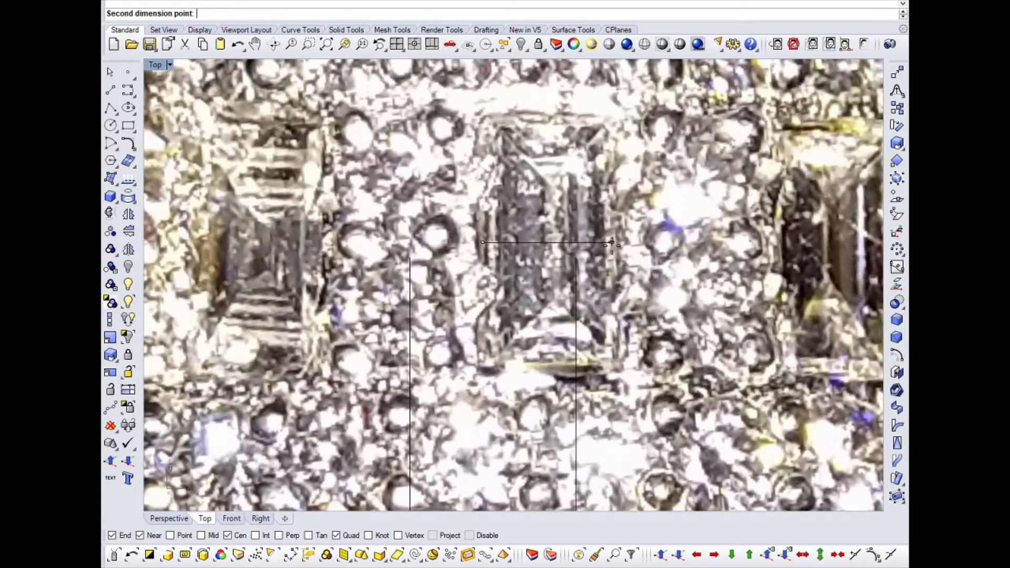
left_click(612, 242)
scroll(584, 227, "down", 11)
key("Escape")
scroll(536, 206, "down", 12)
scroll(545, 311, "up", 13)
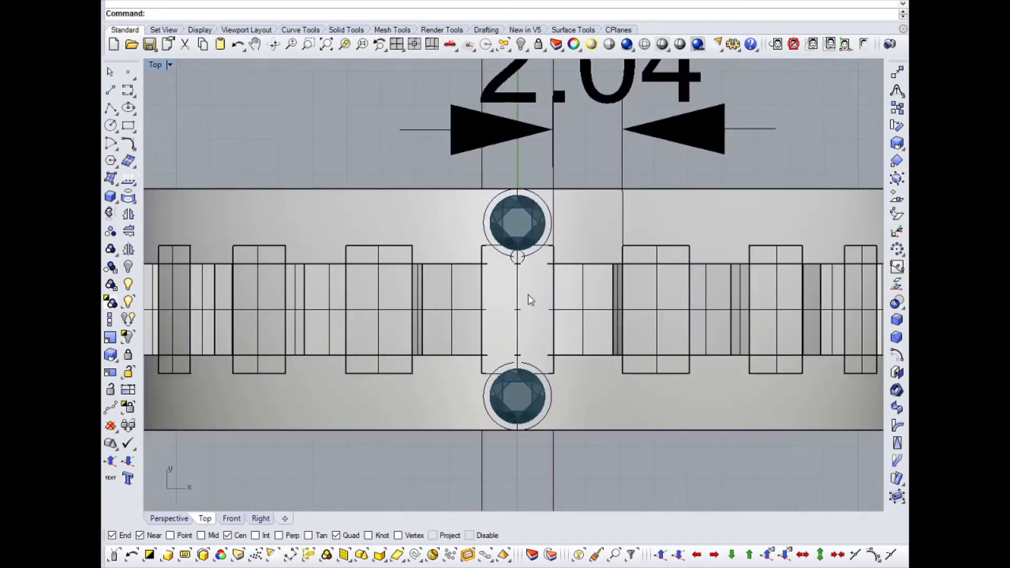
Step: Undo the bridging block's array, extrusion and trimming, back to the uncut middle band surface
left_click(535, 295)
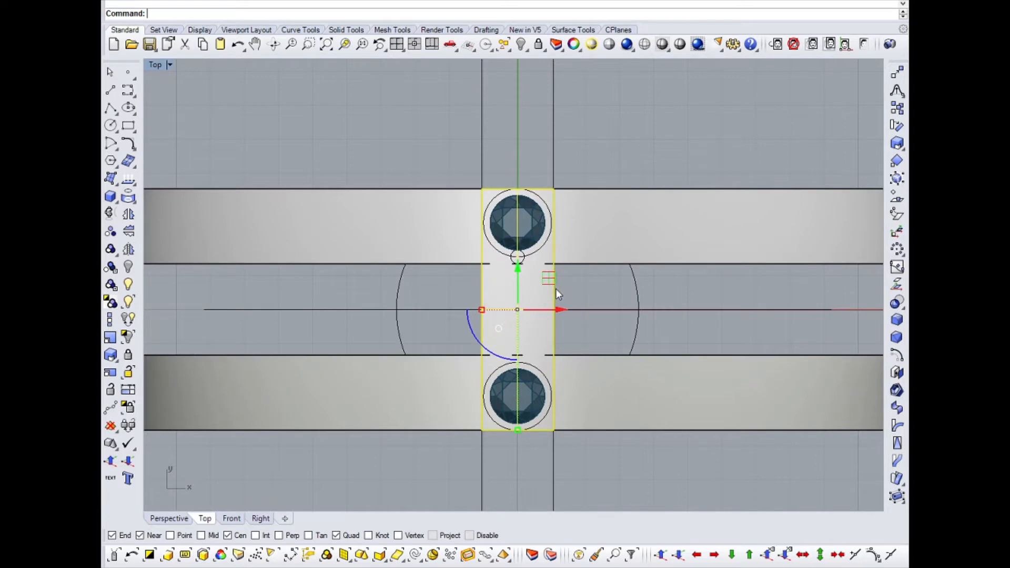
key("ctrl+z")
key("ctrl+z")
Step: In wireframe Top view, move the guide line on the positive X side outward by 0.1
middle_click(539, 152)
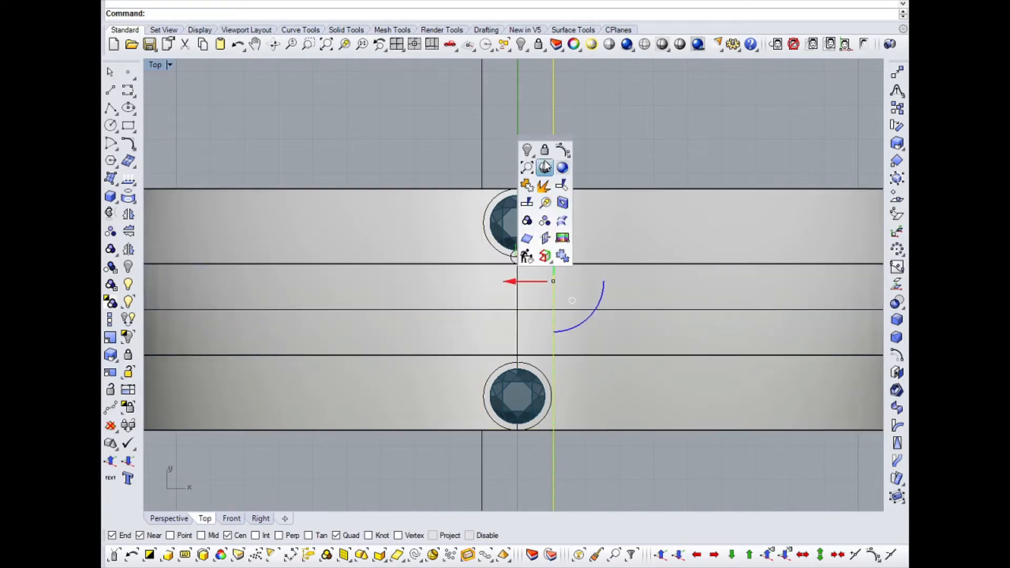
right_click(545, 167)
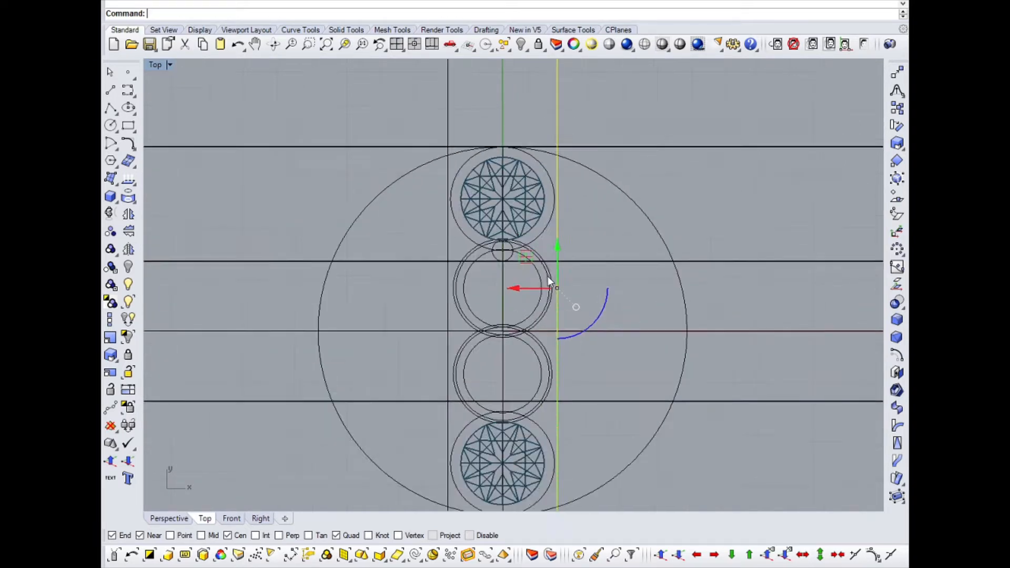
left_click(897, 73)
left_click(560, 320)
right_click(583, 313)
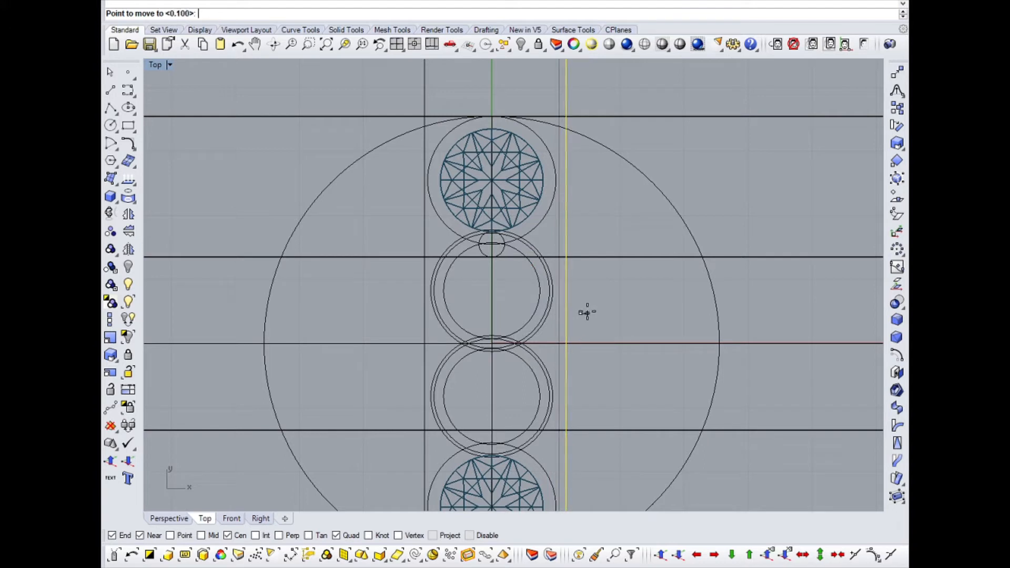
left_click(588, 312)
key("Escape")
Step: Replace the guide line on the negative X side with a mirrored copy of the moved line
left_click(424, 245)
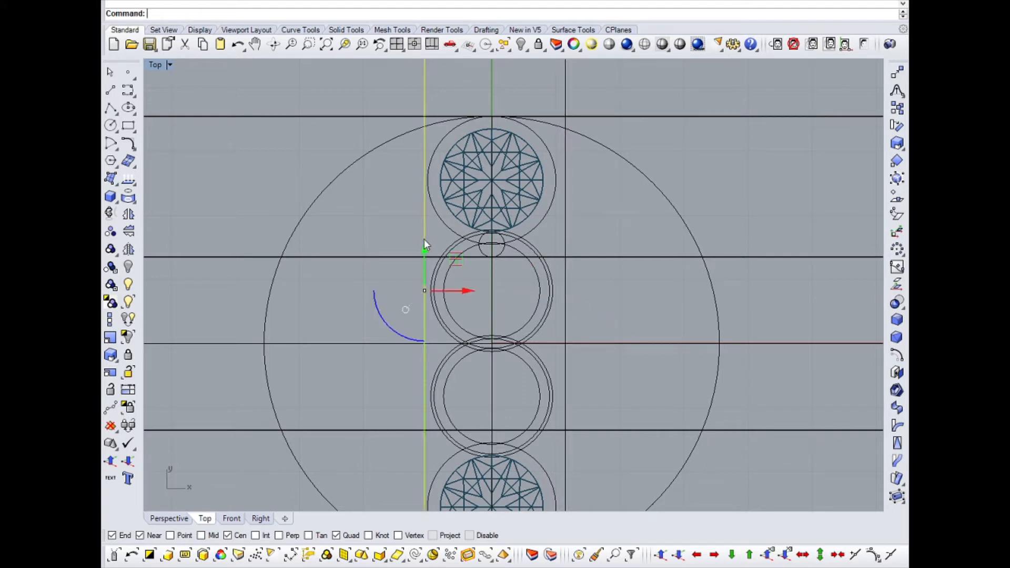
left_click(565, 284)
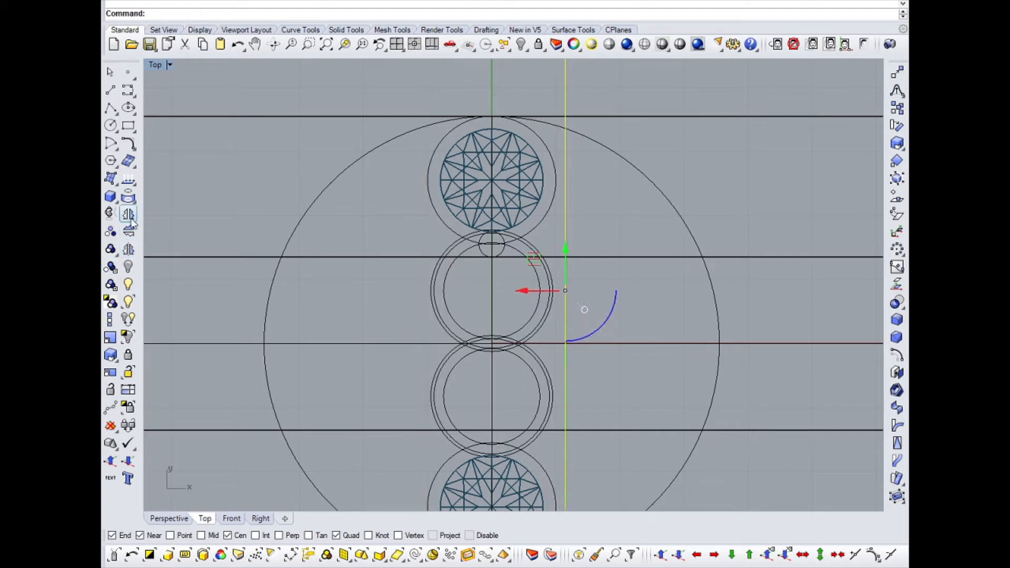
key("Escape")
Step: Measure the distance from the innermost middle circle's edge to the moved guide line and inspect the spacing around the stones
type("ad")
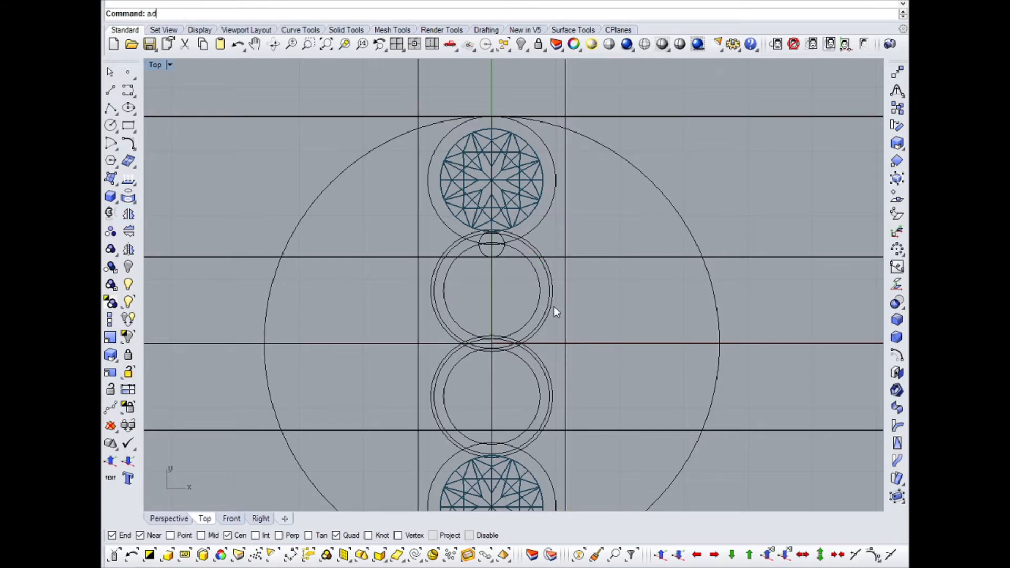
key("Return")
scroll(537, 304, "up", 6)
left_click(543, 280)
left_click(591, 280)
scroll(591, 287, "down", 10)
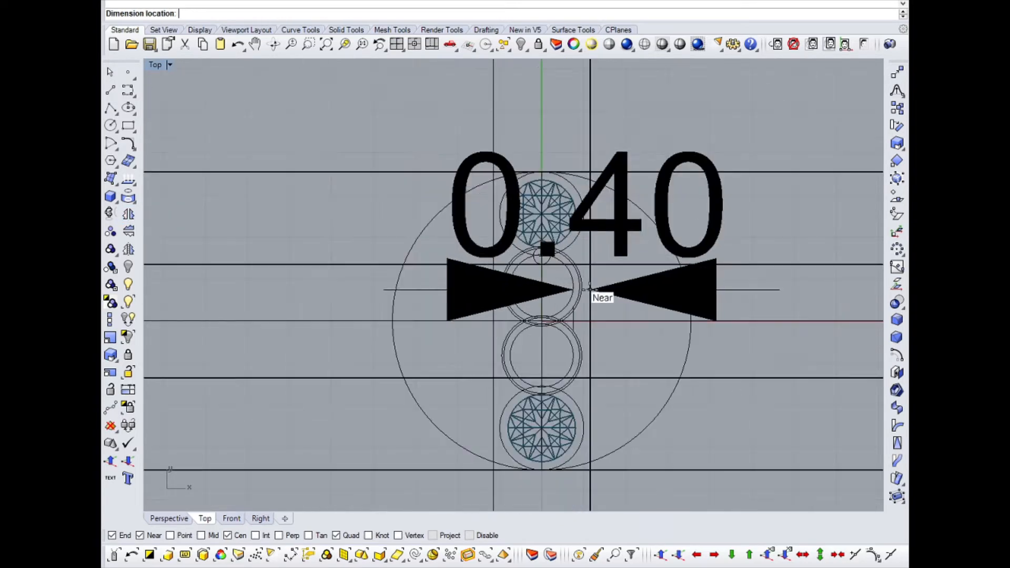
key("Escape")
scroll(542, 245, "up", 6)
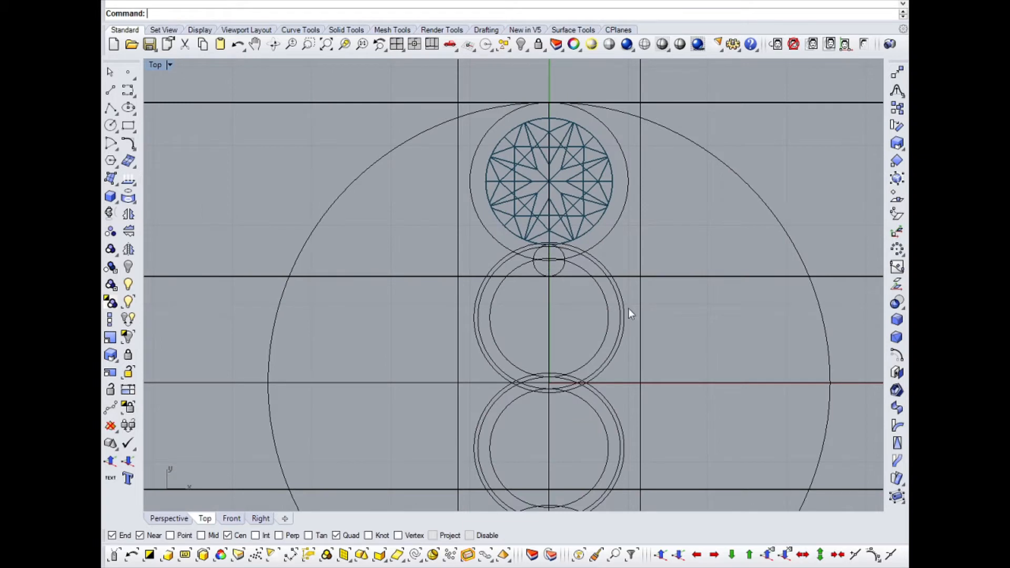
right_click_drag(547, 276, 535, 280)
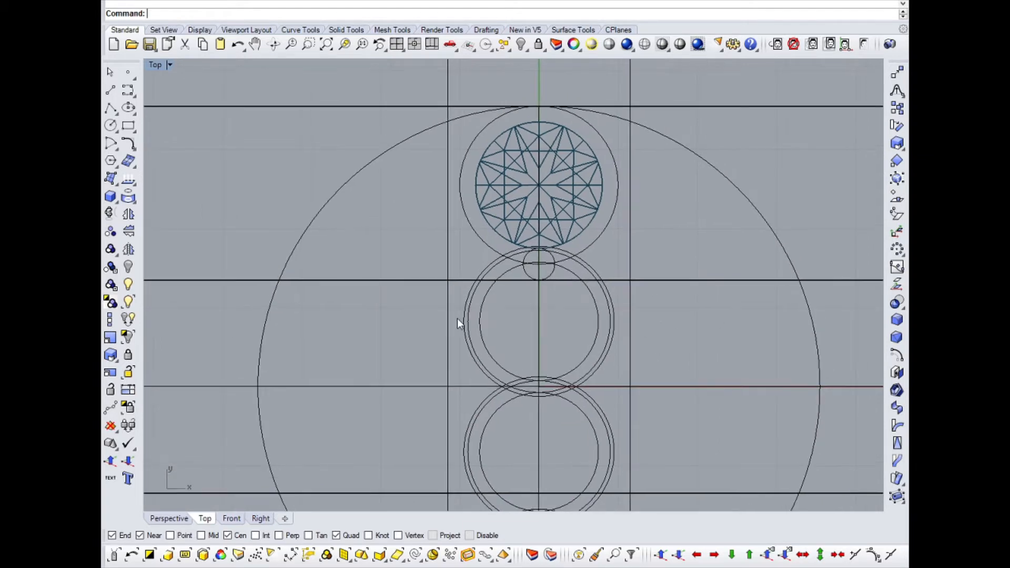
right_click_drag(551, 148, 465, 166)
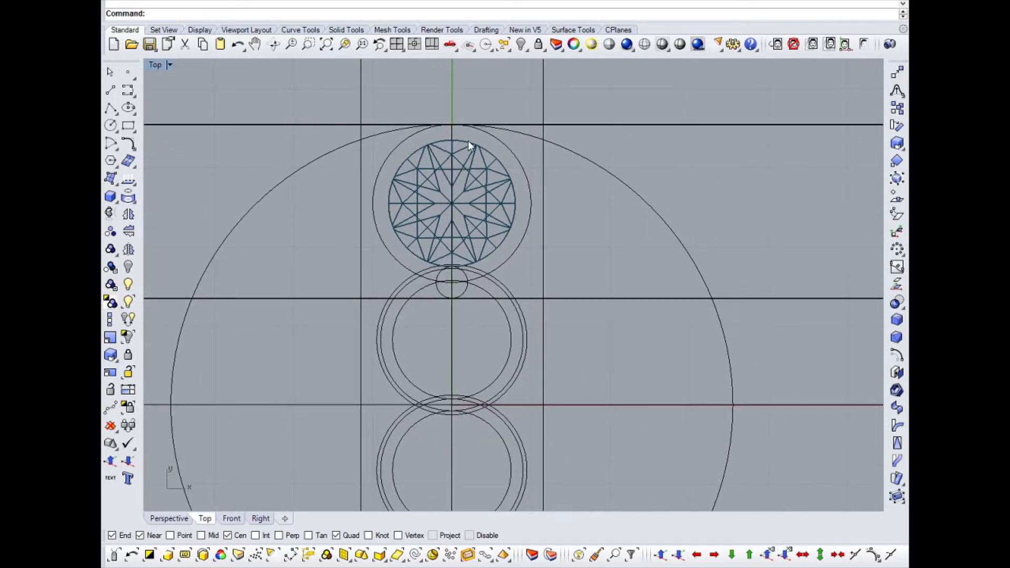
Step: Trim away the middle band surface outside the two guide lines in shaded Top view, keeping the strip under the stones
scroll(516, 266, "down", 5)
key("ctrl+a")
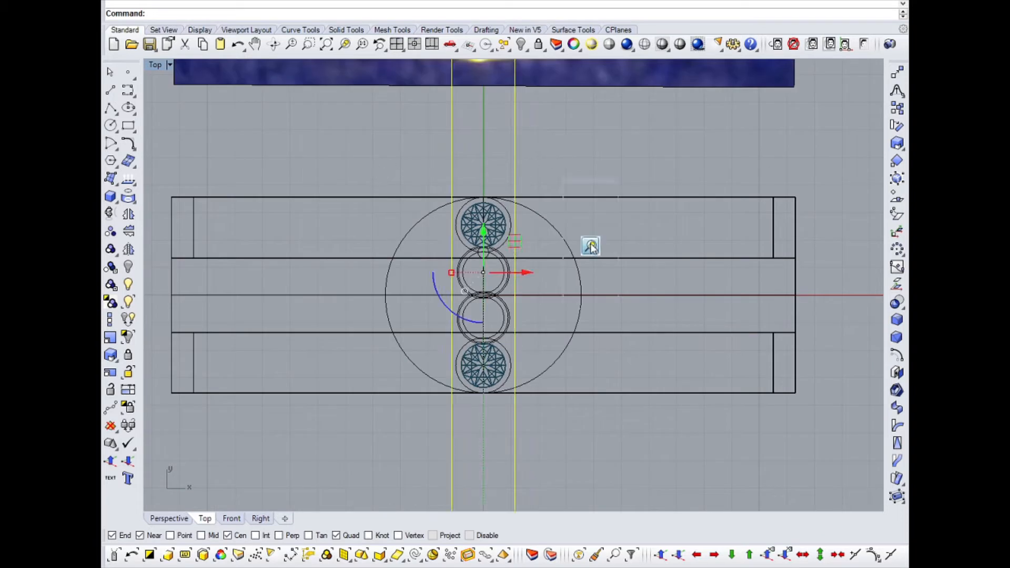
middle_click(588, 242)
left_click(591, 246)
middle_click(563, 315)
left_click(562, 316)
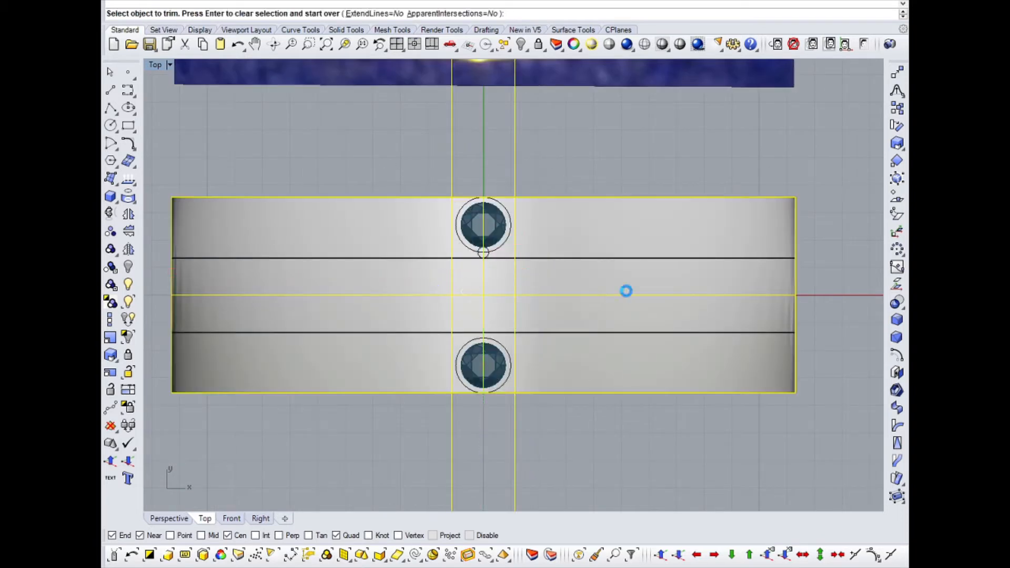
left_click(367, 291)
left_click(624, 309)
key("Return")
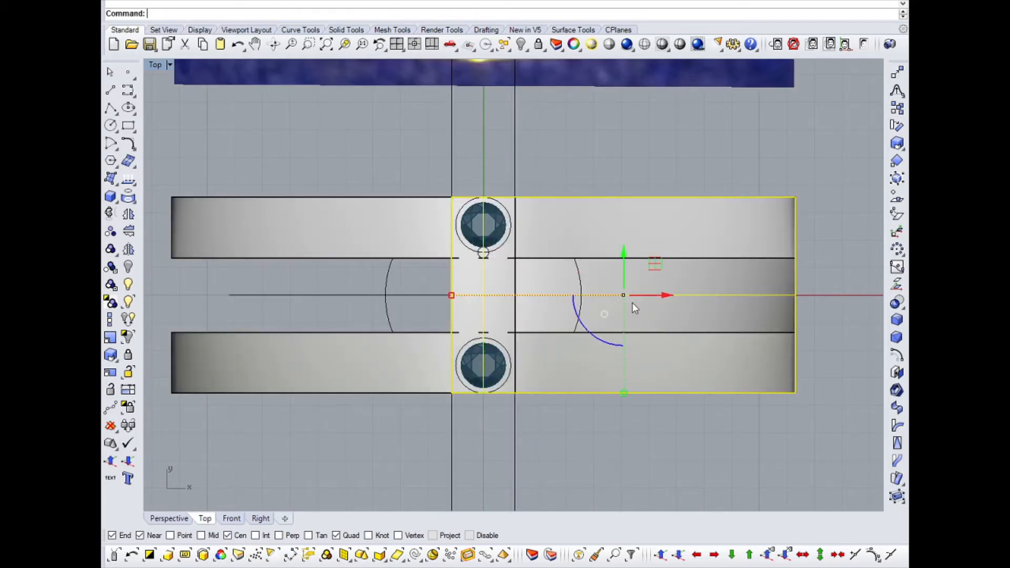
key("Escape")
left_click(494, 295)
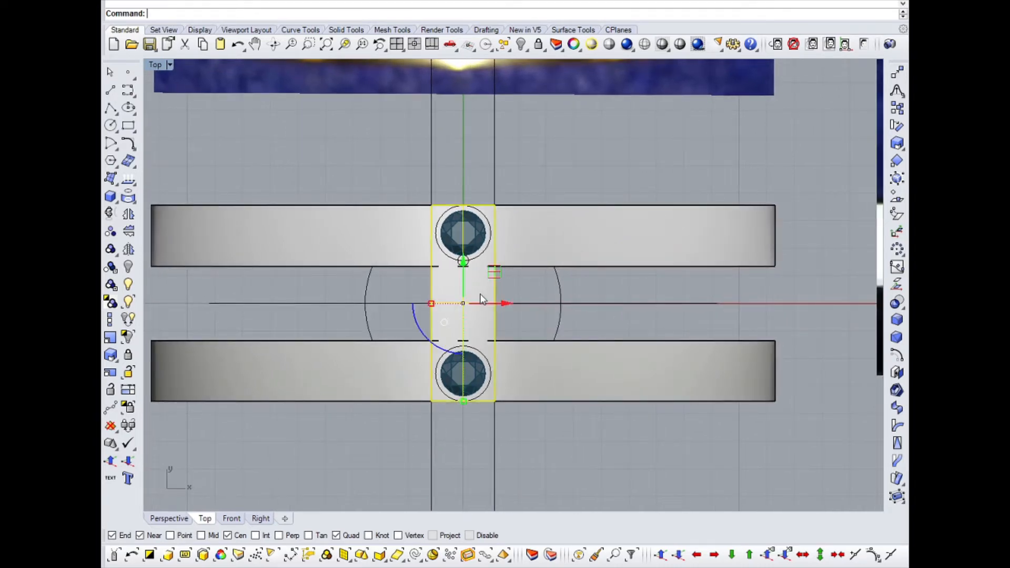
key("ctrl+F2")
left_click(252, 2)
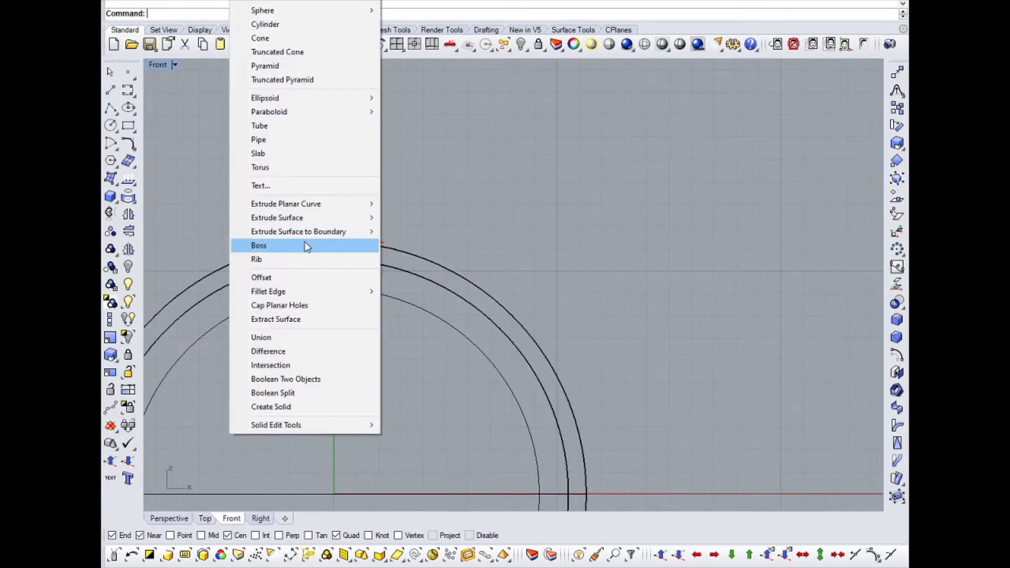
mouse_move(307, 218)
left_click(425, 217)
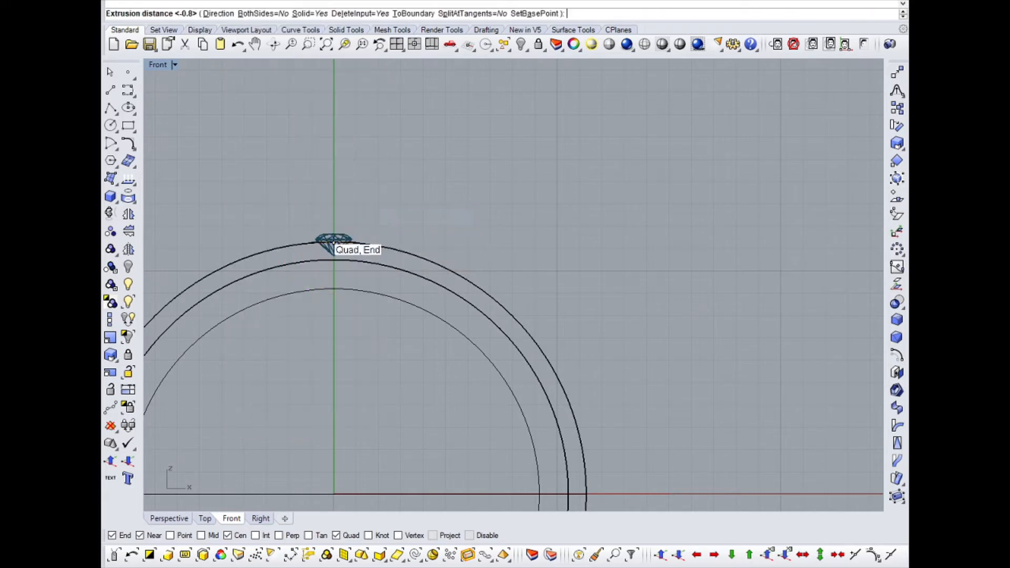
scroll(318, 293, "up", 4)
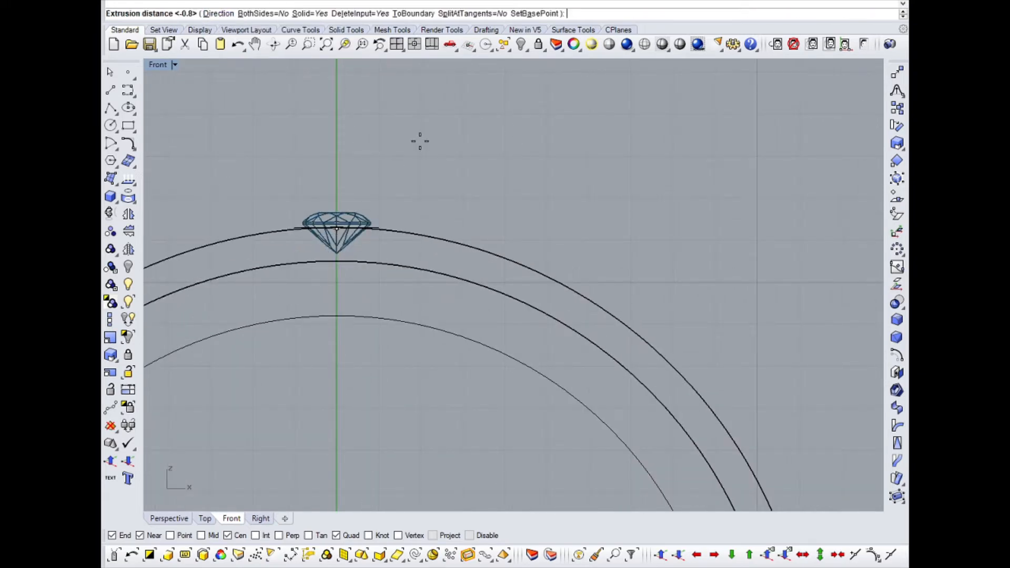
key("Escape")
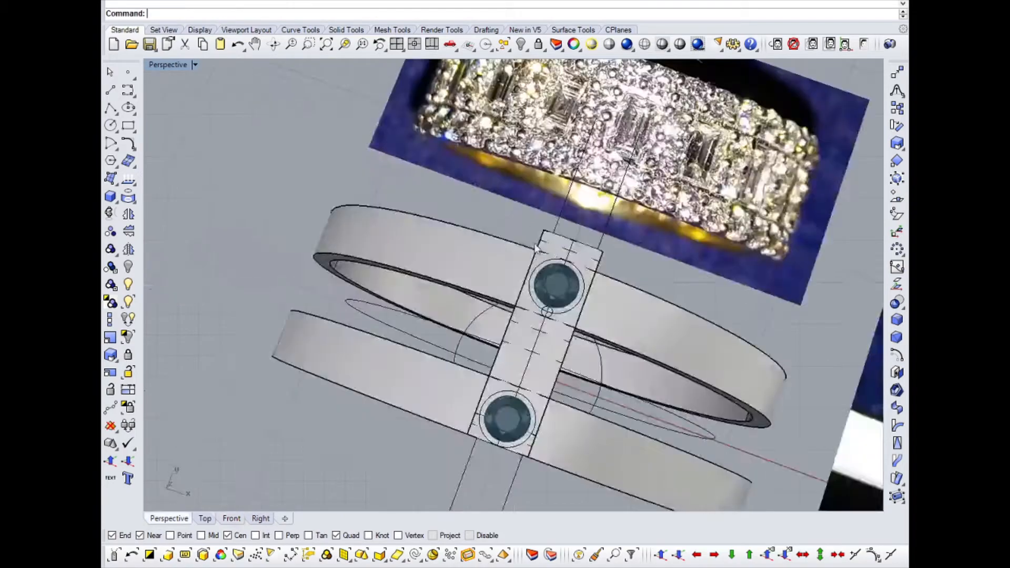
Step: Extrude the trimmed strip surface inward as a solid with a distance of -0.8
right_click_drag(537, 248, 411, 199)
left_click(408, 190)
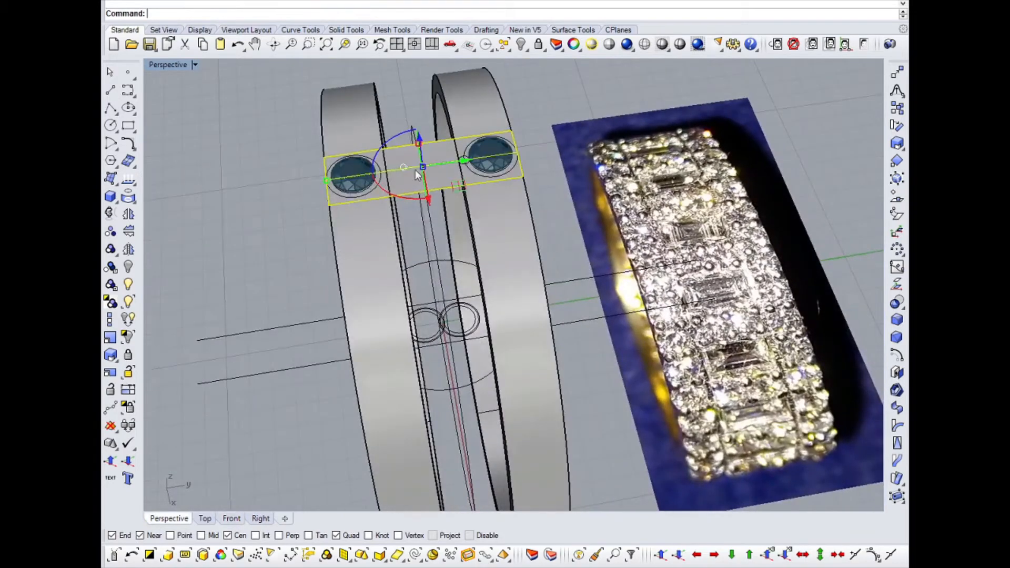
left_click(243, 3)
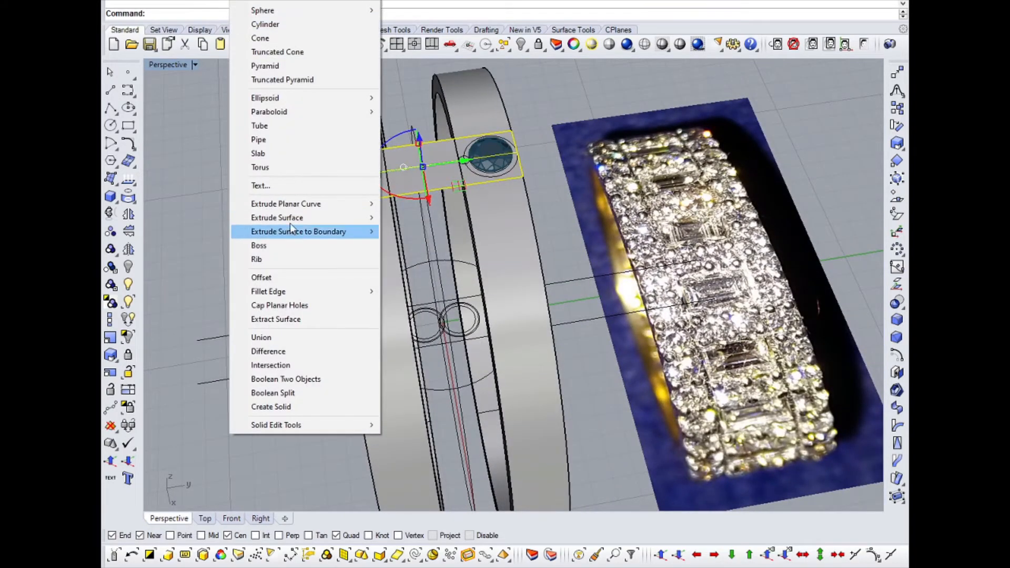
mouse_move(290, 220)
left_click(410, 217)
key("ctrl+F2")
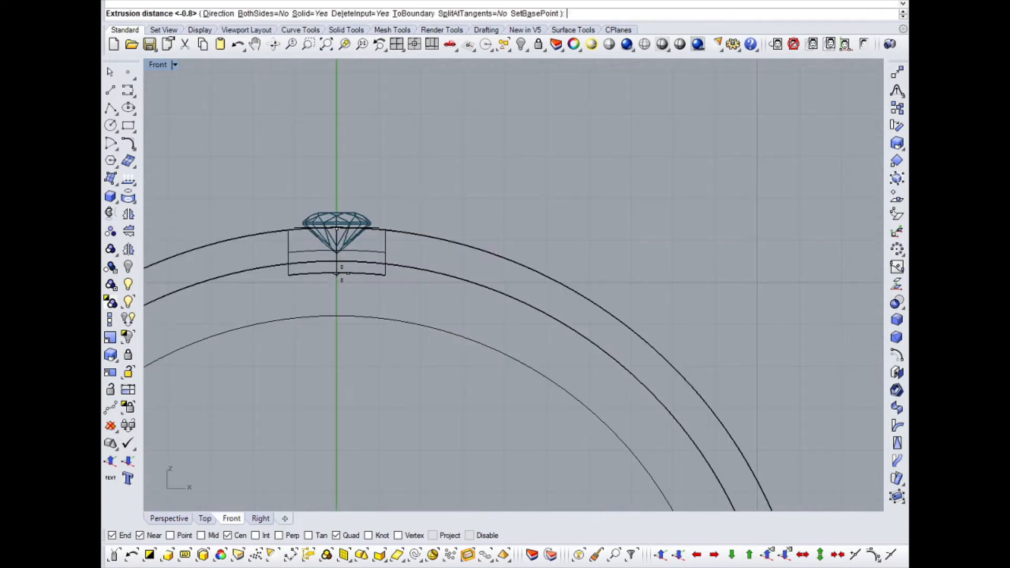
type("-0.5")
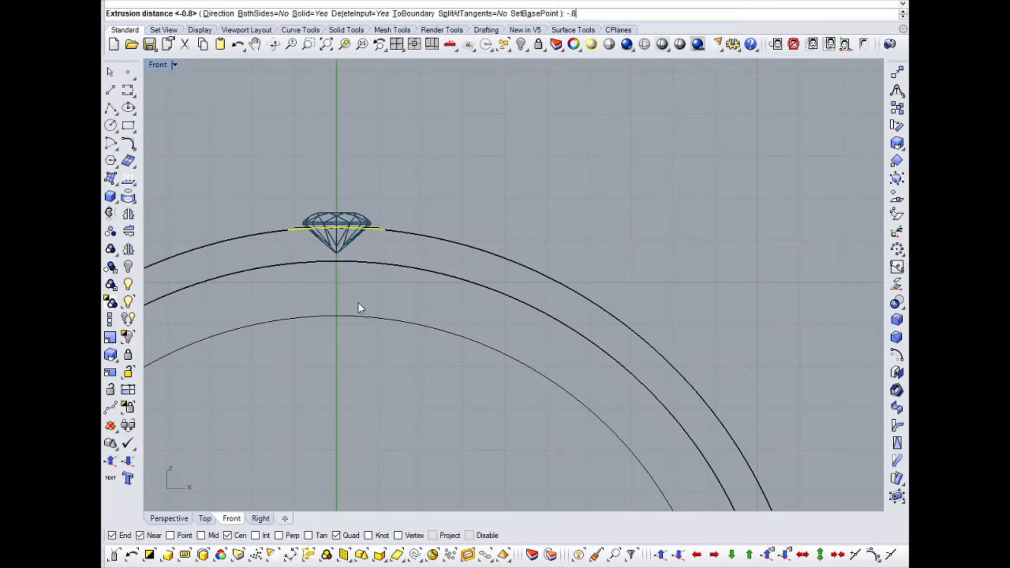
key("Return")
key("ctrl+F4")
right_click_drag(473, 179, 430, 204)
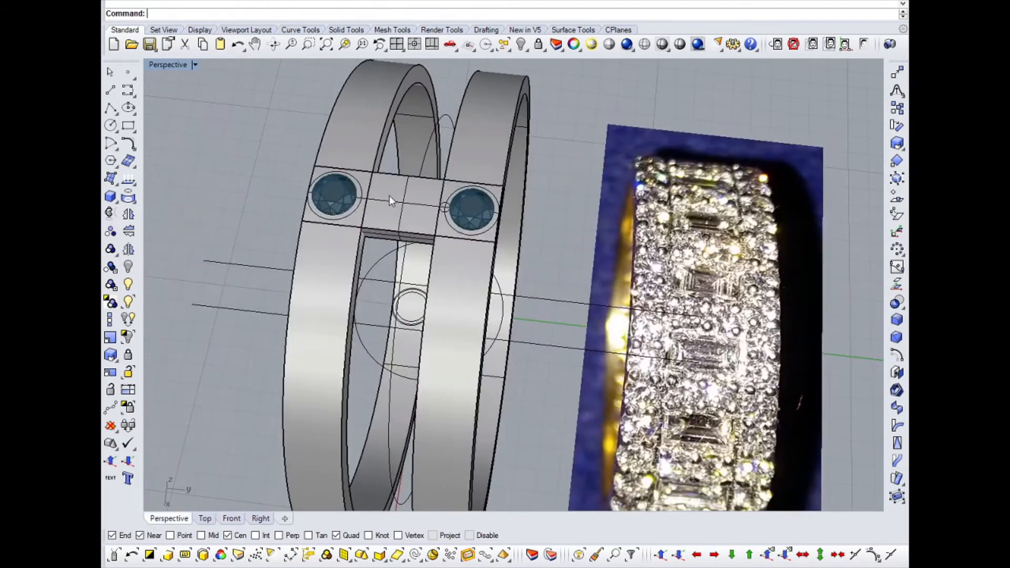
Step: Polar-array the extruded block around the ring centre in Front view with 17 items over 360 degrees
left_click(390, 195)
key("ctrl+F1")
key("ctrl+F2")
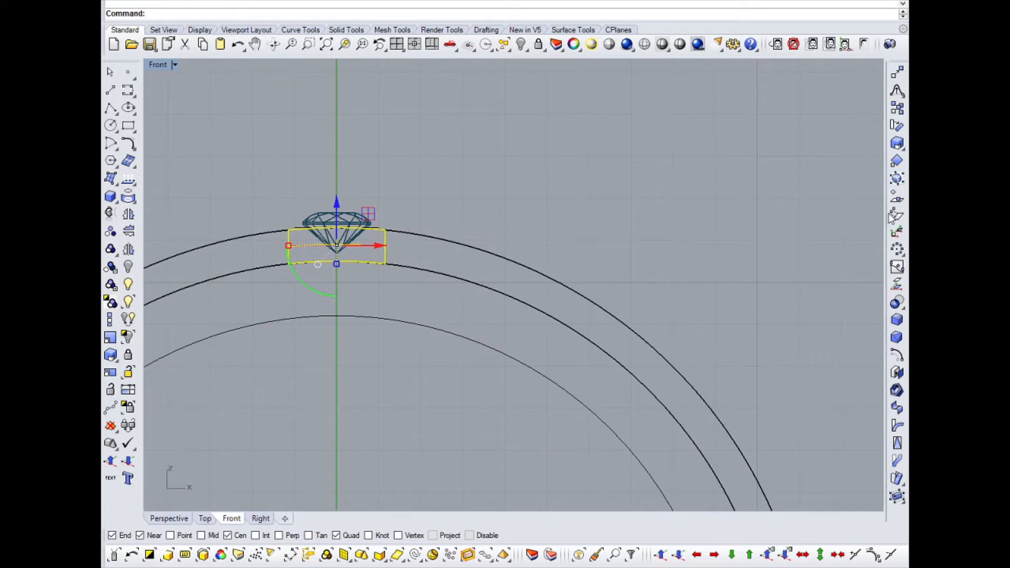
left_click(897, 249)
right_click_drag(519, 225, 455, 198)
type("0")
key("Return")
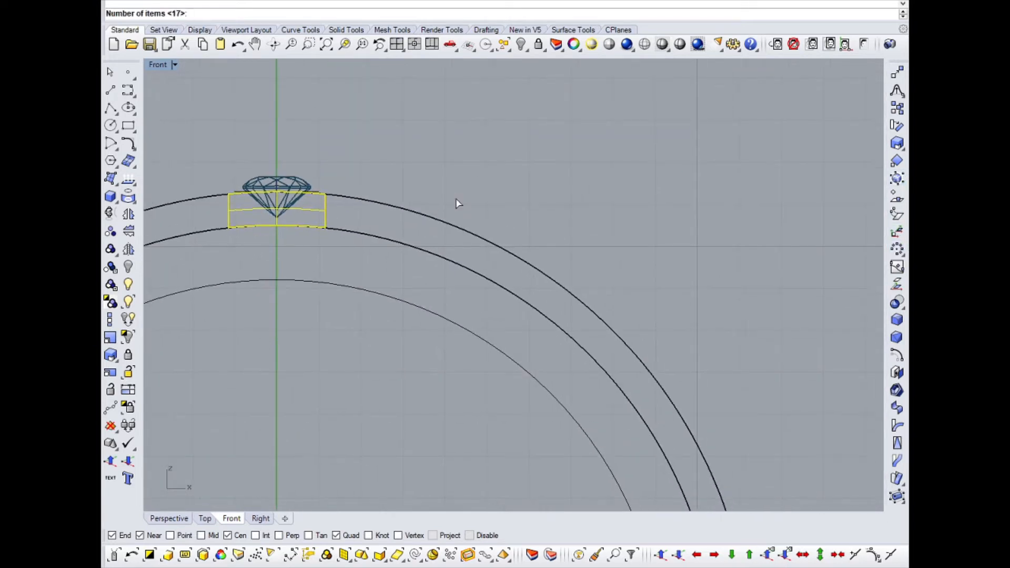
key("Return")
key("Return")
key("Return")
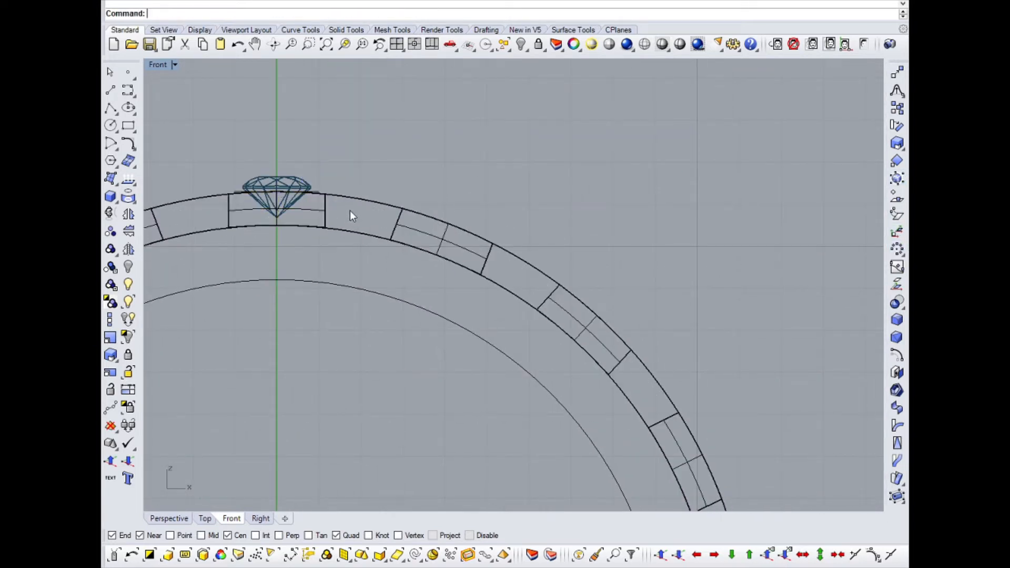
Step: Measure the gap between the upper corners of the top block and the adjacent arrayed block
type("dim")
key("Return")
scroll(336, 205, "up", 5)
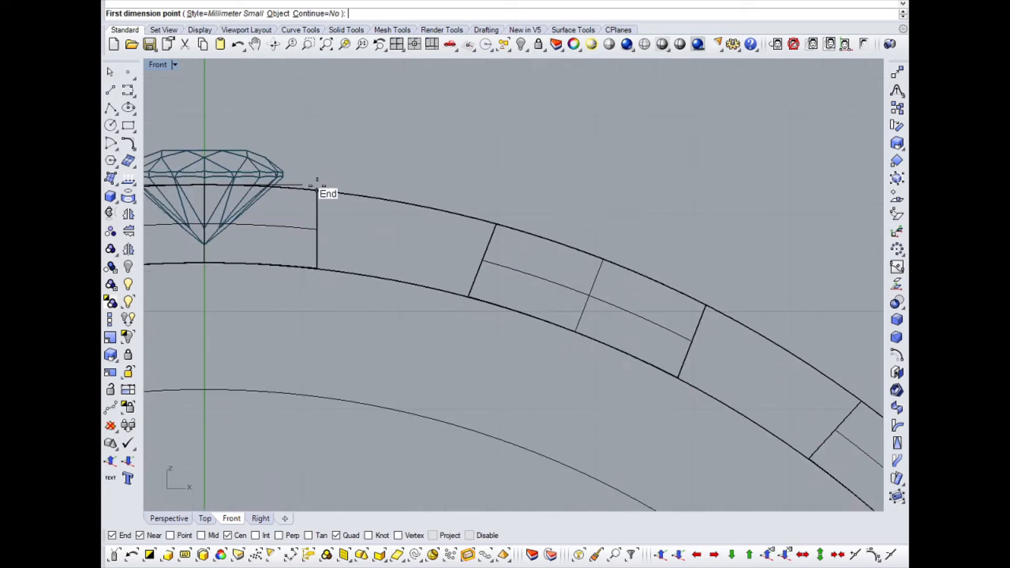
left_click(318, 188)
left_click(496, 225)
scroll(510, 220, "down", 4)
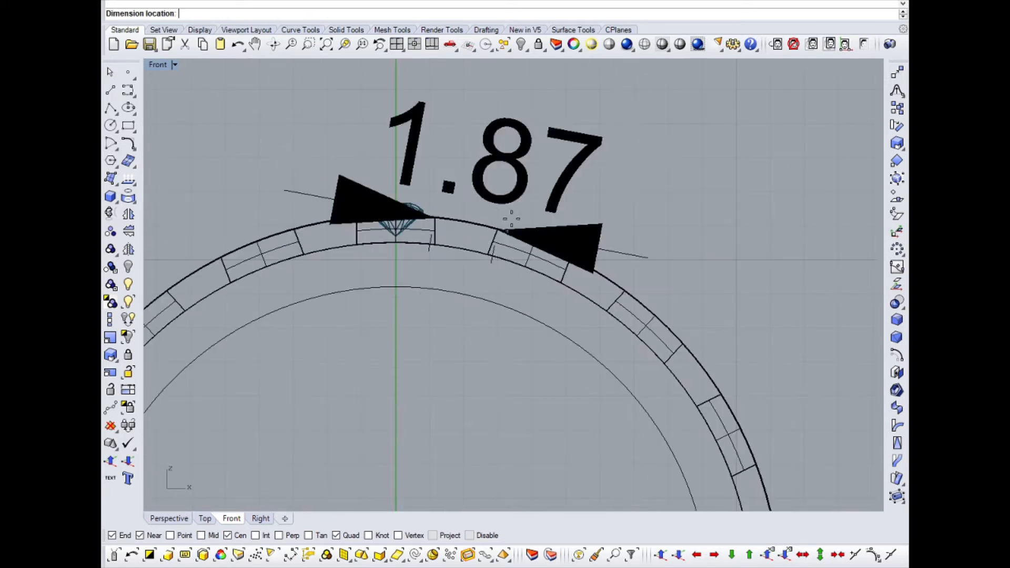
scroll(511, 219, "down", 2)
key("Escape")
Step: Examine the top block's side walls and its spacing to the next block in Front and Perspective views
scroll(462, 225, "up", 3)
left_click(420, 253)
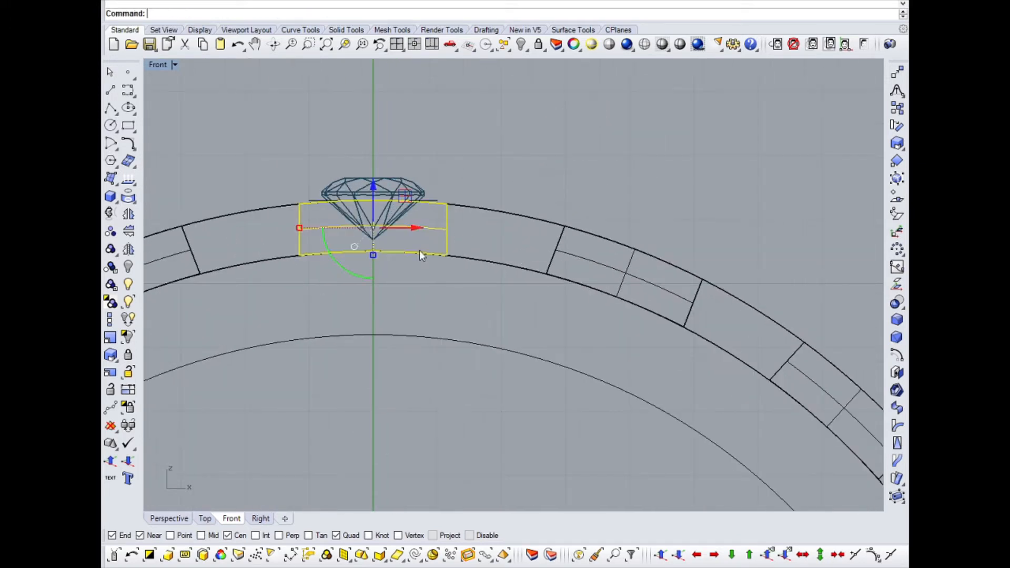
scroll(420, 253, "down", 2)
scroll(459, 249, "up", 3)
left_click(169, 518)
right_click_drag(463, 274, 505, 216)
key("ctrl+F2")
right_click_drag(623, 208, 387, 239)
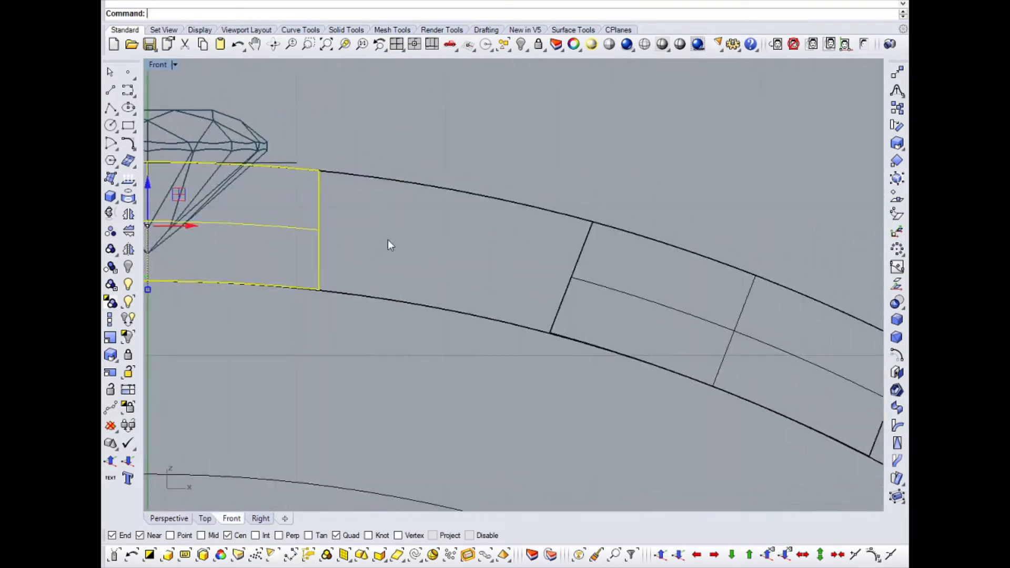
scroll(436, 145, "down", 2)
key("Escape")
scroll(349, 204, "up", 3)
Step: Dimension the outer gap between the top block and its neighbour, and measure the inner gap between their lower corners
type("dim")
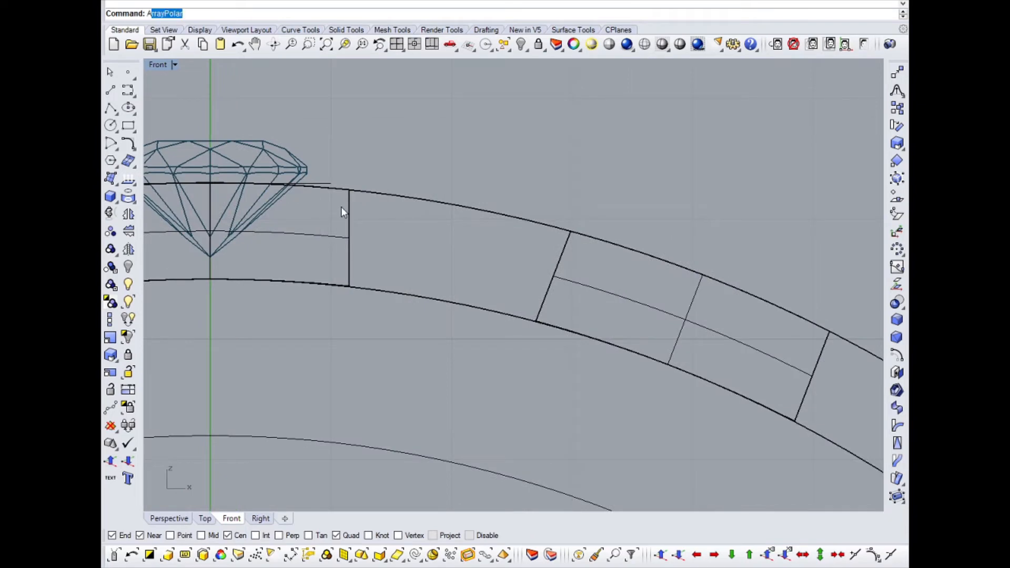
key("Return")
left_click(348, 190)
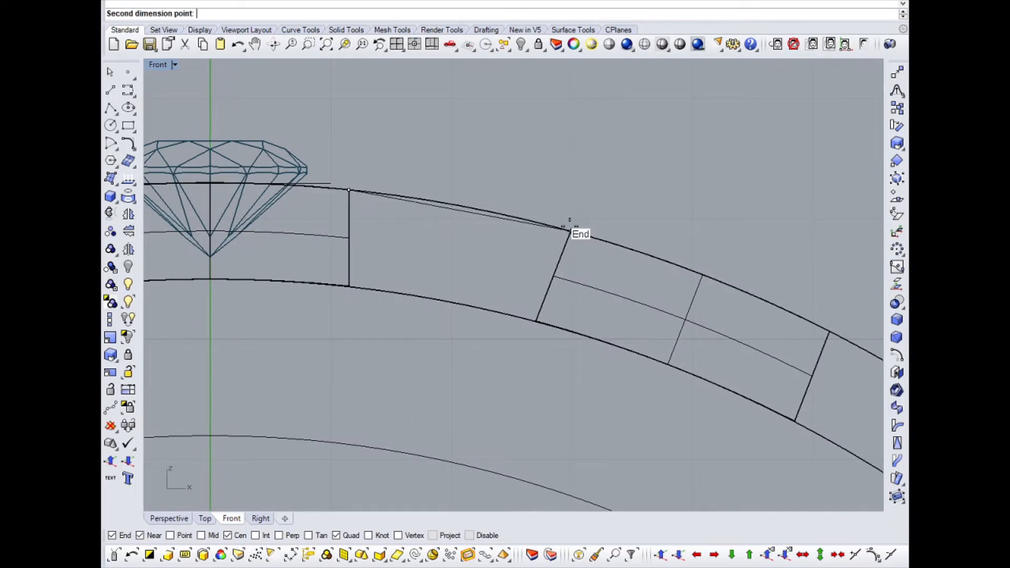
left_click(570, 231)
scroll(563, 210, "down", 3)
left_click(553, 232)
key("Return")
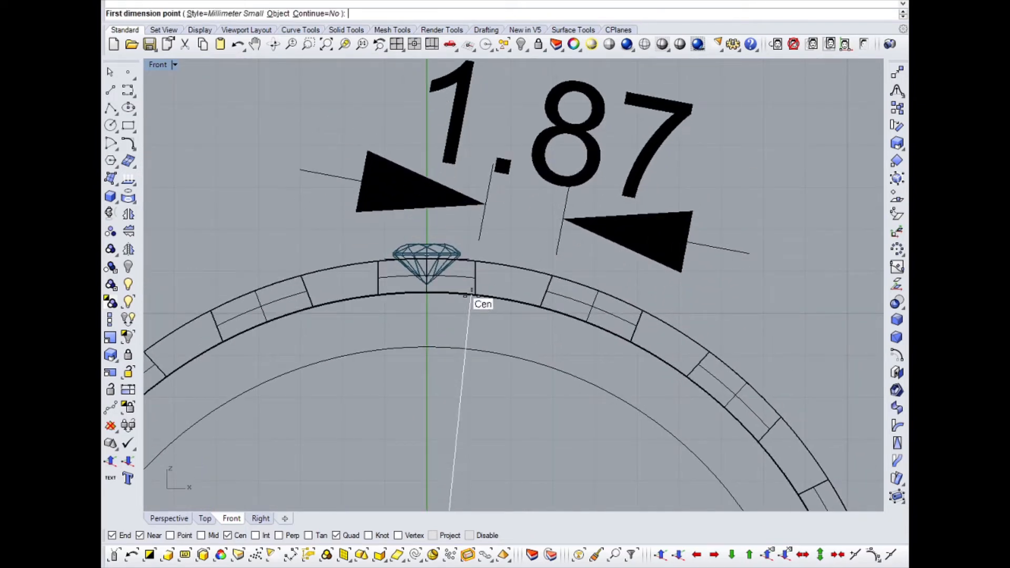
left_click(475, 293)
left_click(540, 304)
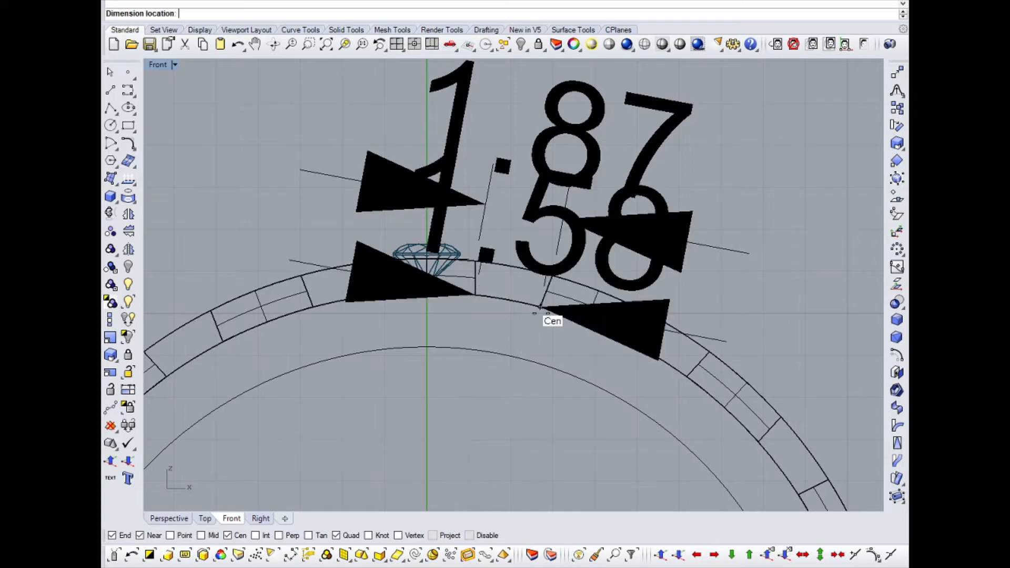
key("Escape")
Step: Undo the gap dimension, the polar array and the block extrusion
left_click(475, 281)
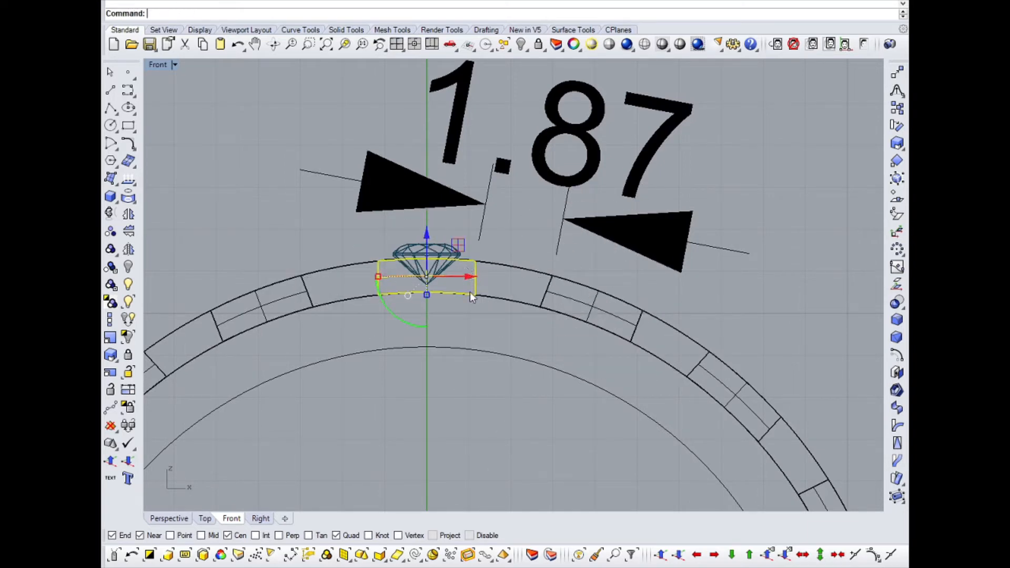
key("ctrl+z")
key("ctrl+z")
key("ctrl+z")
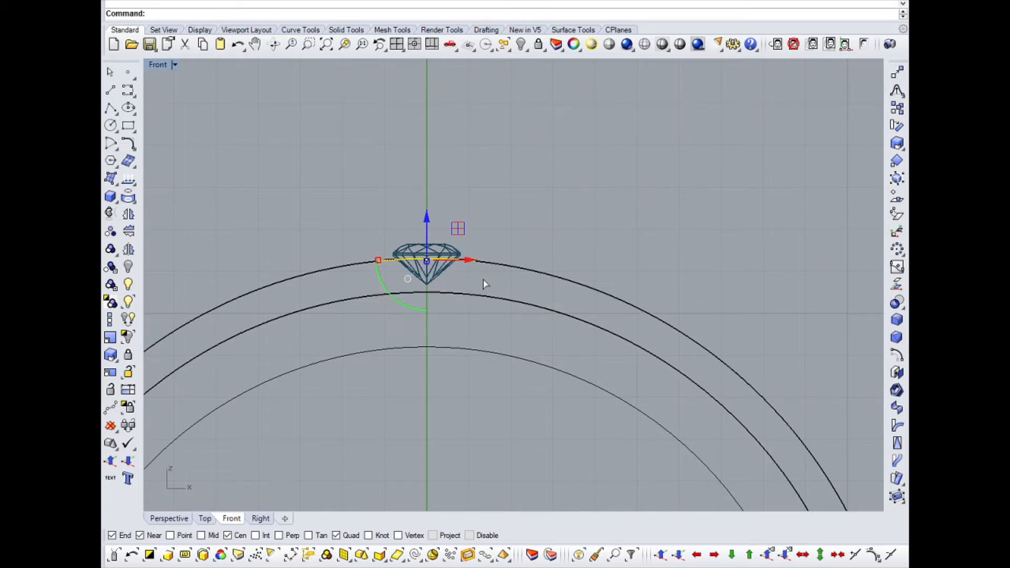
Step: Offset the strip surface inward by 0.8 as a solid, with the offset direction flipped toward the ring centre
key("ctrl+F4")
right_click_drag(483, 284, 429, 231)
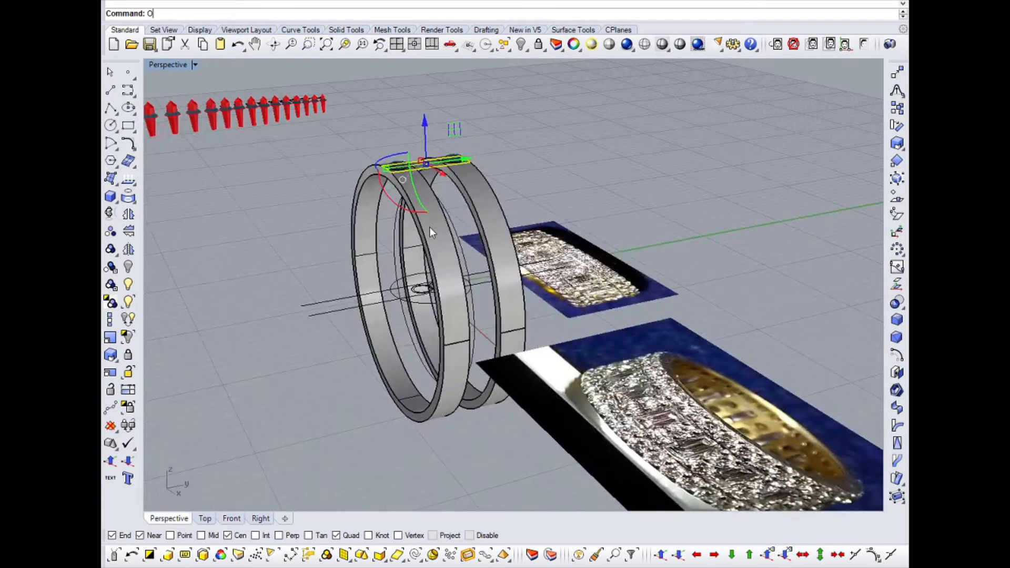
type("setSrf")
key("Return")
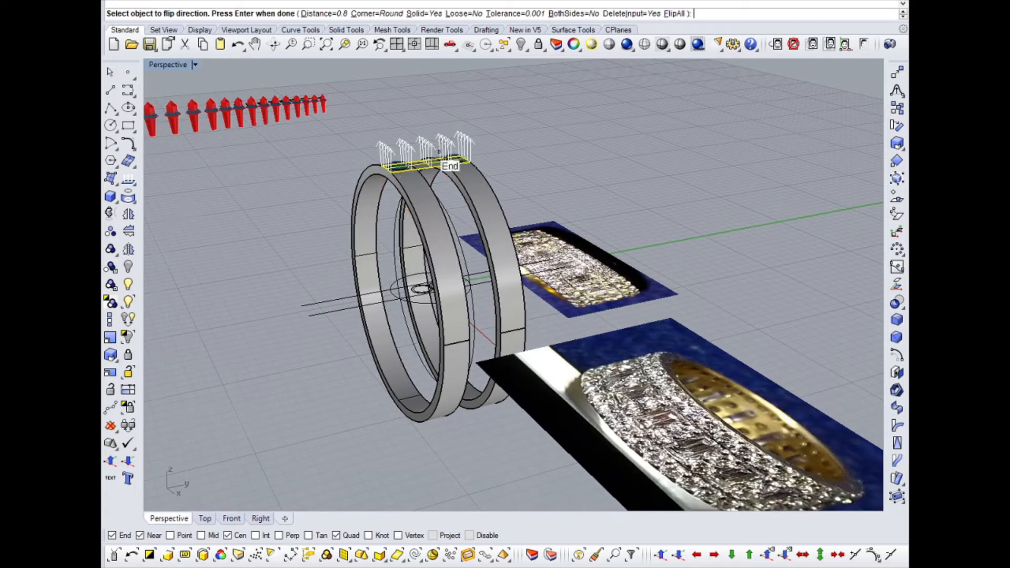
scroll(420, 153, "up", 3)
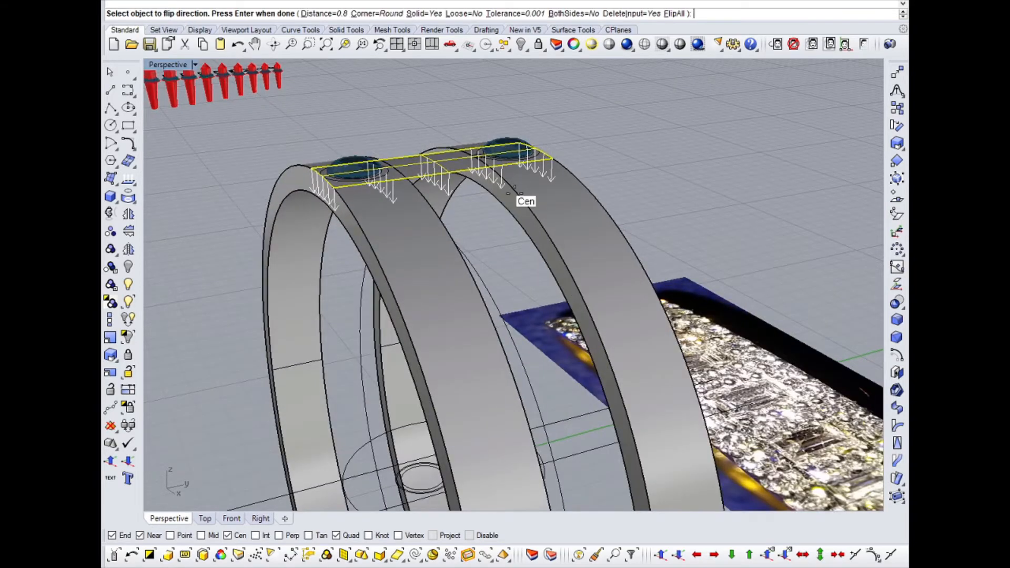
key("Return")
right_click_drag(514, 194, 507, 222)
Step: Polar-array the offset block around the ring centre in Front view with 17 items over 360 degrees
key("ctrl+m")
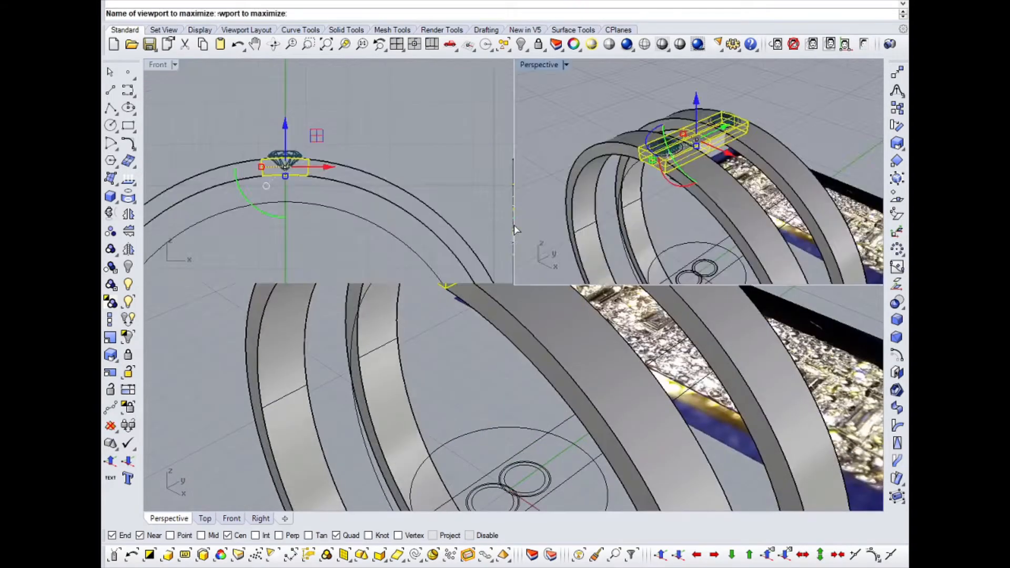
left_click(897, 250)
right_click_drag(555, 251, 496, 214)
left_click(496, 214)
key("Return")
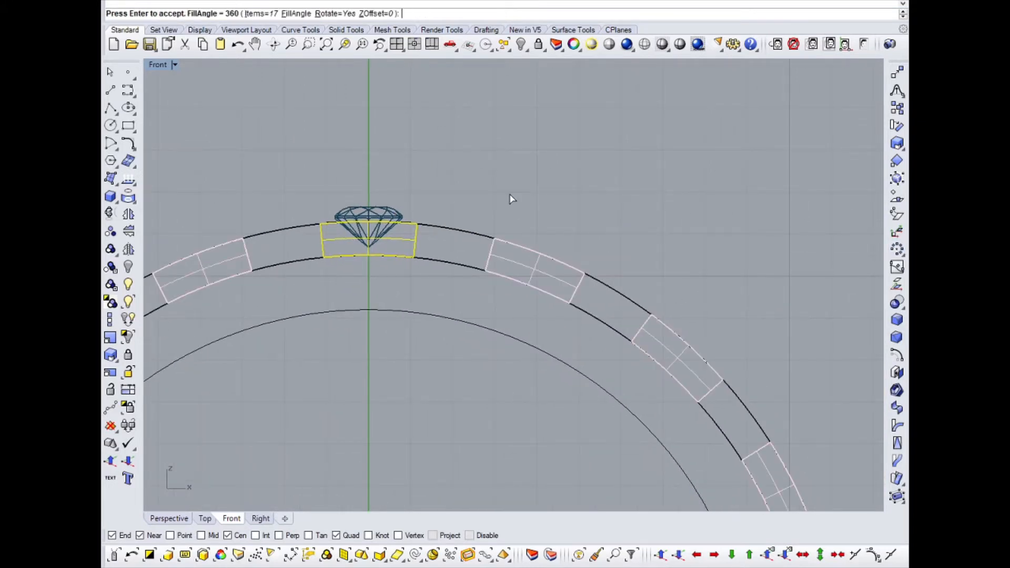
key("Return")
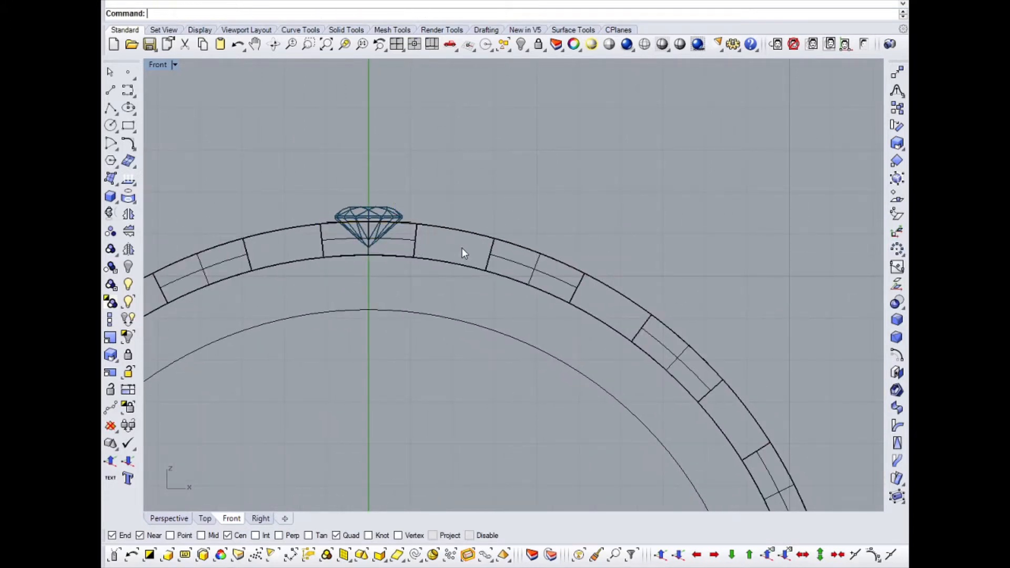
Step: Examine the arrayed blocks and openings around the whole ring and compare them with the reference picture
scroll(462, 211, "down", 3)
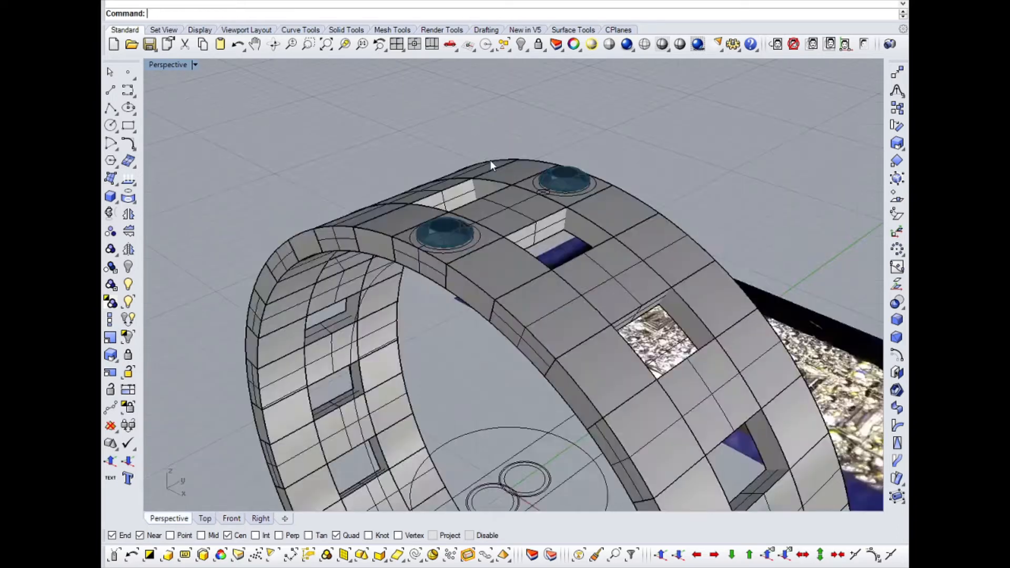
right_click_drag(490, 160, 516, 276)
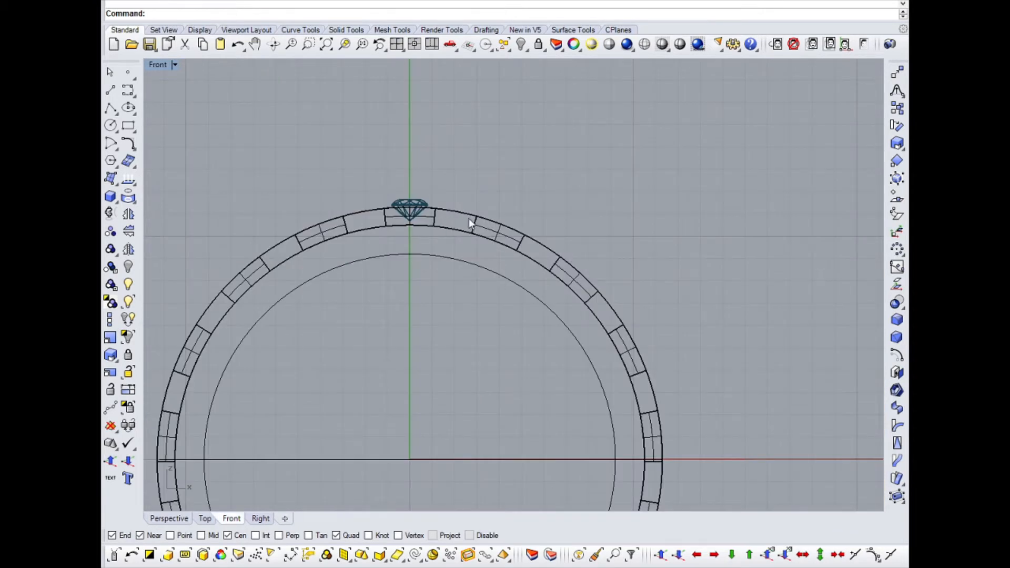
scroll(468, 210, "down", 3)
scroll(412, 444, "up", 8)
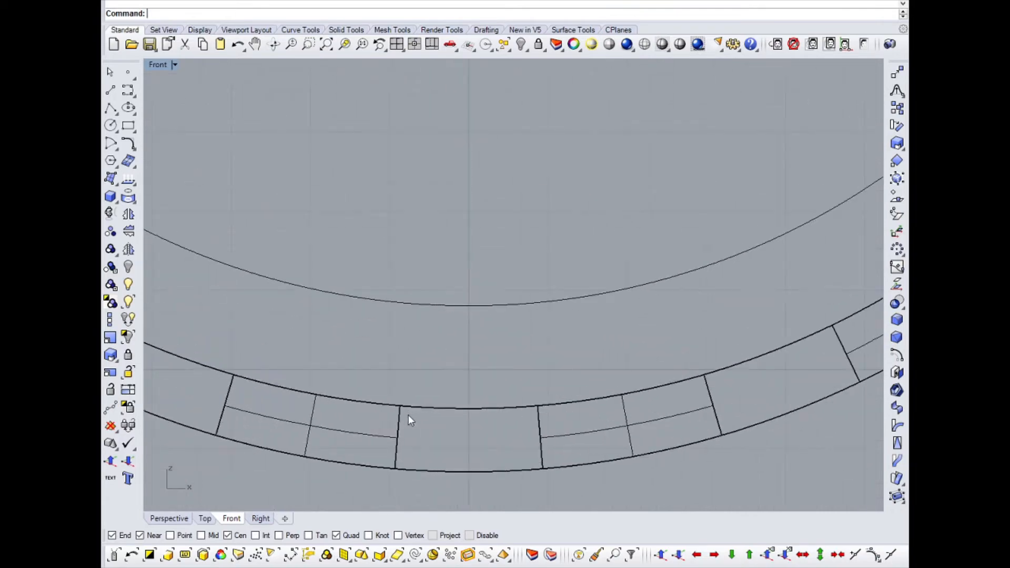
scroll(416, 421, "down", 8)
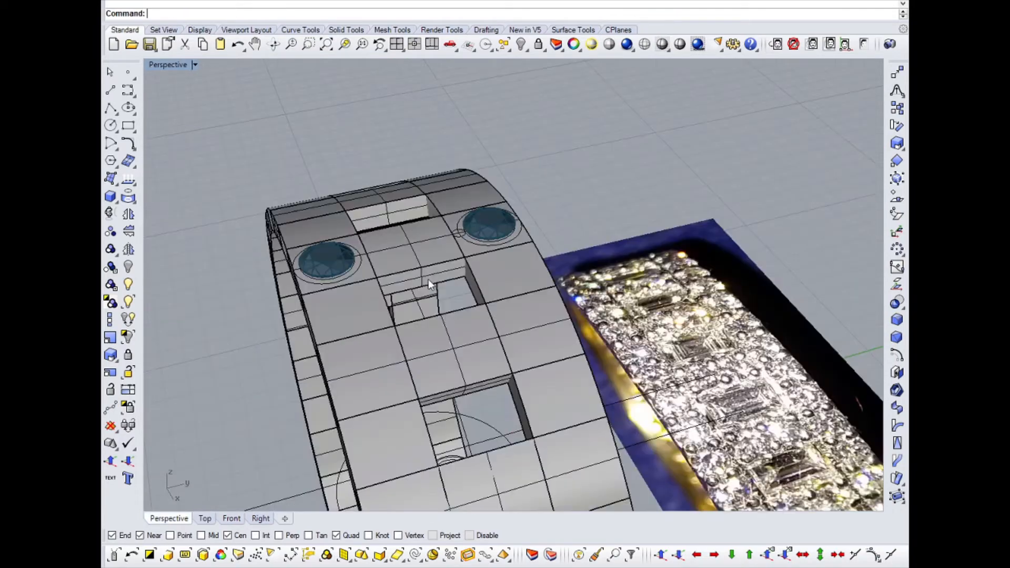
right_click_drag(428, 280, 406, 335)
scroll(357, 266, "down", 8)
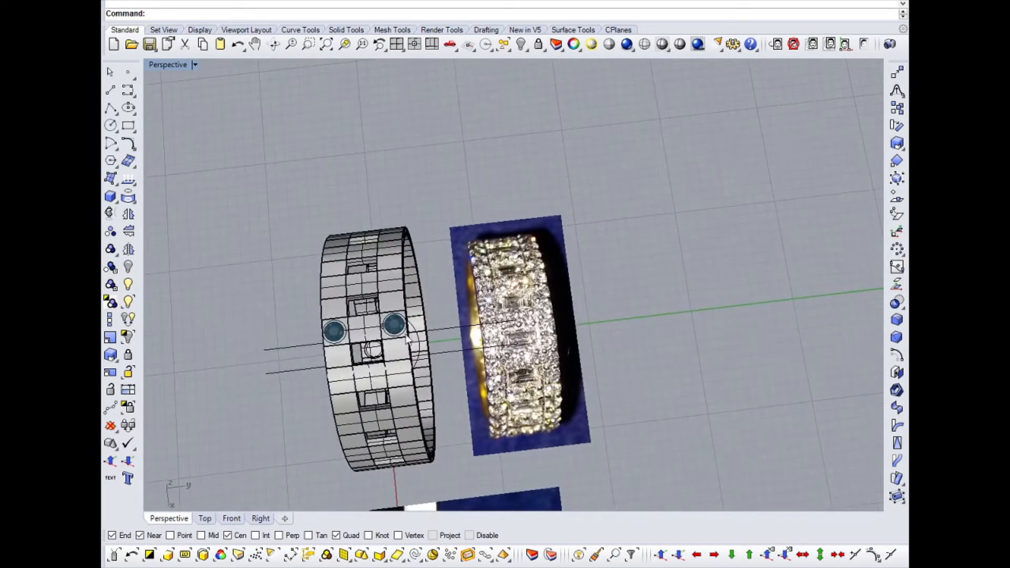
scroll(375, 327, "up", 10)
Step: In Top view, scale the top bridging block narrower along Y so it reaches just past the edge bands' inner sides
left_click(352, 321)
key("ctrl+F1")
scroll(392, 246, "up", 9)
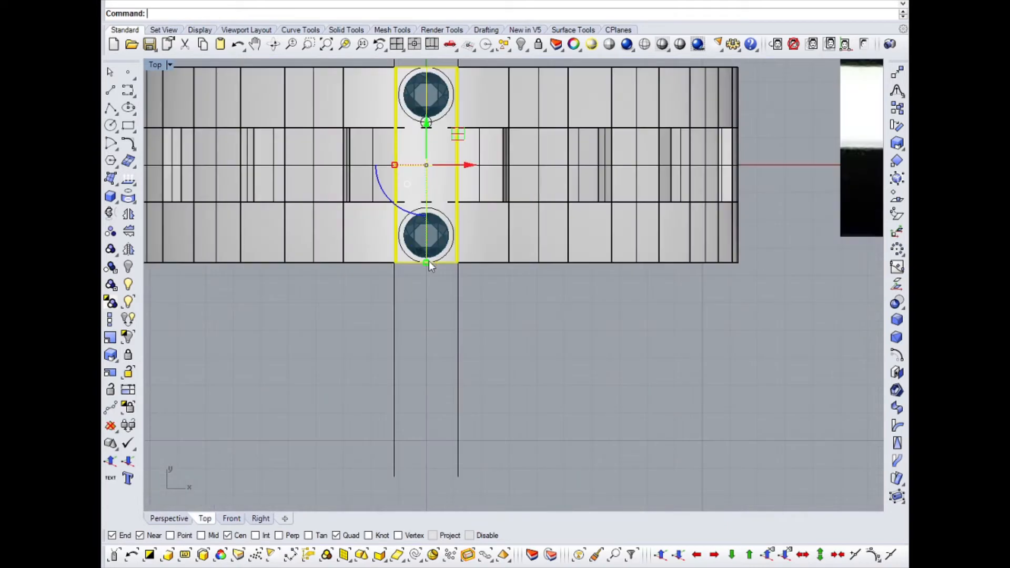
left_click_drag(428, 261, 444, 216)
key("ctrl+F4")
left_click(507, 289)
Step: Scale the top block slightly narrower again along Y to fit flush between the two edge bands, checking its ends up close
scroll(405, 322, "down", 8)
right_click_drag(405, 323, 437, 280)
scroll(437, 282, "up", 9)
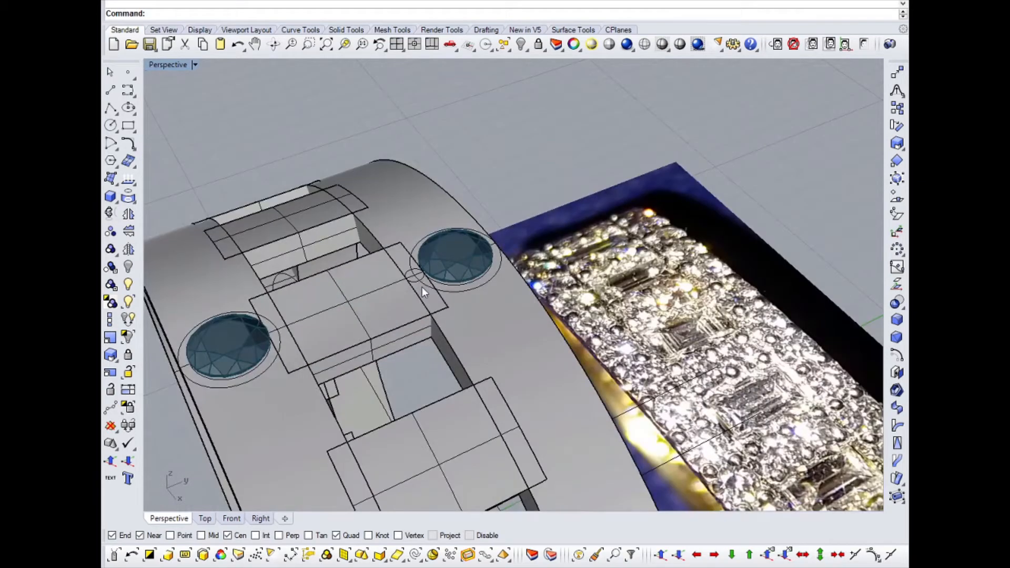
left_click(289, 327)
right_click_drag(407, 293, 252, 357)
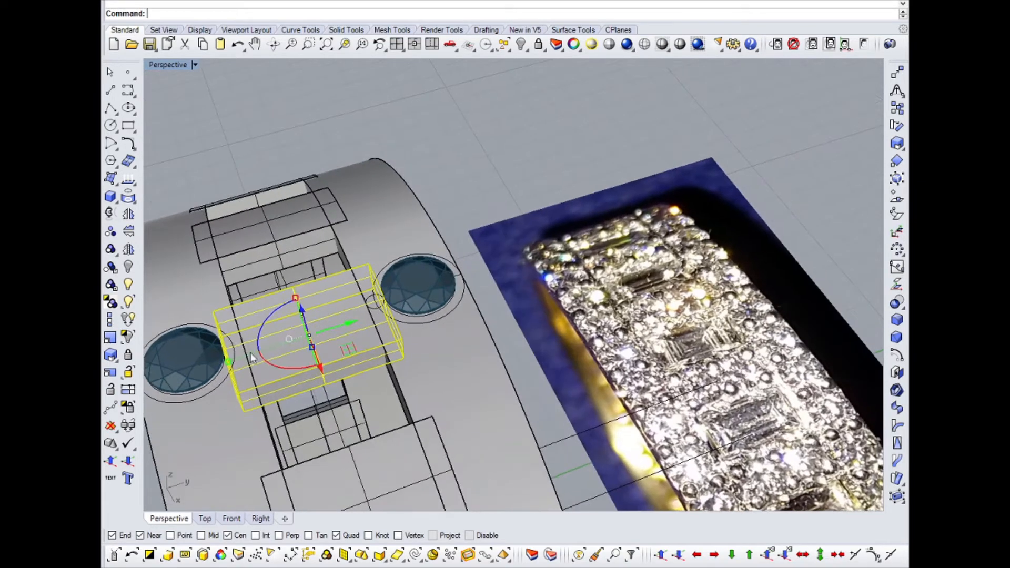
scroll(252, 358, "up", 5)
left_click_drag(227, 367, 266, 361)
scroll(242, 284, "up", 5)
scroll(286, 287, "down", 4)
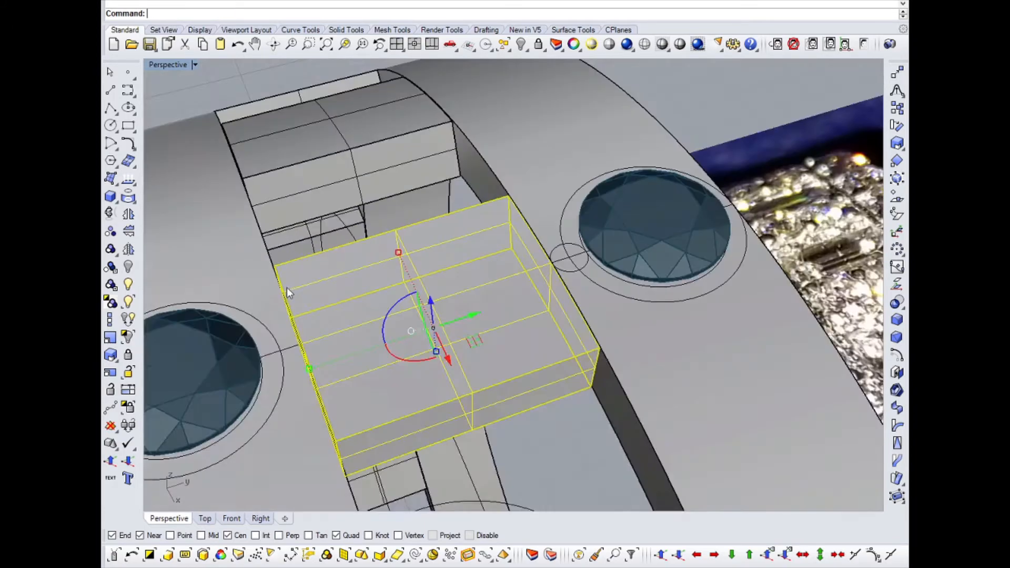
scroll(320, 291, "down", 6)
right_click_drag(320, 291, 337, 404)
scroll(321, 424, "up", 6)
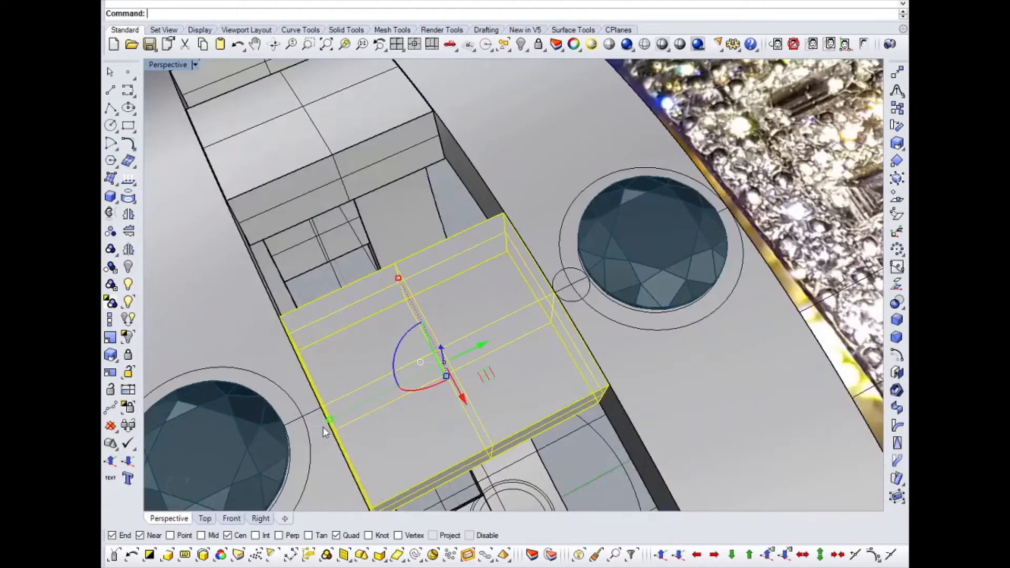
scroll(329, 423, "up", 5)
scroll(369, 408, "down", 5)
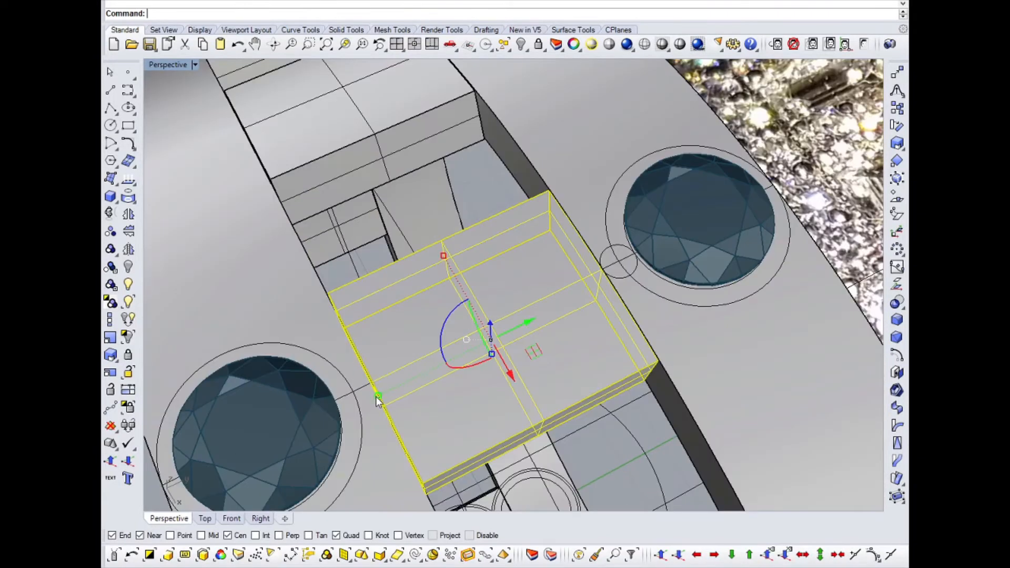
Step: Fine-tune the top bridging block's length along Y so both ends slightly overlap the edge bands' inner sides
scroll(354, 354, "up", 4)
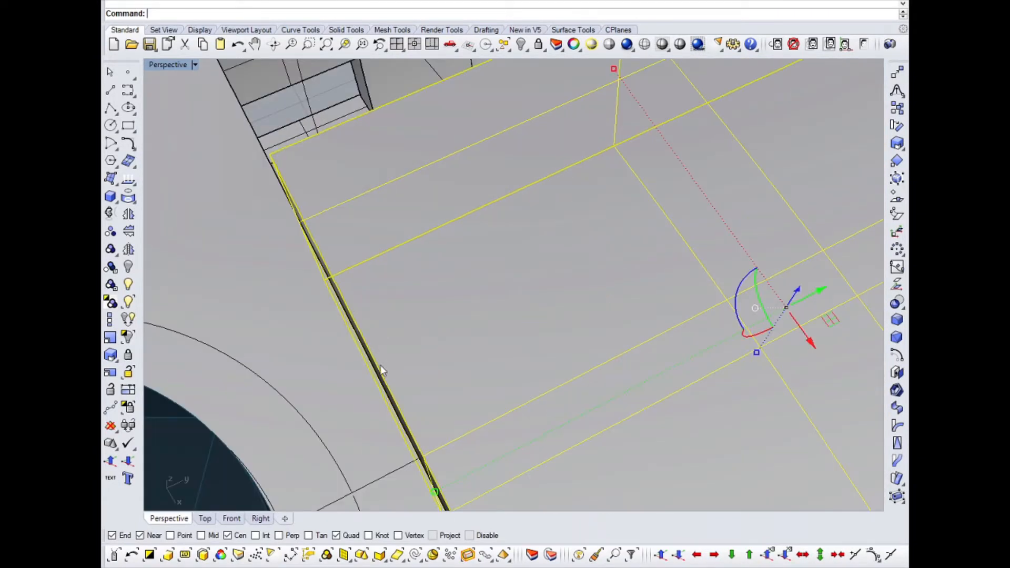
scroll(383, 372, "down", 4)
scroll(435, 401, "up", 1)
left_click_drag(377, 360, 373, 375)
key("Escape")
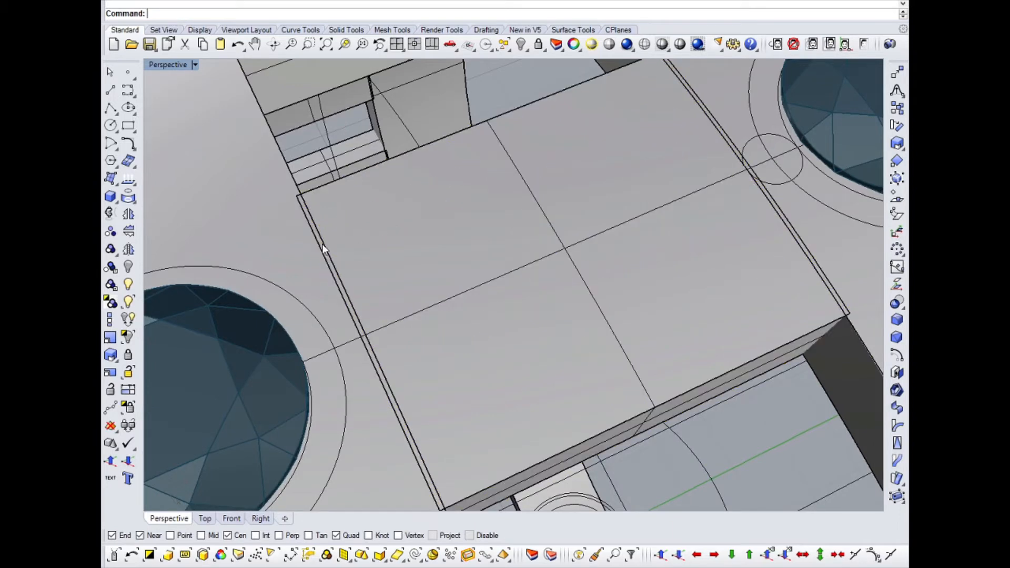
left_click(401, 279)
scroll(367, 370, "up", 4)
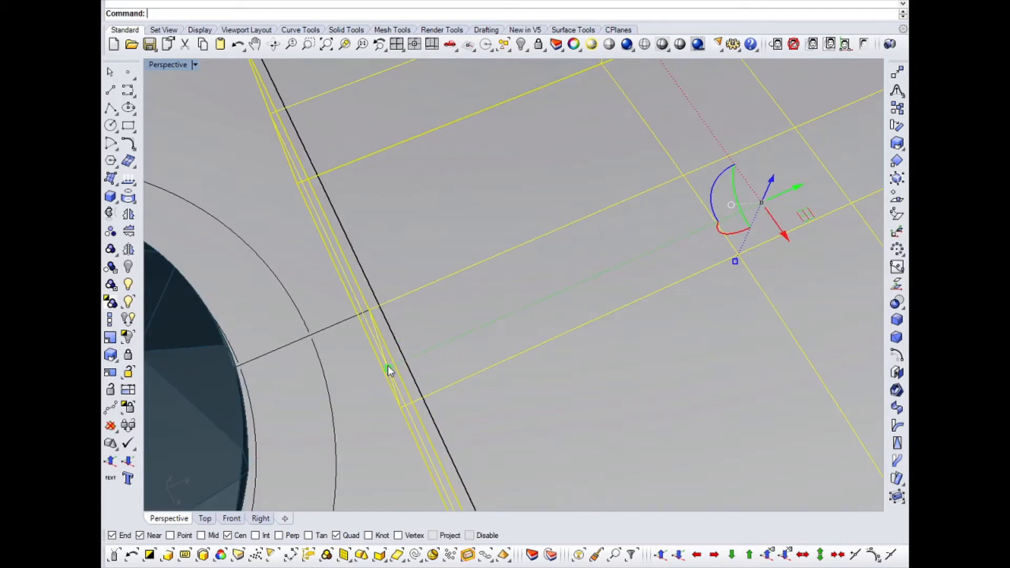
left_click_drag(389, 369, 366, 312)
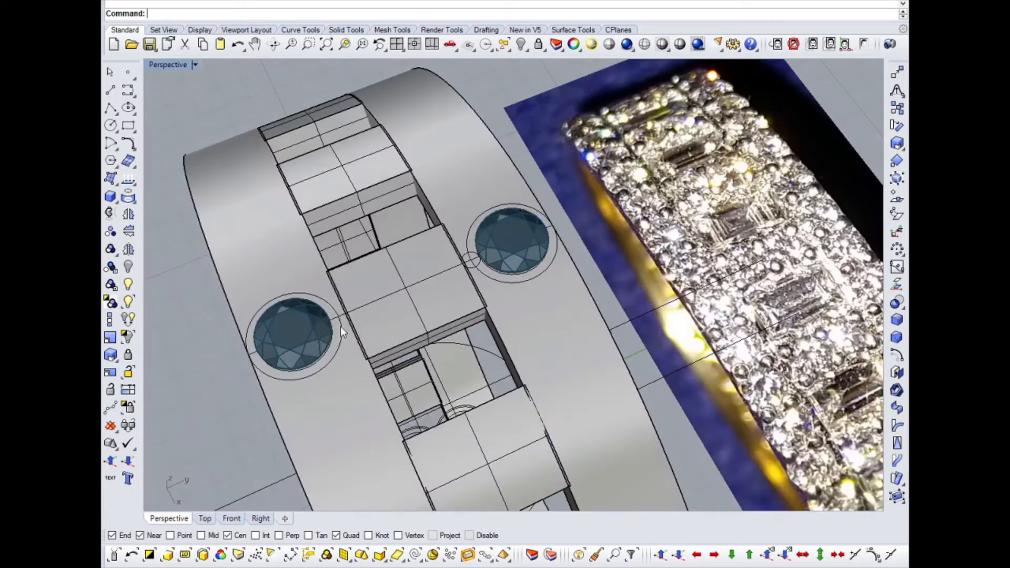
Step: Examine the fitted blocks and edge bands from several angles and compare them with the reference ring picture
right_click_drag(340, 327, 400, 352)
scroll(424, 308, "up", 6)
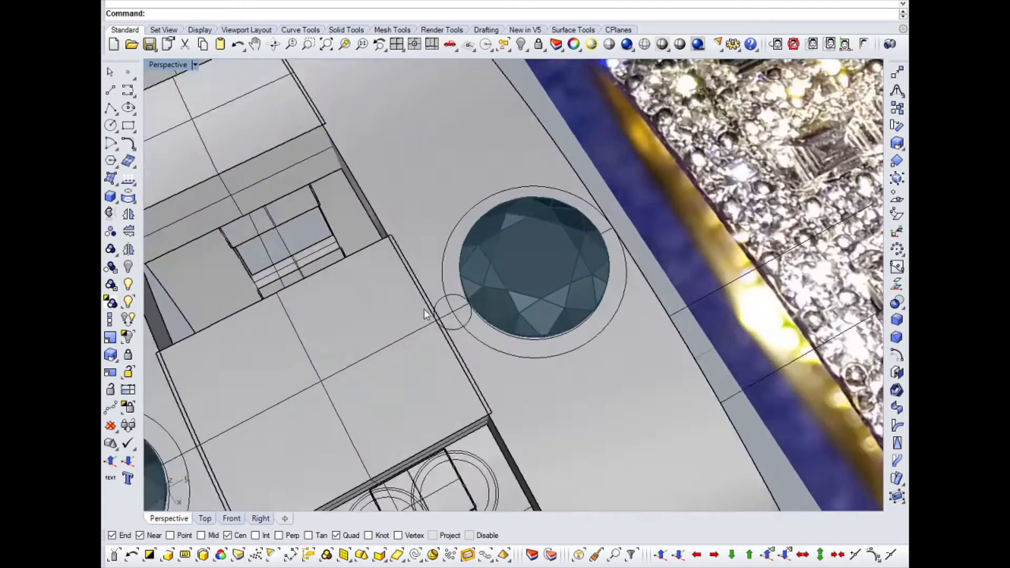
scroll(427, 287, "down", 6)
right_click_drag(427, 287, 479, 260)
right_click_drag(487, 200, 484, 221)
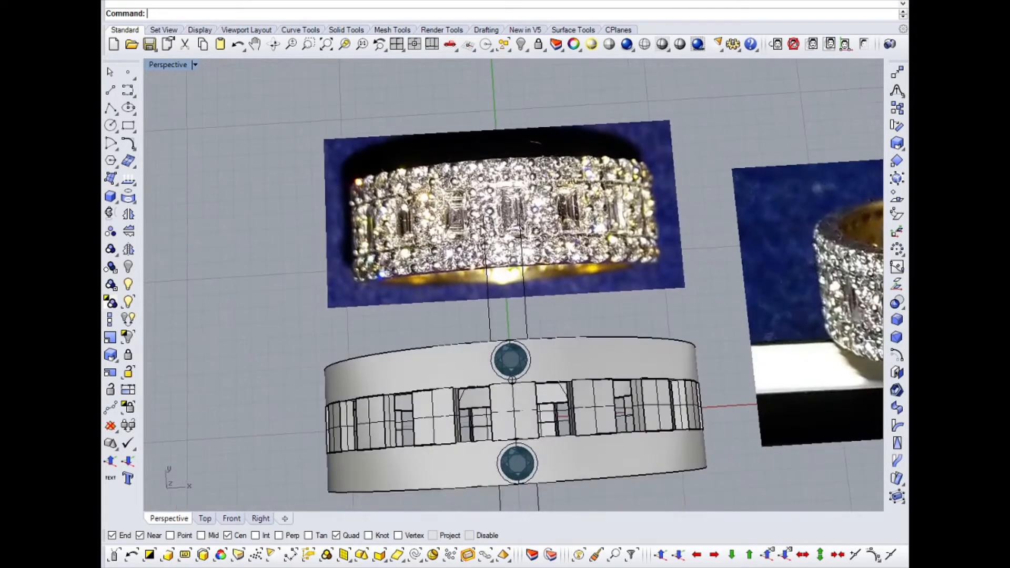
scroll(493, 191, "up", 5)
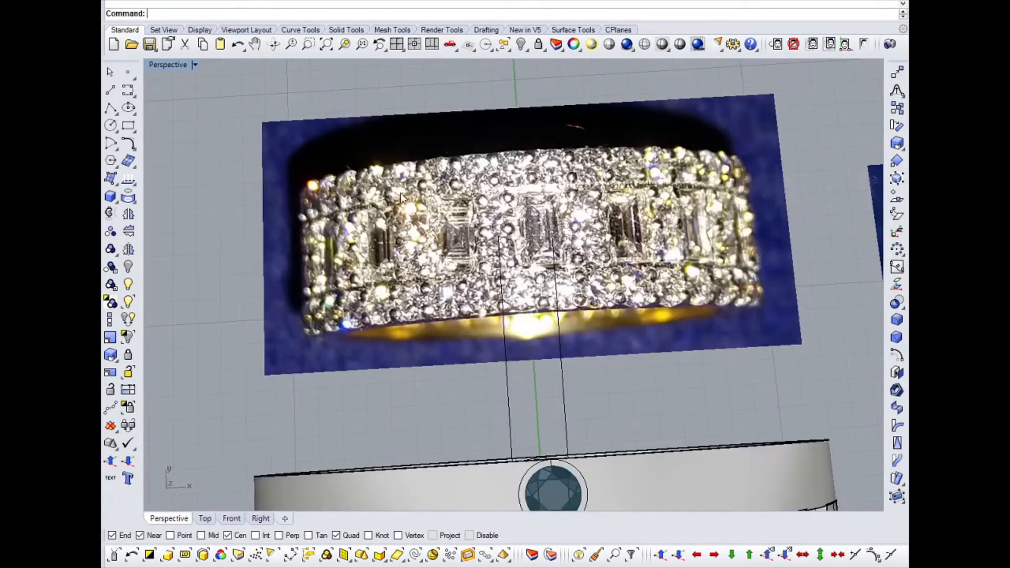
scroll(401, 197, "down", 5)
right_click_drag(401, 198, 450, 258)
scroll(615, 248, "up", 3)
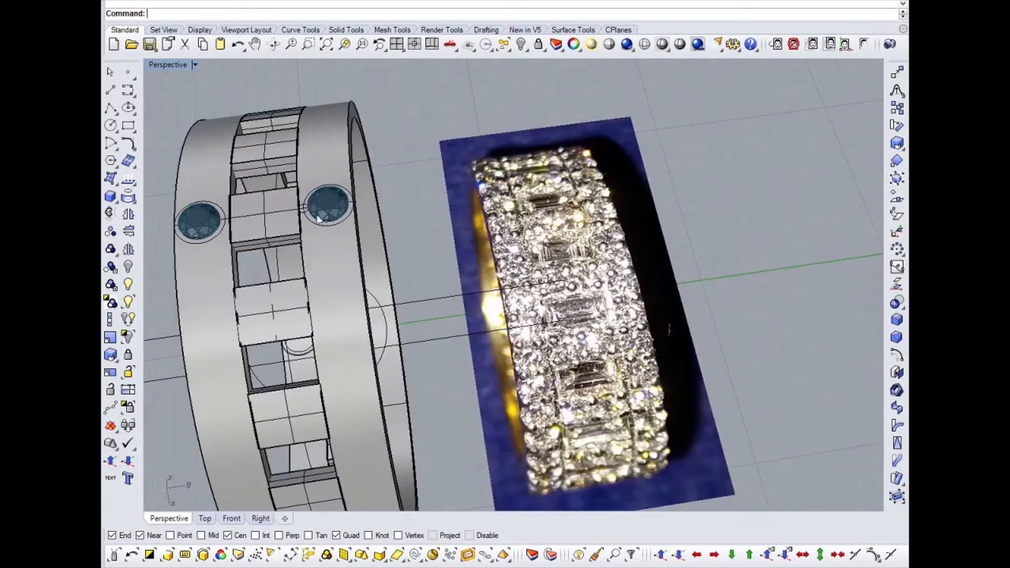
Step: Delete the two gems and their surrounding circles from the edge bands
left_click(346, 208)
left_click_drag(157, 185, 233, 265)
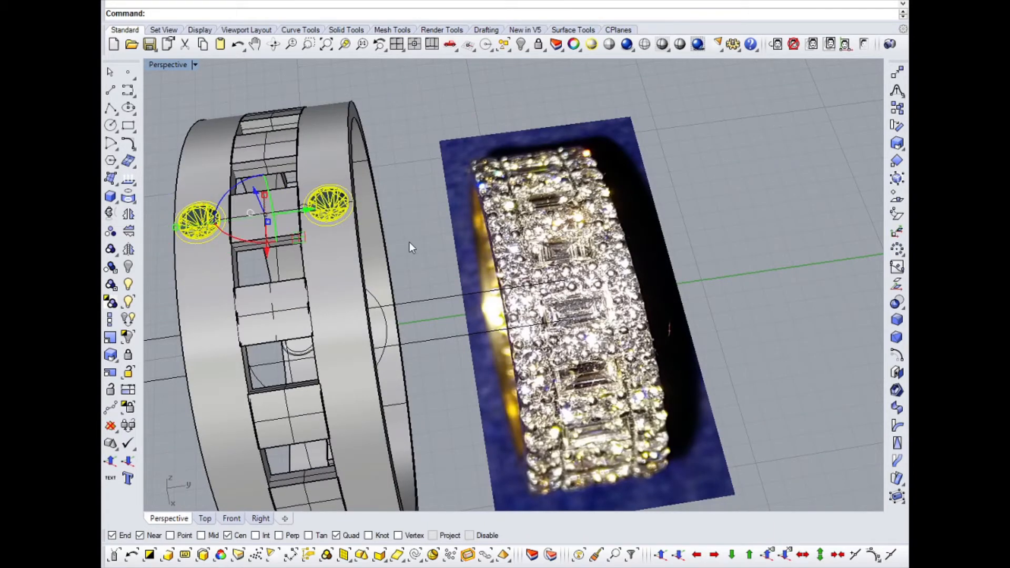
key("Escape")
scroll(409, 242, "down", 5)
right_click_drag(409, 242, 612, 274)
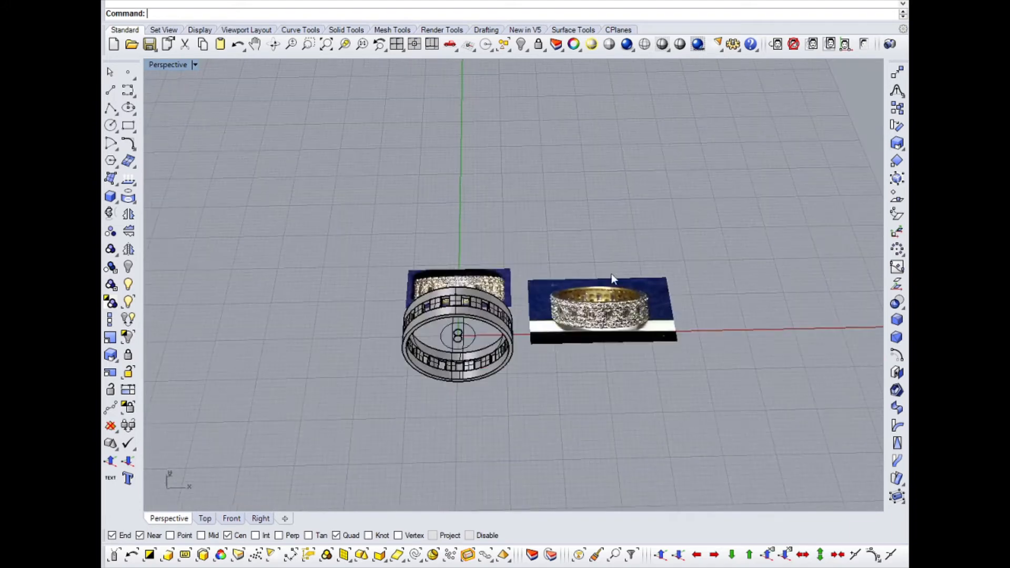
scroll(532, 308, "down", 5)
scroll(533, 311, "up", 12)
Step: Inspect the upper edge band and its inner border with the blocks in Top view, in wireframe and shaded display
key("ctrl+F1")
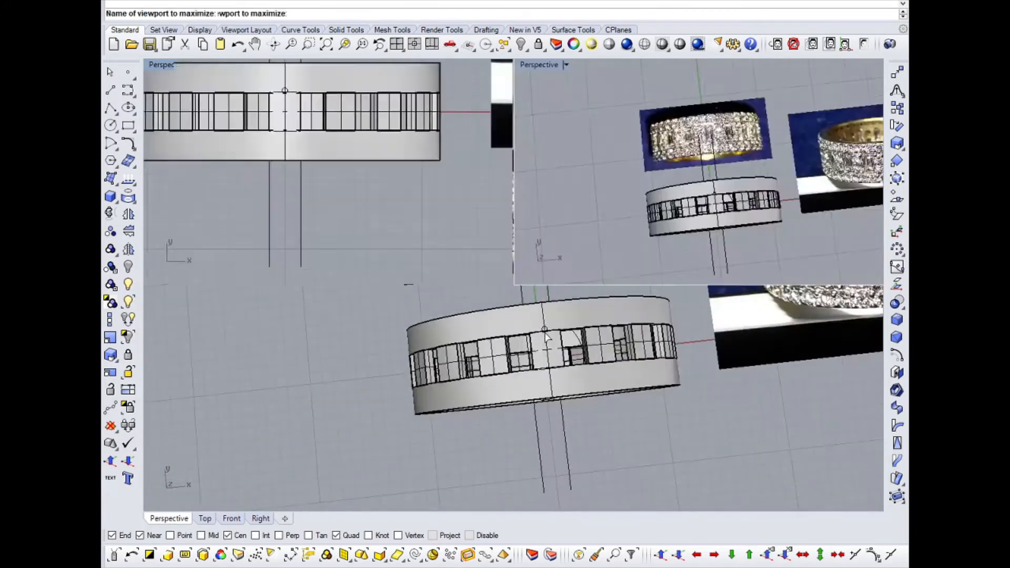
scroll(419, 114, "up", 2)
middle_click(419, 116)
left_click(418, 119)
scroll(431, 117, "up", 3)
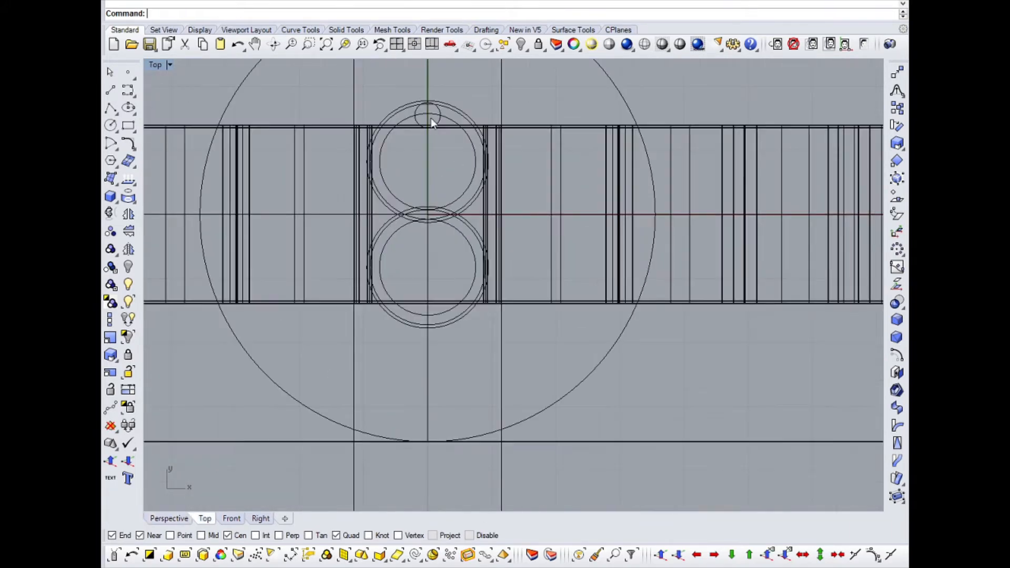
scroll(424, 123, "down", 1)
middle_click(424, 103)
left_click(422, 91)
right_click_drag(337, 132, 337, 243)
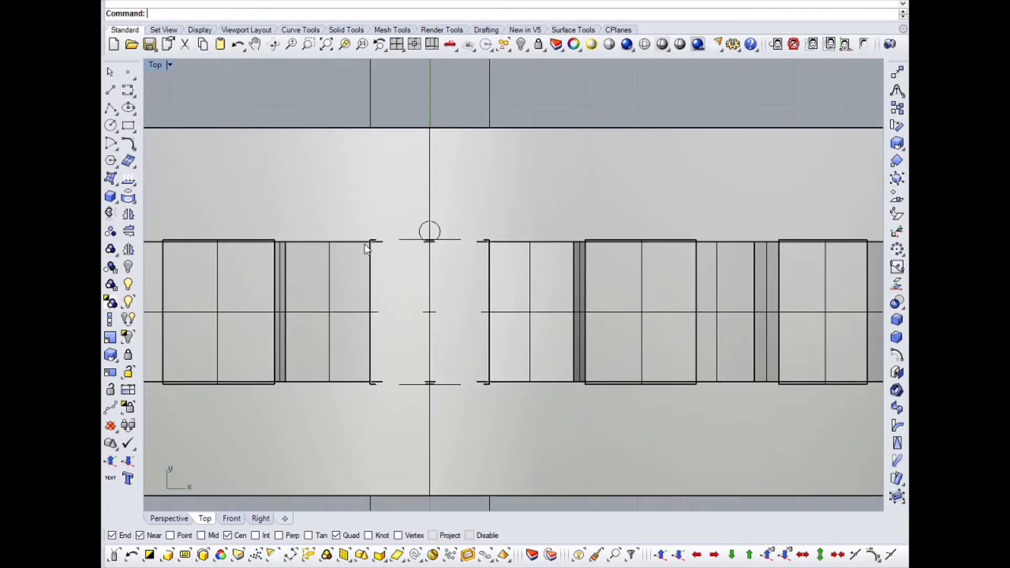
left_click(336, 242)
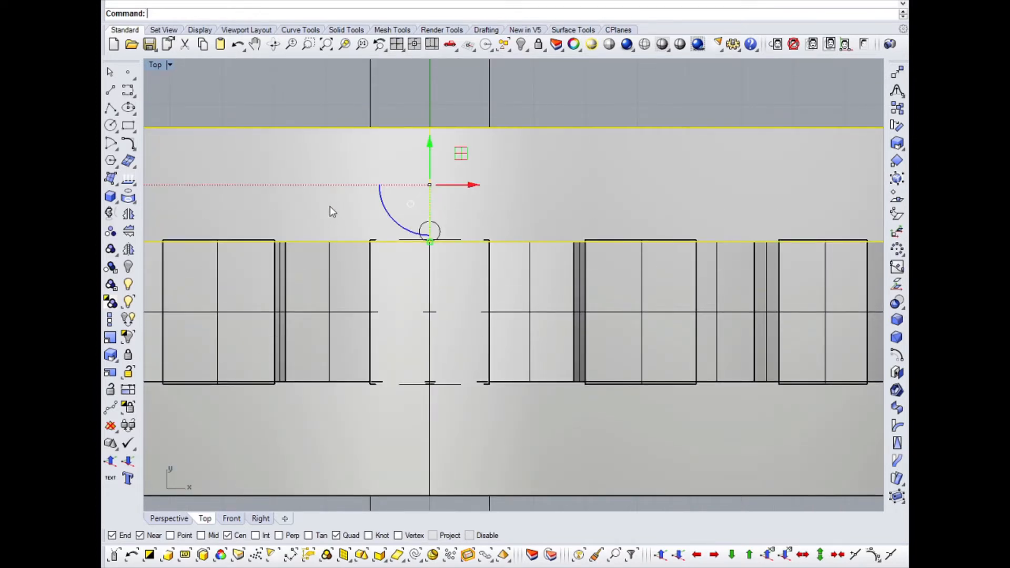
Step: Copy the size 1.6 gem with its cutter and circles from the gem chart to the empty space beside it
scroll(415, 146, "down", 6)
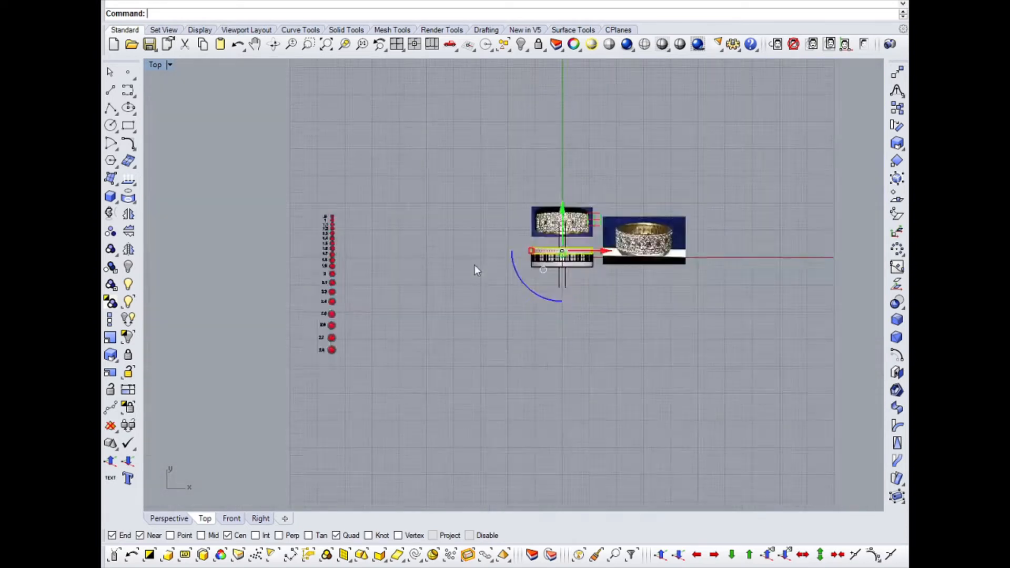
scroll(364, 252, "up", 1)
scroll(365, 253, "up", 6)
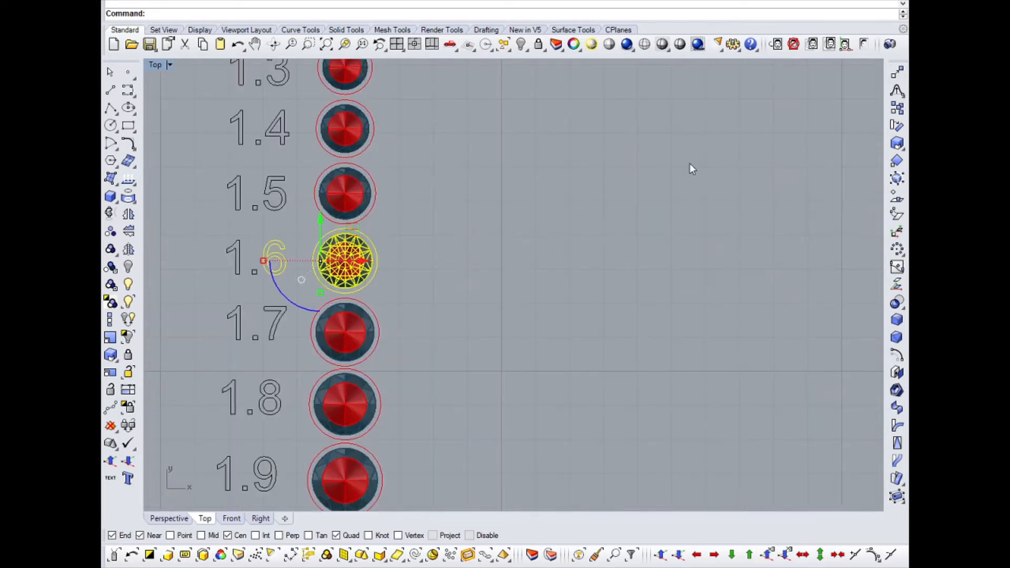
left_click(897, 91)
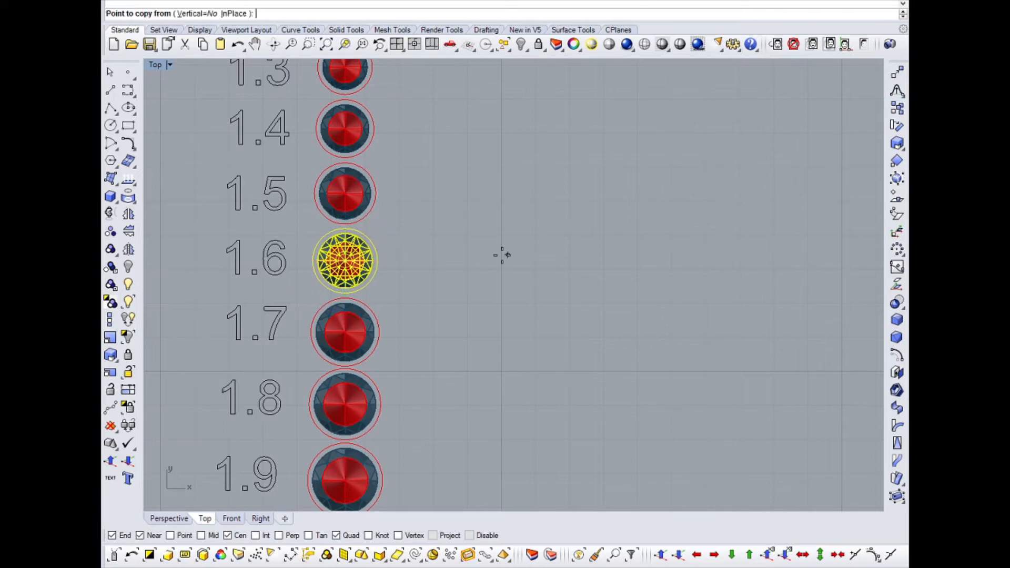
left_click(497, 253)
left_click(605, 255)
key("Return")
scroll(456, 232, "up", 8)
left_click(497, 247)
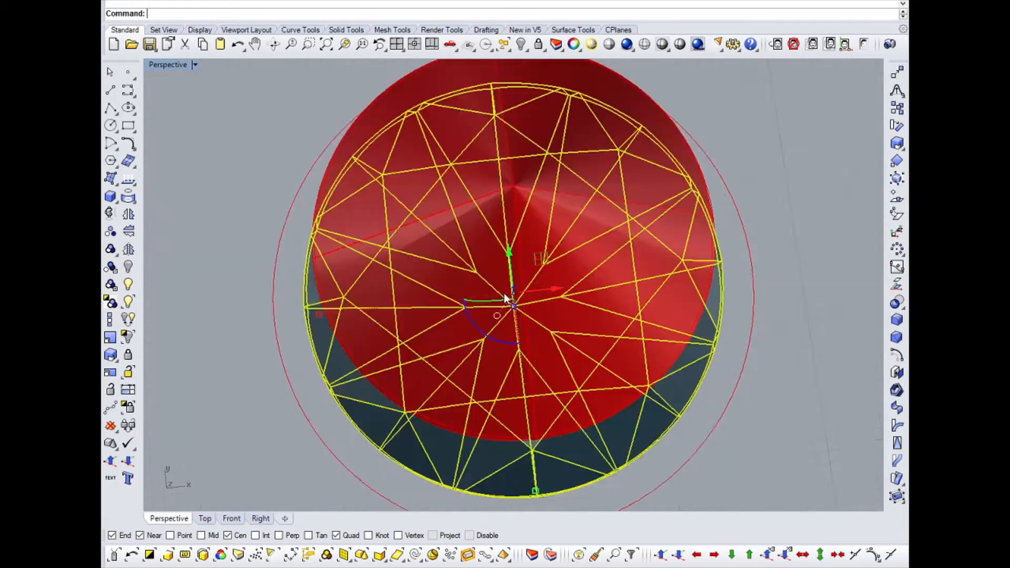
right_click_drag(504, 293, 386, 248)
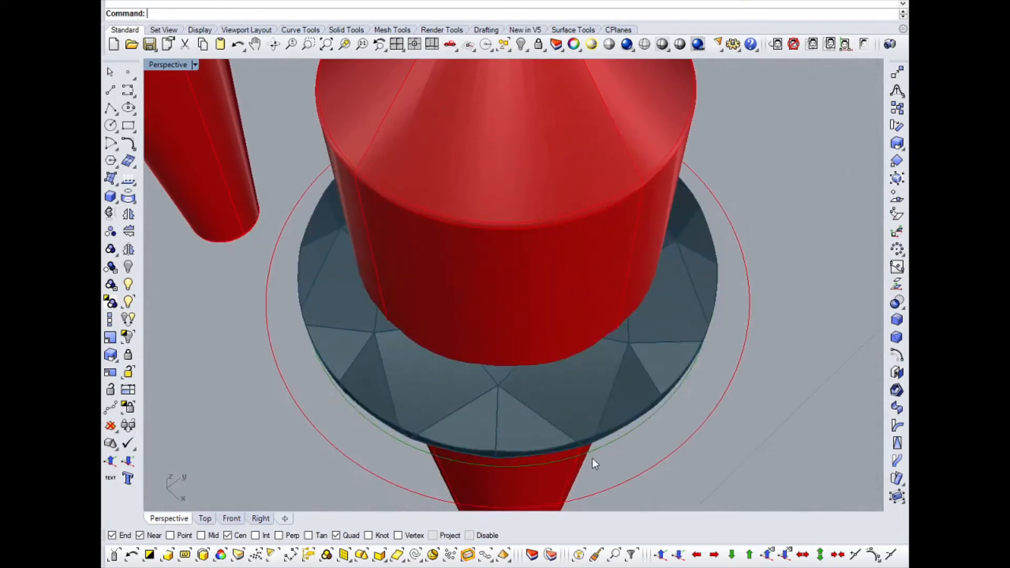
left_click(608, 445)
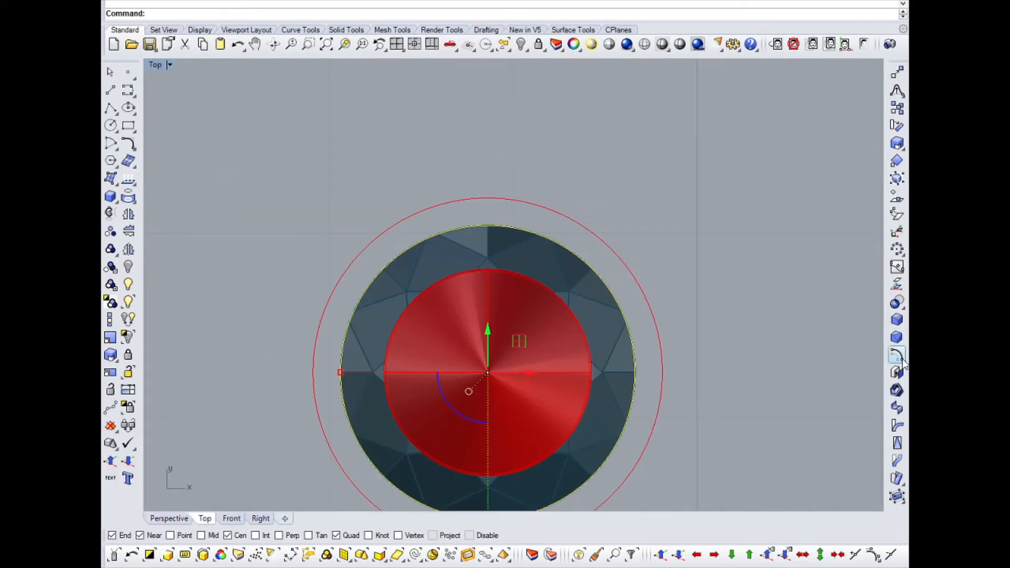
left_click(899, 358)
left_click(636, 357)
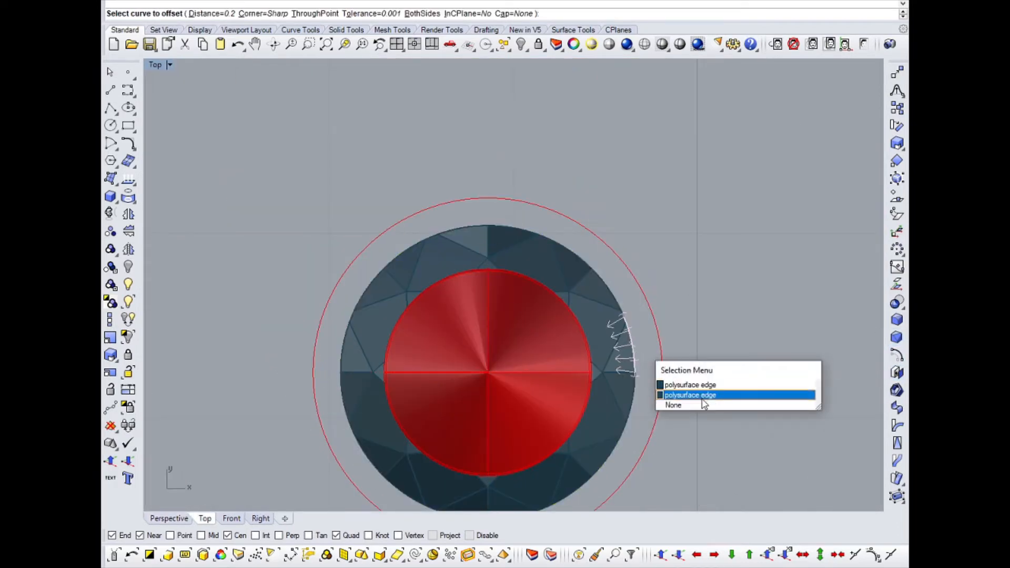
key("Escape")
key("Escape")
Step: Offset the copied gem's girdle circle outwards by 0.2 in Top view
left_click(636, 357)
scroll(640, 358, "up", 4)
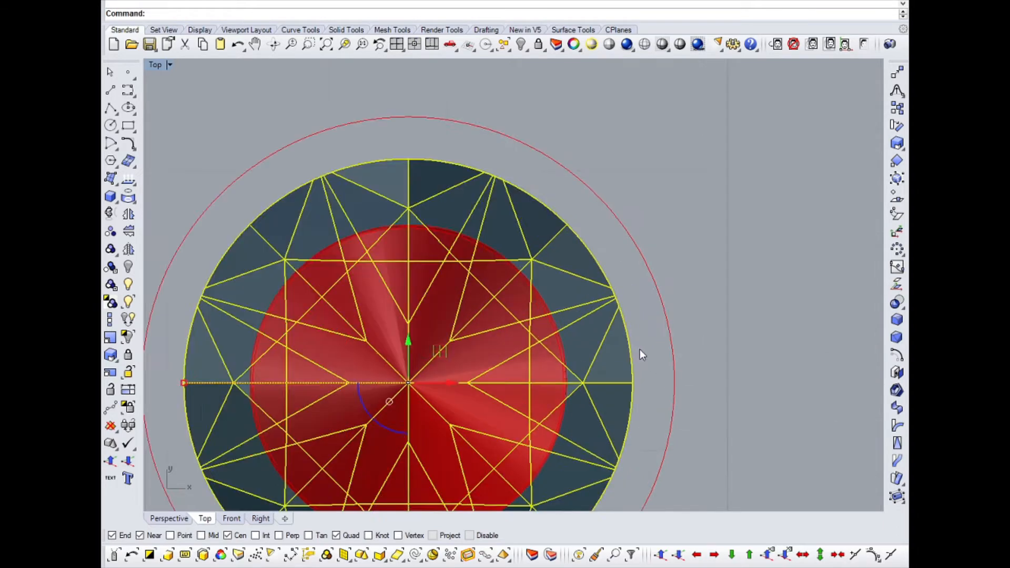
left_click(898, 355)
right_click_drag(705, 327, 597, 329)
left_click(646, 317)
scroll(589, 277, "down", 10)
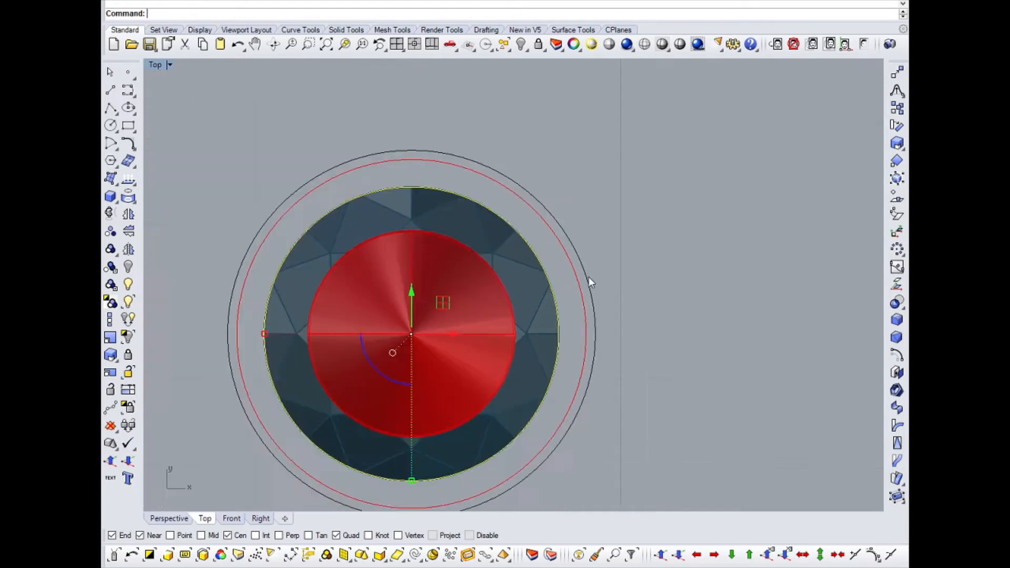
Step: Start Orient on Surface for the copied gem, cutter and circles, using the gem's centre as base and a point straight above as reference
left_click_drag(645, 221, 437, 363)
type("O")
key("Return")
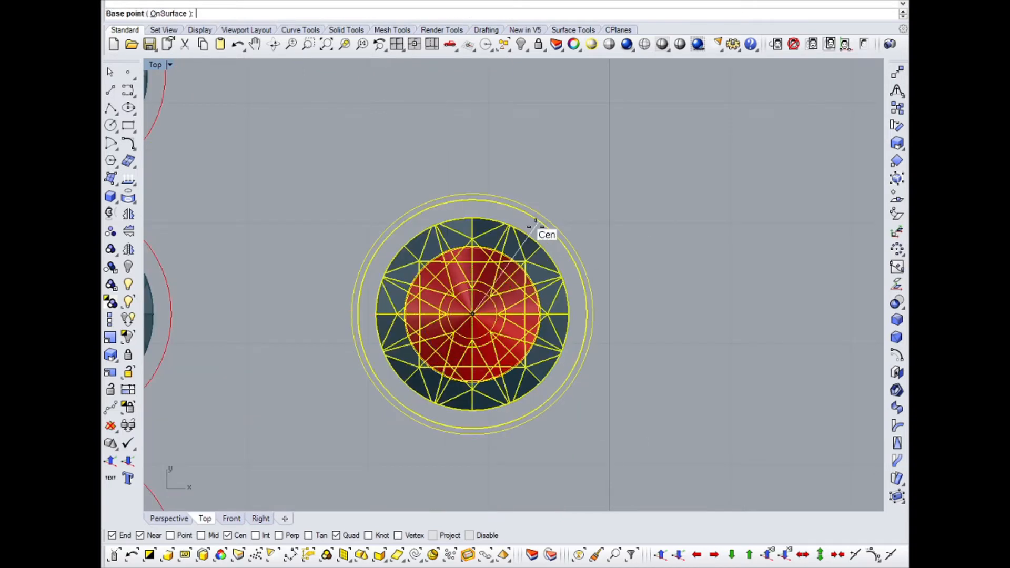
scroll(535, 222, "up", 4)
left_click(535, 222)
left_click(472, 127)
Step: Orient the gem set onto the outer surface of the upper edge band, near the band's centre line
key("ctrl+F4")
scroll(295, 299, "down", 15)
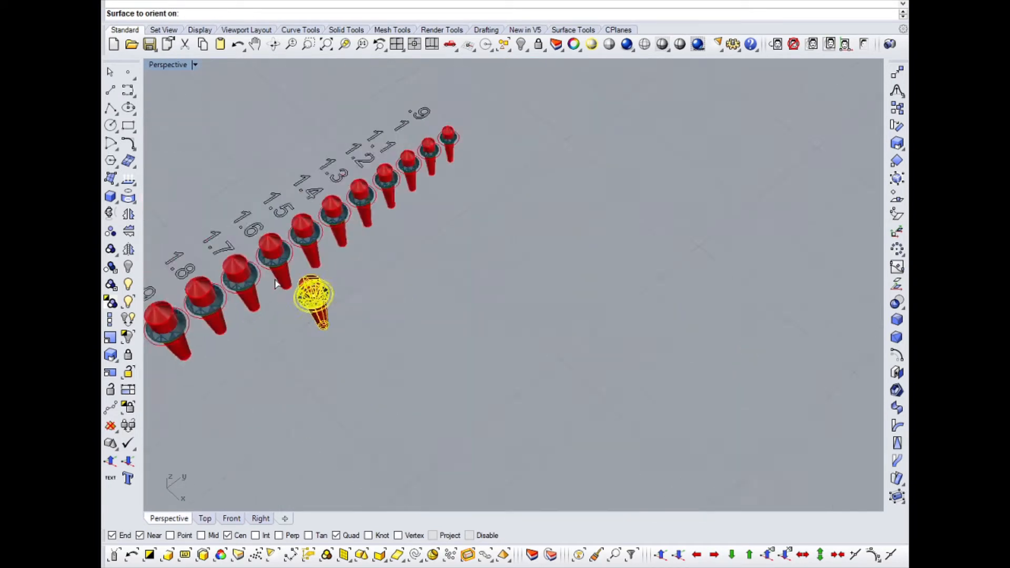
right_click_drag(326, 303, 499, 310)
scroll(500, 310, "down", 5)
scroll(626, 268, "up", 8)
scroll(531, 334, "up", 6)
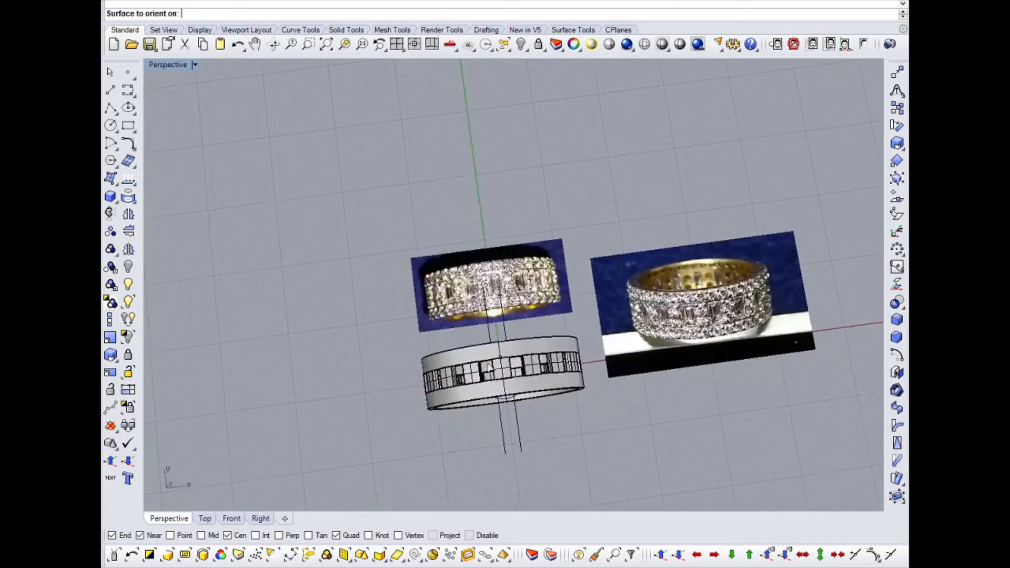
left_click(456, 356)
left_click(467, 336)
scroll(518, 347, "up", 5)
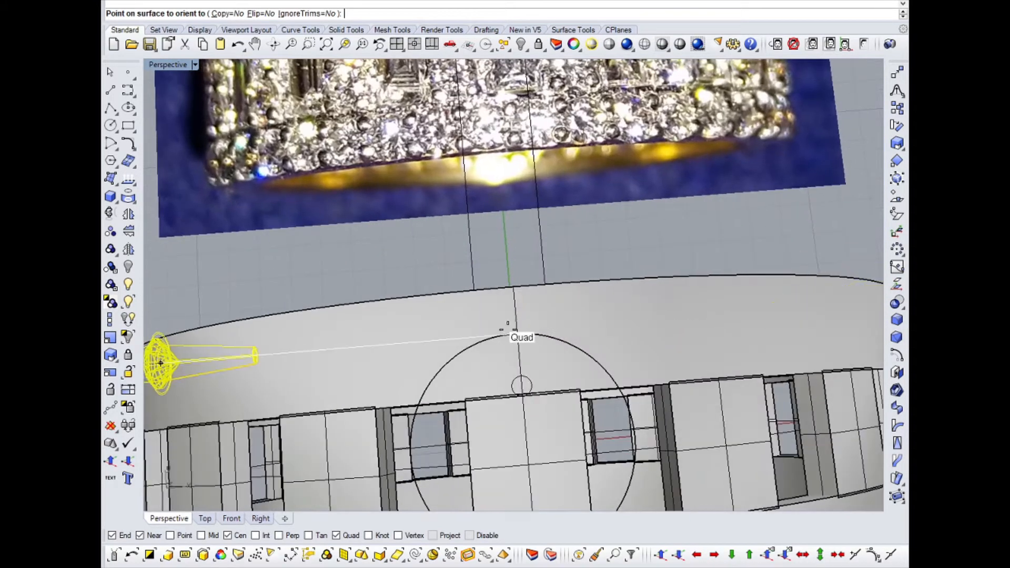
Step: Place the stone with its cutter on the ring's side rail beside the centre blocks, then cut and paste it in place
right_click_drag(535, 339, 420, 450)
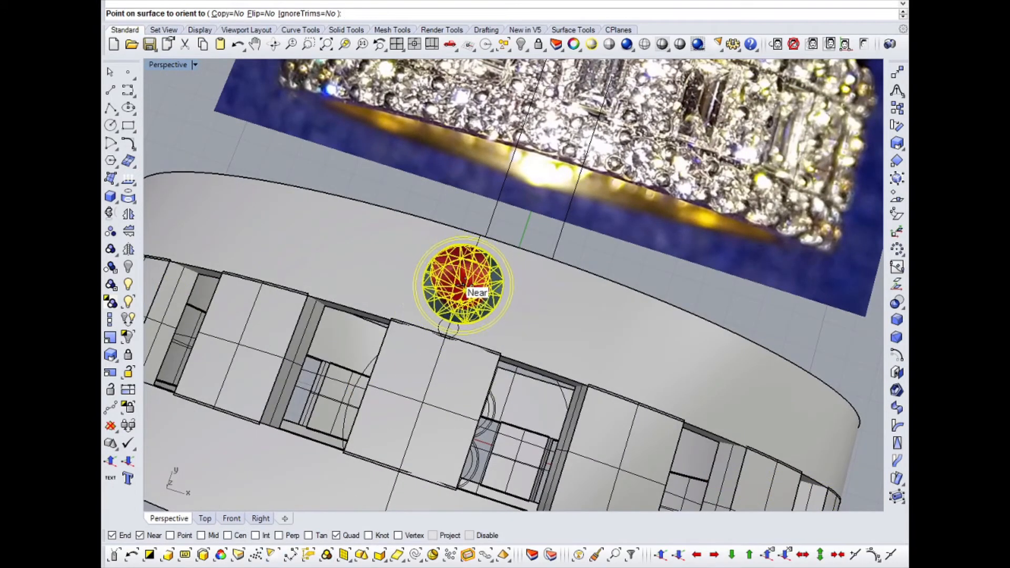
scroll(452, 277, "up", 3)
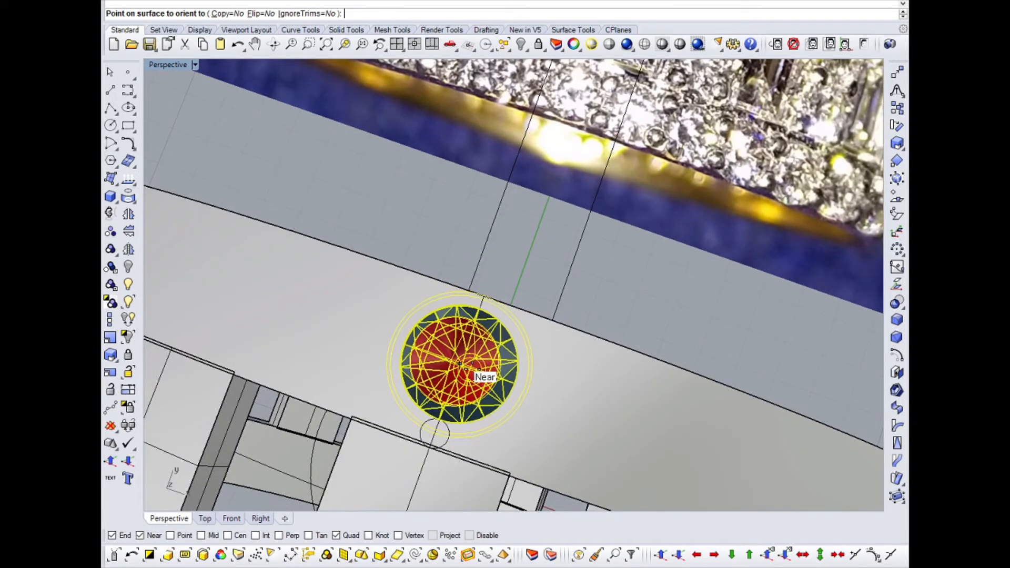
left_click(472, 370)
scroll(502, 318, "down", 1)
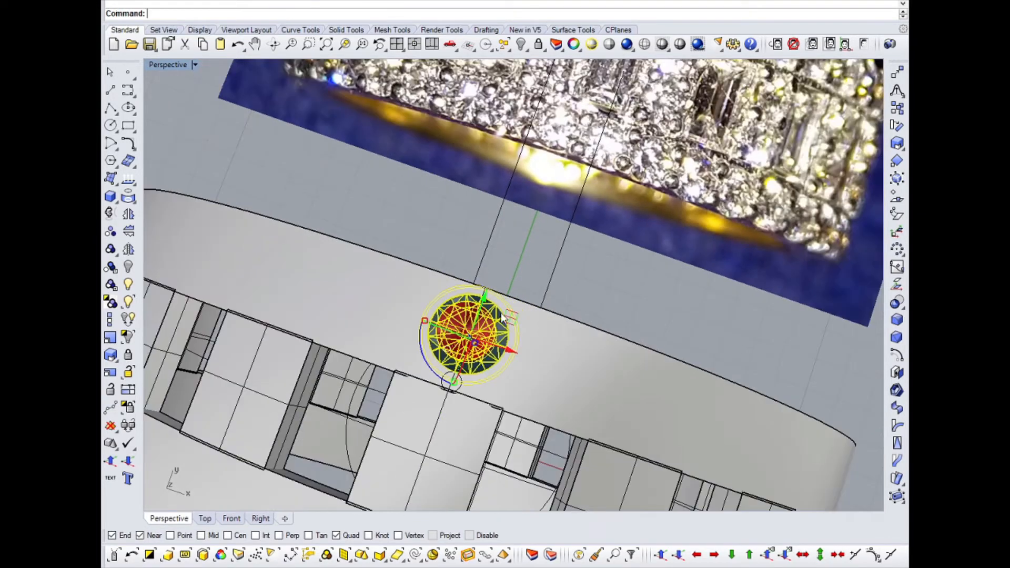
key("ctrl+x")
key("ctrl+v")
key("Escape")
Step: Select the placed stone together with its cutter and surrounding circles, and ungroup them
scroll(564, 397, "down", 5)
right_click_drag(564, 397, 408, 182)
scroll(408, 184, "up", 8)
left_click(412, 187)
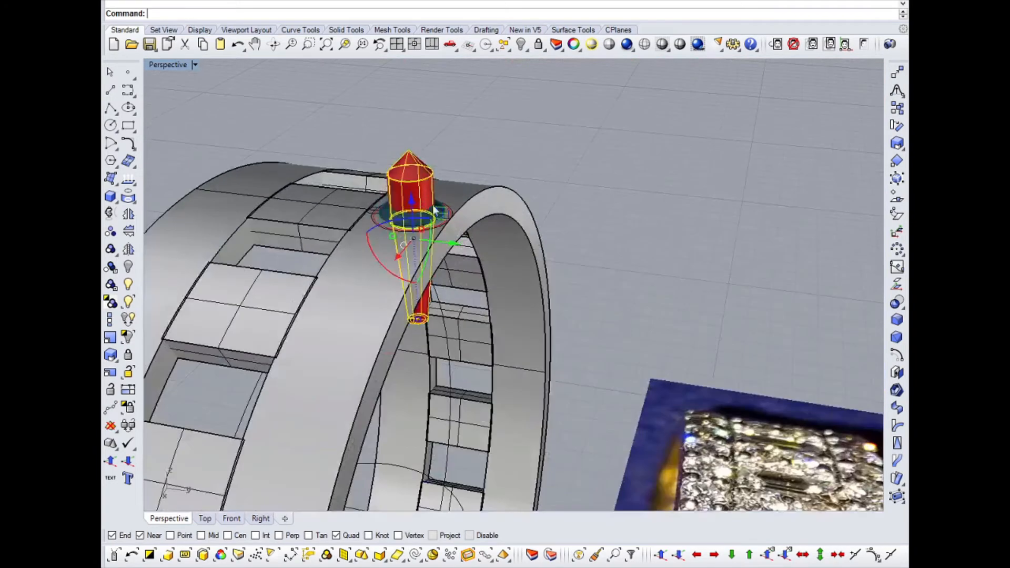
scroll(438, 214, "up", 6)
left_click(437, 218, "shift")
middle_click(485, 225)
right_click_drag(484, 225, 394, 217)
left_click_drag(406, 184, 603, 268, "shift")
right_click_drag(526, 171, 635, 234)
middle_click(636, 234)
scroll(418, 207, "up", 4)
middle_click(431, 187)
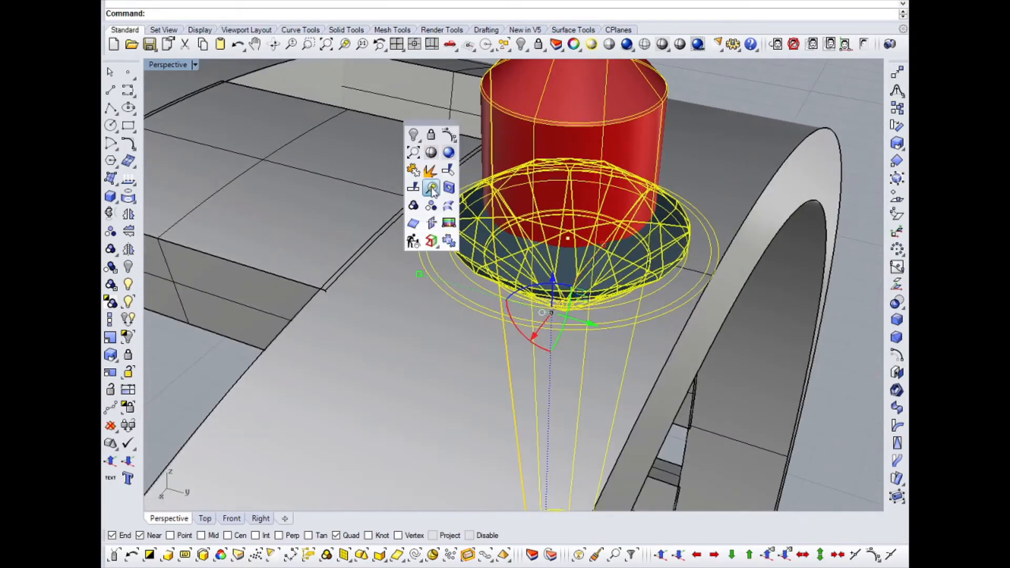
left_click(430, 208)
Step: Group the stone, its cutter and the spacing circles around it into a single group
left_click(418, 195, "ctrl")
right_click_drag(532, 192, 654, 224)
middle_click(655, 225)
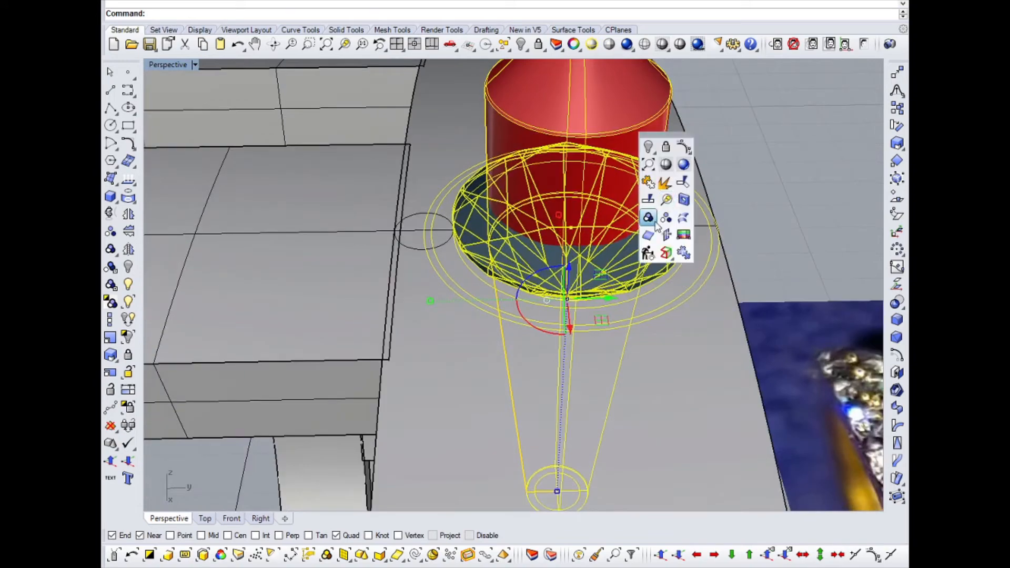
left_click(654, 224)
Step: Mirror the stone group across the ring's centreline onto the opposite side rail in the top view
scroll(536, 217, "down", 5)
right_click_drag(500, 223, 550, 192)
key("ctrl+F1")
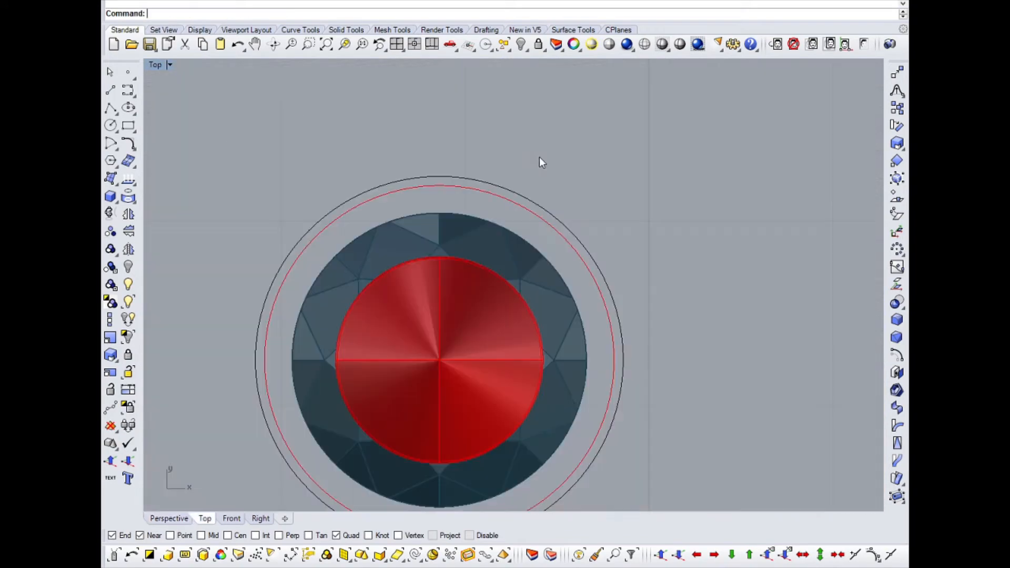
scroll(441, 163, "down", 15)
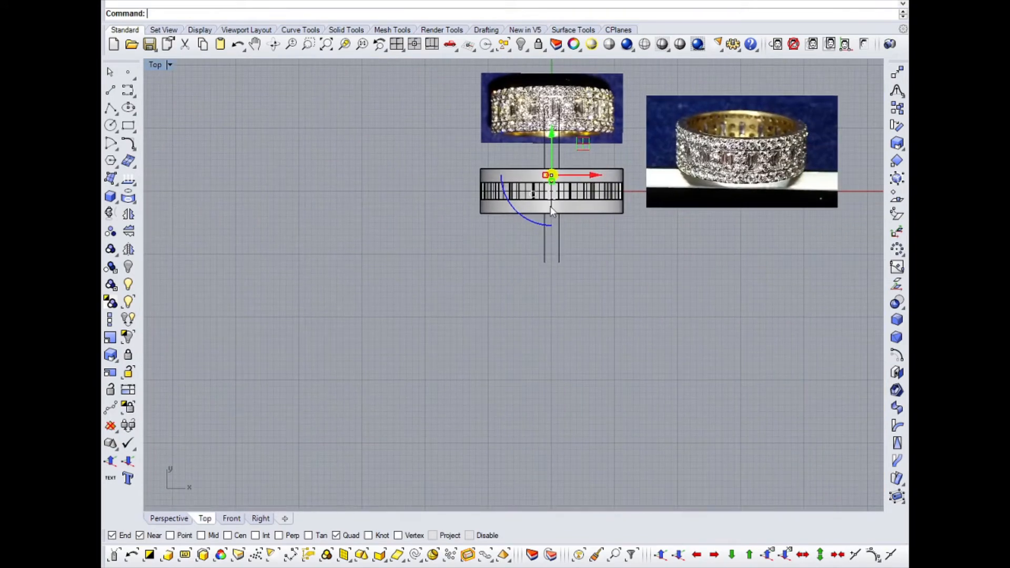
scroll(552, 208, "up", 10)
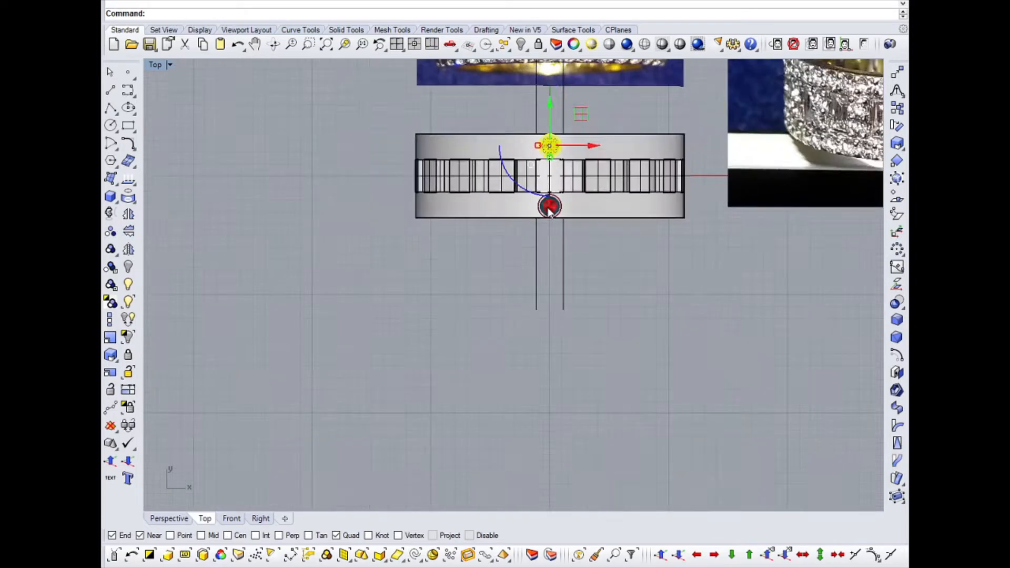
Step: Polar array both stone groups around the ring's centre in the front view to fill the two side rails
left_click(553, 208, "shift")
key("ctrl+F2")
scroll(488, 206, "down", 6)
right_click_drag(485, 196, 440, 239)
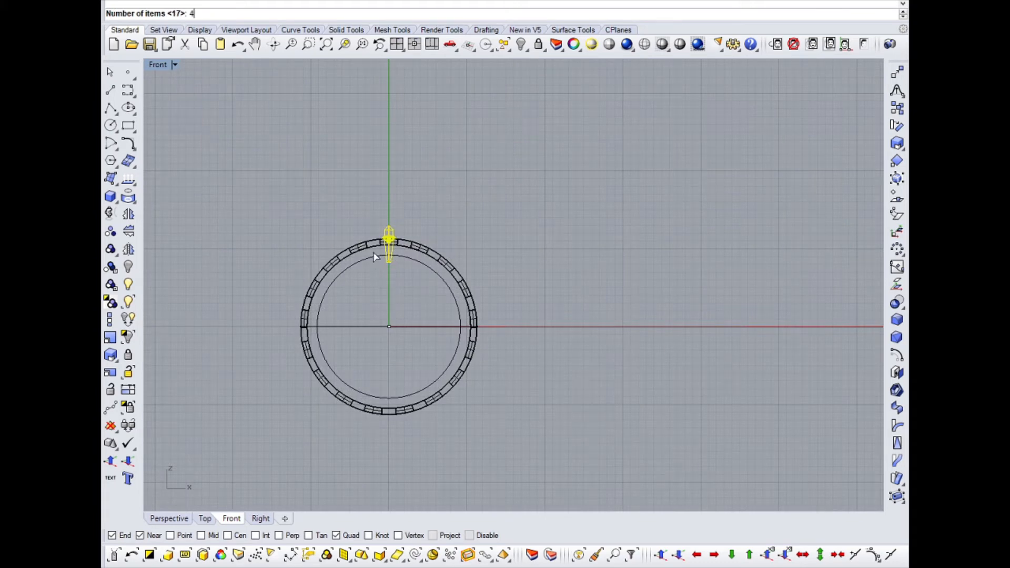
key("Return")
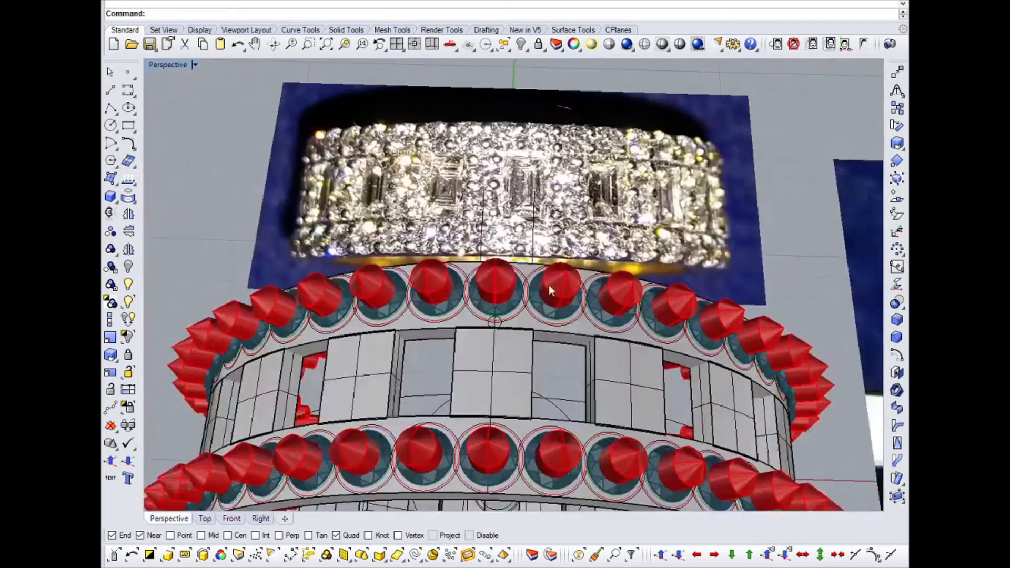
Step: Switch to rendered display and examine both rows of stones and cutters from around the ring
middle_click(544, 247)
left_click(555, 223)
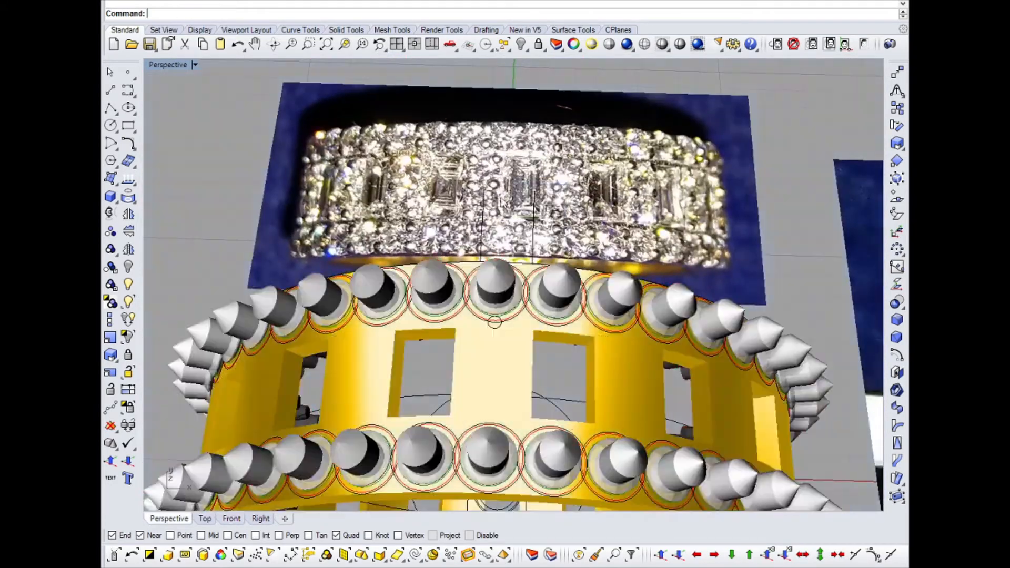
right_click_drag(456, 311, 492, 192)
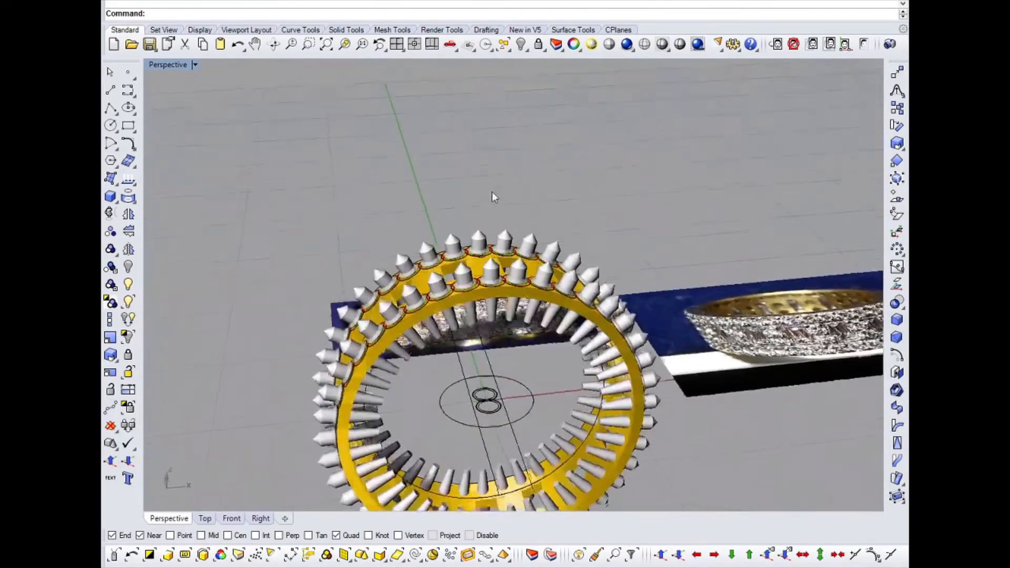
scroll(479, 238, "up", 6)
scroll(479, 238, "up", 2)
left_click(455, 255)
right_click_drag(454, 308, 539, 230)
right_click_drag(548, 376, 540, 313)
scroll(480, 272, "up", 2)
right_click_drag(582, 373, 588, 286)
scroll(449, 331, "down", 5)
scroll(463, 311, "up", 4)
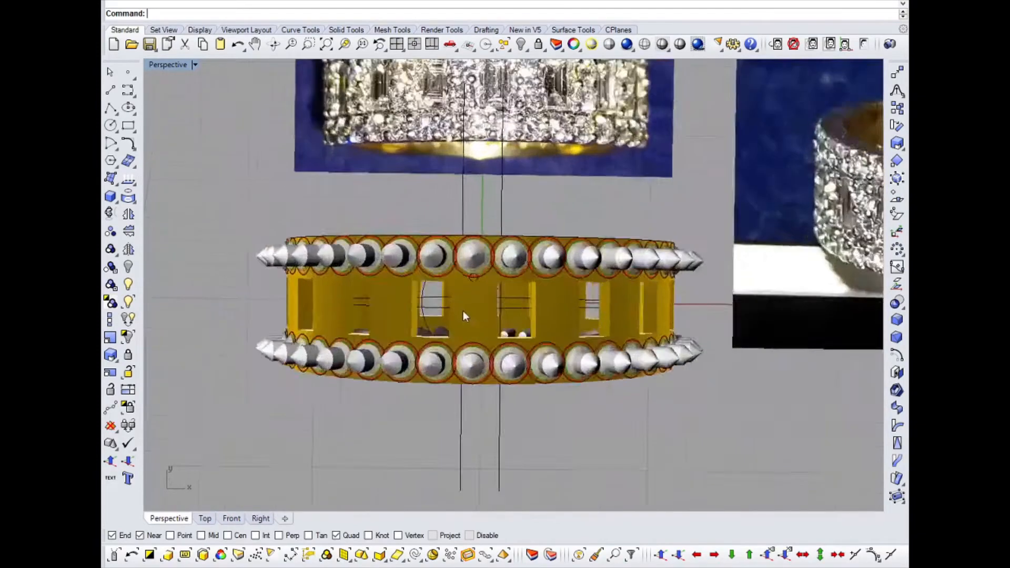
right_click_drag(444, 353, 421, 173)
Step: Return to shaded display and compare the ring's stone rows with the reference photo
middle_click(421, 173)
left_click(421, 139)
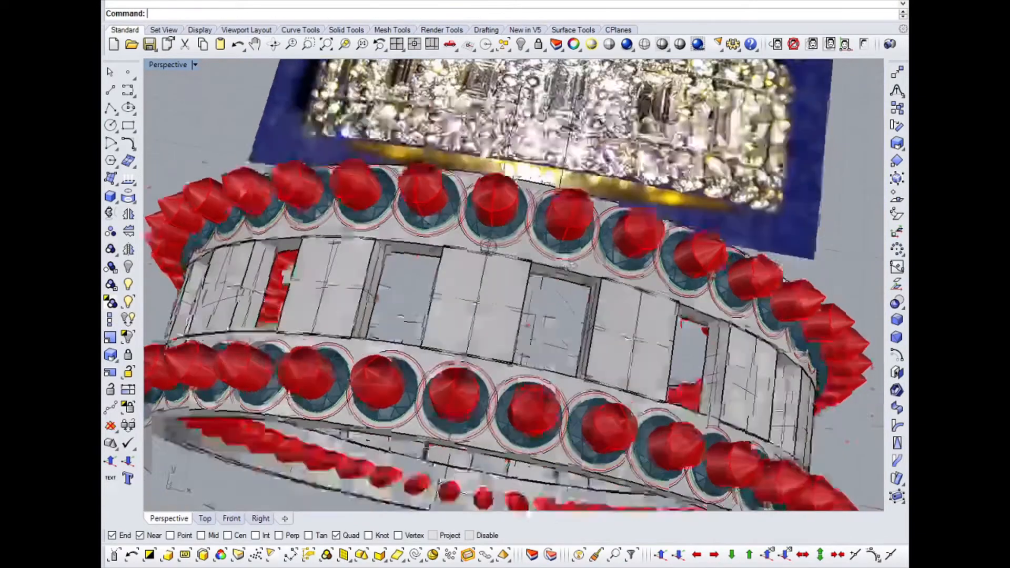
right_click_drag(421, 139, 430, 384)
scroll(468, 315, "down", 5)
scroll(476, 204, "up", 5)
scroll(480, 200, "up", 2)
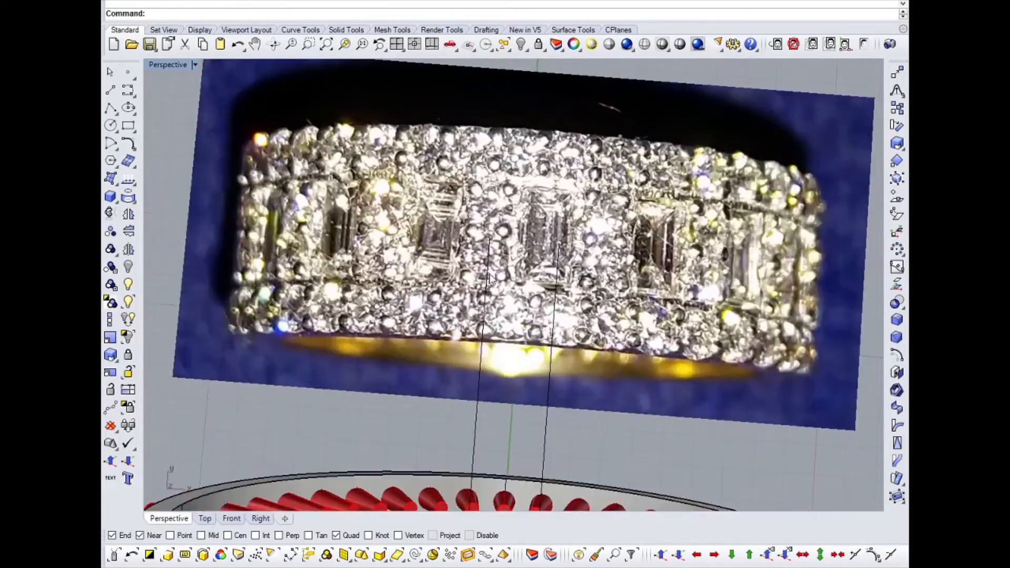
scroll(488, 248, "down", 6)
scroll(541, 243, "up", 7)
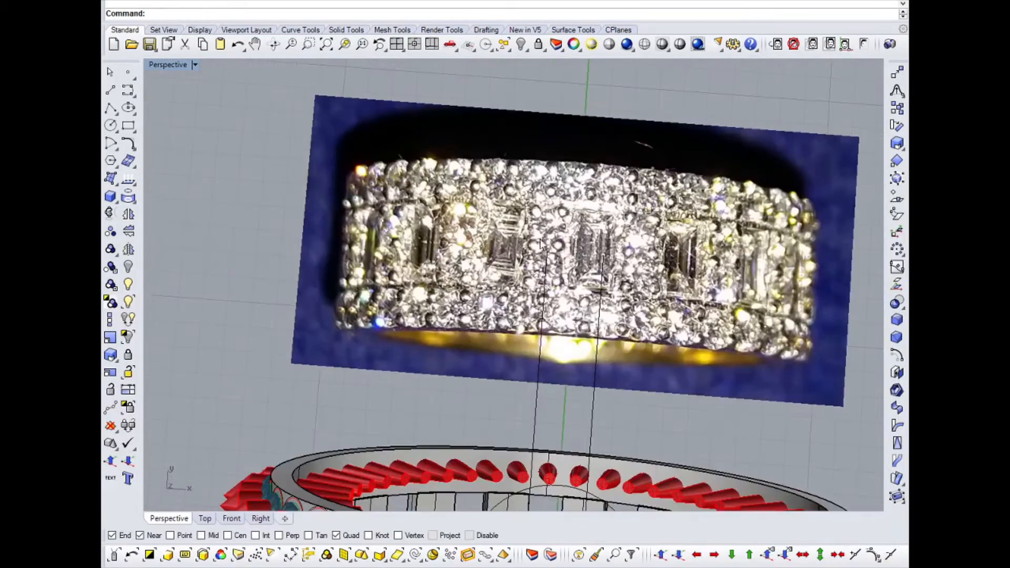
scroll(595, 305, "down", 6)
scroll(637, 341, "up", 7)
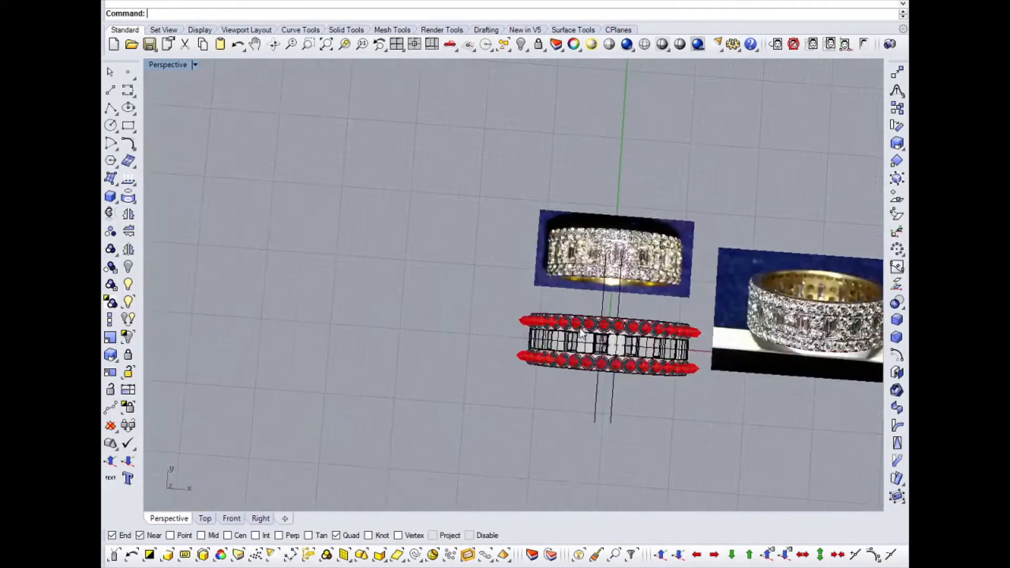
Step: Start orienting the library stone whose size label ends in 5 onto a surface, picking its base and reference points with the centre snap on
scroll(655, 353, "down", 5)
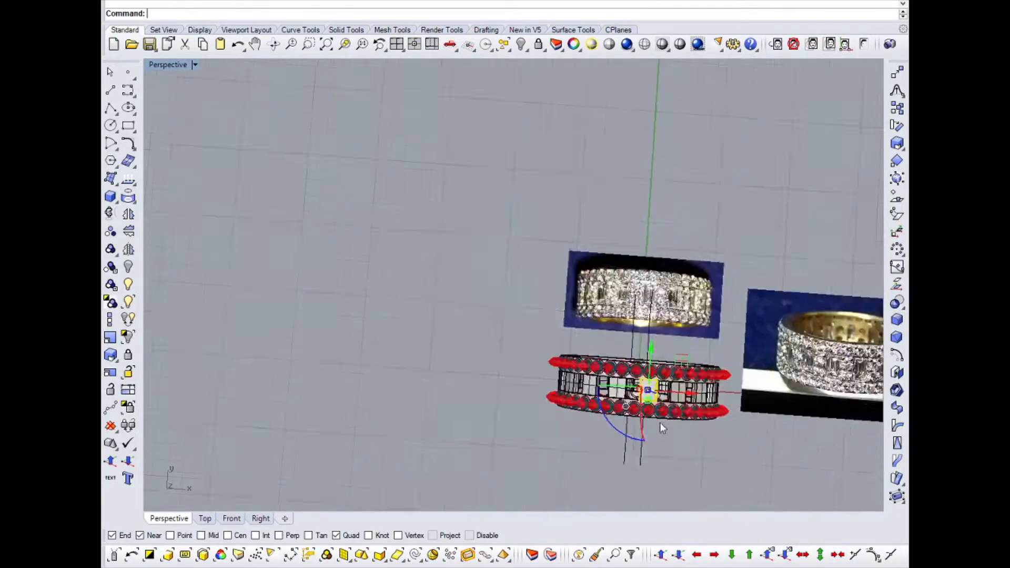
scroll(207, 327, "up", 6)
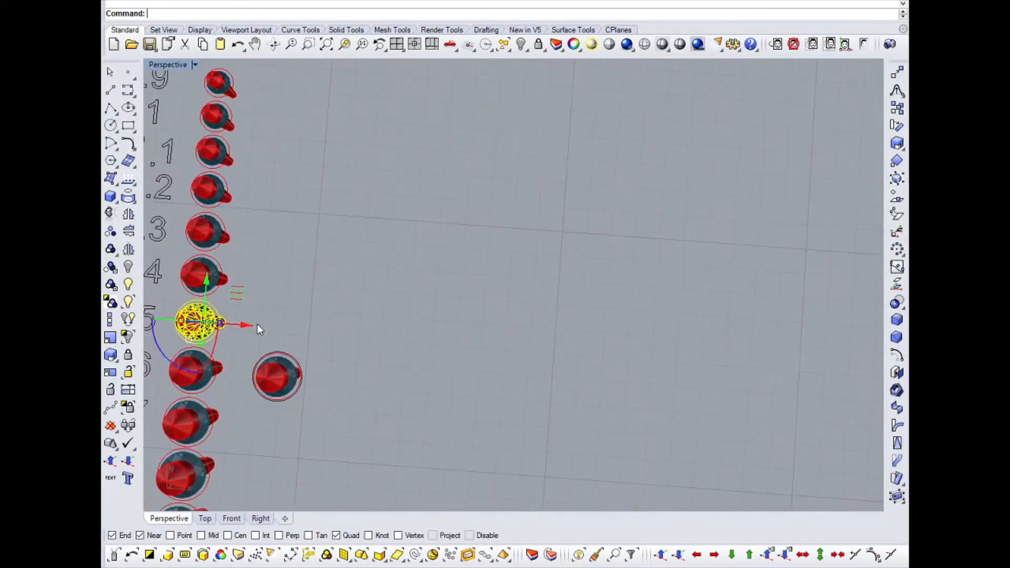
key("Return")
scroll(205, 318, "up", 5)
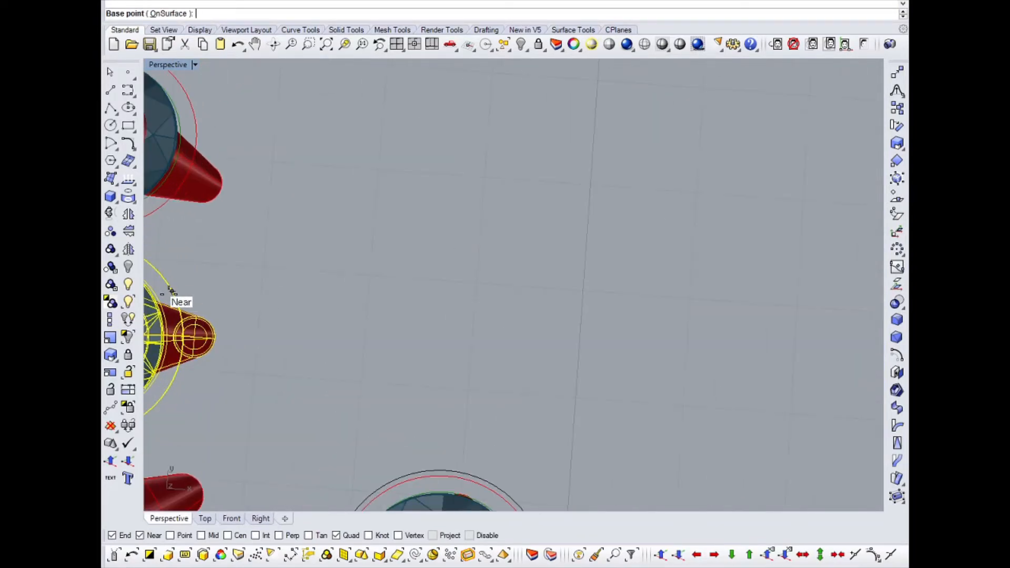
scroll(516, 342, "down", 5)
scroll(389, 342, "up", 6)
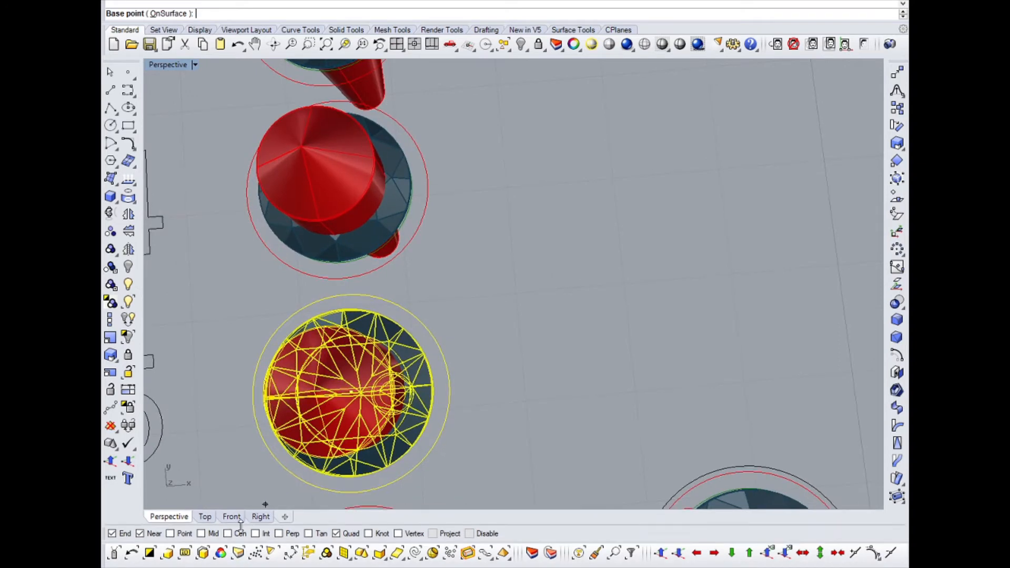
left_click(416, 337)
left_click(516, 355)
Step: Orient the stone onto the ring's central block surface, placing it near the large guide circle's rim beside the side rail
scroll(363, 369, "down", 6)
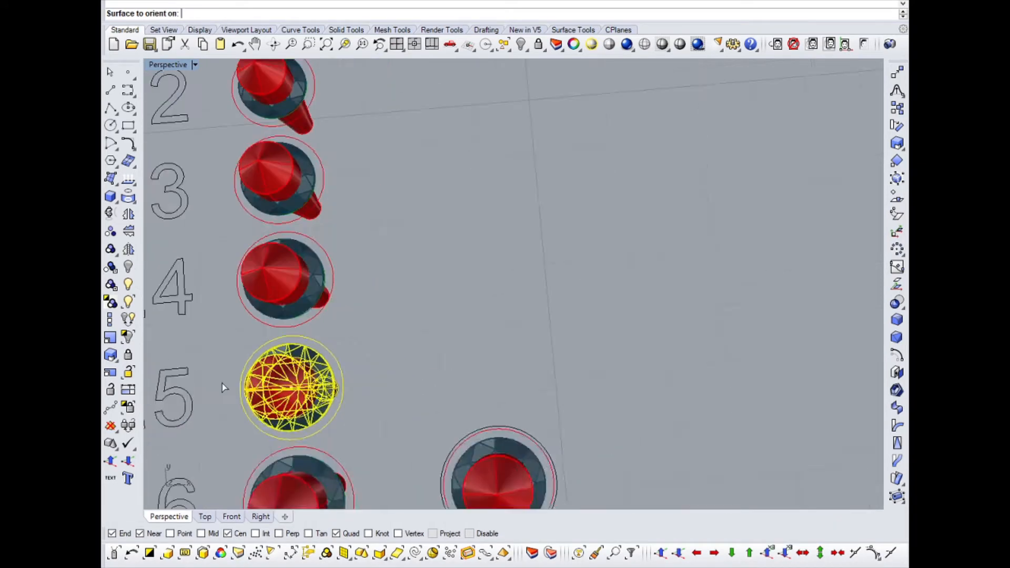
scroll(699, 363, "up", 8)
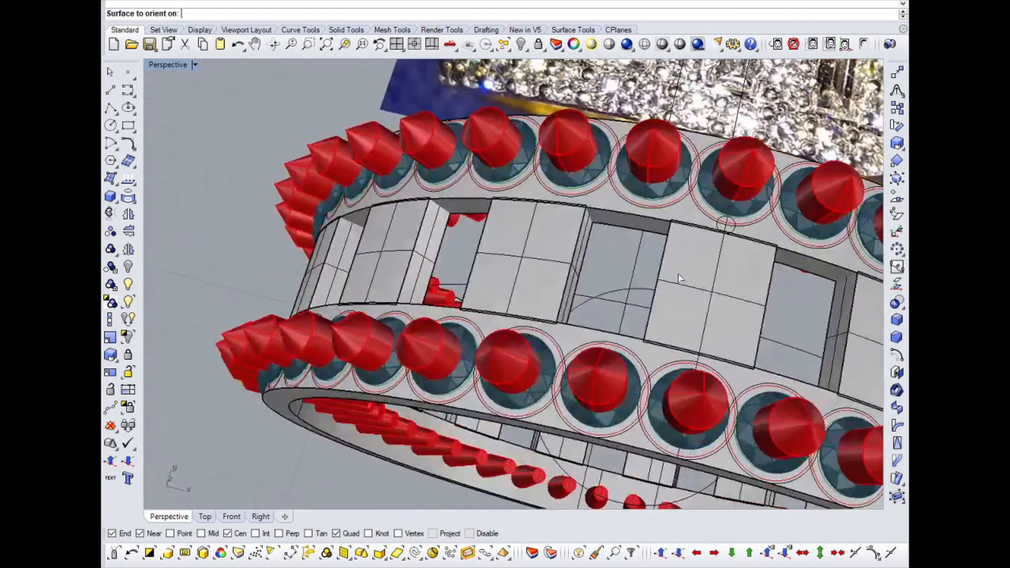
left_click(683, 251)
left_click(445, 337)
right_click_drag(751, 365, 481, 444)
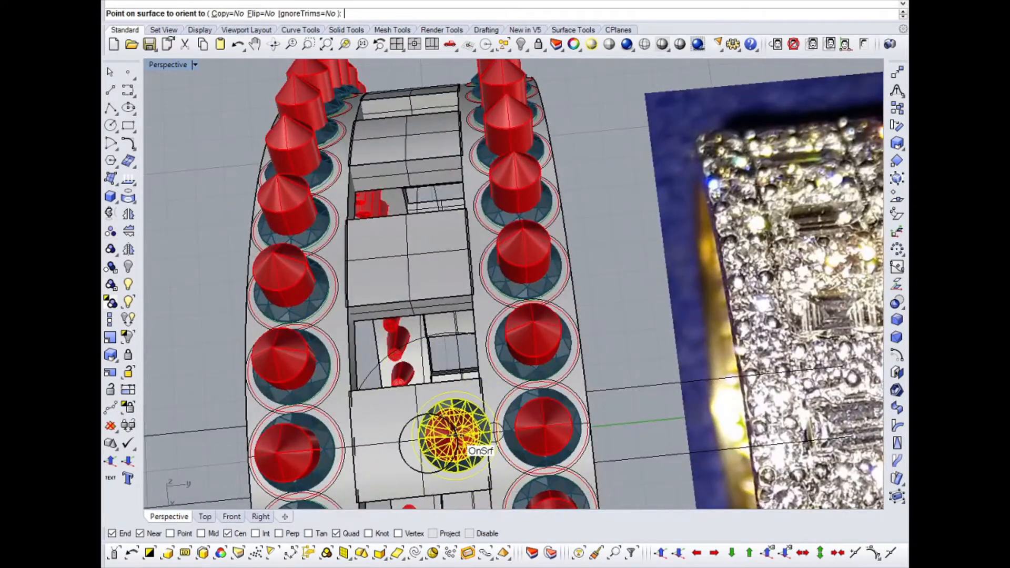
scroll(452, 434, "up", 2)
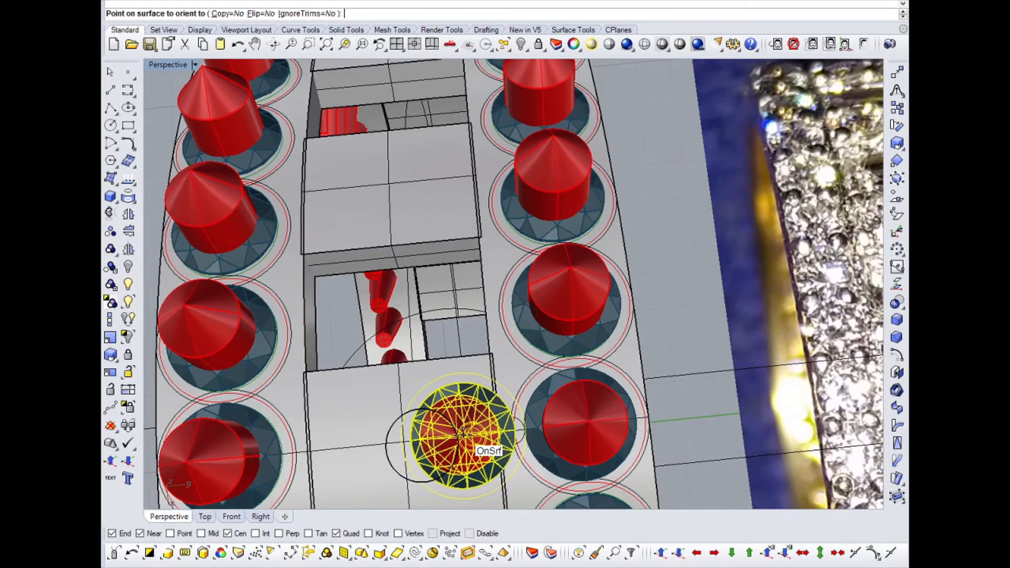
left_click(463, 435)
Step: Select the stone on the central block and show it in the top view in wireframe display
scroll(547, 381, "down", 5)
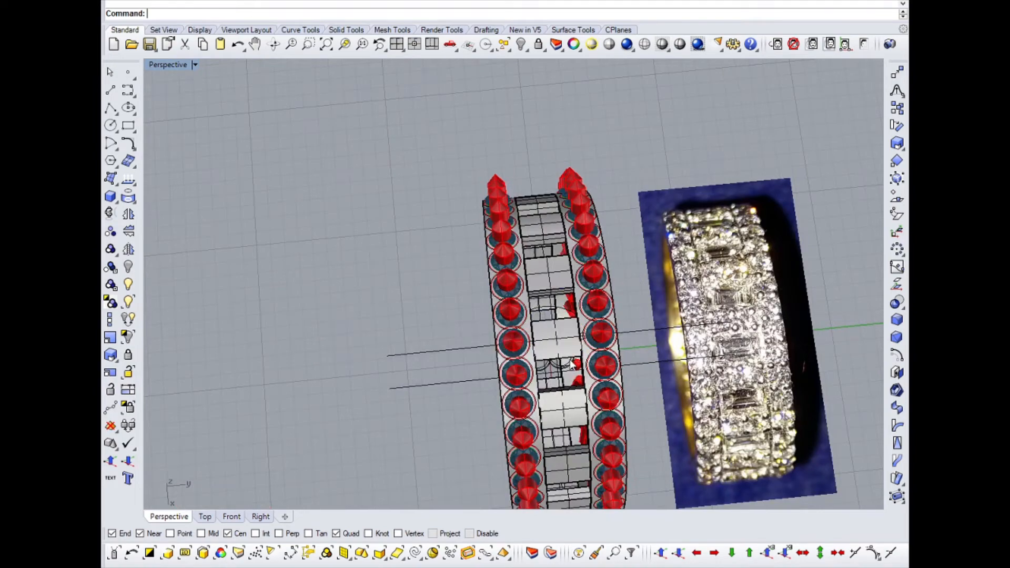
left_click(570, 339)
key("ctrl+F1")
middle_click(552, 188)
left_click(556, 149)
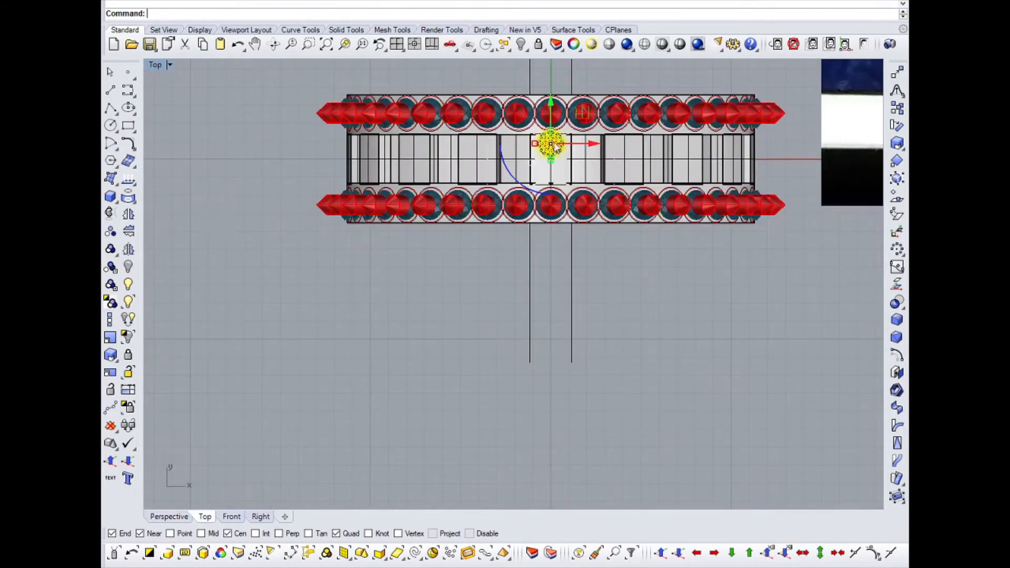
scroll(552, 141, "up", 10)
middle_click(552, 140)
left_click(547, 139)
right_click_drag(547, 138, 561, 223)
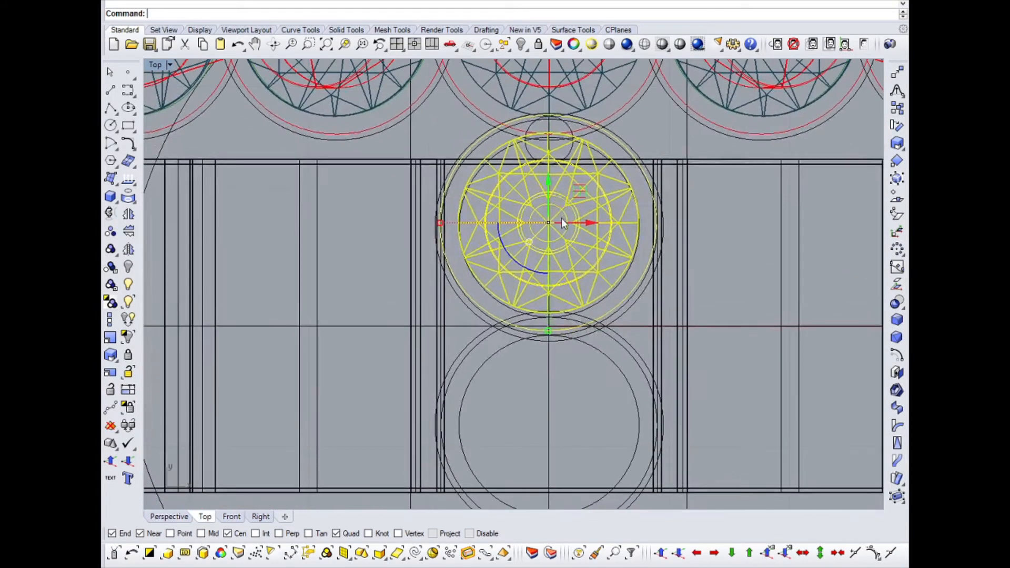
scroll(560, 217, "up", 6)
Step: Move the stone slightly toward the ring's centreline to align it with its guide circles on the central block
left_click_drag(561, 226, 557, 232)
scroll(537, 270, "down", 7)
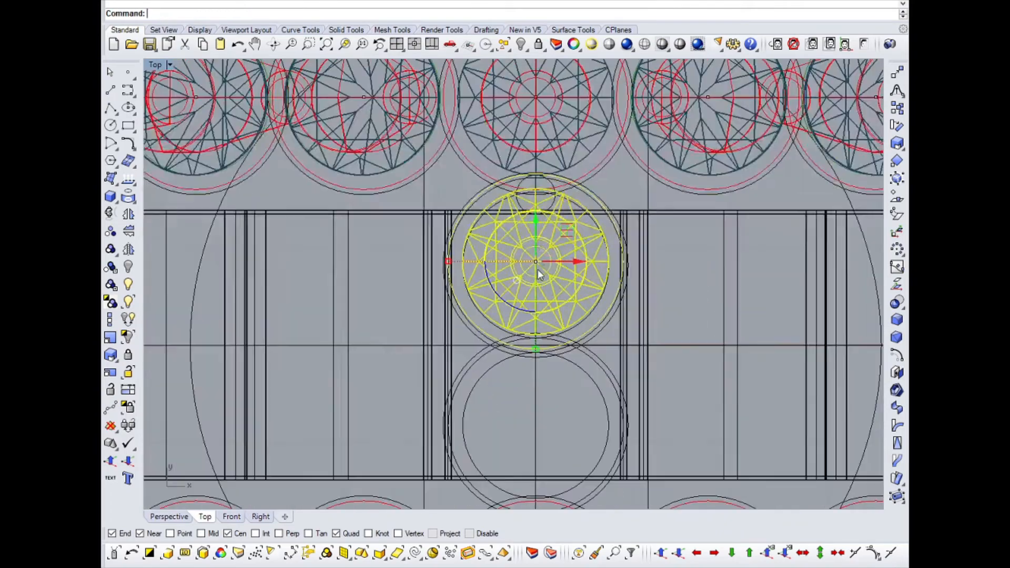
scroll(531, 181, "up", 8)
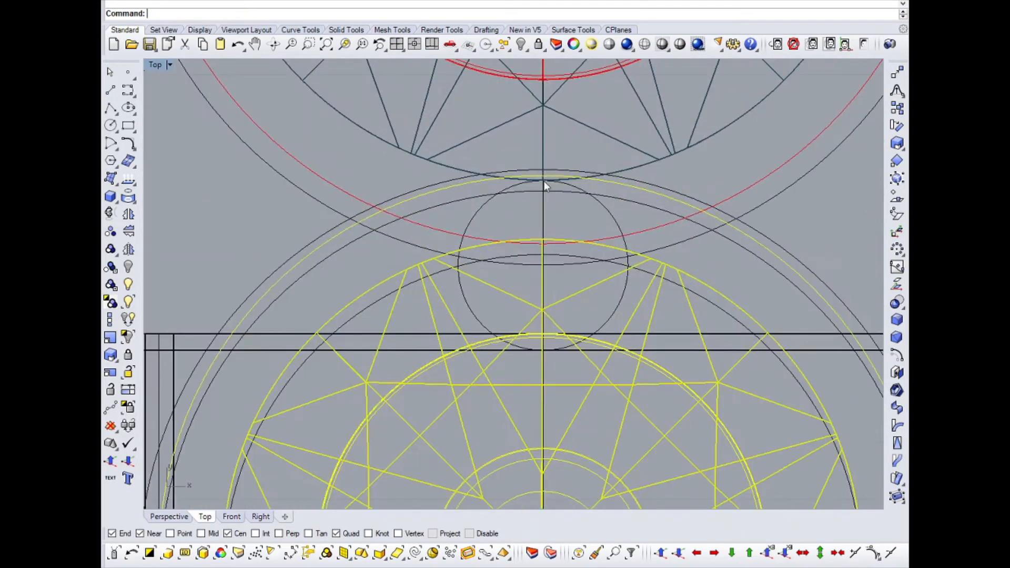
left_click(897, 73)
left_click(236, 189)
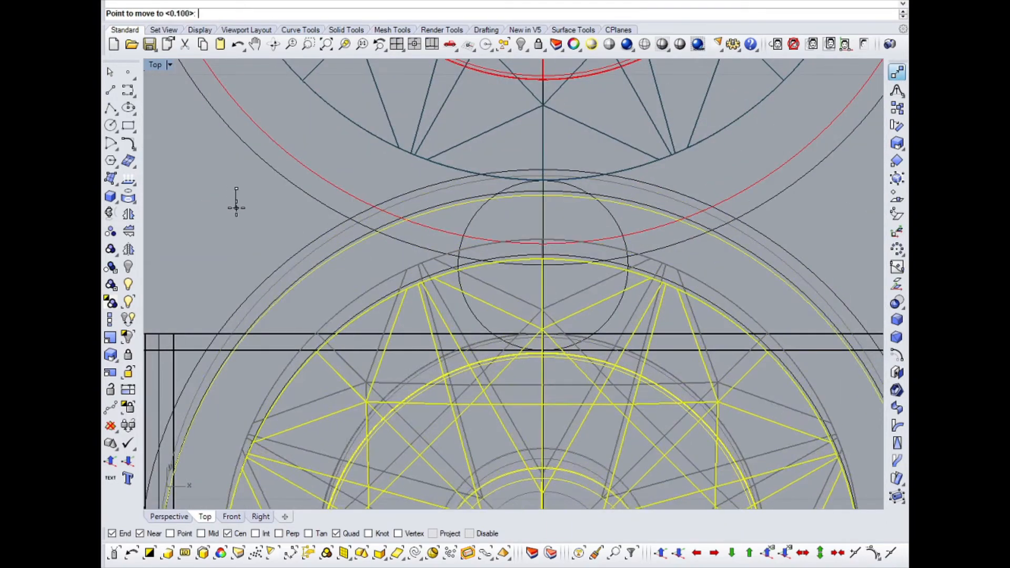
left_click(237, 207)
Step: Mirror the stone across the ring's horizontal centreline onto the second guide circle of the central block
scroll(359, 279, "down", 6)
scroll(359, 279, "up", 5)
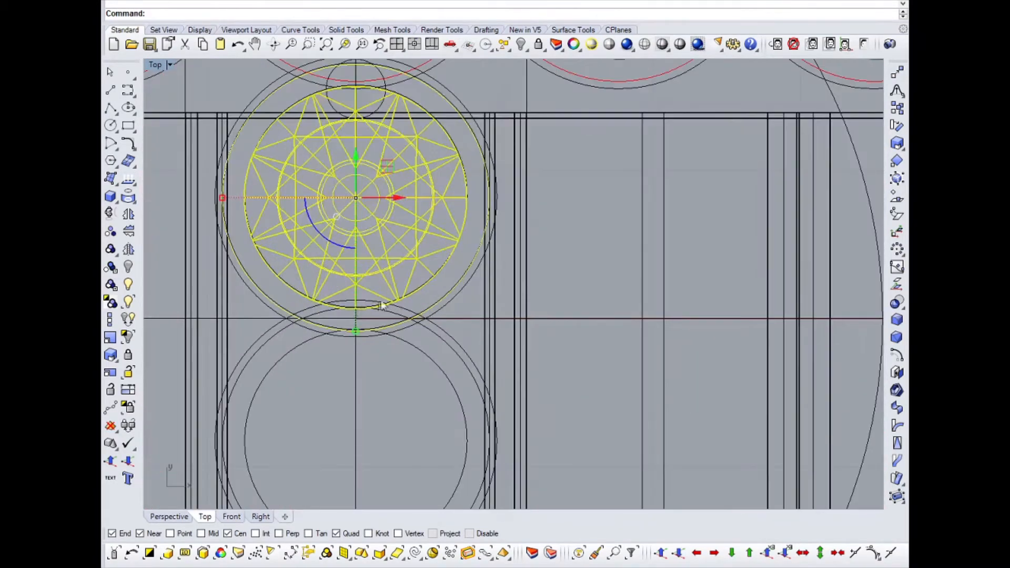
left_click(129, 231)
scroll(363, 316, "up", 4)
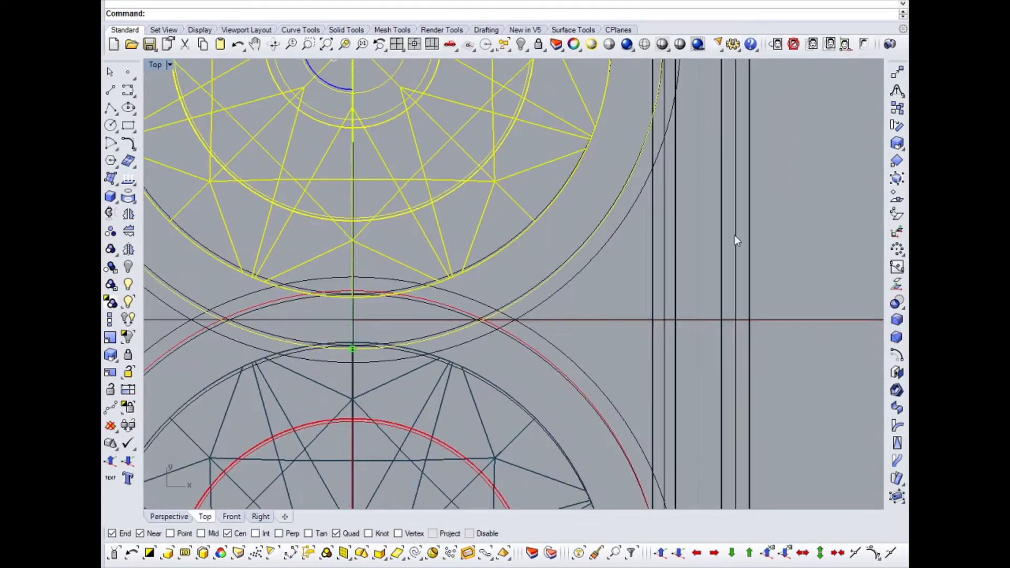
scroll(547, 268, "up", 3)
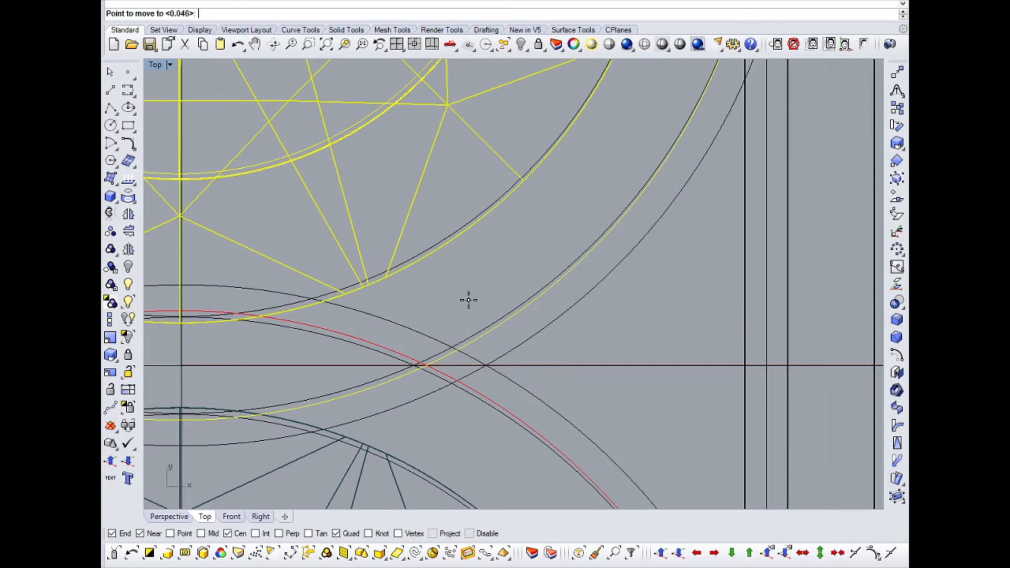
Step: Fine-tune the position of the upper central-block stone along the ring's width until its outer circle meets the neighbouring stone's at the centreline
left_click(465, 298)
scroll(226, 318, "up", 3)
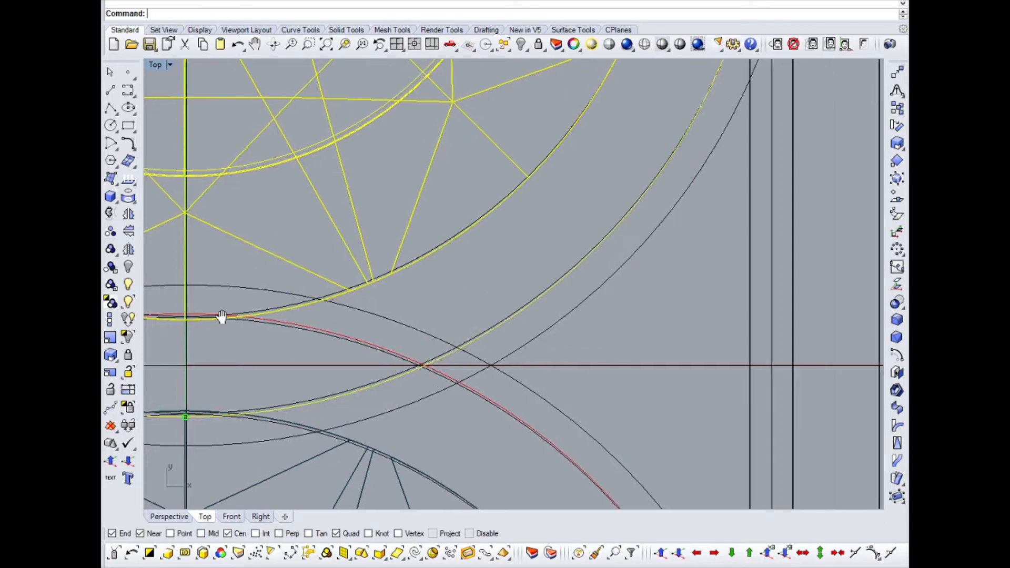
scroll(251, 322, "up", 4)
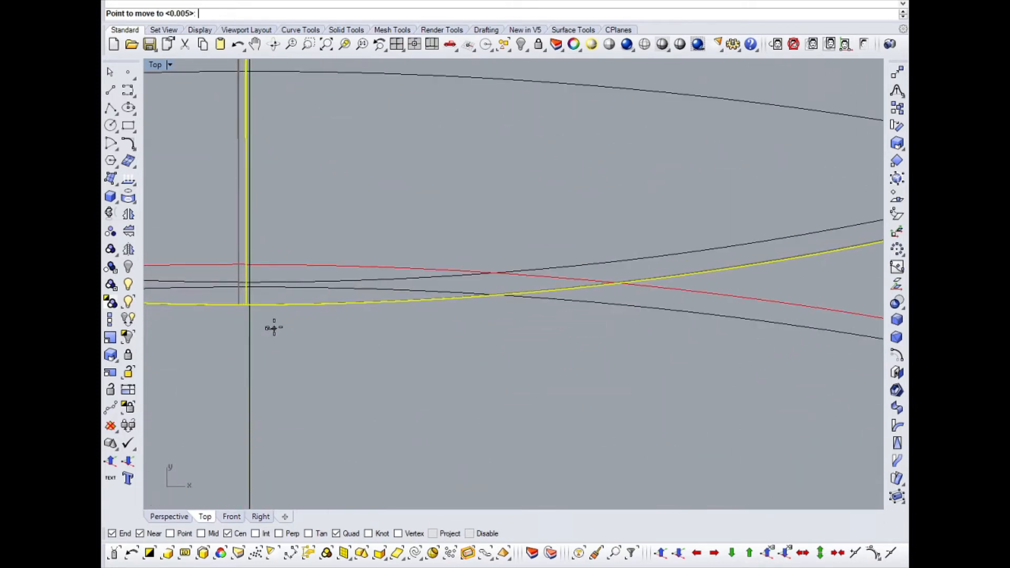
left_click(277, 328)
scroll(282, 270, "down", 12)
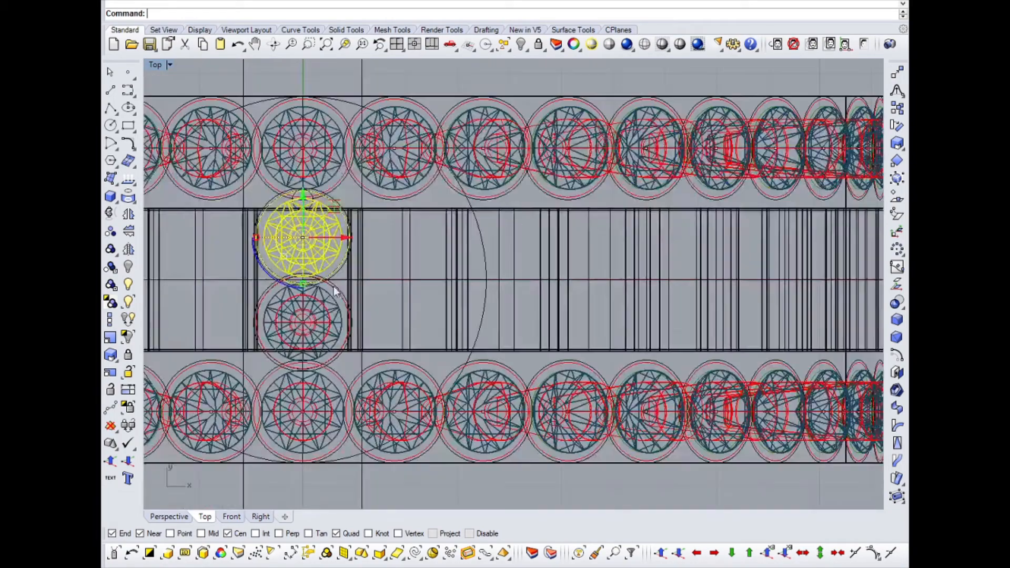
Step: Polar array the two central-block stones with their cutters around the ring's centre in the front view, using 17 items over 360 degrees
key("ctrl+F4")
right_click_drag(582, 400, 528, 162)
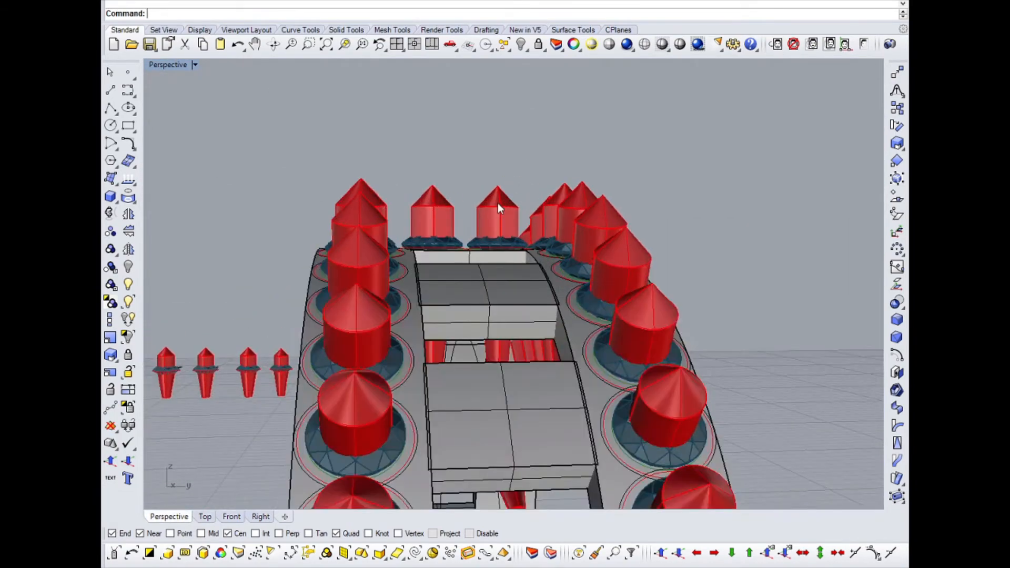
left_click(498, 205)
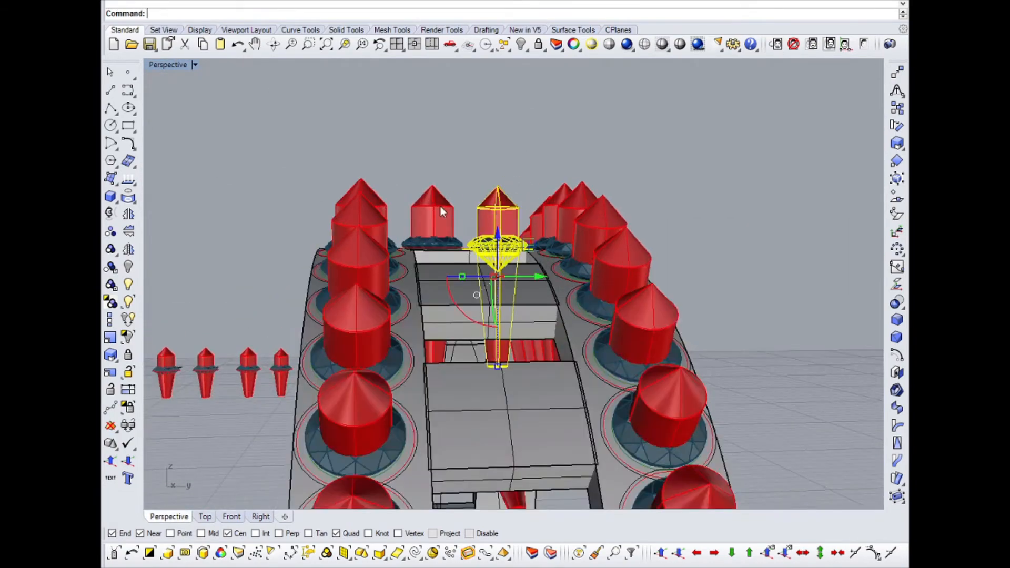
left_click(440, 206, "shift")
right_click_drag(440, 207, 366, 248)
scroll(439, 197, "down", 10)
right_click_drag(440, 197, 463, 284)
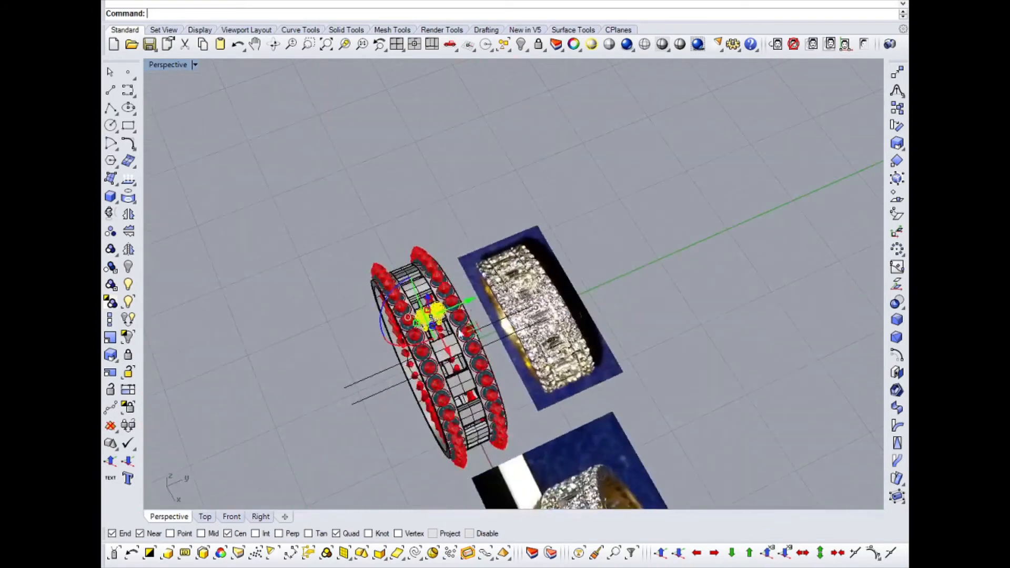
scroll(419, 300, "up", 8)
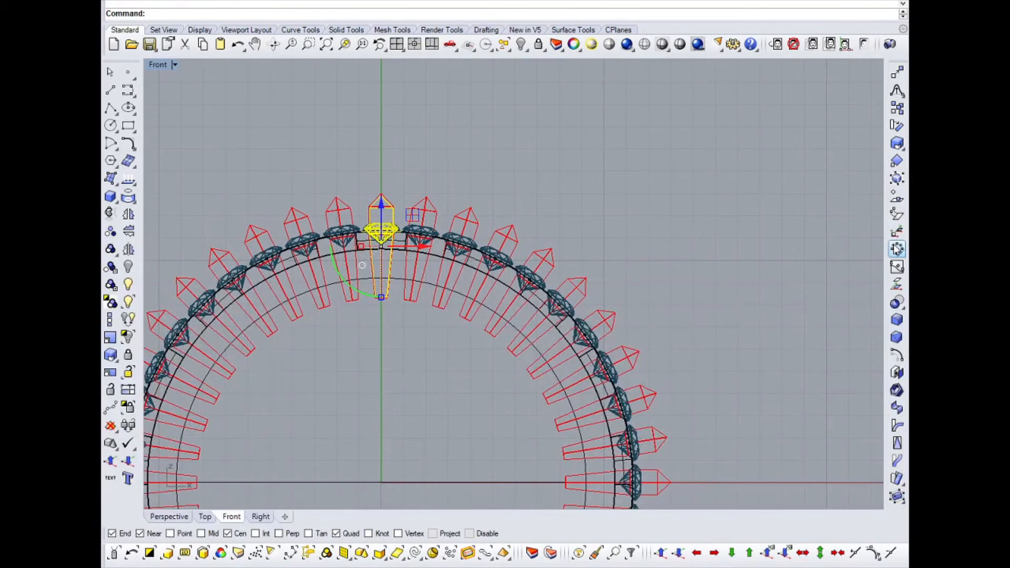
left_click(897, 249)
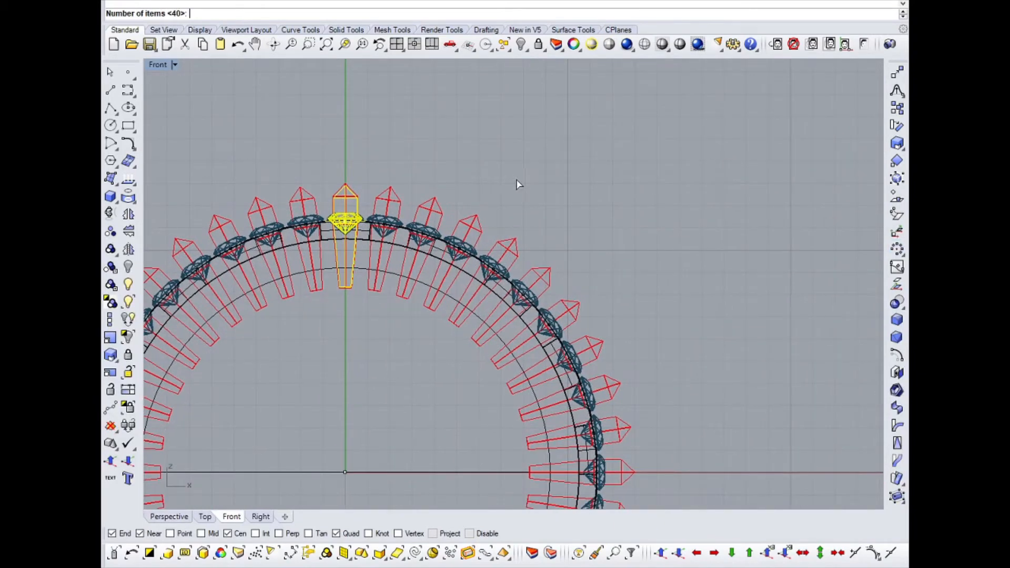
type("17")
key("Return")
key("Return")
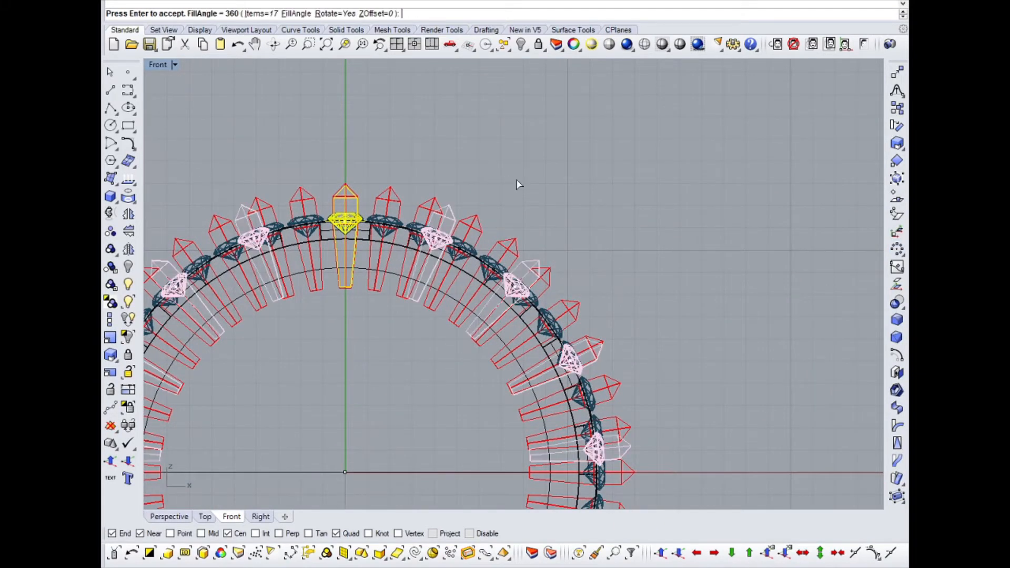
key("Return")
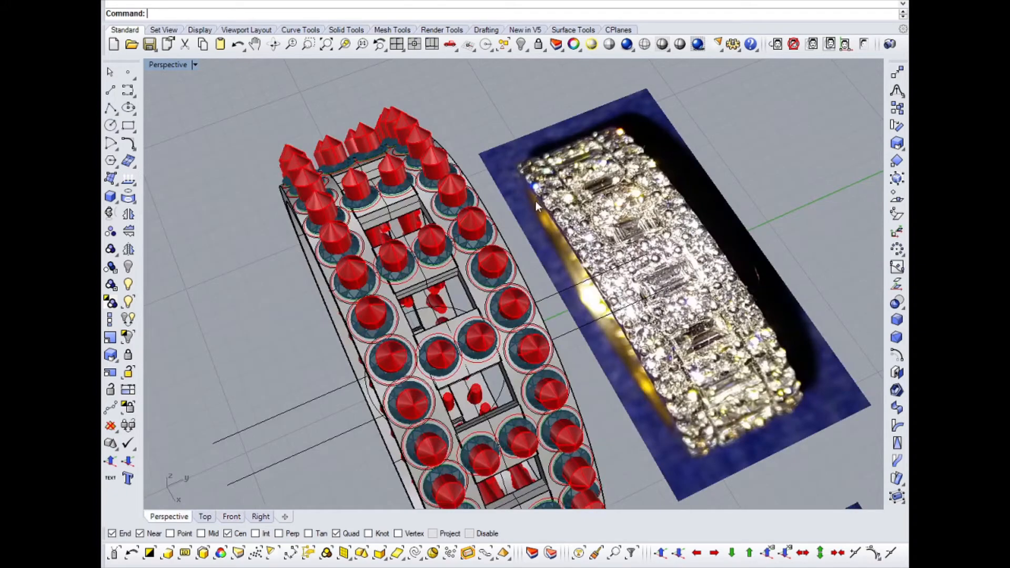
Step: Compare the arrayed stones on the rails and central blocks with the reference photos from several angles
right_click_drag(535, 206, 505, 231)
scroll(498, 225, "down", 7)
scroll(484, 209, "up", 6)
scroll(483, 212, "down", 3)
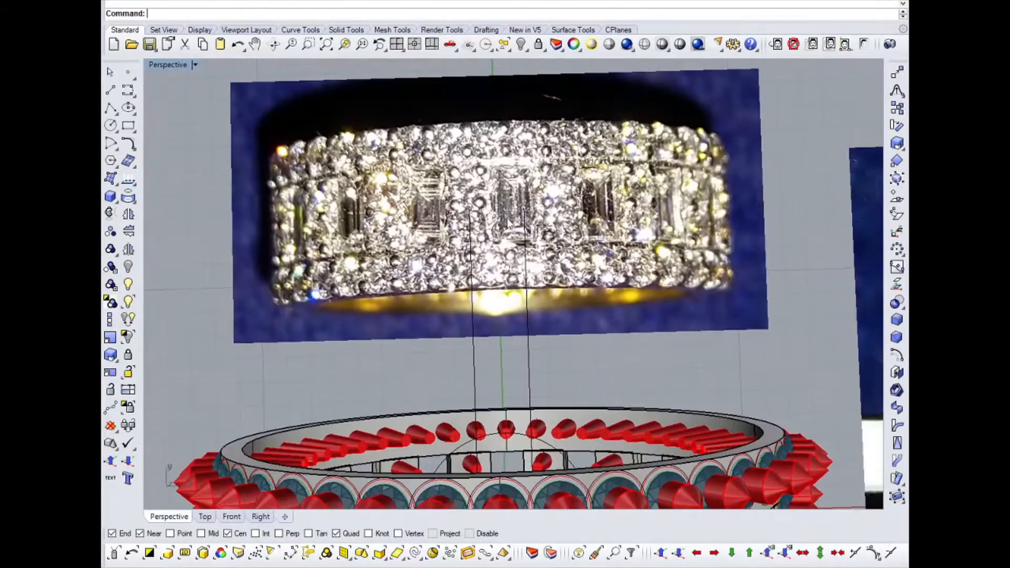
scroll(538, 173, "up", 8)
scroll(538, 171, "down", 6)
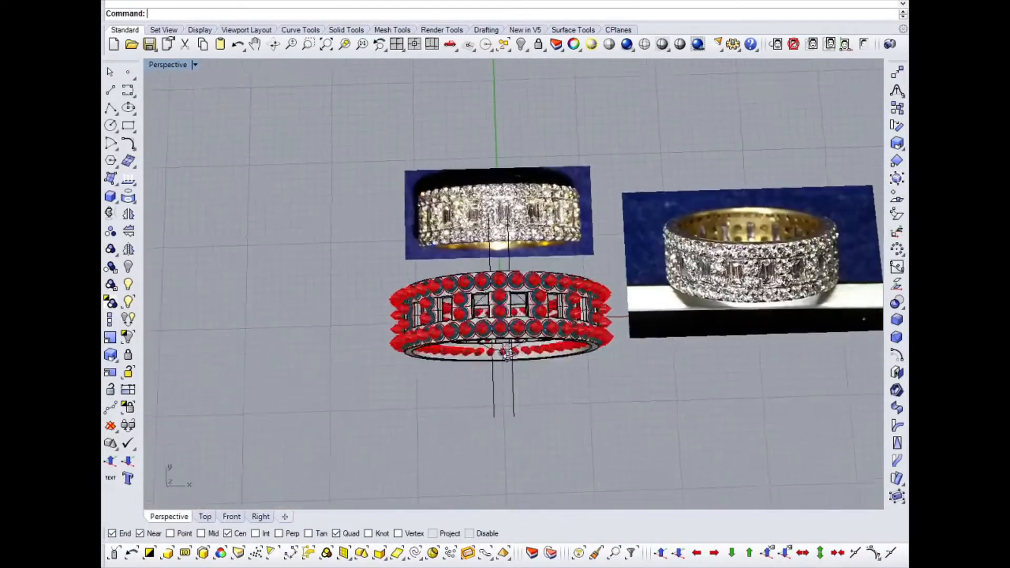
right_click_drag(538, 171, 370, 231)
scroll(486, 279, "up", 6)
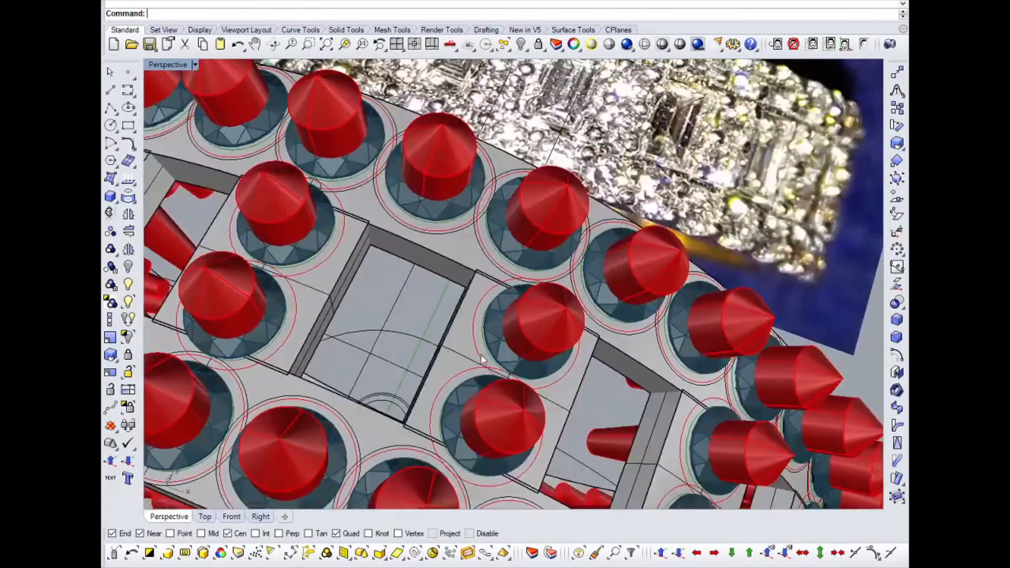
scroll(481, 355, "down", 5)
right_click_drag(481, 354, 508, 238)
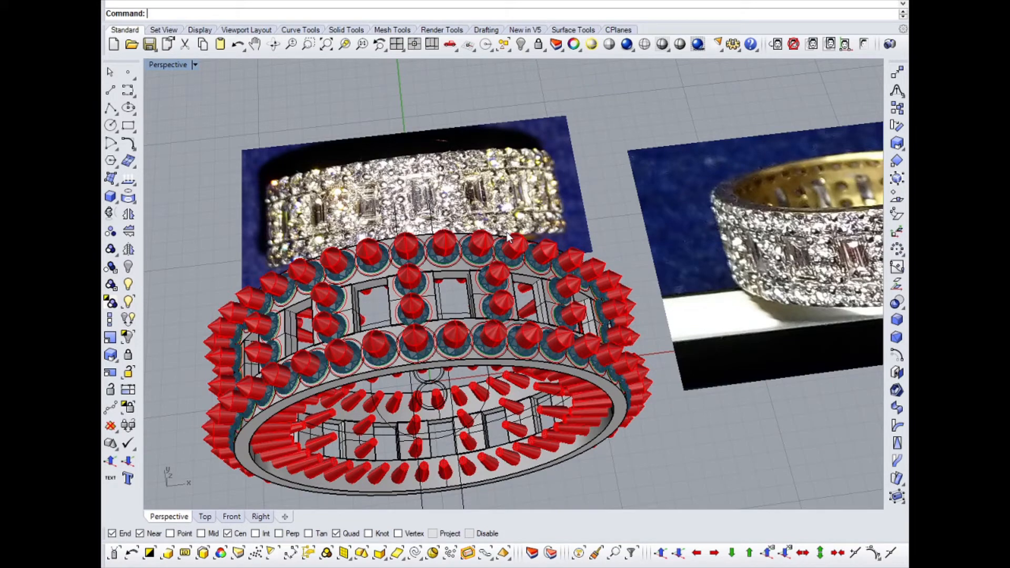
right_click_drag(447, 342, 427, 295)
scroll(424, 323, "up", 10)
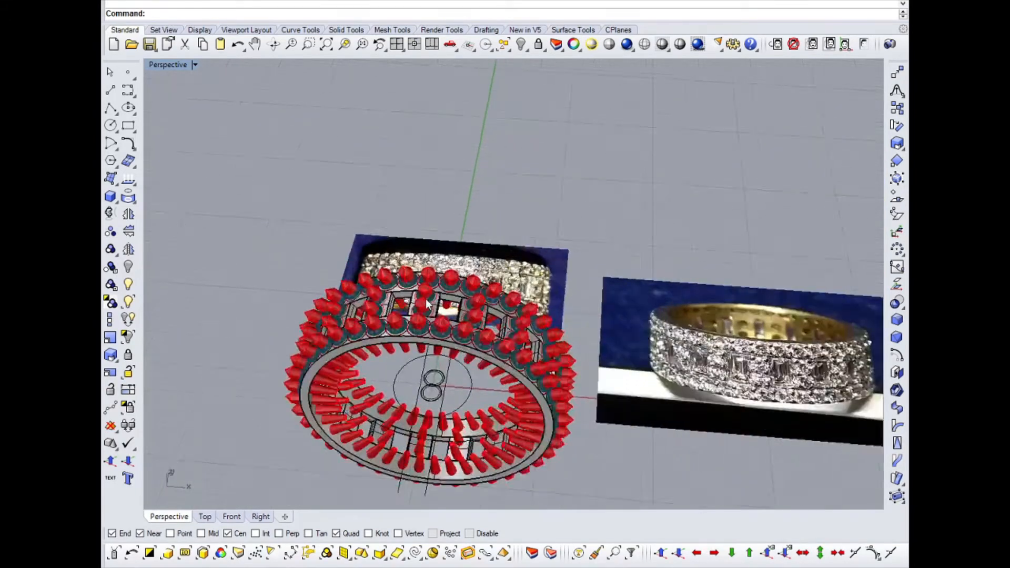
scroll(343, 308, "down", 5)
Step: Switch the top view from wireframe to shaded display
key("ctrl+Tab")
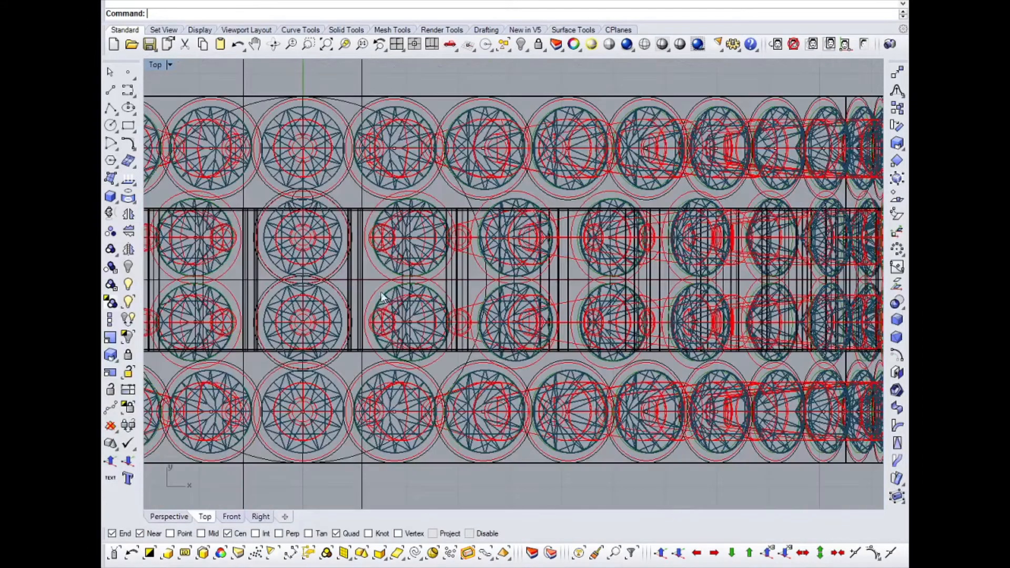
scroll(397, 218, "down", 3)
middle_click(397, 220)
left_click(388, 162)
right_click_drag(344, 249, 389, 267)
Step: Select all curves in the perspective view and hide them, leaving the ring, stones and cutters
key("ctrl+Tab")
right_click_drag(463, 268, 543, 271)
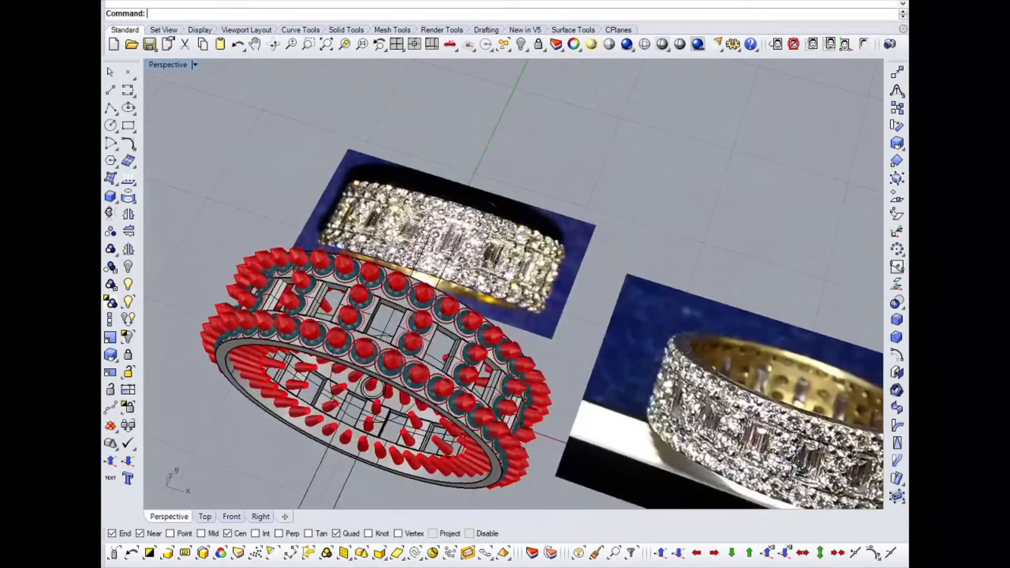
left_click(415, 553)
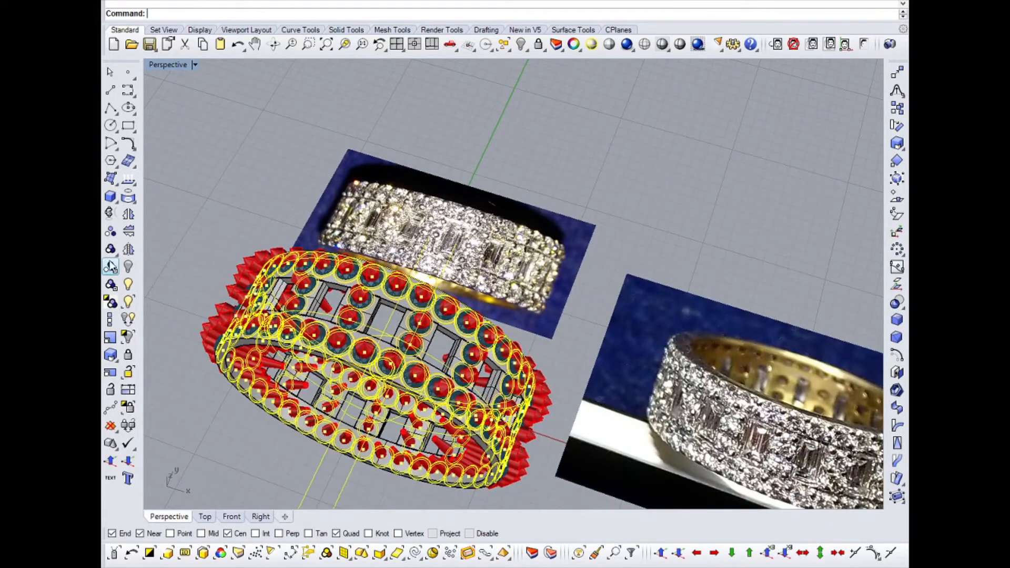
left_click(111, 267)
scroll(429, 334, "down", 5)
right_click_drag(429, 334, 484, 362)
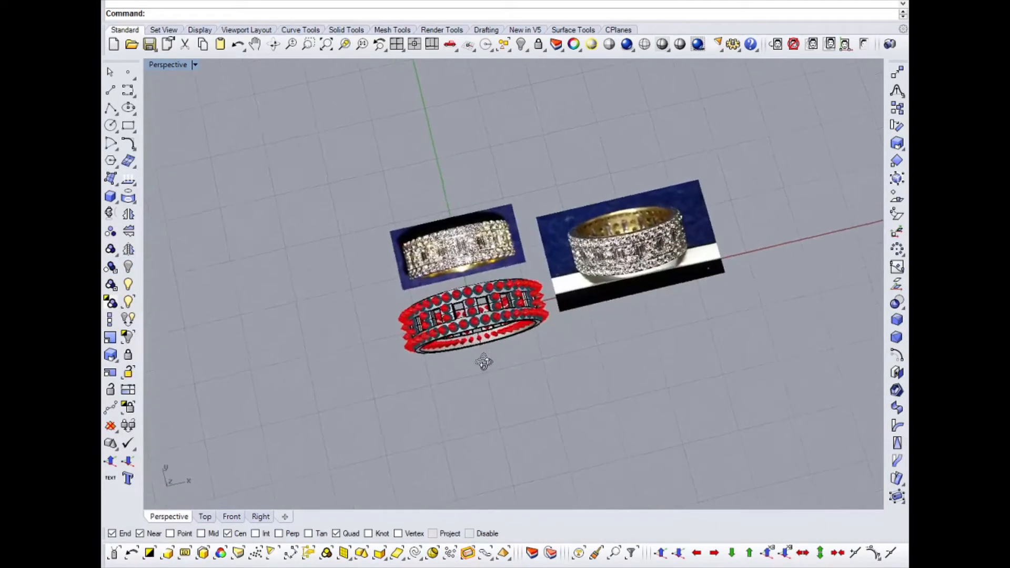
Step: Import the rectangular baguette stone Square_12 from the stone library in the top view and move it to empty space left of the ring
key("ctrl+Tab")
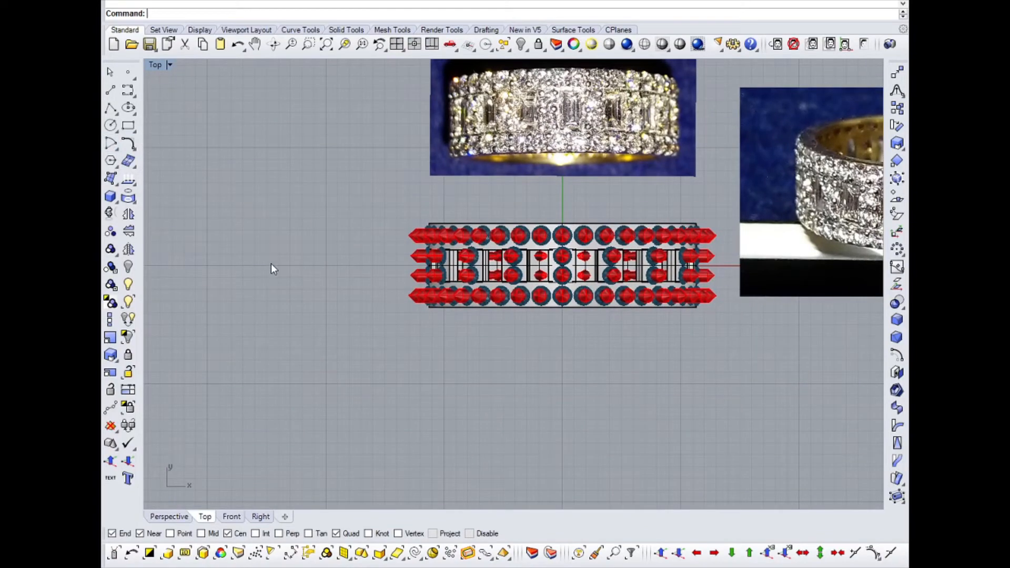
key("ctrl+i")
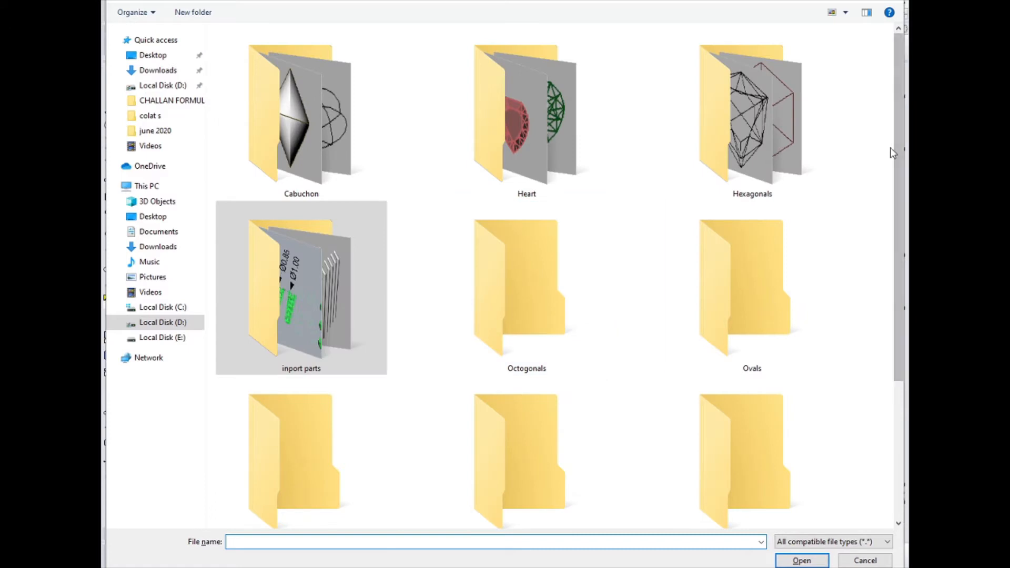
left_click_drag(894, 207, 892, 381)
double_click(545, 458)
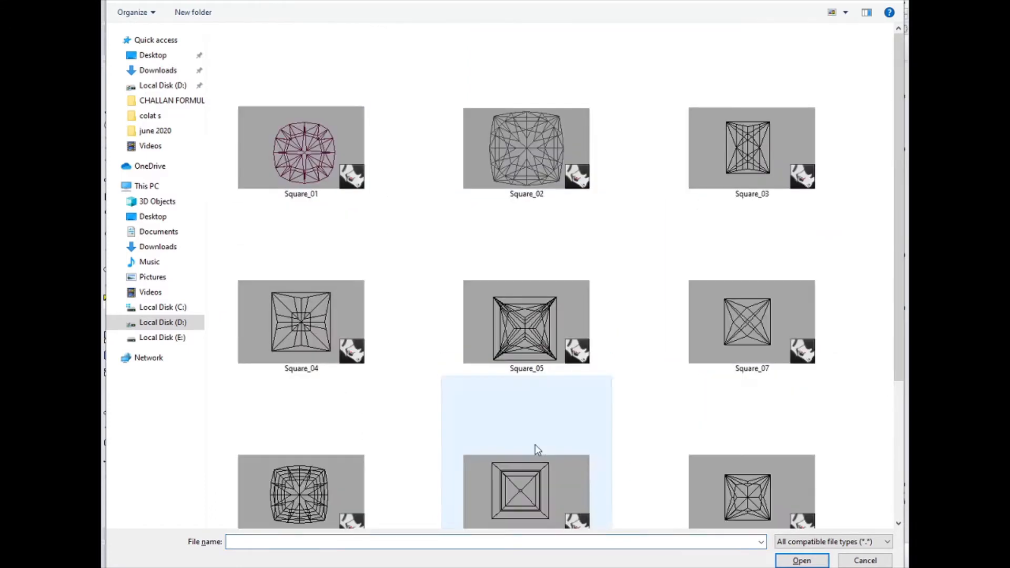
scroll(521, 430, "down", 3)
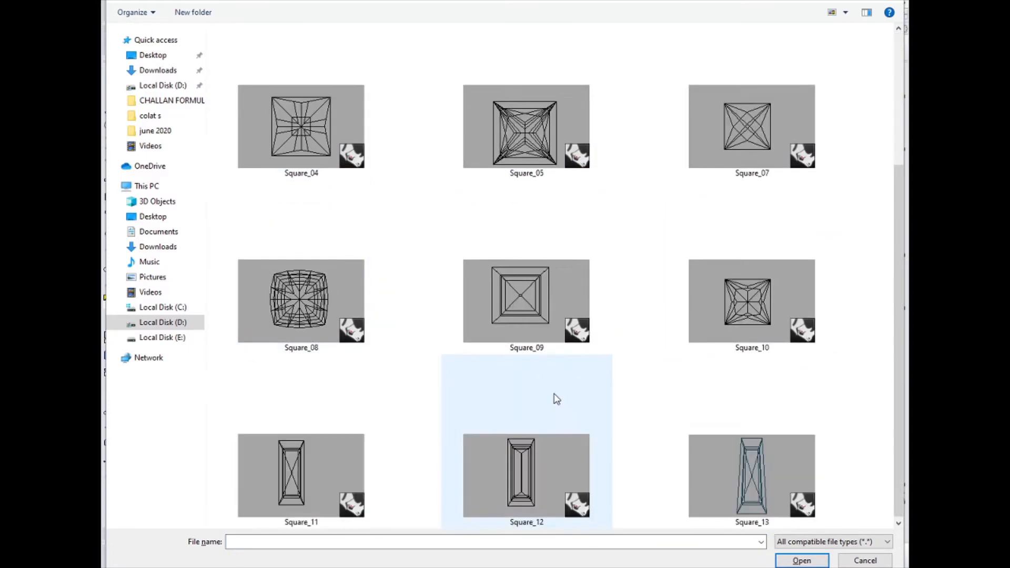
double_click(518, 470)
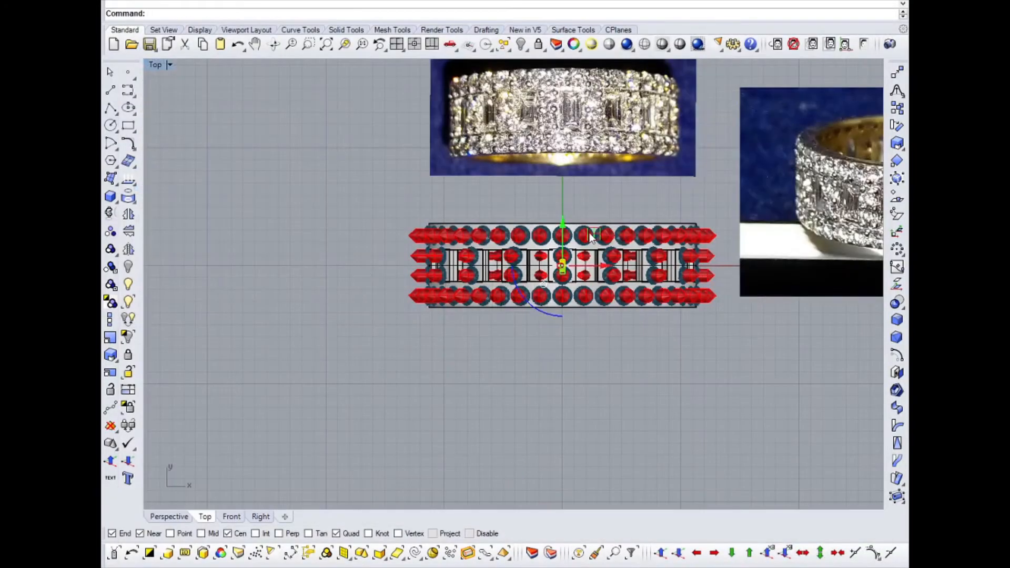
left_click_drag(589, 233, 350, 277)
scroll(309, 320, "up", 3)
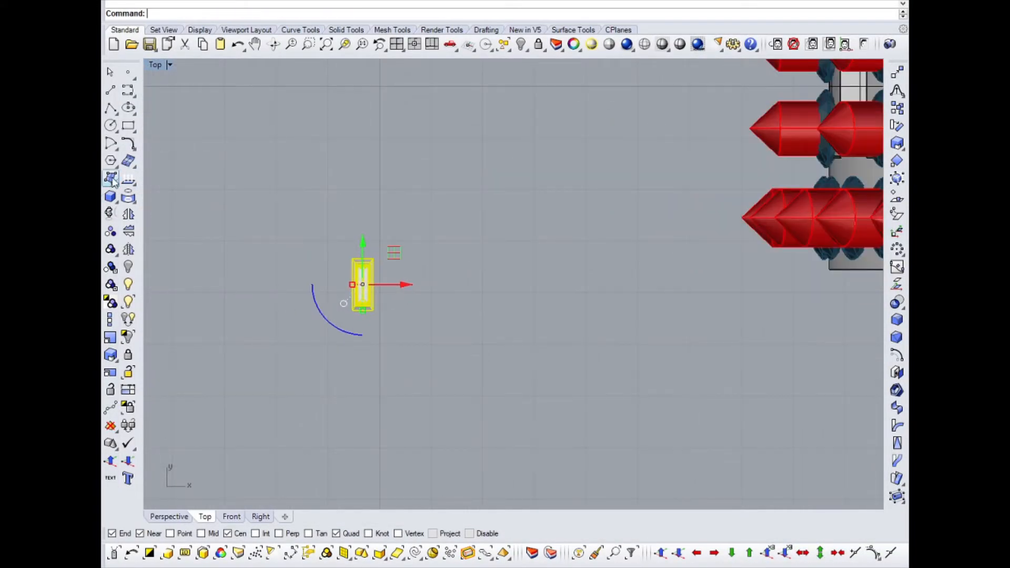
Step: Draw a 3 mm diameter circle upward from the baguette's lower-right corner using the circle-by-diameter command
left_click(115, 130)
left_click(147, 132)
scroll(377, 317, "up", 6)
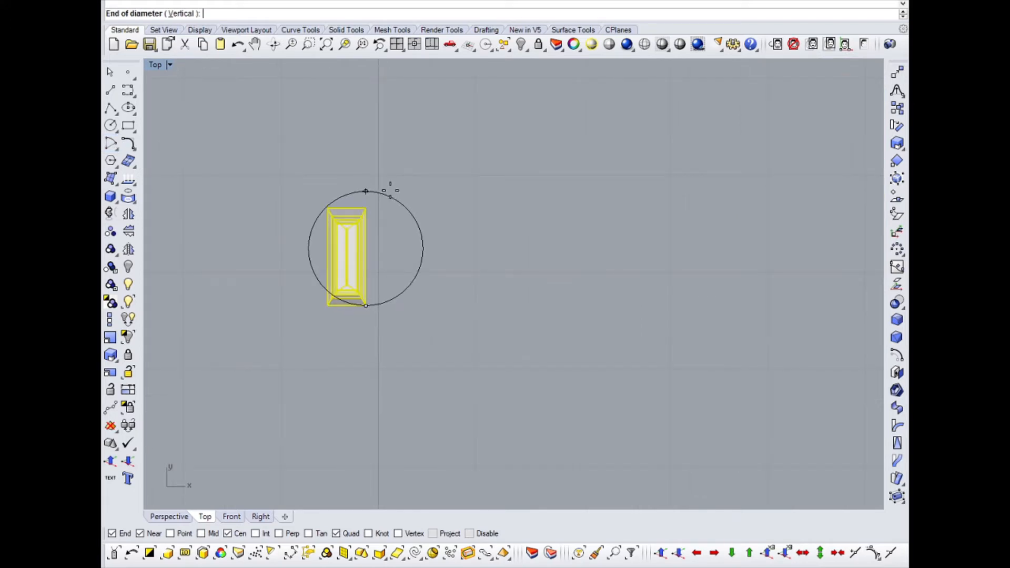
scroll(389, 183, "down", 6)
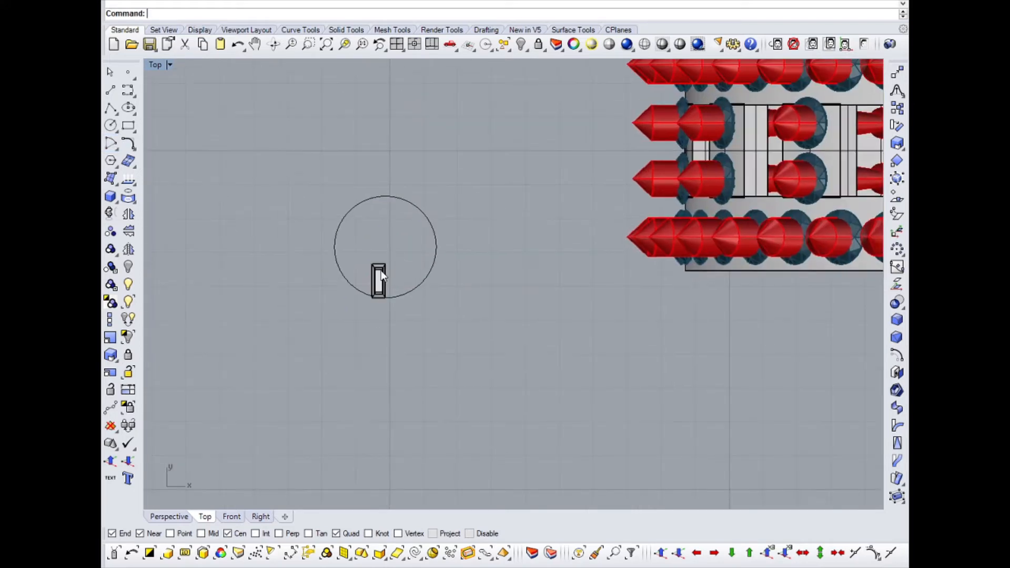
Step: Measure the circle's diameter with a diameter dimension without placing it
left_click(418, 212)
type("DD")
key("Return")
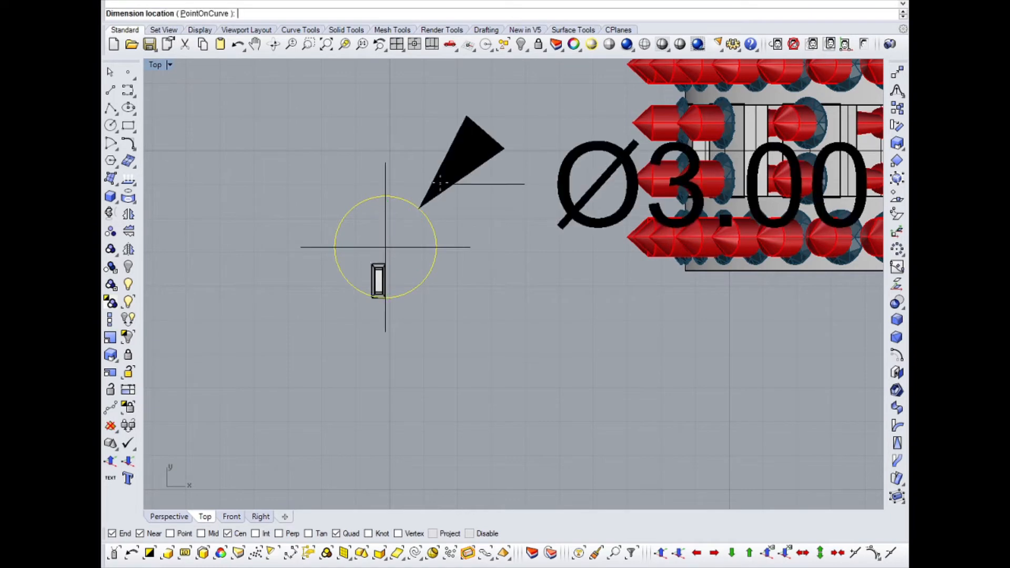
scroll(433, 179, "down", 8)
right_click_drag(322, 118, 408, 185)
key("Escape")
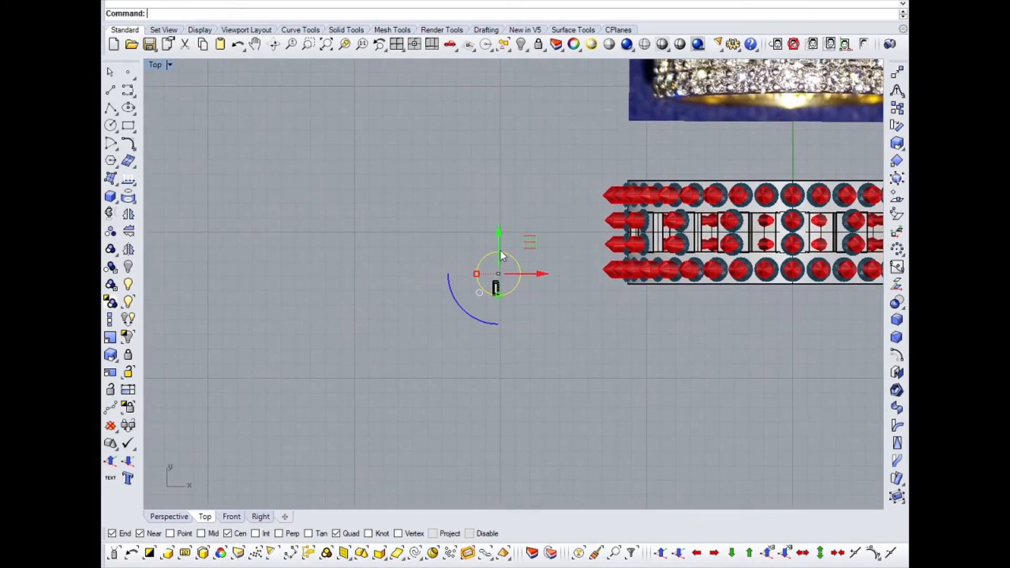
Step: Scale the baguette uniformly from its lower-right corner so its length matches the circle's diameter, and centre it horizontally on the circle
left_click(495, 291)
scroll(494, 294, "up", 5)
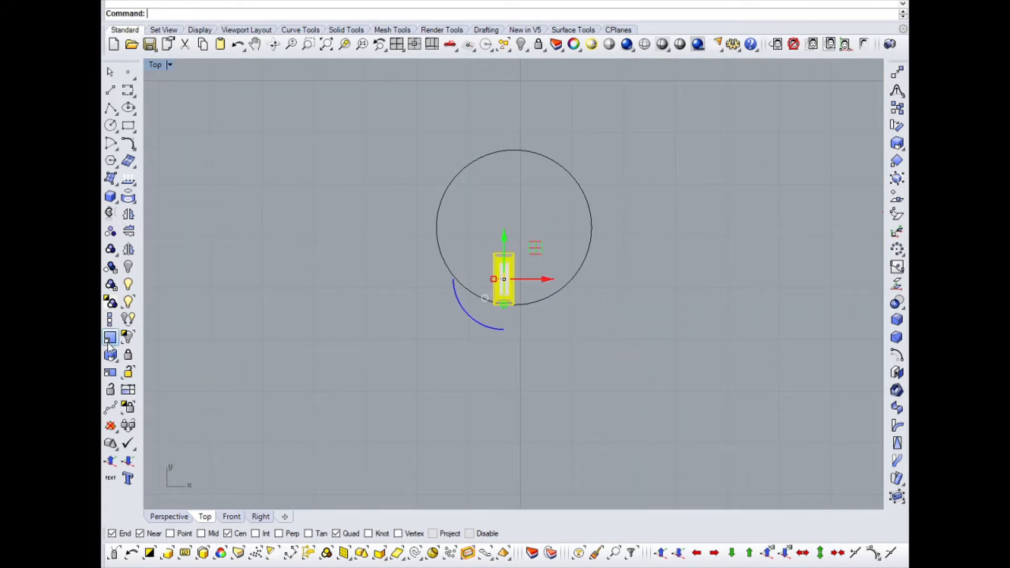
left_click(112, 358)
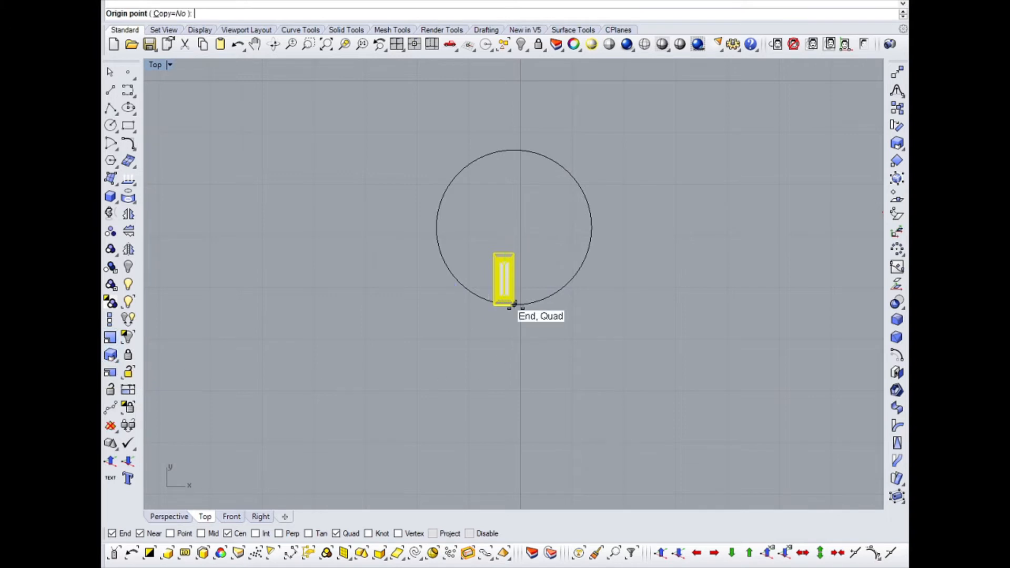
left_click(514, 304)
left_click(514, 253)
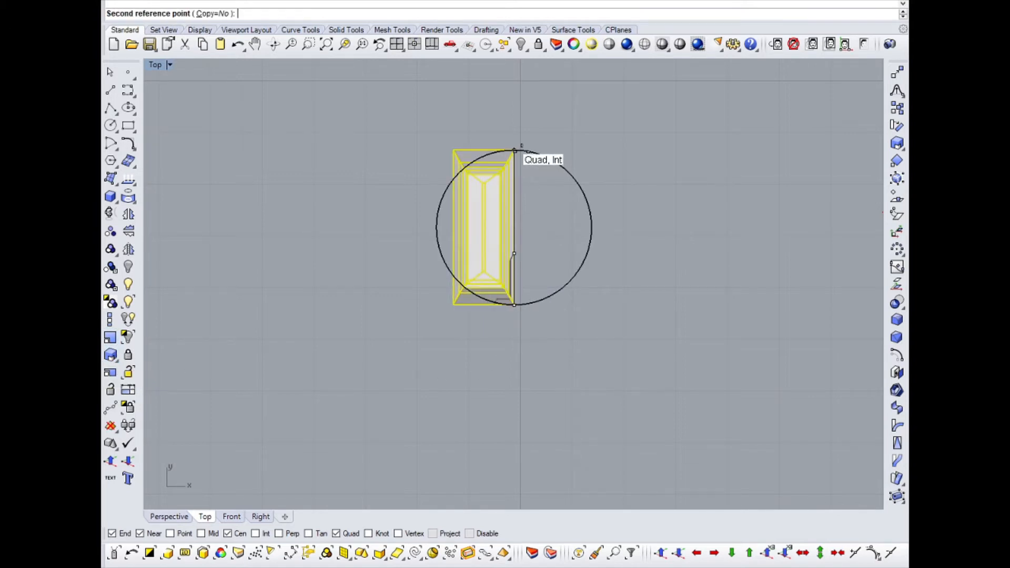
left_click(514, 151)
left_click_drag(521, 228, 553, 227)
key("Escape")
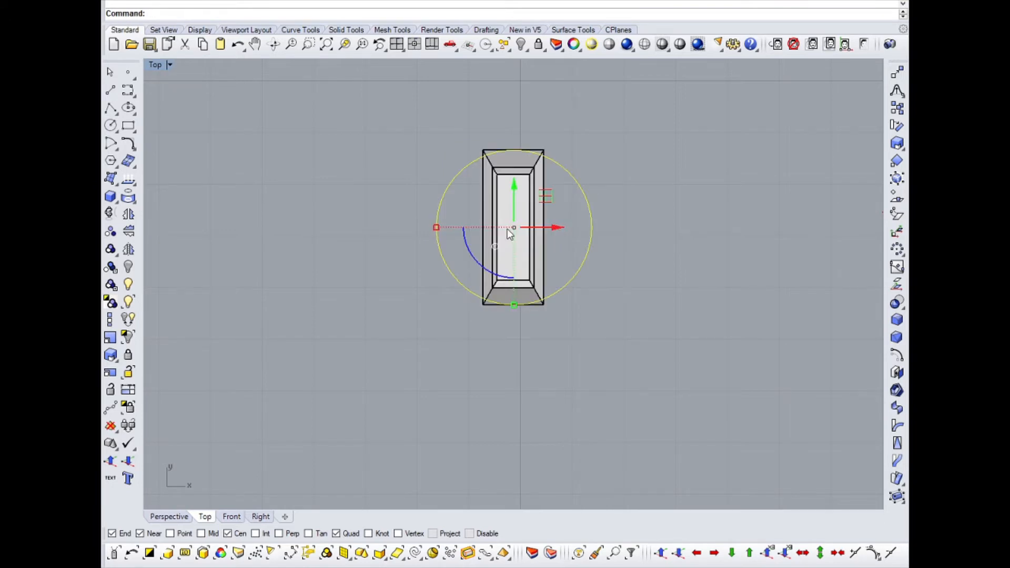
Step: Measure the baguette's width between its two long edges with a linear dimension
key("Return")
left_click(481, 230)
left_click(547, 232)
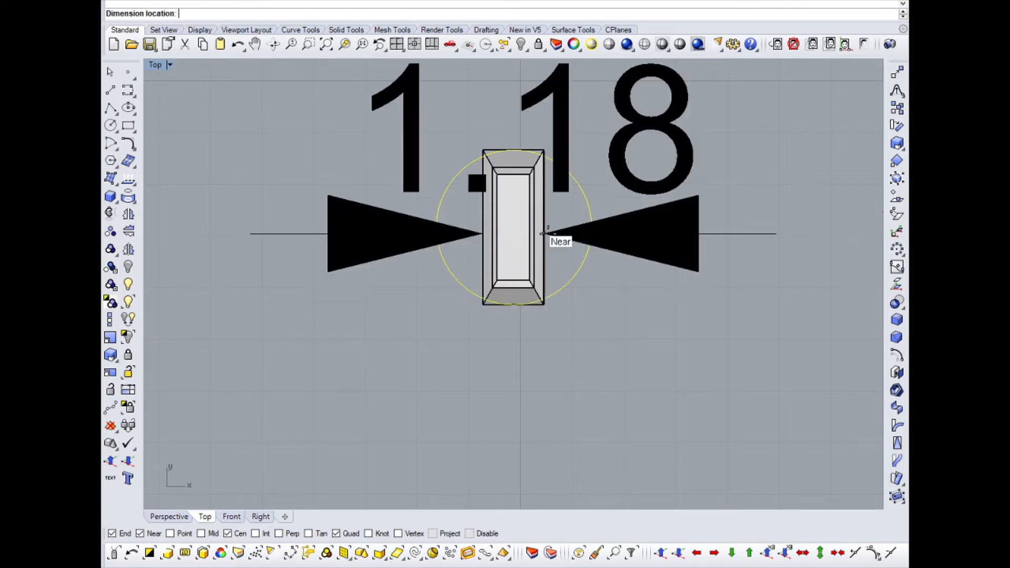
scroll(587, 213, "down", 2)
right_click_drag(589, 213, 571, 298)
scroll(468, 313, "up", 6)
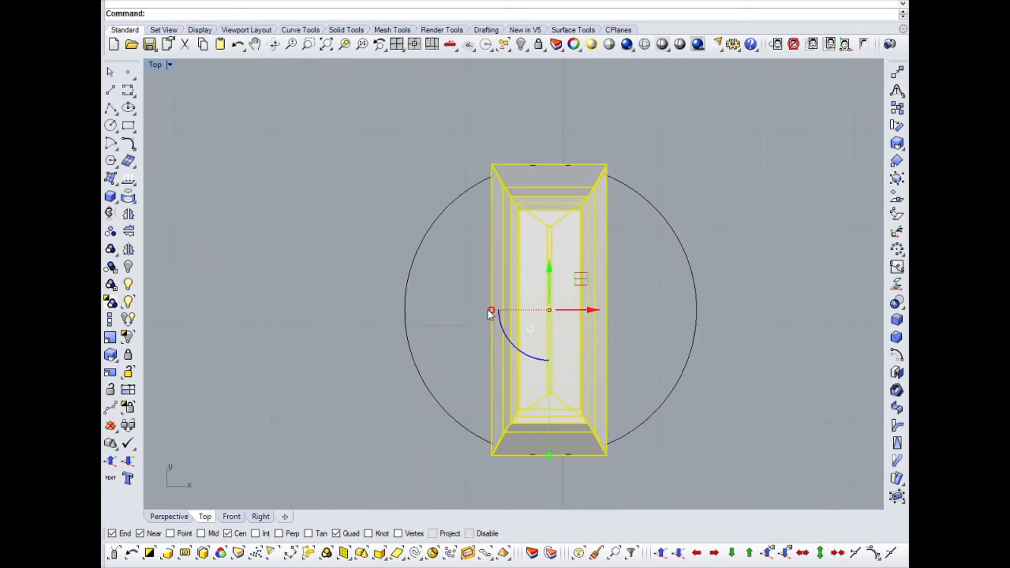
Step: Widen the baguette symmetrically across its short side while keeping its length
left_click_drag(492, 311, 478, 311)
scroll(479, 311, "down", 4)
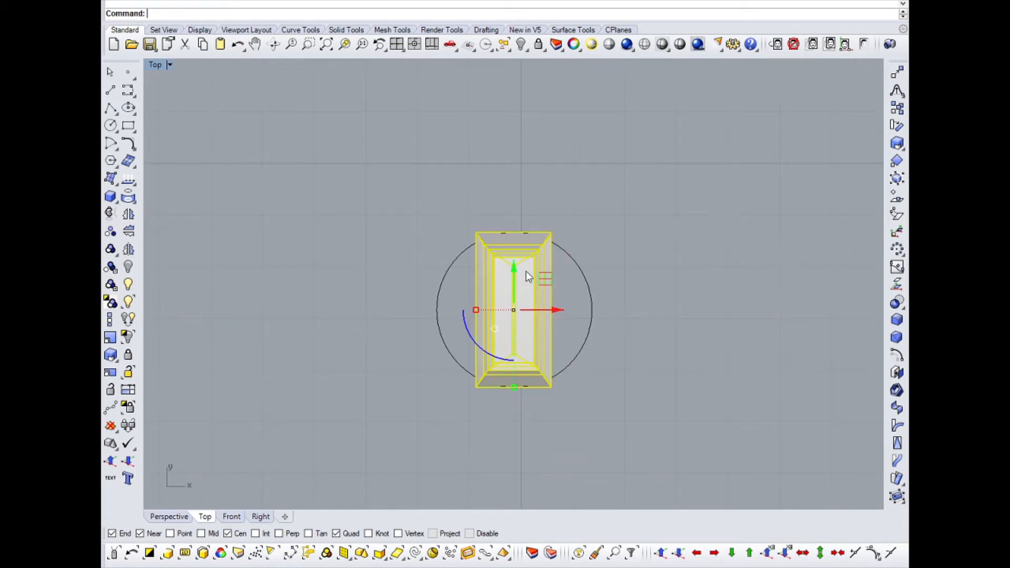
Step: Try to move the baguette in the front view from beside the ring to the top of the band
key("ctrl+F2")
scroll(451, 210, "down", 8)
scroll(321, 269, "up", 4)
scroll(415, 196, "up", 2)
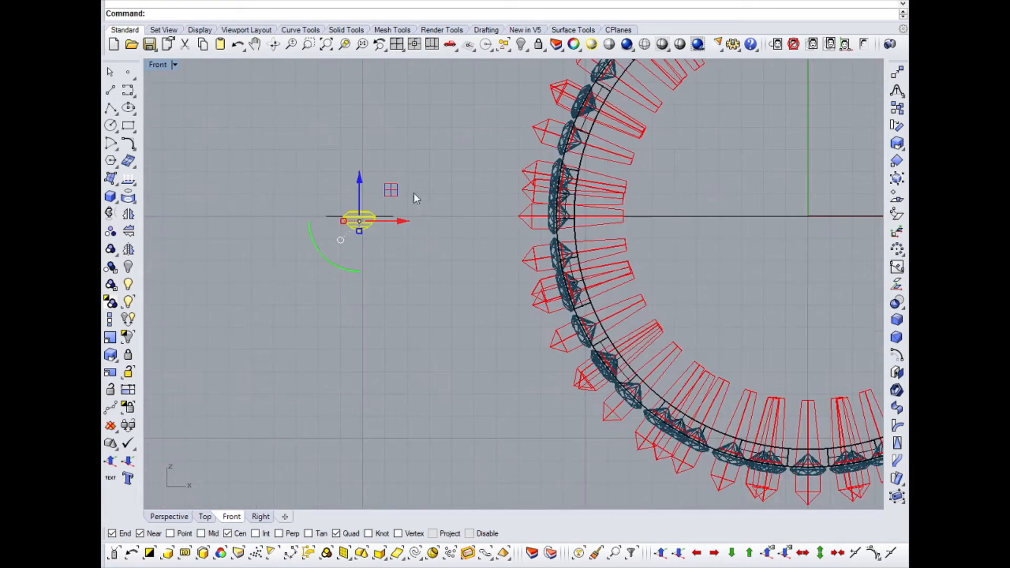
scroll(409, 178, "down", 2)
left_click_drag(408, 180, 606, 167)
key("ctrl+F4")
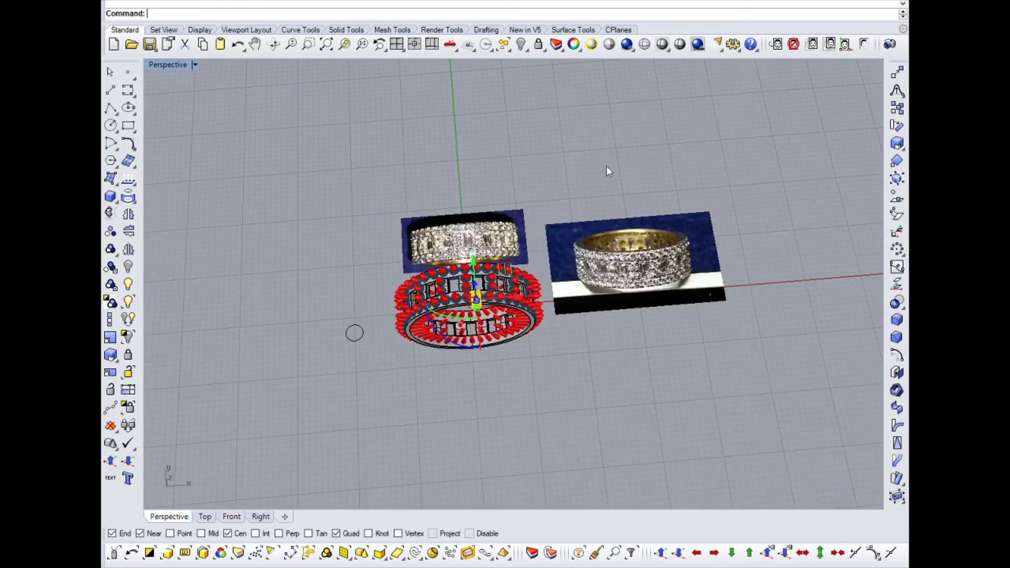
Step: Check the baguette's placement at the top of the band up close, and undo its move
middle_click(532, 243)
left_click(532, 243)
scroll(464, 341, "down", 4)
right_click_drag(593, 359, 490, 290)
left_click_drag(489, 289, 685, 249)
right_click_drag(685, 249, 547, 291)
key("ctrl+F2")
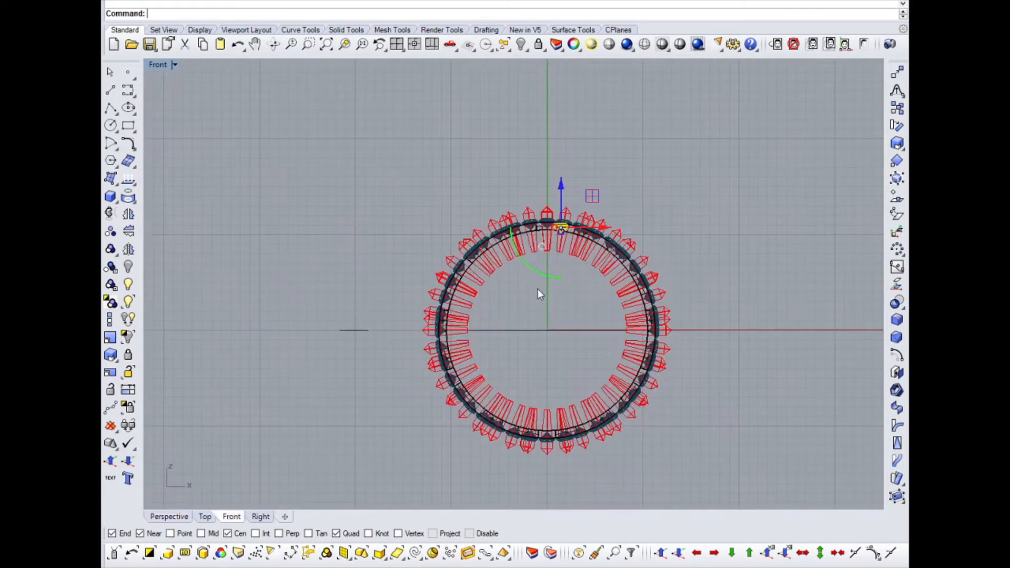
scroll(538, 289, "down", 1)
scroll(552, 247, "up", 5)
scroll(531, 226, "down", 12)
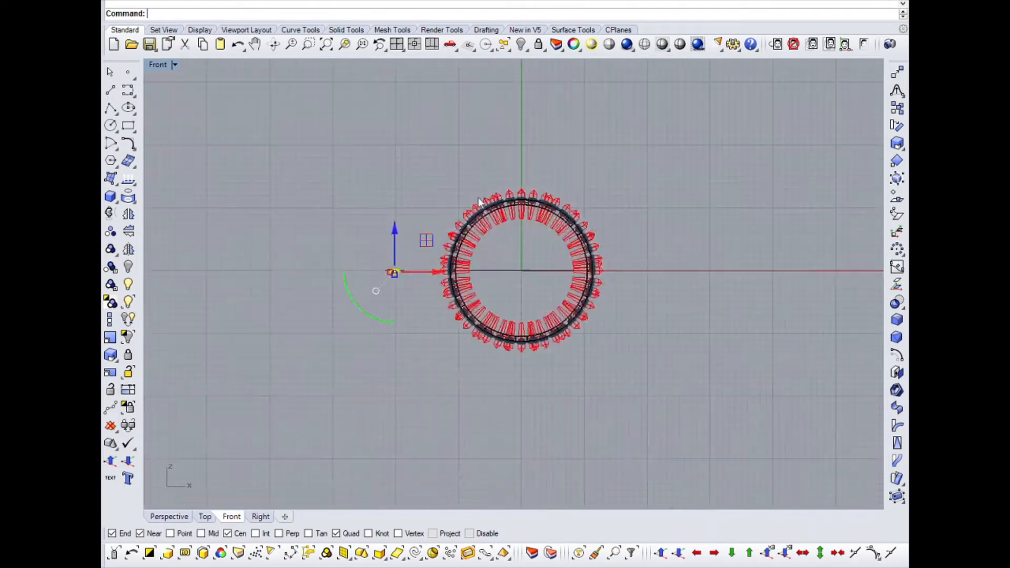
Step: Examine the ring's central openings and surrounding stones from several angles alongside the reference photos
scroll(392, 271, "up", 7)
left_click(733, 473)
key("ctrl+F4")
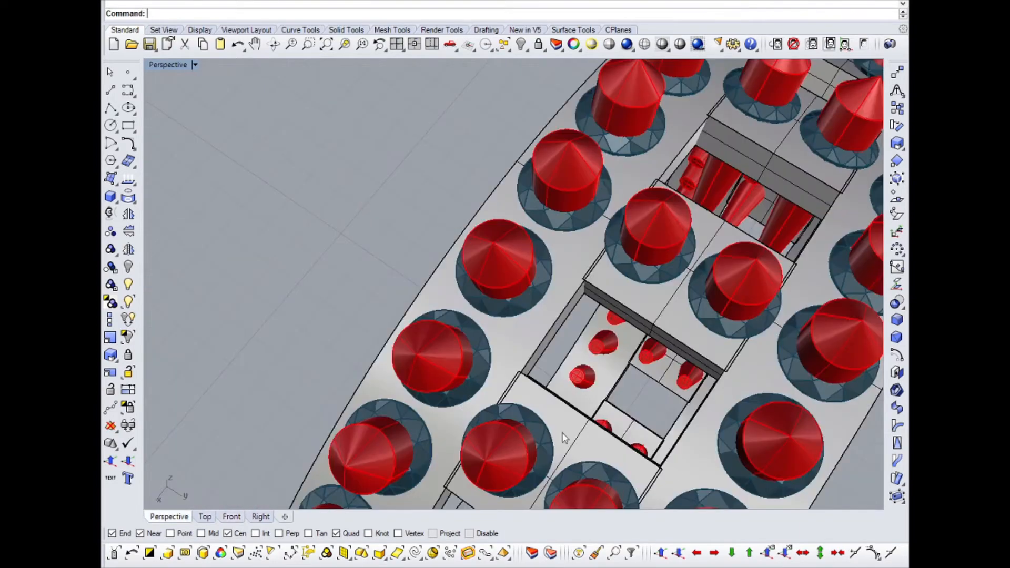
right_click_drag(563, 435, 619, 210)
scroll(620, 210, "down", 8)
right_click_drag(510, 249, 665, 122)
scroll(666, 126, "up", 8)
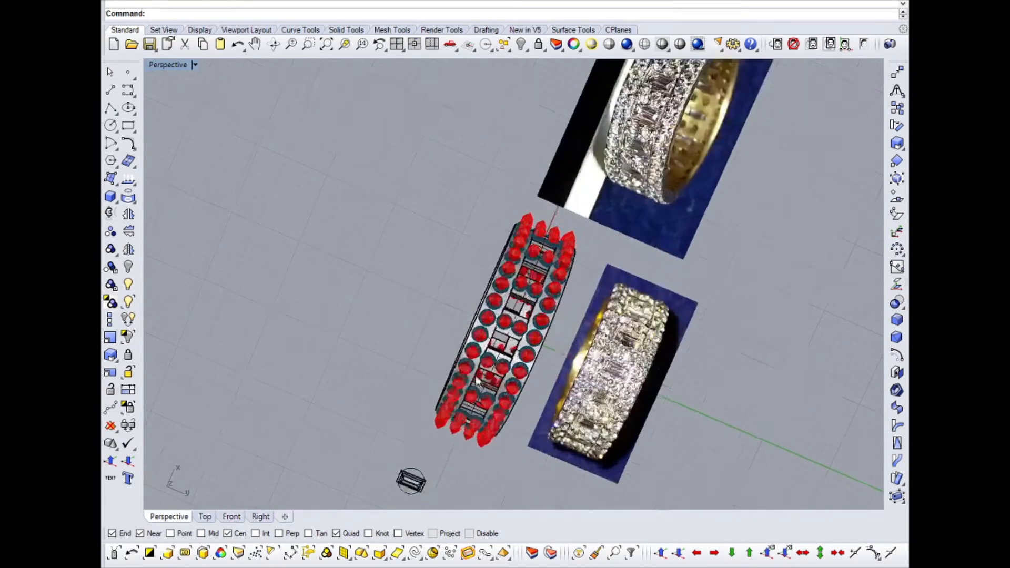
right_click_drag(621, 295, 577, 353)
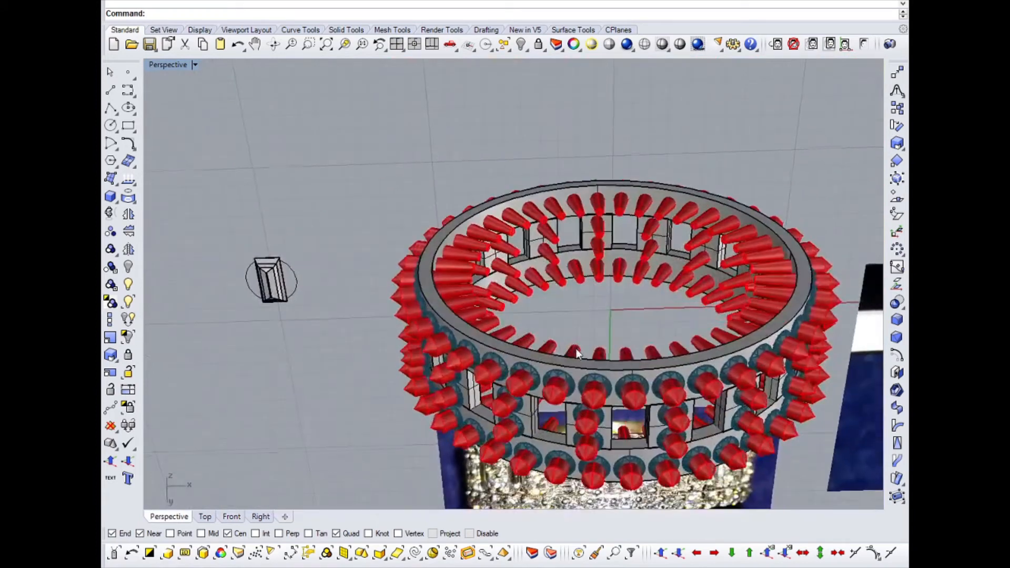
right_click_drag(632, 439, 623, 429)
Step: Turn the baguette upside down in the front view and move it to the bottom centre of the ring
left_click(273, 284)
key("ctrl+F1")
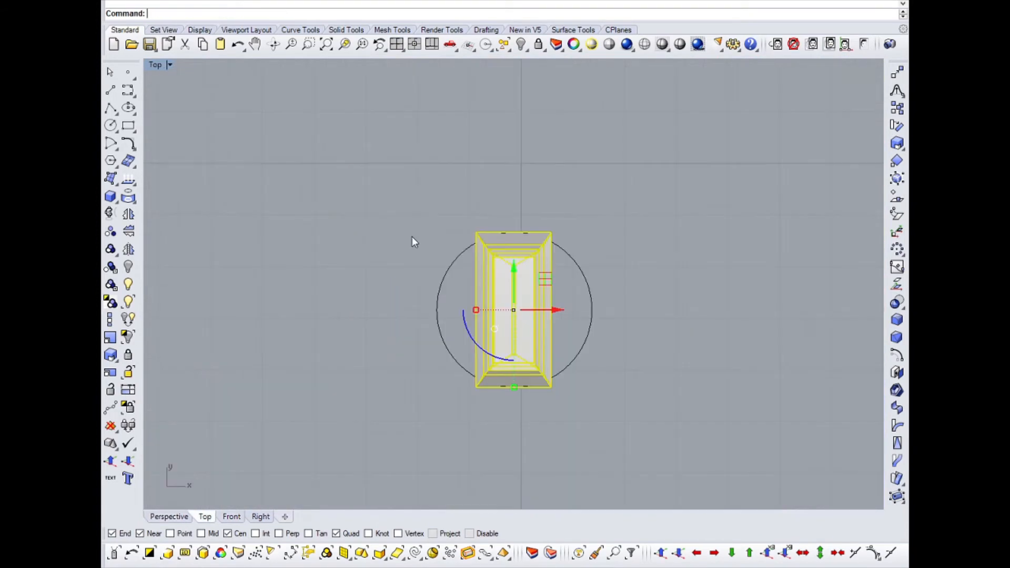
key("ctrl+F2")
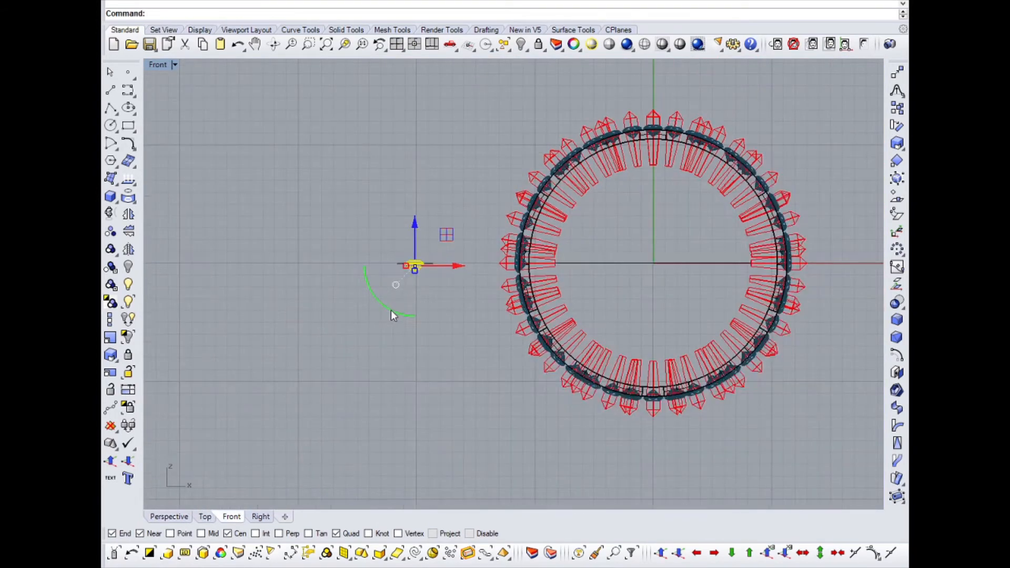
left_click_drag(391, 311, 464, 212)
left_click_drag(388, 303, 624, 426)
scroll(665, 402, "up", 3)
scroll(666, 402, "up", 6)
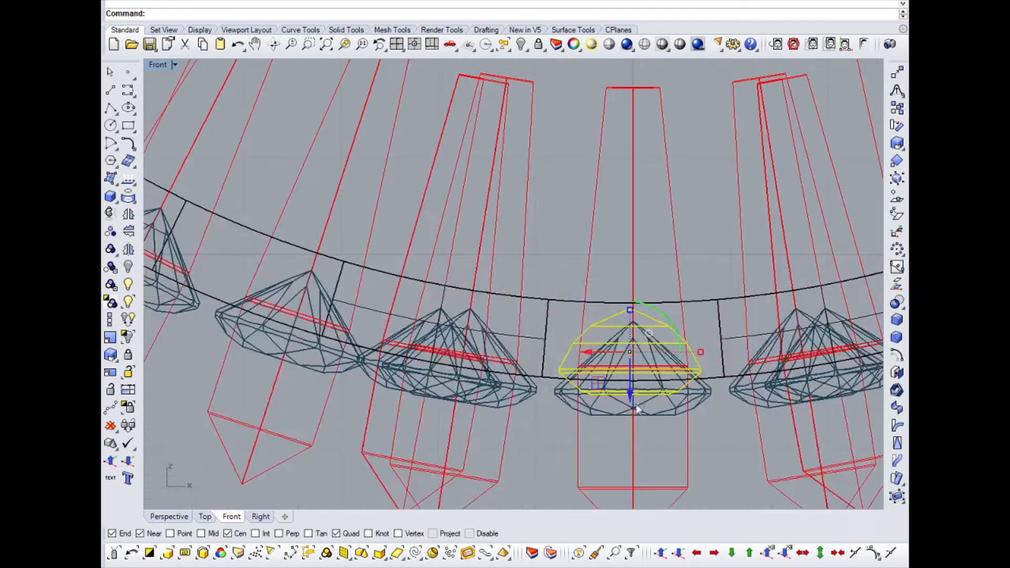
Step: Widen the baguette symmetrically to span the opening's side walls and seat it deeper into the band
mouse_move(621, 350)
left_mouse_down()
mouse_move(610, 347)
mouse_move(650, 361)
mouse_move(631, 358)
left_mouse_up()
scroll(632, 349, "up", 3)
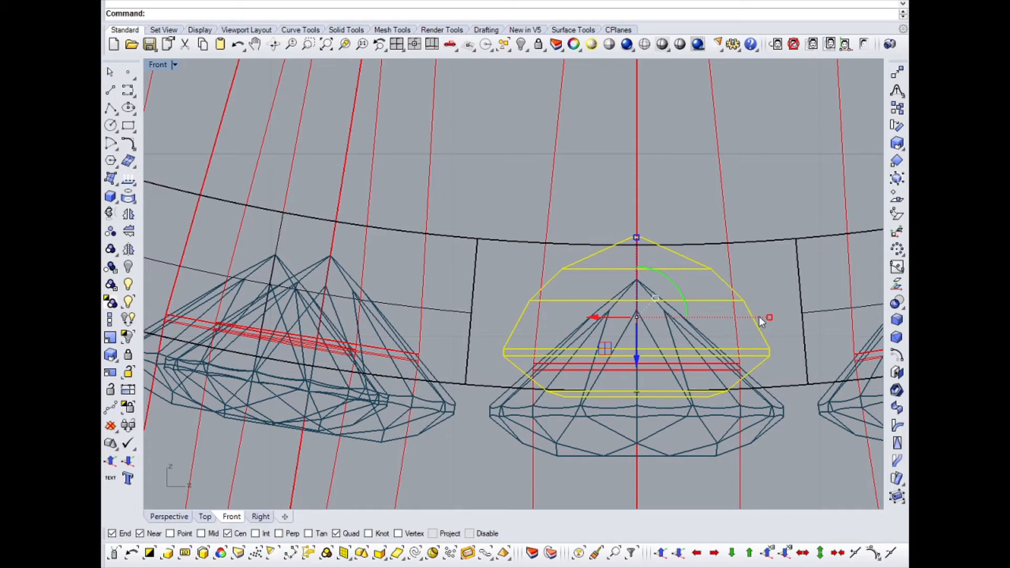
left_click_drag(770, 317, 806, 319)
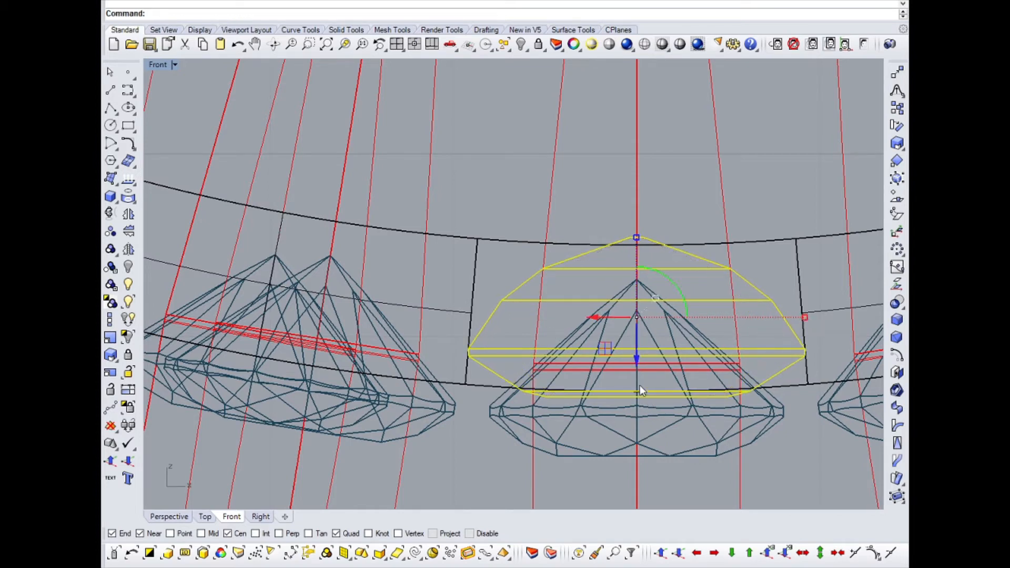
left_click_drag(635, 357, 626, 337)
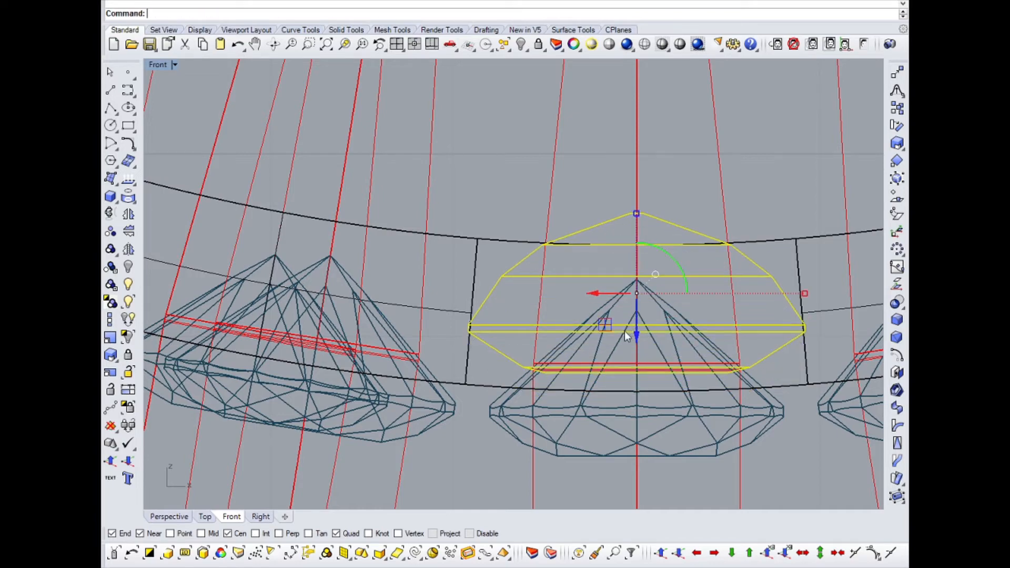
Step: Move the baguette across the band's width in the top view to centre it in the middle opening
key("ctrl+F4")
right_click_drag(530, 290, 533, 405)
key("ctrl+F2")
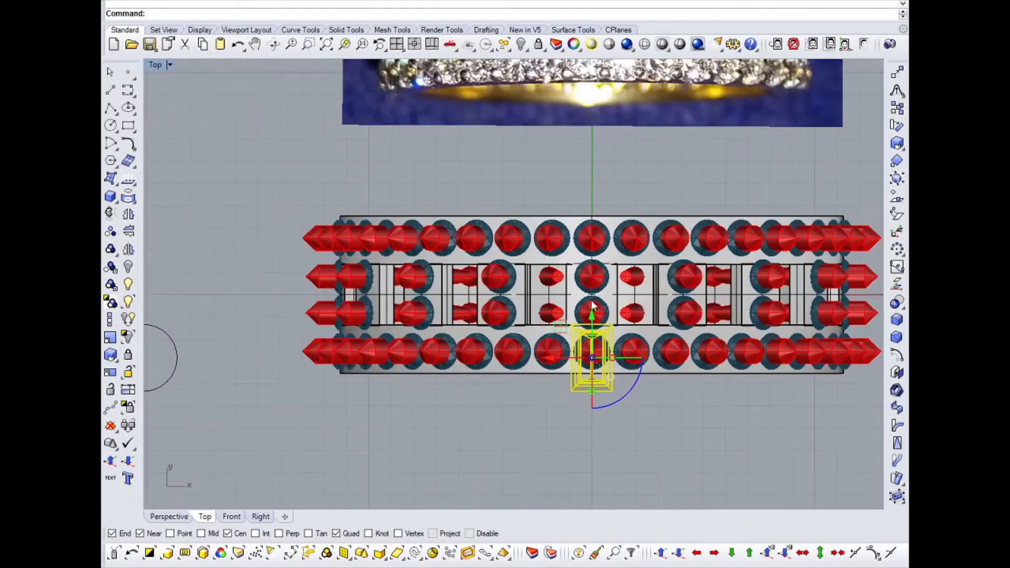
left_click_drag(592, 314, 580, 273)
key("ctrl+F4")
middle_click(534, 278)
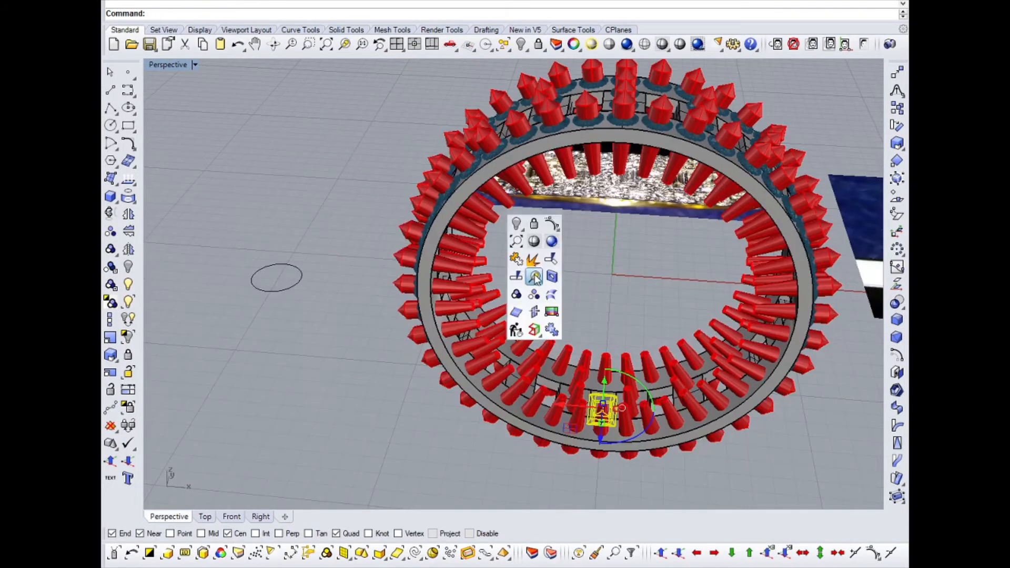
left_click(534, 277)
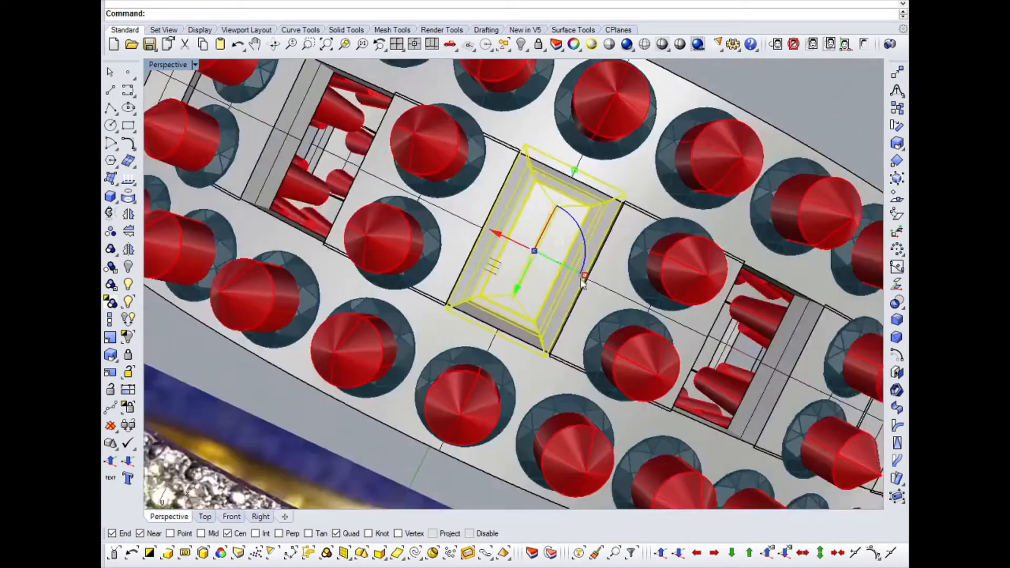
right_click_drag(582, 283, 521, 236)
Step: Assign the baguette to Layer 01
left_click(549, 557)
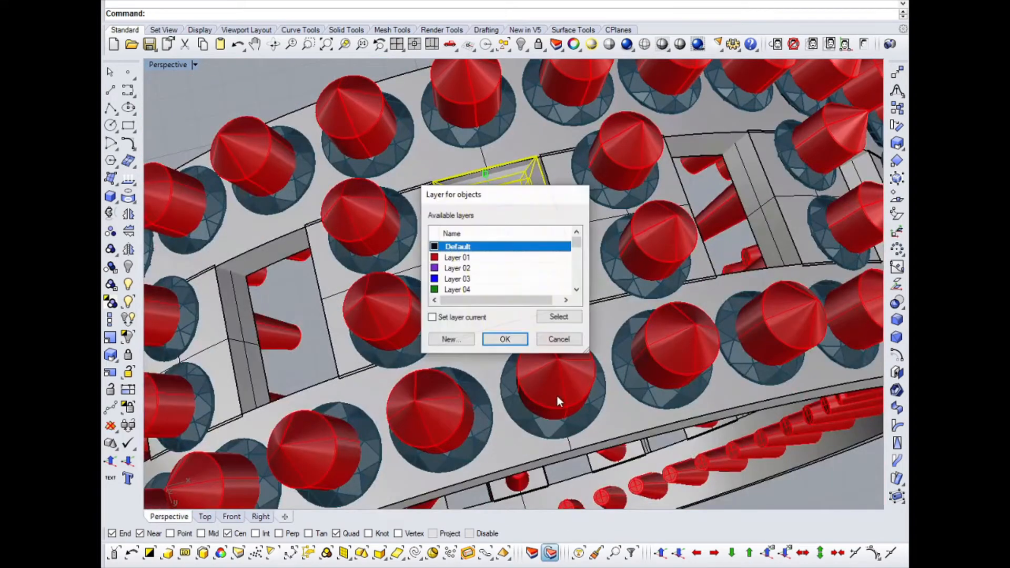
left_click(449, 258)
left_click(505, 339)
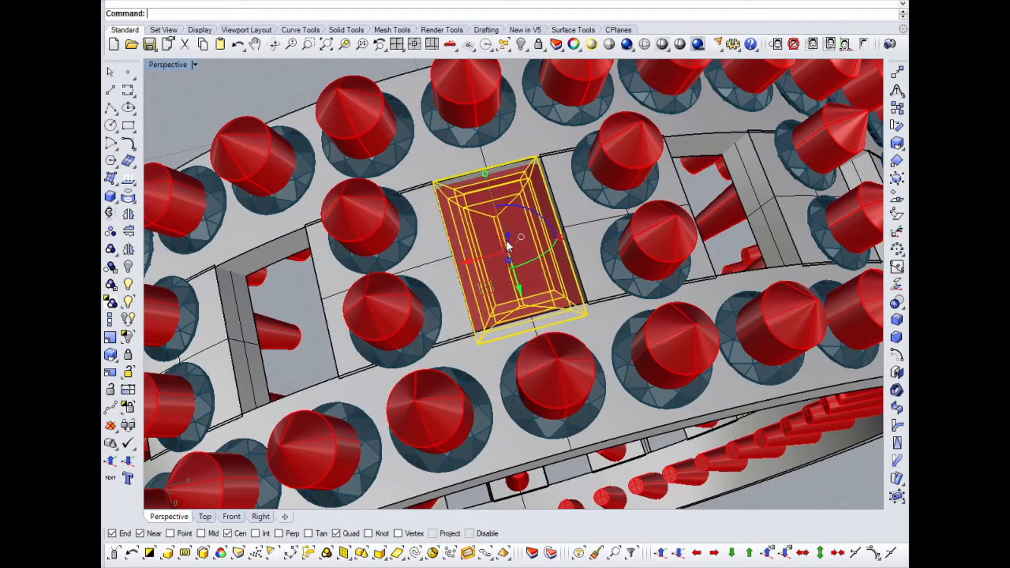
Step: Reassign the baguette to Layer 03
right_click(532, 356)
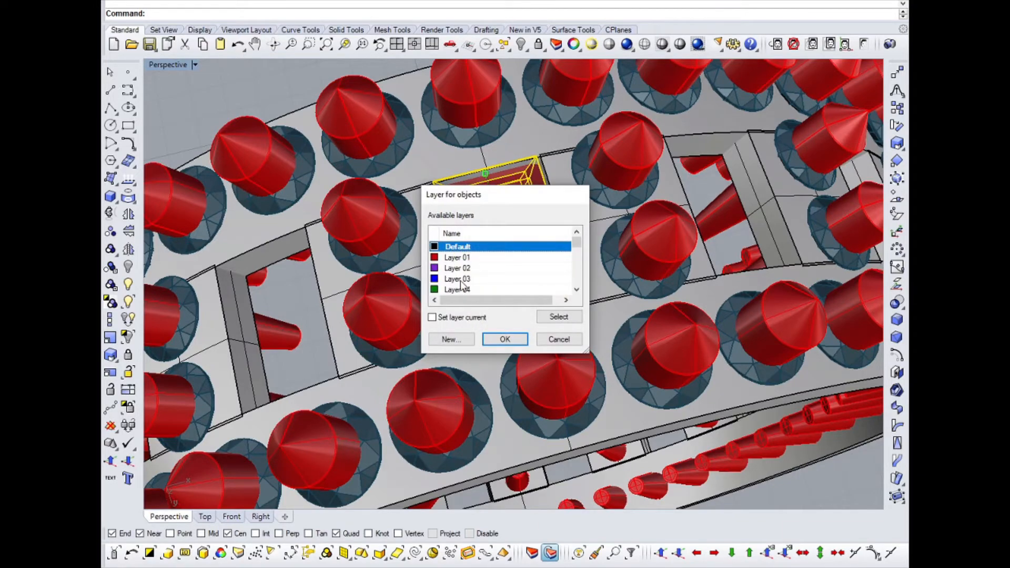
left_click(457, 279)
left_click(506, 340)
Step: Inspect the baguette up close from several angles to check how it fills its opening
scroll(423, 277, "down", 5)
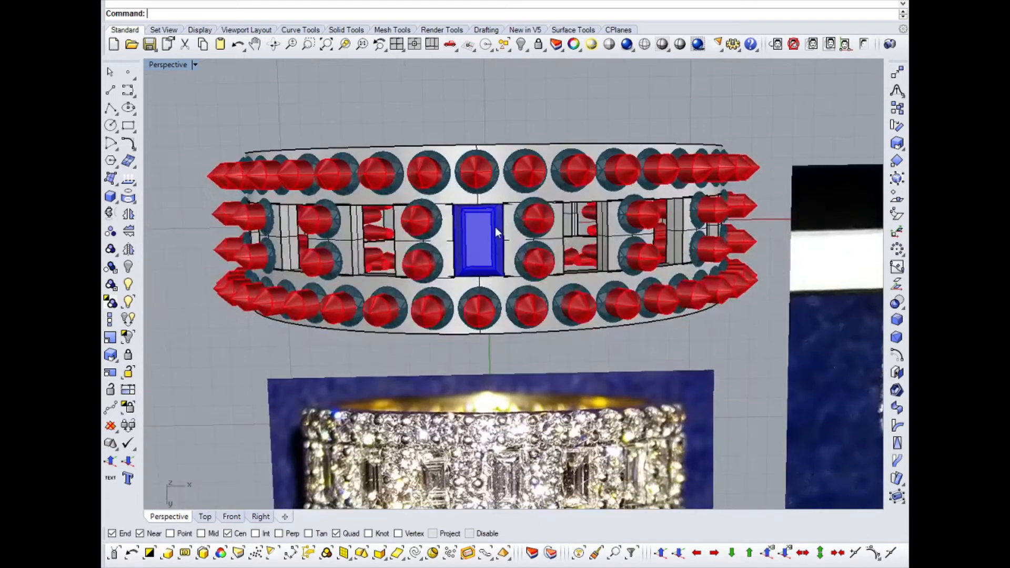
left_click(494, 231)
middle_click(495, 231)
left_click(519, 253)
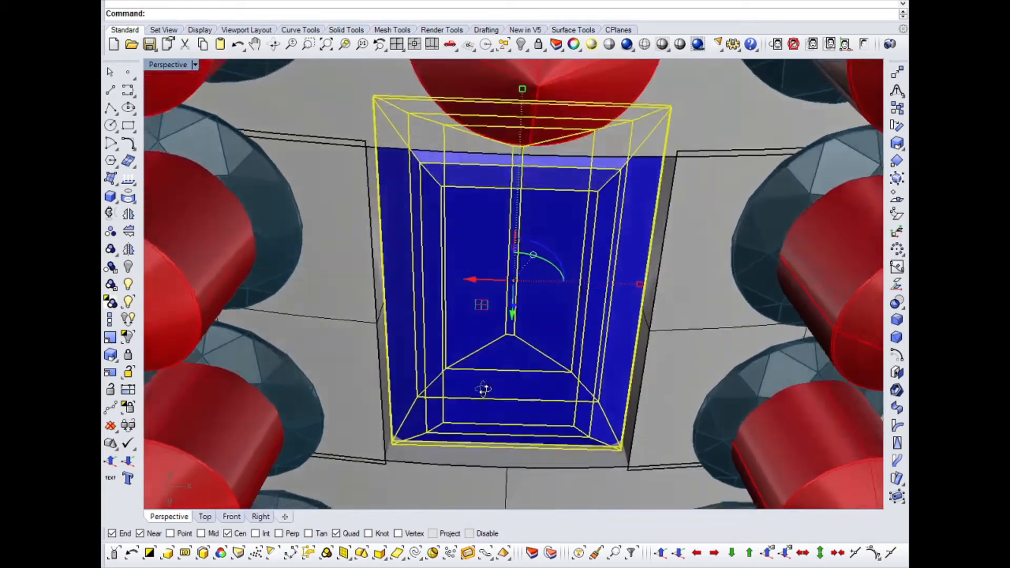
right_click_drag(483, 389, 504, 234)
scroll(500, 412, "down", 5)
key("Escape")
left_click(504, 234)
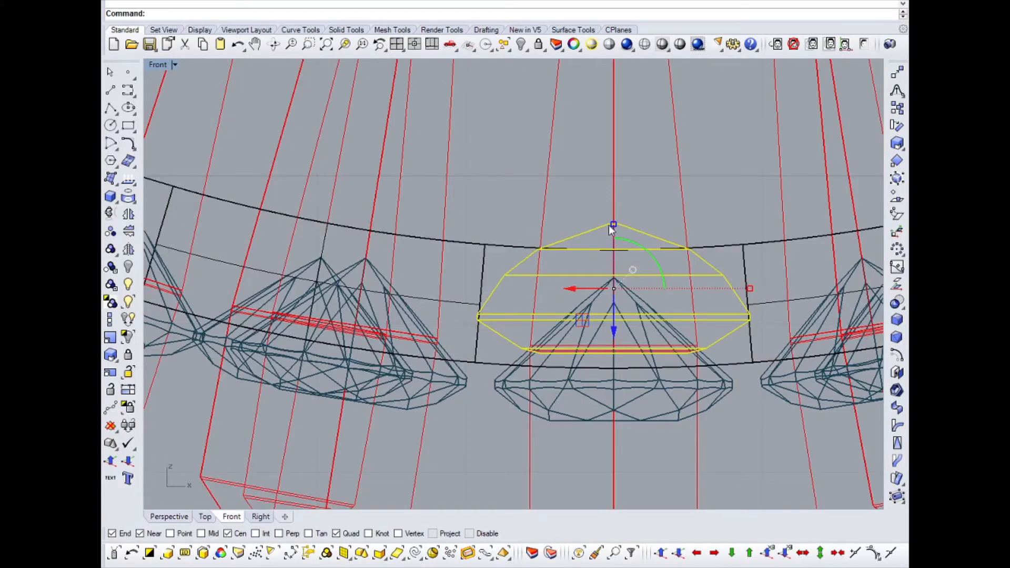
Step: Compare the baguette's depth with the surrounding band surfaces in the front and perspective views
scroll(549, 220, "down", 6)
right_click_drag(524, 212, 493, 383)
key("ctrl+F4")
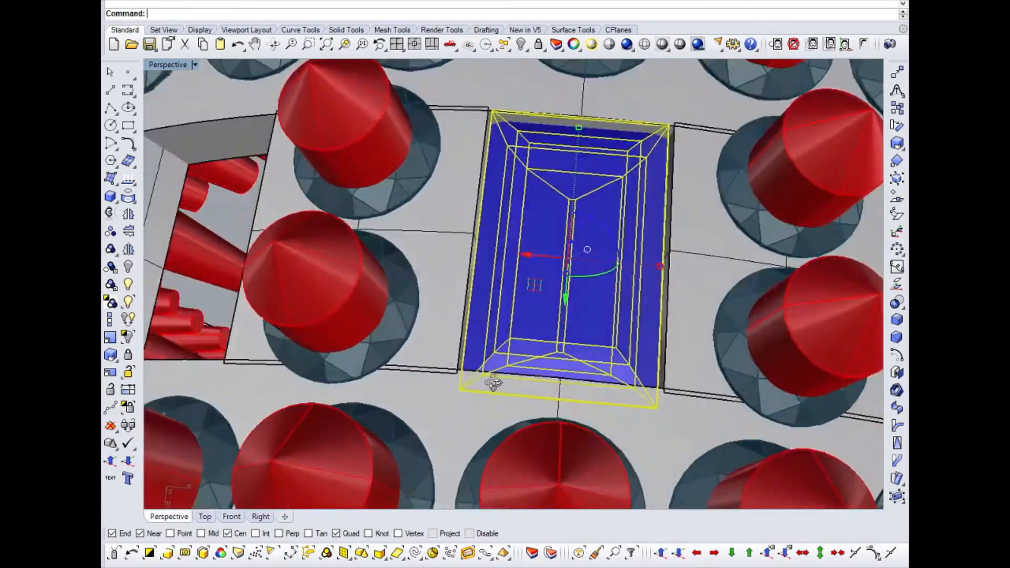
scroll(482, 340, "down", 5)
scroll(486, 246, "up", 4)
left_click(365, 322)
right_click_drag(365, 323, 394, 275)
scroll(420, 361, "up", 3)
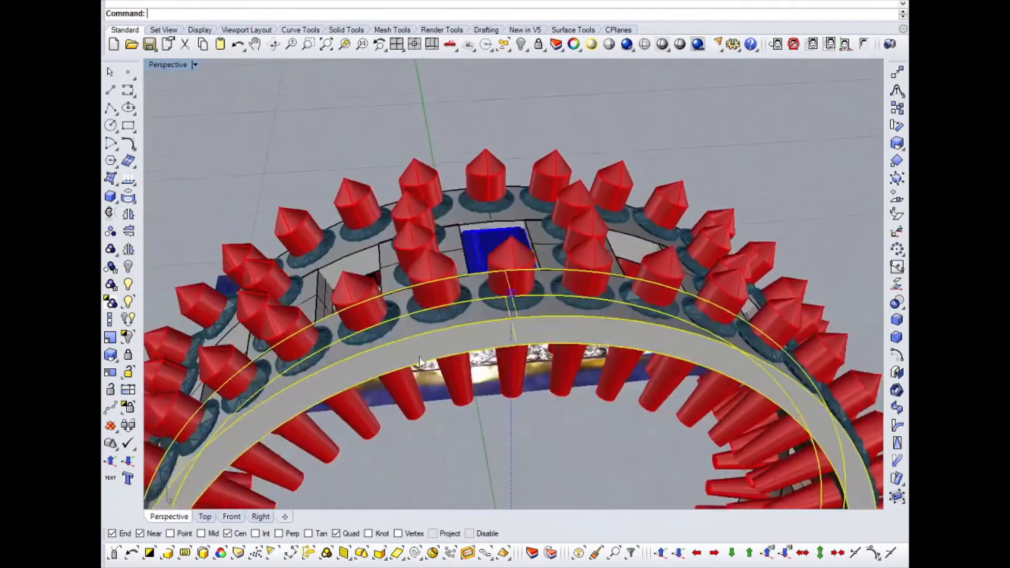
scroll(483, 310, "up", 3)
scroll(445, 181, "down", 6)
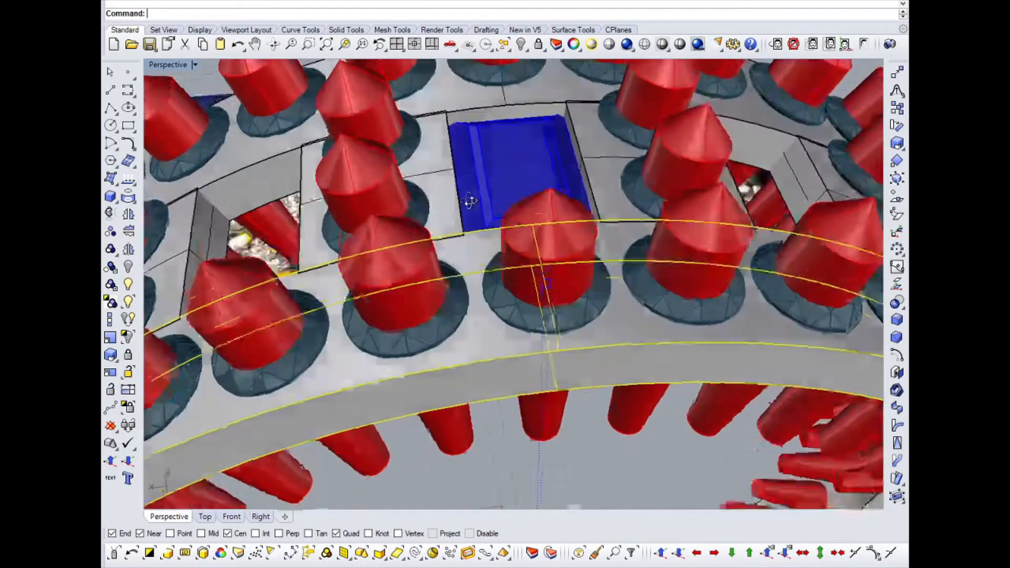
Step: Clear the central link segments with their stones and the baguette from view, keeping the outer bands and one plain link block
key("ctrl+F1")
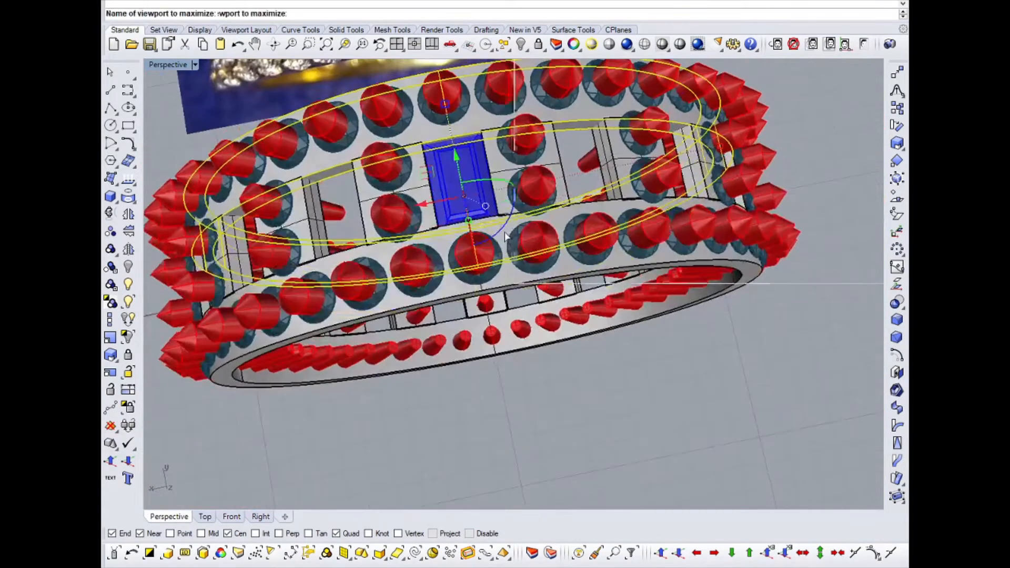
scroll(646, 291, "down", 2)
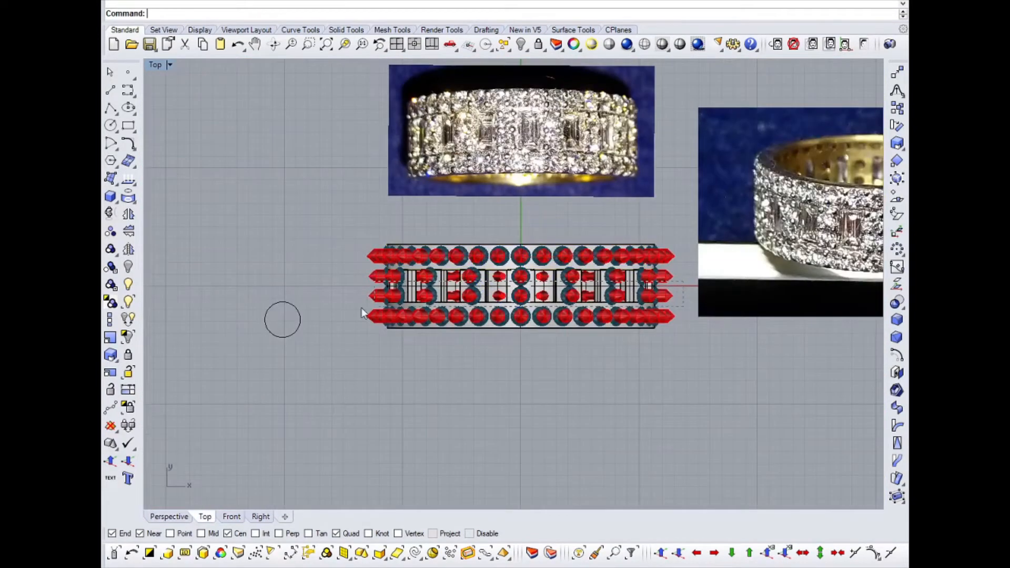
left_click_drag(323, 299, 322, 299)
scroll(661, 280, "up", 8)
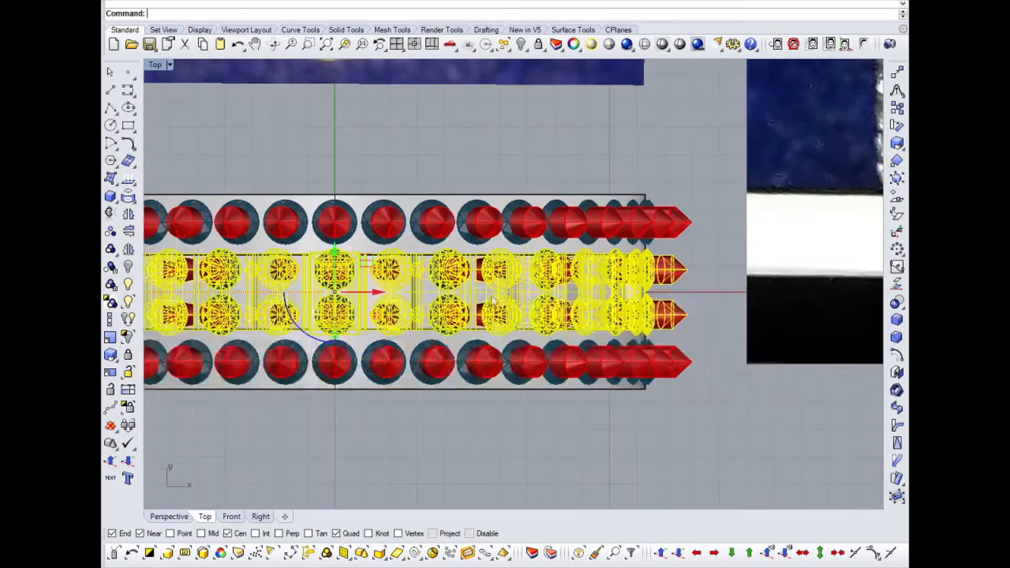
key("ctrl+F4")
scroll(459, 337, "down", 3)
mouse_move(459, 336)
right_mouse_down()
mouse_move(455, 442)
mouse_move(470, 352)
right_mouse_up()
scroll(471, 353, "down", 4)
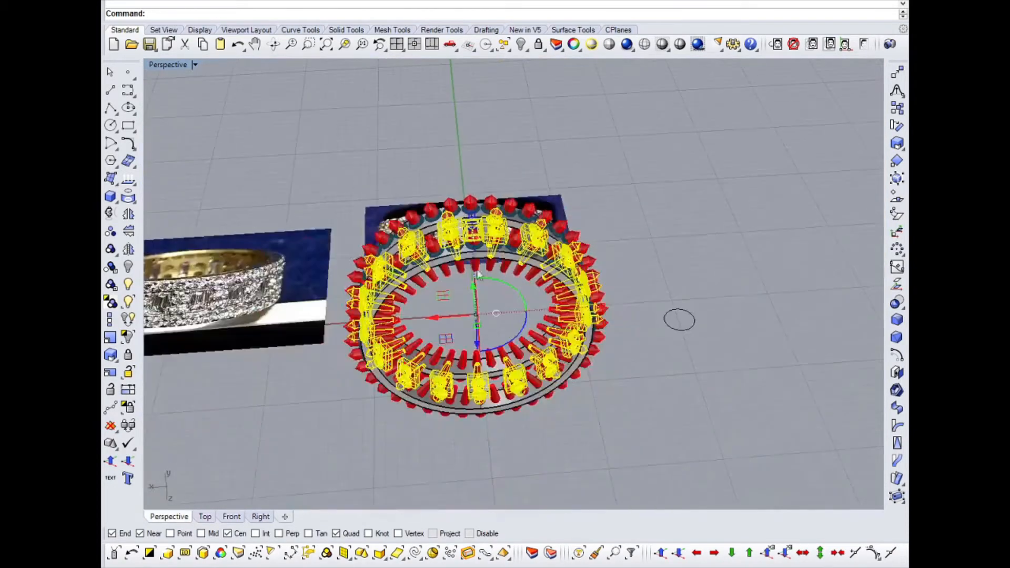
scroll(468, 358, "up", 7)
scroll(520, 316, "down", 2)
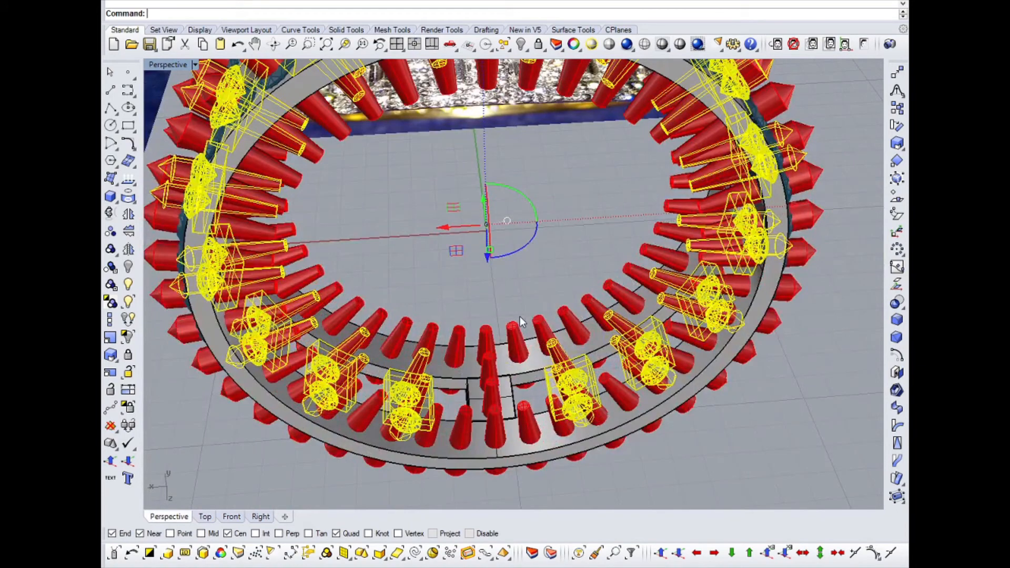
key("Escape")
scroll(519, 317, "down", 4)
right_click_drag(519, 317, 478, 273)
scroll(478, 273, "up", 5)
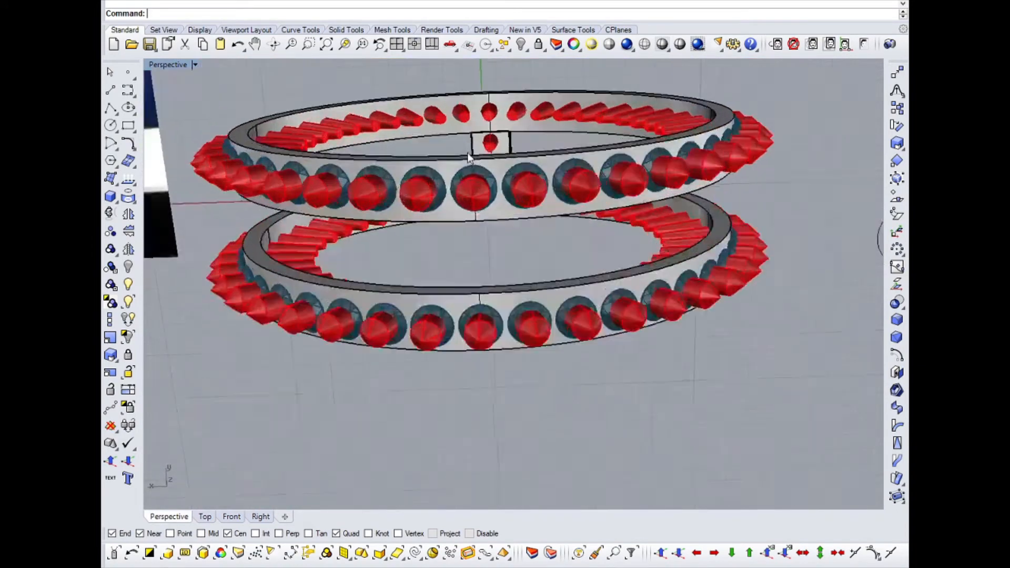
Step: Explode the joined solid of the two outer bands and the connecting link block
left_click(457, 178)
scroll(446, 351, "down", 2)
right_click_drag(451, 333, 505, 295)
scroll(529, 351, "up", 5)
middle_click(530, 346)
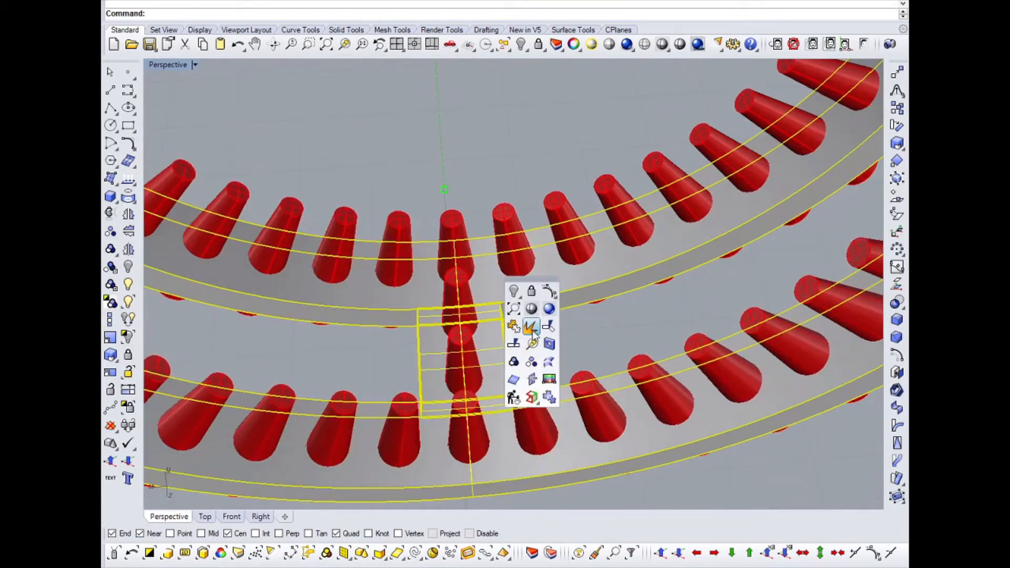
left_click(532, 328)
Step: Delete the exploded faces of the bands and link block, keeping only their outer stone-bearing surfaces
scroll(483, 355, "down", 6)
right_click_drag(736, 296, 724, 361)
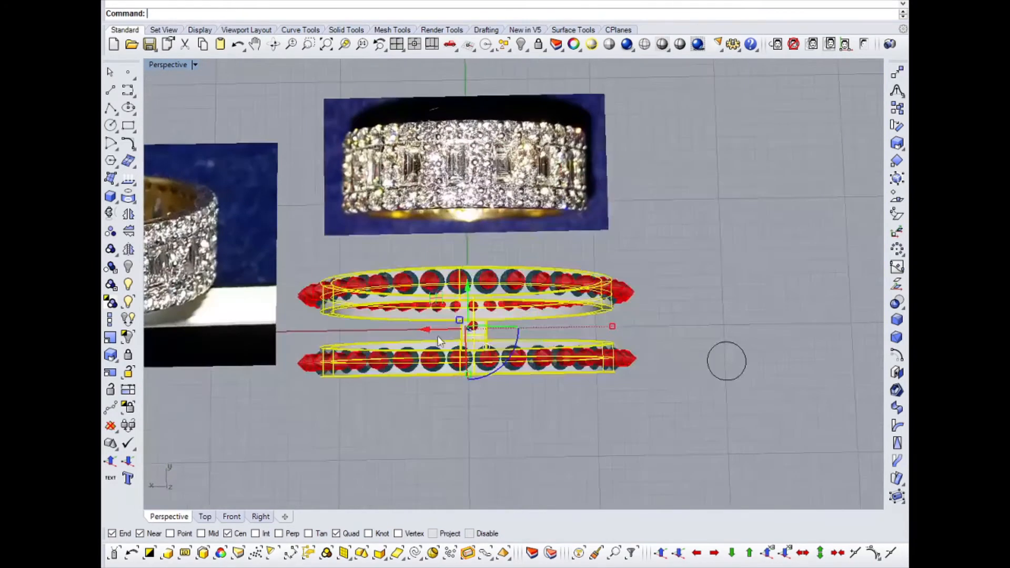
scroll(468, 354, "up", 5)
left_click(450, 169, "ctrl")
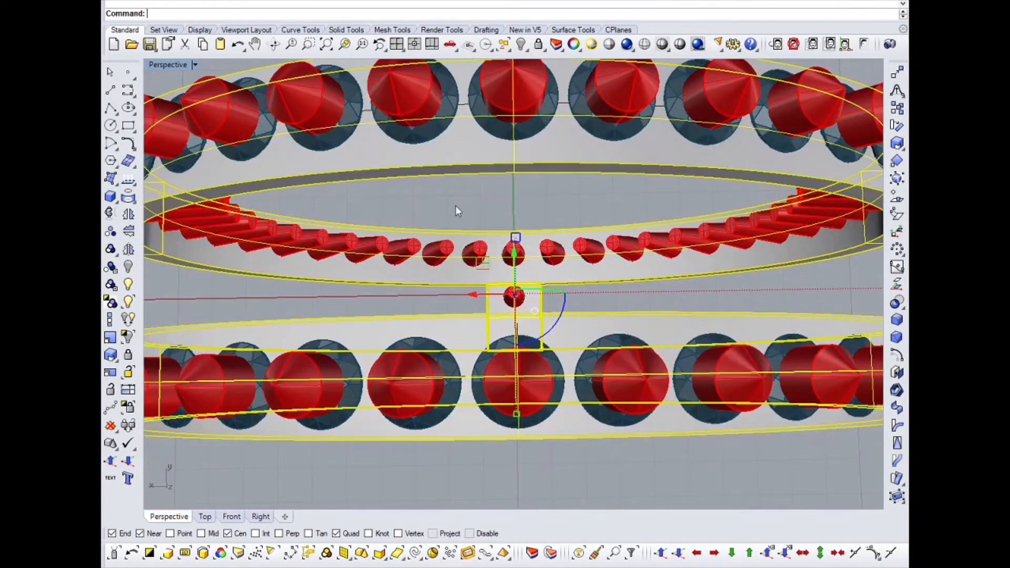
scroll(456, 206, "down", 6)
right_click_drag(455, 206, 497, 99)
scroll(521, 280, "up", 6)
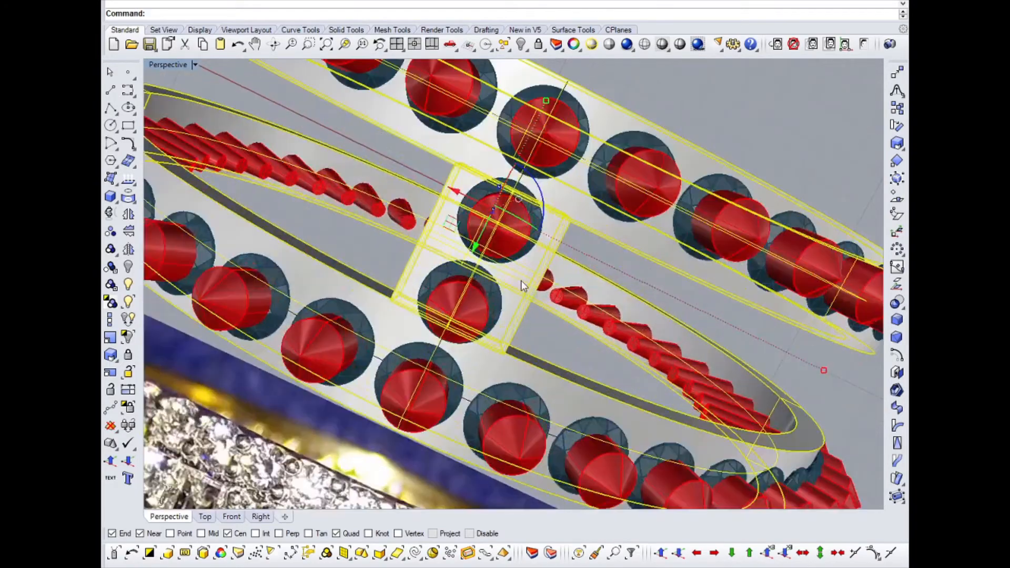
scroll(520, 280, "down", 8)
right_click_drag(538, 143, 516, 242)
left_click(517, 242)
scroll(516, 245, "up", 9)
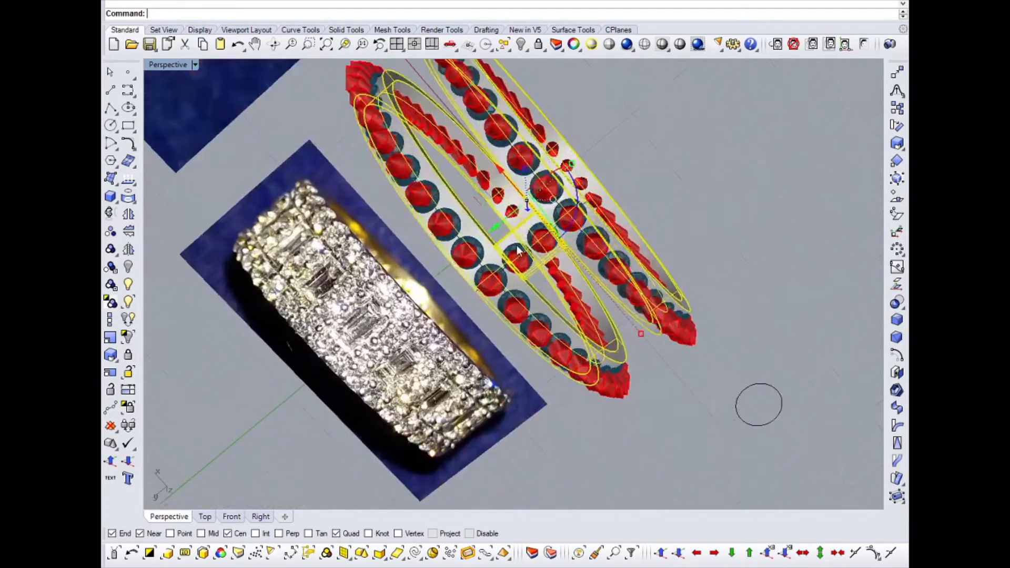
key("Delete")
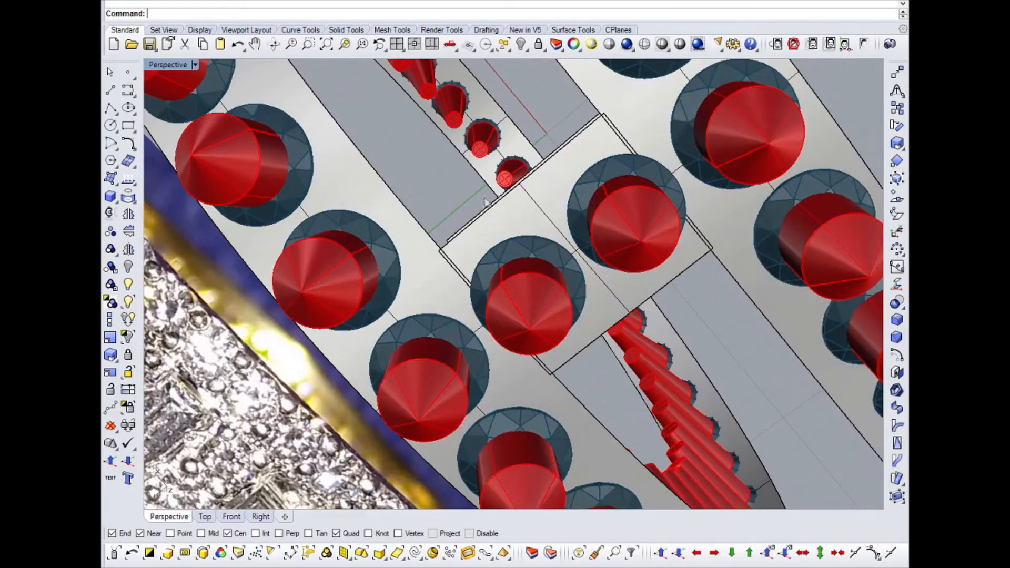
Step: Offset the outer surfaces of both bands and the link block inward as solids with a distance of 1, deleting the input surfaces
right_click_drag(486, 199, 497, 359)
left_click(496, 418)
key("Escape")
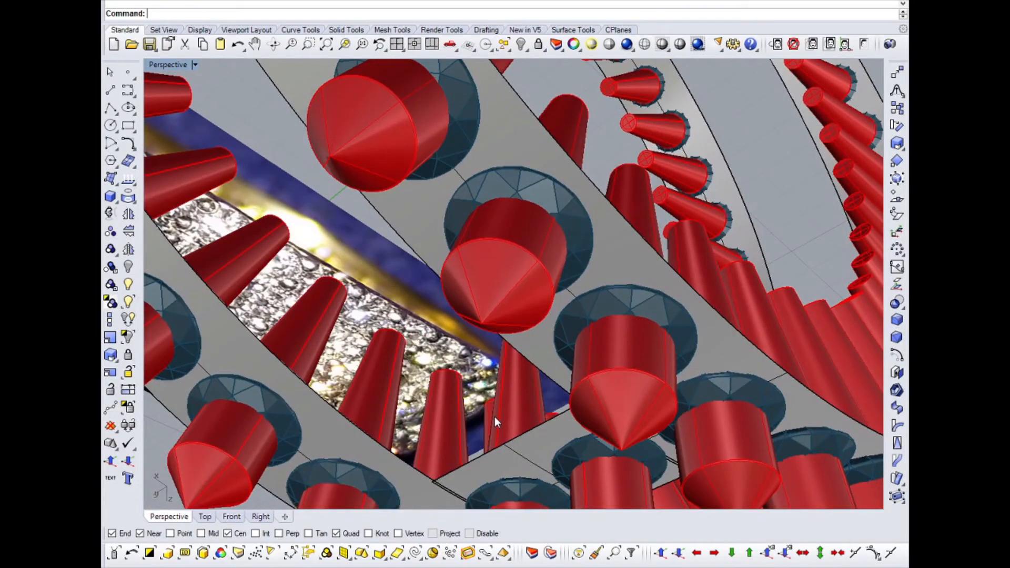
scroll(495, 417, "down", 10)
scroll(520, 282, "up", 5)
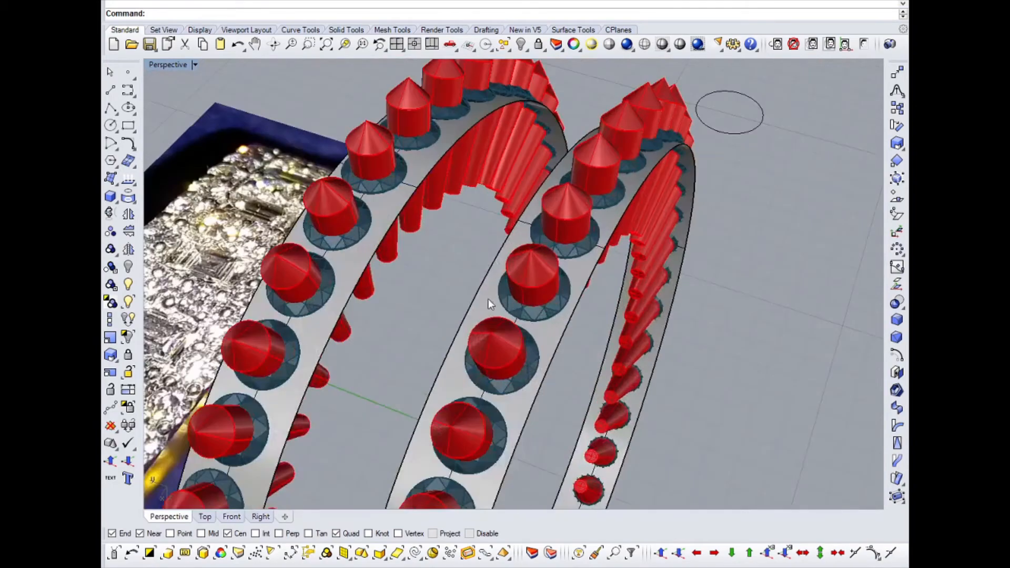
left_click(488, 299)
left_click(384, 241, "shift")
scroll(576, 392, "down", 7)
right_click_drag(471, 364, 529, 392)
scroll(498, 351, "down", 6)
right_click_drag(499, 354, 514, 461)
scroll(515, 463, "up", 8)
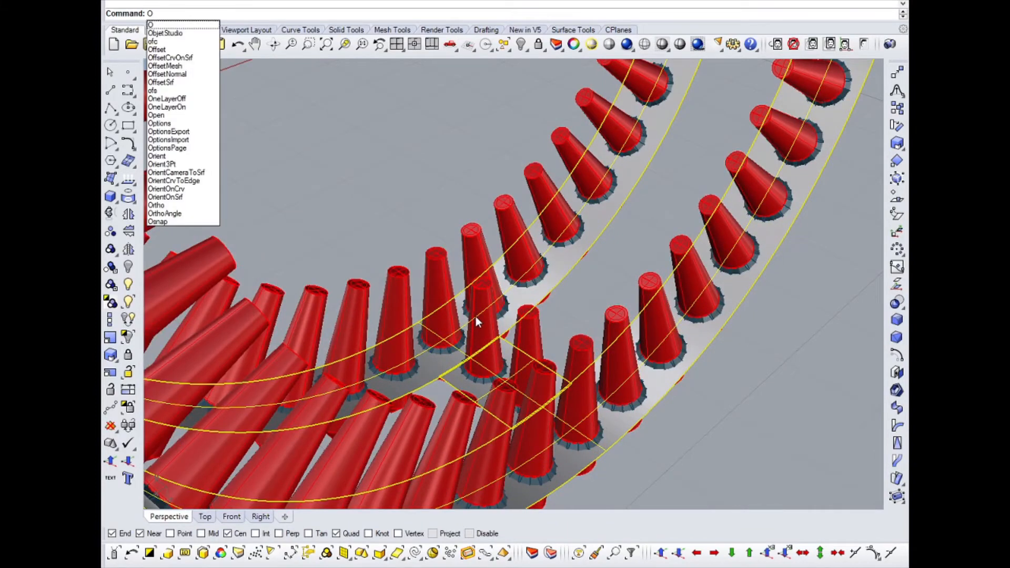
type("ffsetsrf")
key("Return")
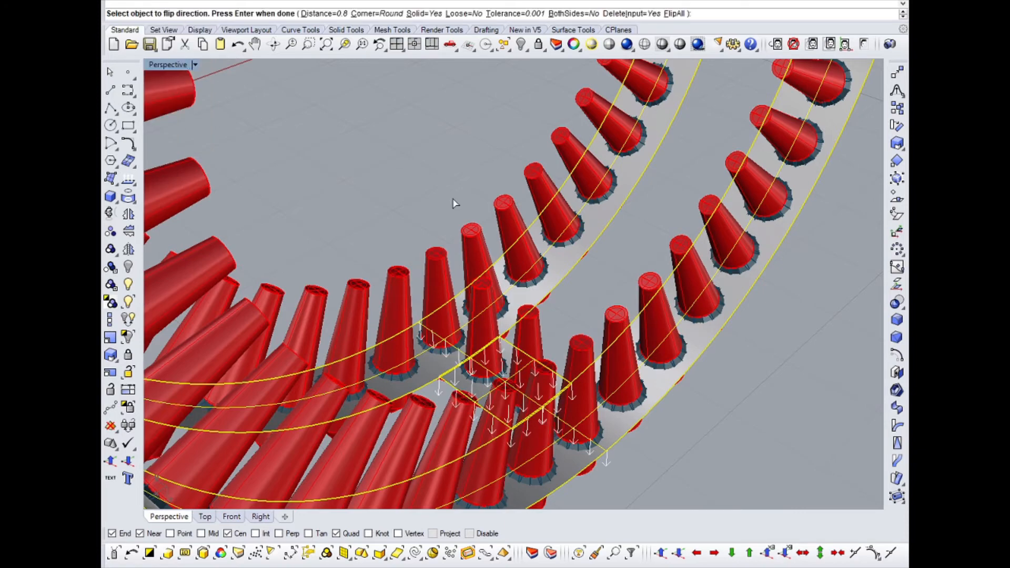
scroll(531, 311, "down", 8)
right_click_drag(532, 311, 541, 318)
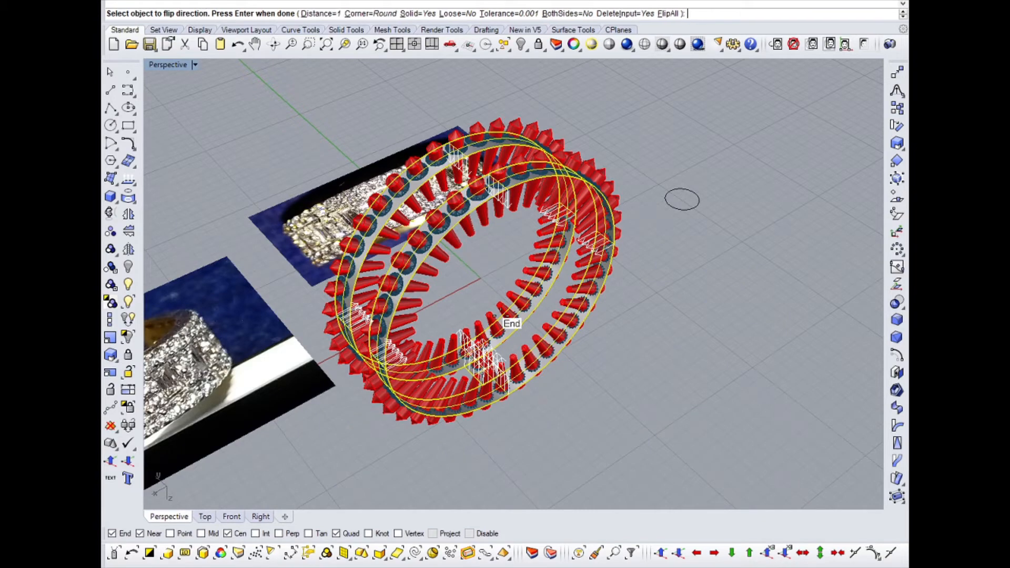
key("Return")
right_click_drag(477, 248, 523, 303)
key("Escape")
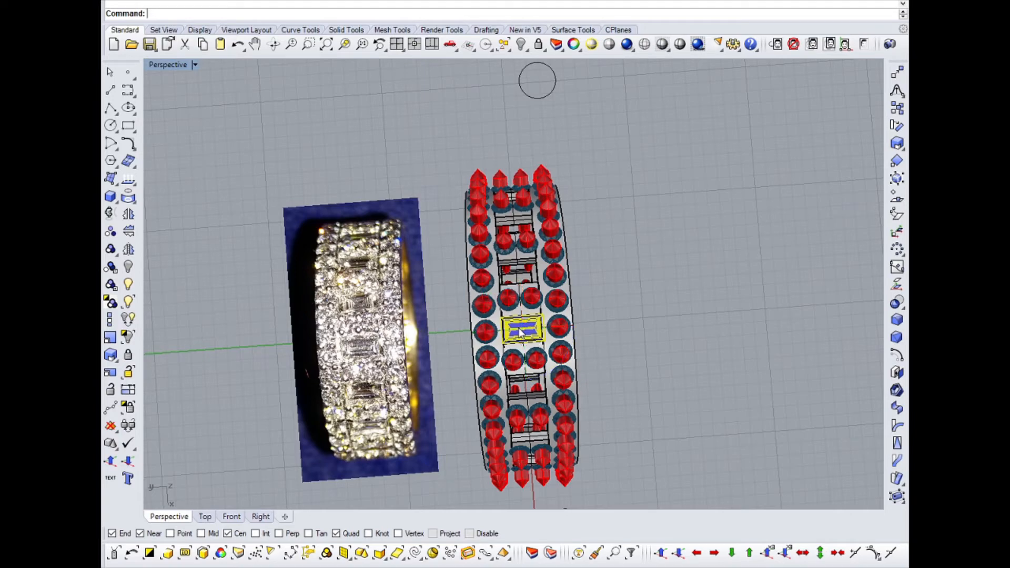
Step: Clear the old link segments, keep one baguette opposite the new link block, and check its depth against the band in the front view
key("Delete")
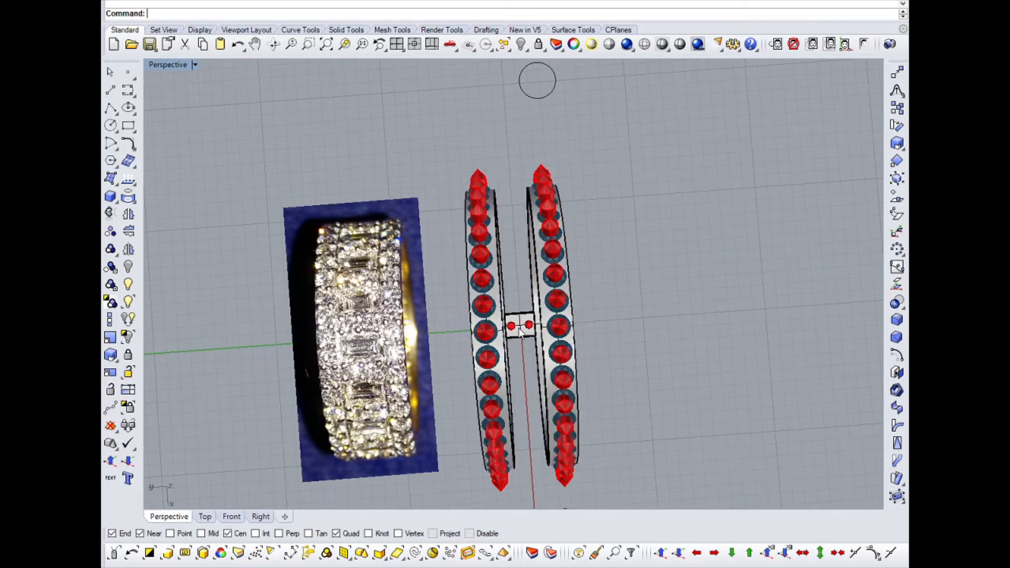
left_click(521, 329)
right_click_drag(520, 330, 587, 179)
key("ctrl+F2")
scroll(559, 289, "up", 8)
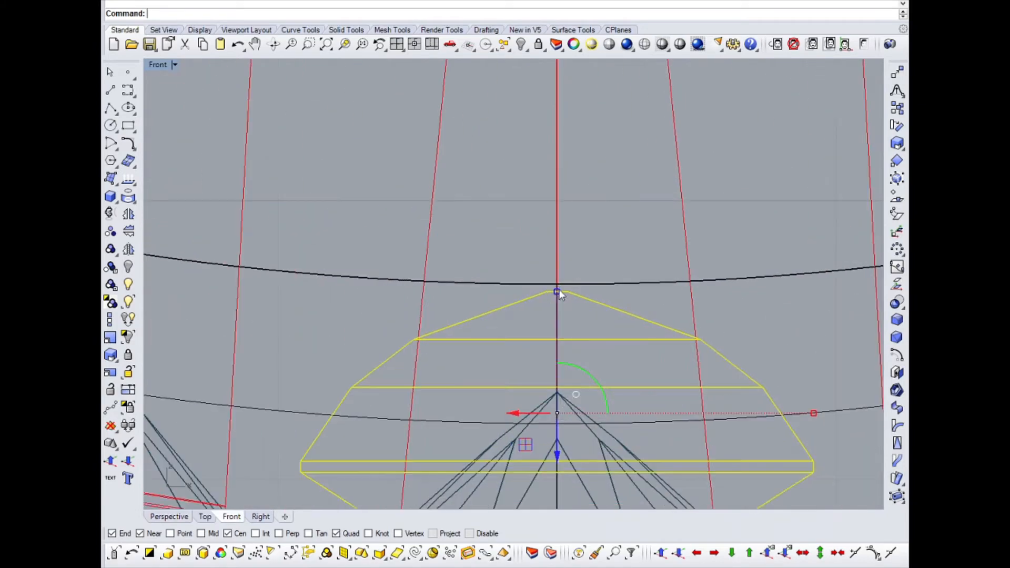
scroll(517, 236, "down", 5)
scroll(516, 235, "down", 3)
key("ctrl+F4")
scroll(531, 127, "down", 3)
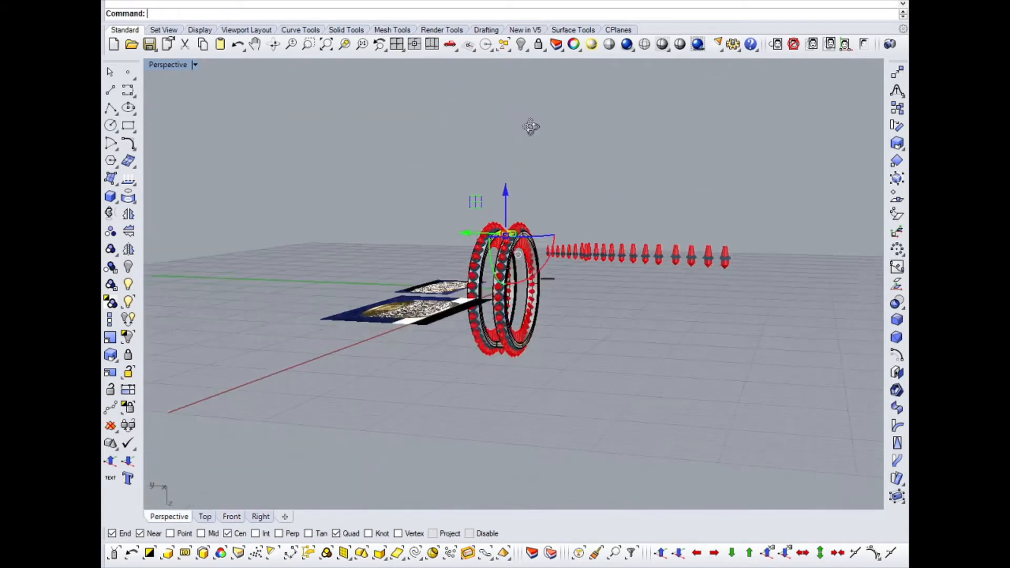
right_click_drag(532, 126, 653, 309)
scroll(549, 228, "up", 8)
Step: Group the link block with its two round stones and their cutters
key("ctrl+F1")
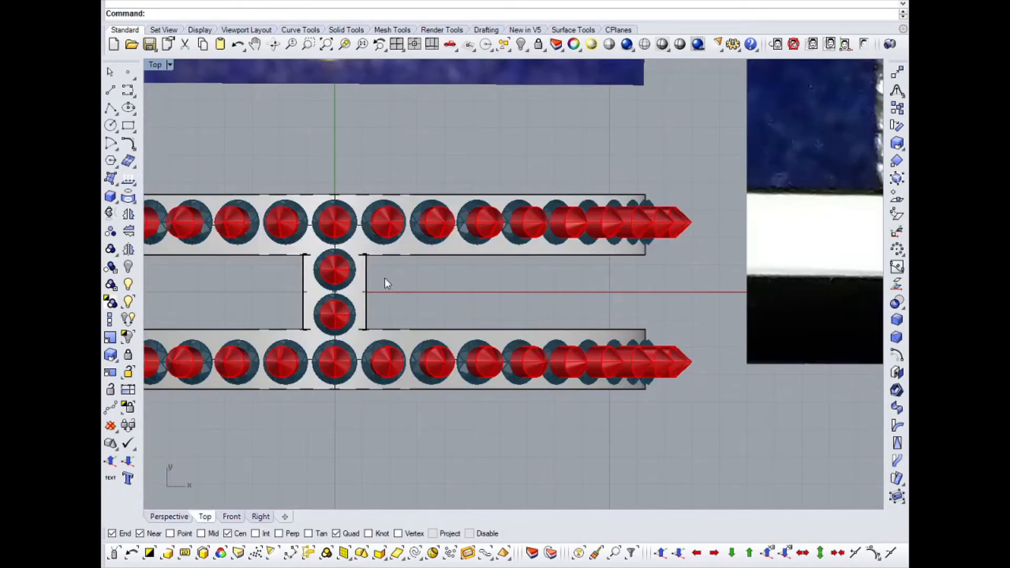
left_click(351, 287)
left_click(351, 314, "shift")
left_click(367, 299, "shift")
middle_click(423, 300)
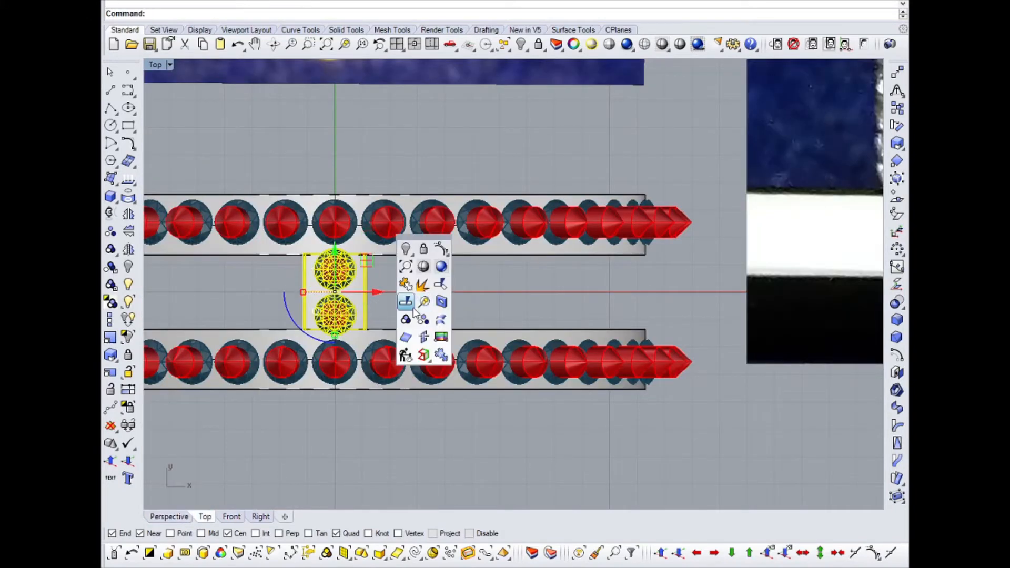
left_click(404, 319)
left_click(407, 273)
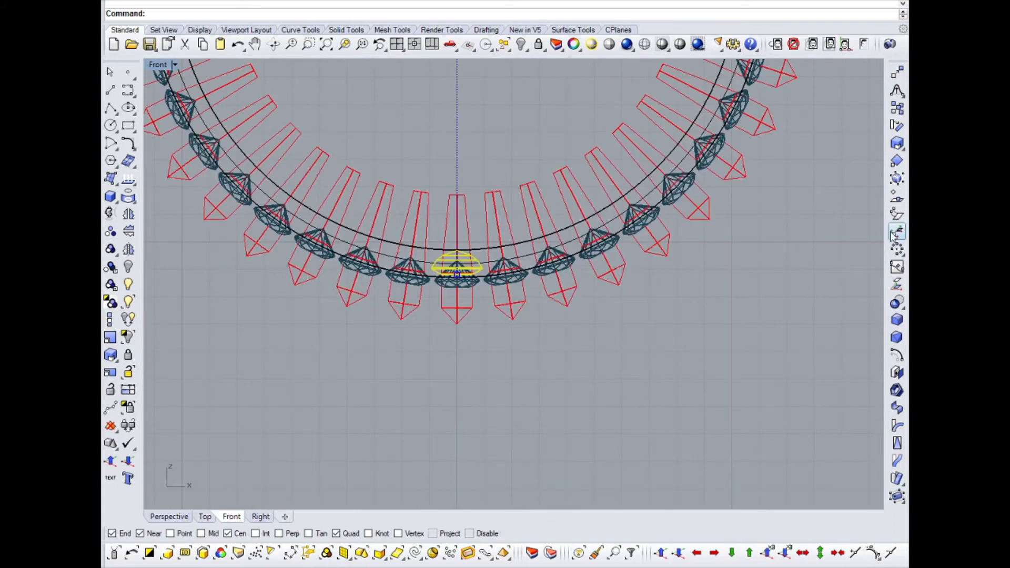
Step: Polar-array the grouped link block and the baguette around the ring centre with 17 items over 360 degrees
left_click(897, 231)
right_click_drag(653, 372, 595, 393)
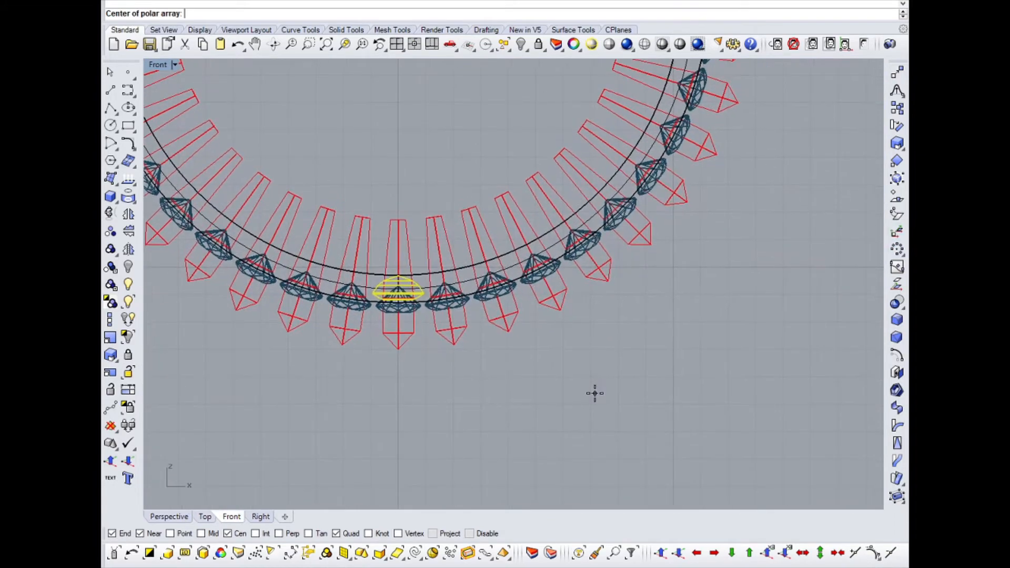
scroll(512, 365, "down", 4)
key("Return")
key("Return")
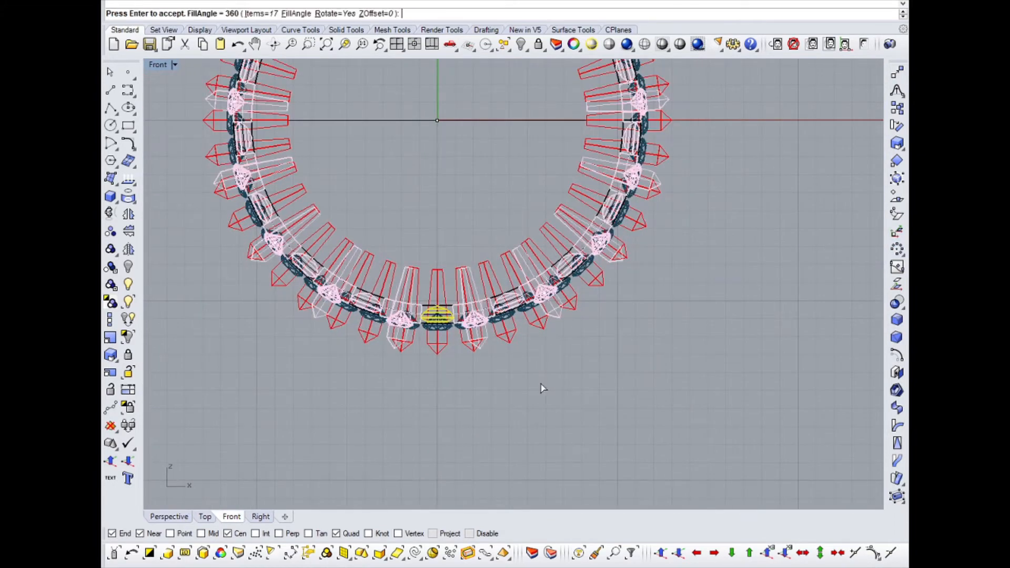
key("Return")
left_click(560, 383)
key("ctrl+F4")
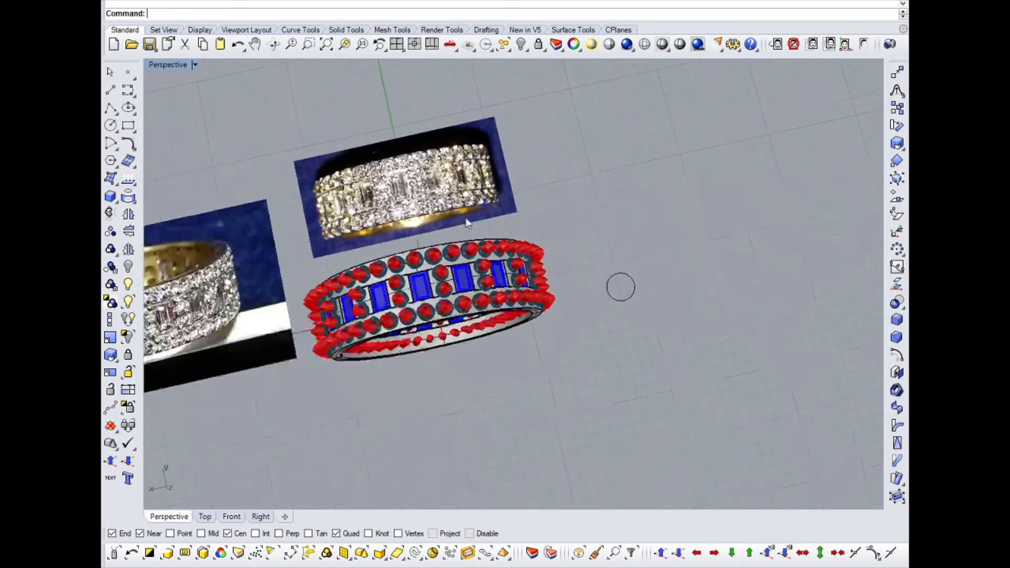
right_click_drag(620, 286, 615, 254)
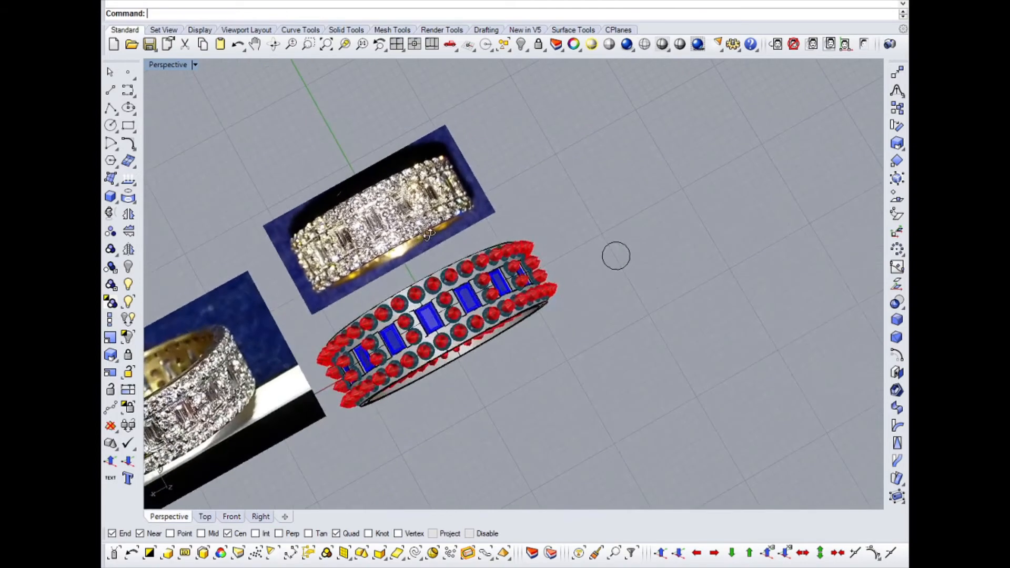
Step: Hide the reference photo above the ring together with the loose circle, and unlock the other reference photo
key("ctrl+F1")
scroll(481, 213, "down", 1)
left_click(480, 208)
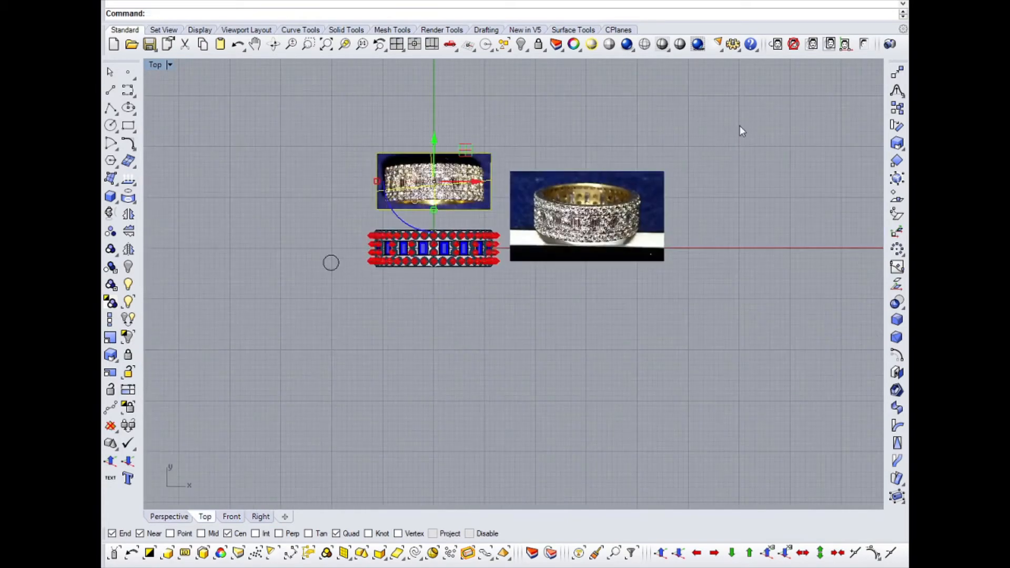
left_click(324, 260, "shift")
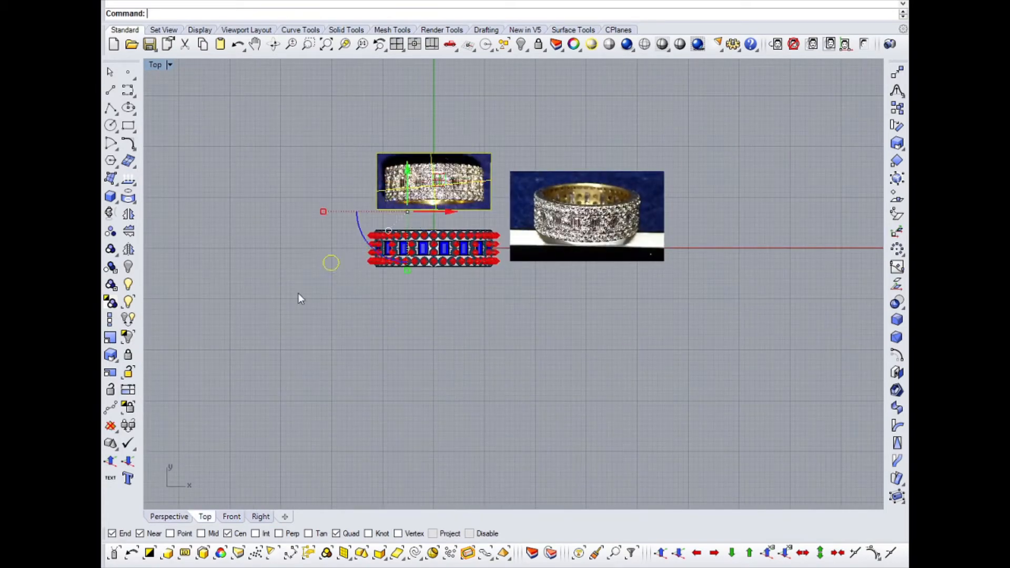
left_click(136, 267)
middle_click(611, 235)
left_click(609, 187)
left_click_drag(654, 147, 588, 278)
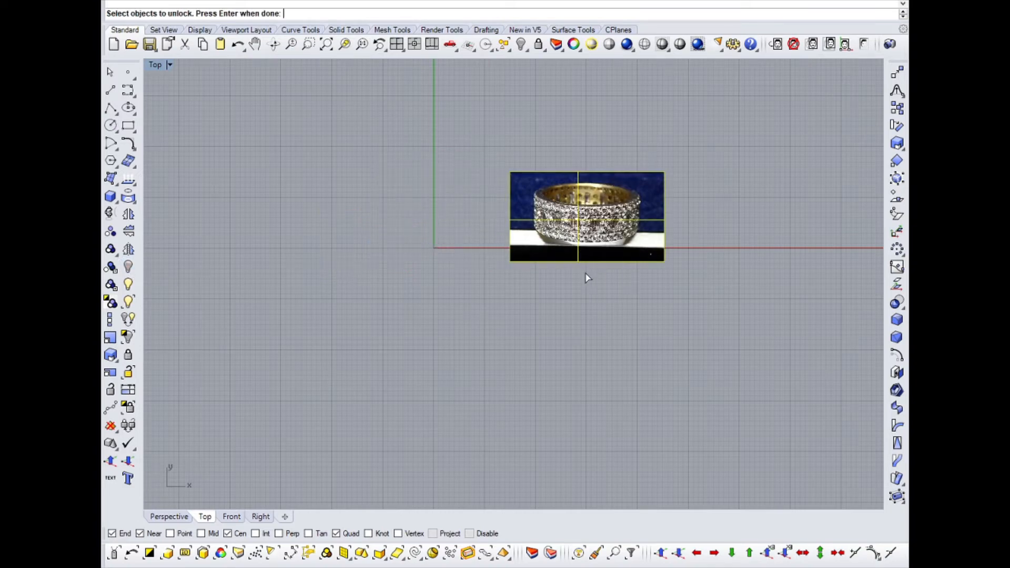
key("Return")
left_click(128, 268)
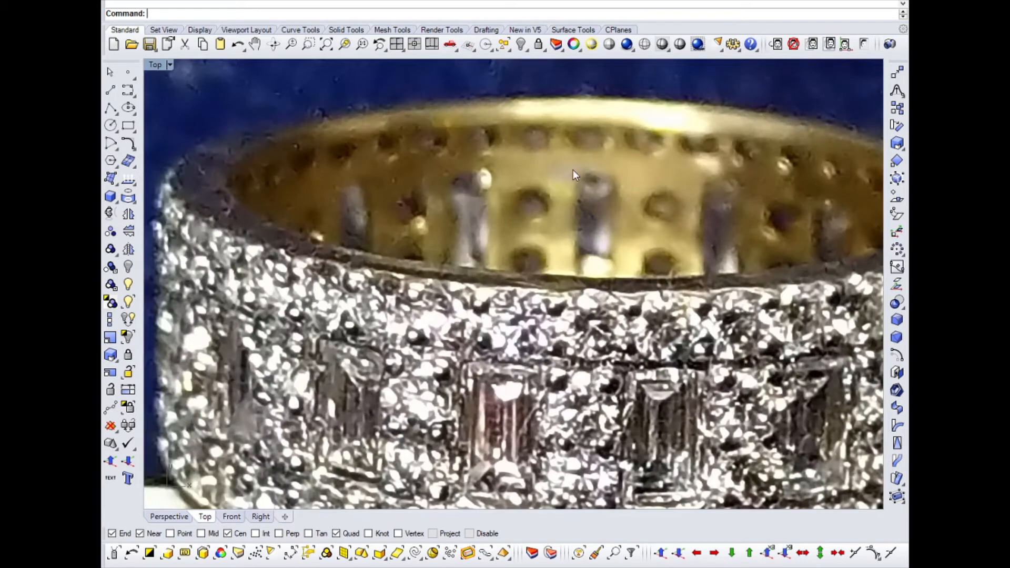
Step: Compare the round and baguette openings inside the photographed ring with the inner side of the modelled band
scroll(557, 173, "up", 2)
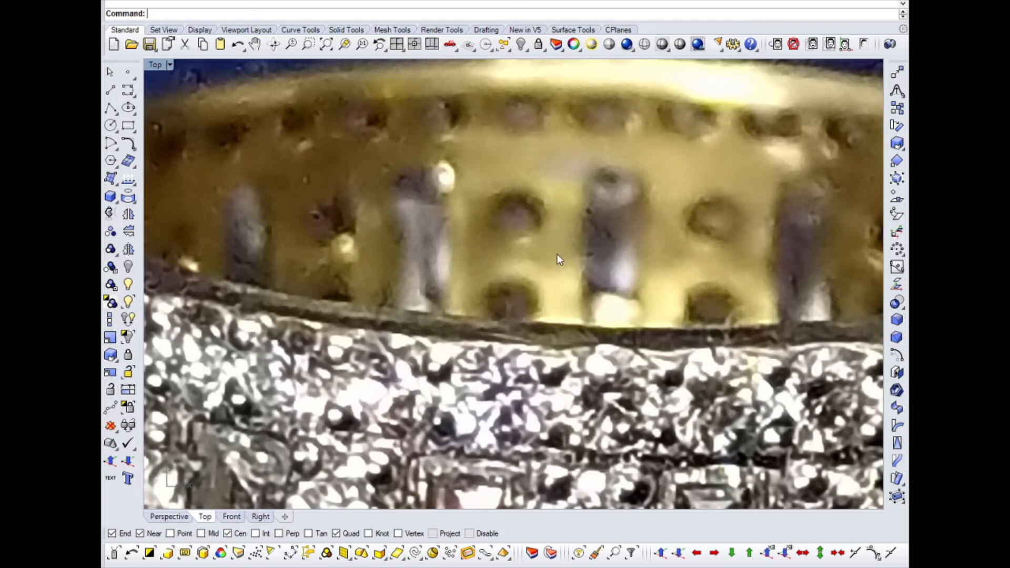
scroll(699, 216, "down", 10)
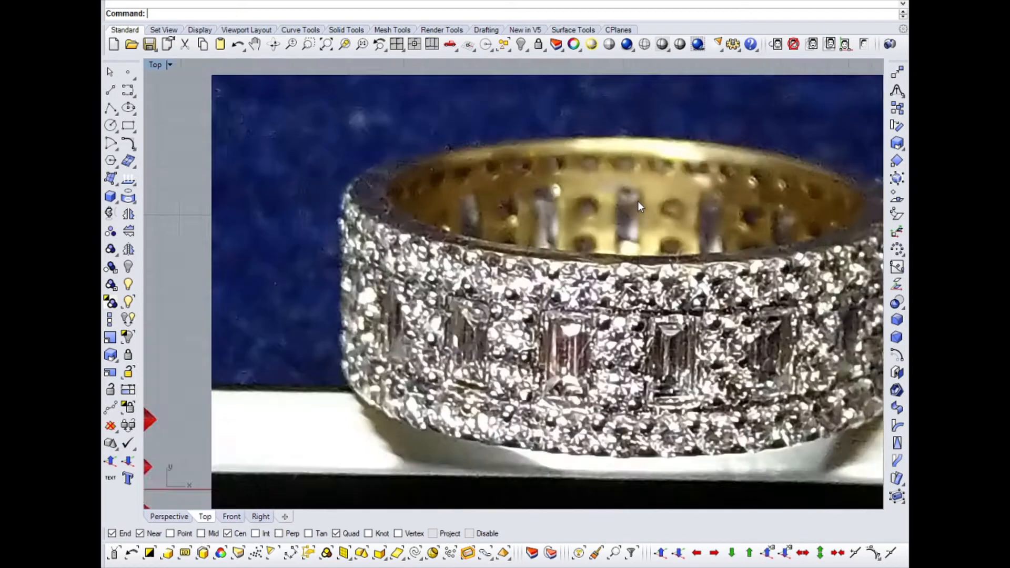
scroll(360, 269, "down", 8)
key("ctrl+F4")
right_click_drag(360, 269, 578, 177)
scroll(416, 405, "up", 10)
scroll(445, 363, "down", 7)
scroll(445, 362, "up", 10)
scroll(630, 375, "down", 6)
right_click_drag(630, 376, 469, 339)
scroll(476, 337, "up", 6)
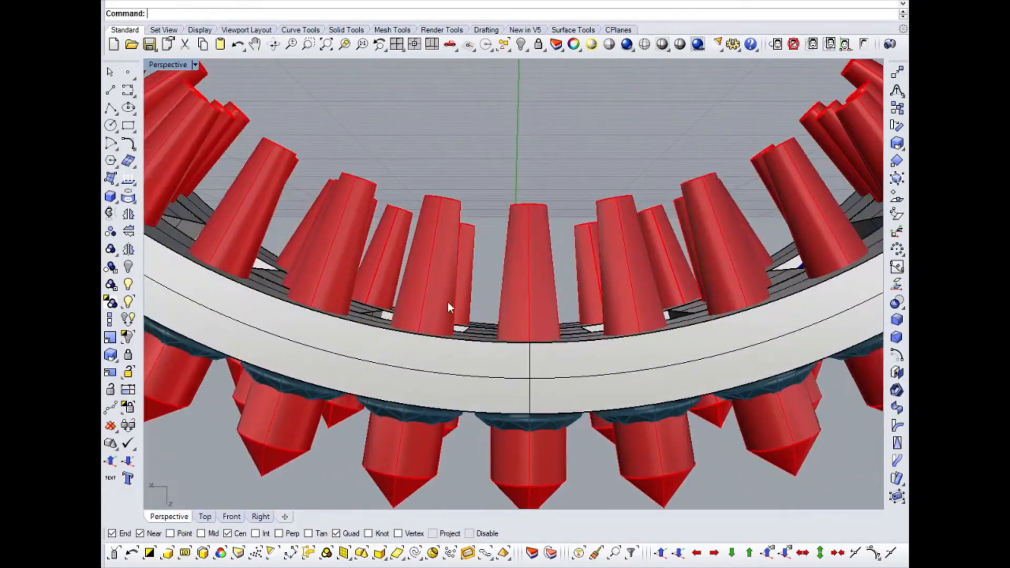
right_click_drag(448, 303, 495, 304)
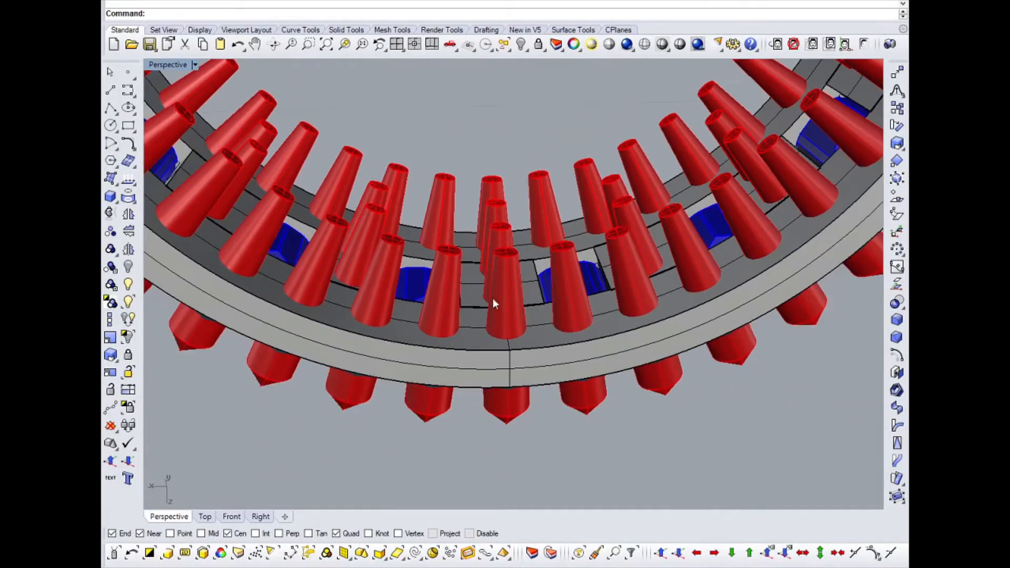
Step: Examine the outer arrangement of round stones and baguettes on the model and compare it with the reference photo
scroll(402, 274, "down", 10)
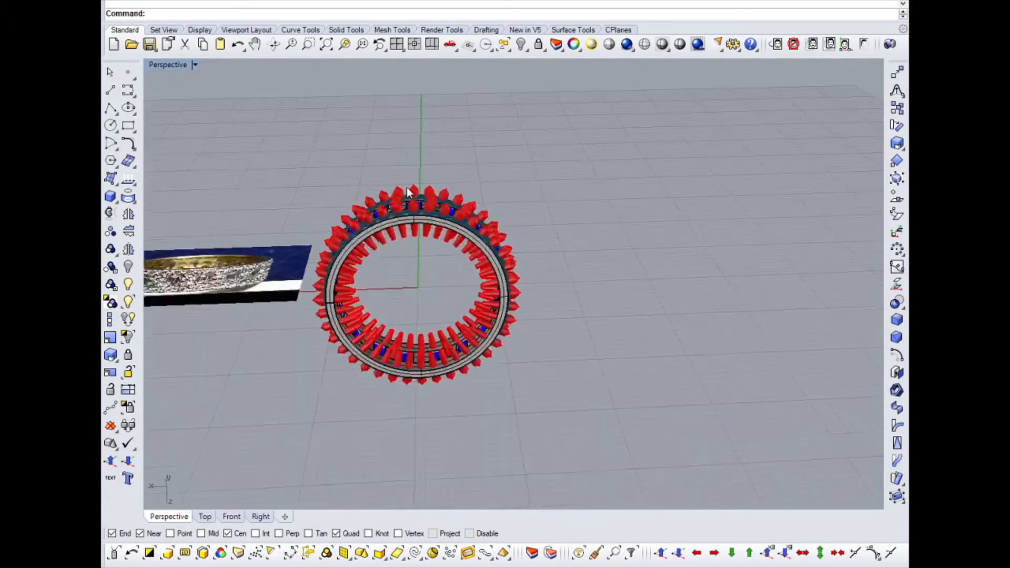
scroll(411, 197, "up", 7)
right_click_drag(412, 202, 403, 297)
scroll(404, 297, "down", 5)
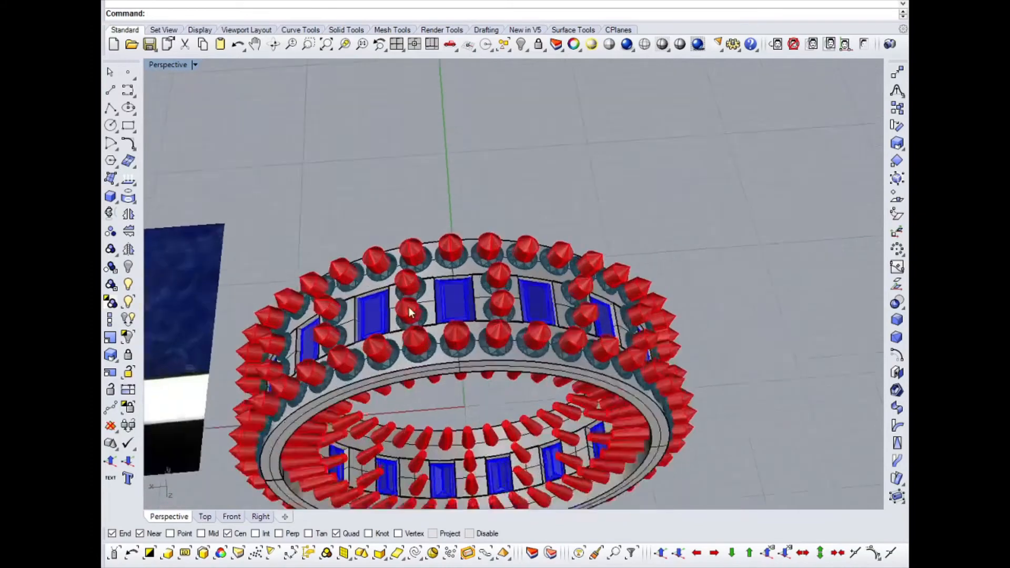
scroll(448, 242, "up", 6)
scroll(475, 234, "down", 4)
key("ctrl+F1")
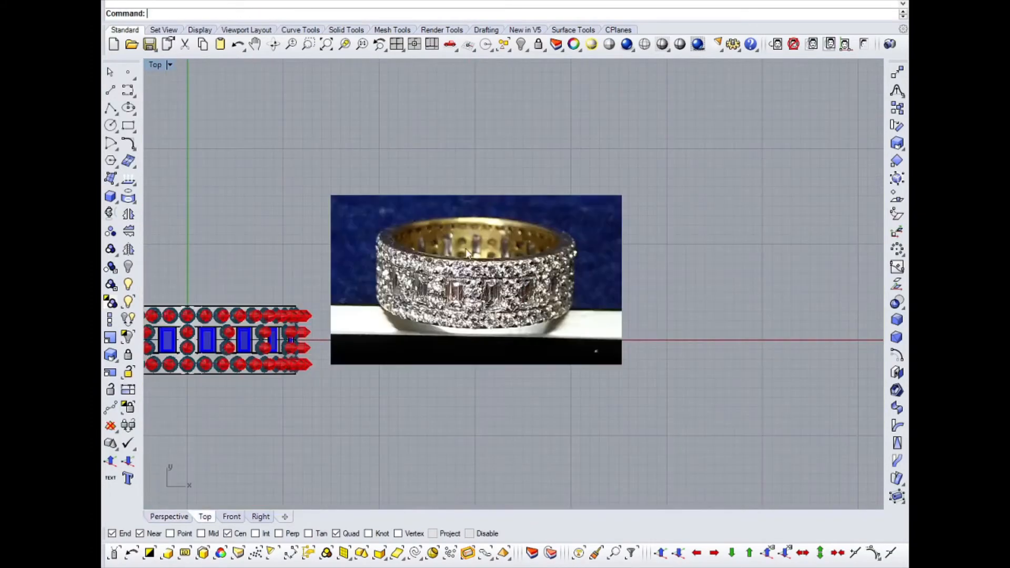
scroll(436, 277, "up", 6)
scroll(457, 259, "down", 10)
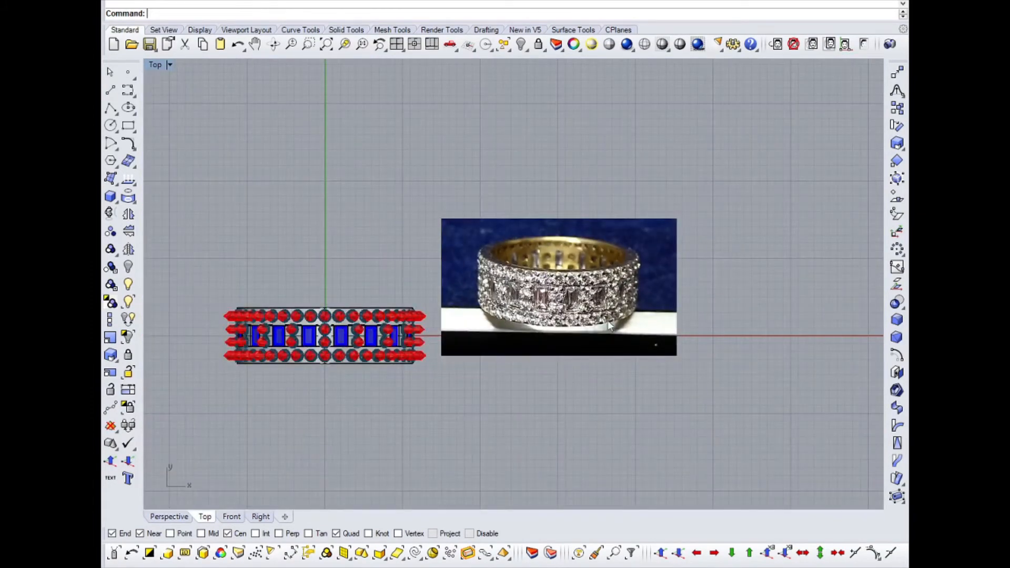
Step: Import the prong file from the inport parts folder into the ring model
key("ctrl+i")
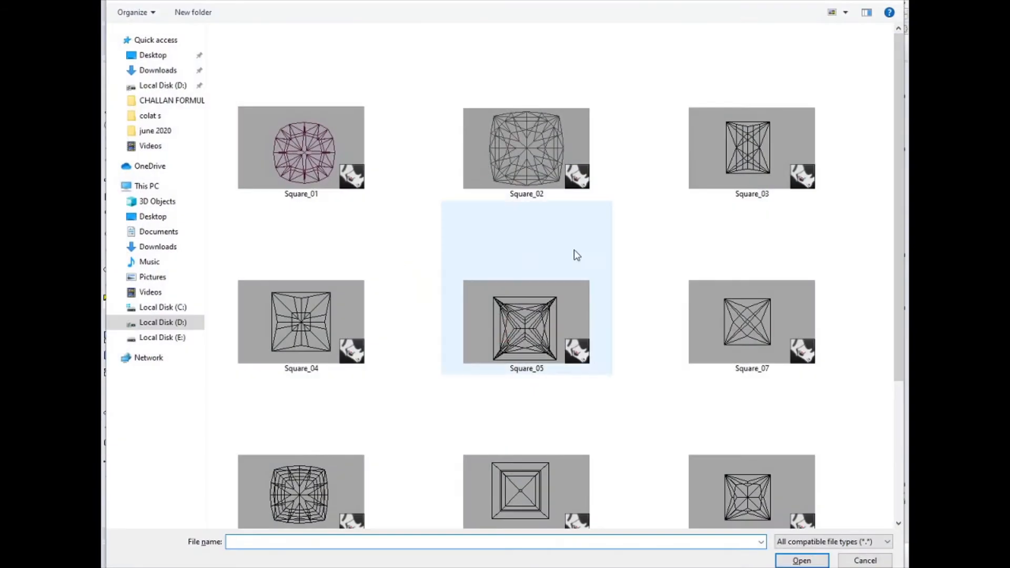
scroll(575, 254, "down", 3)
key("alt+Up")
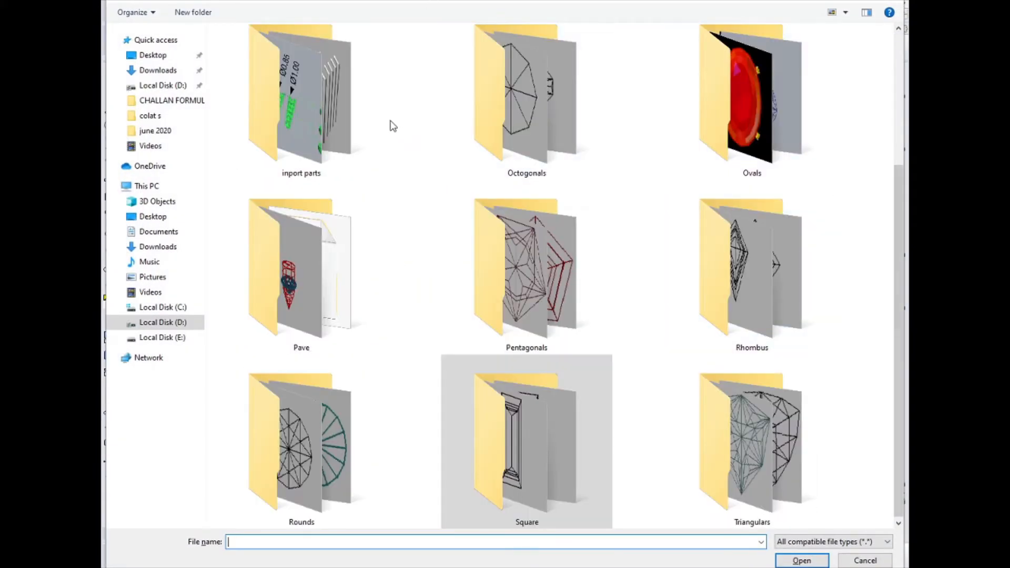
double_click(332, 116)
scroll(631, 440, "down", 3)
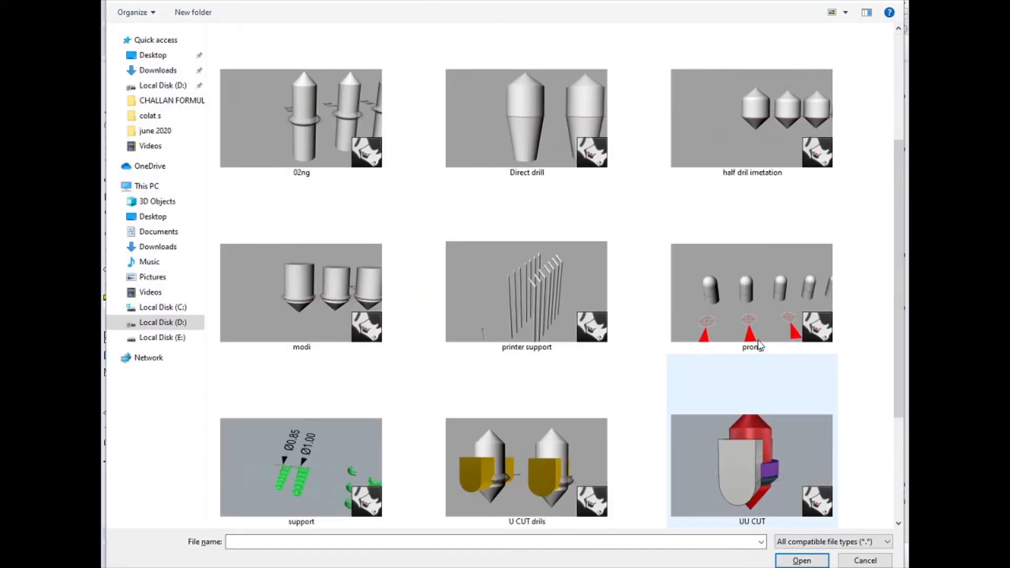
double_click(757, 285)
left_click_drag(194, 252, 295, 303)
key("ctrl+F4")
scroll(535, 289, "down", 4)
right_click_drag(536, 289, 497, 307)
scroll(572, 275, "down", 2)
scroll(575, 279, "down", 2)
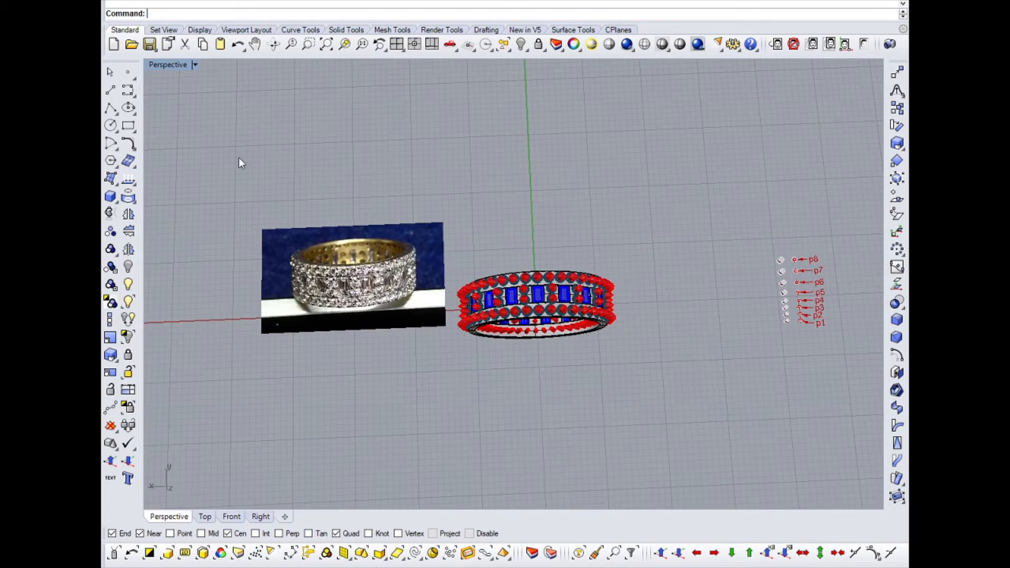
Step: Switch to the four-viewport layout and enlarge the Top view of the prongs and the Perspective view of the ring
double_click(169, 68)
scroll(210, 200, "up", 5)
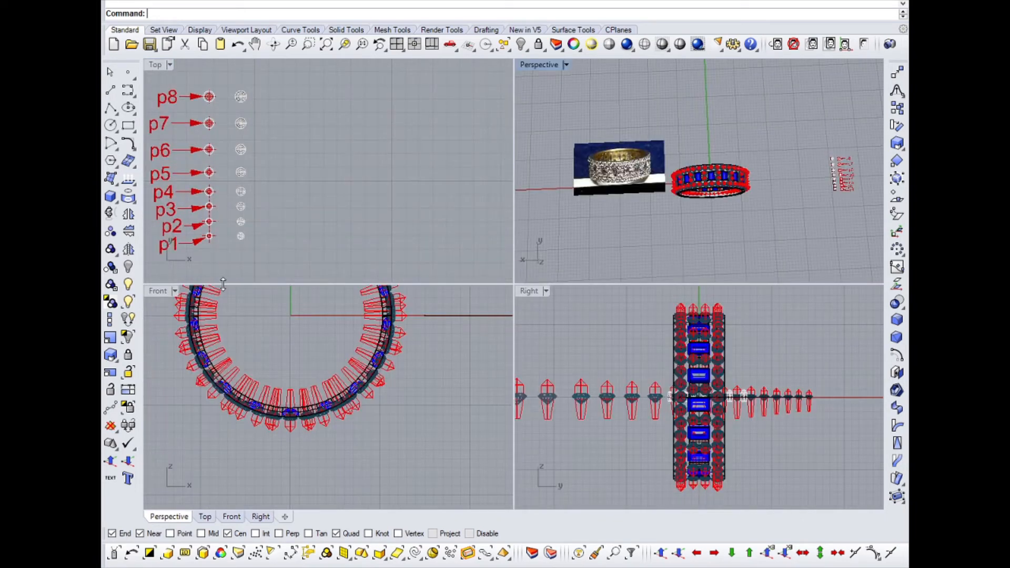
left_click_drag(216, 266, 275, 163)
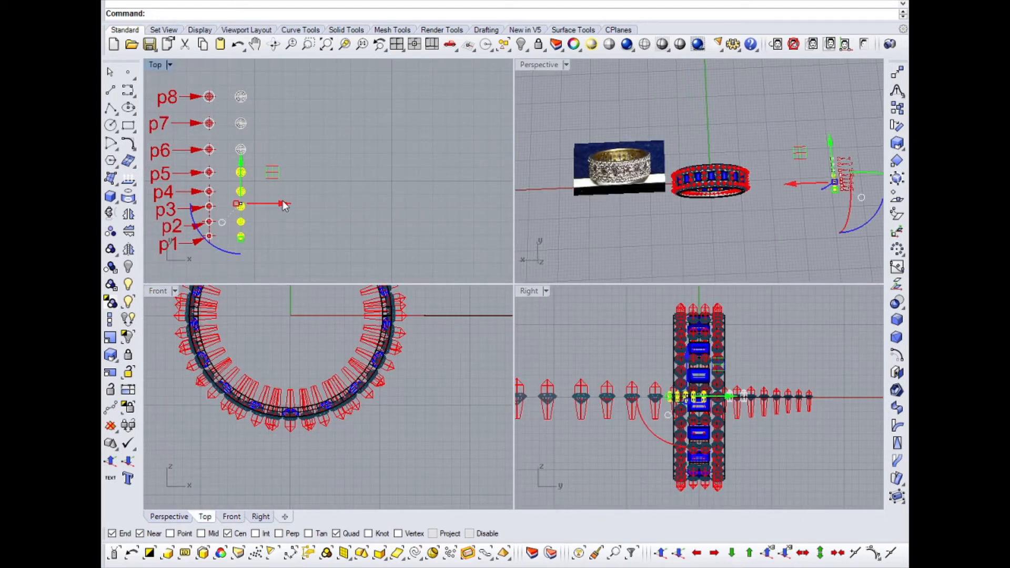
key("ctrl+w")
left_click_drag(203, 166, 279, 241)
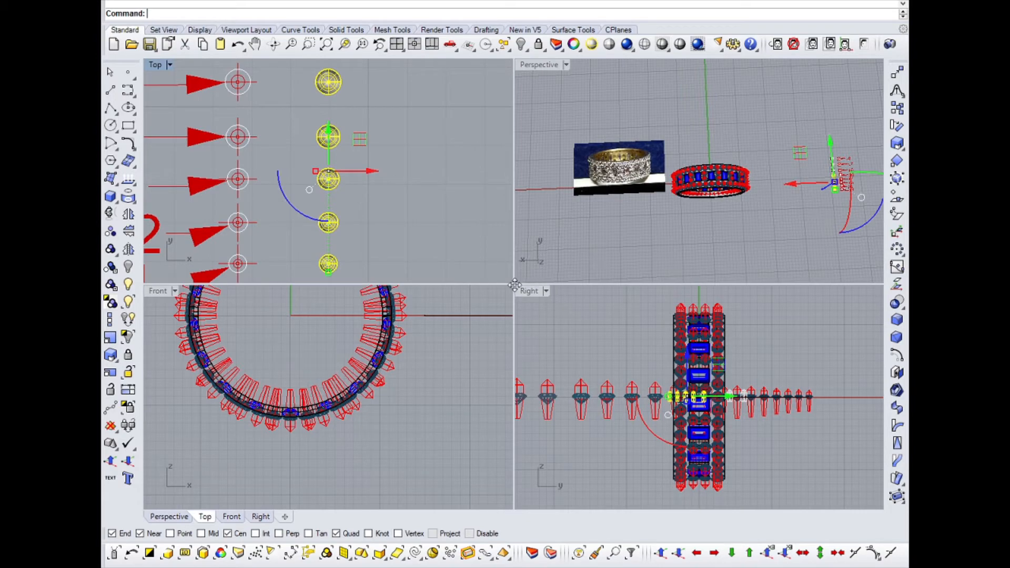
left_click_drag(514, 285, 413, 497)
scroll(683, 278, "up", 3)
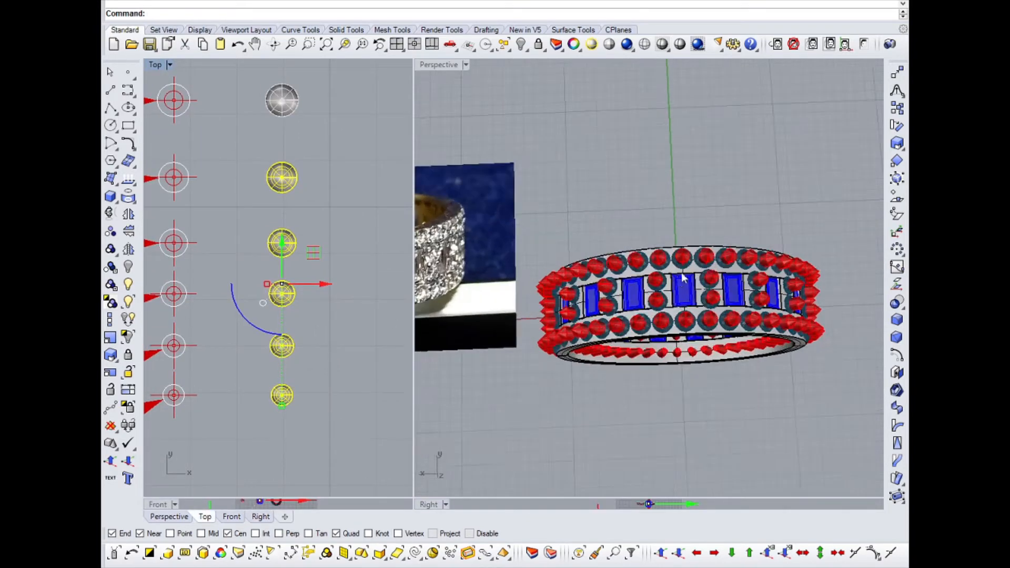
scroll(683, 278, "up", 3)
Step: Examine the gap between two neighbouring round stones in the band's upper row to judge the prong size
key("Escape")
left_click_drag(247, 217, 322, 265)
scroll(630, 270, "up", 5)
mouse_move(630, 271)
right_mouse_down()
mouse_move(655, 282)
mouse_move(609, 284)
mouse_move(629, 282)
right_mouse_up()
left_click(634, 285)
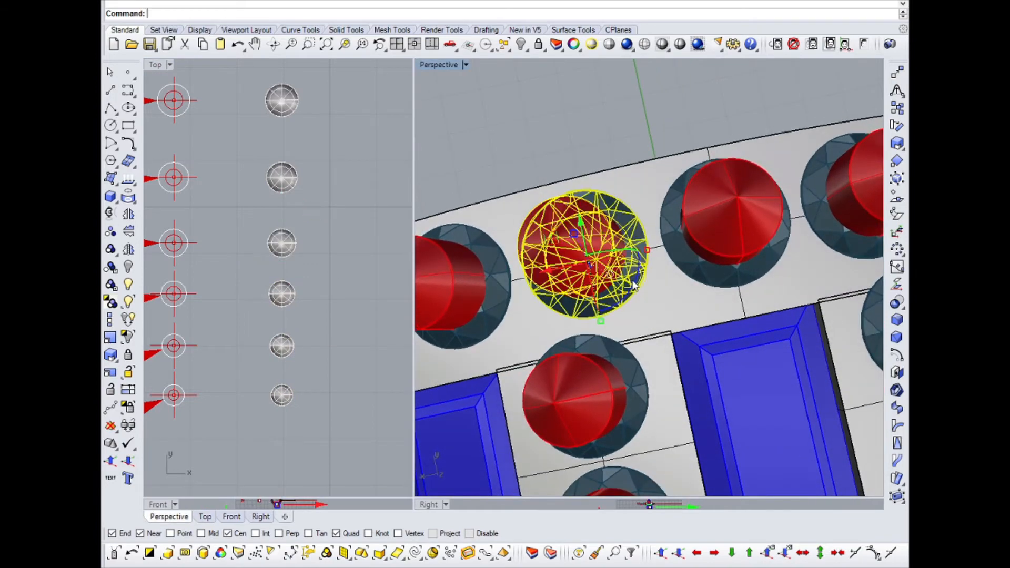
left_click(690, 268, "shift")
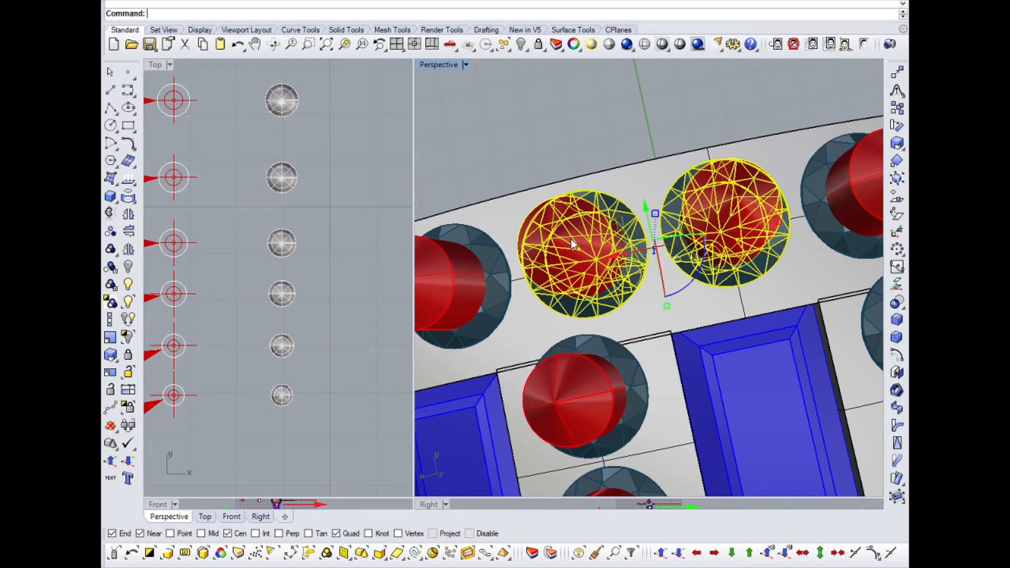
left_click(664, 259)
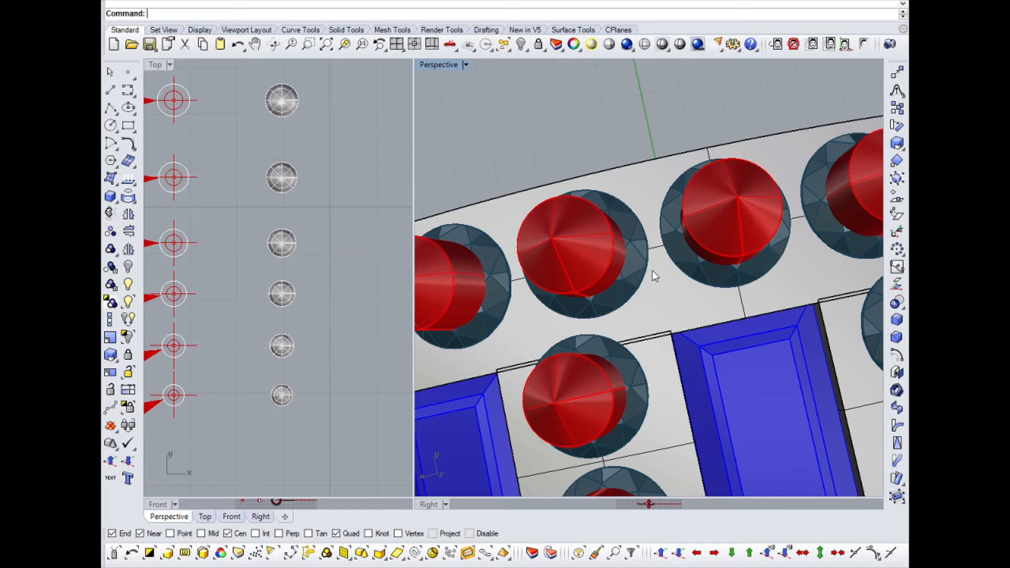
right_click_drag(648, 285, 657, 314)
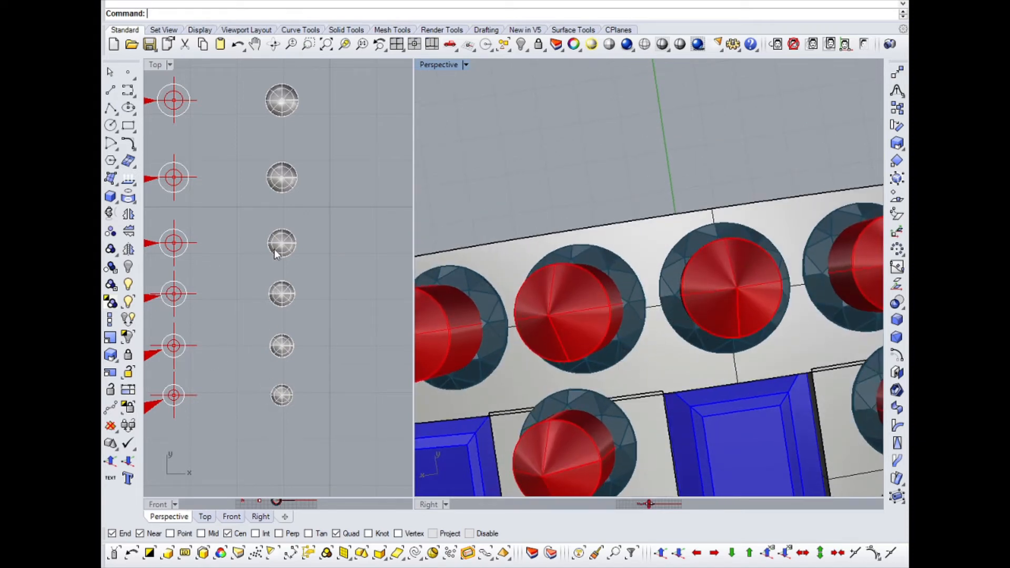
scroll(282, 370, "down", 6)
right_click_drag(305, 307, 291, 314)
scroll(280, 382, "up", 8)
left_click_drag(212, 363, 314, 430)
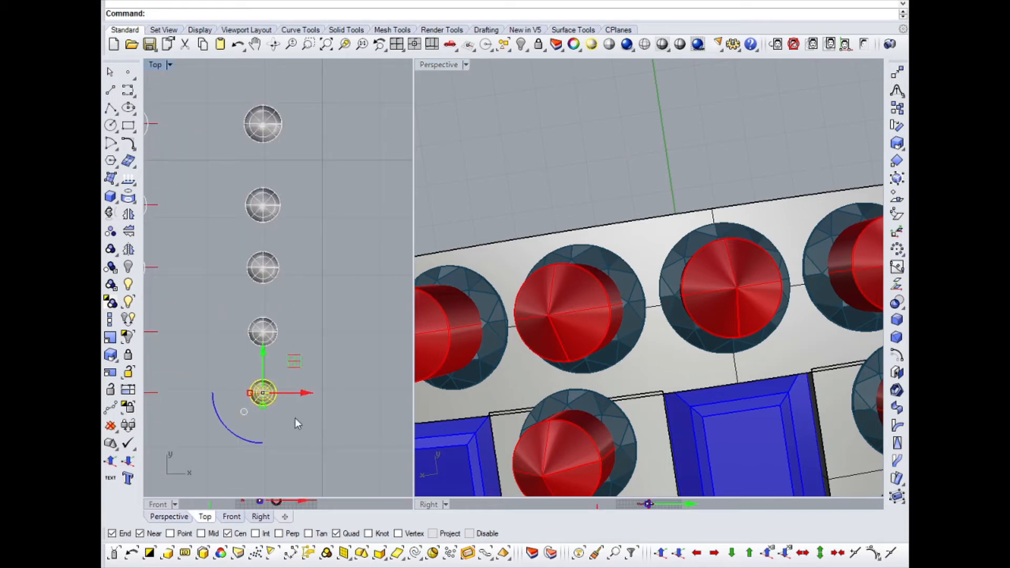
scroll(229, 403, "up", 2)
left_click_drag(226, 363, 317, 431)
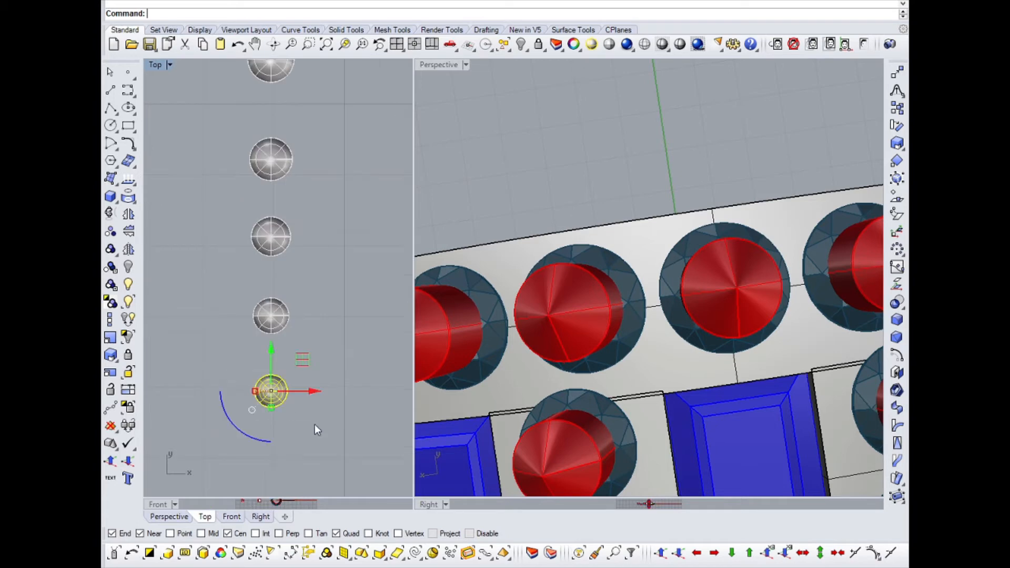
right_click(311, 424)
scroll(274, 389, "up", 12)
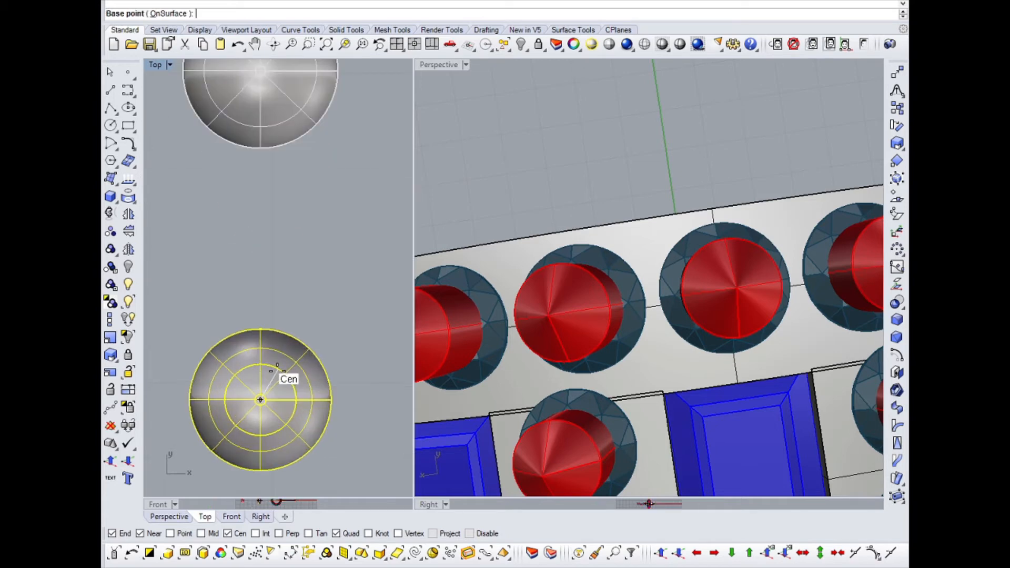
key("Escape")
Step: Measure the diameter of the smallest imported prong between its opposite quadrants
left_click(176, 412)
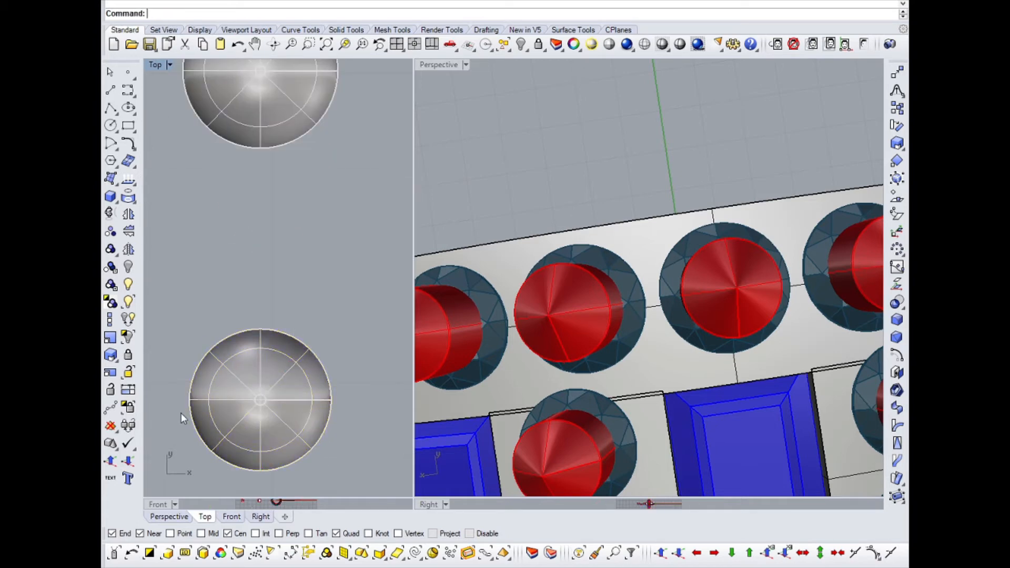
type("dim")
key("Return")
left_click(188, 402)
key("Escape")
right_click(186, 404)
left_click(186, 400)
left_click(332, 400)
scroll(331, 400, "down", 6)
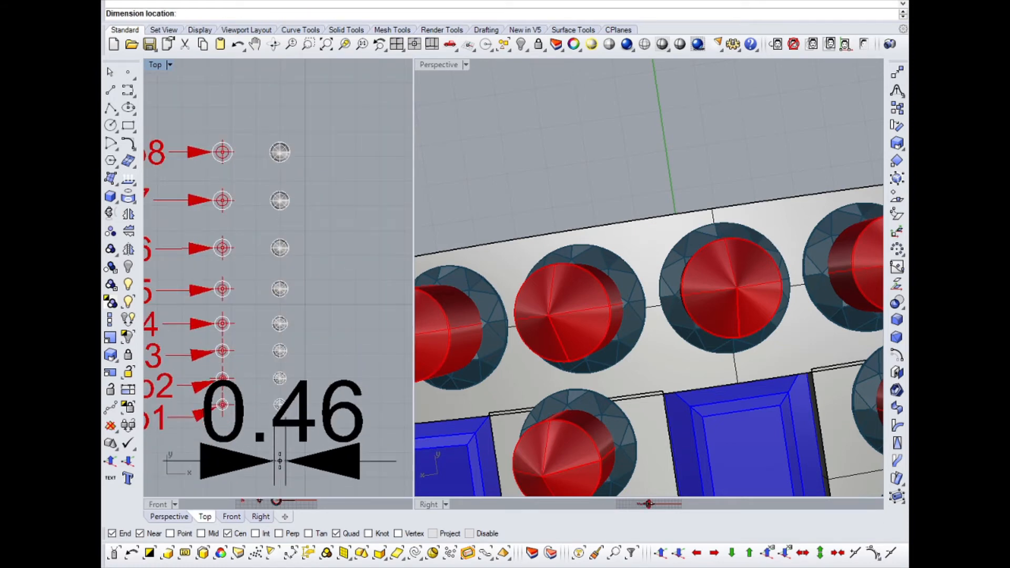
key("Escape")
Step: Try to orient the smallest prong from its centre onto the band's outer surface between two round stones
scroll(272, 429, "up", 3)
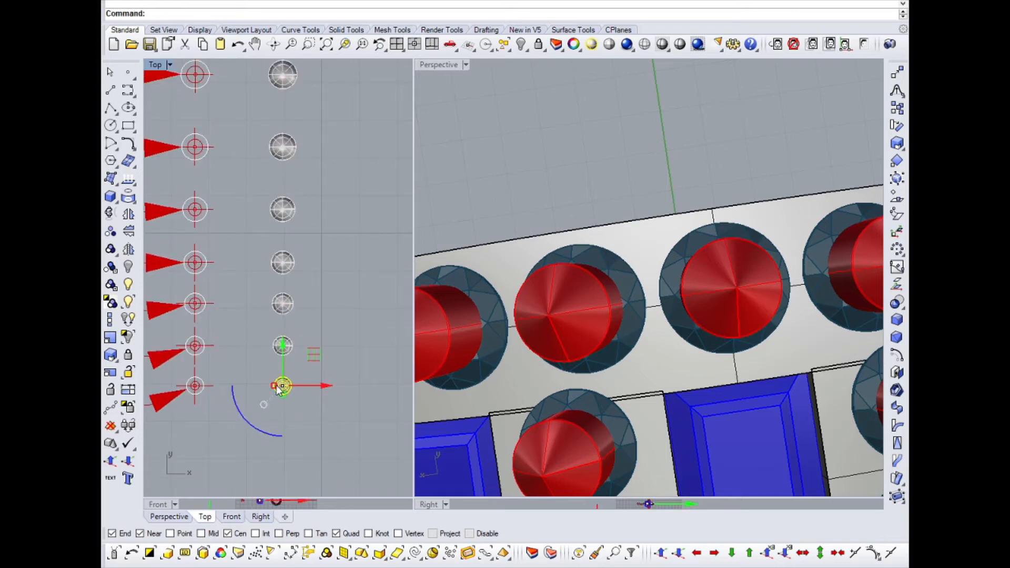
scroll(282, 387, "up", 8)
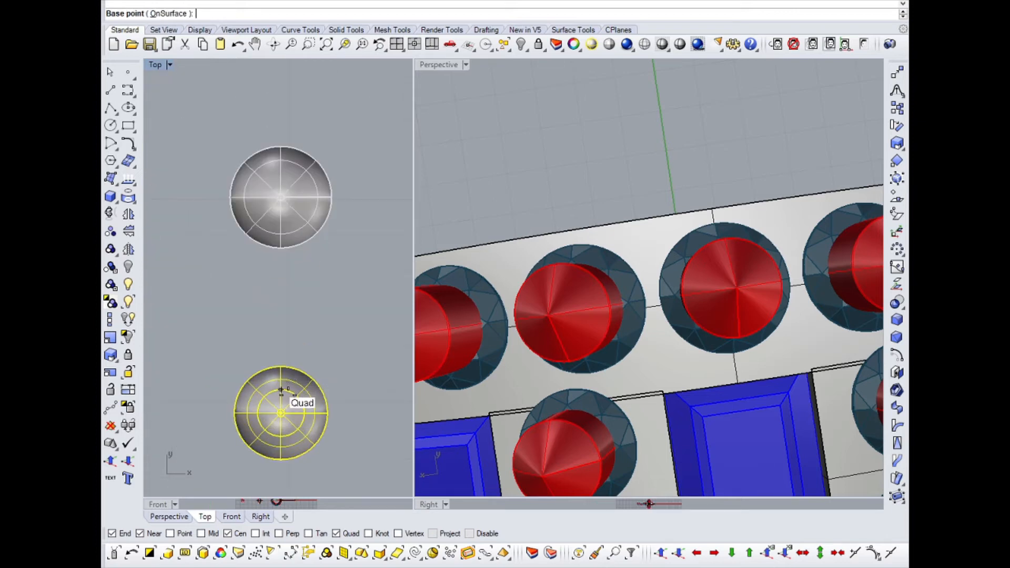
left_click(281, 413)
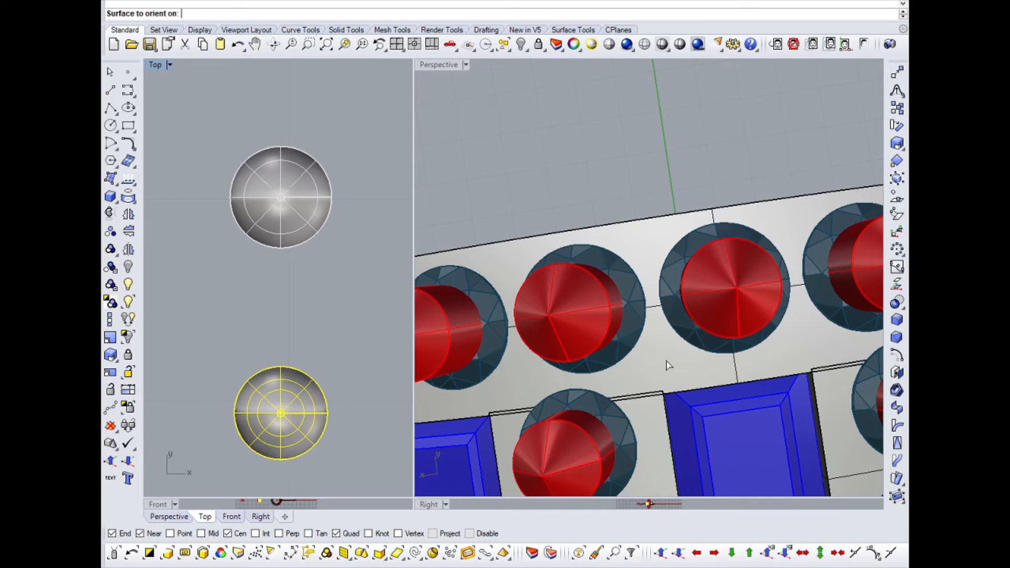
left_click(655, 343)
left_click(448, 333)
scroll(653, 347, "up", 3)
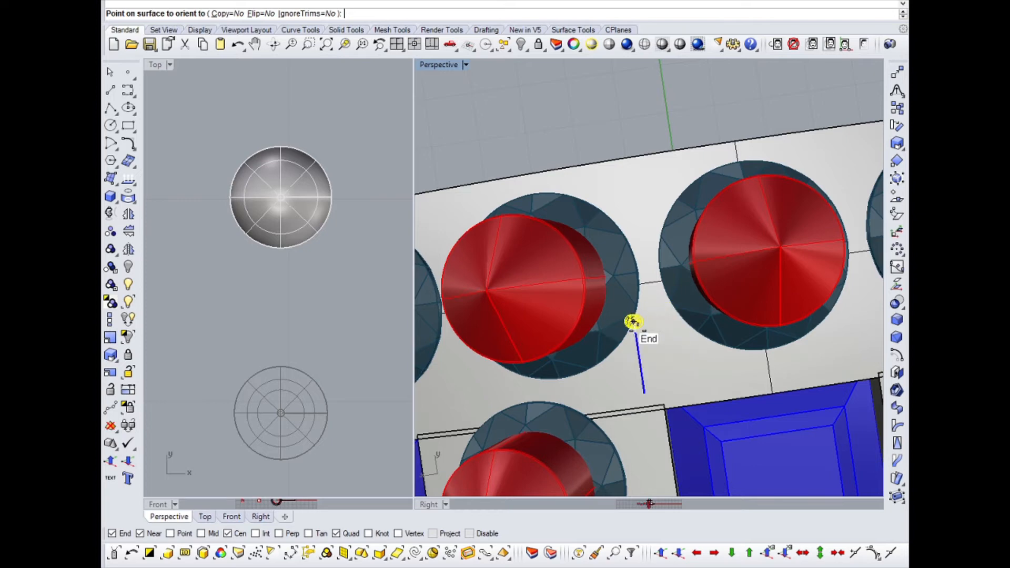
scroll(632, 322, "down", 6)
key("Escape")
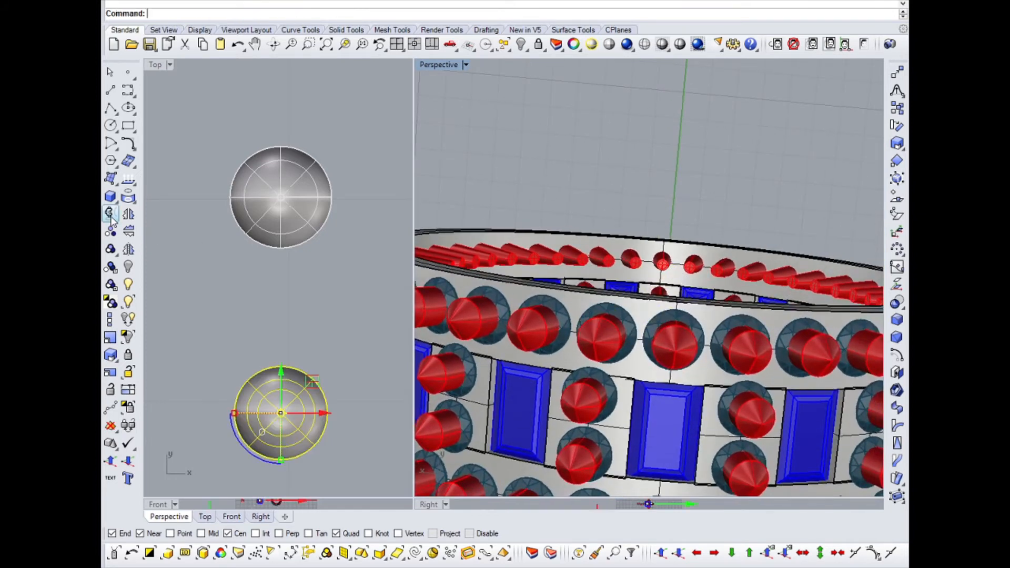
Step: Extract an isocurve in the U direction from the band's outer surface, just above the upper row of round stones
left_click(134, 204)
left_click(236, 203)
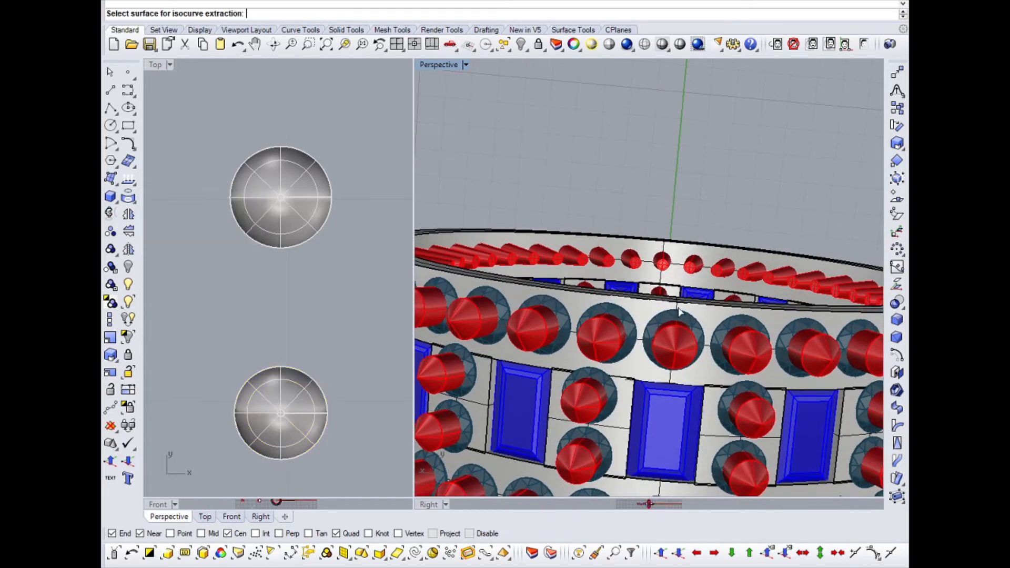
scroll(639, 303, "up", 5)
left_click(644, 310)
scroll(647, 305, "up", 3)
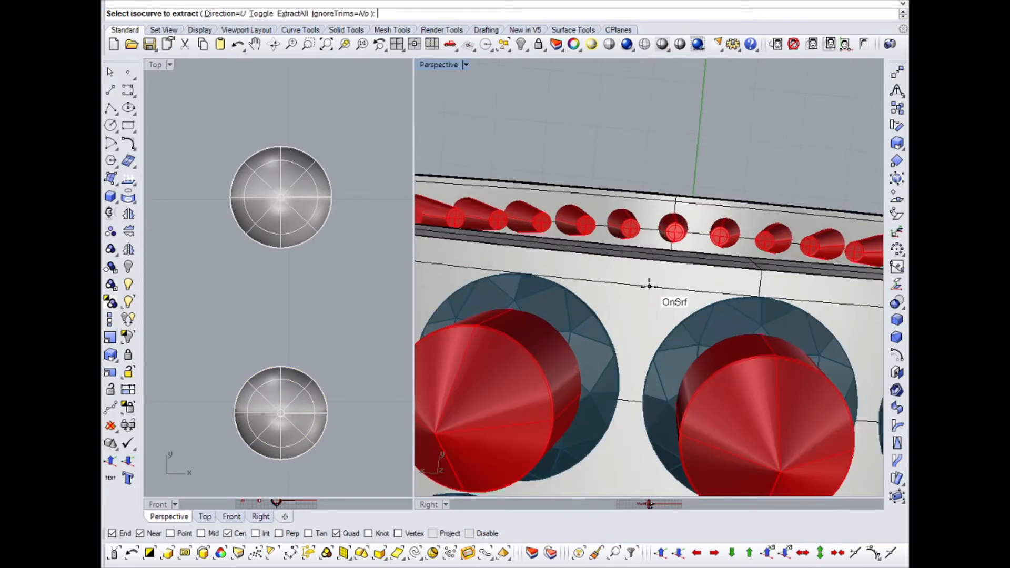
left_click(647, 289)
scroll(626, 300, "down", 8)
key("Return")
Step: Pick out the extracted curve and check how it runs along the band's rim above the round stones
scroll(581, 191, "up", 8)
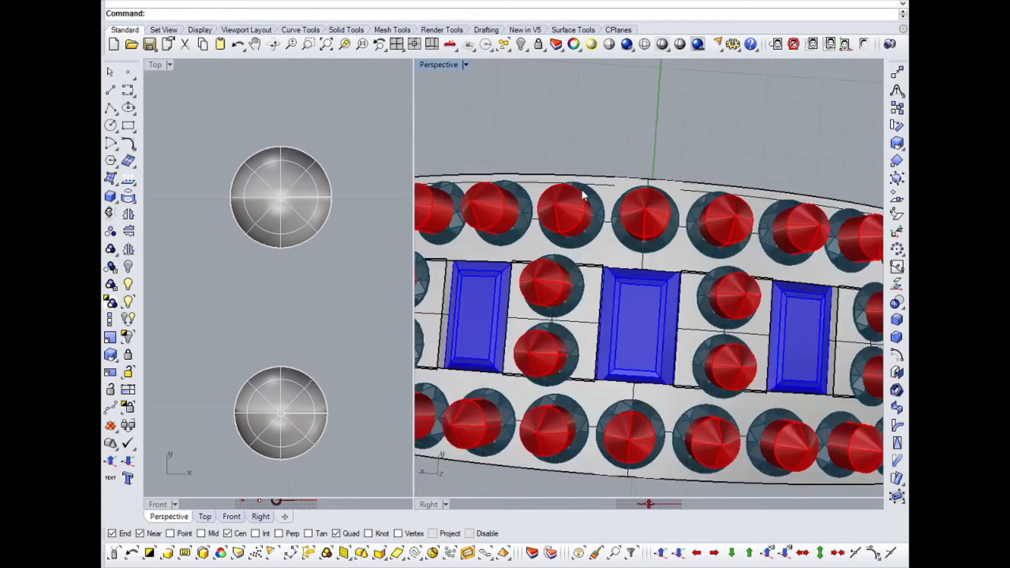
left_click(629, 190)
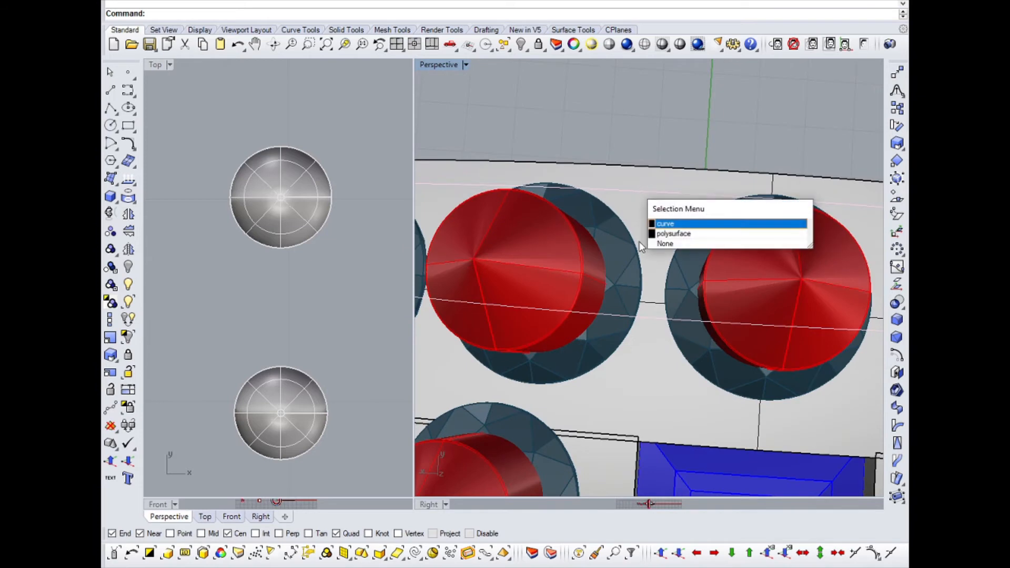
left_click(635, 237)
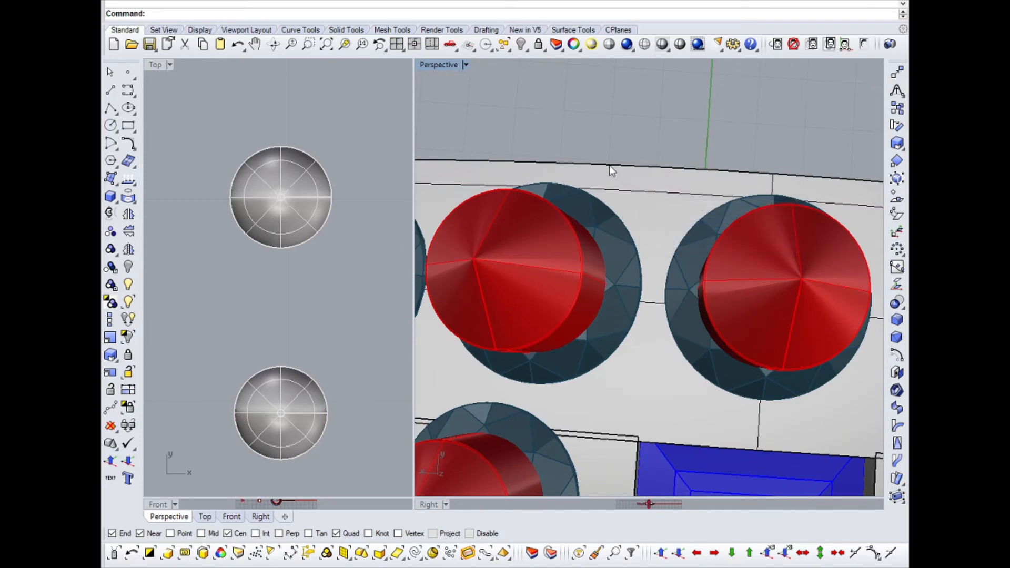
right_click_drag(612, 170, 621, 257)
left_click(616, 350)
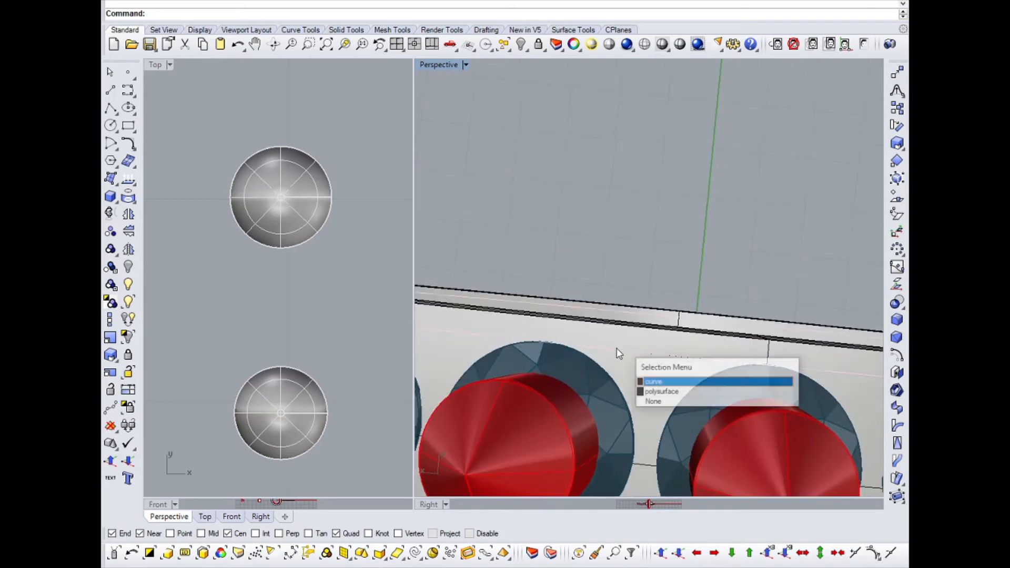
left_click(665, 380)
left_click_drag(700, 283, 702, 286)
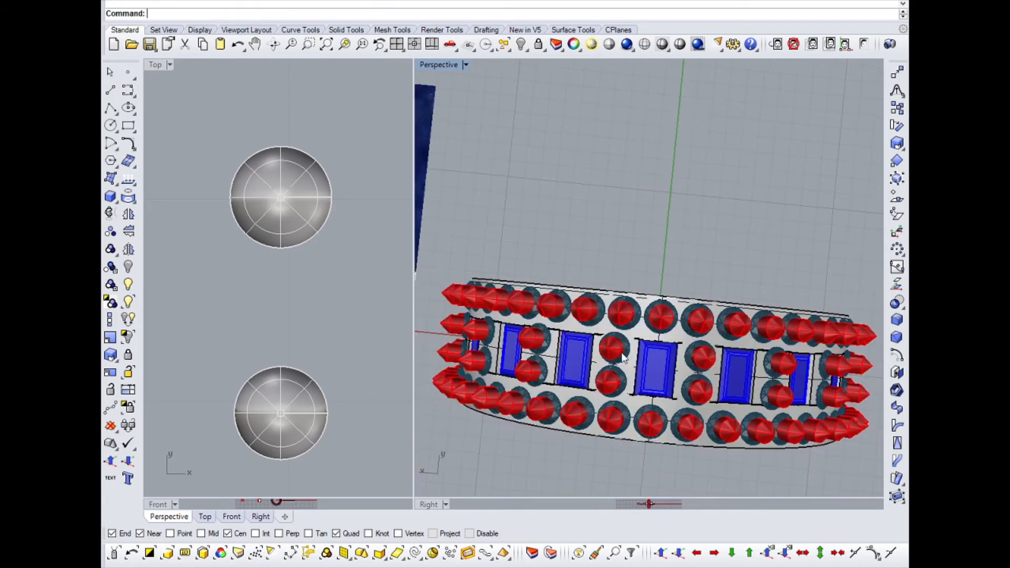
right_click_drag(622, 354, 610, 331)
scroll(656, 266, "up", 6)
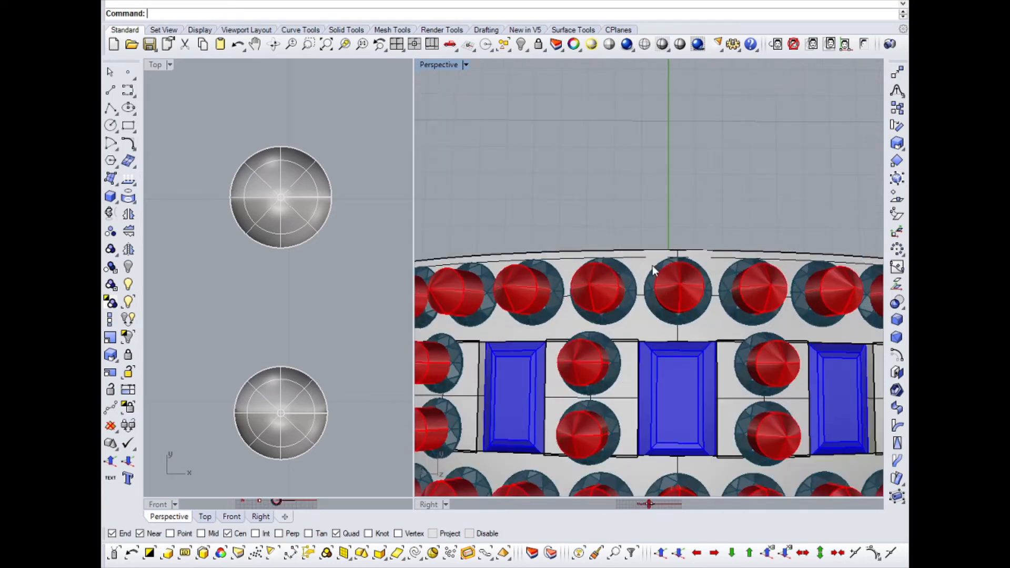
scroll(253, 272, "down", 2)
Step: Select the third-smallest prong and measure across it from its outer edge
scroll(255, 271, "down", 3)
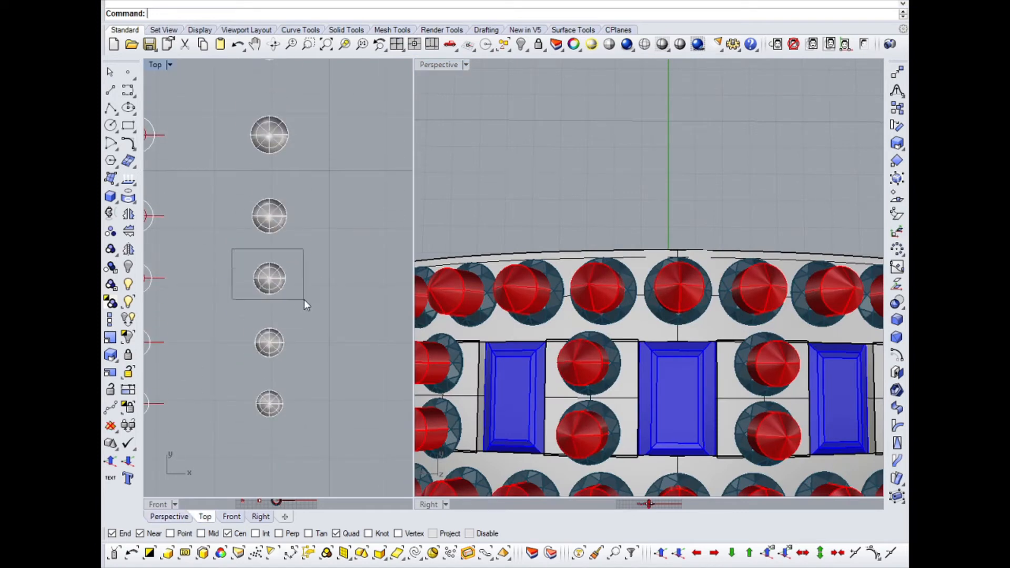
left_click_drag(304, 298, 304, 298)
scroll(253, 283, "up", 4)
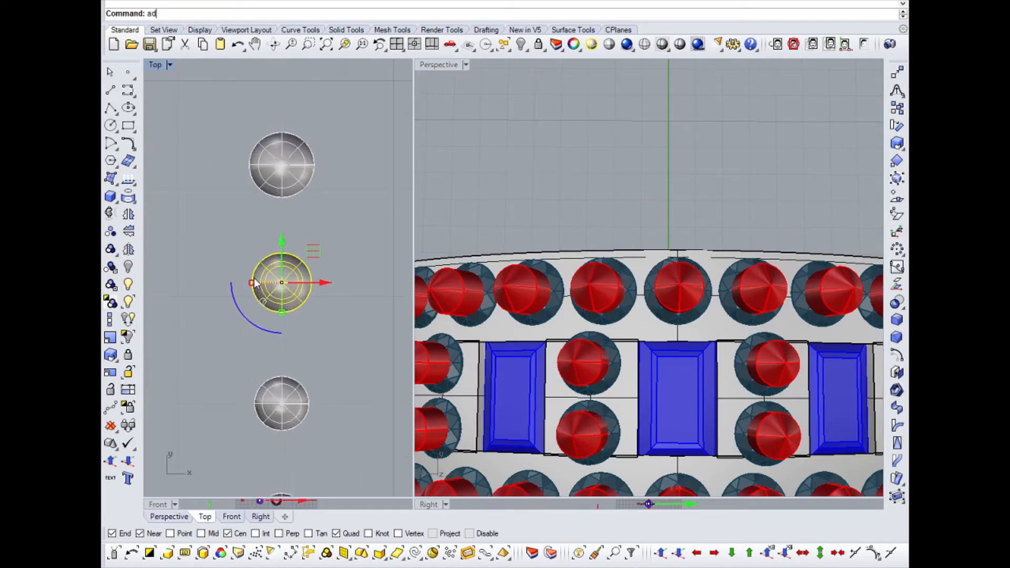
key("Return")
scroll(255, 284, "up", 2)
left_click(253, 283)
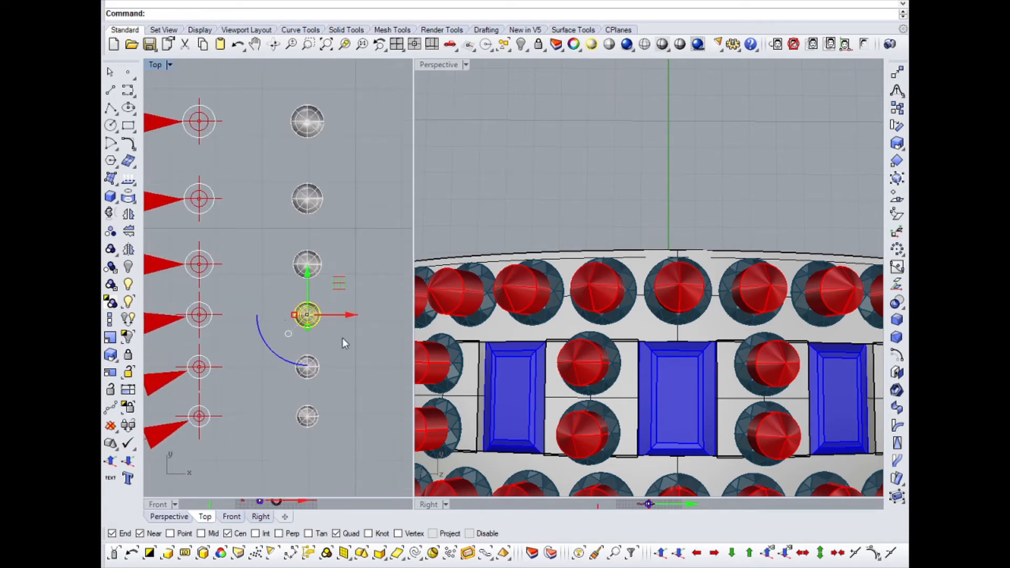
Step: Try to orient the third-smallest prong rigidly from its centre onto the band's outer surface, between two round stones near the rim
type("os")
key("Return")
scroll(324, 320, "up", 6)
left_click(253, 295)
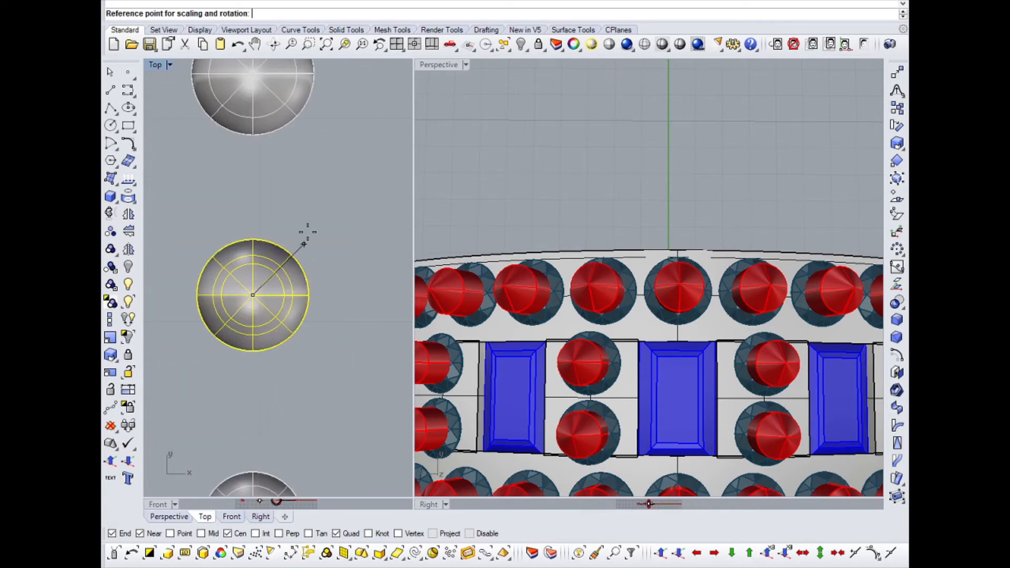
left_click(283, 193)
scroll(626, 277, "up", 3)
left_click(654, 266)
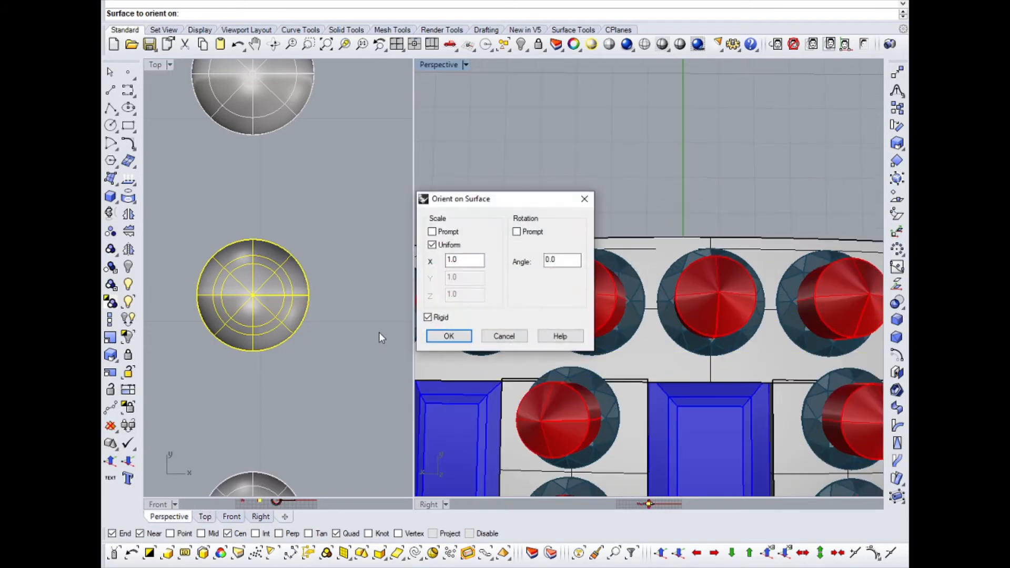
left_click(456, 337)
scroll(628, 271, "up", 2)
scroll(658, 287, "down", 5)
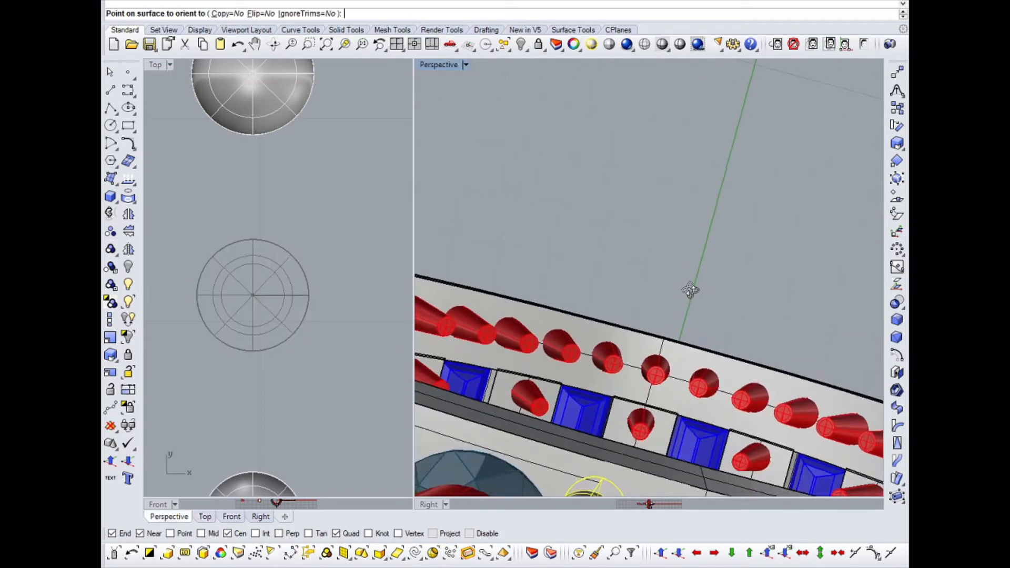
scroll(684, 286, "up", 5)
right_click_drag(666, 280, 654, 330)
scroll(471, 398, "down", 8)
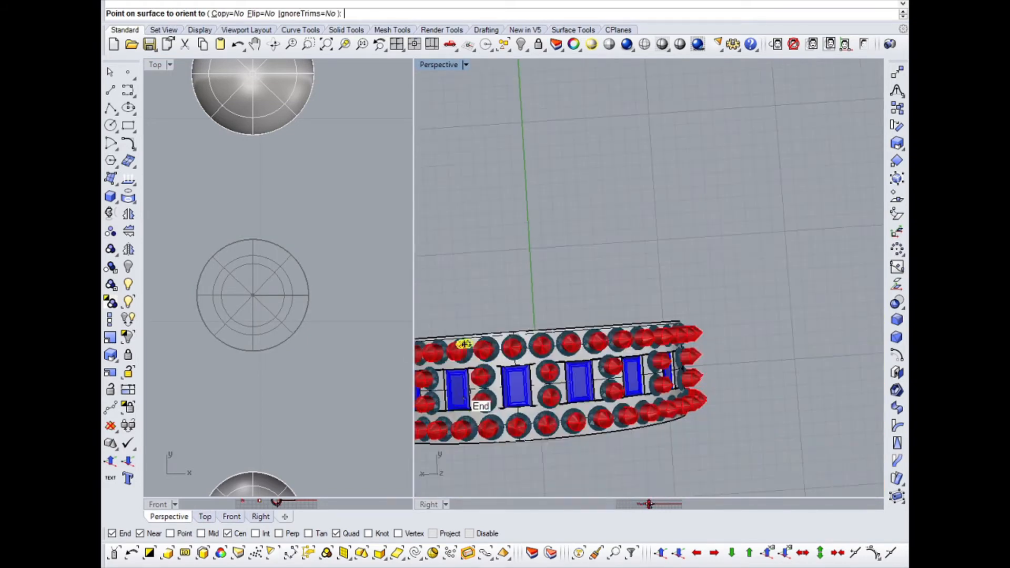
right_click_drag(471, 397, 796, 342)
scroll(627, 346, "down", 9)
right_click_drag(612, 293, 648, 210)
scroll(619, 236, "up", 12)
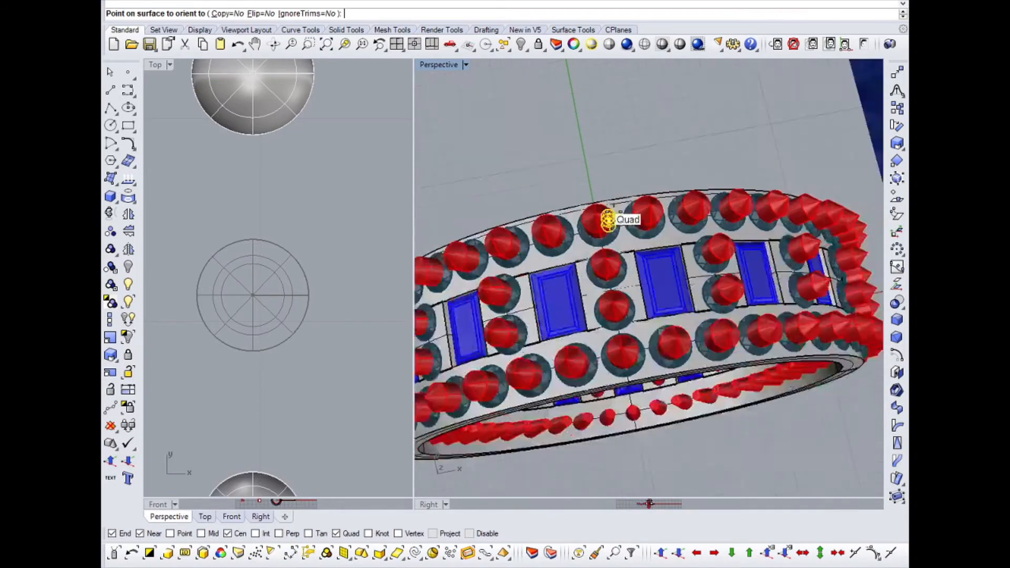
scroll(621, 253, "up", 2)
scroll(629, 294, "up", 2)
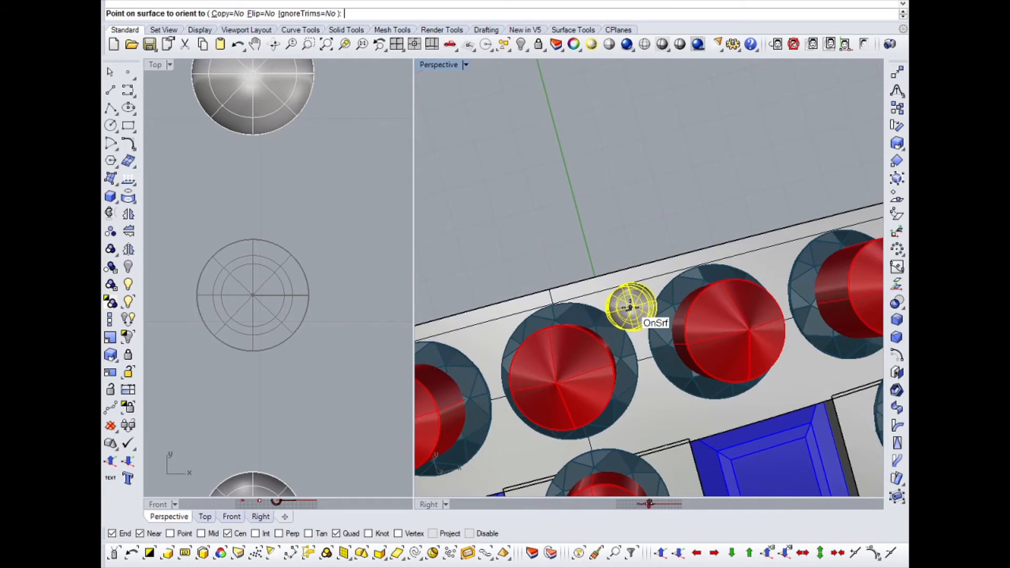
right_click_drag(632, 306, 560, 295)
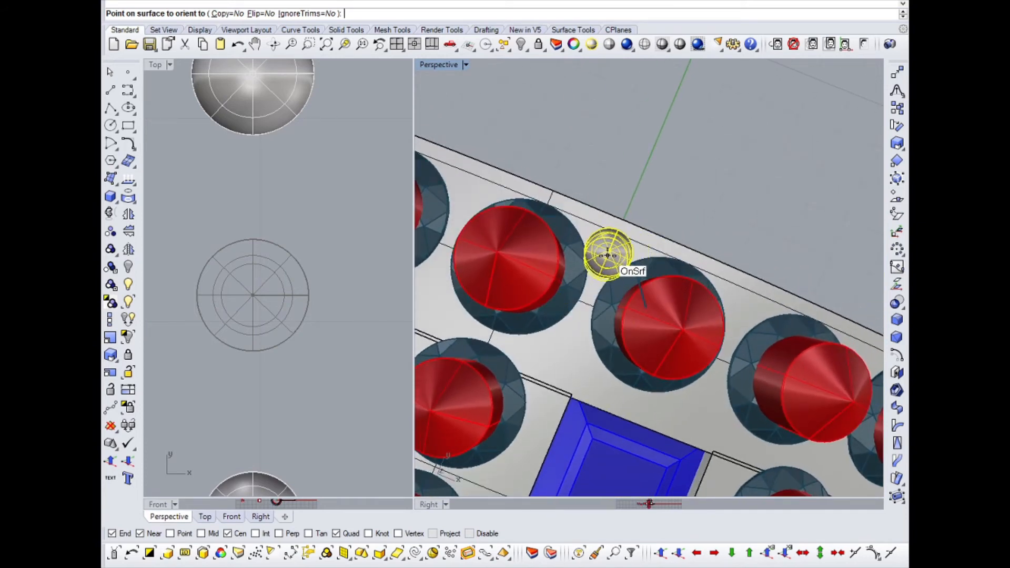
right_click_drag(608, 255, 684, 237)
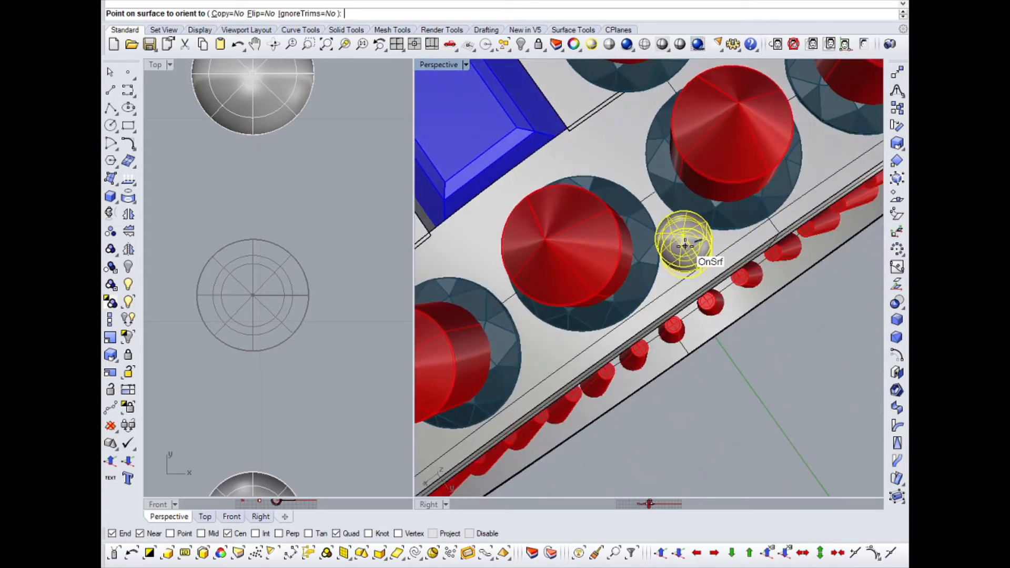
key("Escape")
Step: Select the prong in the p5 row and measure its diameter
scroll(296, 190, "down", 5)
left_click_drag(258, 126, 359, 194)
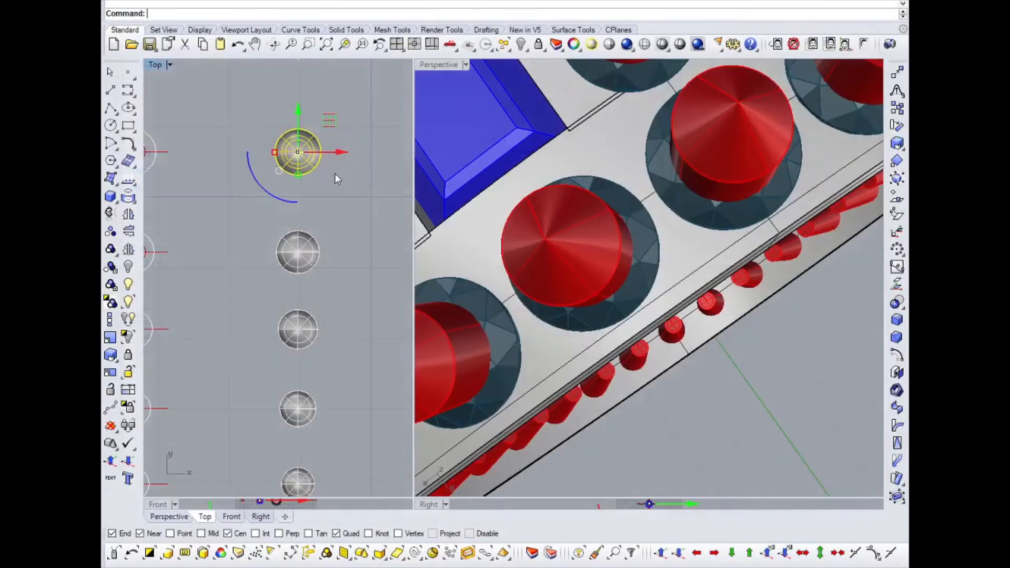
right_click_drag(305, 159, 312, 213)
type("dim")
key("Return")
scroll(265, 212, "up", 3)
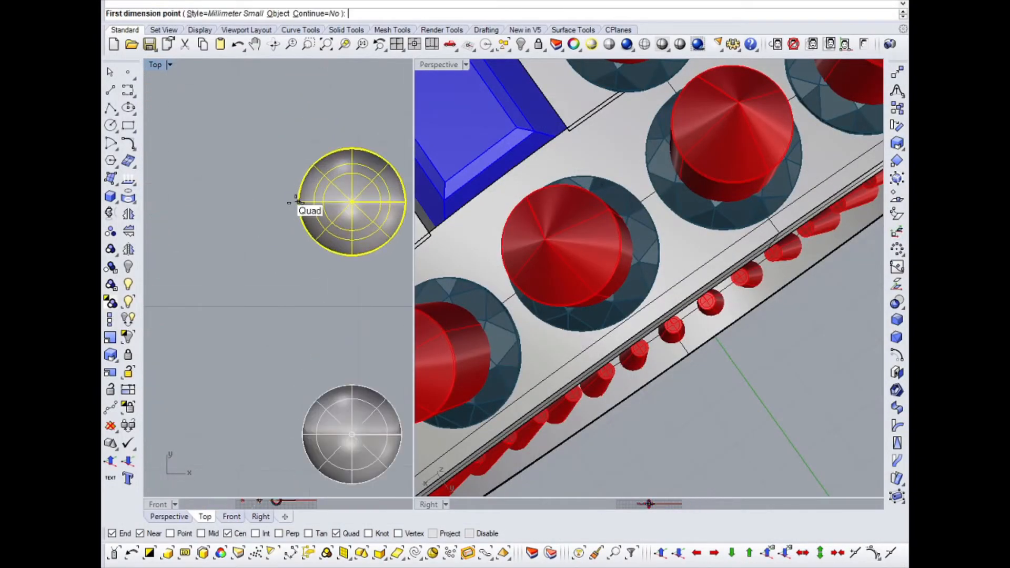
left_click(298, 202)
left_click(388, 202)
scroll(322, 227, "down", 5)
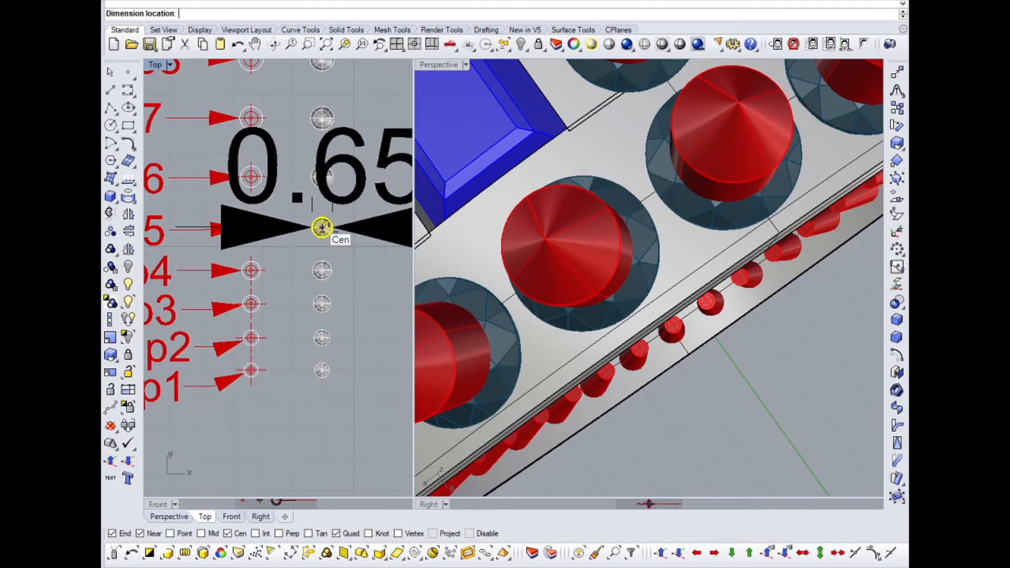
left_click(321, 227)
scroll(280, 200, "up", 5)
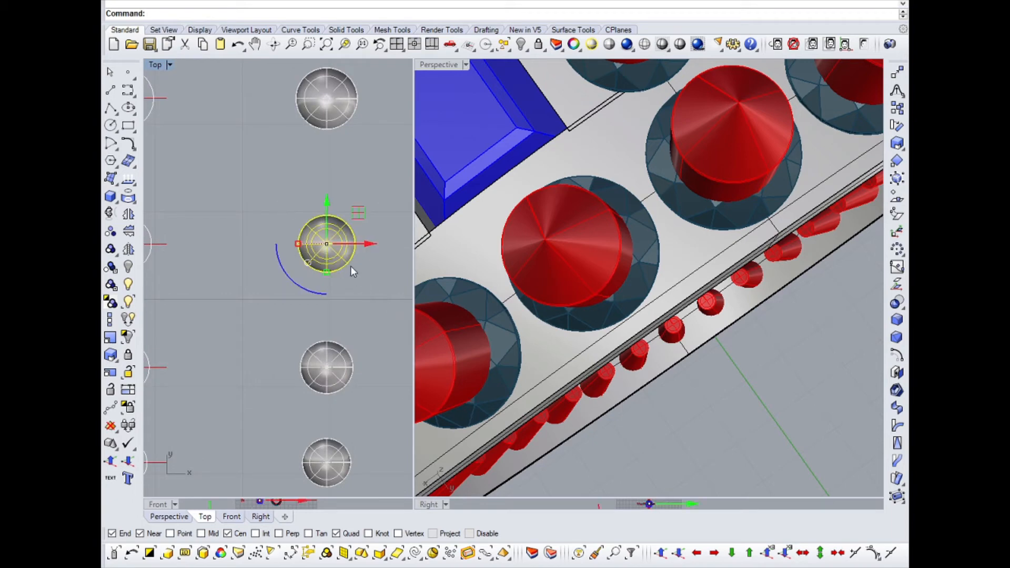
Step: Orient the p5 prong from its centre onto the band's outer surface, in the rim-side gap between two round stones
type("OrientOnSrf")
key("Return")
scroll(340, 229, "up", 5)
left_click(280, 292)
left_click(304, 125)
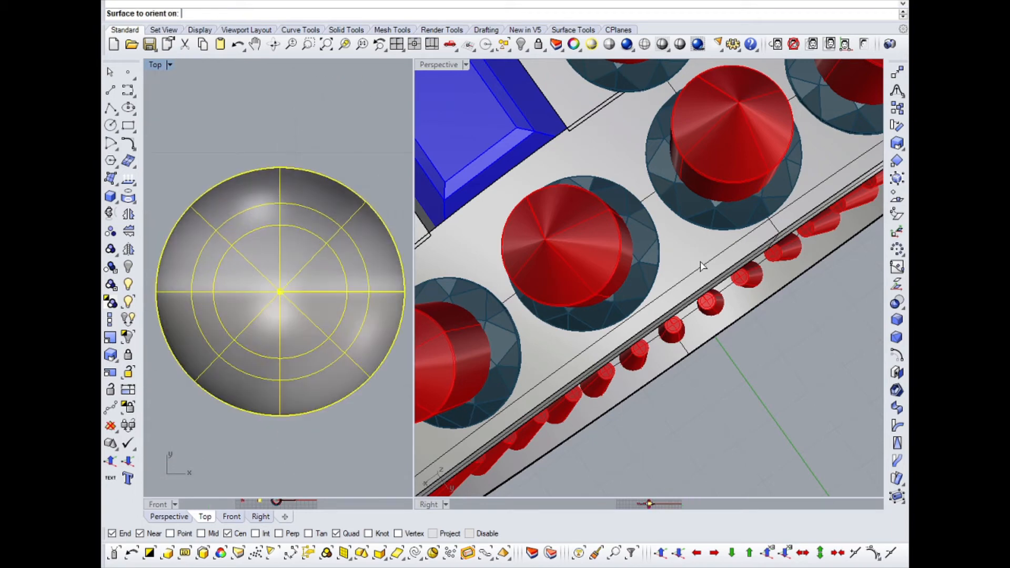
left_click(681, 239)
key("Return")
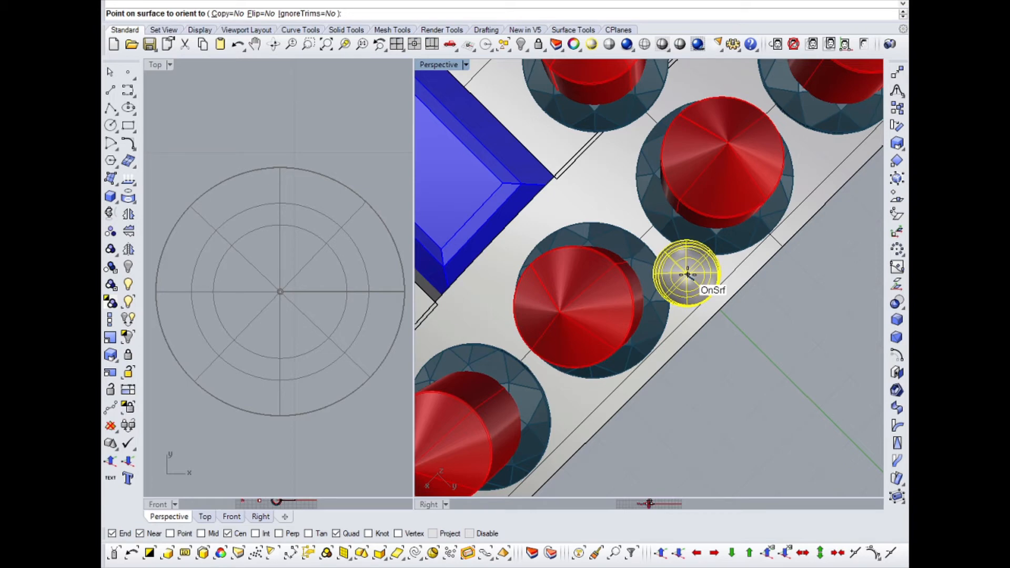
left_click(685, 275)
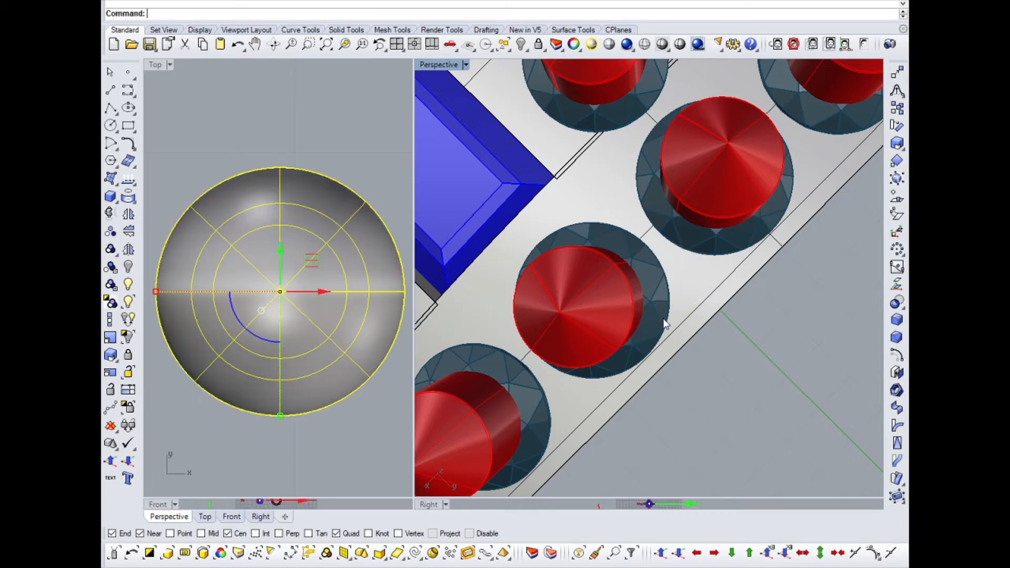
Step: In the front view, rotate the placed prong about the ring's centre to adjust its position in the gap between the two round stones
middle_click(689, 277)
left_click(753, 289)
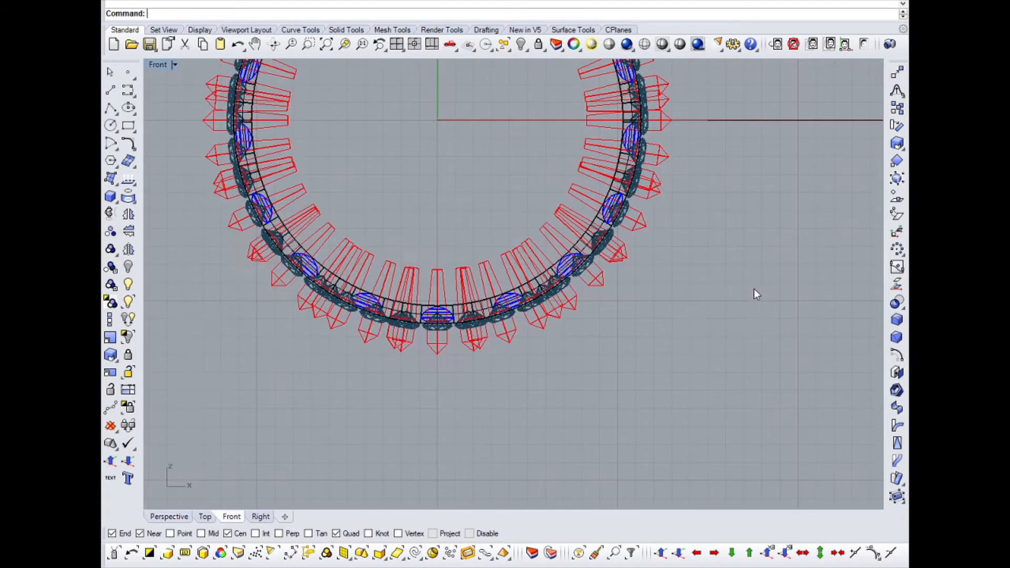
scroll(492, 292, "down", 3)
scroll(508, 200, "up", 6)
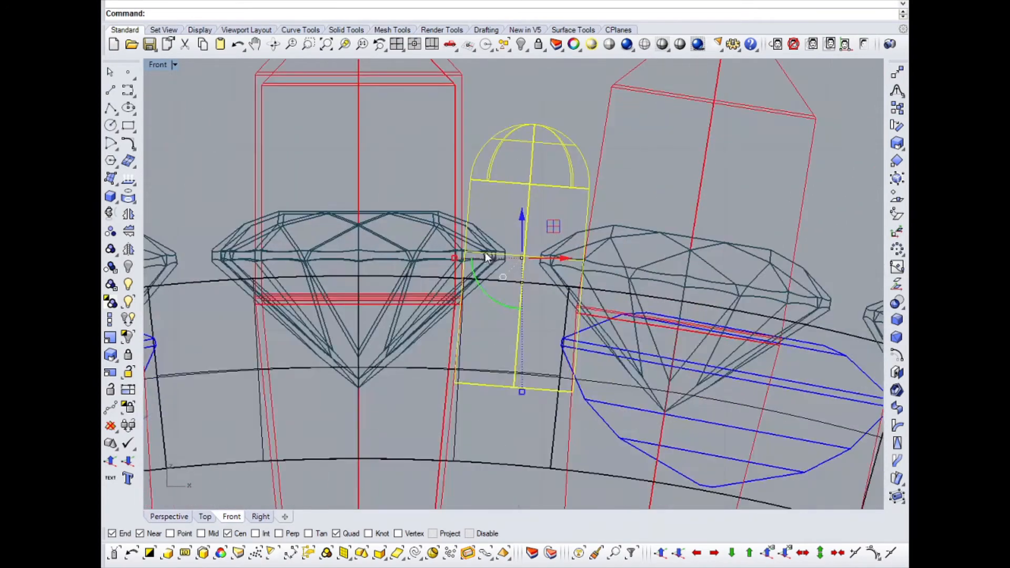
key("Escape")
scroll(513, 236, "down", 3)
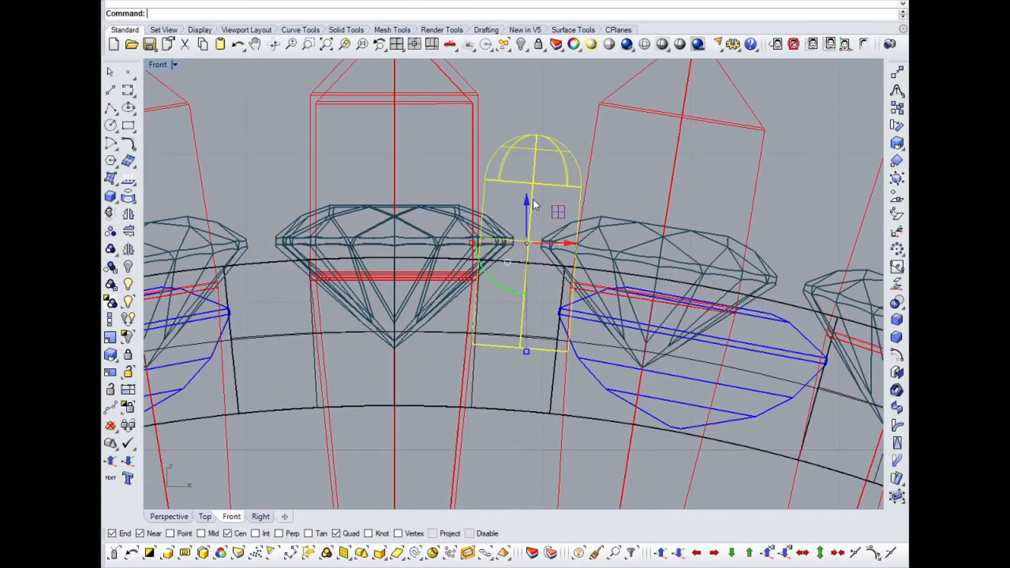
left_click(898, 129)
scroll(506, 247, "up", 2)
left_click(518, 221)
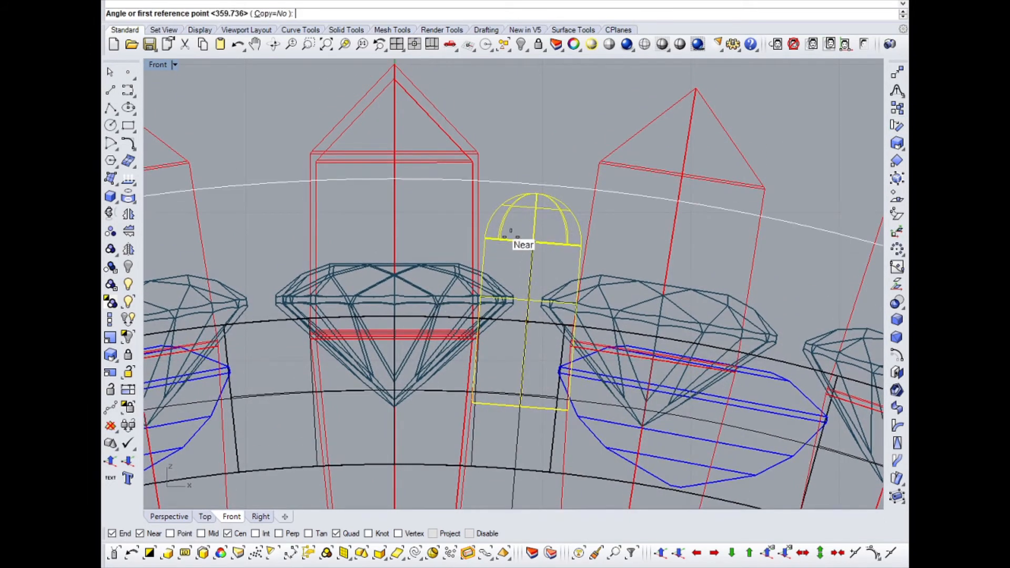
scroll(547, 189, "up", 3)
left_click(561, 164)
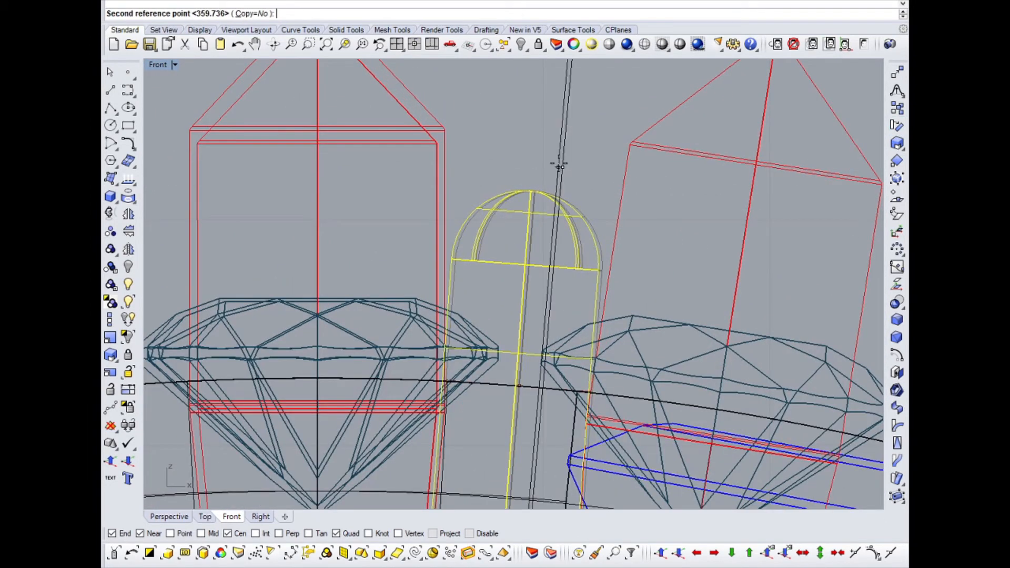
left_click(540, 208)
key("Escape")
scroll(545, 283, "down", 3)
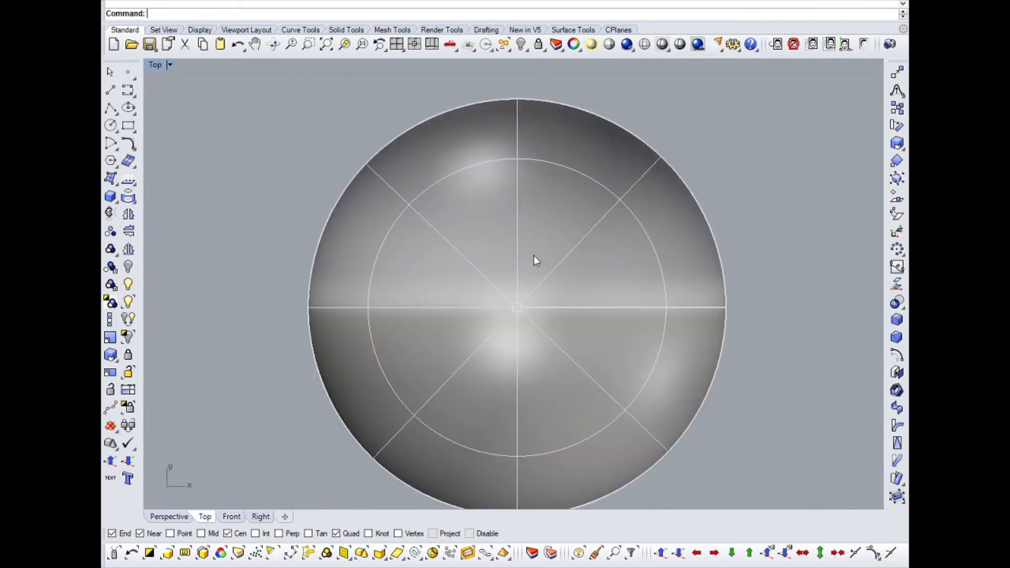
Step: Mirror the prong across the upper stone row's centreline, and mirror the resulting pair across the band to the lower outer row
scroll(444, 258, "down", 3)
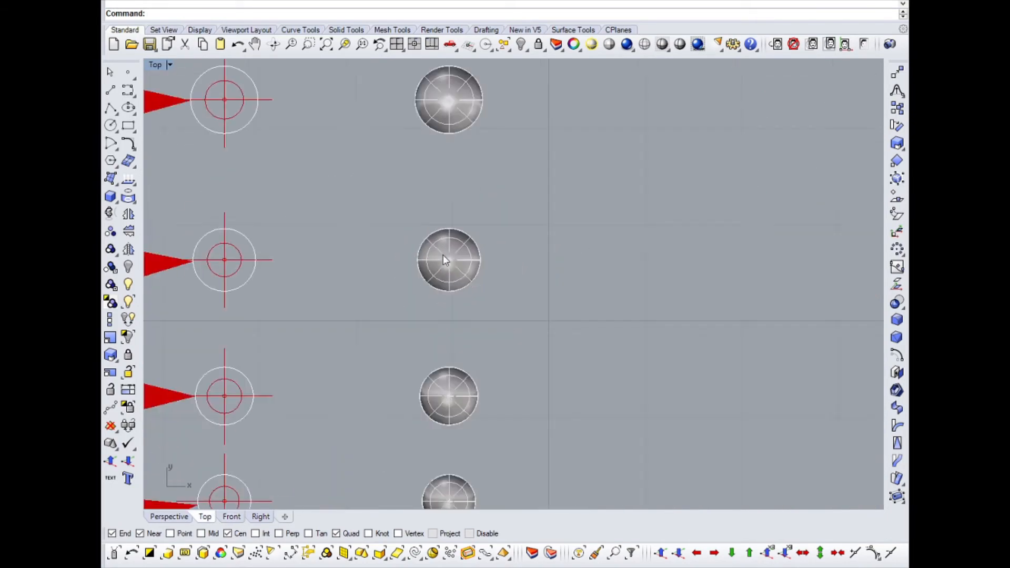
middle_click(561, 184)
left_click(562, 240)
scroll(487, 256, "down", 7)
right_click_drag(497, 317, 481, 277)
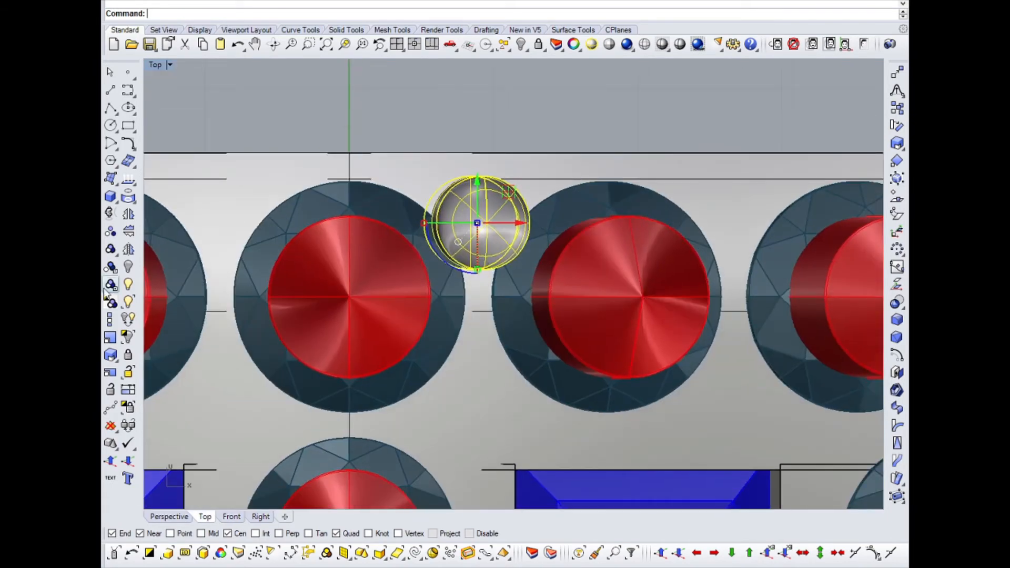
left_click(130, 265)
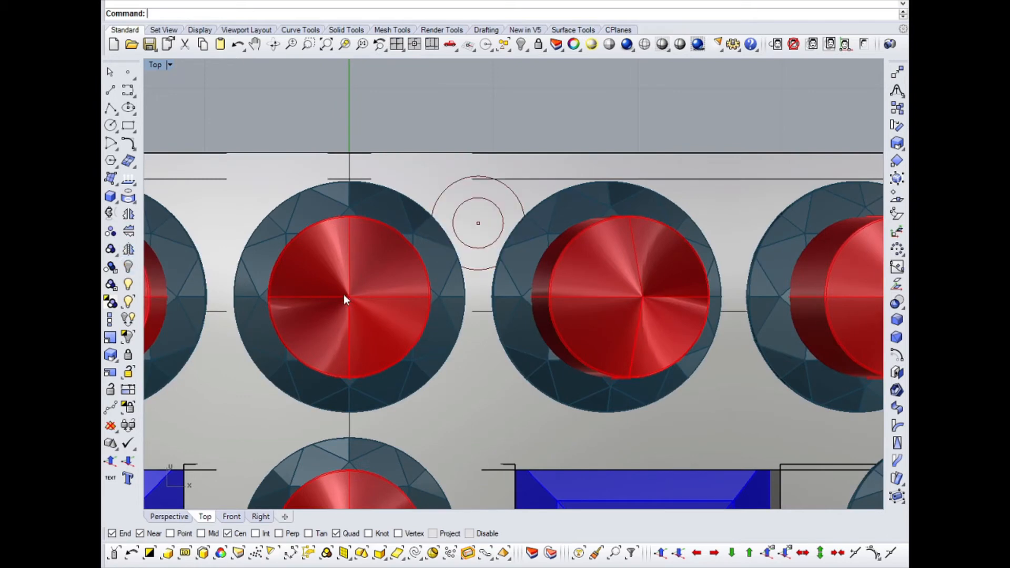
left_click(488, 203)
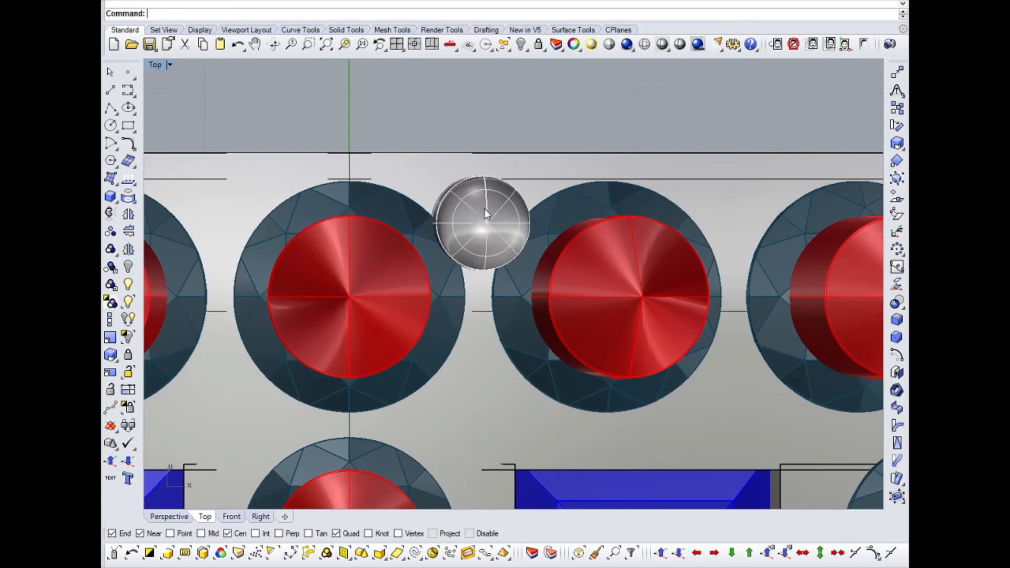
left_click(129, 250)
left_click(350, 296)
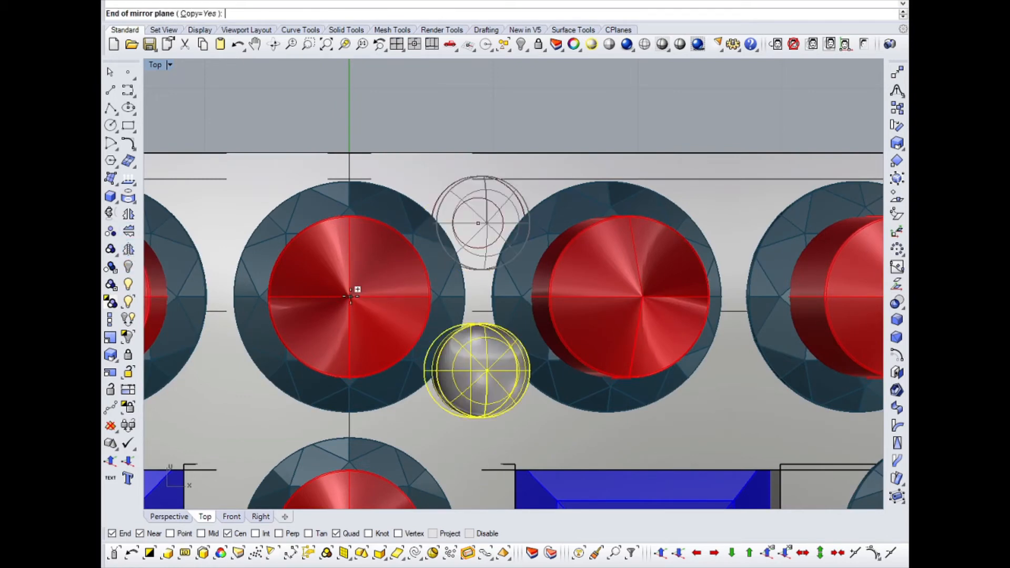
left_click(744, 376)
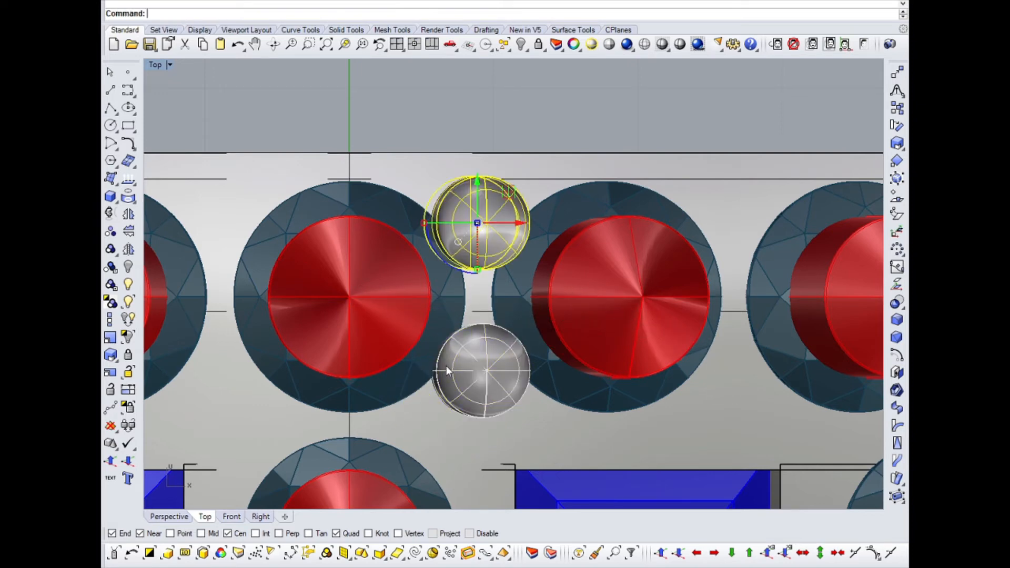
scroll(457, 223, "down", 10)
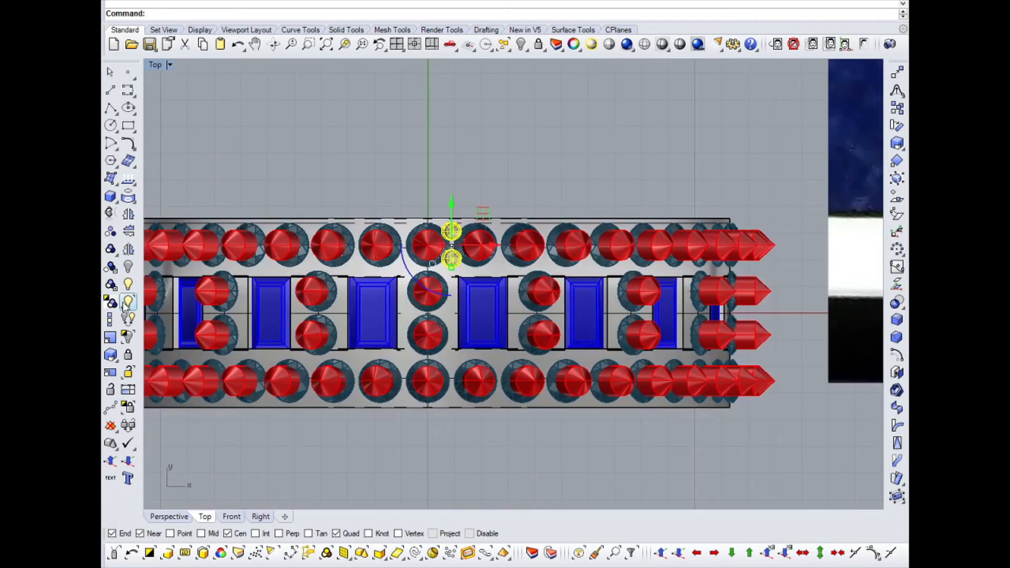
scroll(456, 415, "up", 3)
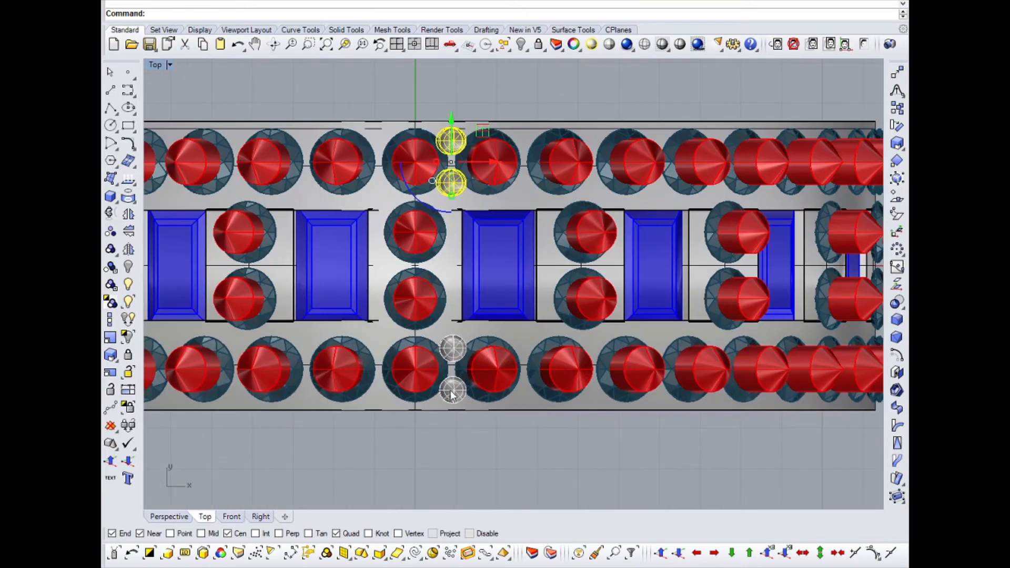
Step: Polar array the prongs around the ring's centre in the front view, filling the gaps between the round stones of both outer rows
key("ctrl+F2")
scroll(473, 356, "down", 3)
scroll(488, 364, "up", 2)
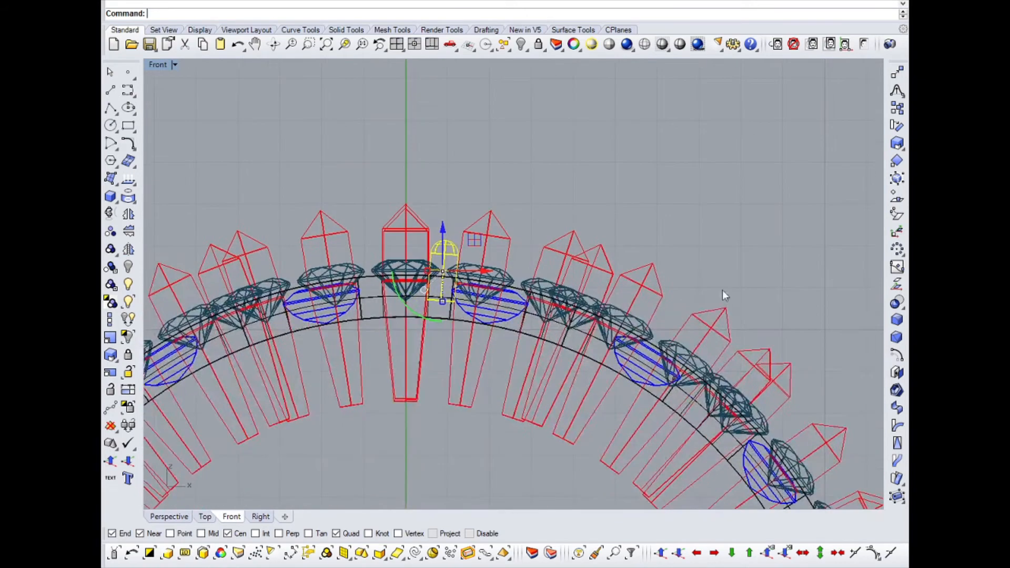
left_click(897, 249)
right_click_drag(589, 199, 576, 245)
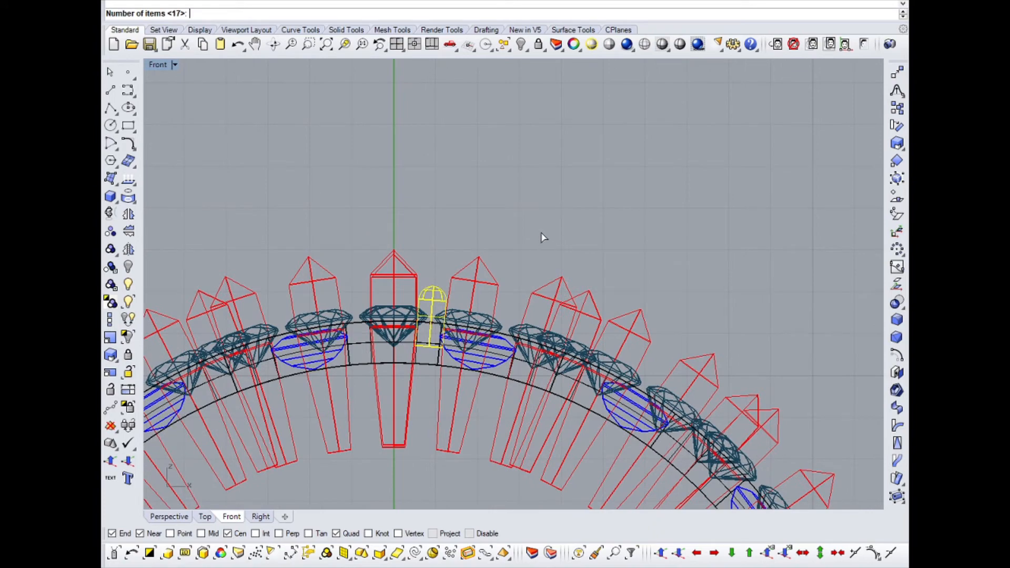
key("Return")
key("Return")
key("Return")
Step: Examine how the arrayed prongs sit between the round stones of both outer rows, in perspective and in the top view beside the reference photo
key("ctrl+F4")
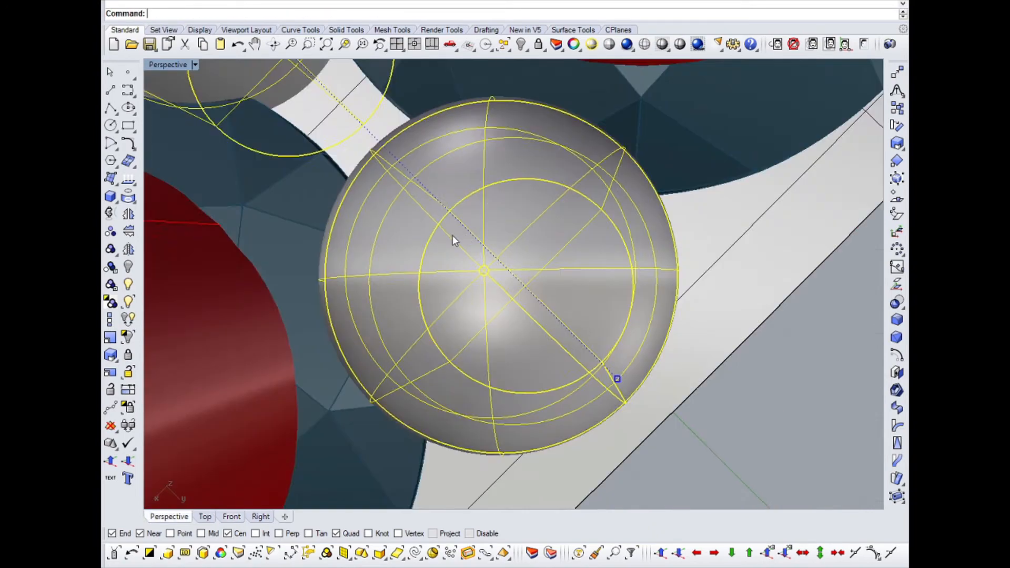
scroll(453, 236, "down", 5)
right_click_drag(453, 236, 581, 326)
scroll(516, 322, "down", 5)
key("Escape")
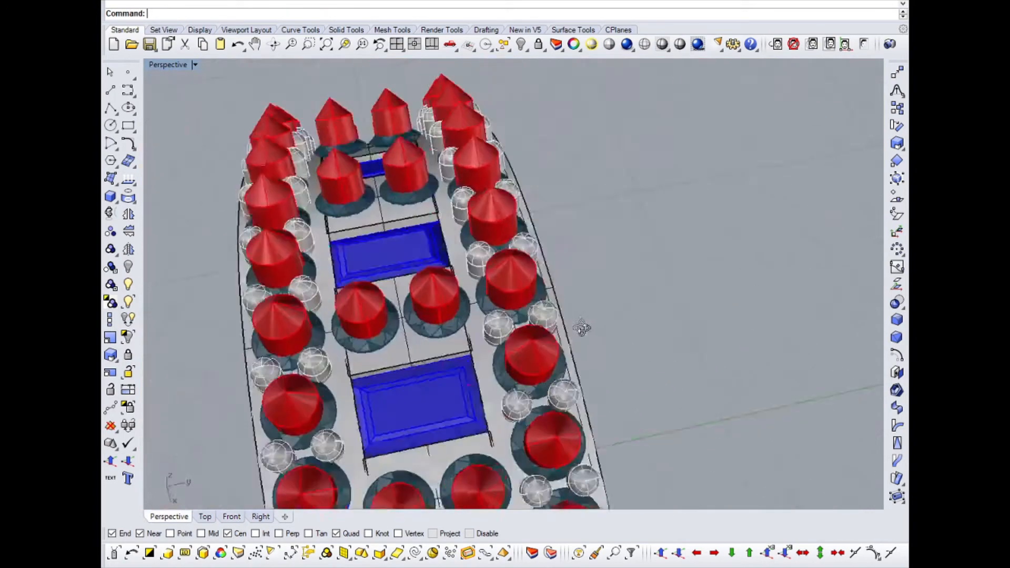
scroll(581, 326, "up", 2)
middle_click(611, 237)
left_click(622, 225)
mouse_move(451, 332)
right_mouse_down()
mouse_move(623, 346)
mouse_move(584, 364)
mouse_move(517, 321)
mouse_move(528, 340)
mouse_move(518, 345)
right_mouse_up()
middle_click(501, 296)
left_click(501, 262)
scroll(498, 305, "up", 3)
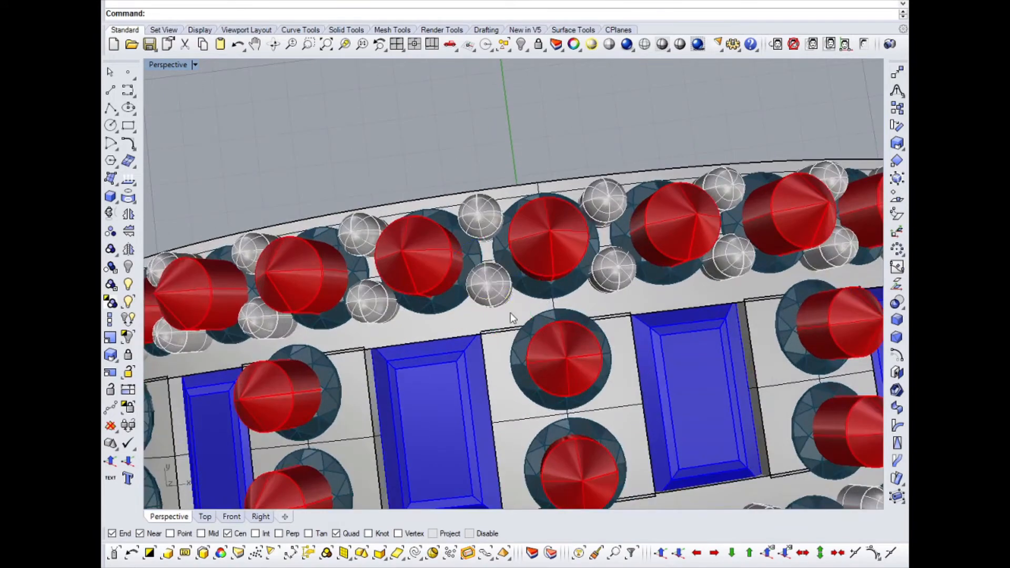
scroll(537, 310, "down", 5)
key("ctrl+F1")
scroll(518, 218, "down", 12)
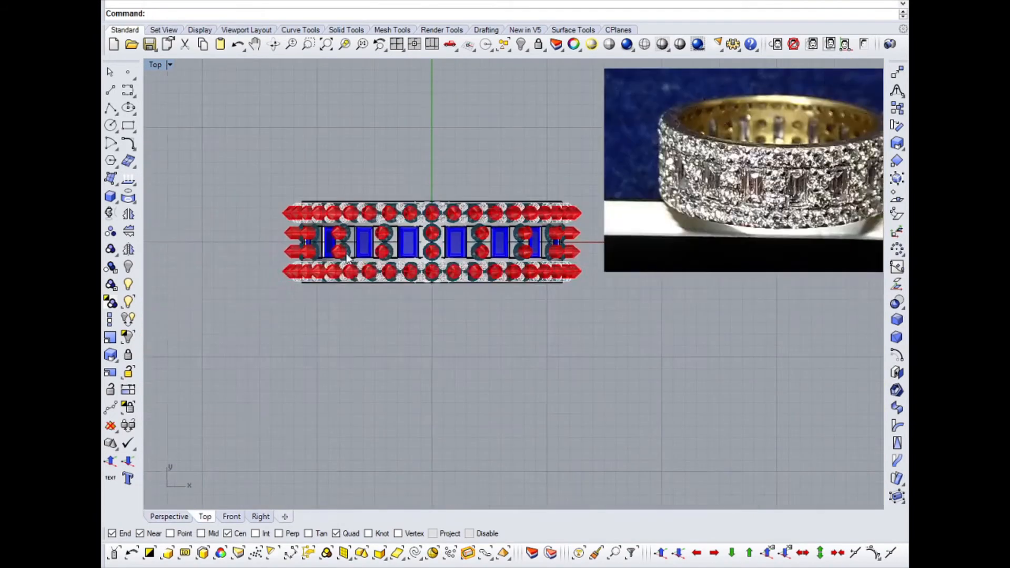
Step: Orient a prong from the spare-prong row onto the band's surface with Copy=Yes, placing it between the two central round stones, offset to one side
right_click_drag(348, 257, 455, 281)
double_click(159, 62)
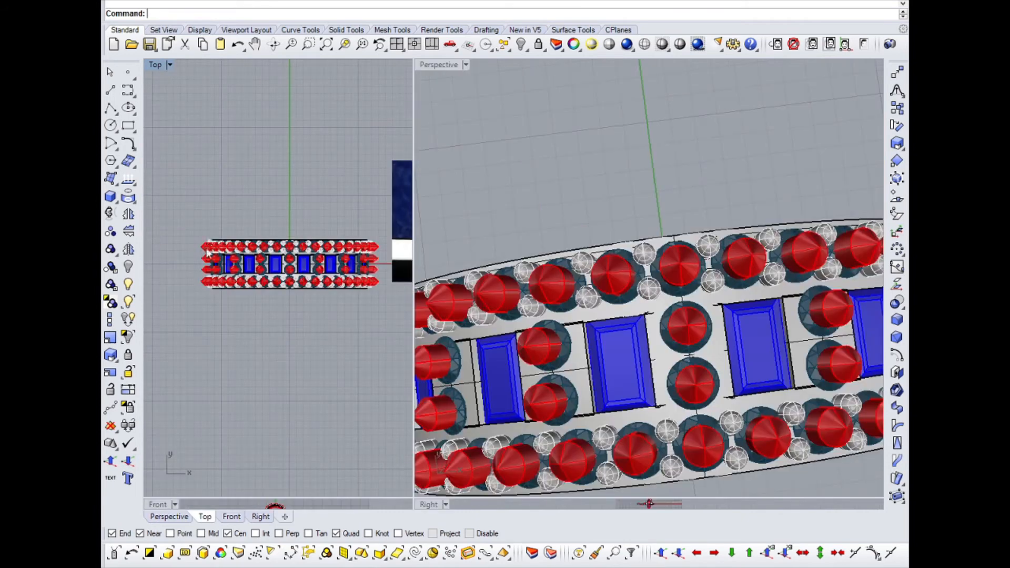
scroll(242, 284, "down", 3)
scroll(242, 284, "up", 10)
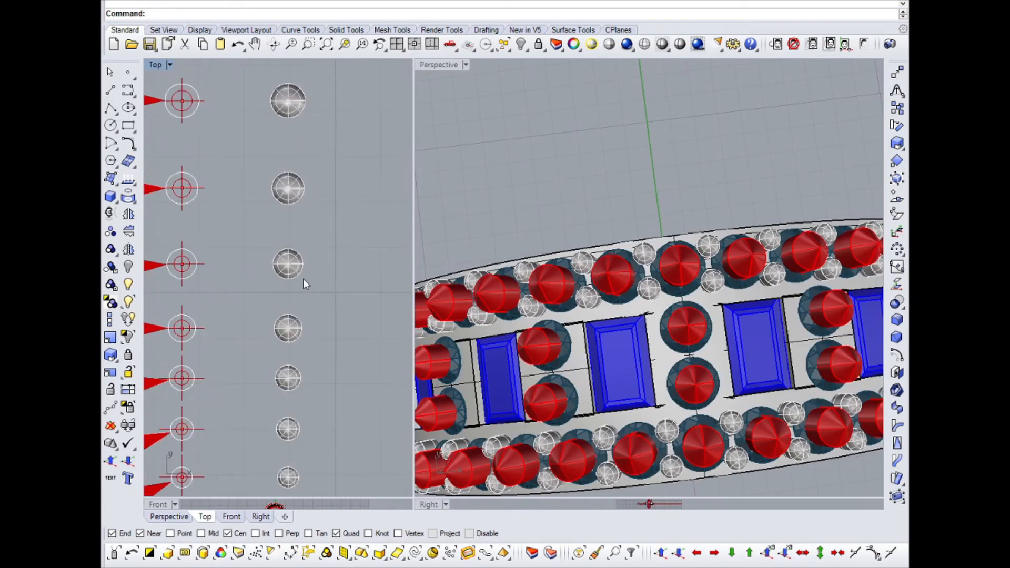
right_click_drag(315, 337, 271, 292)
type("O")
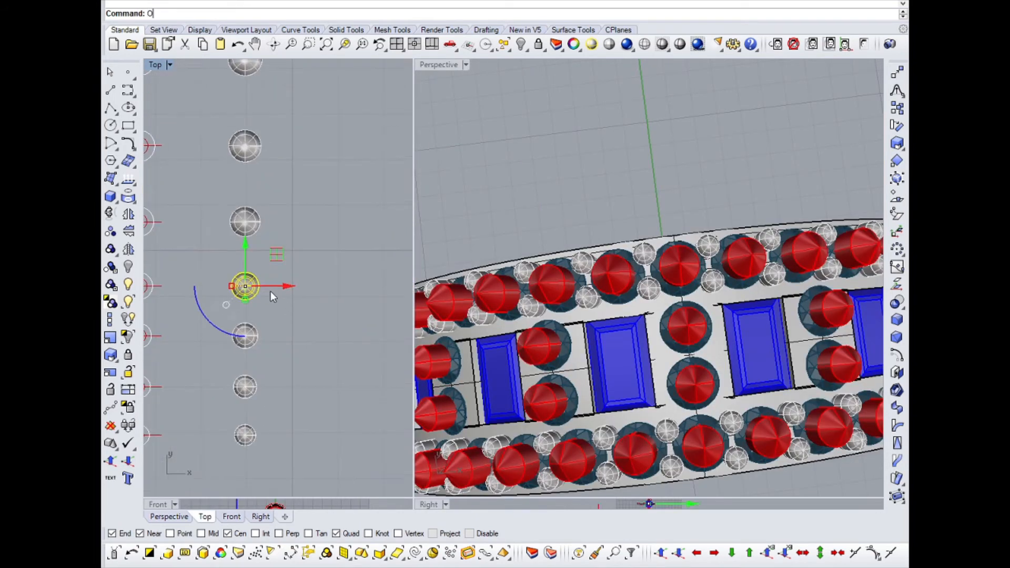
key("Return")
scroll(260, 277, "up", 10)
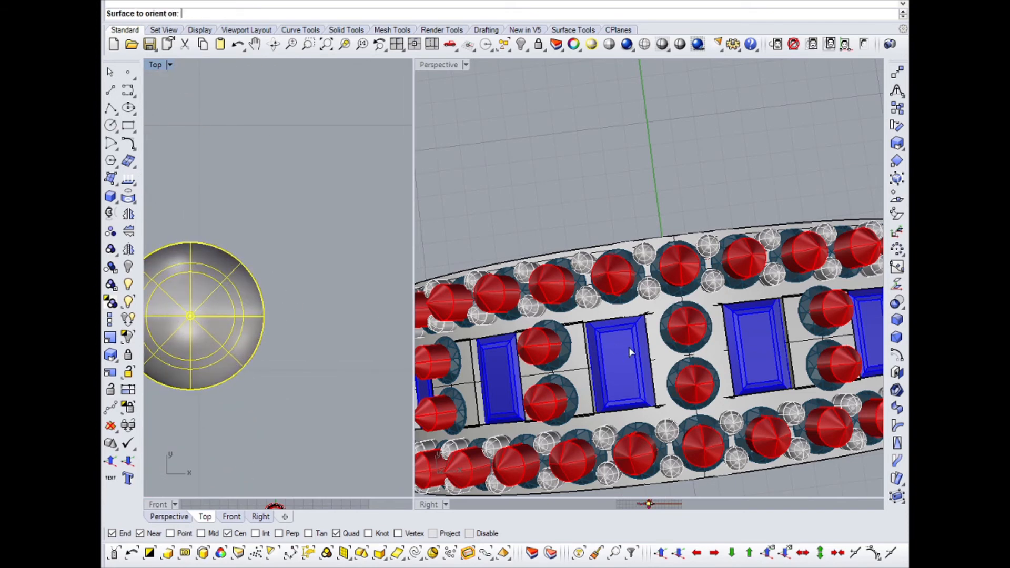
scroll(631, 352, "up", 3)
left_click(656, 336)
key("Return")
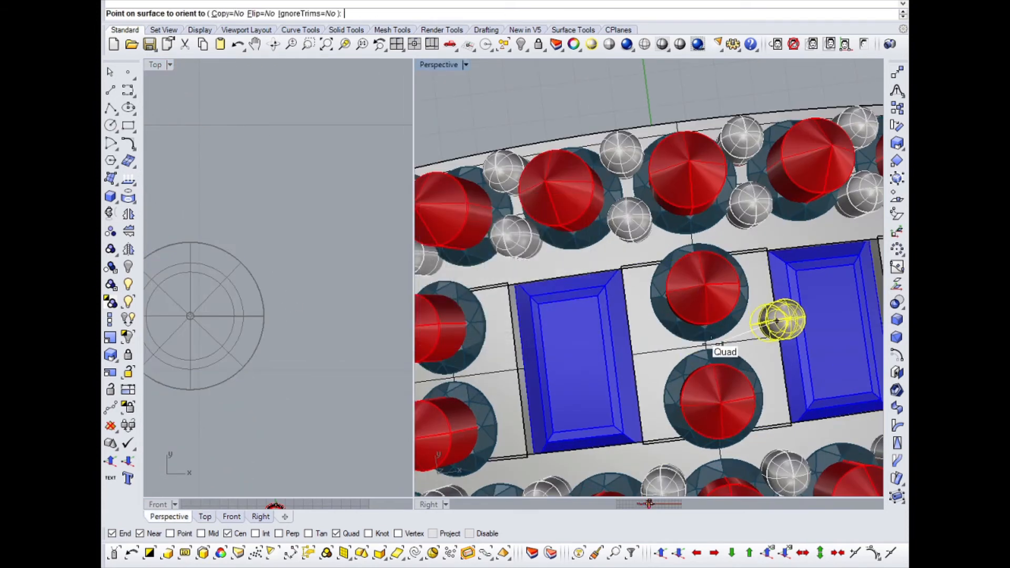
scroll(658, 343, "up", 1)
scroll(677, 349, "up", 2)
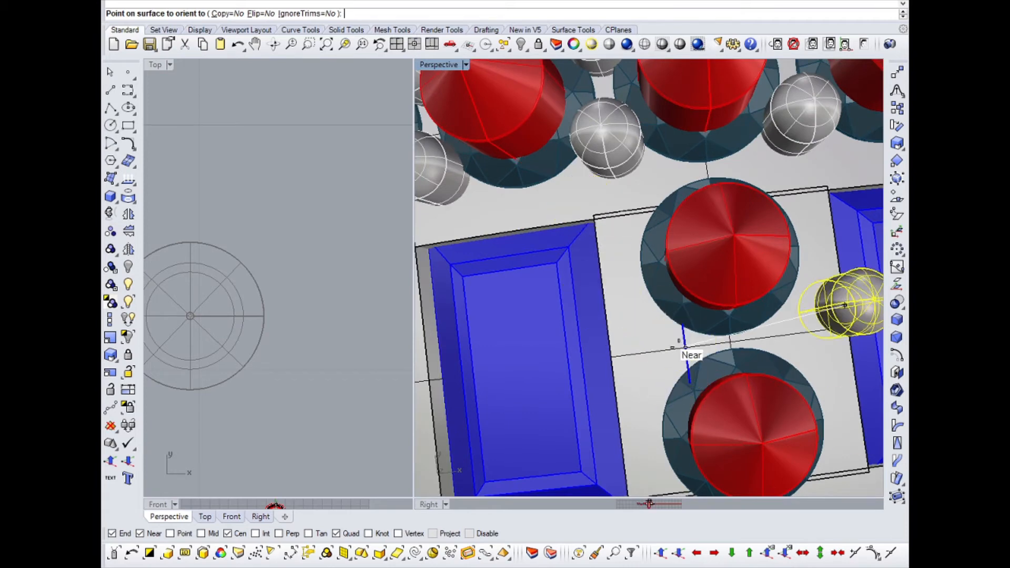
right_click_drag(851, 301, 835, 305)
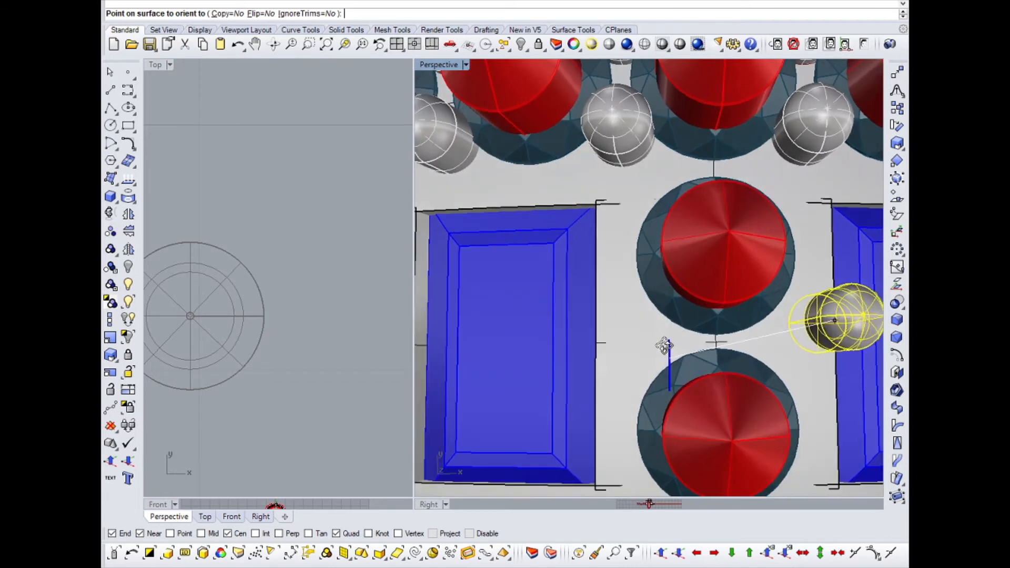
left_click(226, 13)
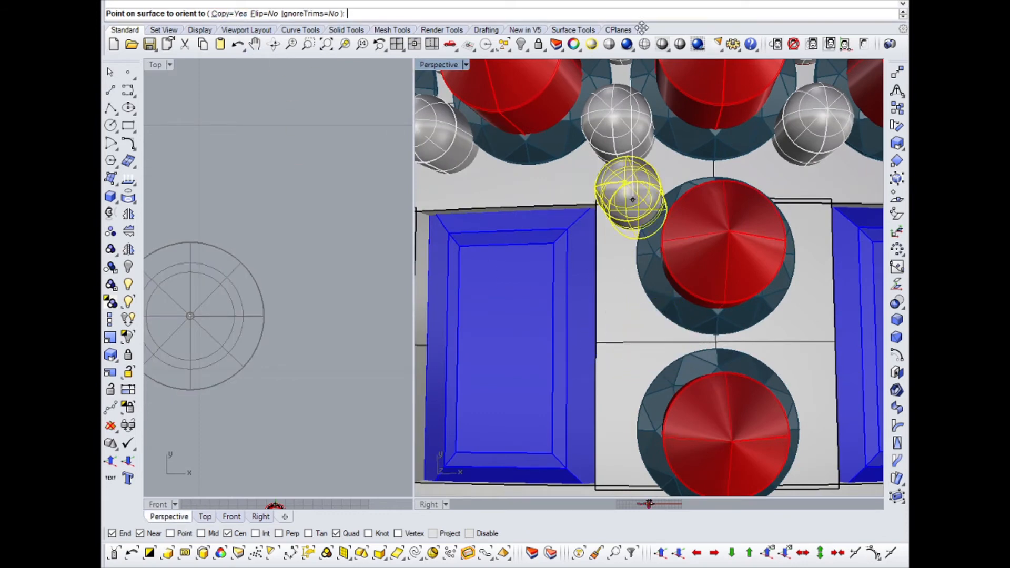
scroll(662, 341, "up", 5)
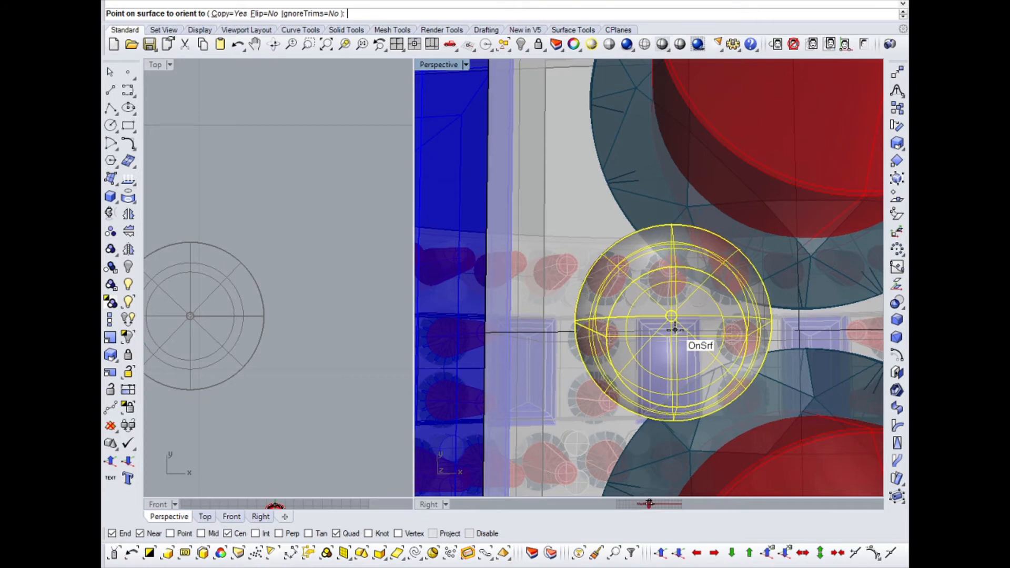
scroll(645, 342, "down", 5)
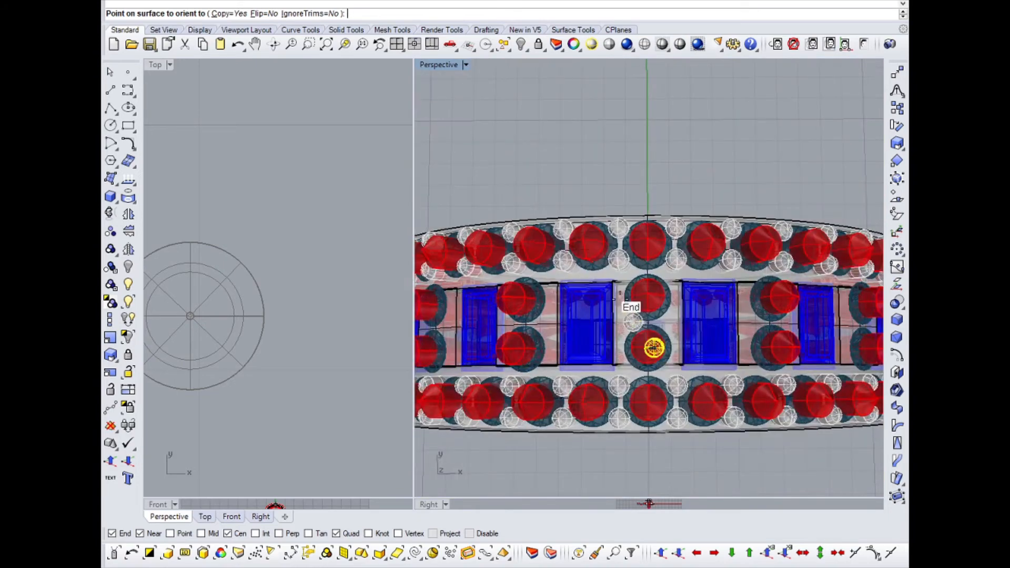
scroll(601, 271, "up", 3)
key("Escape")
key("Escape")
Step: Restore the opaque shaded display and select the prong placed between the two central round stones for work in the top view
key("ctrl+F1")
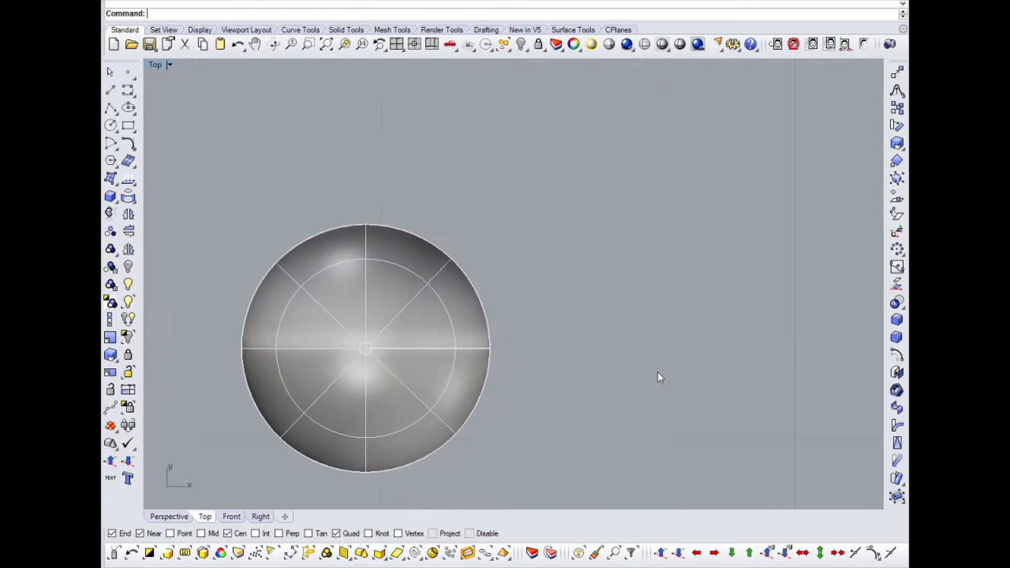
scroll(434, 287, "down", 10)
scroll(447, 279, "down", 8)
key("ctrl+F4")
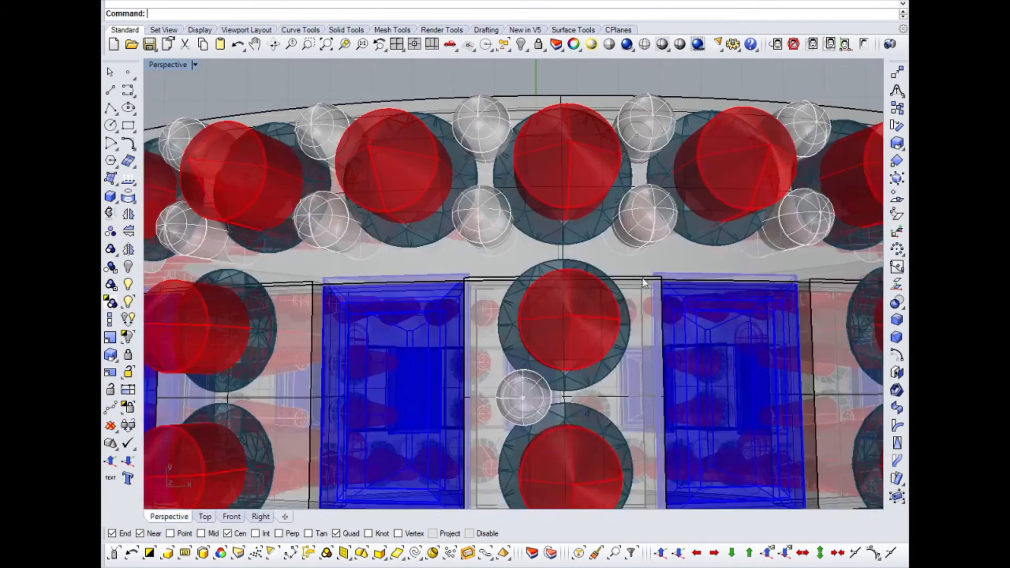
right_click_drag(510, 404, 505, 103)
scroll(505, 103, "down", 5)
scroll(530, 183, "up", 8)
left_click(574, 46)
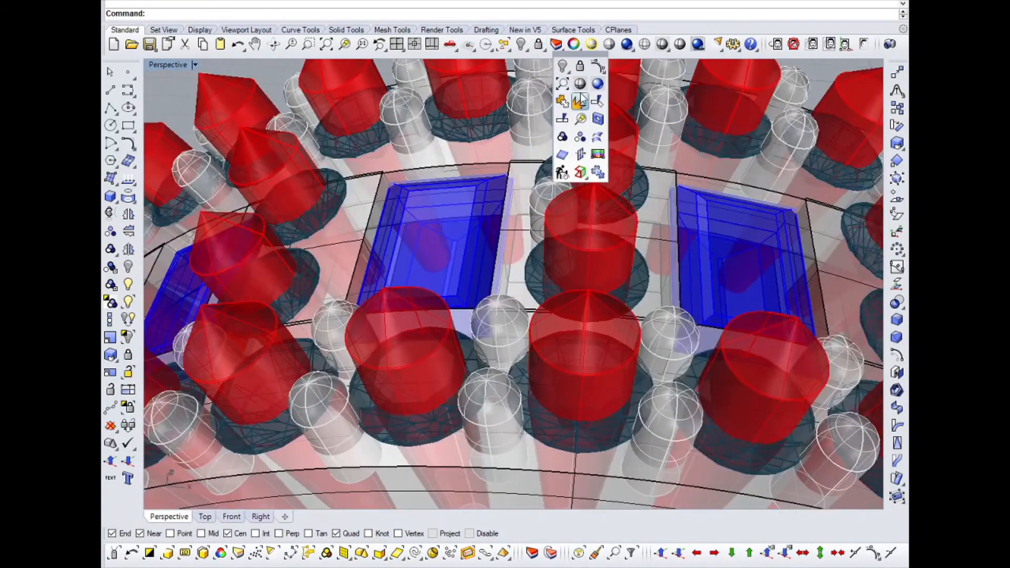
left_click(575, 162)
right_click_drag(507, 187, 535, 245)
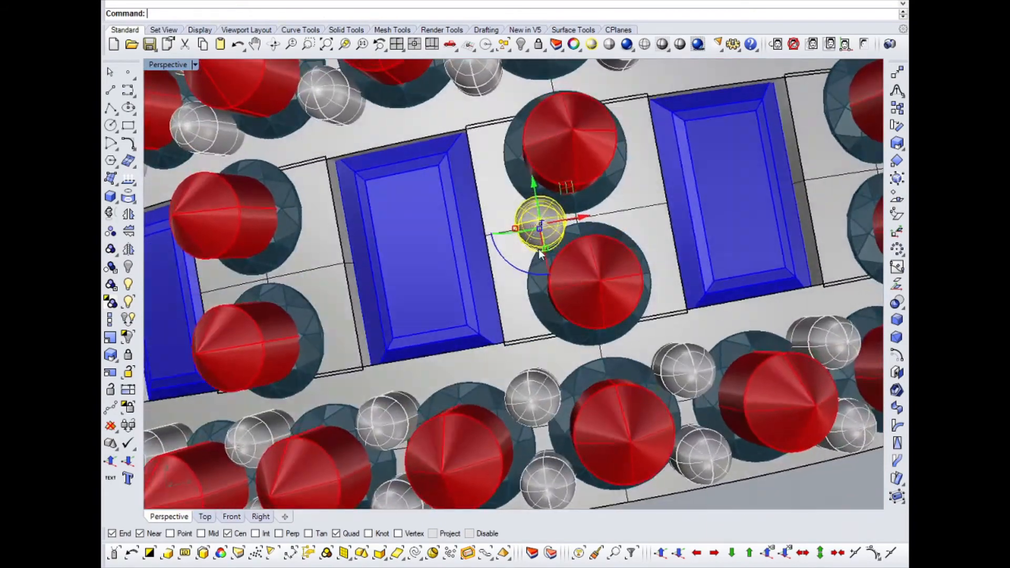
key("ctrl+F1")
scroll(535, 245, "up", 5)
scroll(670, 242, "up", 3)
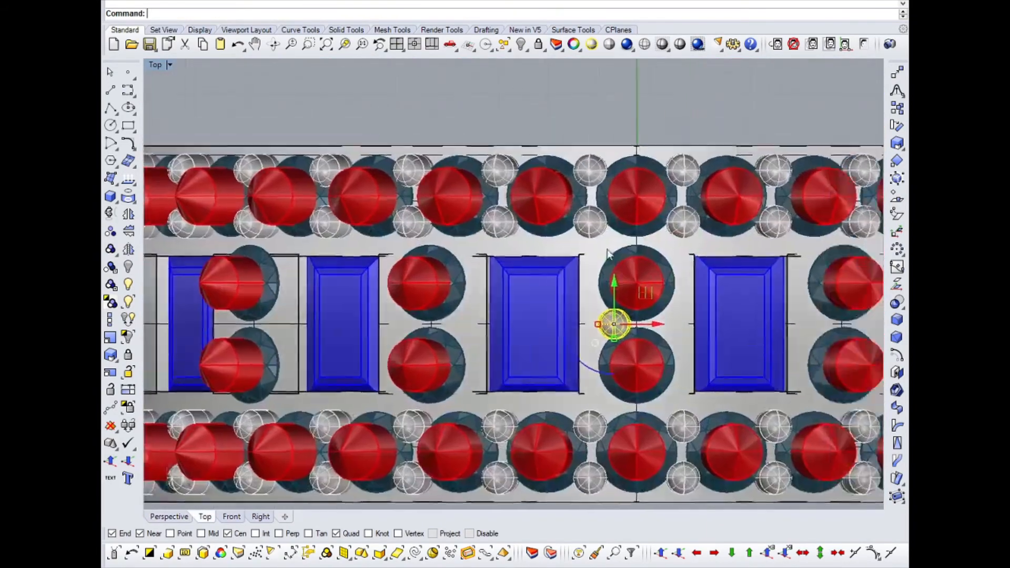
left_click(897, 108)
scroll(593, 194, "up", 2)
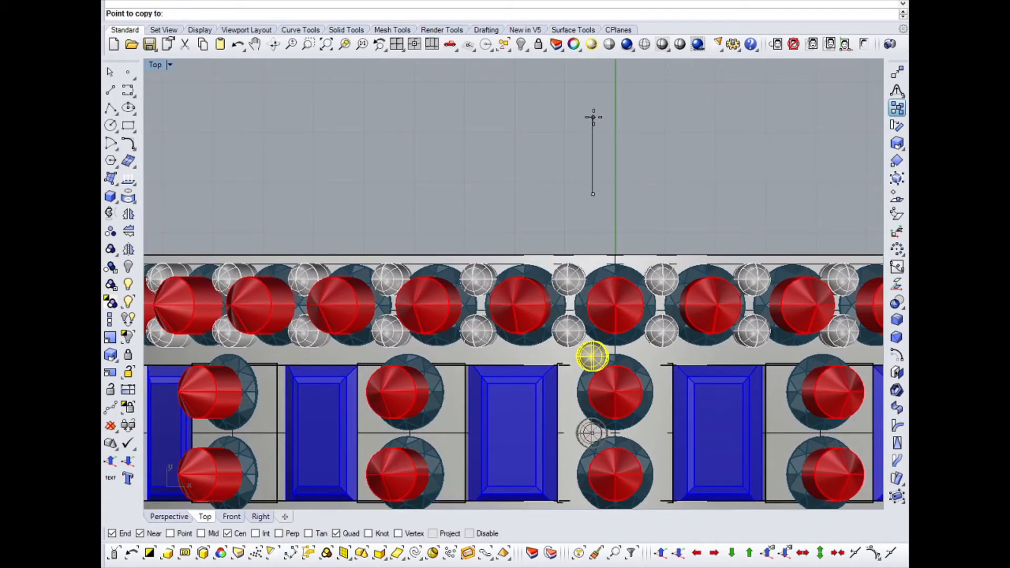
key("Escape")
Step: Mirror the selected prong across the ring's vertical centreline in the top view, giving the two central round stones a prong on each side
right_click_drag(585, 347, 567, 249)
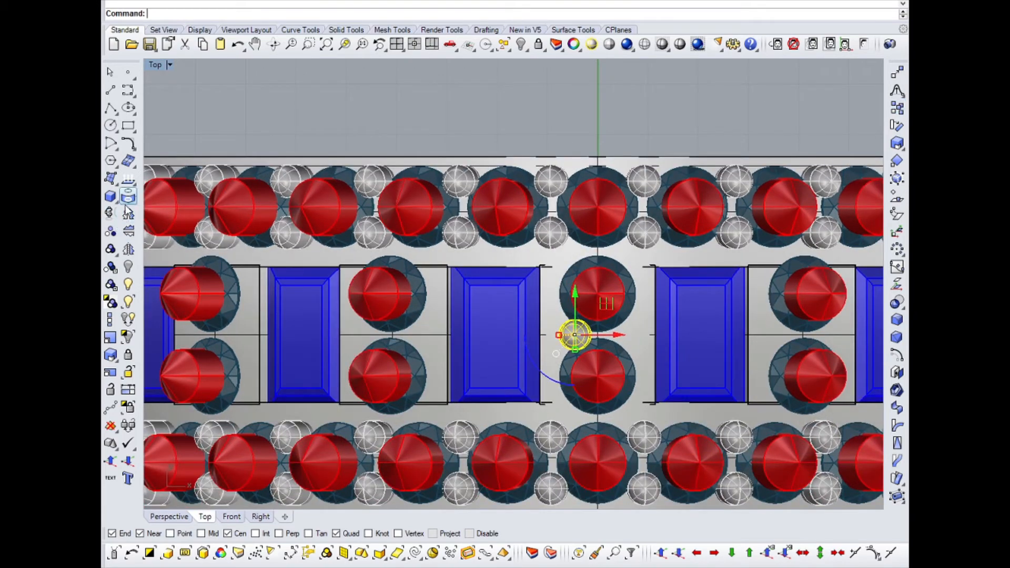
scroll(624, 327, "up", 1)
scroll(633, 337, "down", 6)
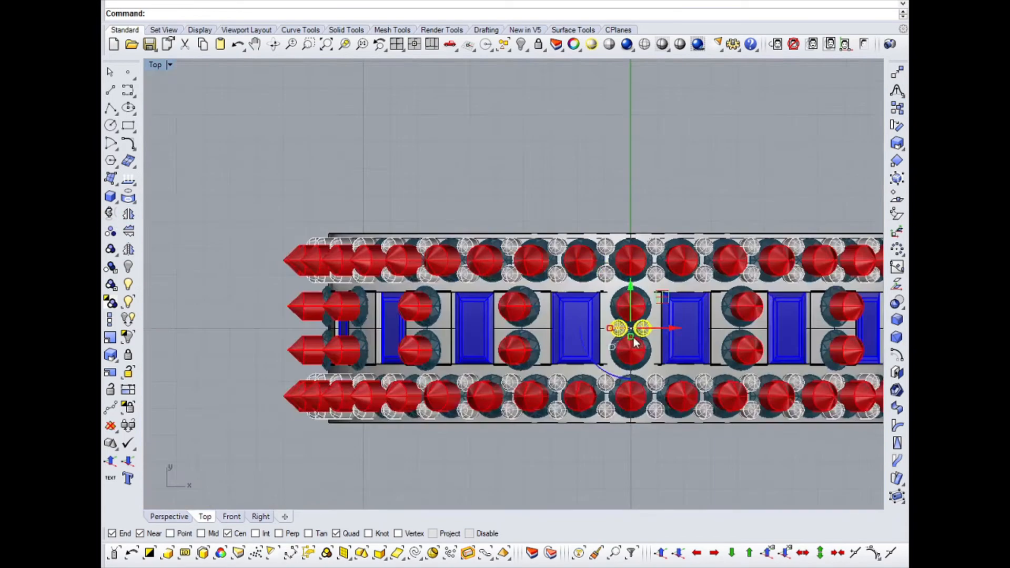
right_click_drag(327, 288, 485, 270)
scroll(301, 322, "up", 5)
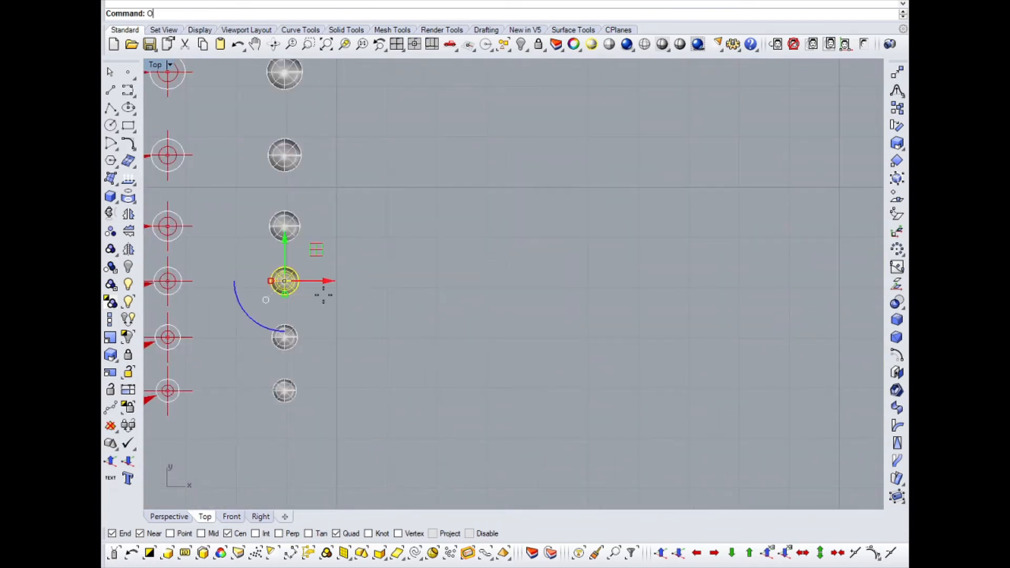
scroll(311, 273, "up", 5)
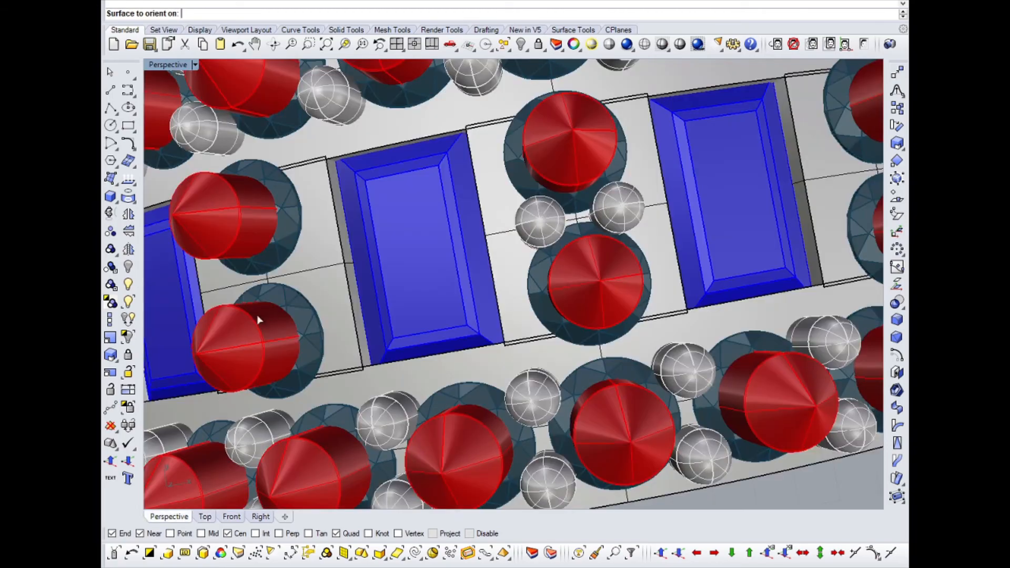
scroll(518, 426, "up", 5)
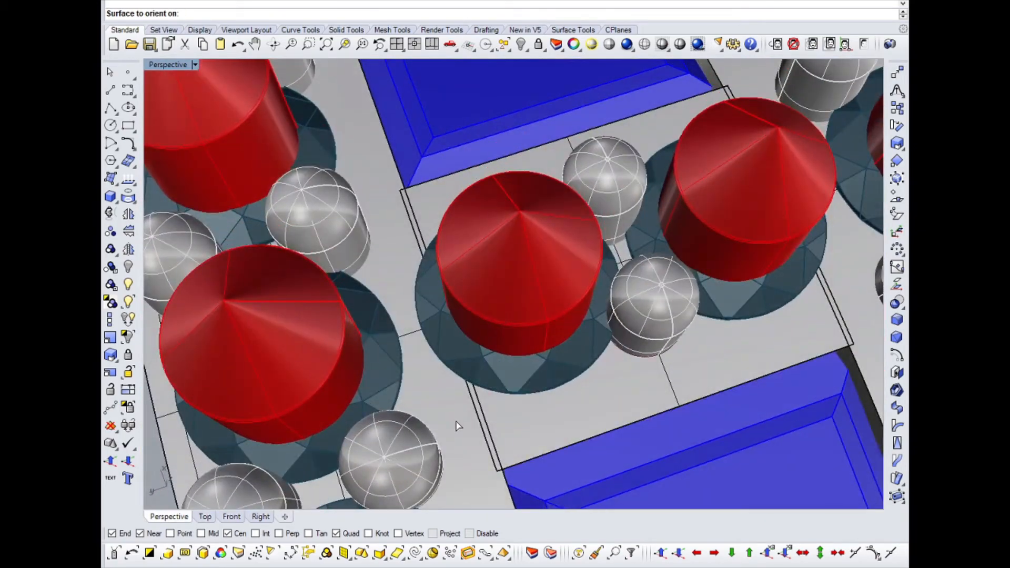
left_click(457, 425)
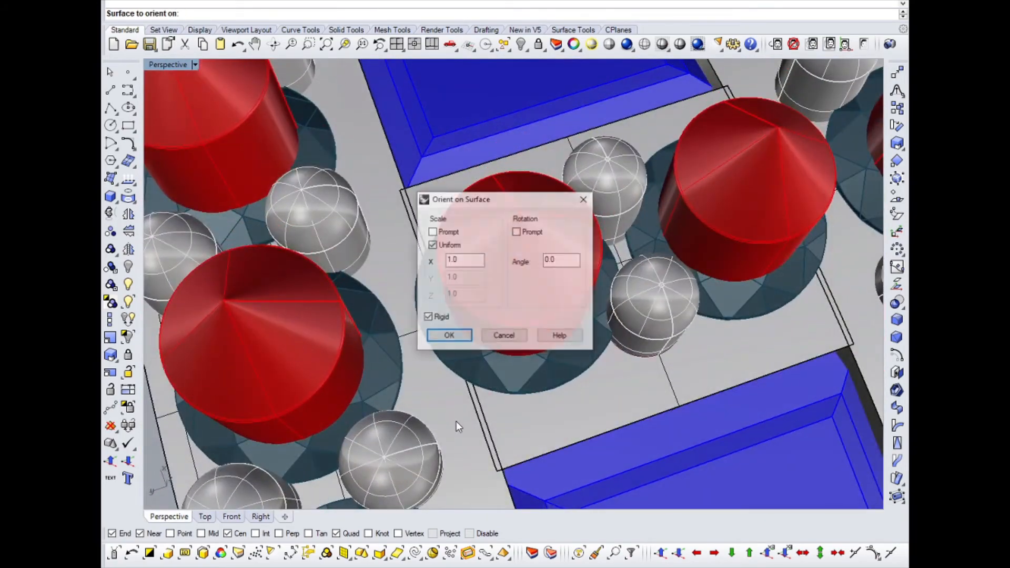
left_click(449, 337)
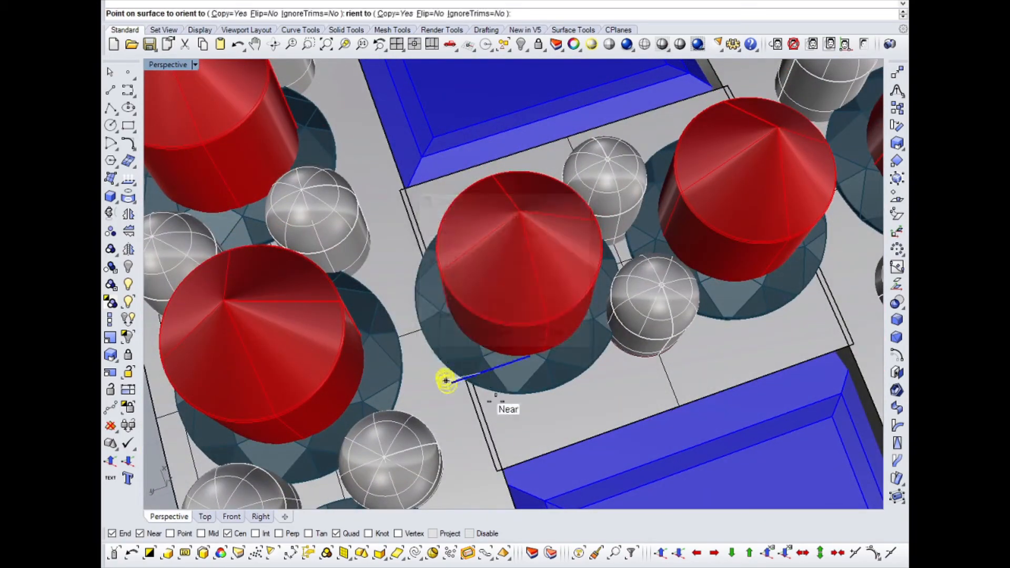
Step: Disable object snaps and orient a copy of the next smaller spare prong onto the band between a central round stone and the adjacent baguette's corner
left_click(468, 533)
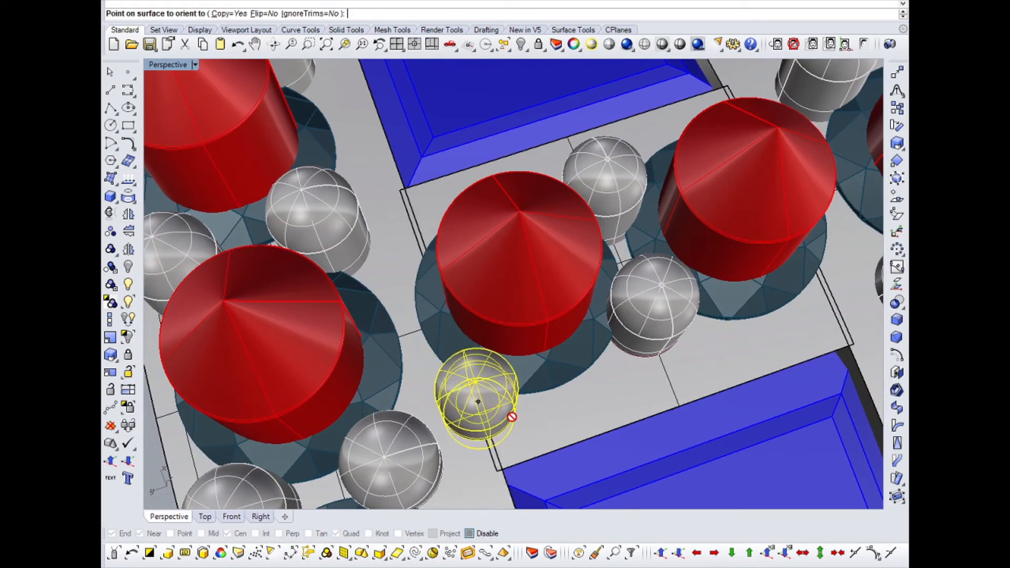
right_click_drag(513, 418, 487, 442)
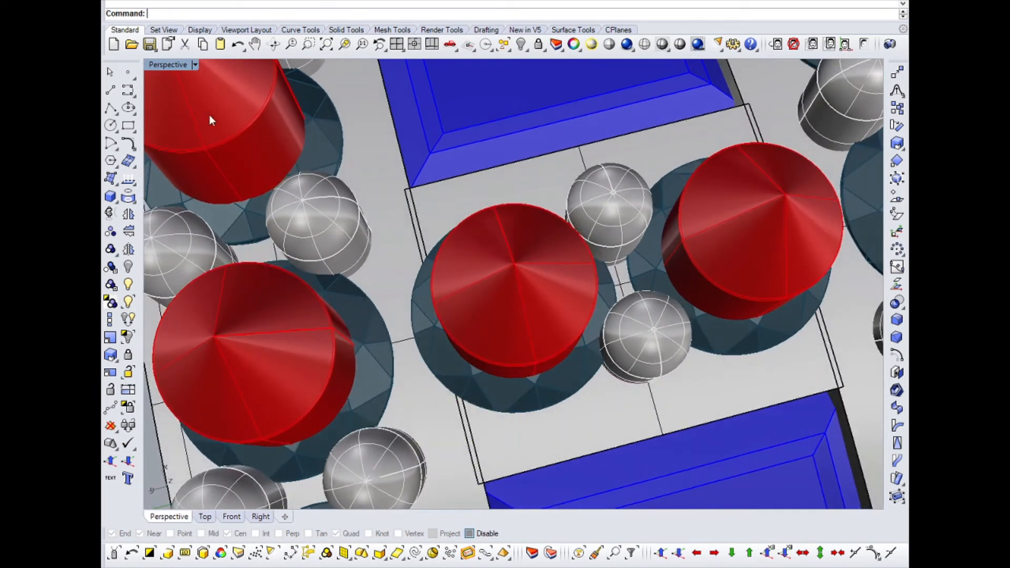
double_click(178, 64)
right_click(170, 287)
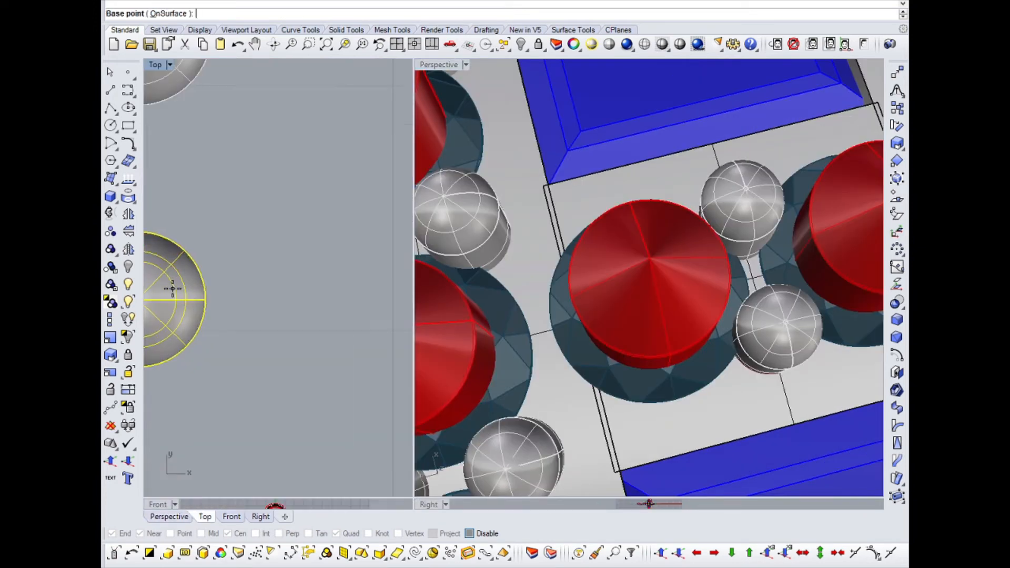
left_click(170, 287)
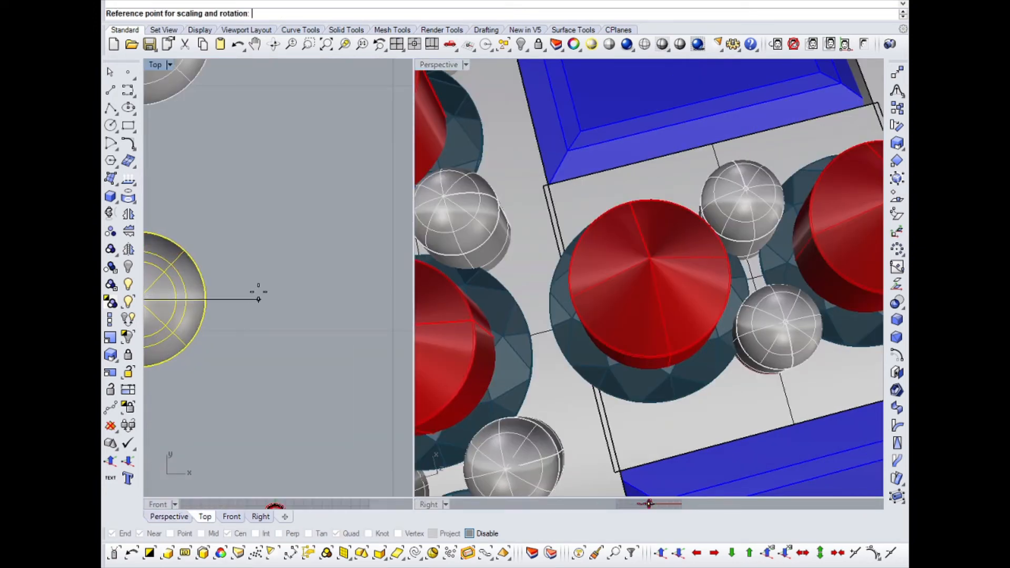
left_click(641, 419)
key("Return")
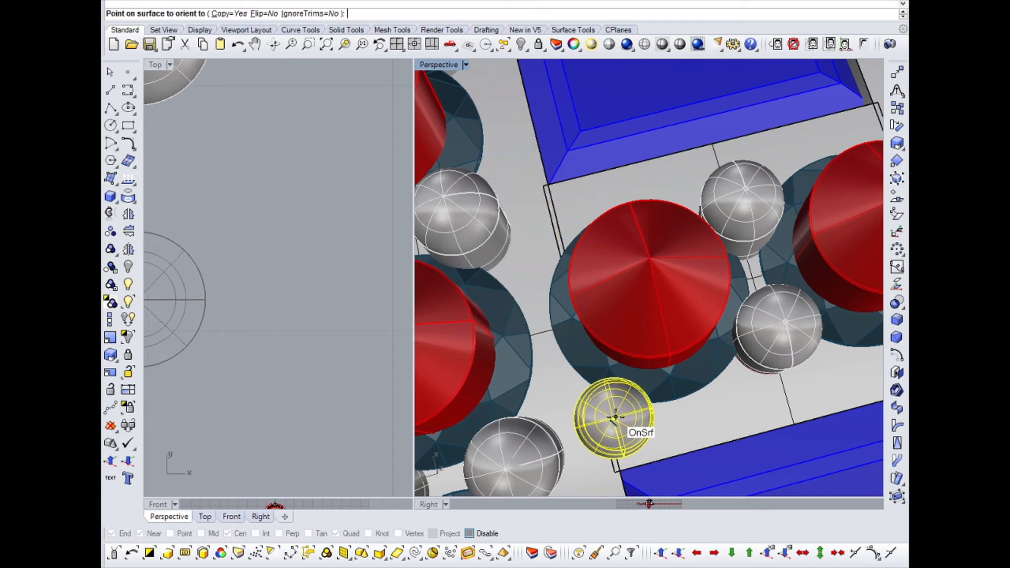
left_click(610, 255)
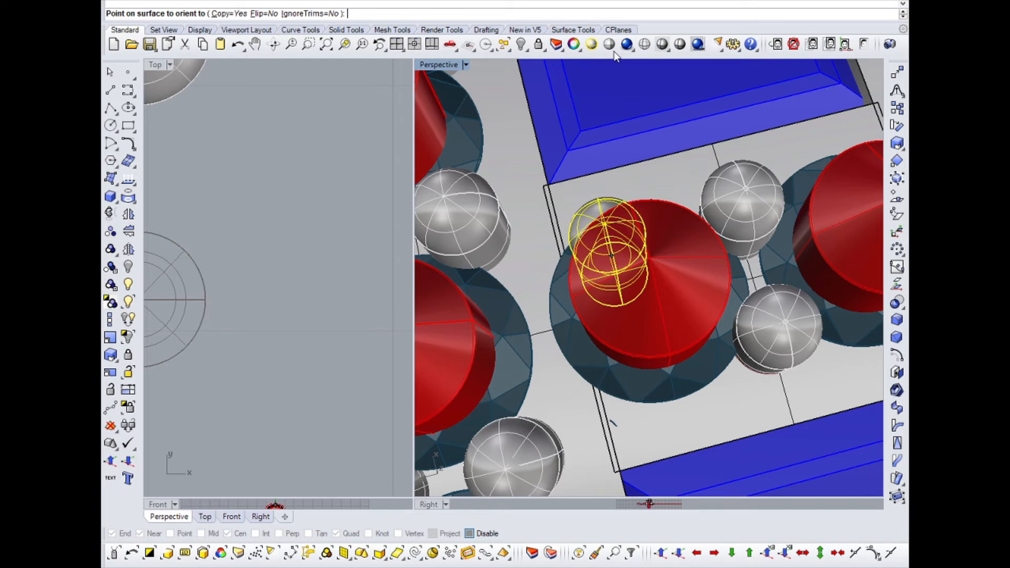
left_click(644, 45)
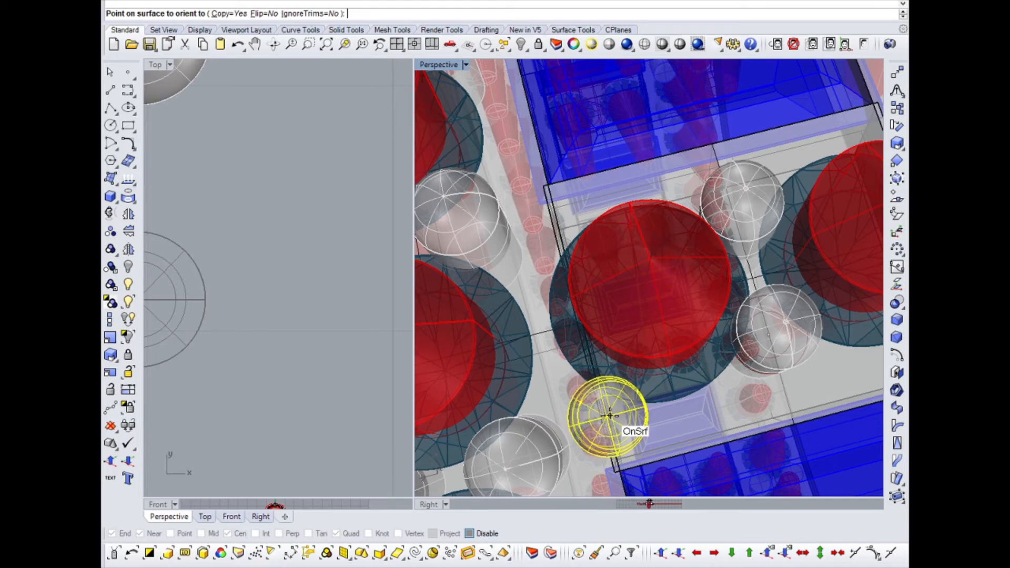
left_click(609, 416)
scroll(639, 280, "down", 6)
Step: Restore the shaded display and examine how the smaller prong sits among the round stone, the baguette corner and the outer row's prongs
right_click(642, 288)
middle_click(591, 328)
left_click(593, 295)
scroll(615, 359, "up", 2)
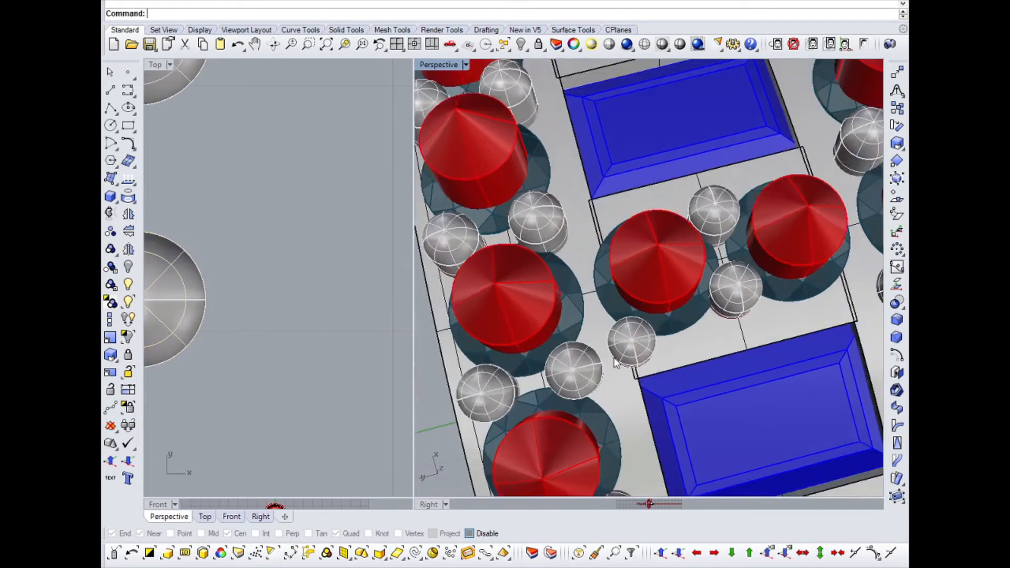
scroll(605, 350, "down", 2)
scroll(605, 318, "down", 2)
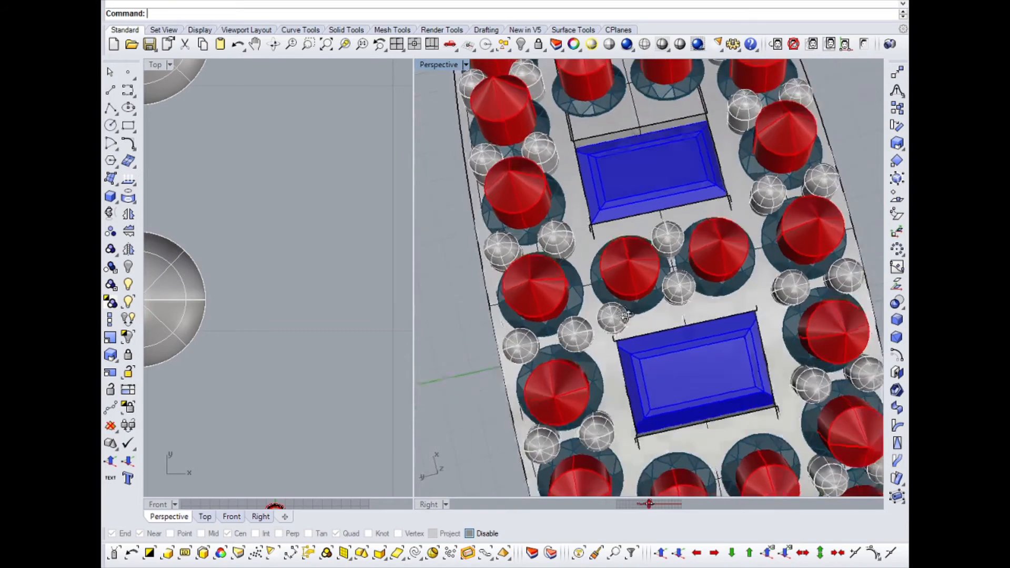
right_click_drag(626, 316, 613, 323)
scroll(605, 320, "up", 4)
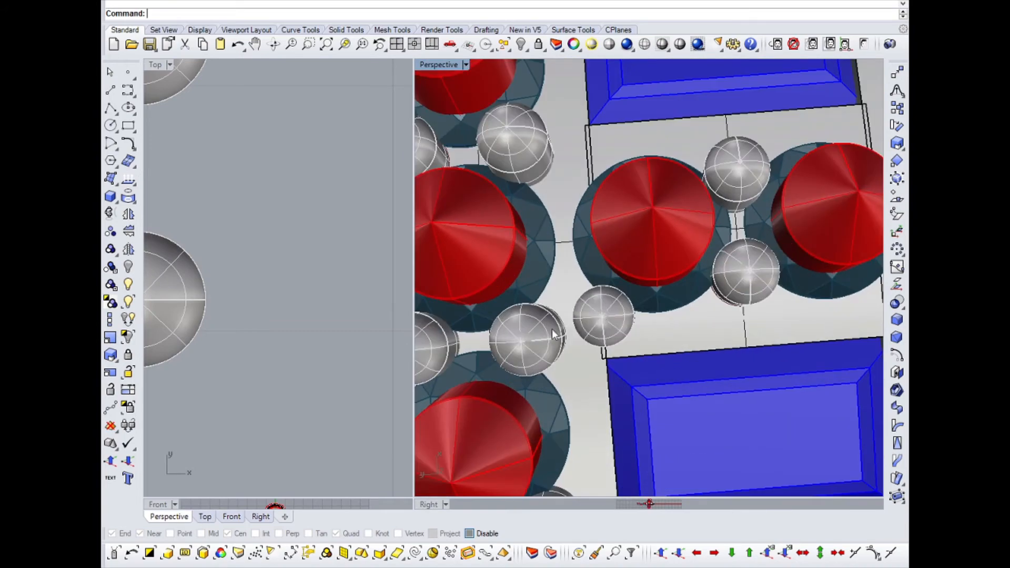
Step: Mirror the small corner prong across both centrelines in the top view so all four outer corners of the central stone pair have one
scroll(632, 316, "down", 3)
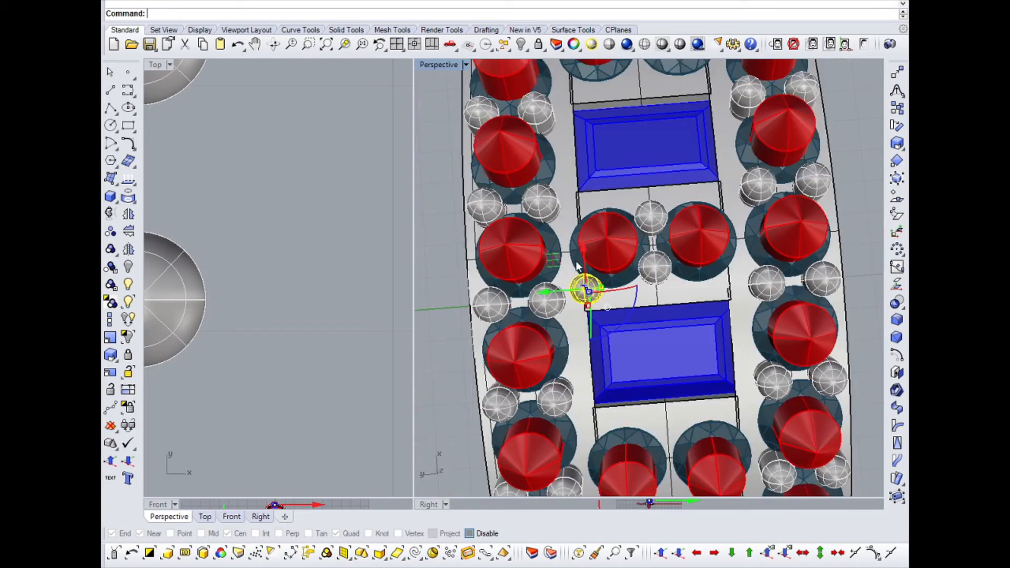
key("ctrl+F1")
left_click(457, 237)
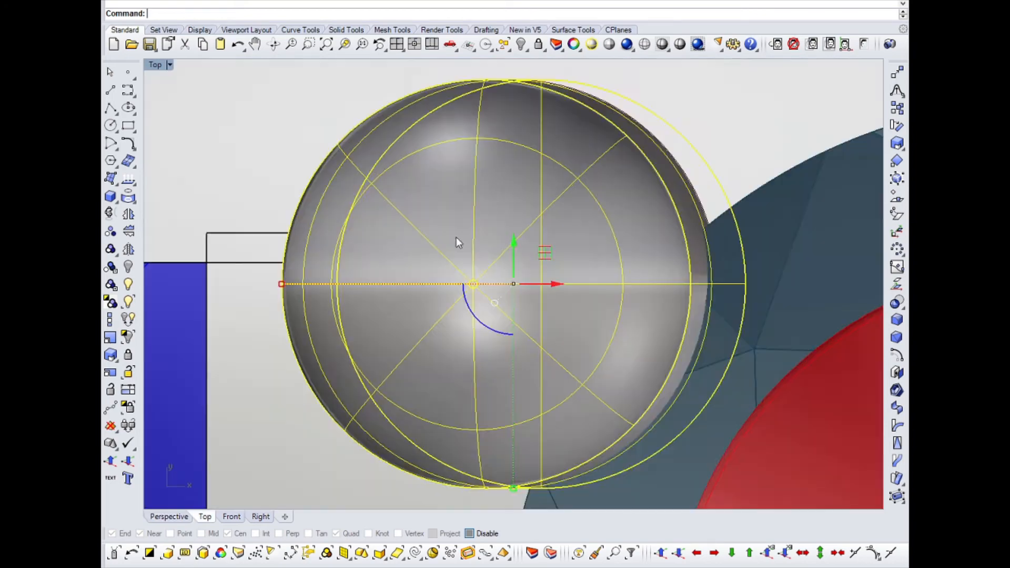
scroll(456, 236, "down", 8)
scroll(519, 254, "down", 8)
right_click_drag(519, 255, 488, 182)
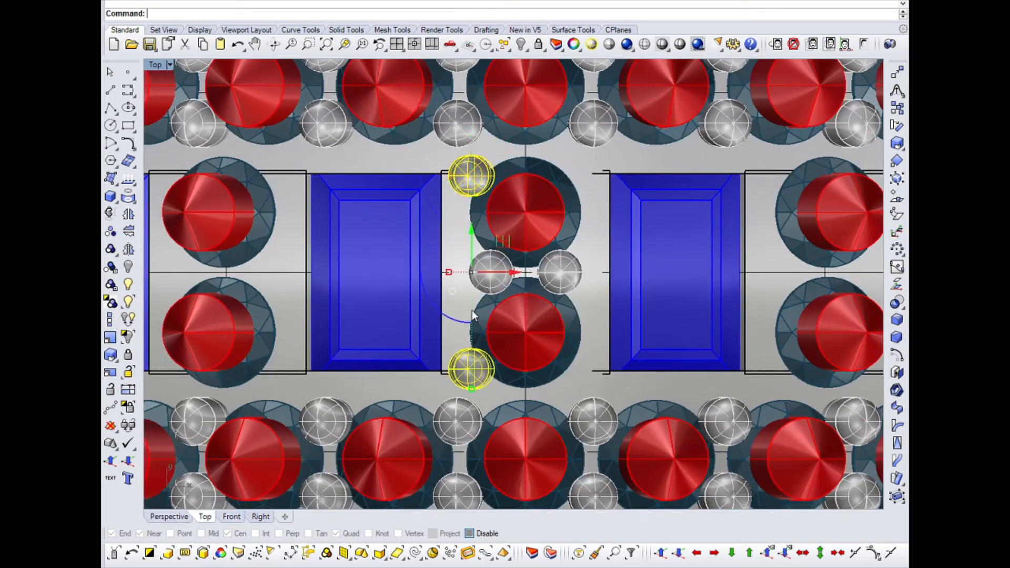
left_click(130, 214)
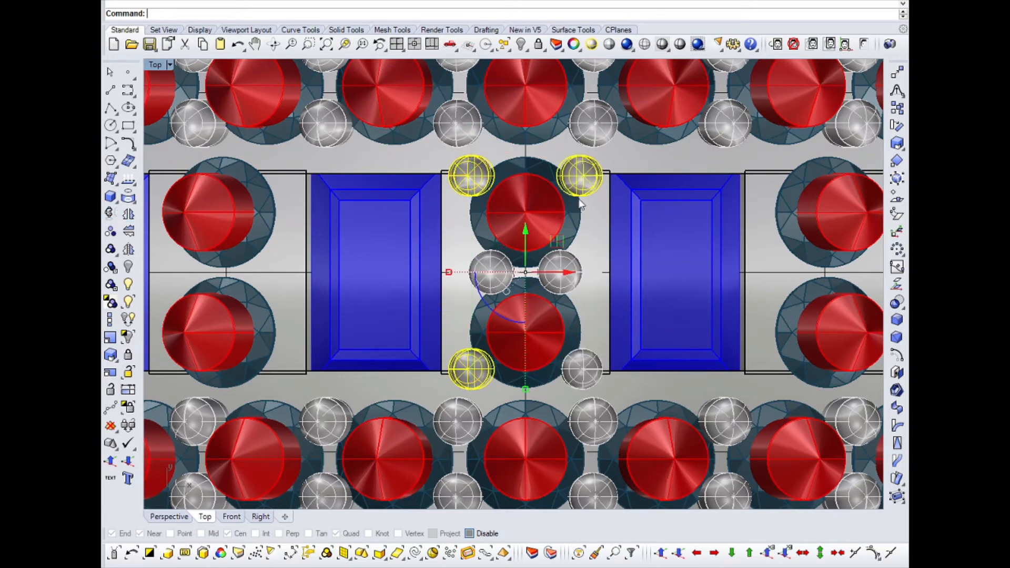
Step: Polar-array the six prongs around the central stone pair about the ring's centre in the front view, with 17 items
scroll(503, 286, "down", 4)
key("ctrl+F2")
scroll(465, 276, "down", 7)
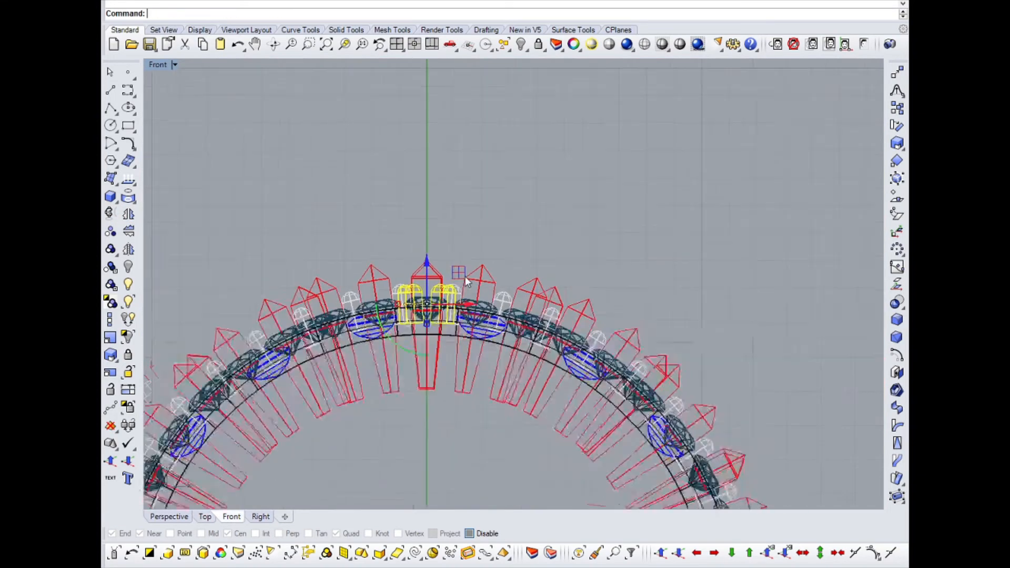
left_click(898, 250)
right_click_drag(632, 219, 525, 192)
type("0")
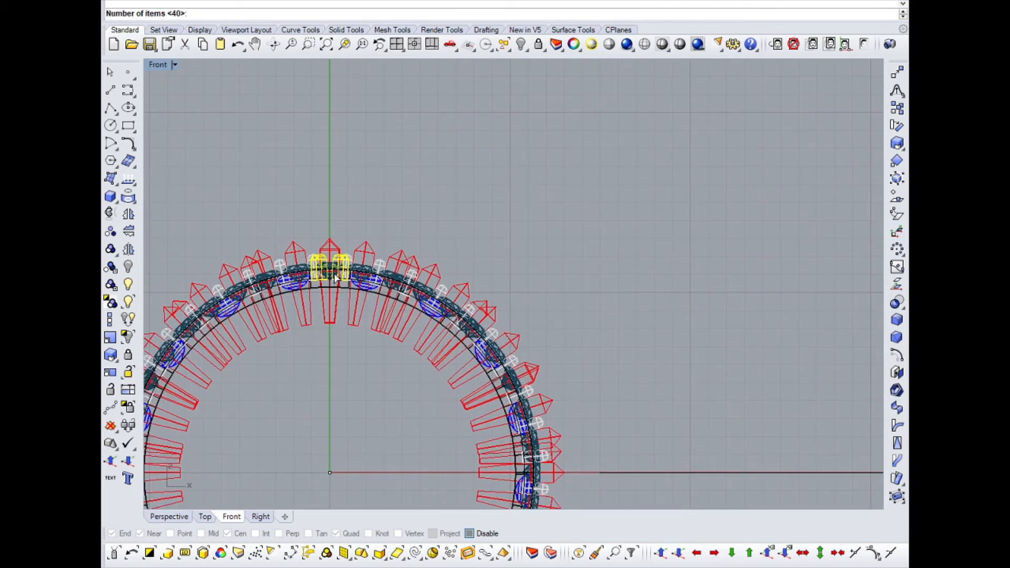
right_click_drag(335, 279, 350, 246)
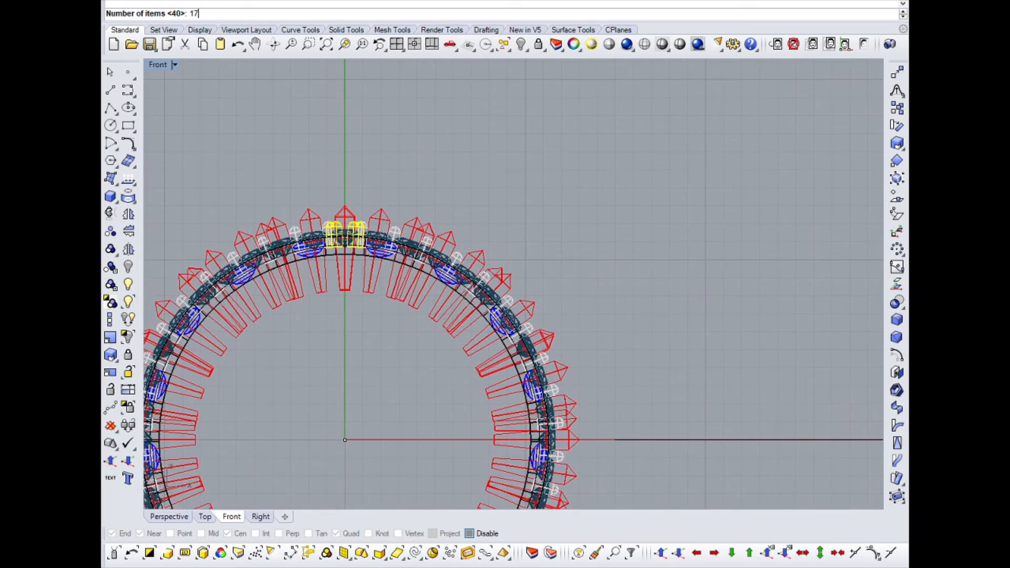
key("Return")
key("Return")
Step: Examine the pronged ring in rendered display, then in shaded display from outside and along its inner side
key("ctrl+F4")
scroll(571, 213, "down", 3)
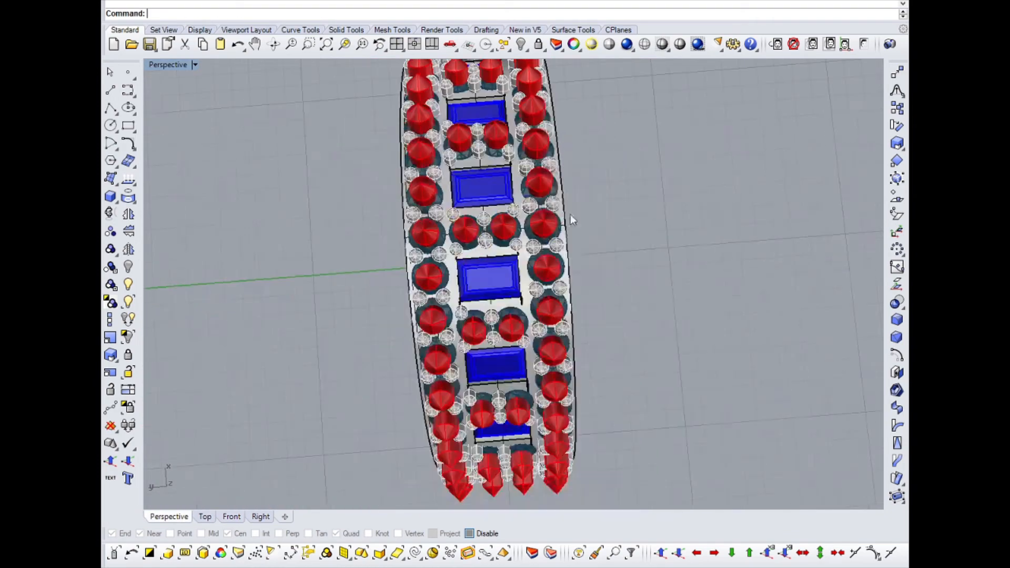
middle_click(570, 213)
left_click(587, 181)
scroll(534, 285, "down", 4)
right_click_drag(568, 311, 539, 312)
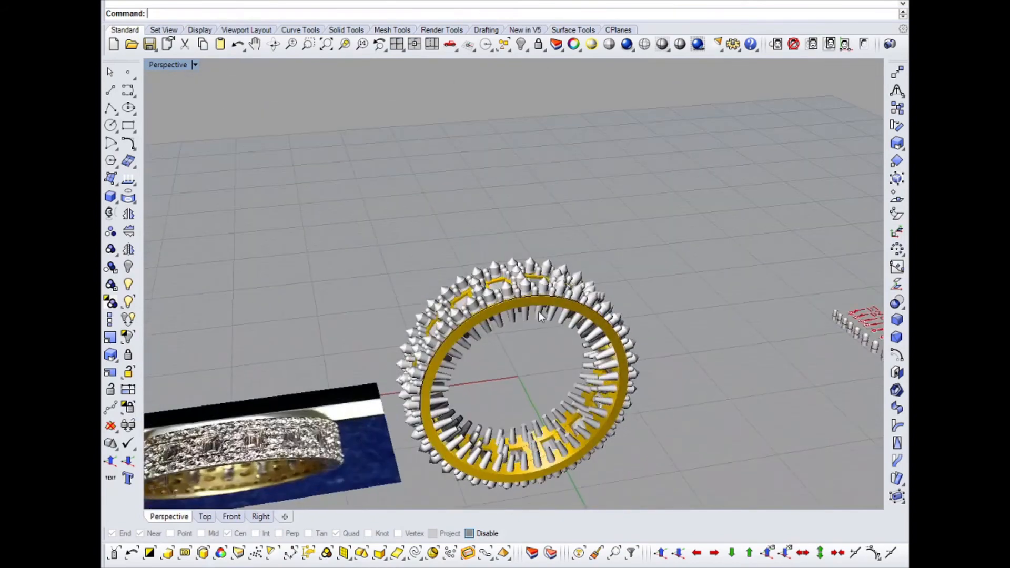
scroll(539, 311, "up", 5)
middle_click(432, 242)
left_click(433, 209)
mouse_move(459, 286)
right_mouse_down()
mouse_move(518, 314)
mouse_move(580, 310)
right_mouse_up()
scroll(576, 263, "up", 6)
right_click_drag(576, 260, 419, 234)
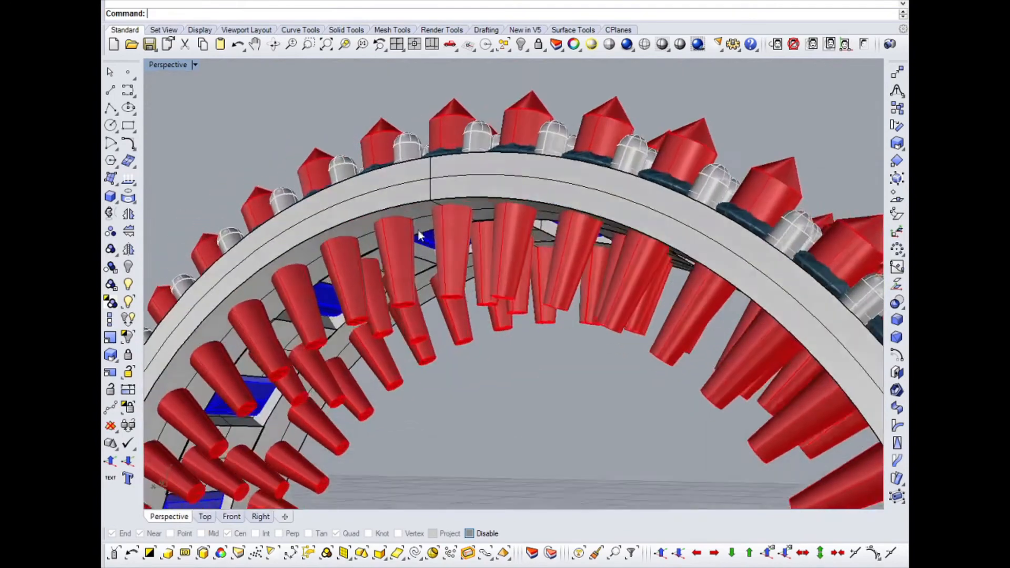
Step: Bring back only the hidden circle inside the ring's finger opening in the front view and select it
scroll(473, 219, "down", 8)
key("ctrl+F2")
scroll(473, 219, "down", 6)
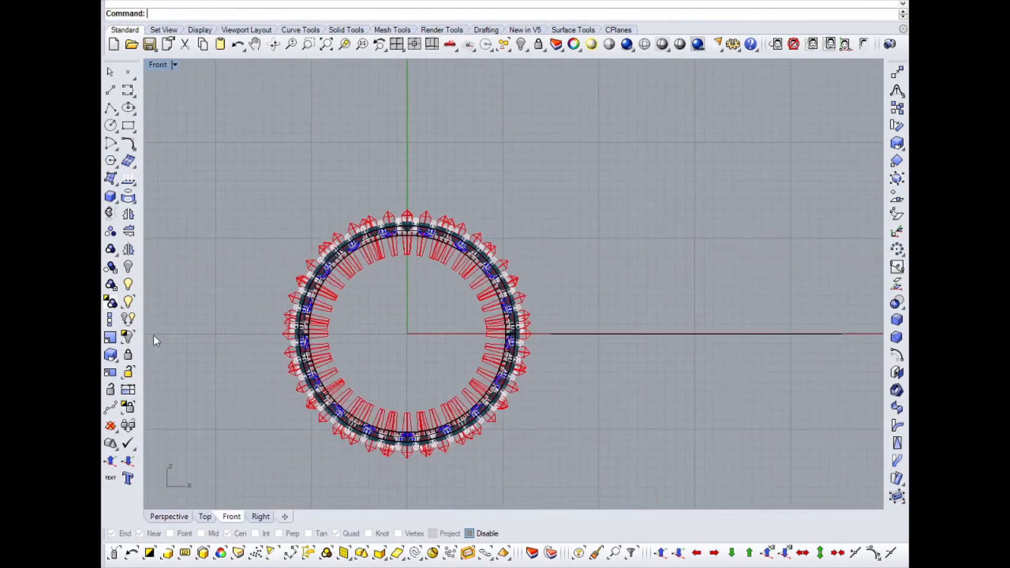
left_click(127, 299)
scroll(397, 251, "up", 4)
left_click(396, 247)
right_click(396, 252)
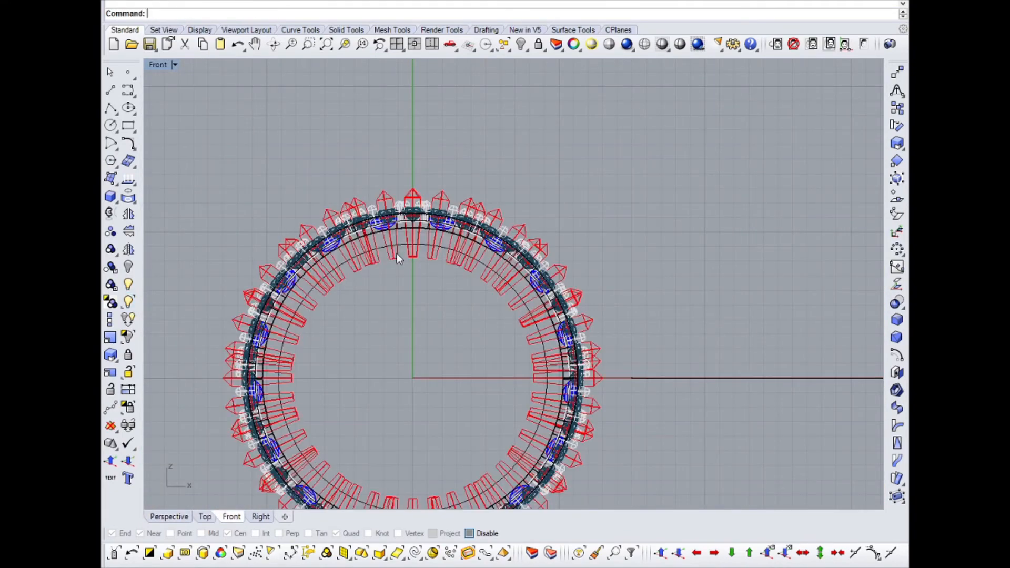
scroll(397, 254, "up", 6)
left_click(412, 235)
Step: Duplicate the outer circular edge of the band's side face and select it together with the inner circle
key("ctrl+F4")
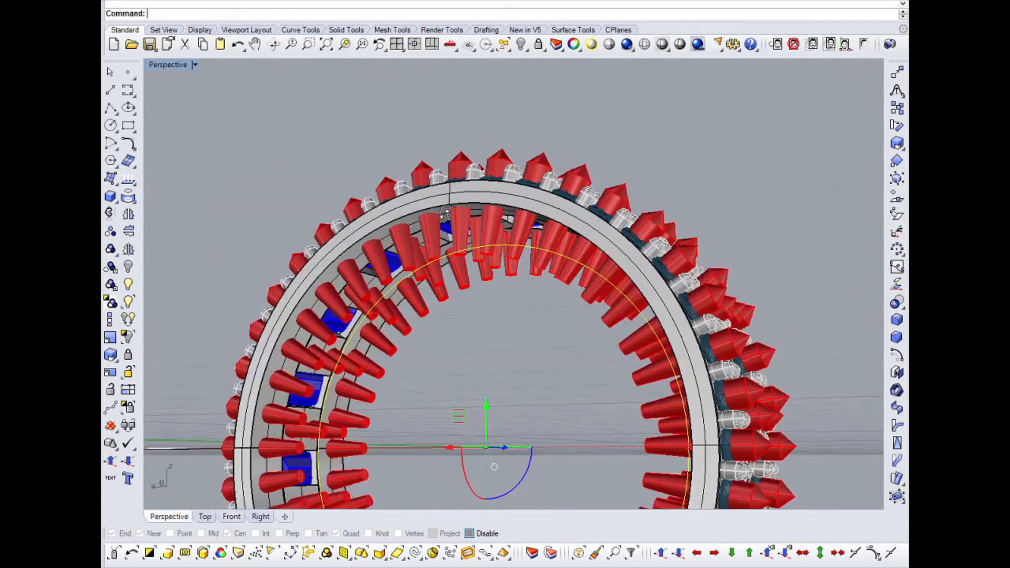
right_click_drag(444, 220, 442, 259)
scroll(444, 223, "up", 2)
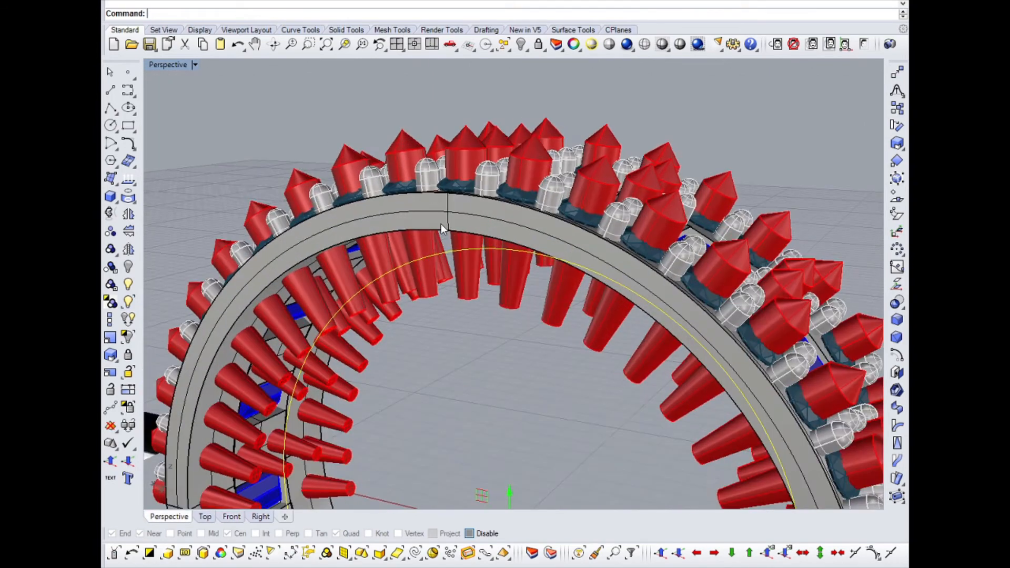
left_click(435, 198)
right_click_drag(447, 204, 463, 272)
middle_click(477, 260)
left_click(459, 296)
left_click(467, 263)
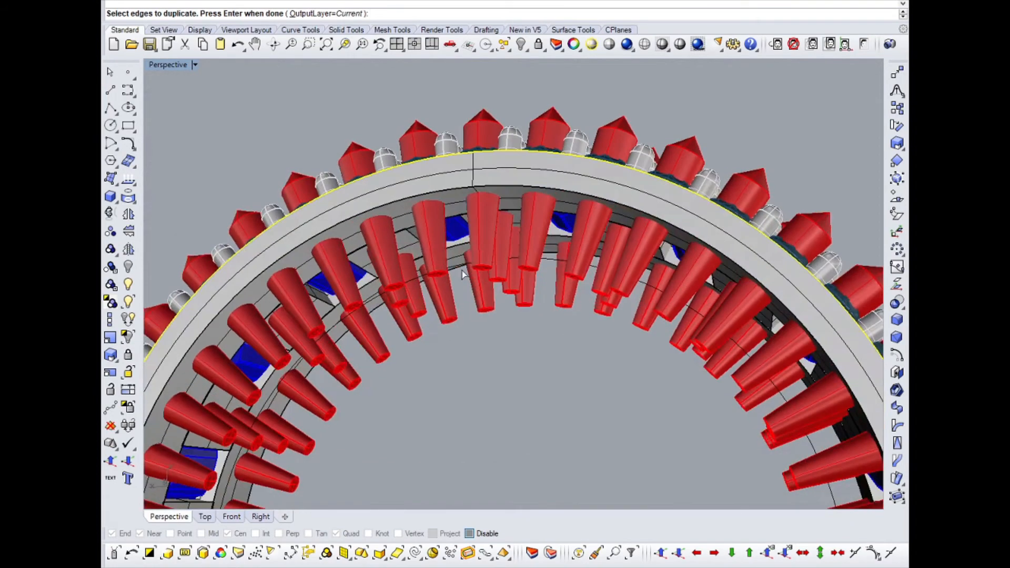
right_click(458, 264)
left_click(458, 264)
left_click(505, 293)
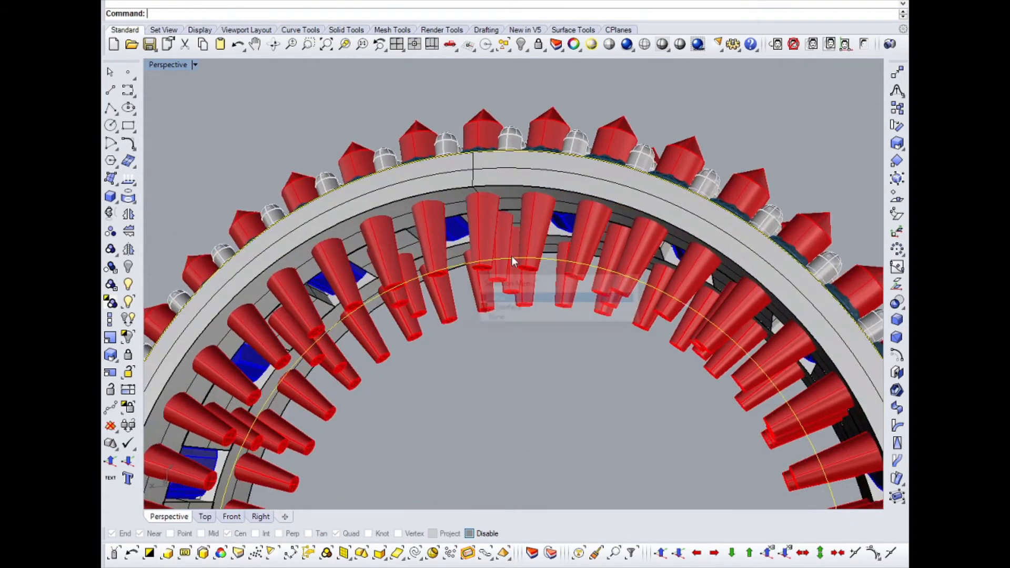
Step: Project both circles onto the front construction plane and move them along the ring's axis, clear of the band's side
key("ctrl+F2")
scroll(528, 240, "down", 4)
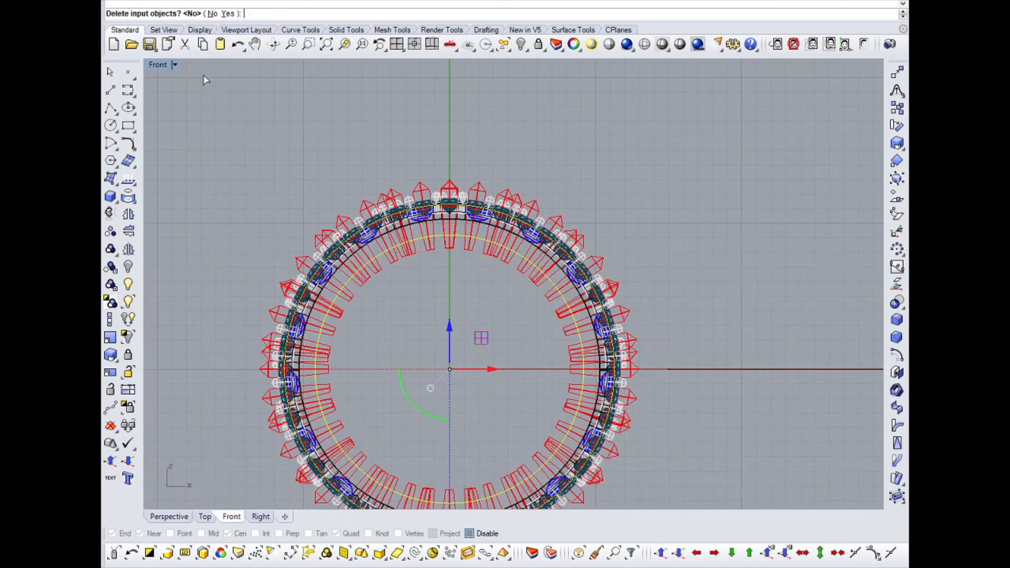
key("ctrl+F1")
right_click_drag(509, 252, 480, 357)
left_click_drag(525, 299, 440, 362)
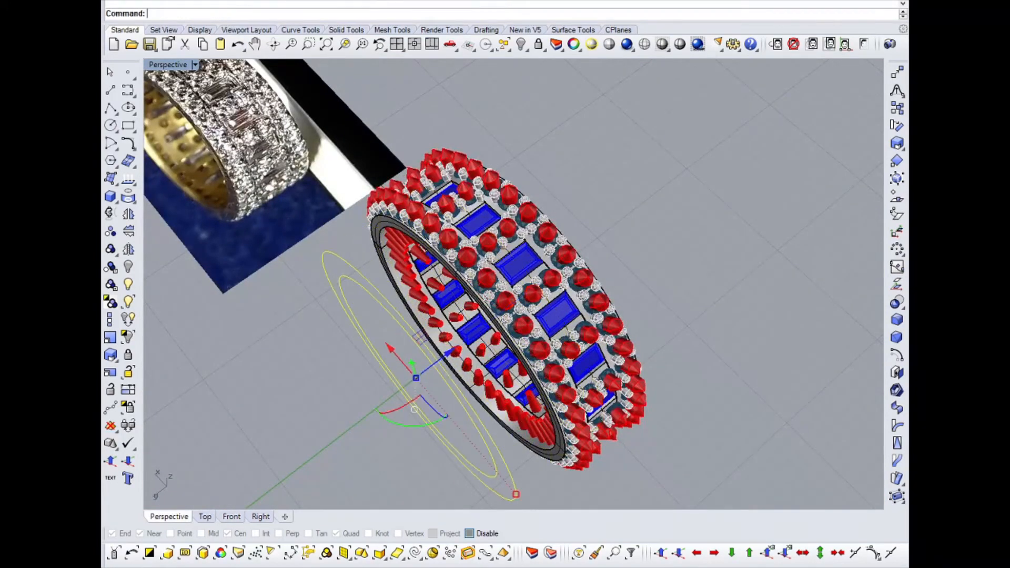
Step: Extrude the two planar circles straight into a thin solid ring beside the band
left_click(240, 0)
mouse_move(322, 205)
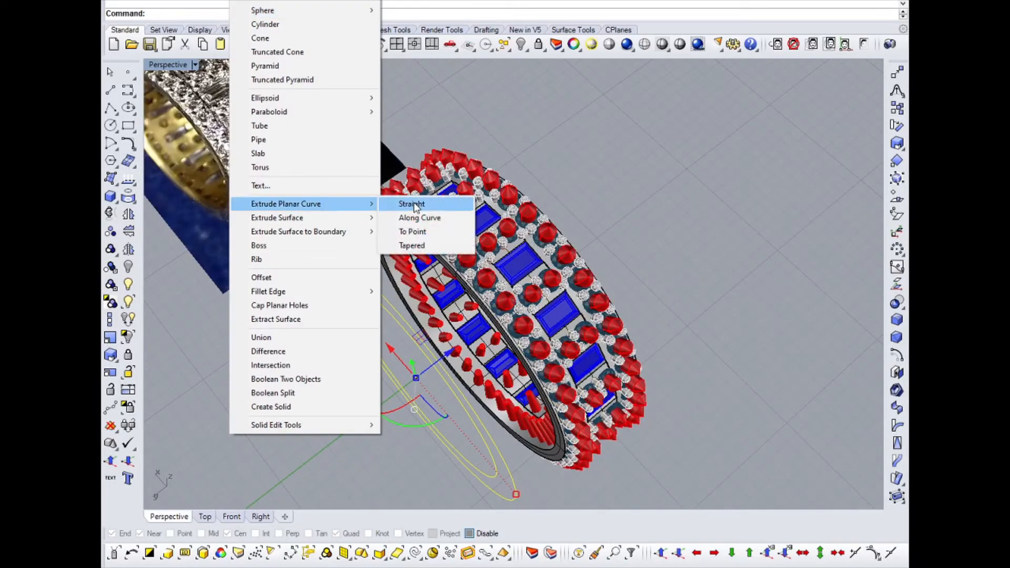
left_click(414, 201)
scroll(463, 341, "up", 6)
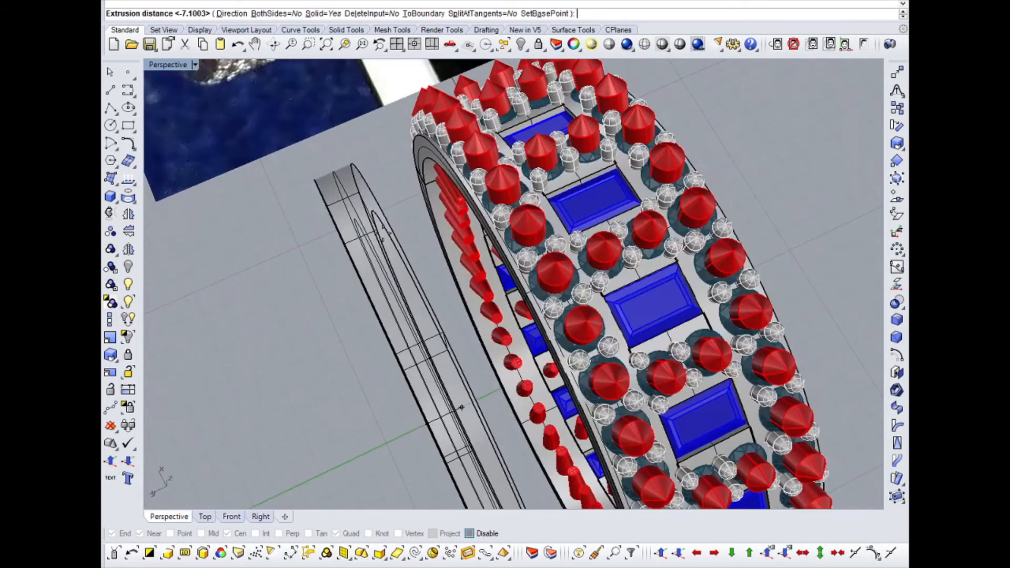
left_click(461, 408)
Step: Move the extruded ring along its axis onto the band's side, adjusting its position against the band edge in the top view
key("ctrl+F1")
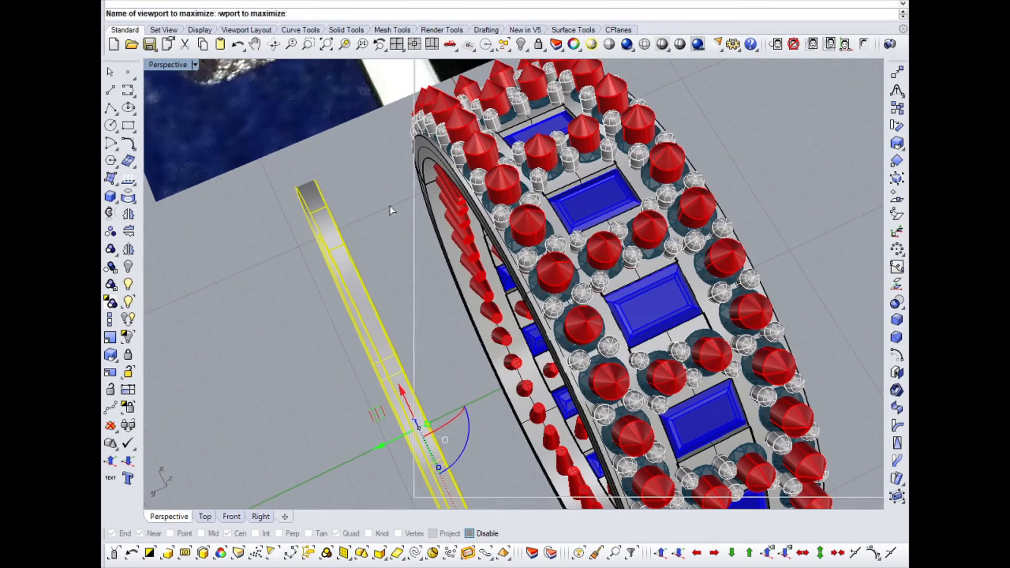
scroll(468, 292, "down", 3)
scroll(483, 95, "up", 3)
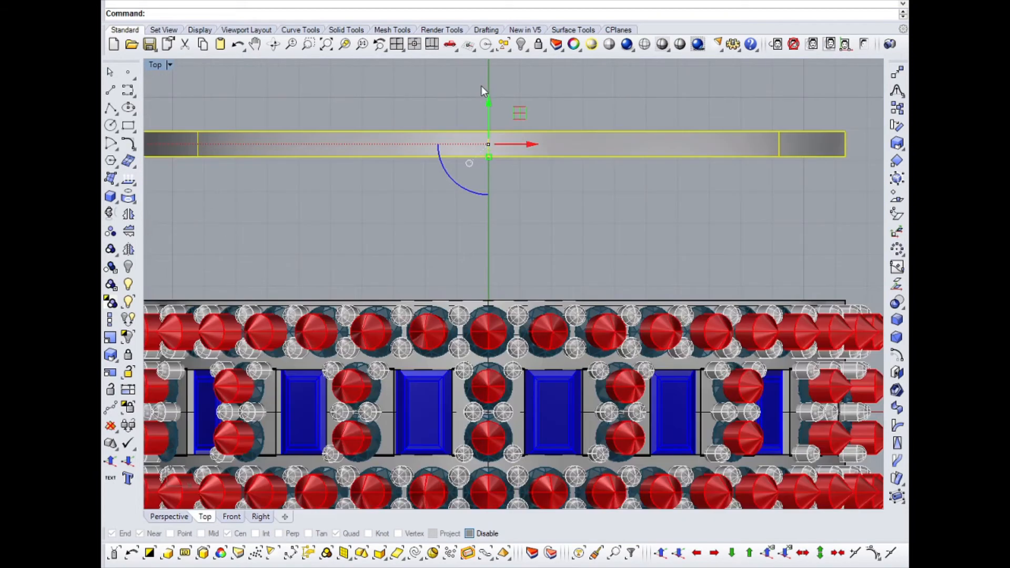
key("ctrl+F4")
scroll(459, 223, "up", 3)
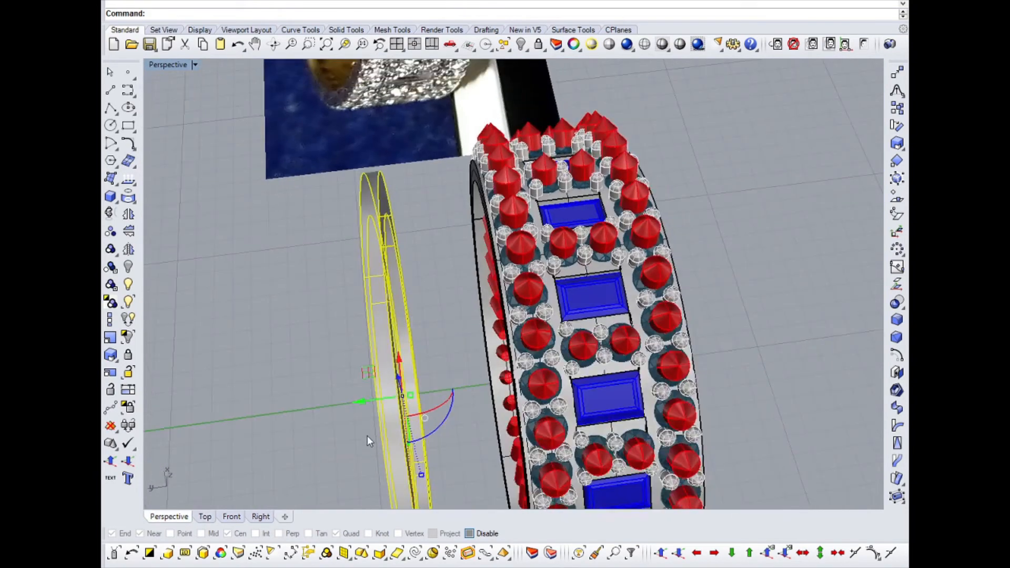
left_click_drag(361, 403, 466, 395)
right_click_drag(466, 395, 543, 198)
scroll(473, 289, "up", 5)
key("ctrl+F1")
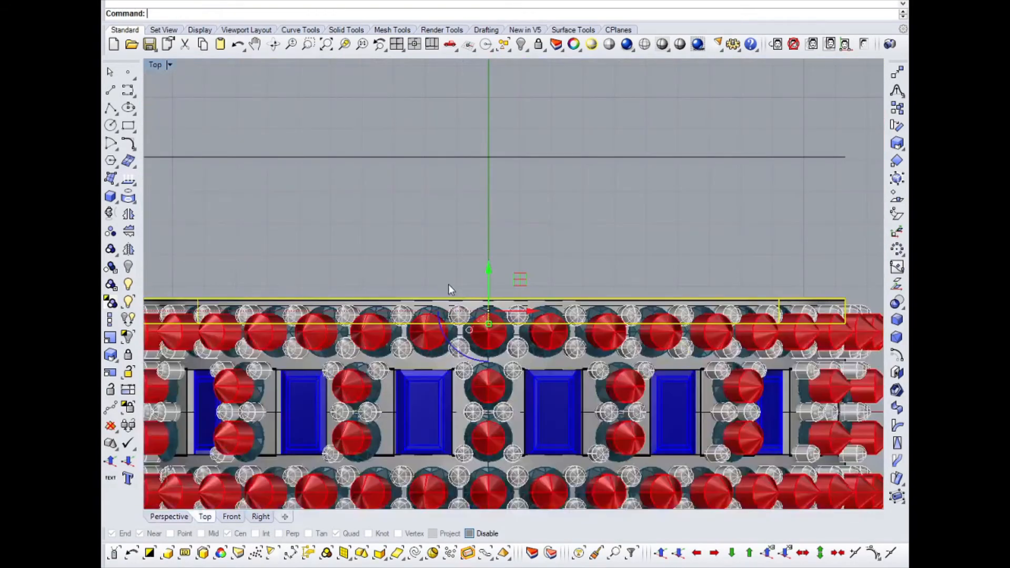
scroll(488, 296, "up", 5)
scroll(488, 295, "up", 2)
left_click_drag(489, 294, 510, 303)
key("ctrl+F4")
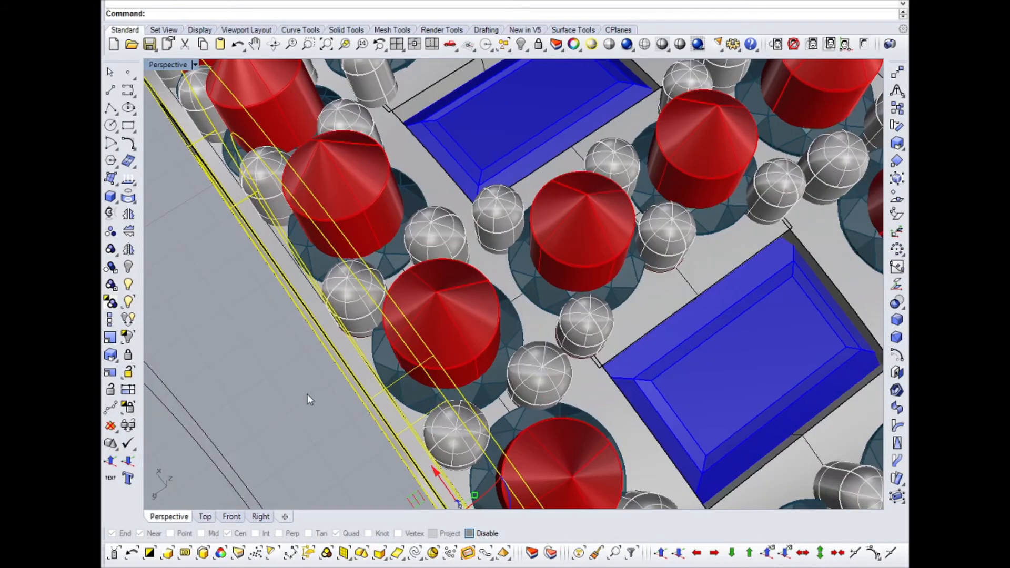
Step: Use Move in the top view to bring the extruded ring's outer face flush with the band's side edge
scroll(307, 400, "down", 5)
key("ctrl+F1")
scroll(496, 219, "up", 6)
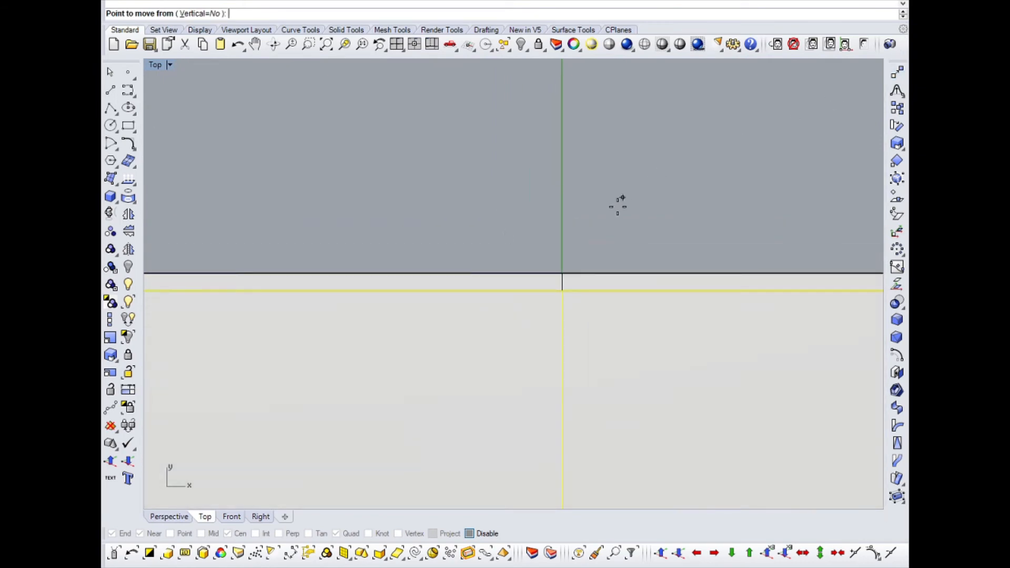
scroll(605, 214, "up", 6)
left_click(586, 240)
left_click(594, 207)
scroll(524, 229, "down", 2)
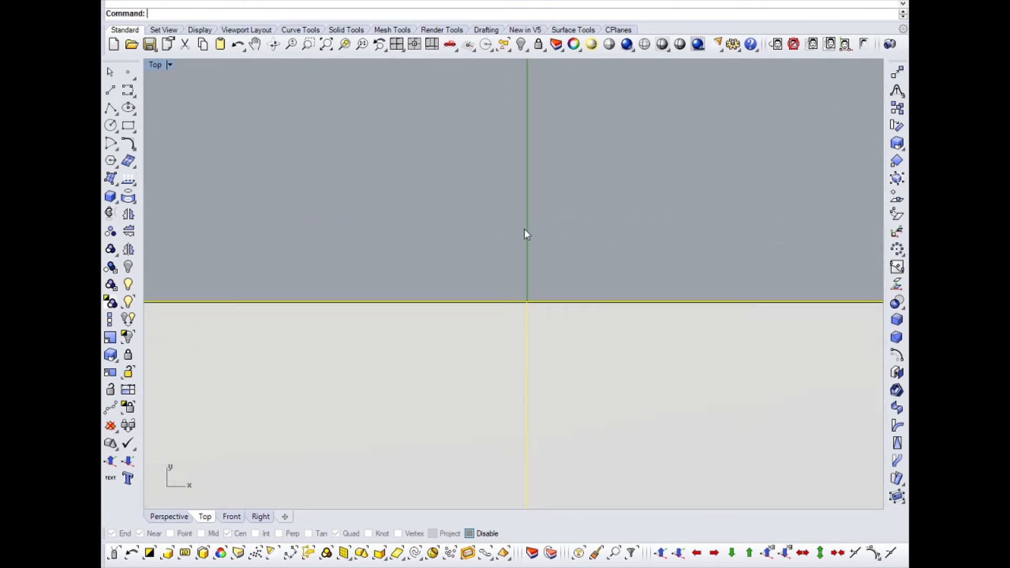
scroll(525, 235, "down", 2)
key("ctrl+F4")
scroll(510, 258, "down", 6)
right_click_drag(521, 274, 673, 385)
key("Escape")
scroll(476, 306, "up", 6)
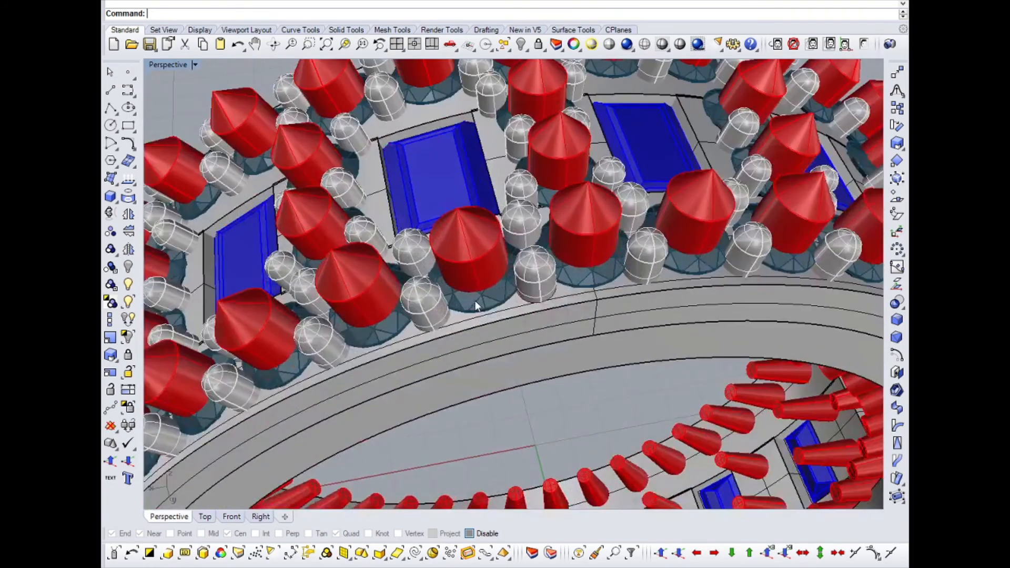
scroll(477, 306, "down", 10)
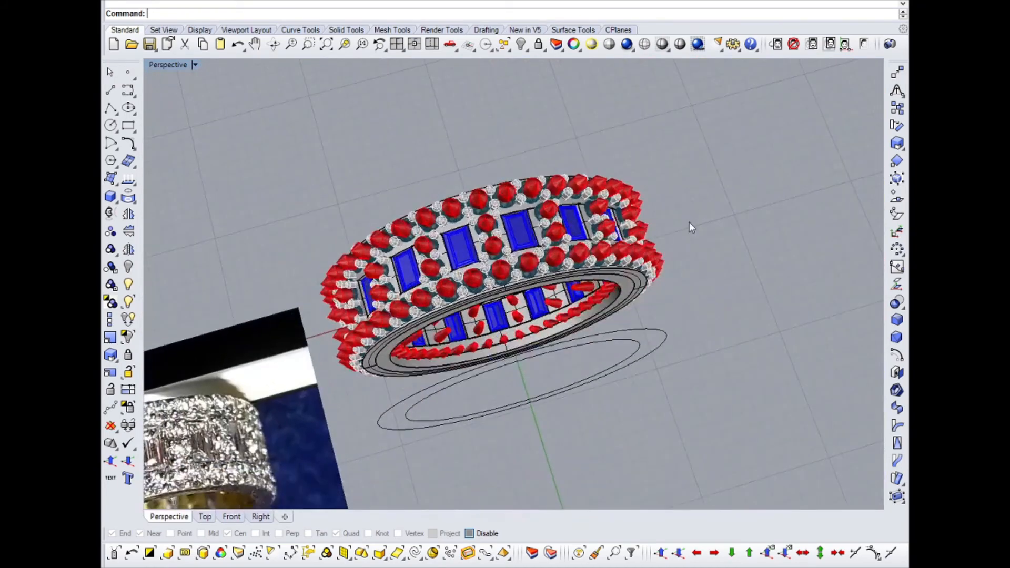
Step: Hide the construction curves beside the ring and the reference photo
left_click(414, 557)
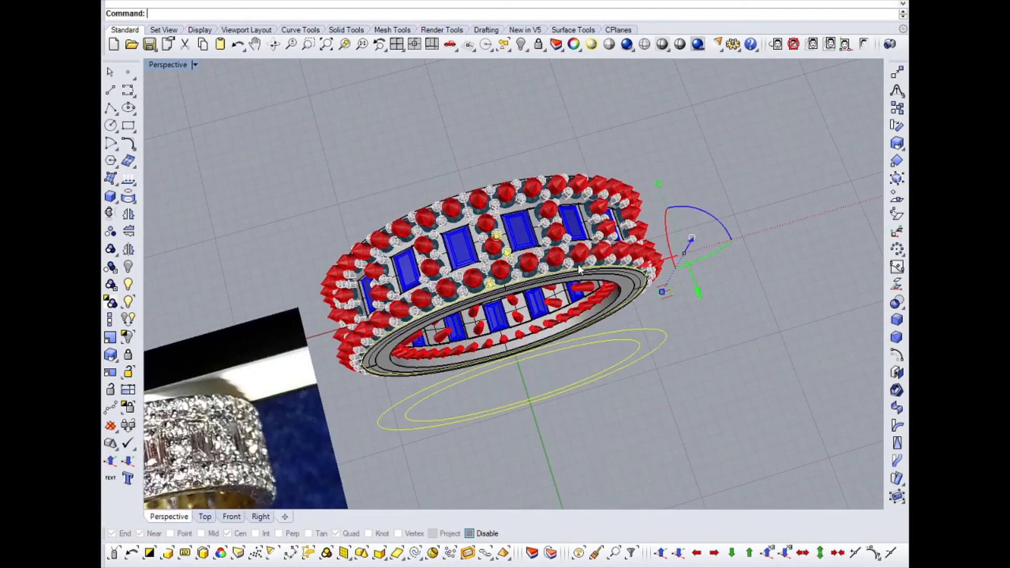
left_click(129, 268)
right_click_drag(726, 210, 762, 254)
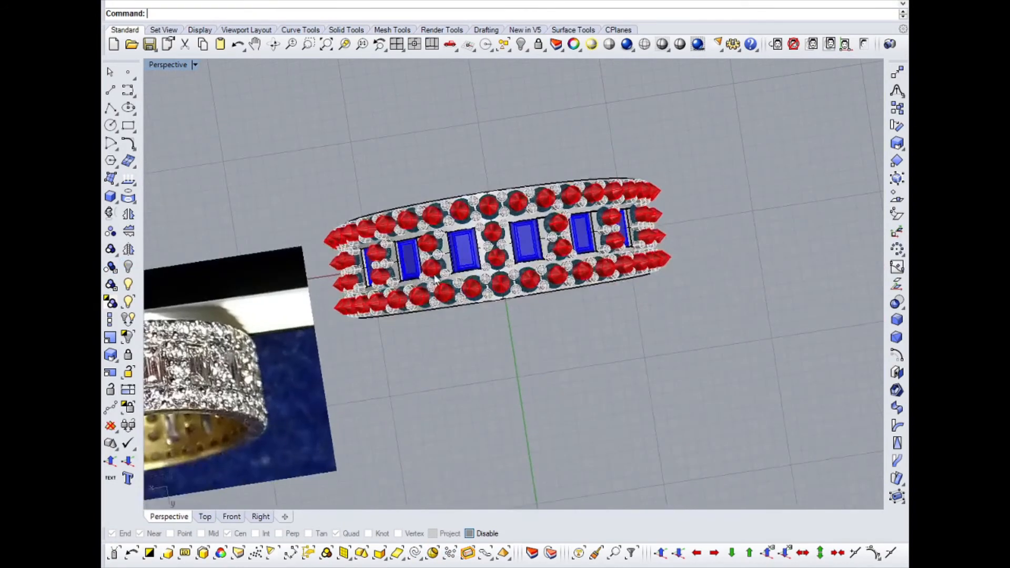
scroll(494, 373, "up", 4)
scroll(316, 301, "down", 3)
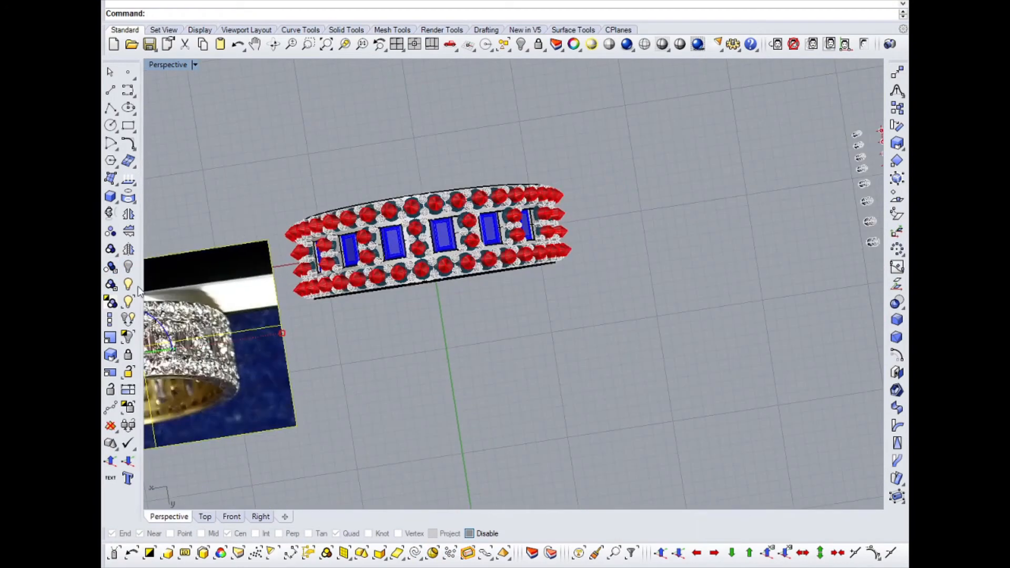
left_click(129, 251)
Step: Select all the red stone cutters around the ring by their colour
right_click_drag(376, 369, 468, 349)
left_click(468, 349)
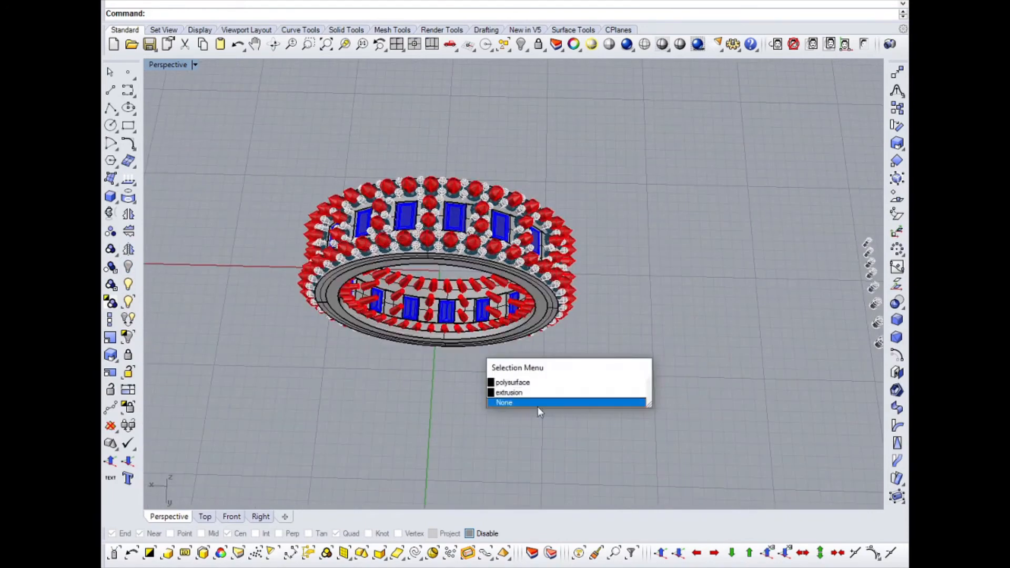
left_click(538, 405)
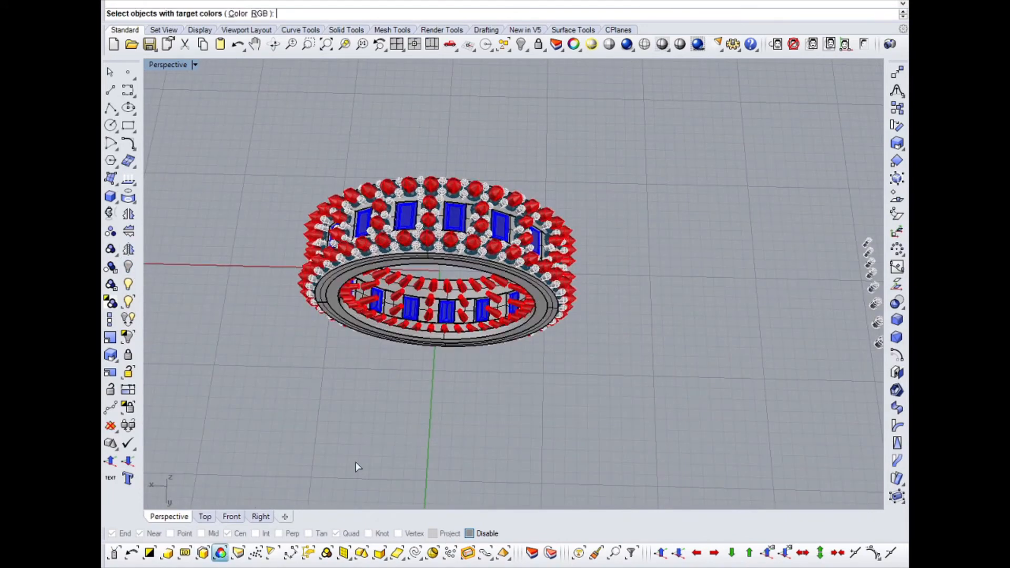
scroll(433, 230, "up", 3)
key("Return")
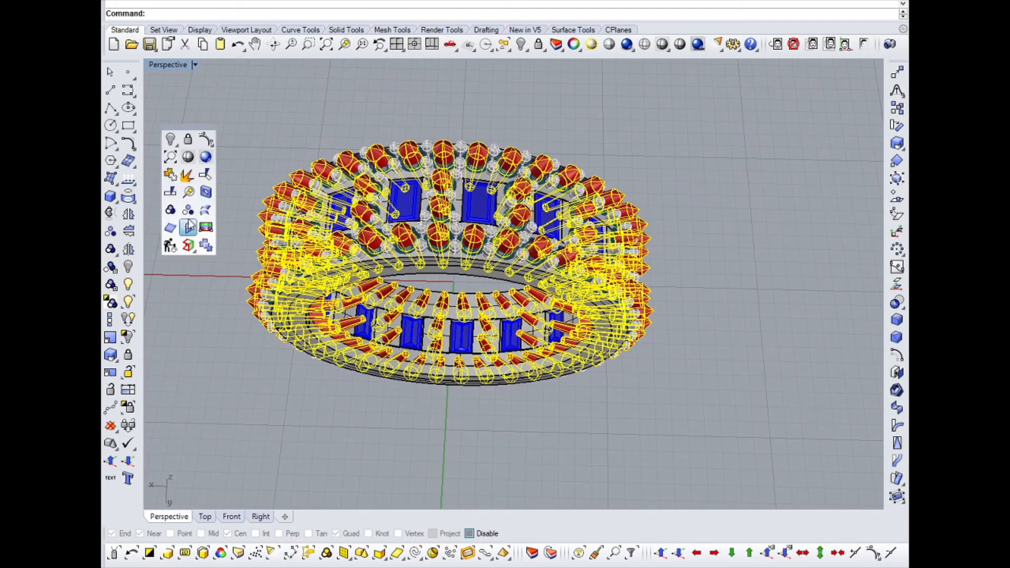
Step: Group the selected red cutters around the ring and clear the selection
middle_click(183, 280)
scroll(399, 223, "up", 2)
scroll(399, 223, "up", 5)
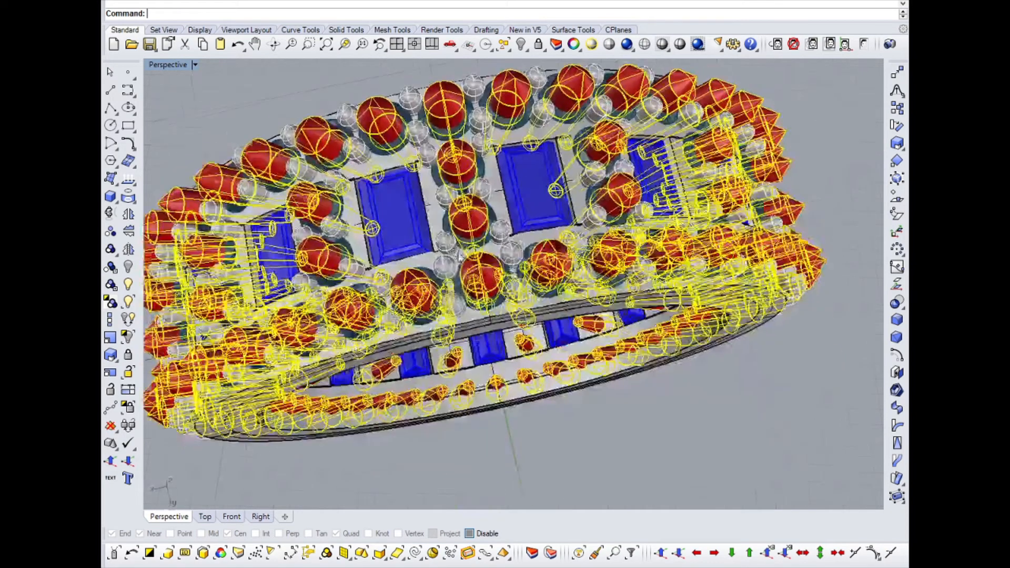
key("Escape")
left_click(449, 217)
key("Escape")
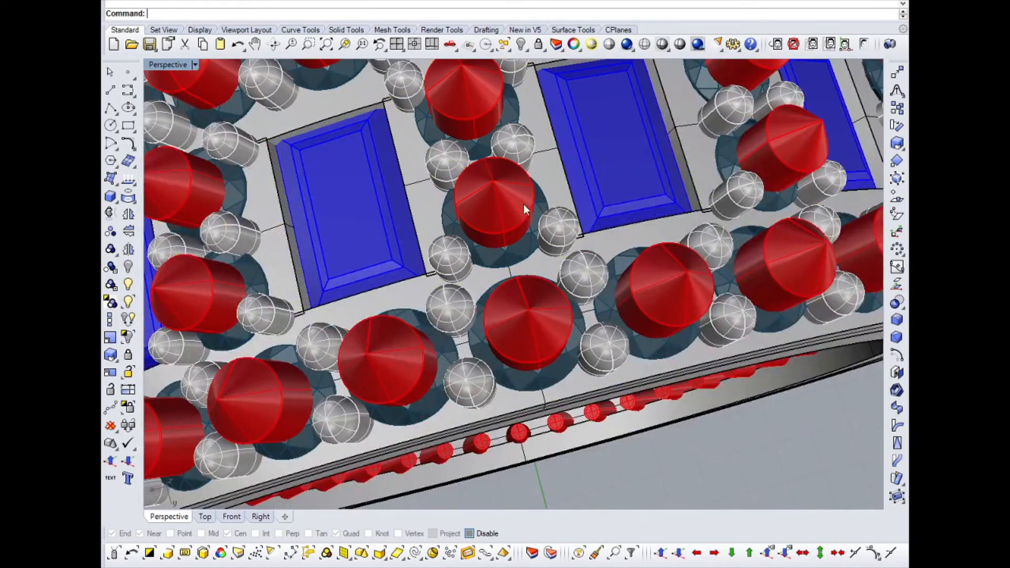
left_click(505, 198)
Step: Try to subtract the red cutters from the inner side ring with Boolean Difference
scroll(484, 214, "down", 6)
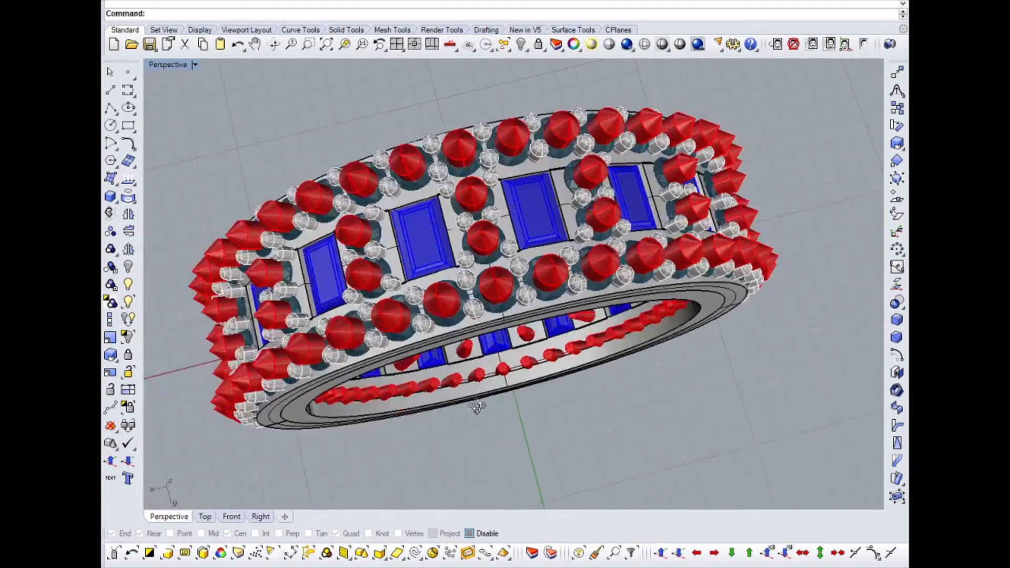
right_click_drag(476, 404, 466, 490)
scroll(467, 490, "up", 5)
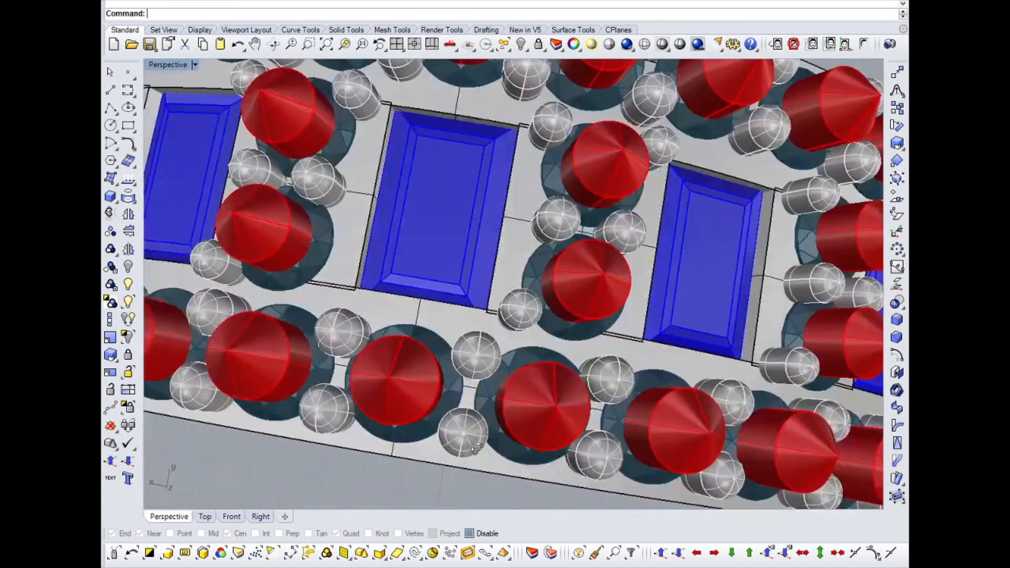
scroll(474, 446, "down", 5)
scroll(448, 378, "up", 2)
scroll(466, 245, "up", 5)
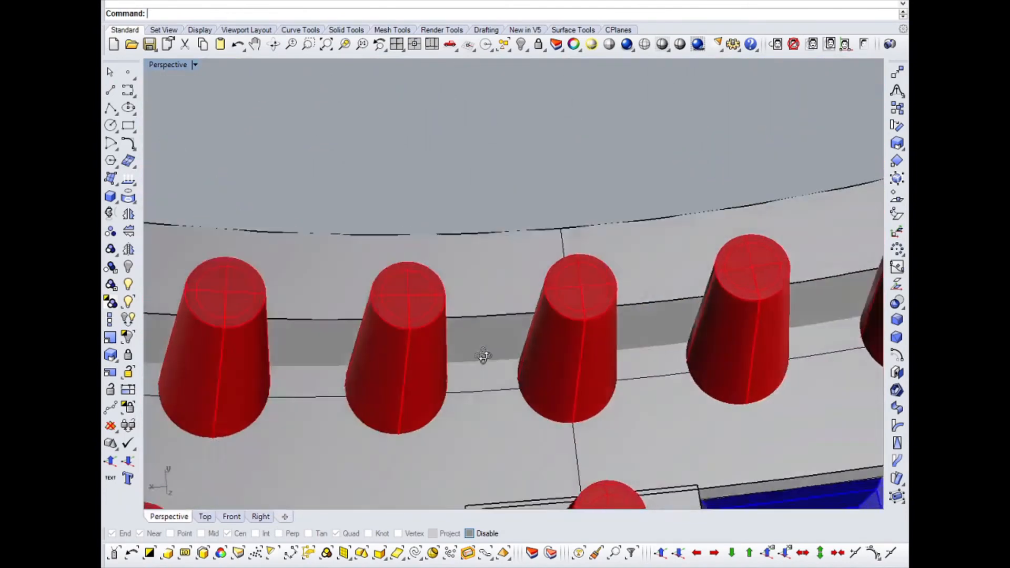
right_click_drag(481, 354, 629, 320)
left_click(552, 418)
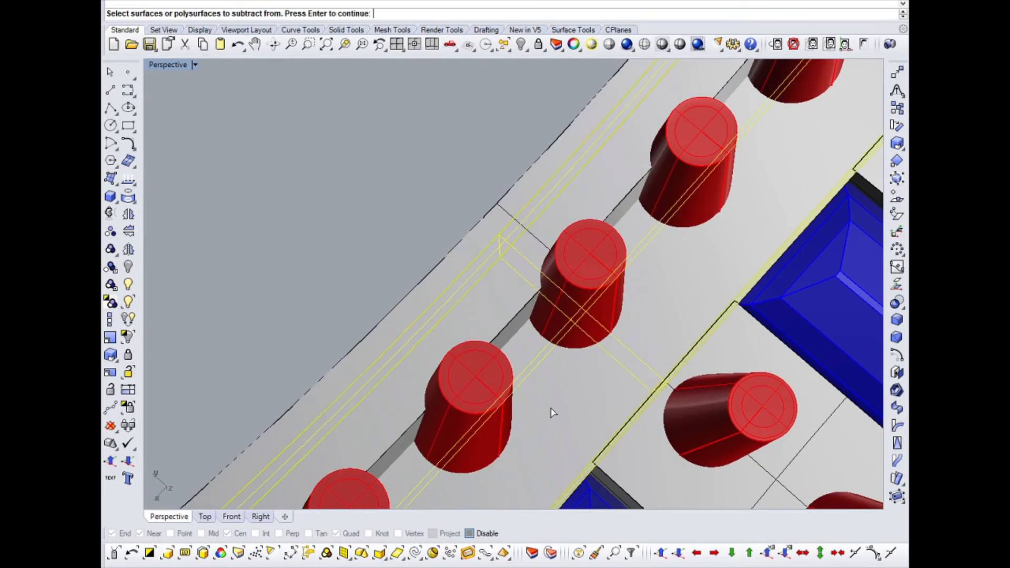
left_click(522, 336)
left_click(600, 287)
scroll(543, 274, "up", 5)
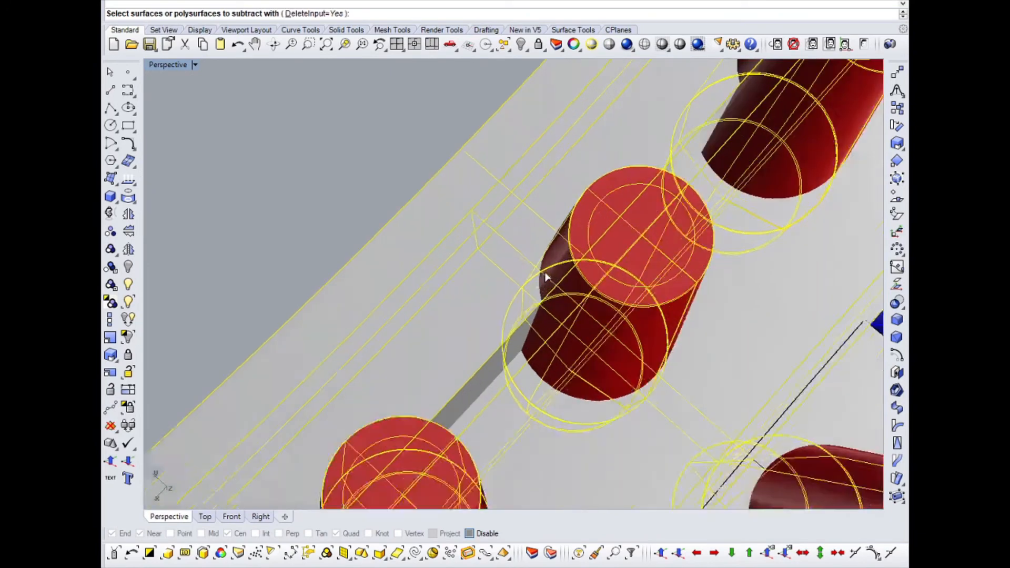
key("Return")
left_click(528, 426)
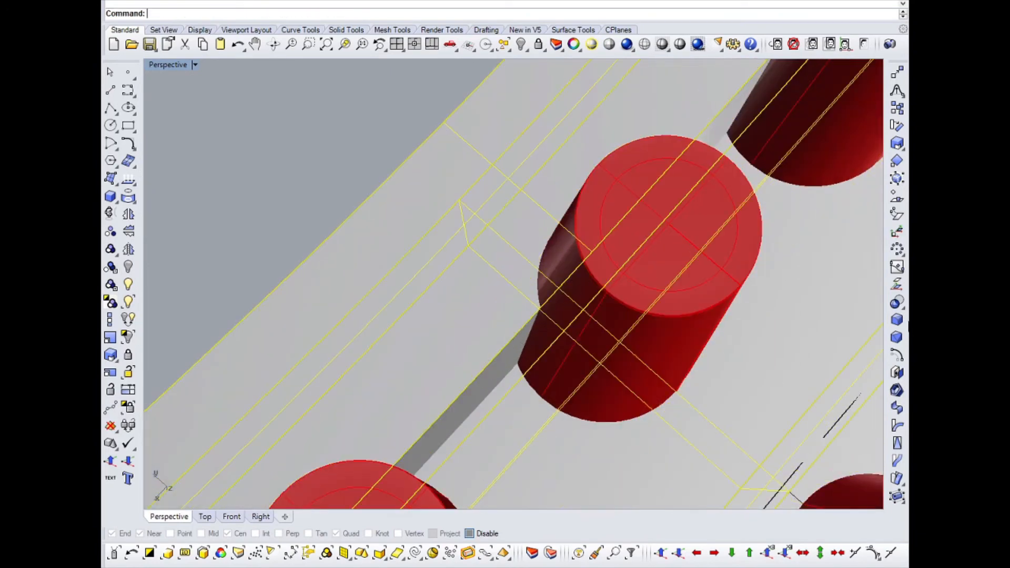
left_click(897, 303)
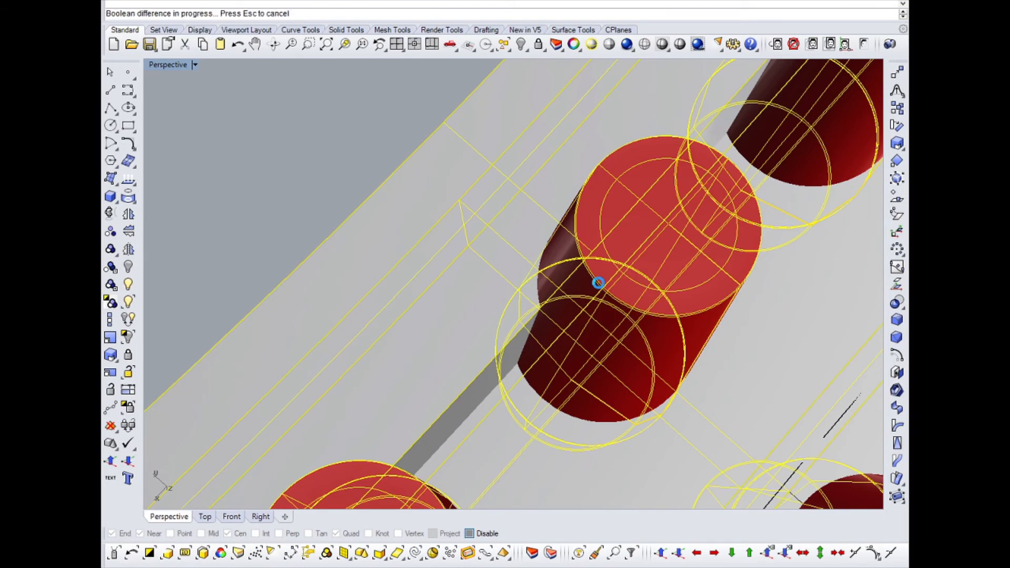
Step: Inspect the cutter holes along the inner side ring and undo the Boolean Difference
mouse_move(597, 282)
right_mouse_down()
mouse_move(440, 320)
mouse_move(508, 338)
mouse_move(435, 331)
mouse_move(476, 318)
mouse_move(432, 326)
right_mouse_up()
right_click_drag(509, 326, 396, 355)
left_click(396, 356)
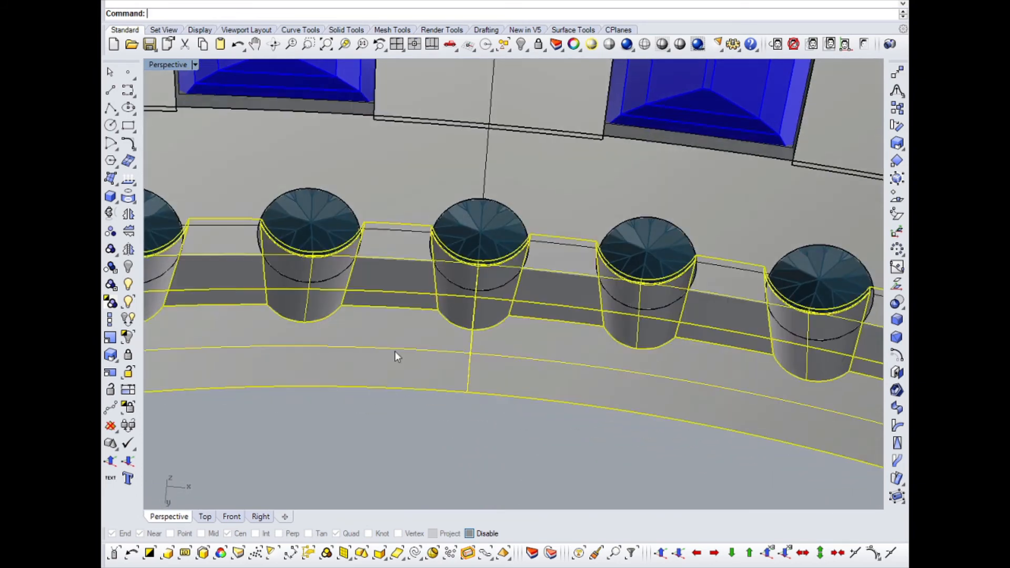
key("Escape")
scroll(444, 312, "up", 3)
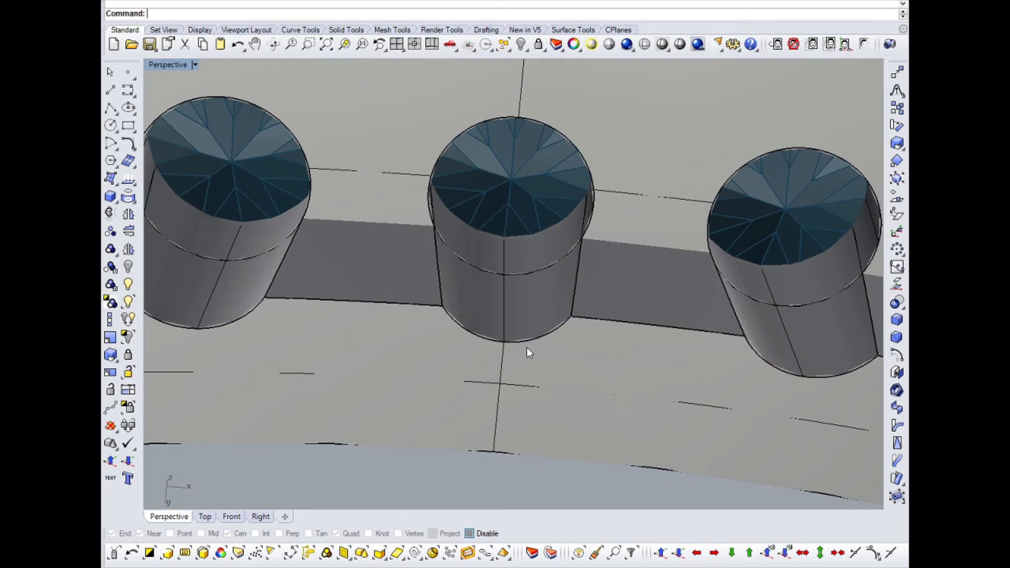
right_click_drag(527, 349, 458, 252)
right_click_drag(548, 246, 553, 335)
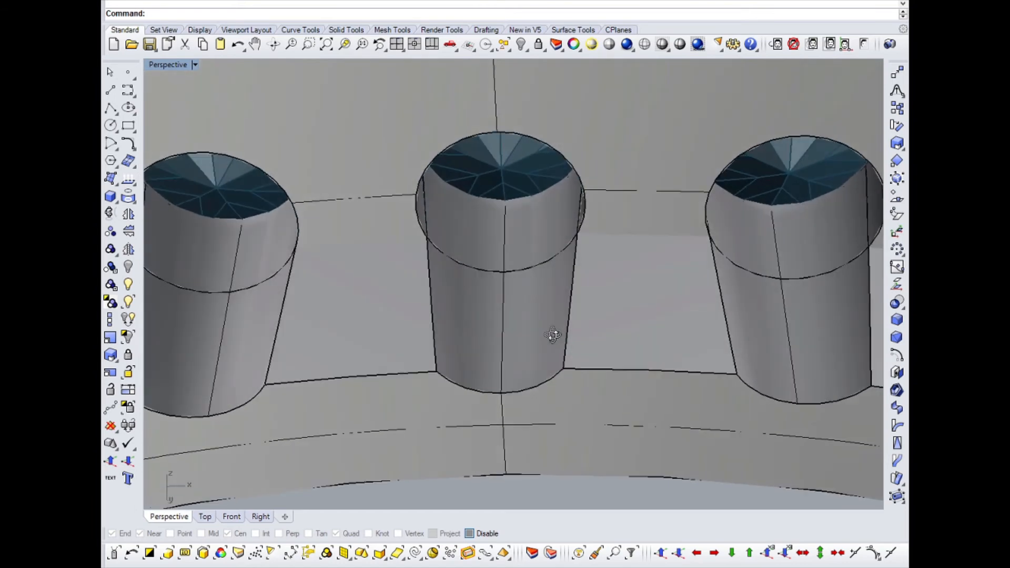
right_click_drag(437, 410, 457, 336)
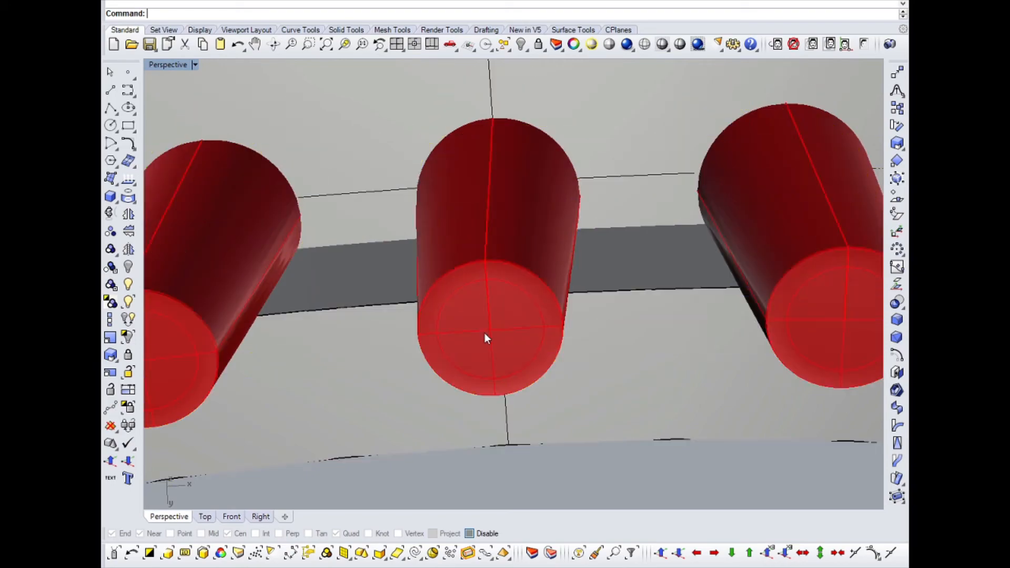
Step: Select the inner side rings together with the central band sections between the baguettes
right_click_drag(484, 333, 461, 212)
scroll(488, 274, "down", 5)
right_click_drag(463, 337, 432, 291)
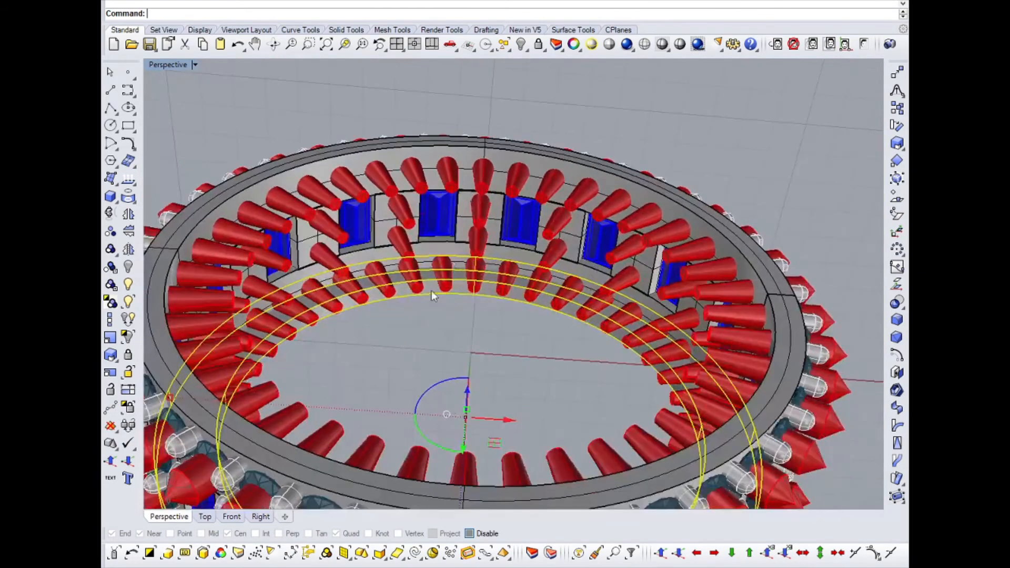
middle_click(431, 290)
left_click(431, 243)
right_click_drag(460, 340, 443, 324)
scroll(412, 259, "up", 8)
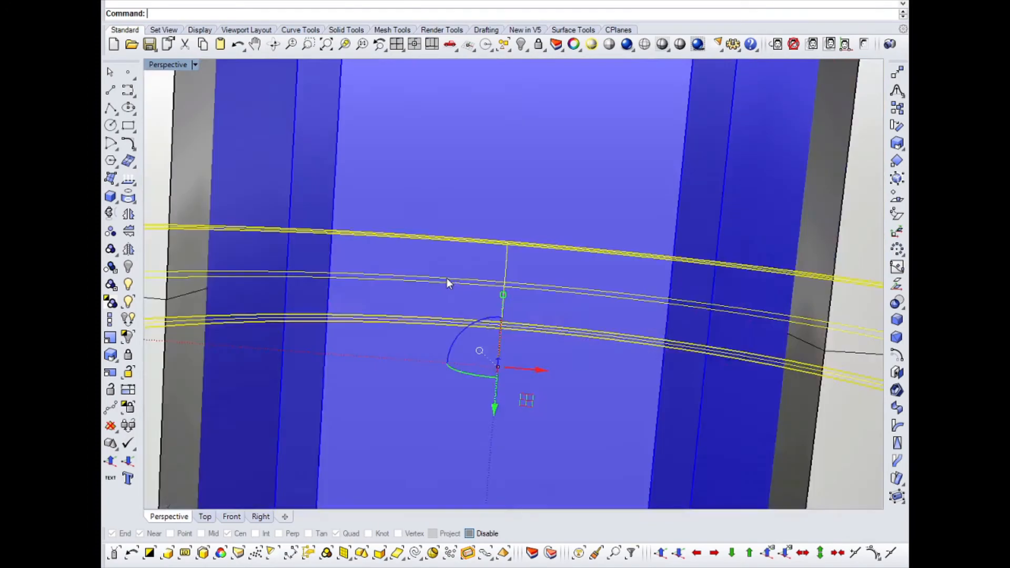
scroll(447, 277, "down", 10)
right_click_drag(447, 279, 462, 333)
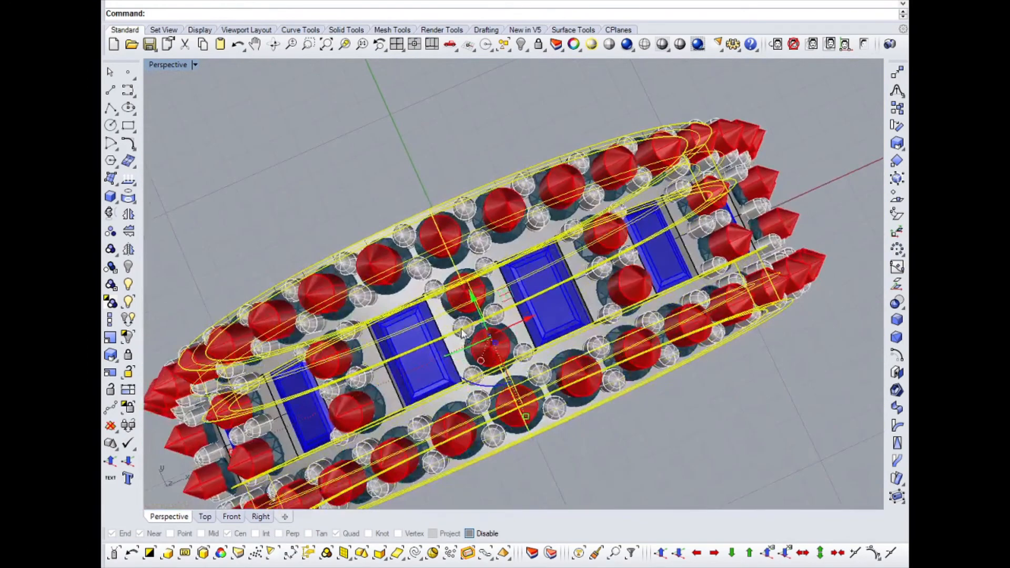
left_click(222, 552)
middle_click(535, 352)
left_click(519, 370)
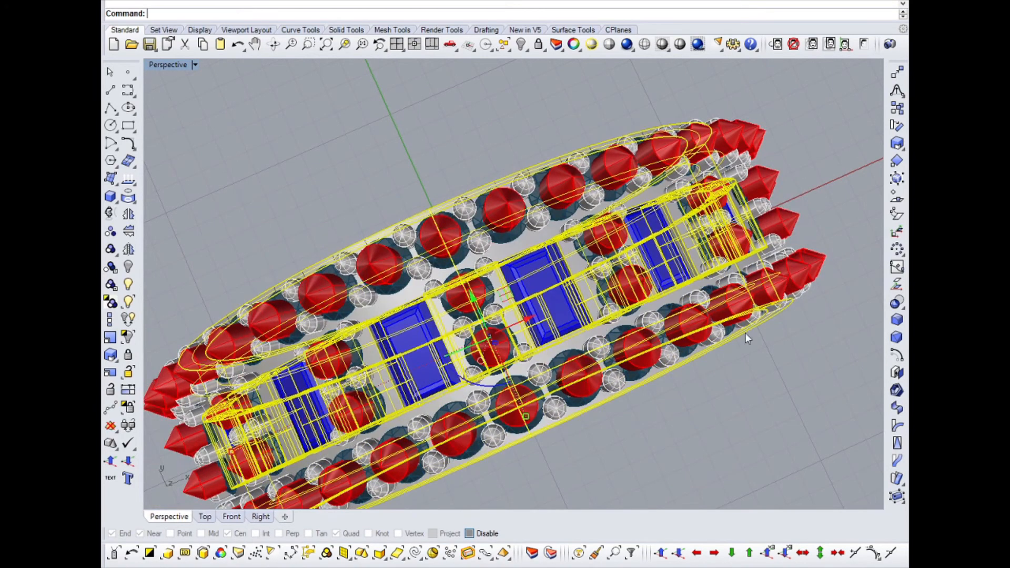
Step: Subtract all the red cutters from the band and its inner side rings with Boolean Difference
left_click(899, 288)
scroll(542, 295, "up", 5)
left_click(555, 293)
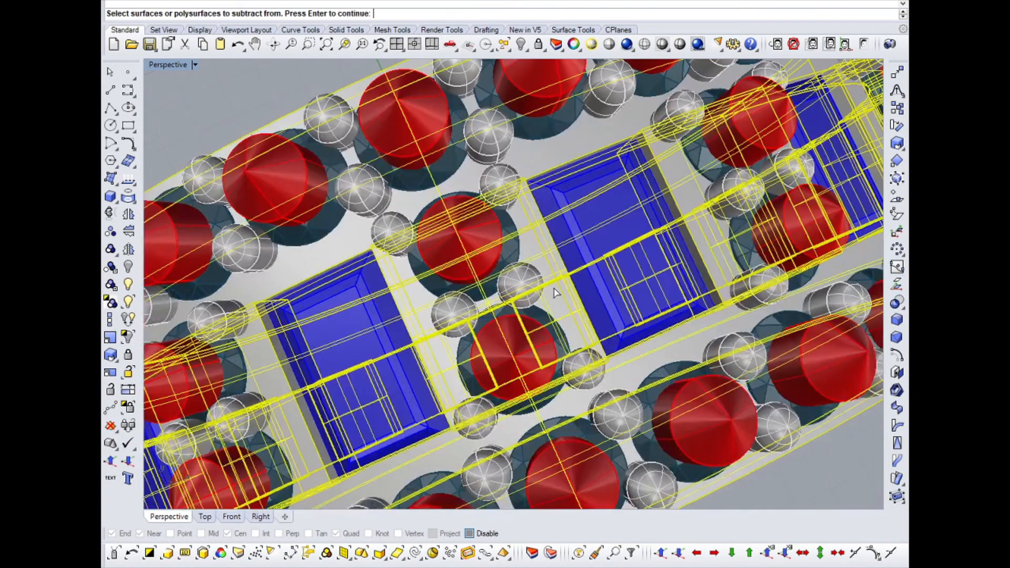
left_click(310, 188)
key("Return")
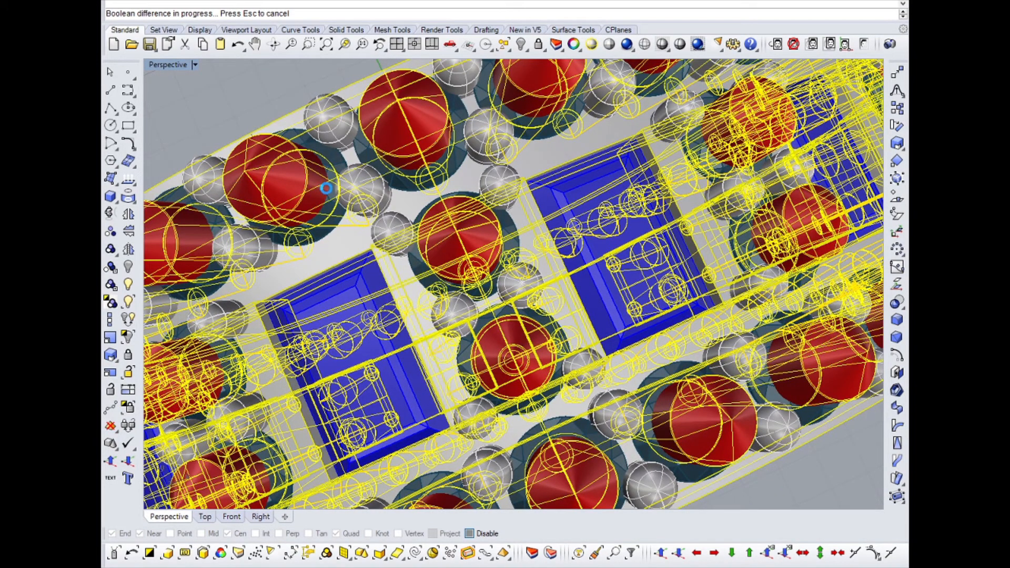
Step: Examine the stone holes on the inside of the band and along the side ring in shaded and rendered display
scroll(500, 358, "down", 5)
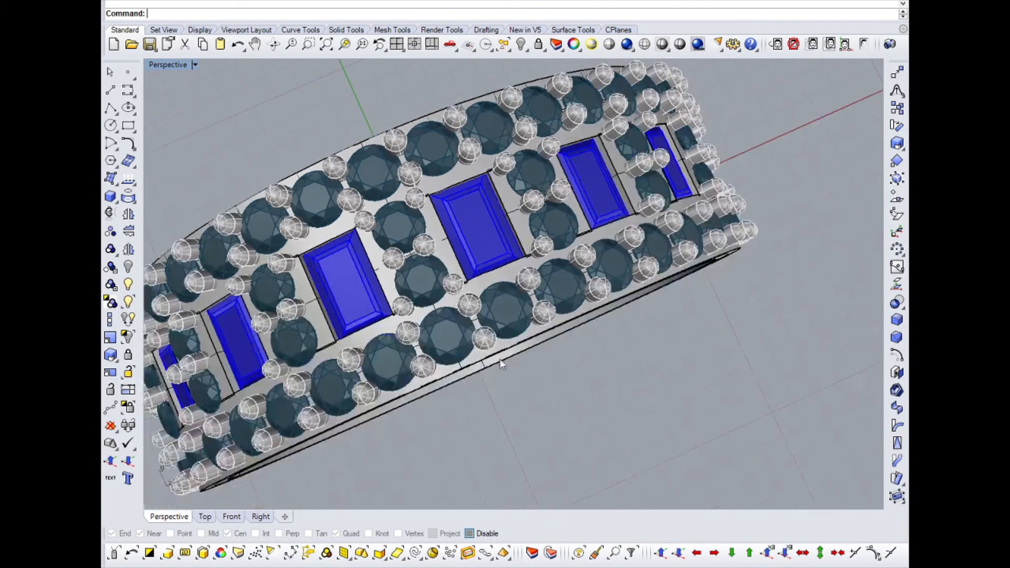
right_click_drag(500, 359, 395, 264)
scroll(411, 354, "up", 8)
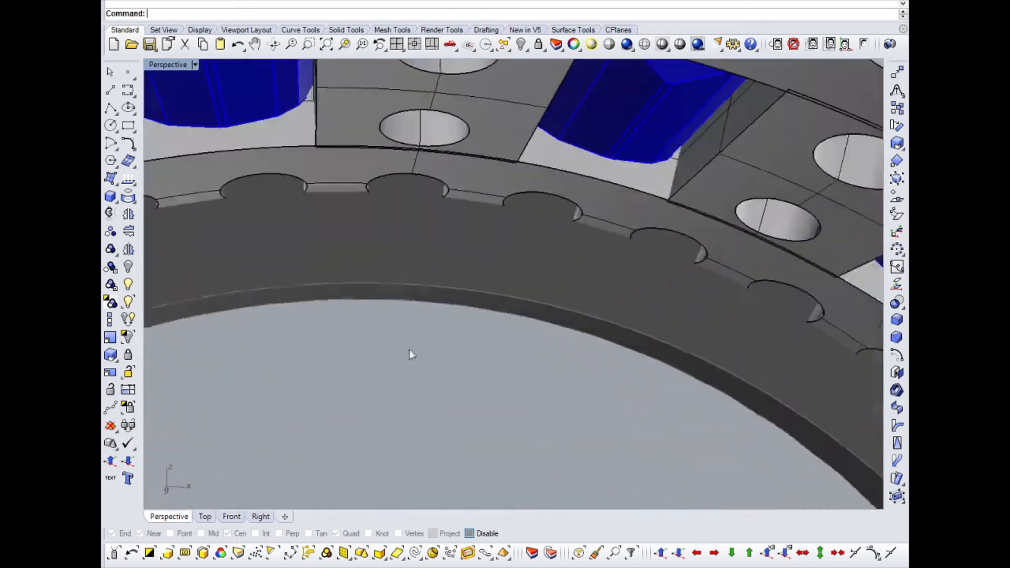
scroll(396, 328, "down", 4)
scroll(428, 387, "up", 4)
scroll(419, 429, "down", 4)
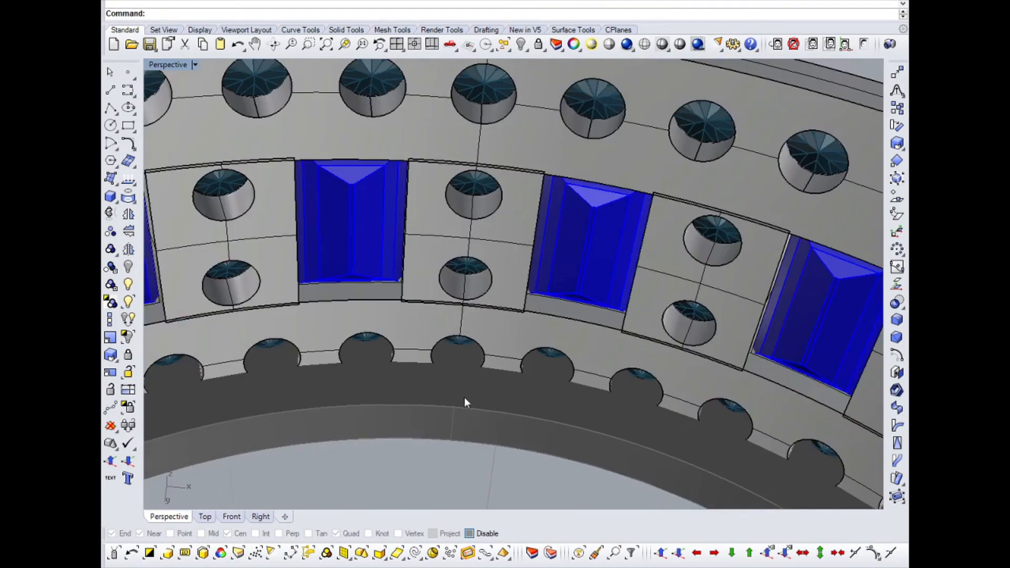
scroll(464, 397, "up", 3)
middle_click(445, 396)
left_click(460, 362)
right_click_drag(462, 365, 317, 341)
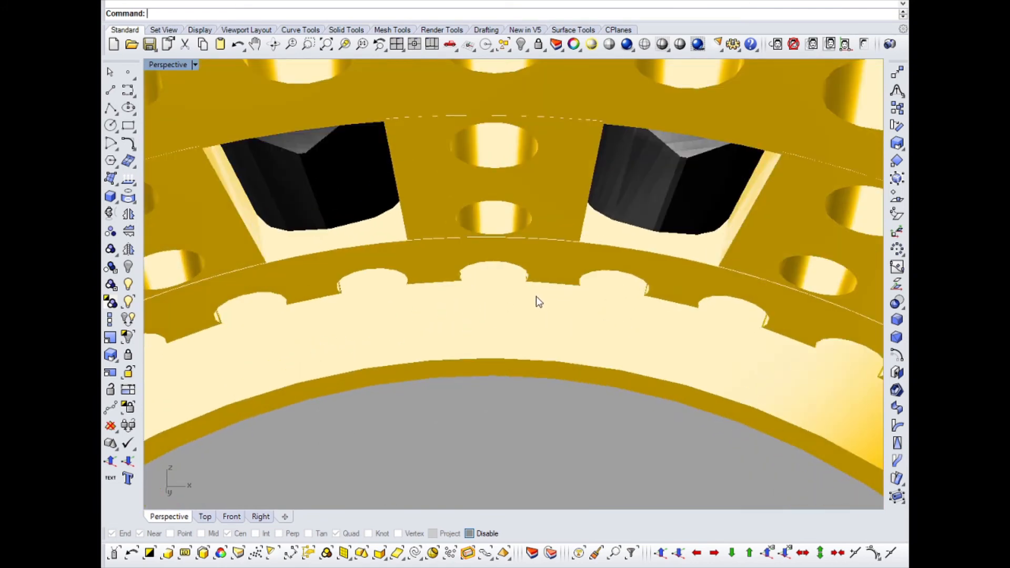
right_click_drag(473, 338, 487, 226)
scroll(494, 315, "up", 5)
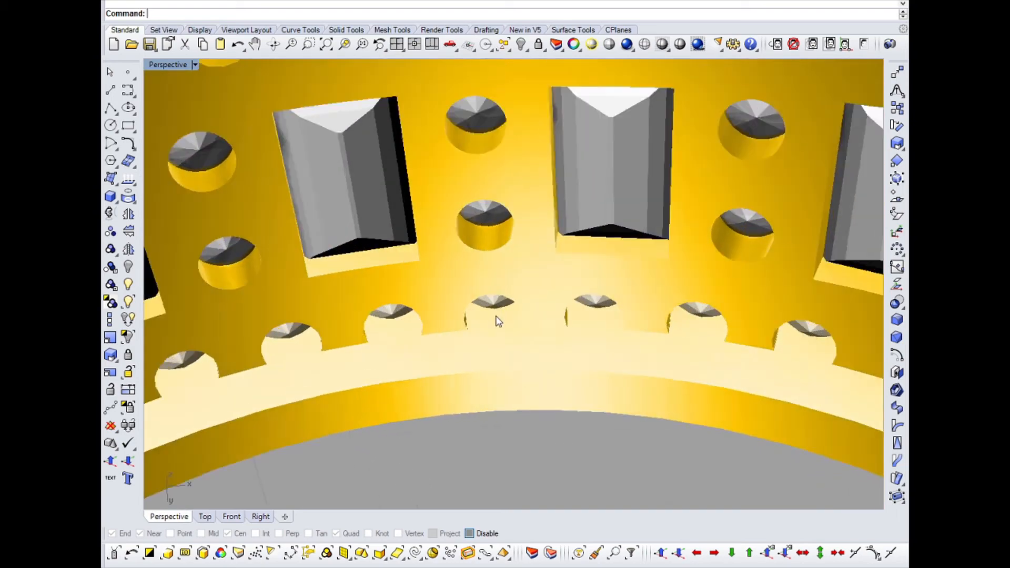
Step: Hide one round stone in the side row to expose its seat and return the viewport to shaded display
left_click(489, 306)
scroll(489, 305, "down", 5)
mouse_move(489, 305)
right_mouse_down()
mouse_move(495, 274)
mouse_move(506, 292)
mouse_move(491, 258)
mouse_move(477, 251)
right_mouse_up()
left_click(128, 267)
middle_click(476, 251)
left_click(513, 252)
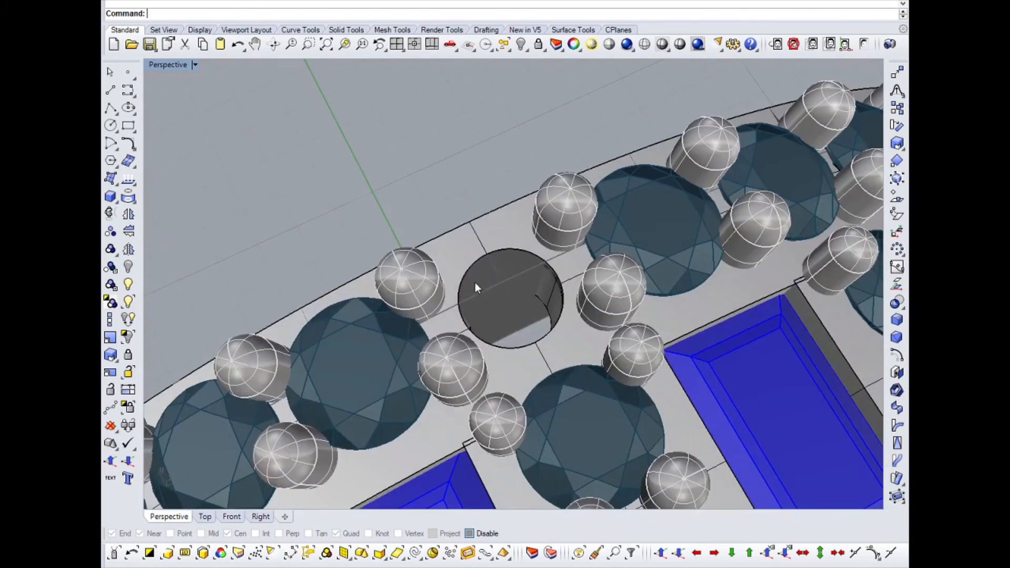
Step: Unlock the locked ring inside the band
middle_click(475, 282)
left_click(498, 281)
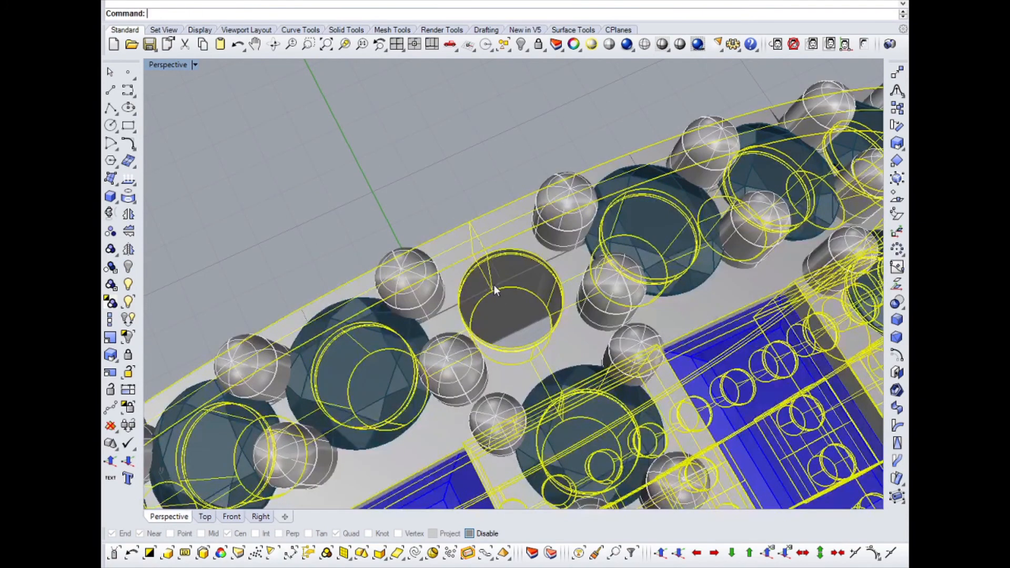
left_click(497, 287)
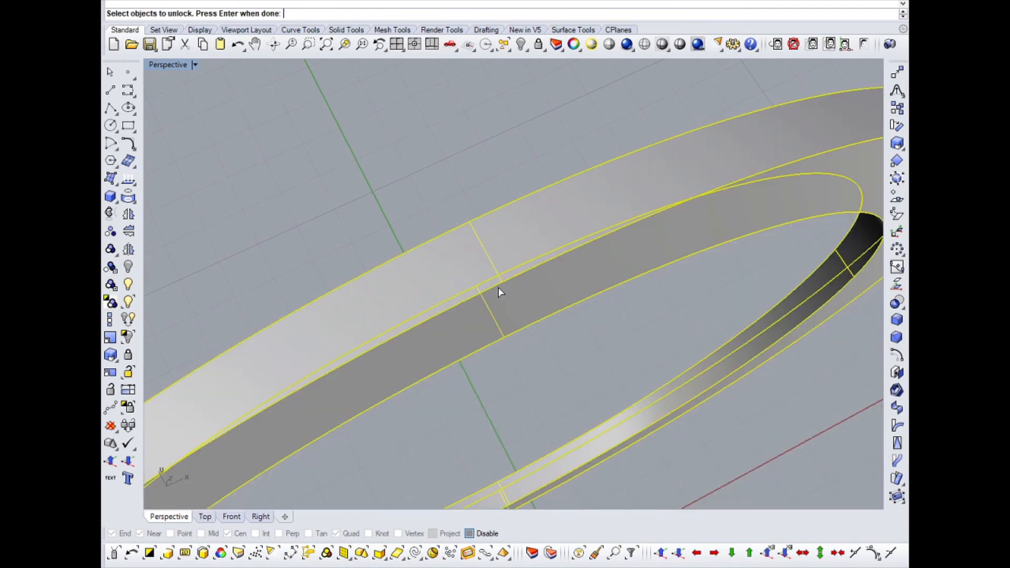
key("Return")
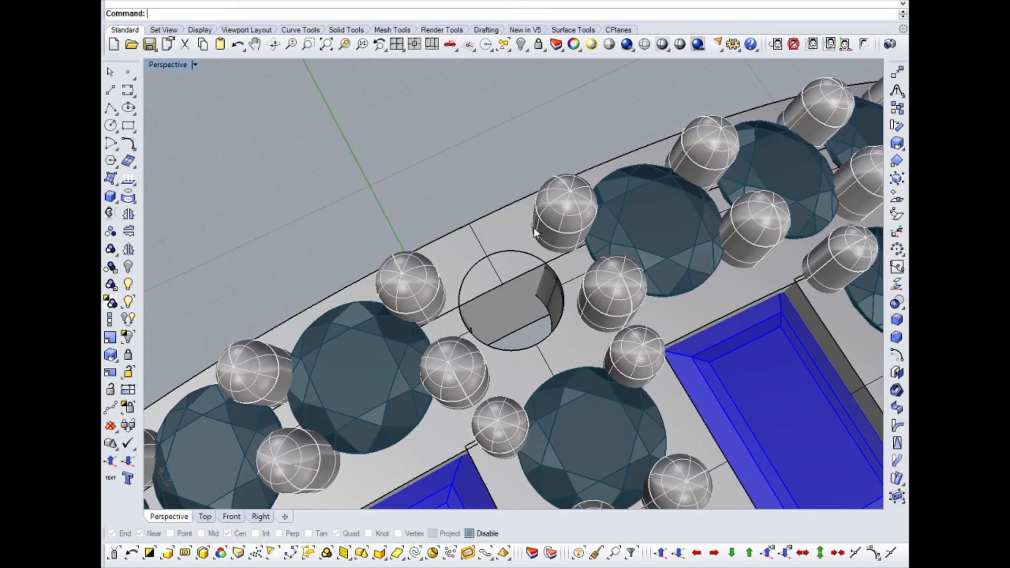
Step: Chamfer the inner side rings' long edges running beneath the stone holes at a distance of 0.6
left_click(897, 338)
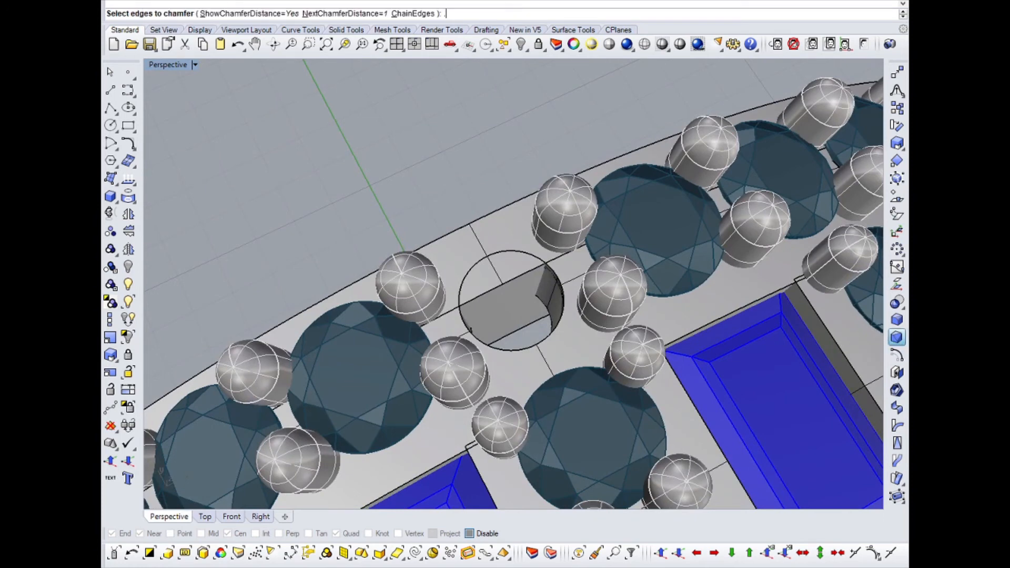
left_click(492, 300)
key("Return")
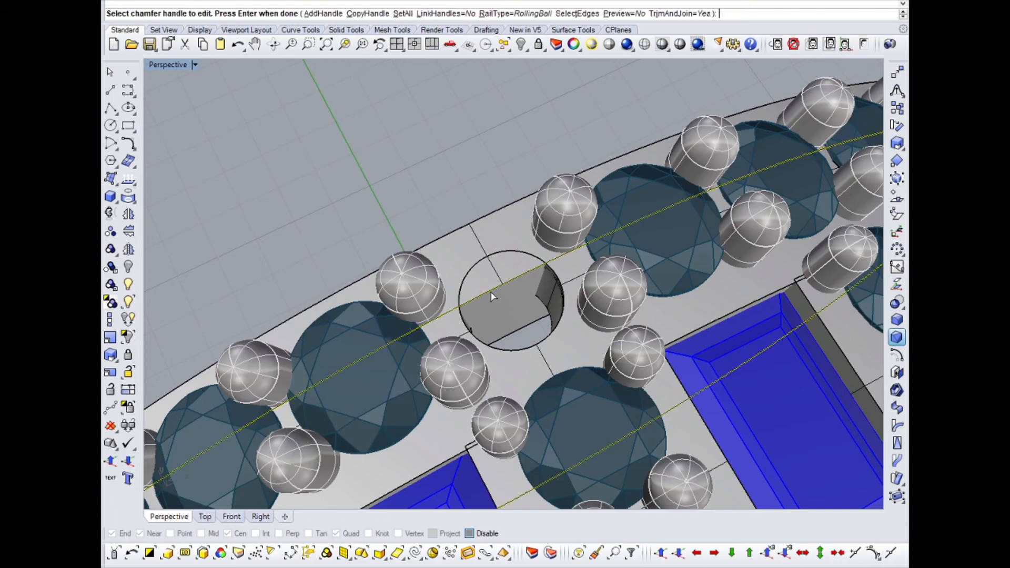
key("Return")
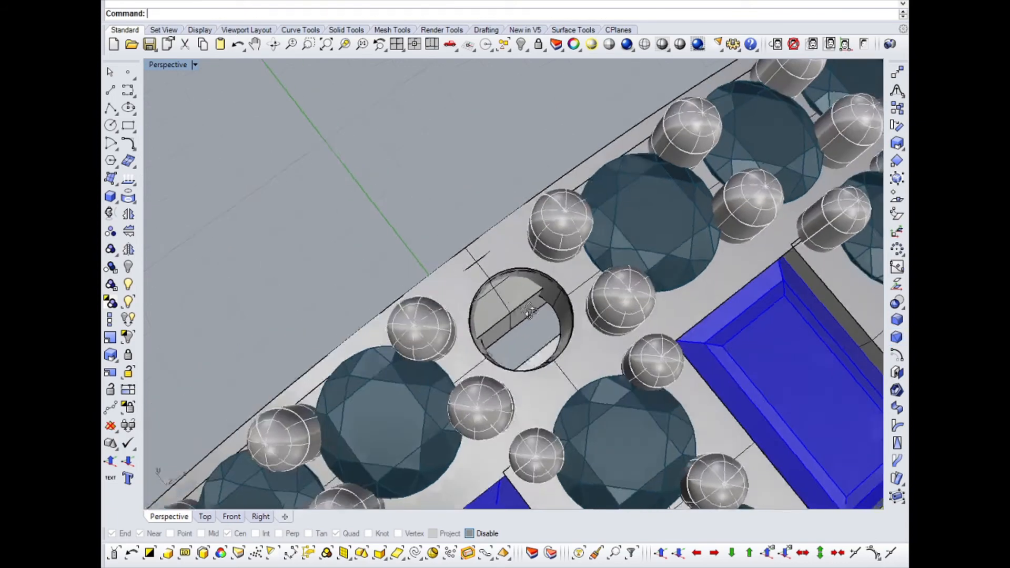
Step: Examine the chamfered edge through the exposed stone hole in rendered display
right_click_drag(528, 311, 419, 225)
middle_click(491, 218)
left_click(516, 171)
scroll(440, 241, "up", 8)
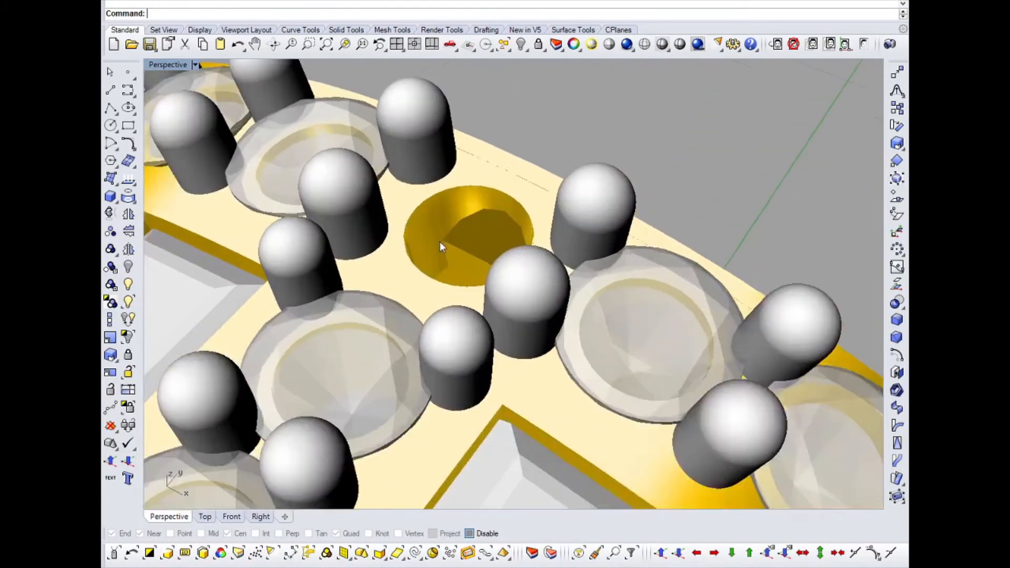
scroll(448, 270, "down", 5)
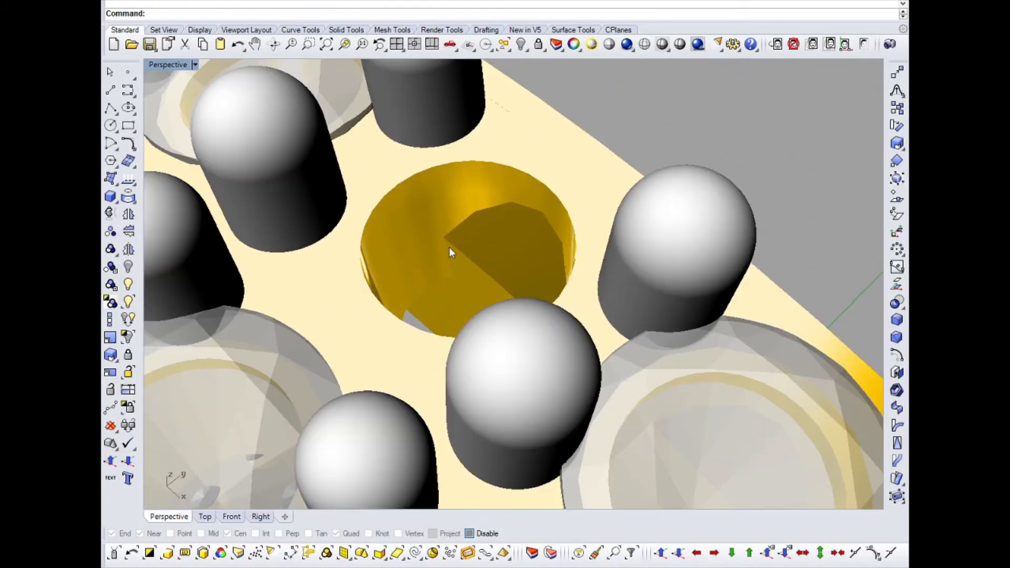
Step: Undo the 0.6 chamfer and try to chamfer the side ring's inner edge beneath the stone hole at a distance of 0.8
key("ctrl+z")
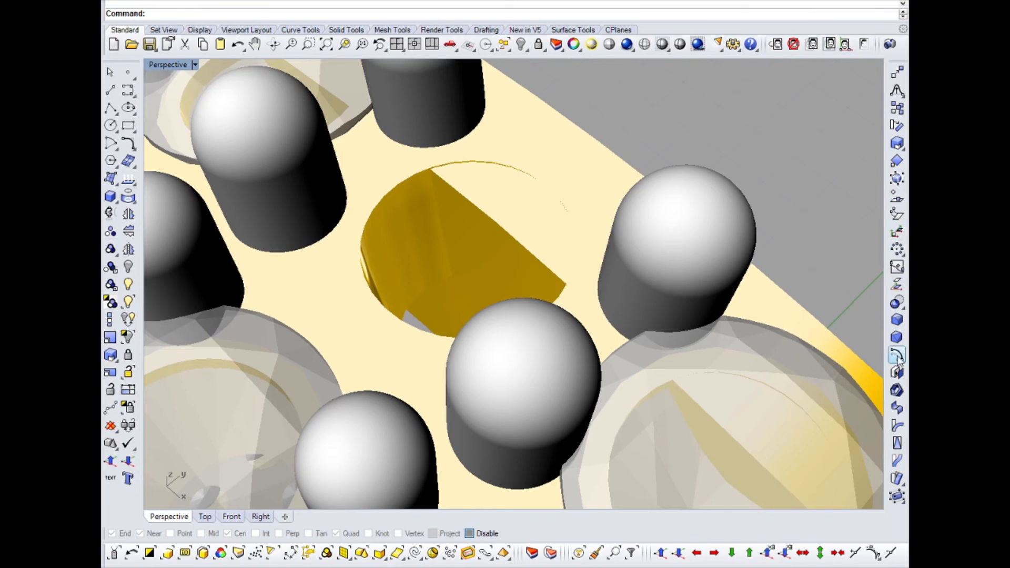
left_click(896, 337)
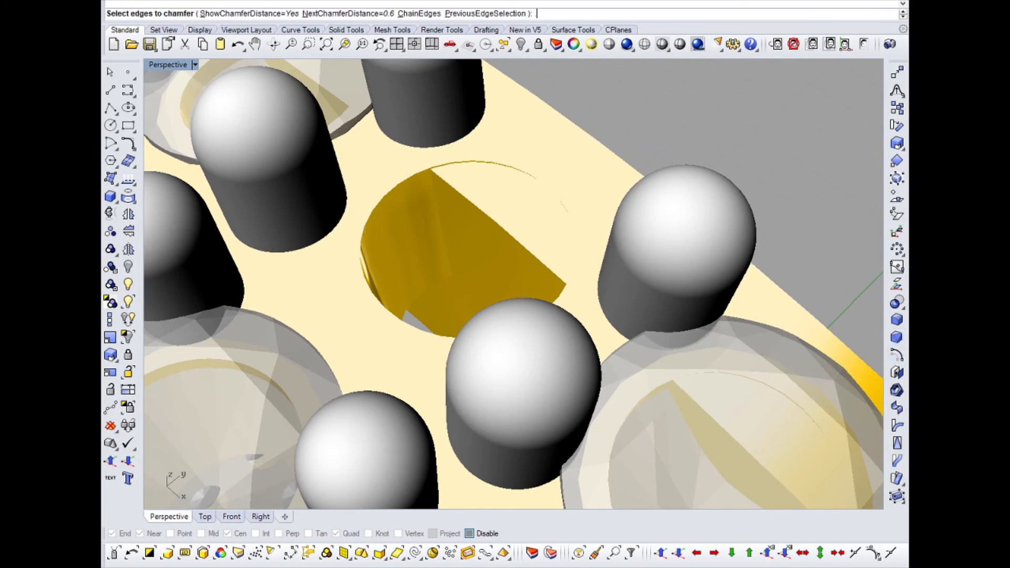
left_click(487, 225)
key("Return")
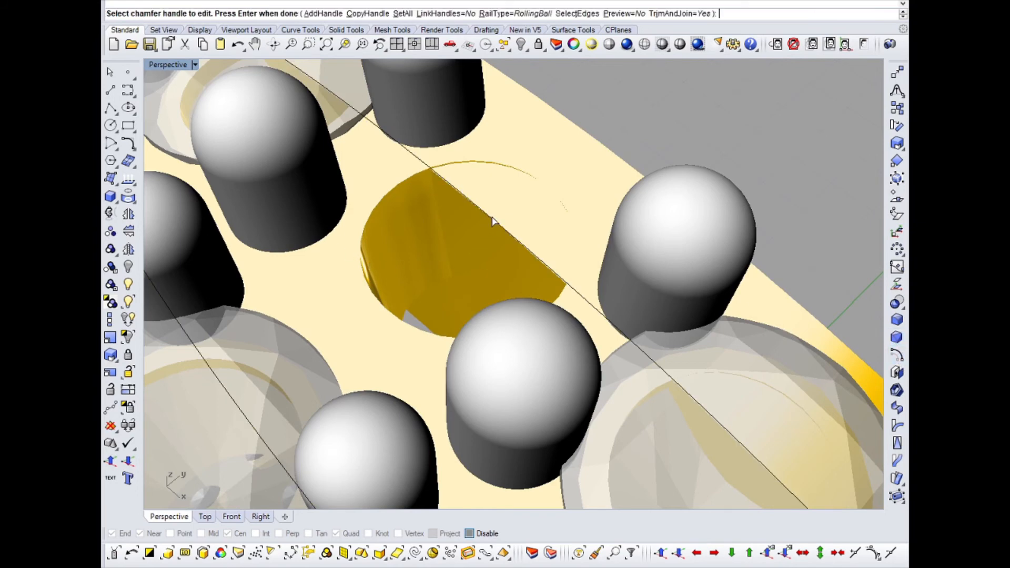
key("Return")
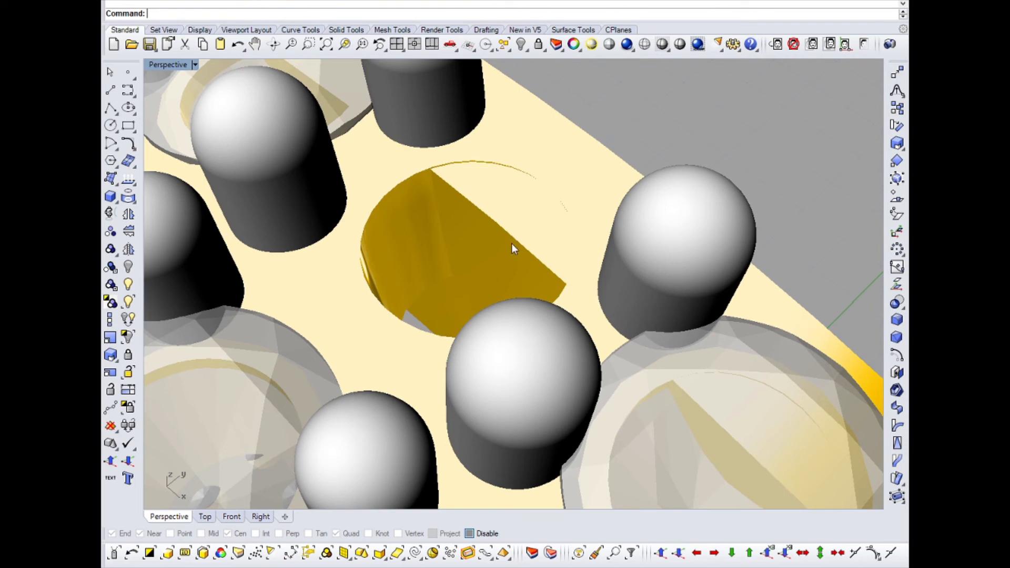
Step: Chamfer the side ring's inner edge beneath the exposed stone hole at a distance of 0.7
key("Return")
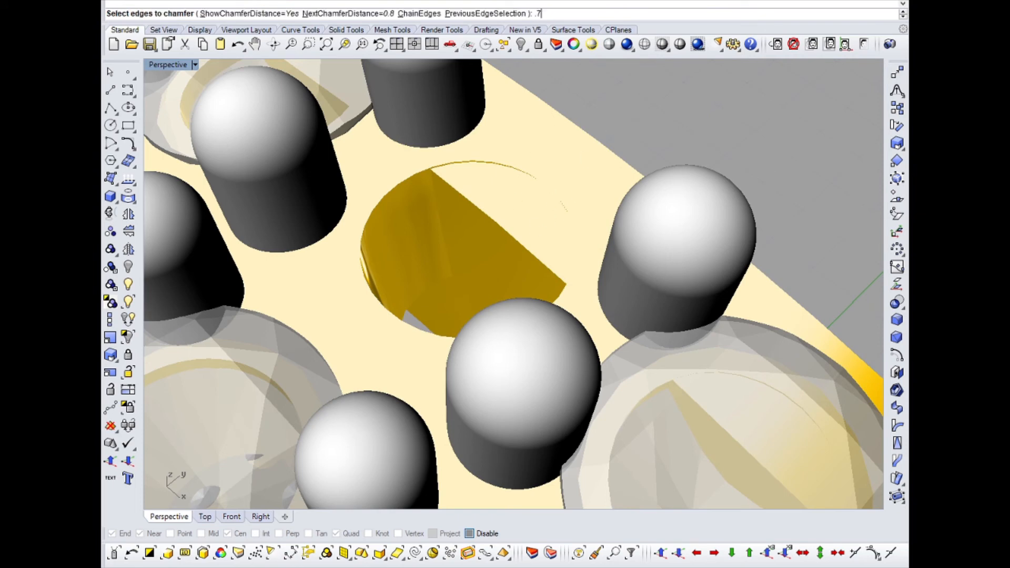
left_click(520, 245)
key("Return")
key("Return")
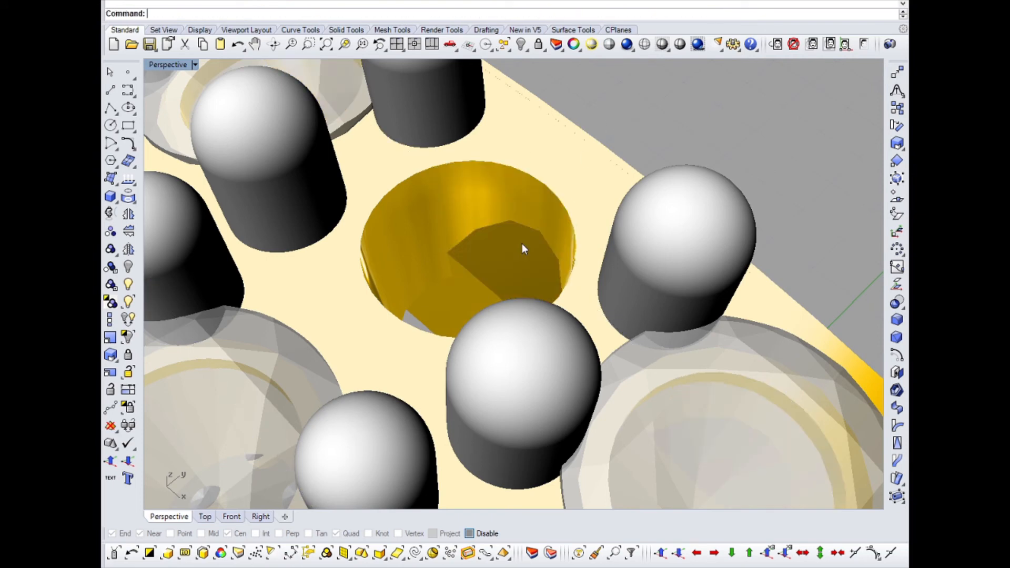
Step: Examine the chamfered ring and the cut stone holes from the inside of the band
scroll(542, 237, "down", 5)
right_click_drag(623, 232, 379, 142)
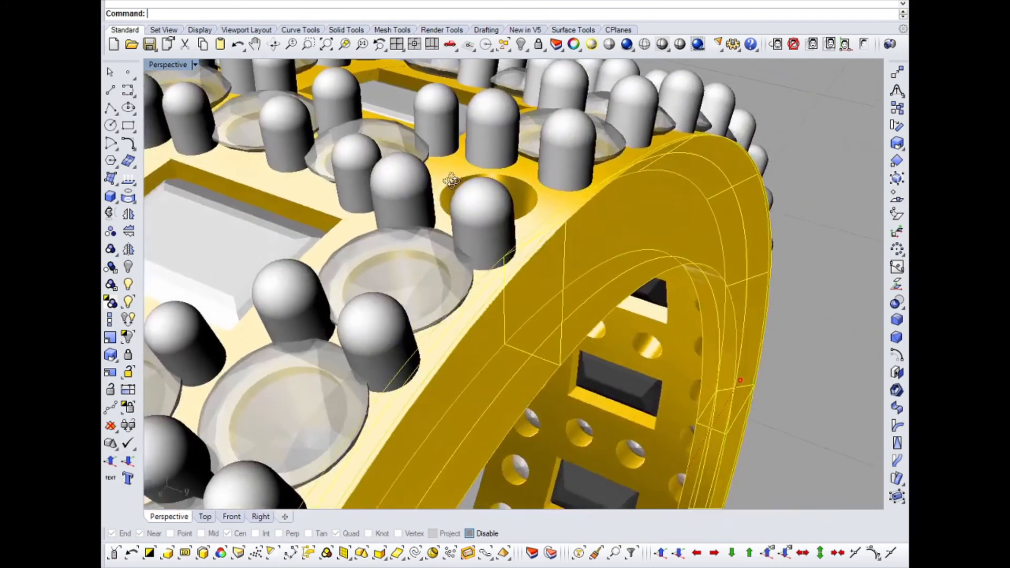
scroll(474, 421, "up", 8)
right_click_drag(474, 458, 650, 489)
key("Escape")
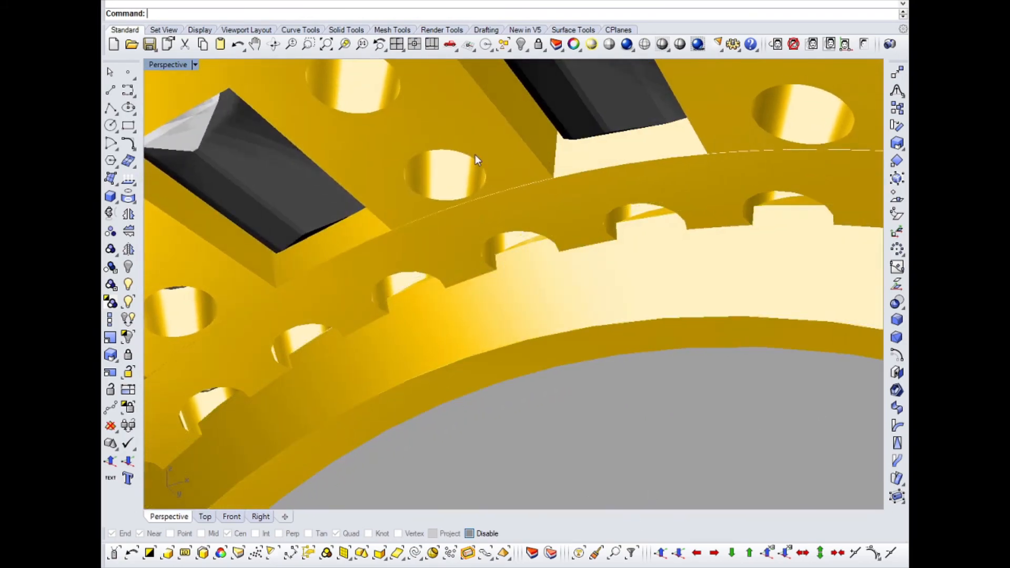
scroll(476, 159, "down", 6)
right_click_drag(476, 159, 532, 421)
scroll(544, 274, "down", 5)
scroll(531, 277, "up", 8)
Step: Mirror the chamfered side ring to the opposite side of the band in the Top view
left_click(513, 250)
key("ctrl+F1")
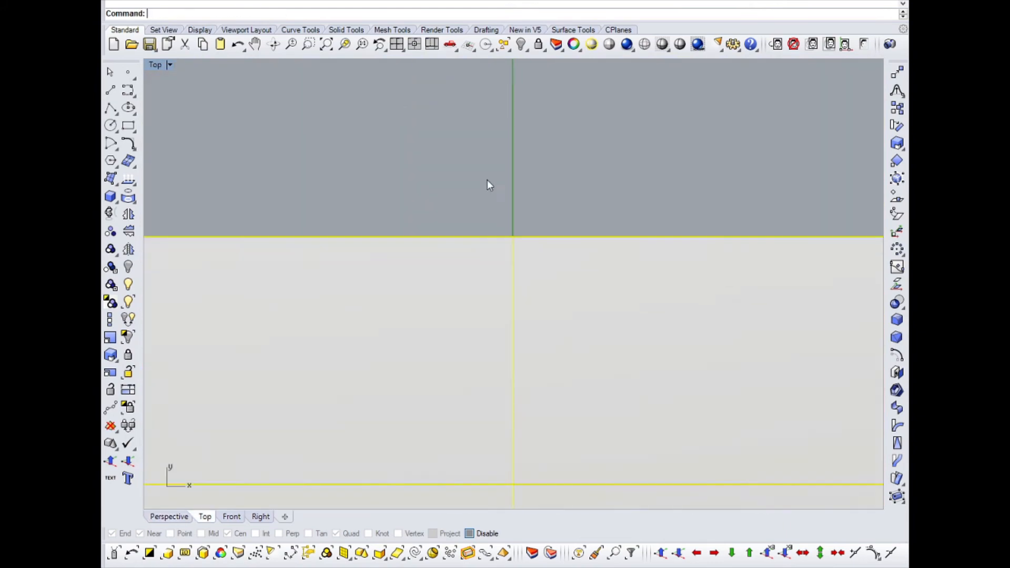
scroll(487, 180, "down", 6)
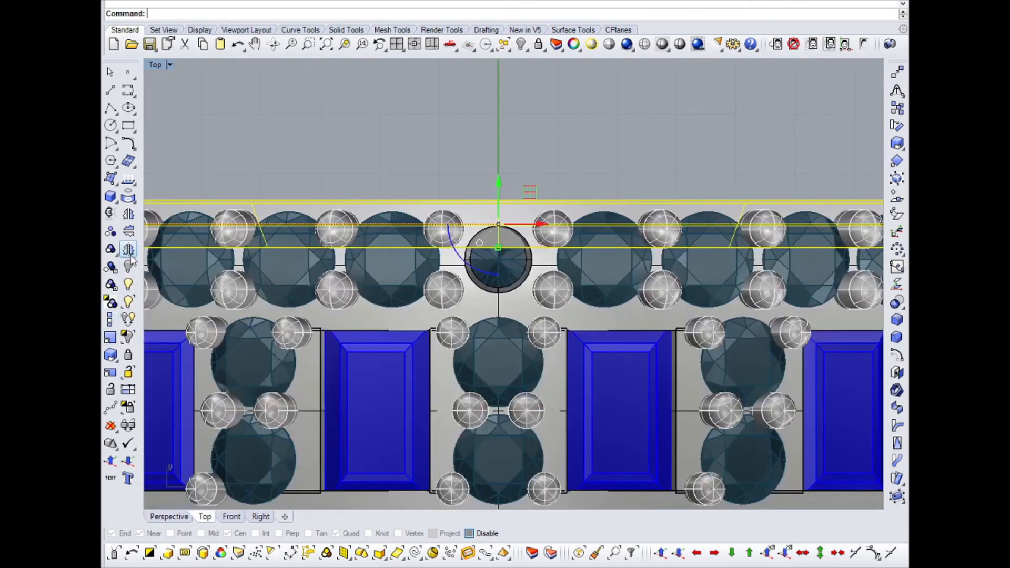
left_click(130, 255)
scroll(525, 126, "down", 3)
key("Escape")
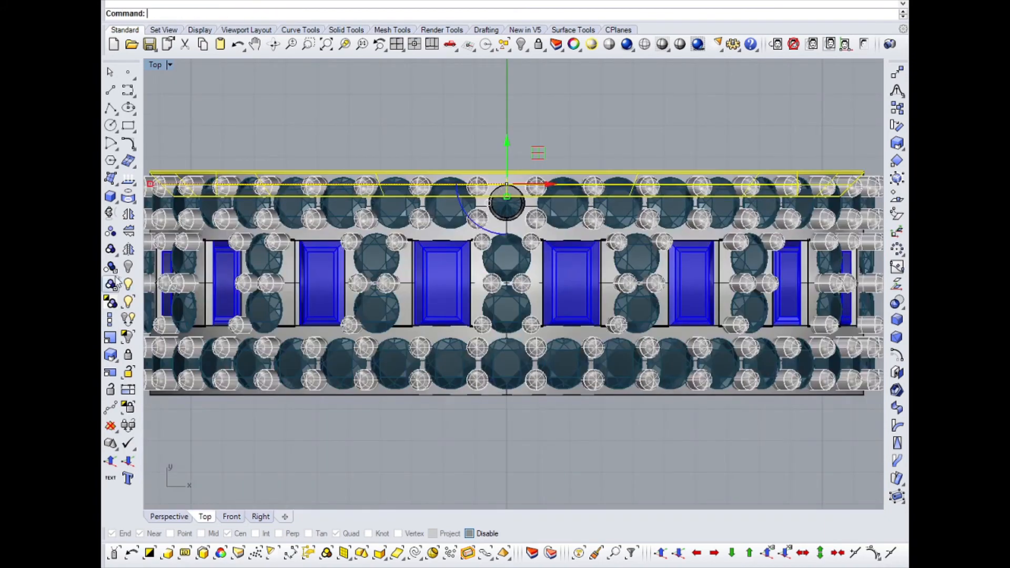
left_click(129, 233)
left_click(588, 99)
Step: Show the hidden round stone in the side row again in the Perspective view
key("ctrl+F4")
scroll(514, 247, "down", 5)
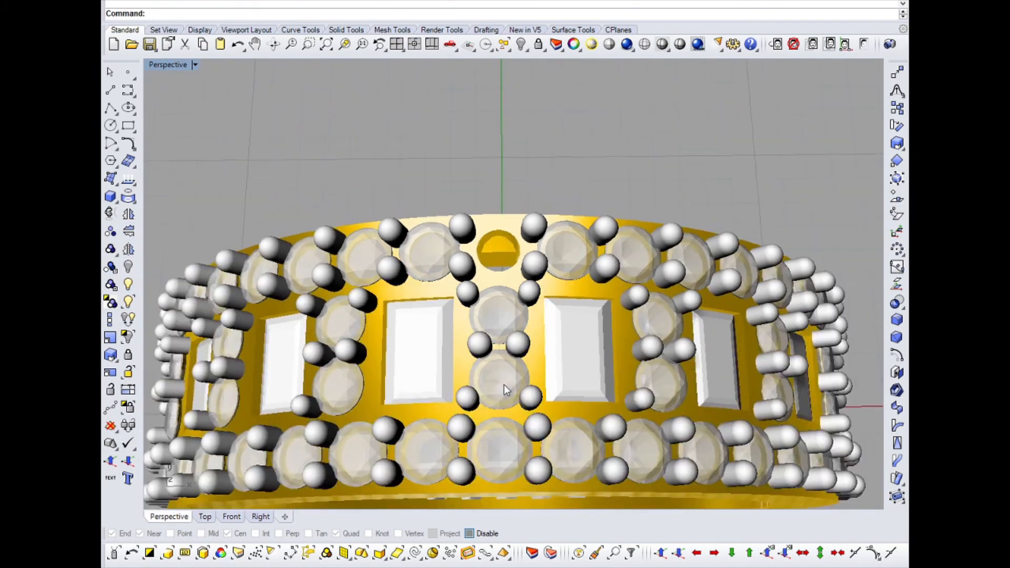
right_click_drag(504, 386, 518, 275)
left_click(128, 302)
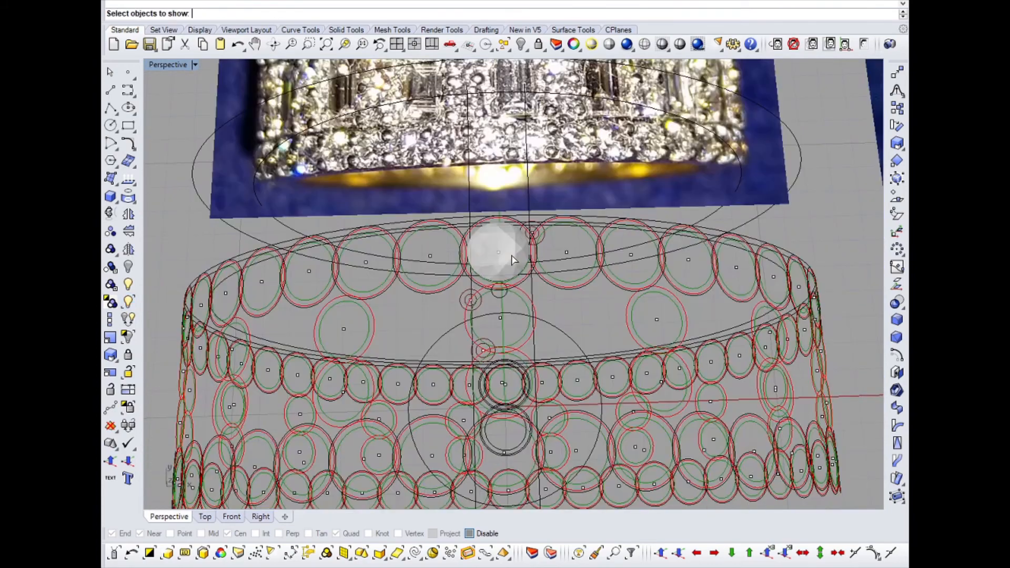
scroll(518, 253, "up", 3)
left_click(525, 248)
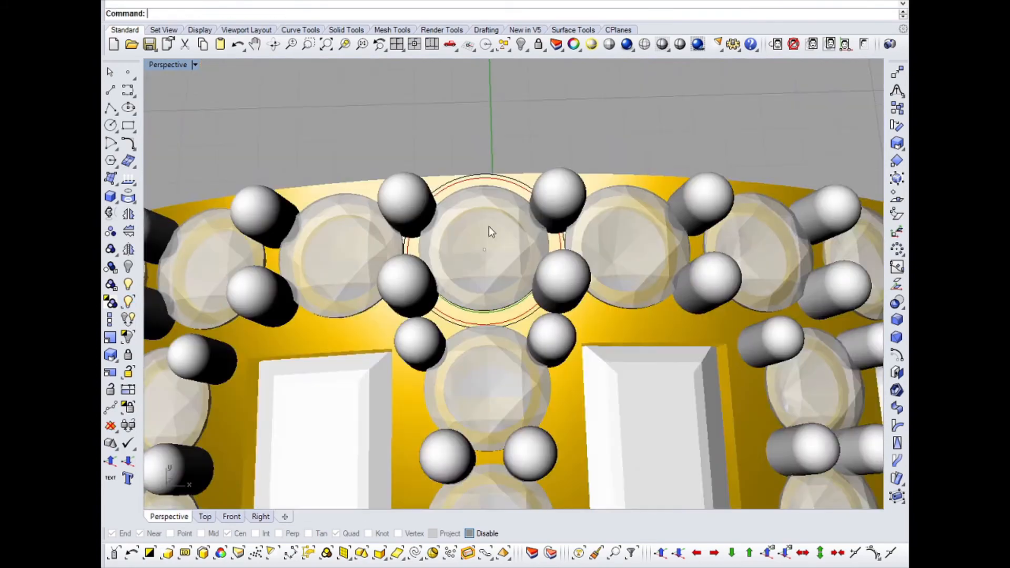
scroll(488, 226, "down", 5)
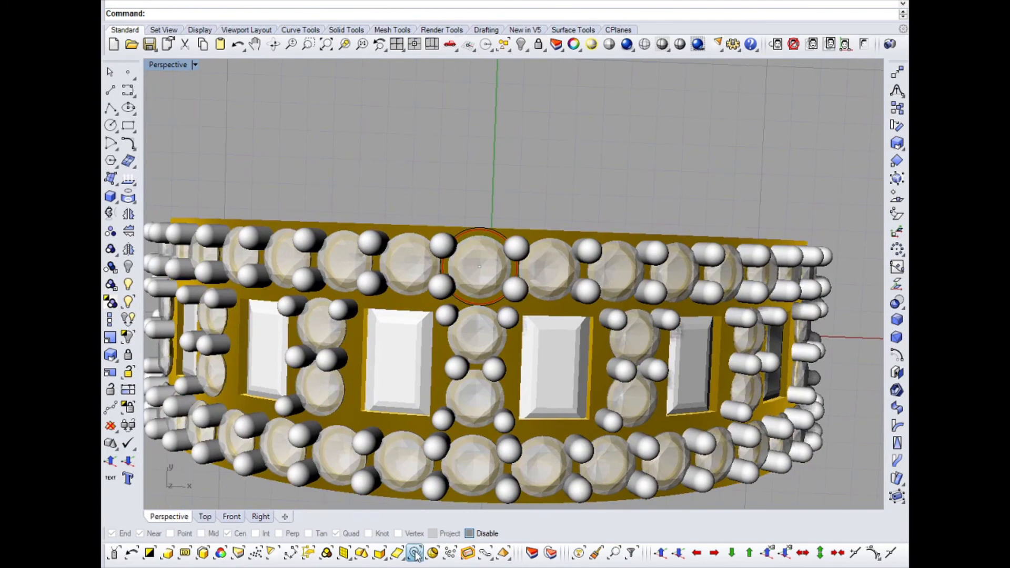
Step: Select the leftover construction circles around the restored stone and hide them
left_click(415, 554)
middle_click(505, 231)
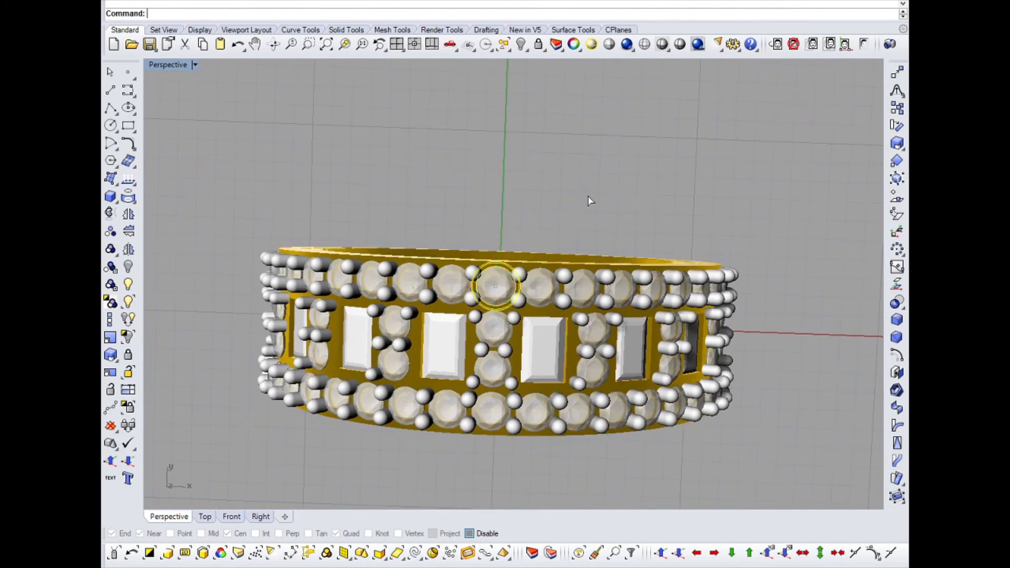
key("Escape")
Step: In shaded display, select all the prongs by color and move them to the Default layer
right_click_drag(469, 225, 498, 188)
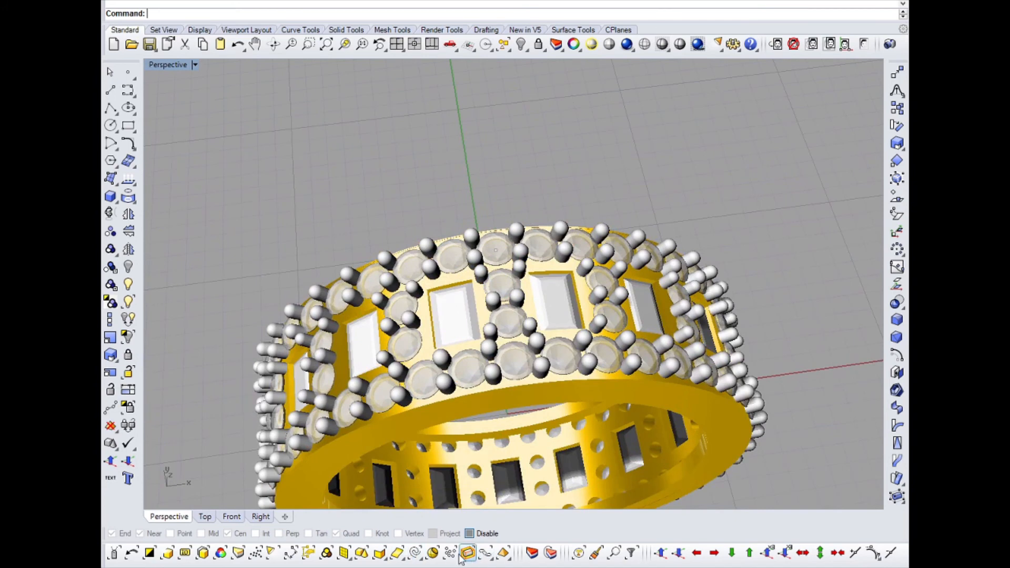
right_click_drag(361, 191, 556, 191)
middle_click(557, 190)
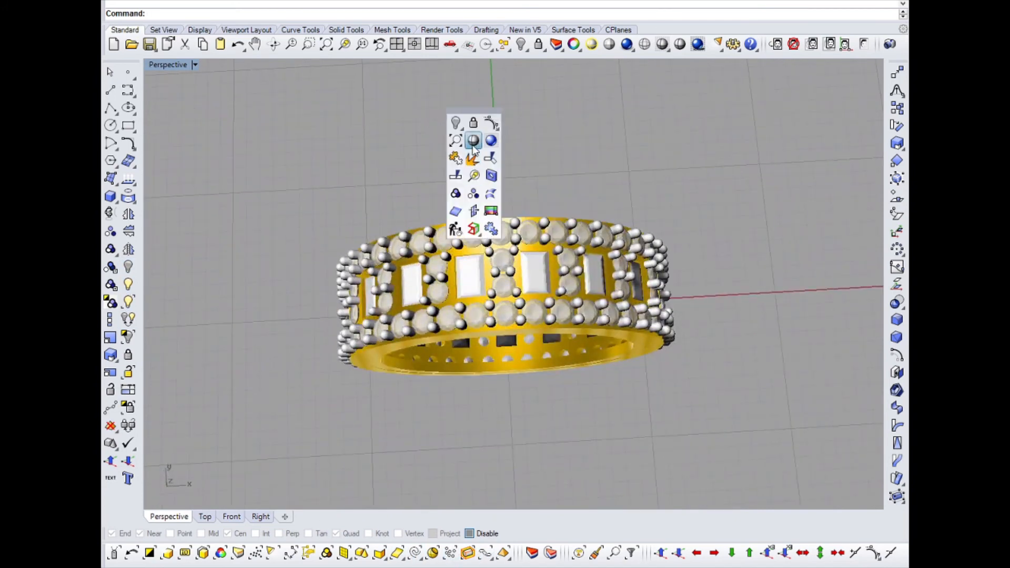
left_click(552, 164)
scroll(480, 235, "up", 5)
scroll(454, 272, "down", 3)
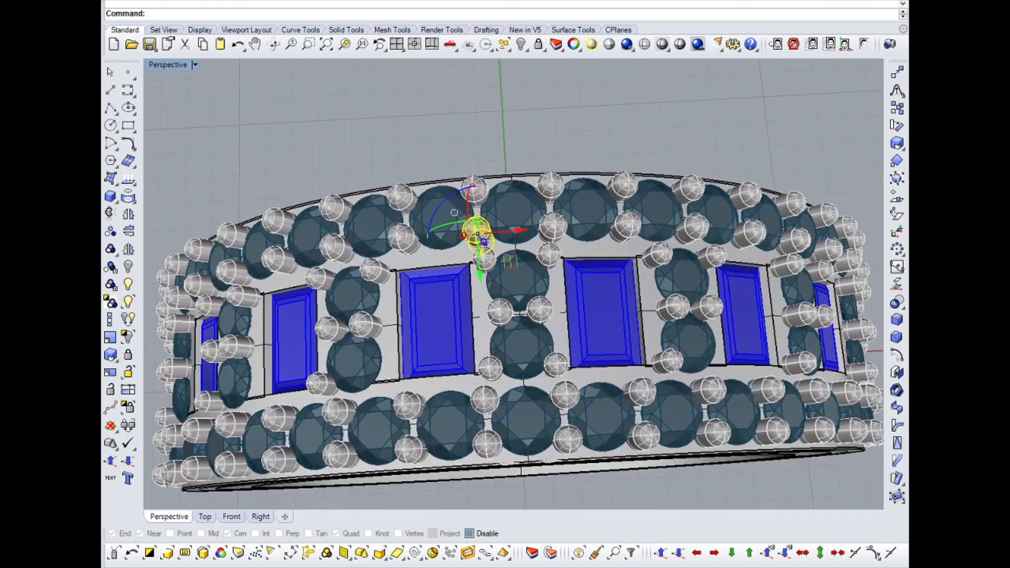
left_click(221, 552)
left_click(551, 556)
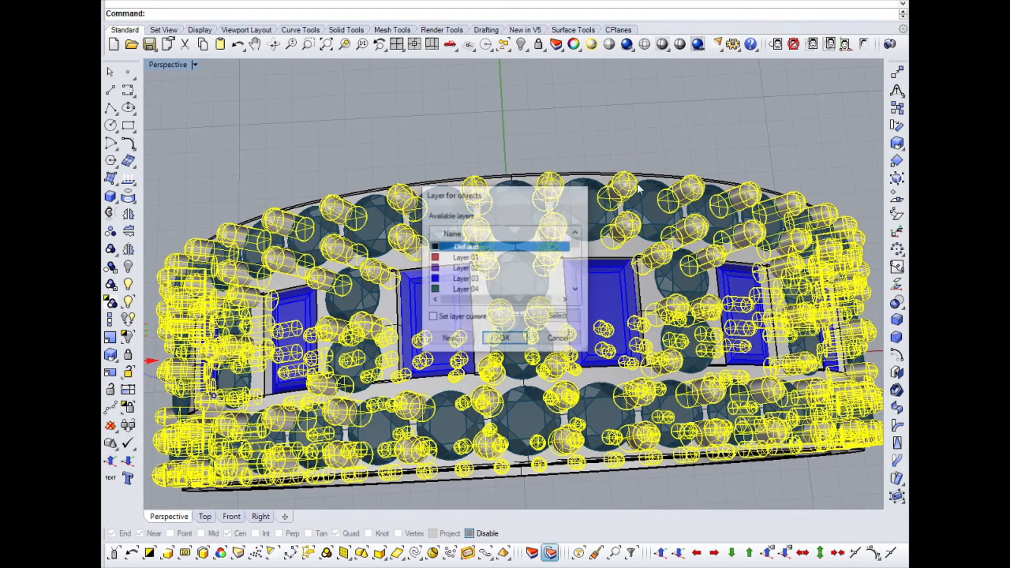
left_click(505, 340)
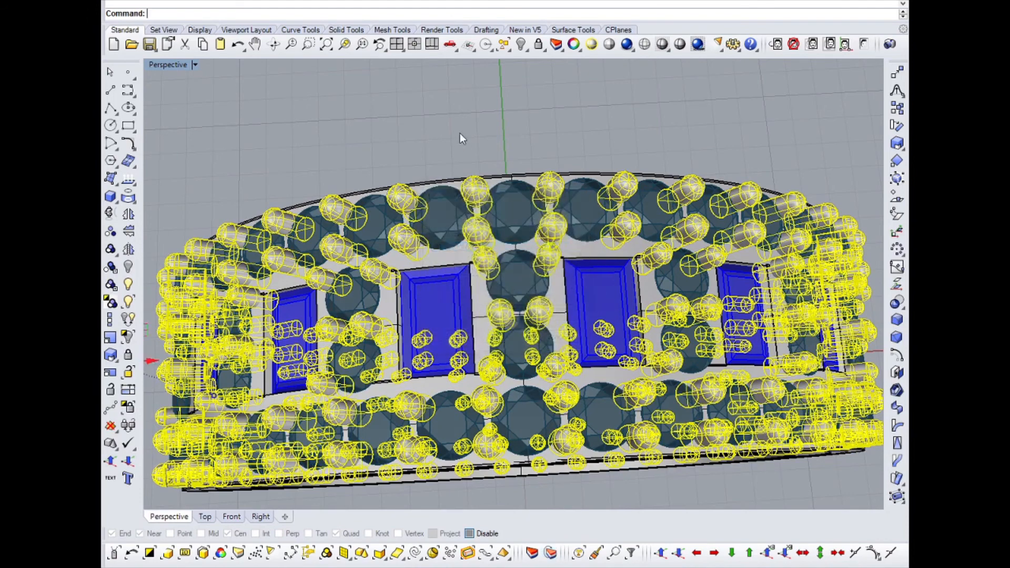
key("Escape")
Step: Switch the viewport to rendered display and examine the band with its gold prongs
middle_click(489, 116)
left_click(528, 197)
right_click_drag(520, 381, 532, 357)
scroll(529, 337, "down", 4)
scroll(529, 337, "down", 2)
scroll(490, 331, "up", 10)
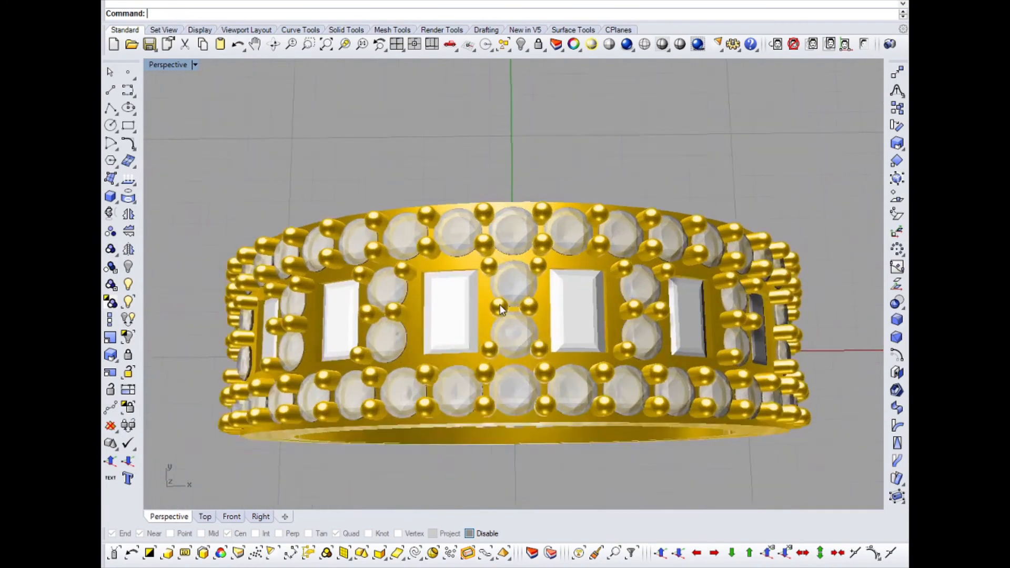
Step: Examine in the Top view how the outer prong of the central round-stone pair sits beside the baguette
key("ctrl+F1")
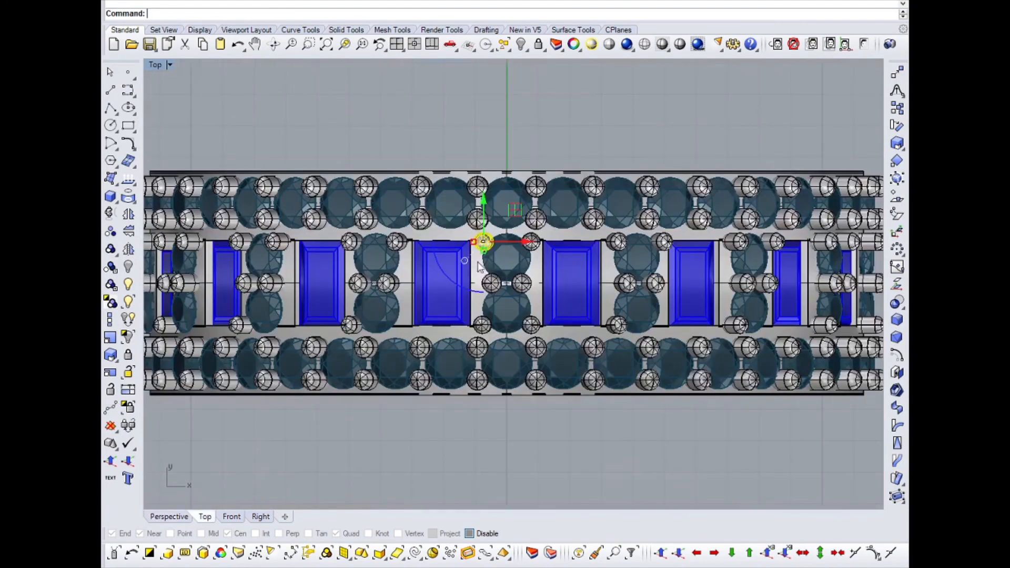
scroll(490, 243, "up", 6)
left_click_drag(524, 198, 534, 188)
scroll(546, 193, "down", 5)
scroll(550, 199, "up", 4)
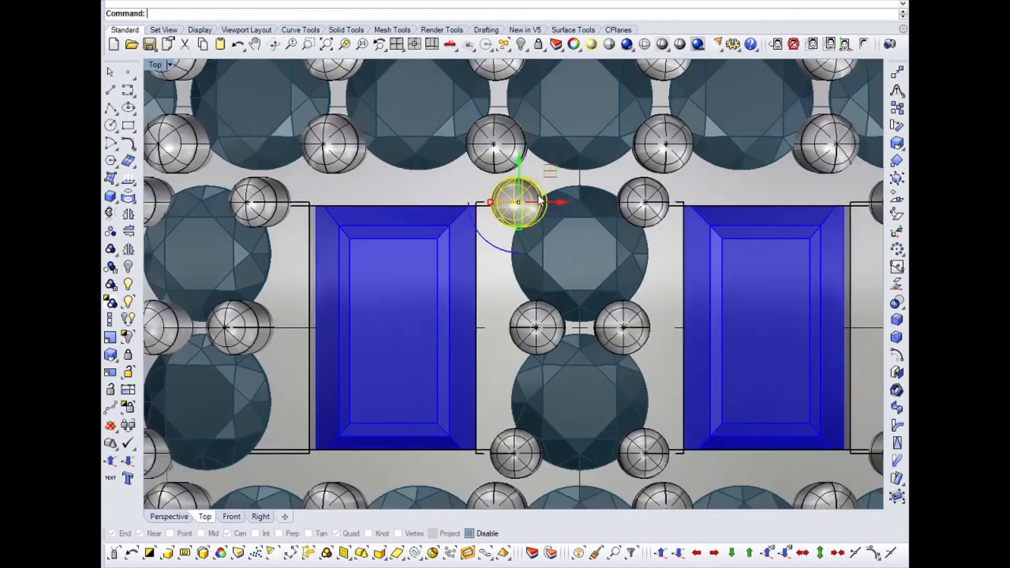
left_click_drag(554, 205, 551, 203)
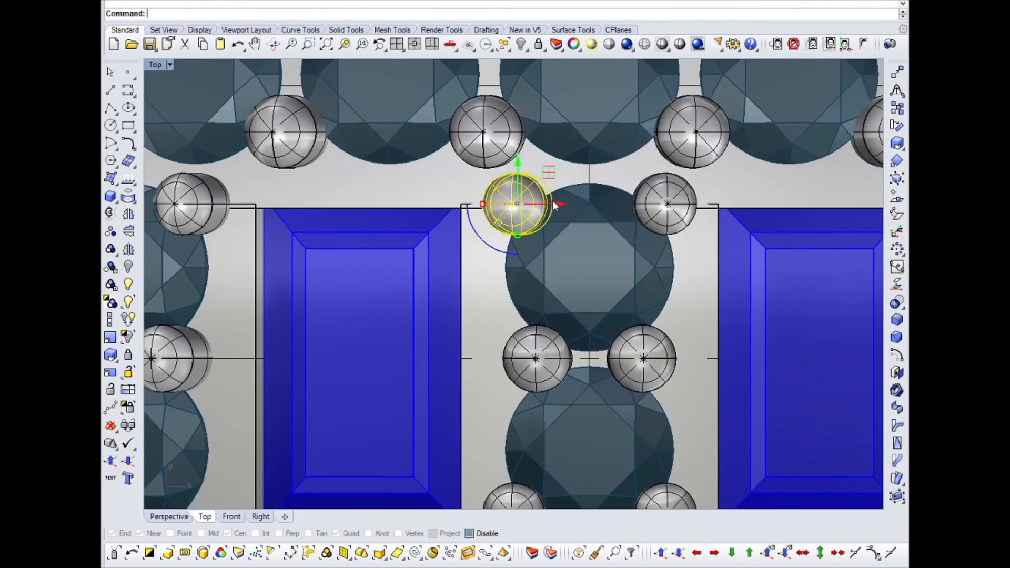
scroll(489, 226, "down", 5)
Step: Examine the prong between the two central round stones in the Perspective view
key("ctrl+F4")
scroll(479, 343, "down", 5)
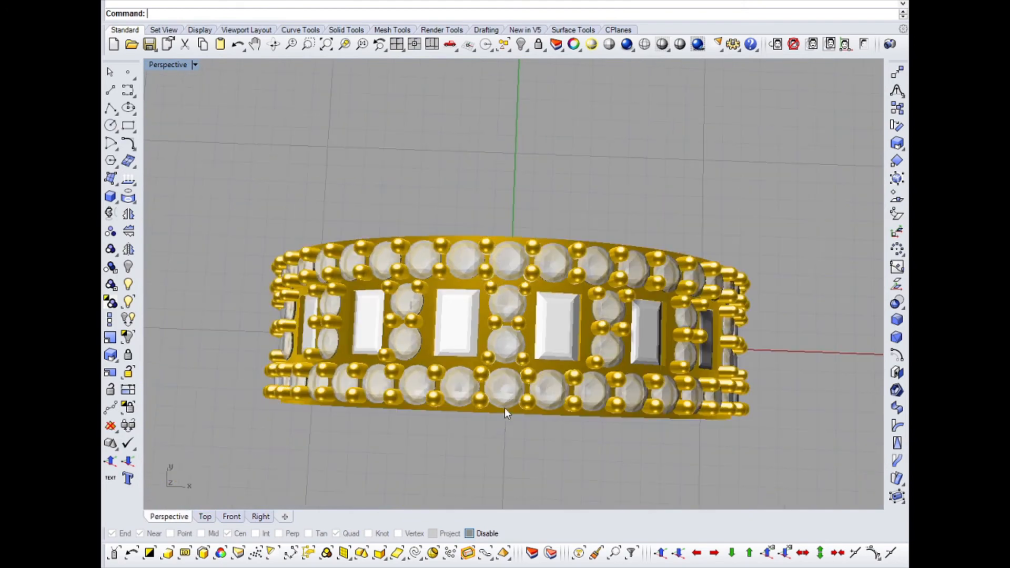
right_click_drag(504, 408, 491, 338)
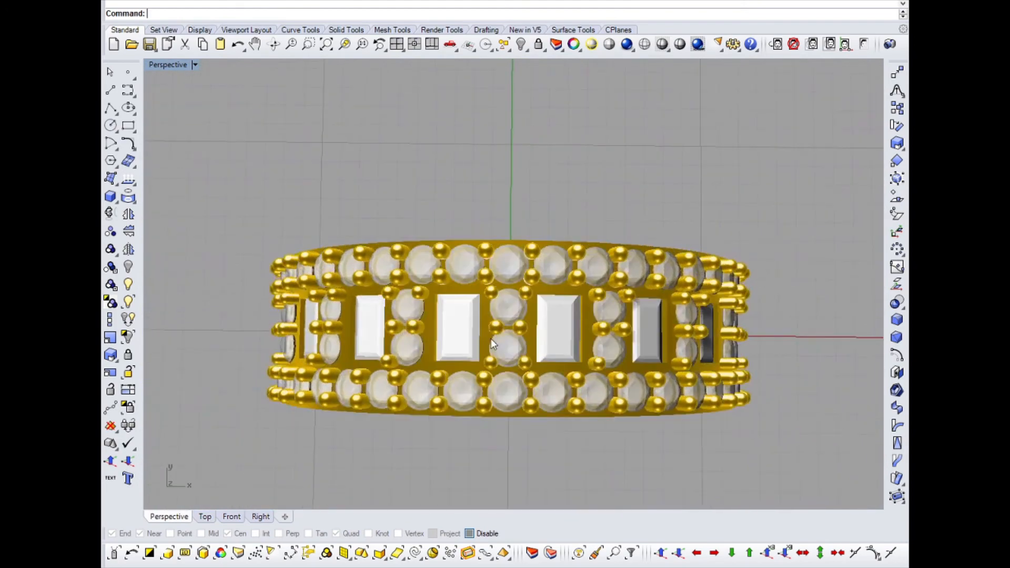
scroll(505, 326, "up", 6)
scroll(516, 319, "up", 3)
left_click_drag(537, 312, 528, 322)
scroll(505, 336, "down", 10)
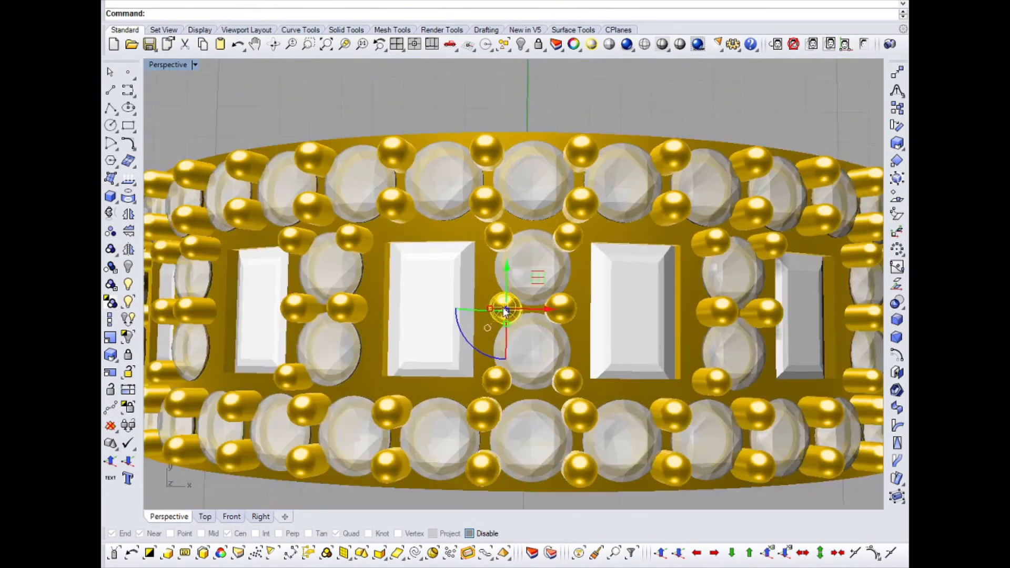
right_click_drag(498, 351, 515, 267)
Step: In shaded display, select all round stones and baguettes by color and turn off their surface isocurves
middle_click(468, 207)
left_click(468, 173)
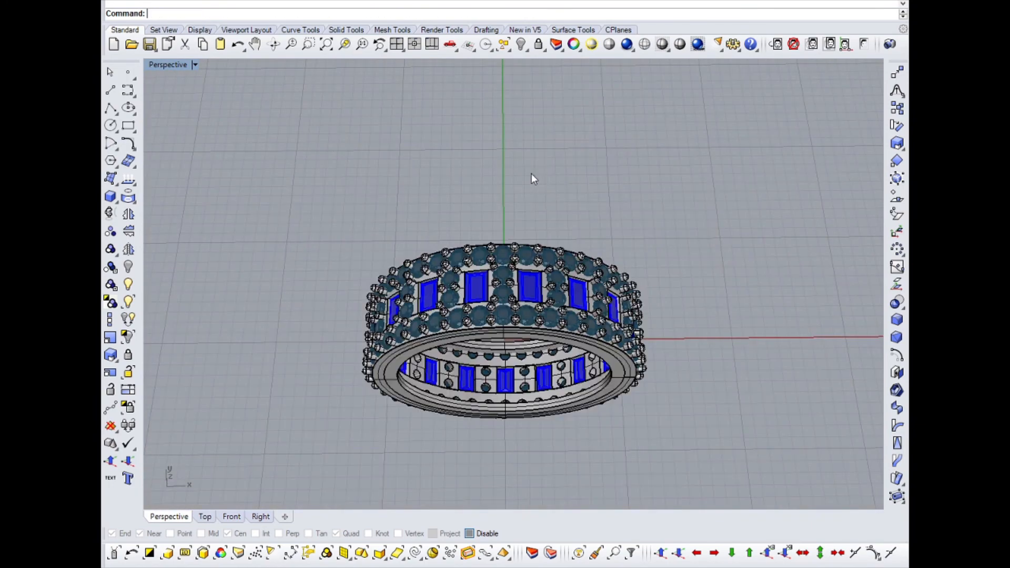
scroll(488, 253, "up", 10)
left_click(523, 275)
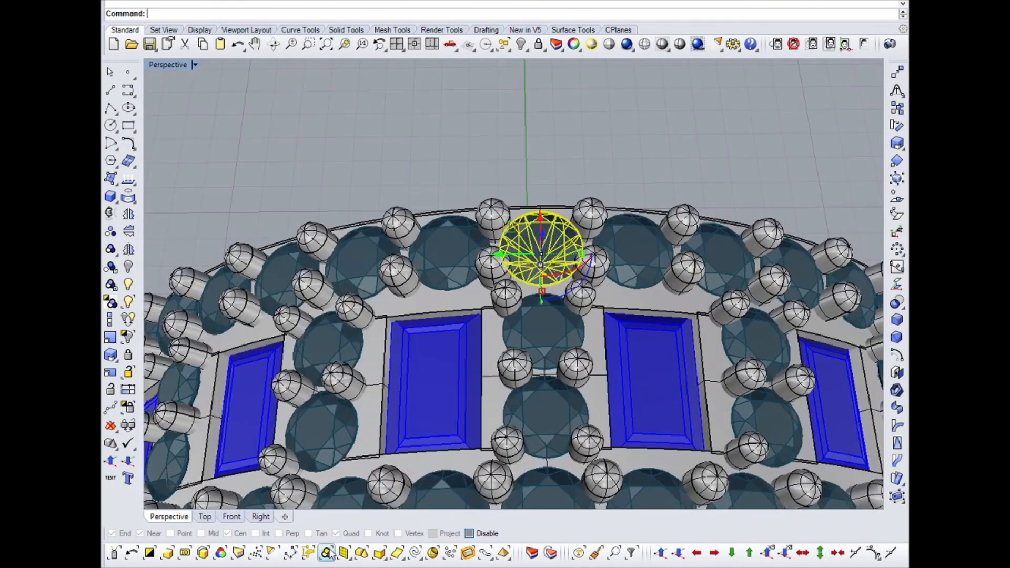
left_click(526, 313, "shift")
key("Escape")
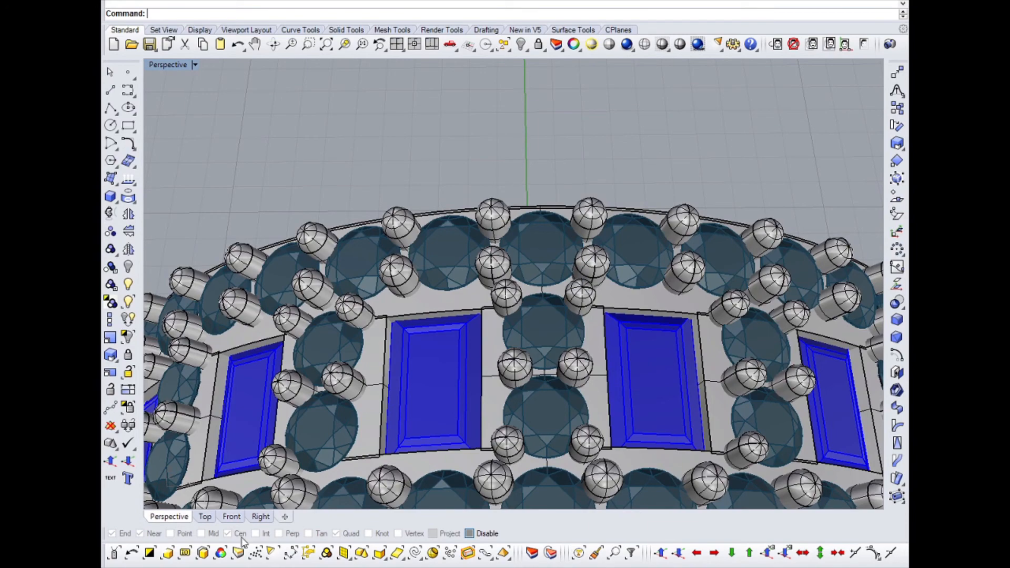
left_click(538, 272)
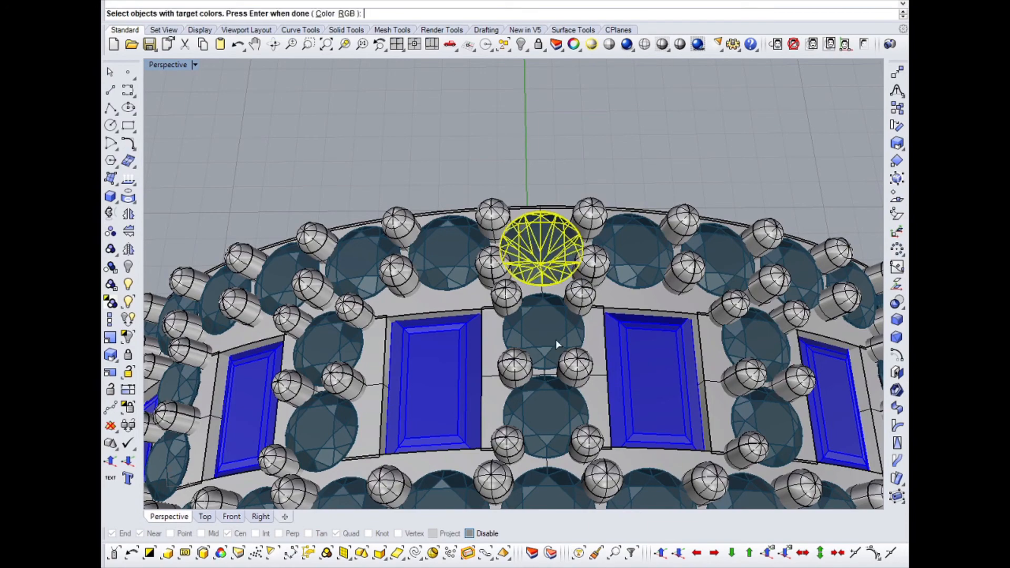
left_click(457, 357)
key("Return")
scroll(448, 358, "down", 5)
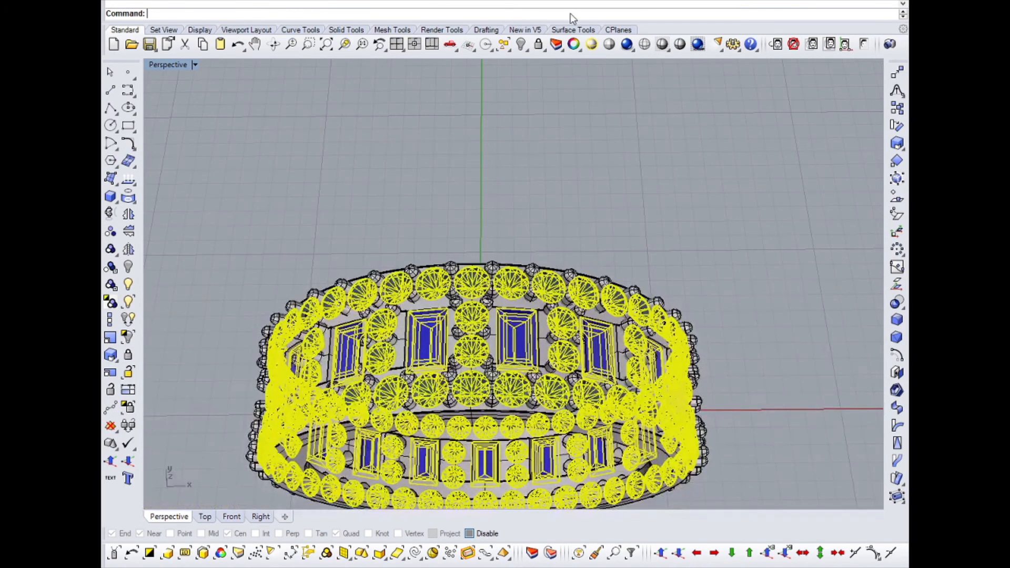
left_click(573, 45)
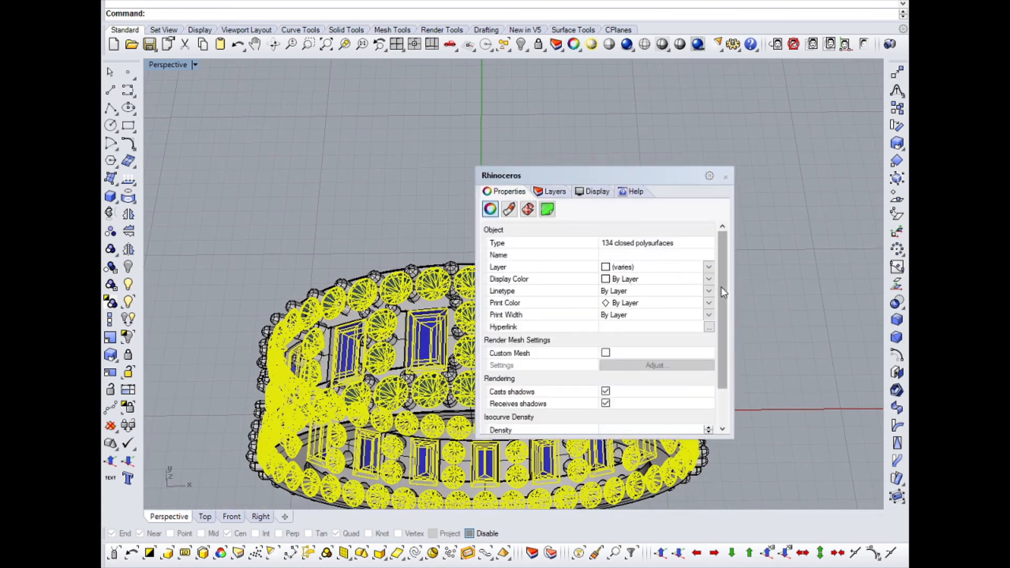
scroll(700, 368, "down", 3)
left_click(606, 395)
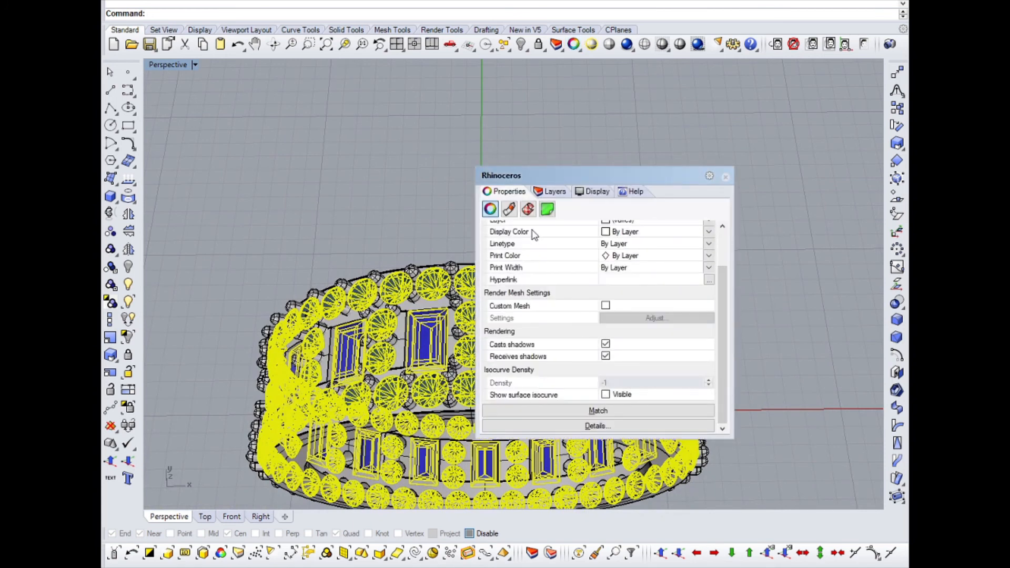
Step: Assign the selected round stones and baguettes a material by object with STONE11 as the environment texture
left_click(508, 211)
left_click(563, 228)
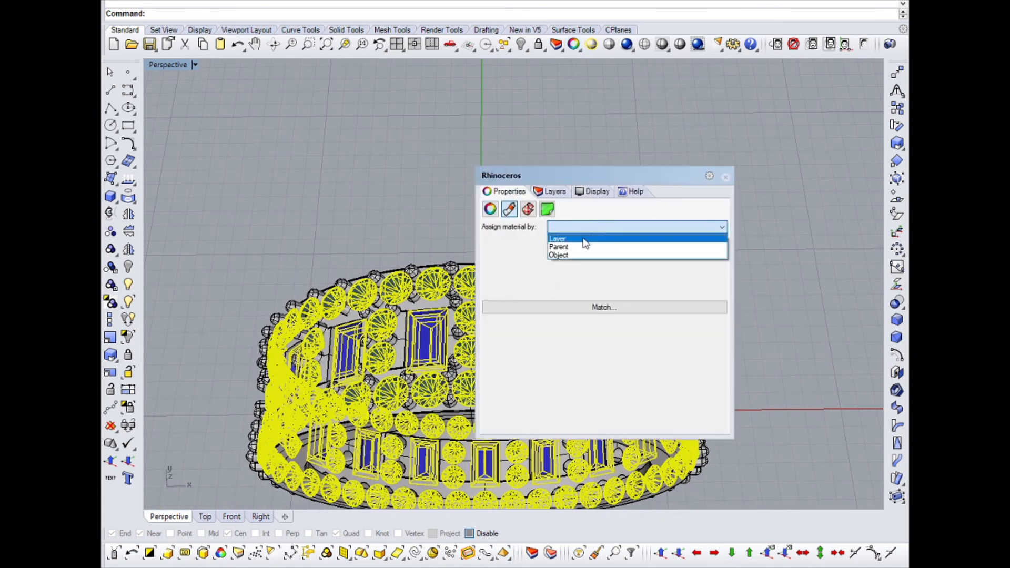
left_click(559, 255)
left_click_drag(725, 310, 725, 380)
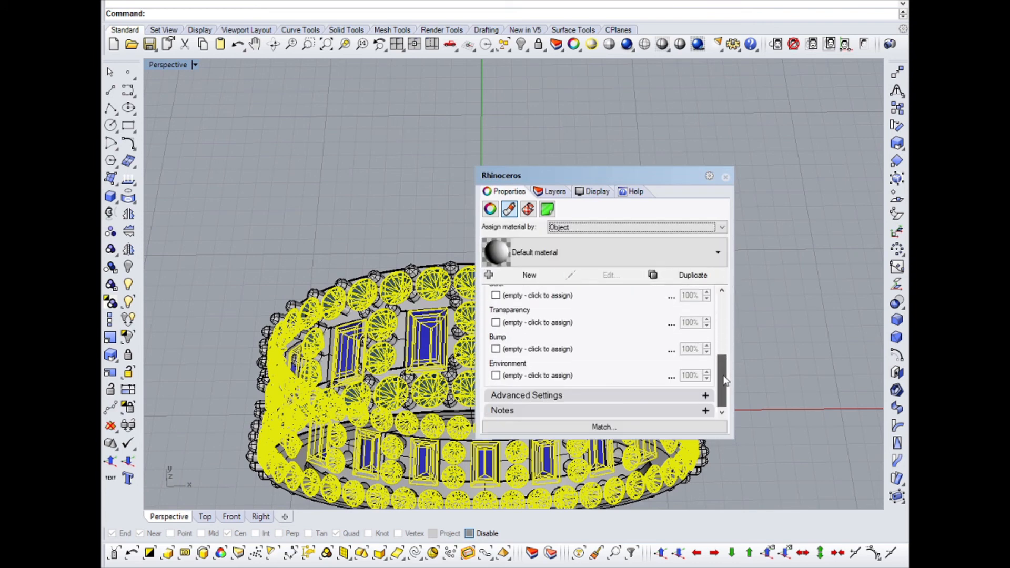
left_click(534, 376)
left_click_drag(812, 150, 810, 483)
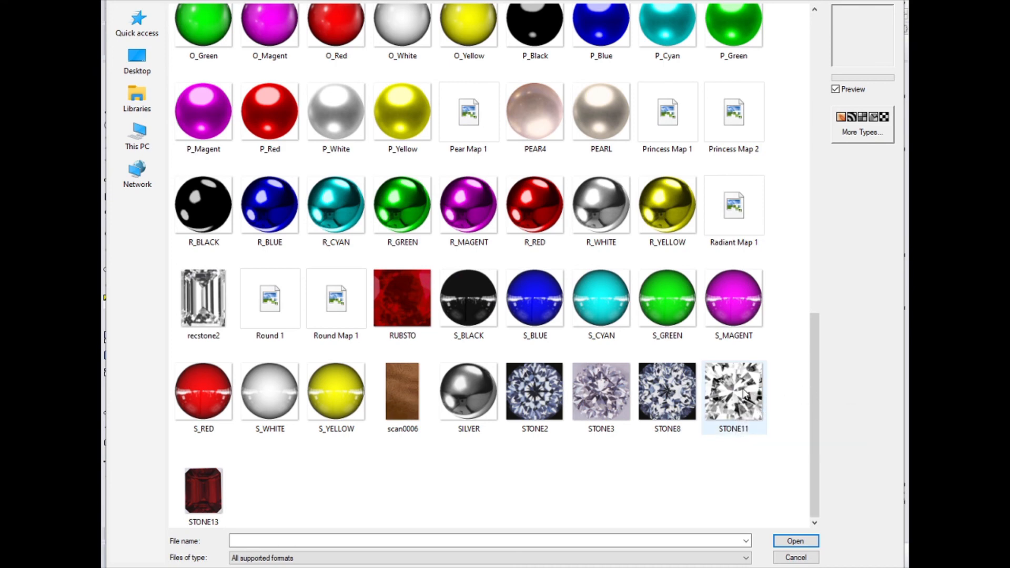
left_click(711, 379)
left_click(796, 541)
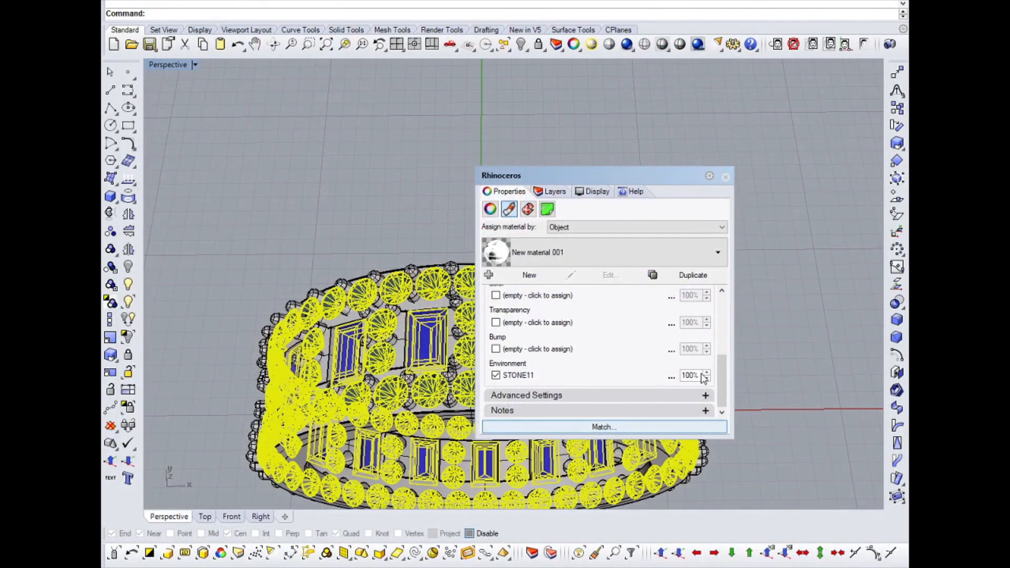
left_click(726, 178)
left_click(756, 188)
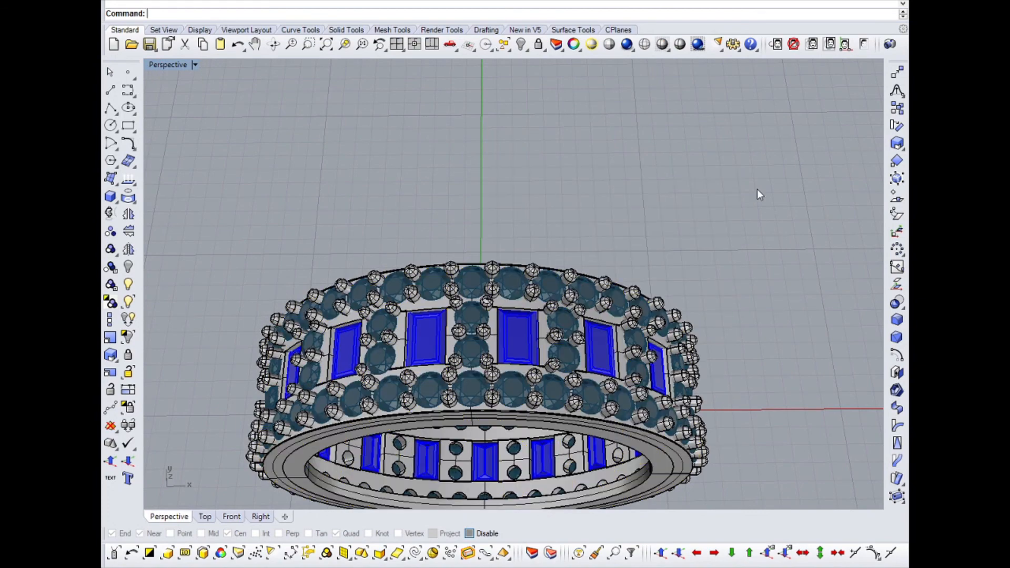
Step: Examine the stones' new material up close in rendered display, and return to shaded display
middle_click(588, 234)
left_click(605, 215)
right_click_drag(546, 285, 532, 206)
scroll(454, 240, "up", 5)
key("ctrl+alt+g")
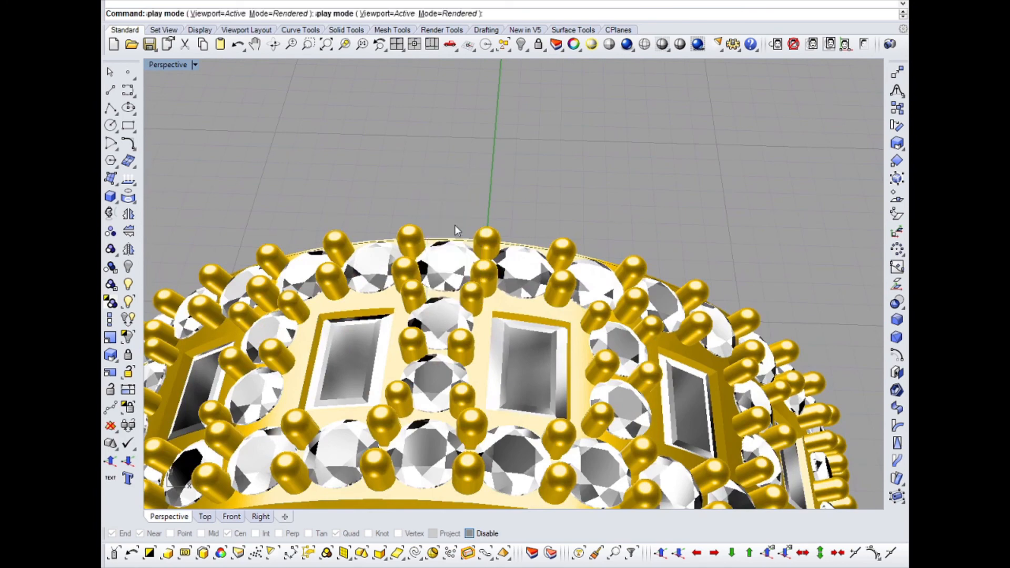
left_click(445, 330)
key("Escape")
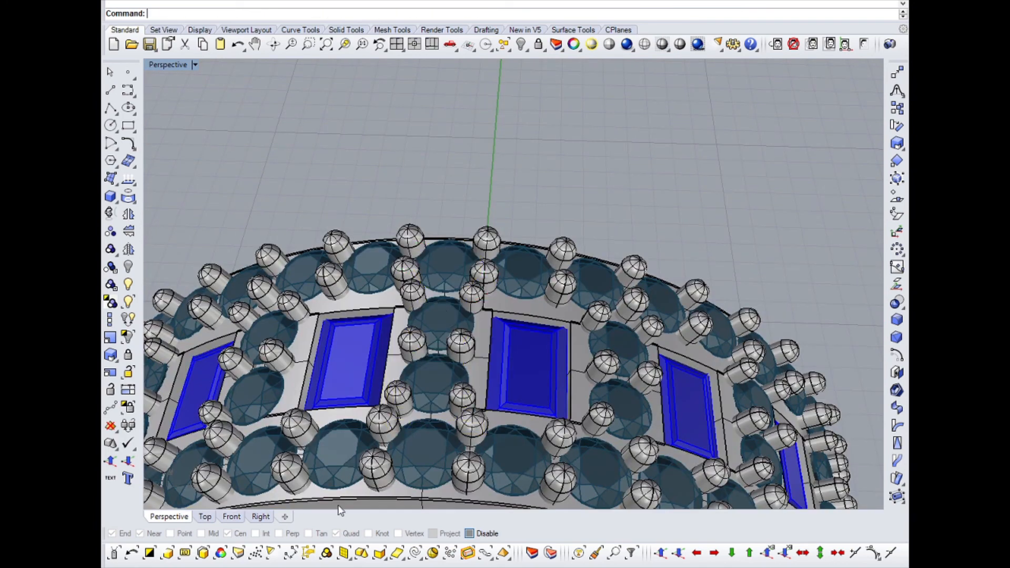
Step: Select all round stones and baguettes by color and open their material properties
left_click(221, 553)
left_click(350, 363)
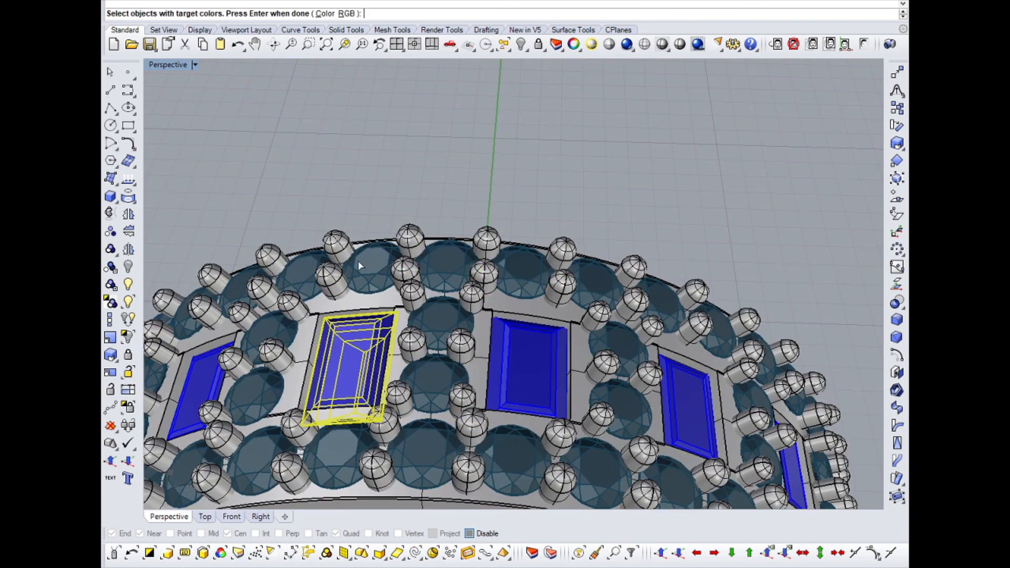
left_click(365, 269)
left_click(436, 326)
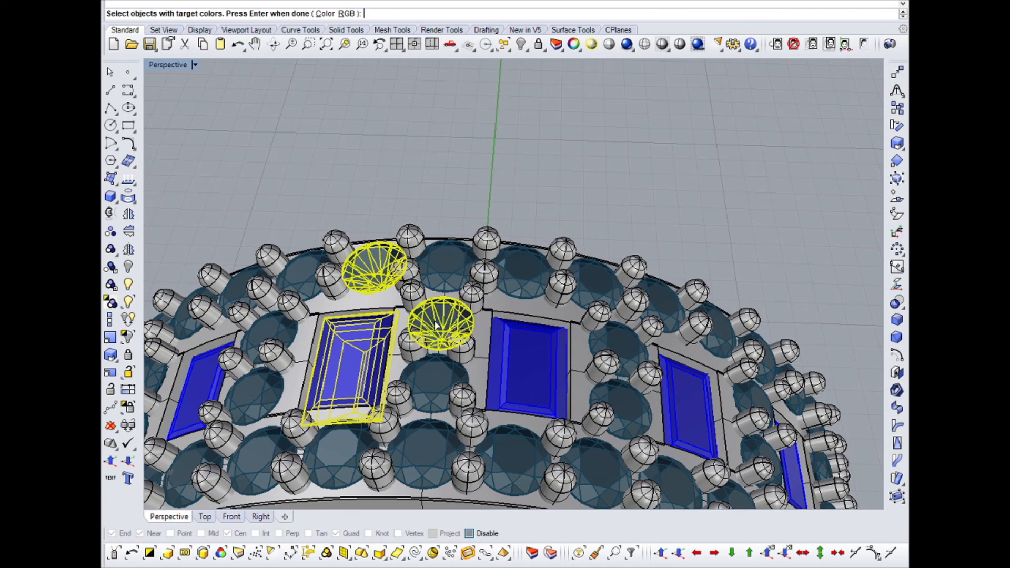
key("Return")
left_click(570, 49)
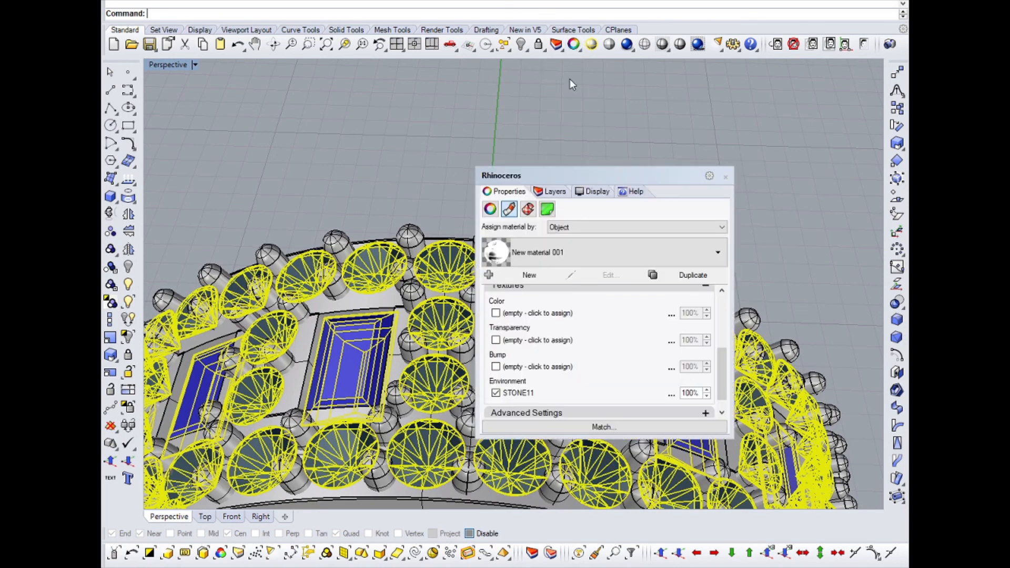
Step: Replace the stone material's environment texture with the Diamond bitmap
left_click_drag(721, 373, 724, 402)
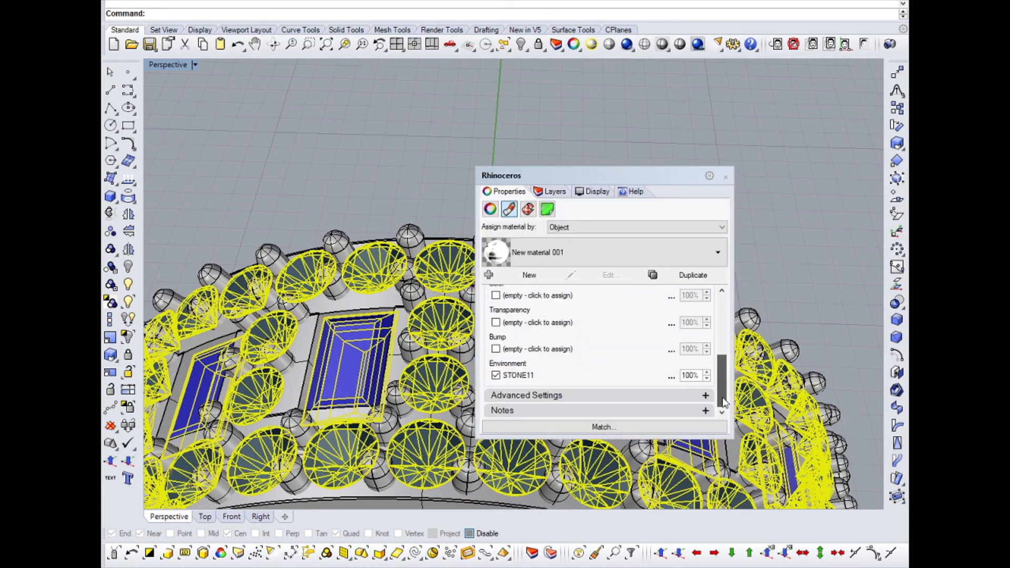
left_click(518, 376)
left_click_drag(580, 271, 579, 300)
left_click(563, 308)
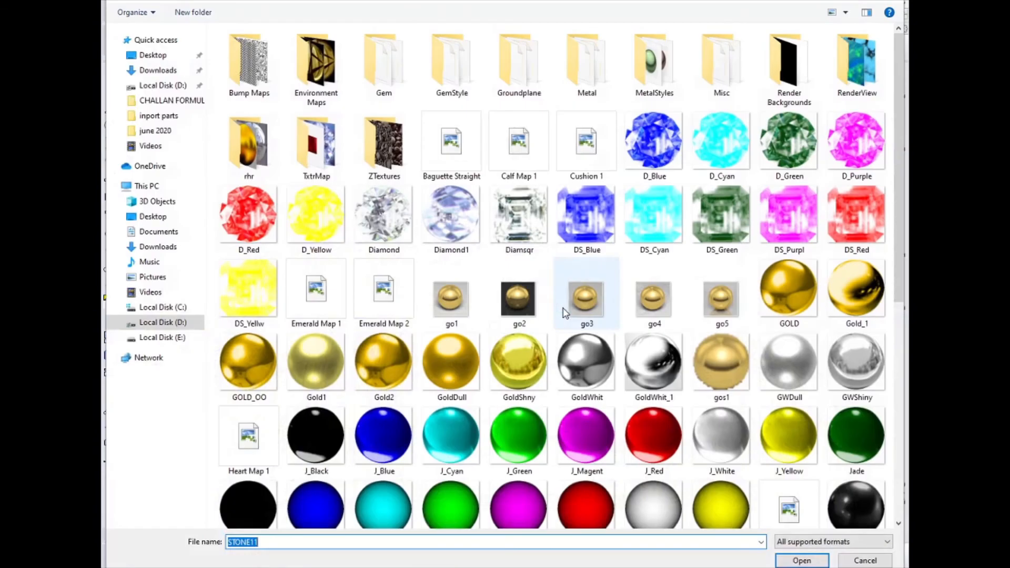
scroll(900, 368, "down", 5)
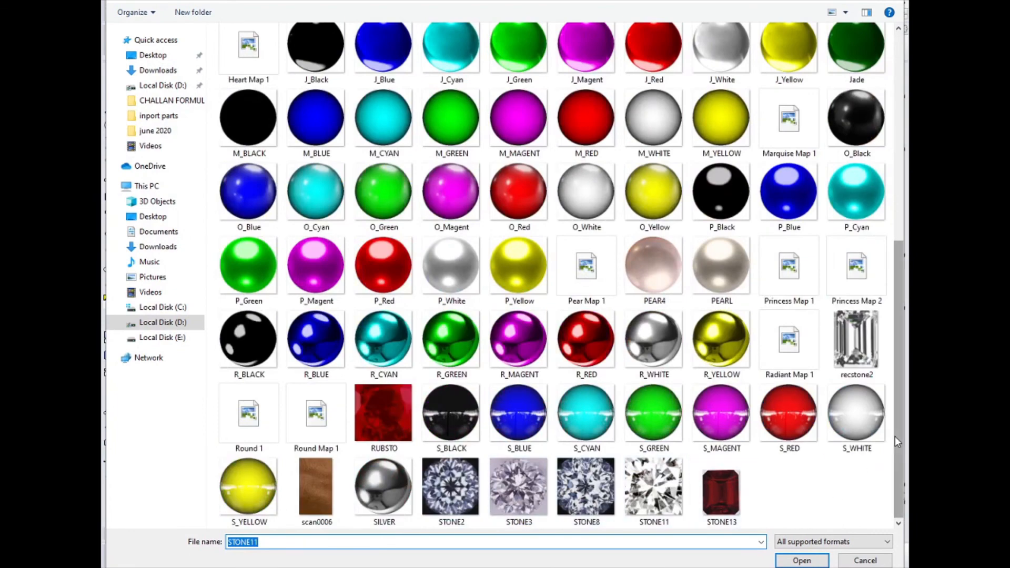
left_click_drag(898, 430, 896, 194)
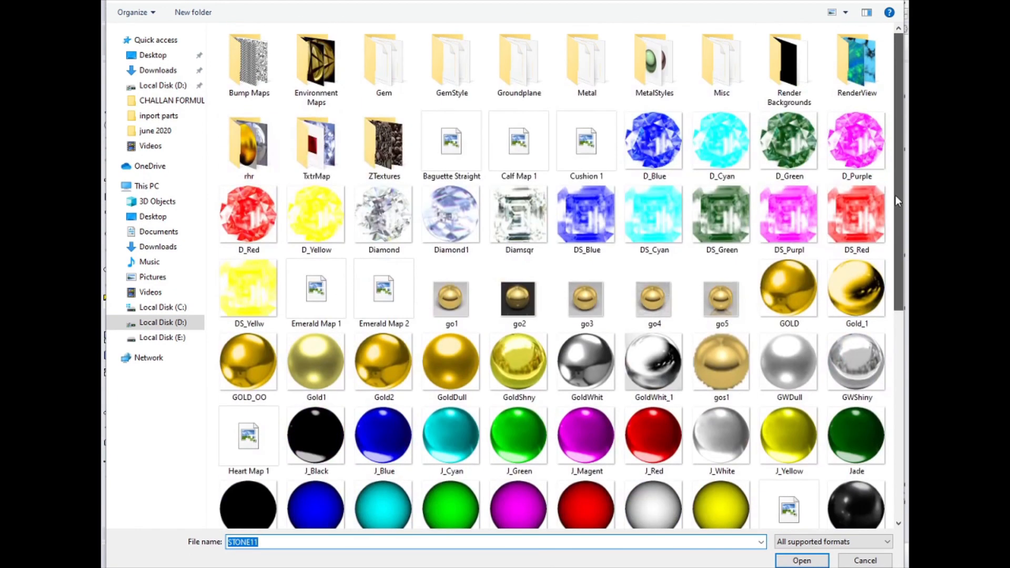
left_click(382, 222)
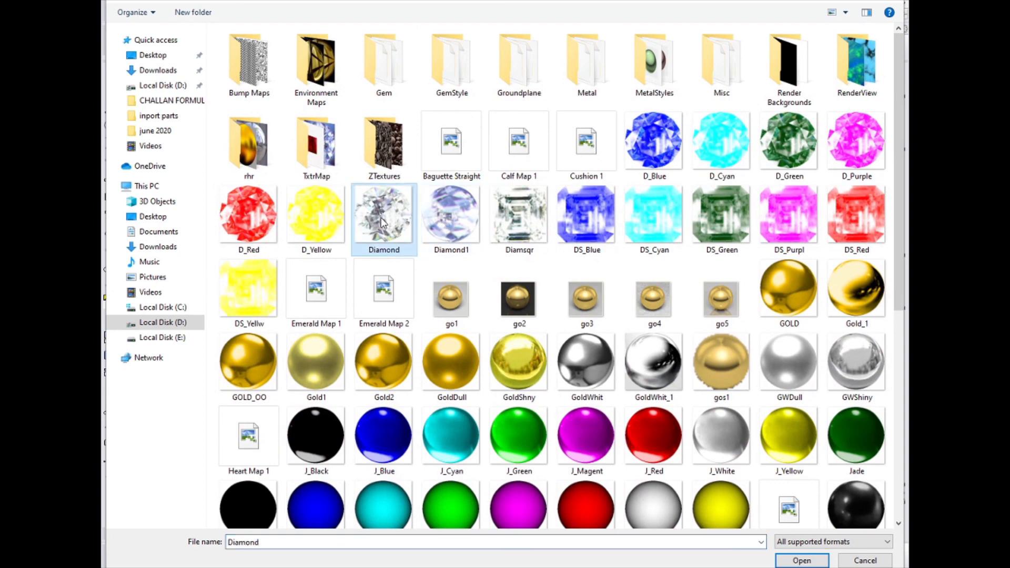
double_click(390, 223)
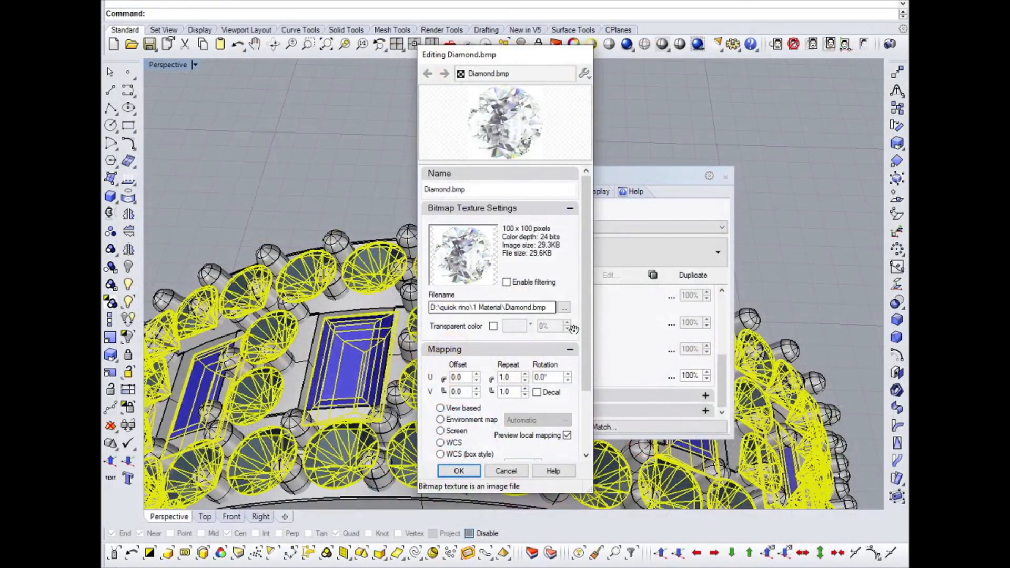
left_click(459, 470)
Step: Make the stone material slightly transparent and switch the viewport to rendered display
left_click_drag(724, 375, 721, 312)
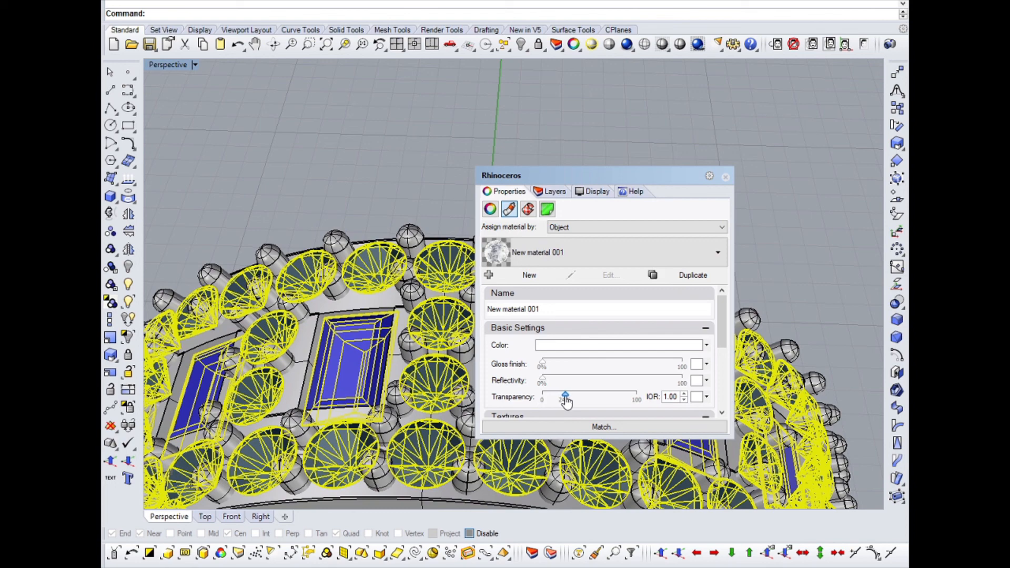
left_click(725, 177)
left_click(561, 203)
middle_click(560, 205)
left_click(539, 198)
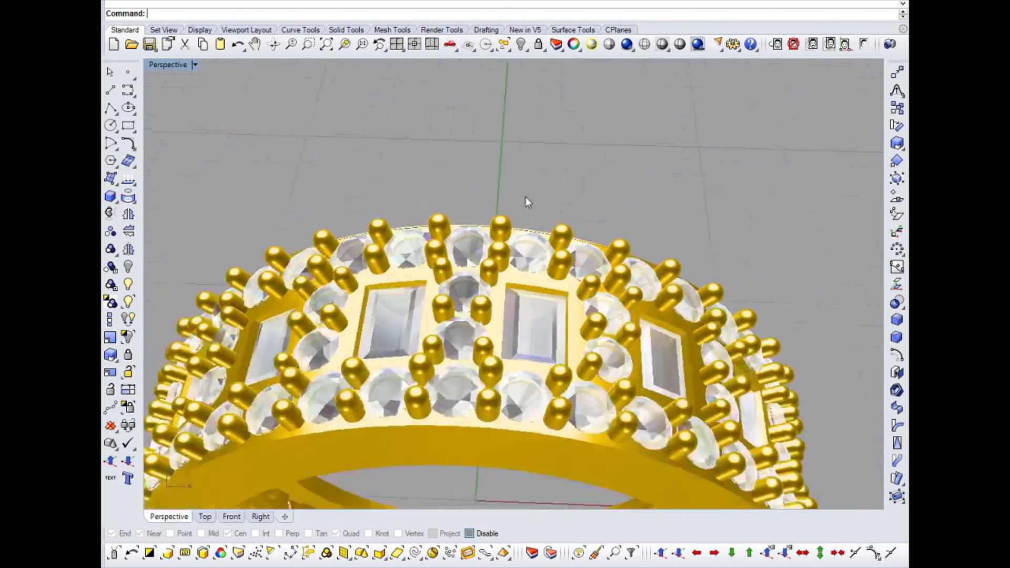
Step: Hide the prong samples, their labels and the row of spare stones beside the ring
right_click_drag(526, 200, 422, 415)
left_click_drag(421, 410, 739, 110)
scroll(729, 205, "down", 4)
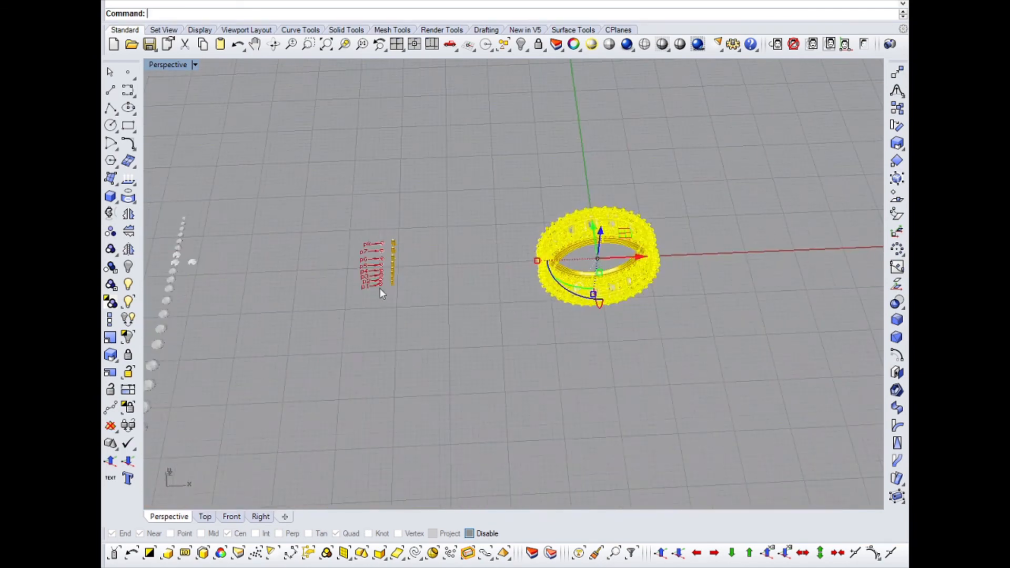
left_click_drag(290, 163, 436, 351)
scroll(500, 274, "down", 4)
scroll(309, 278, "down", 2)
left_click_drag(187, 181, 395, 432)
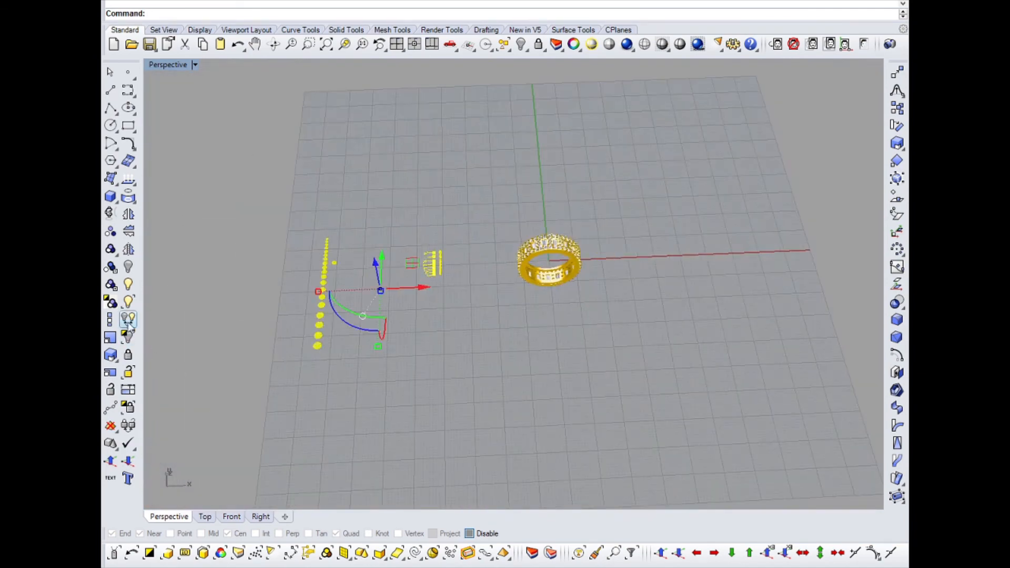
left_click(127, 266)
Step: Frame the whole ring in the Perspective view and examine its rendered front
scroll(527, 250, "up", 3)
left_click_drag(396, 200, 684, 371)
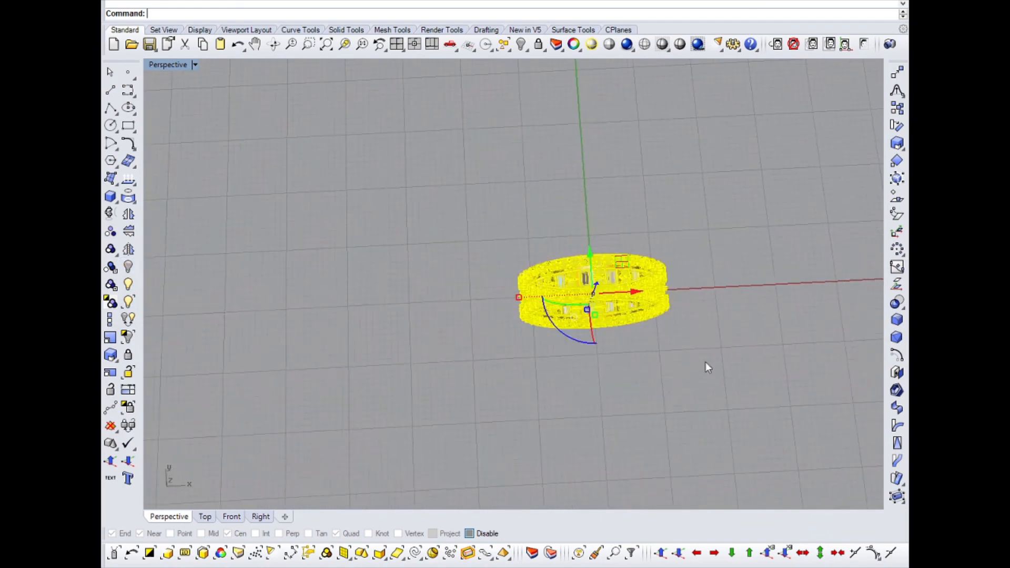
middle_click(687, 337)
left_click(686, 336)
scroll(352, 175, "down", 2)
left_click(352, 175)
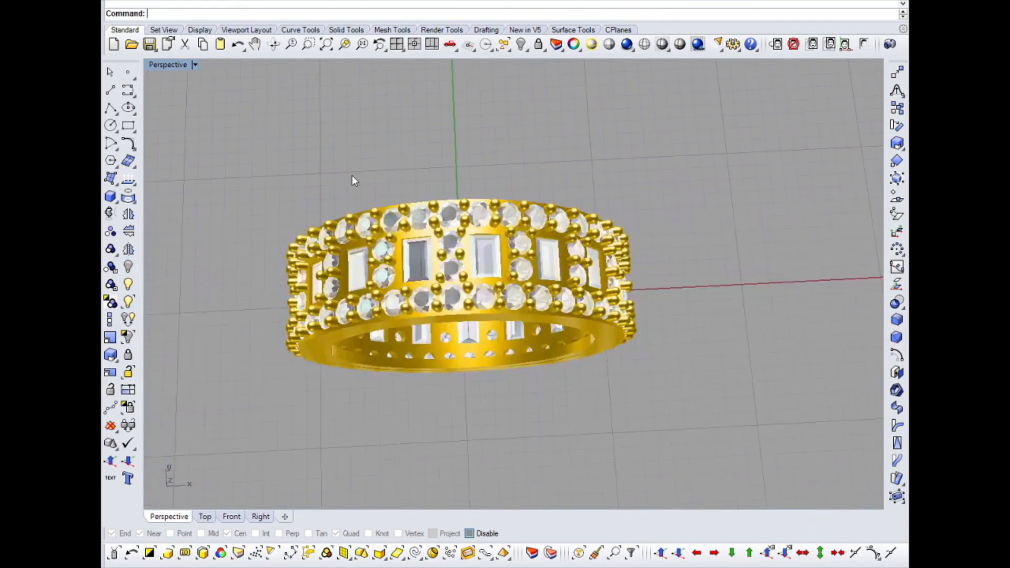
Step: Unhide only the two reference photos and compare them with the rendered ring
right_click(127, 302)
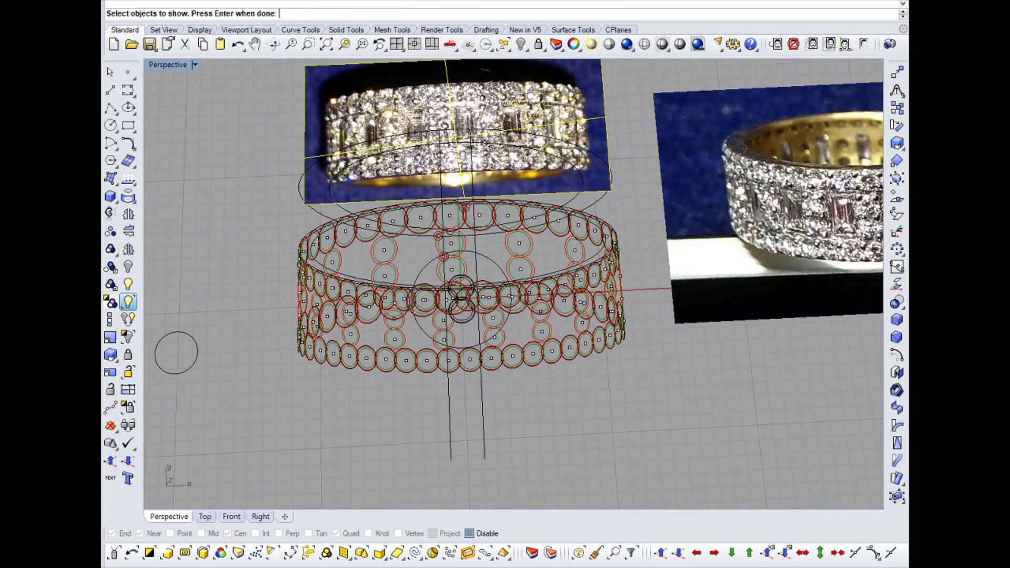
right_click(578, 126)
right_click_drag(552, 178, 549, 213)
scroll(531, 295, "down", 6)
right_click(633, 258)
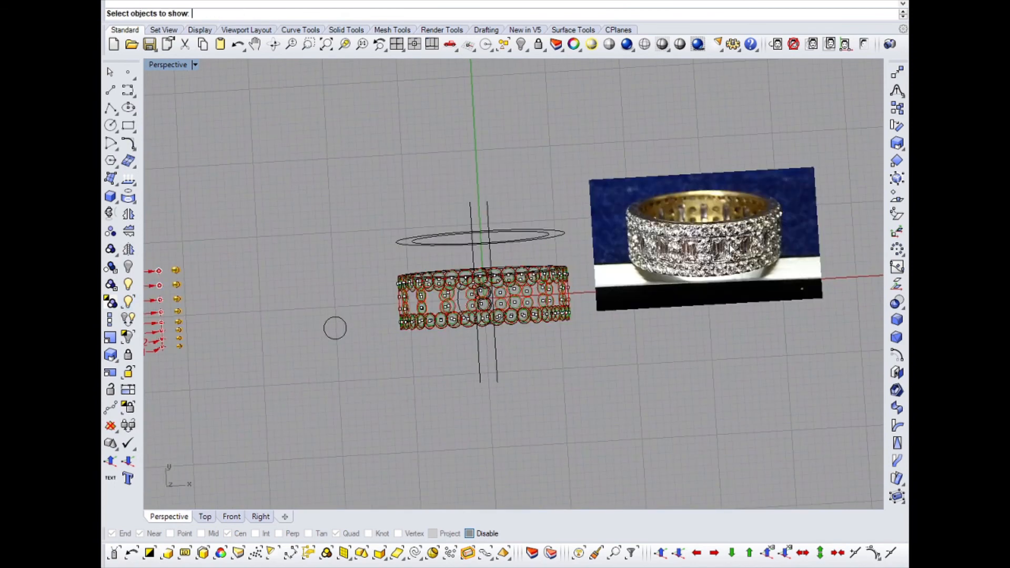
right_click(596, 383)
scroll(597, 383, "up", 6)
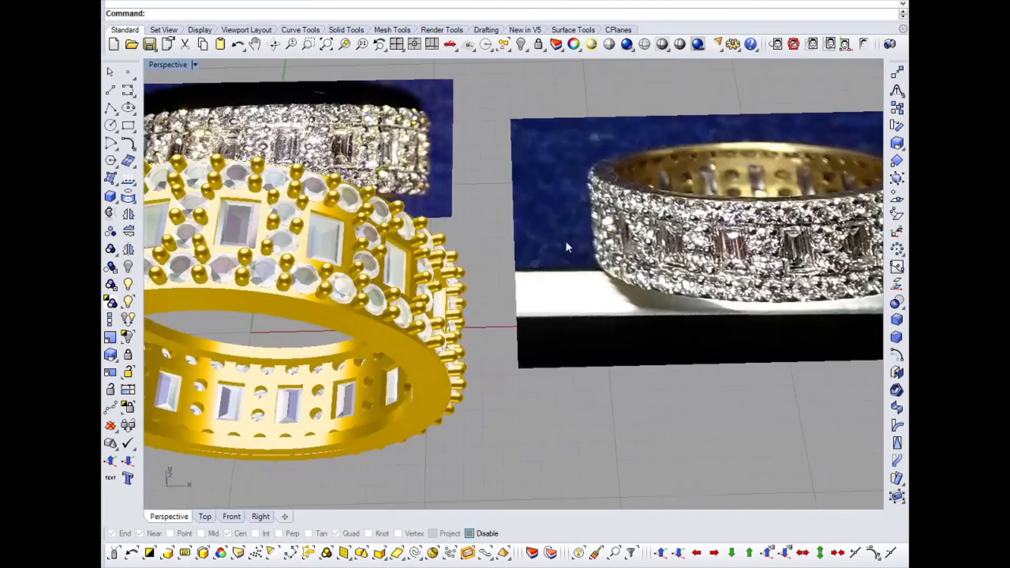
scroll(566, 241, "down", 5)
right_click_drag(566, 241, 531, 226)
Step: Hide both reference photos so that only the ring is displayed
left_click(533, 224)
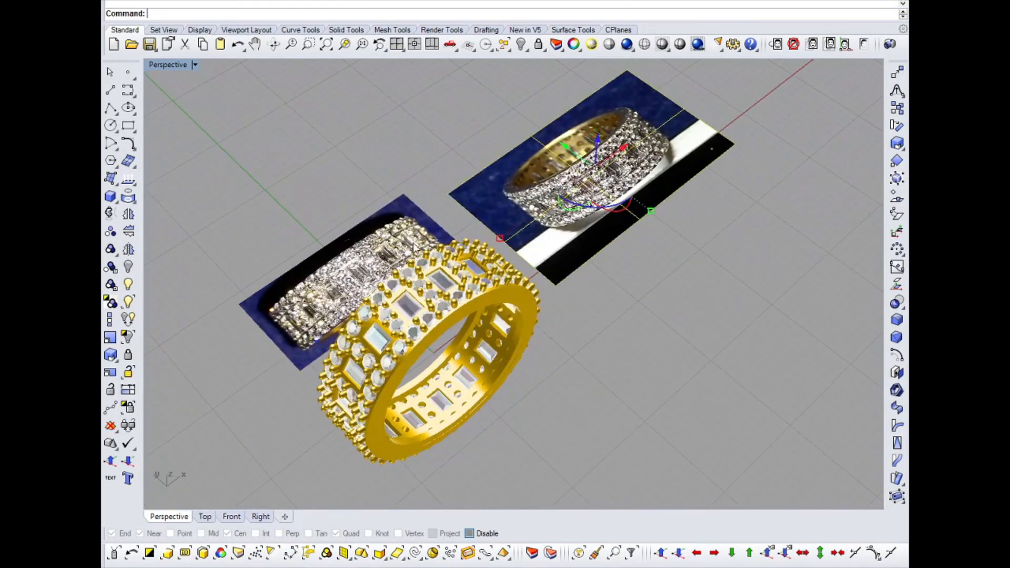
left_click(129, 268)
middle_click(284, 198)
left_click(315, 293)
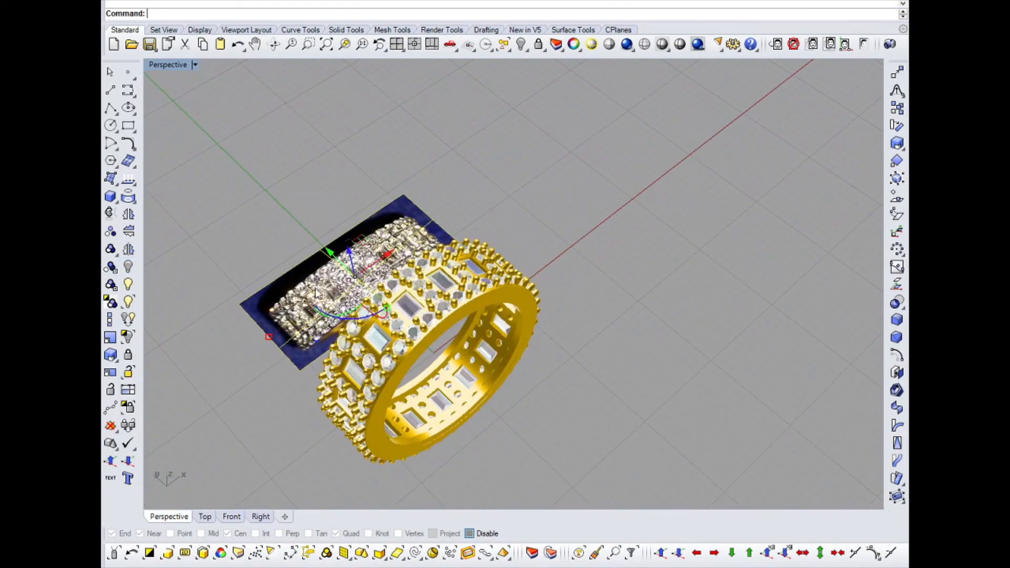
left_click(129, 267)
Step: Frame the finished ring and examine its outer setting and inner openings from an angle
right_click_drag(368, 221, 289, 257)
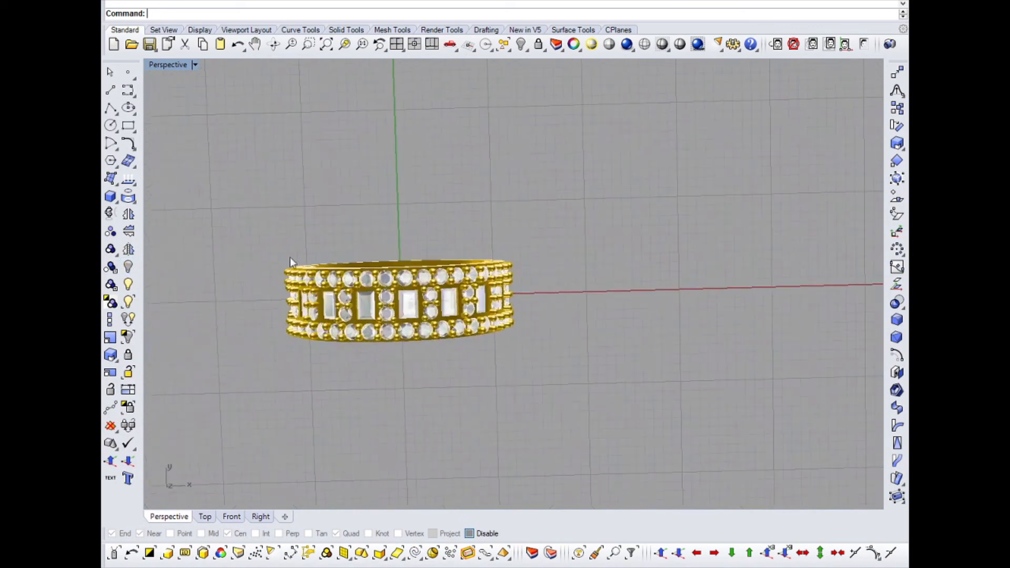
left_click_drag(248, 203, 556, 385)
middle_click(550, 296)
left_click(550, 296)
right_click_drag(587, 405, 535, 340)
key("Escape")
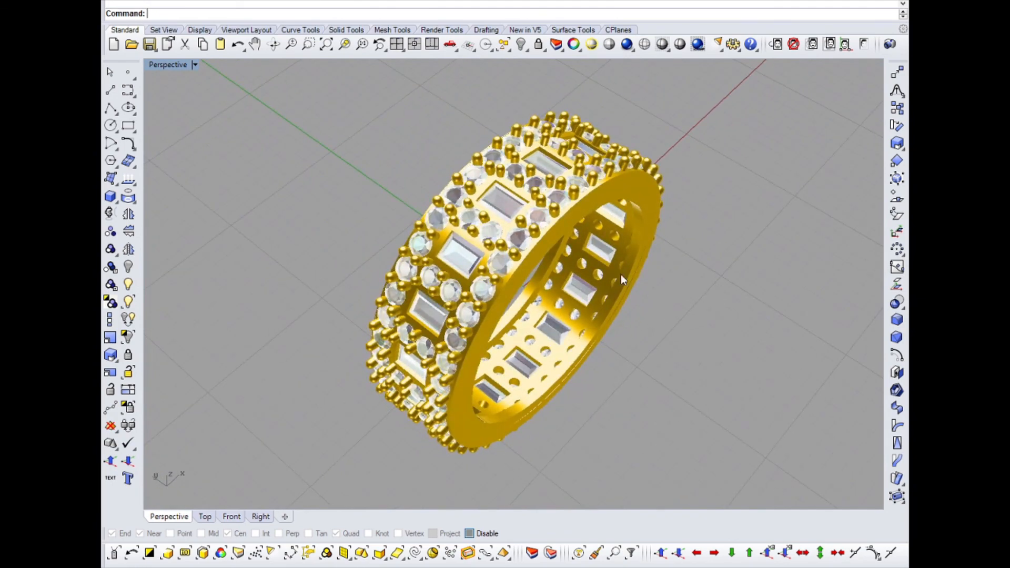